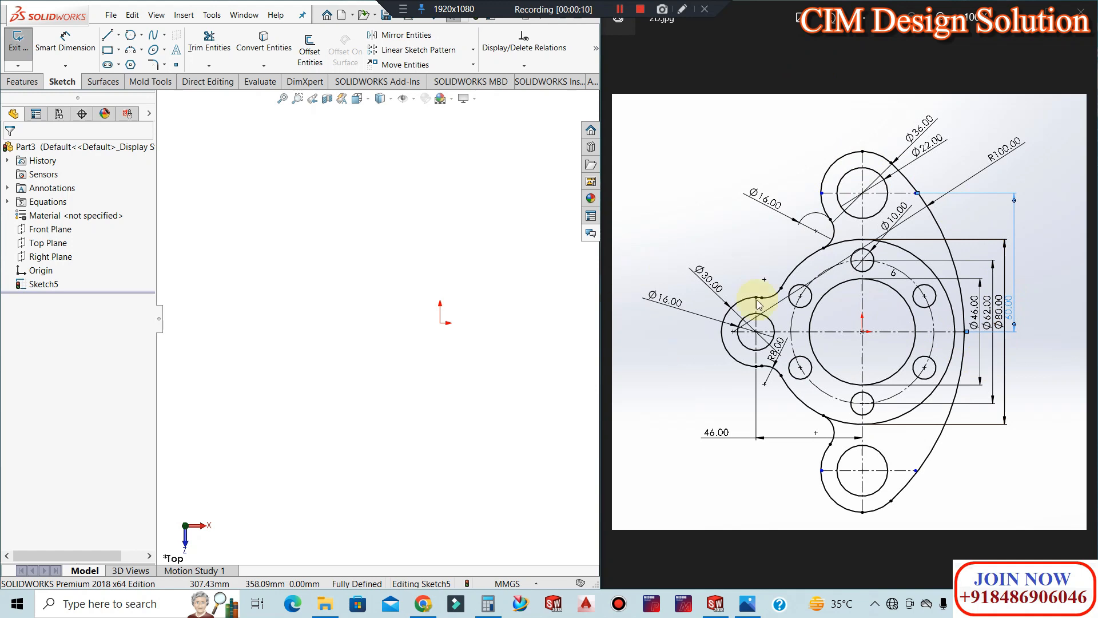
Look through the LECTURE 2 EXERCISE folder in File Explorer and return to the open sketch
scroll(418, 311, down, 2)
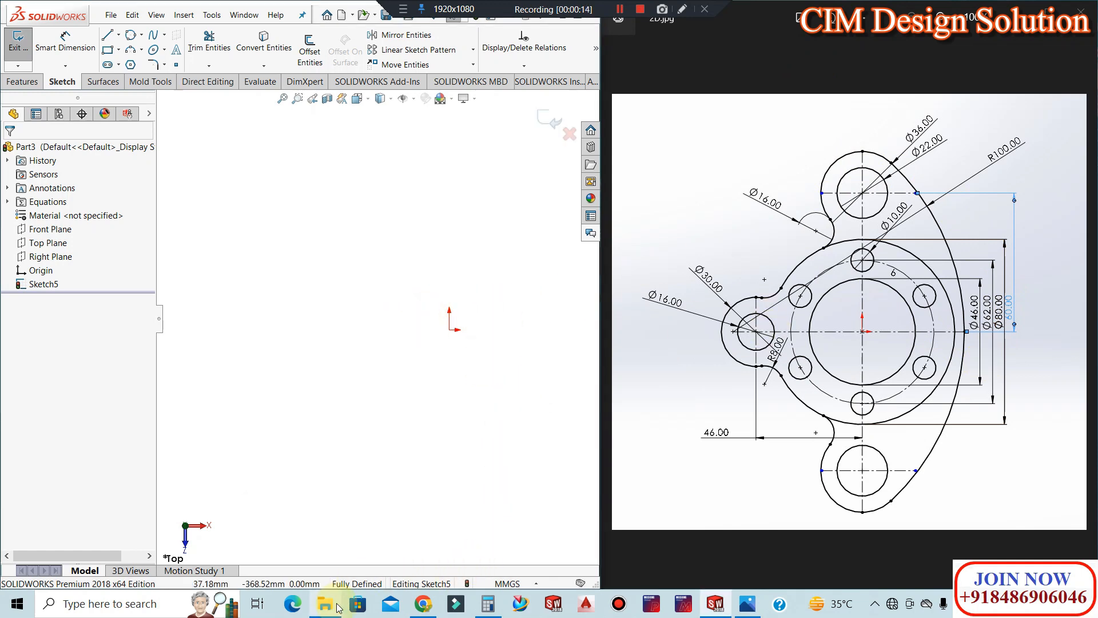
mouse_move(339, 607)
click(313, 572)
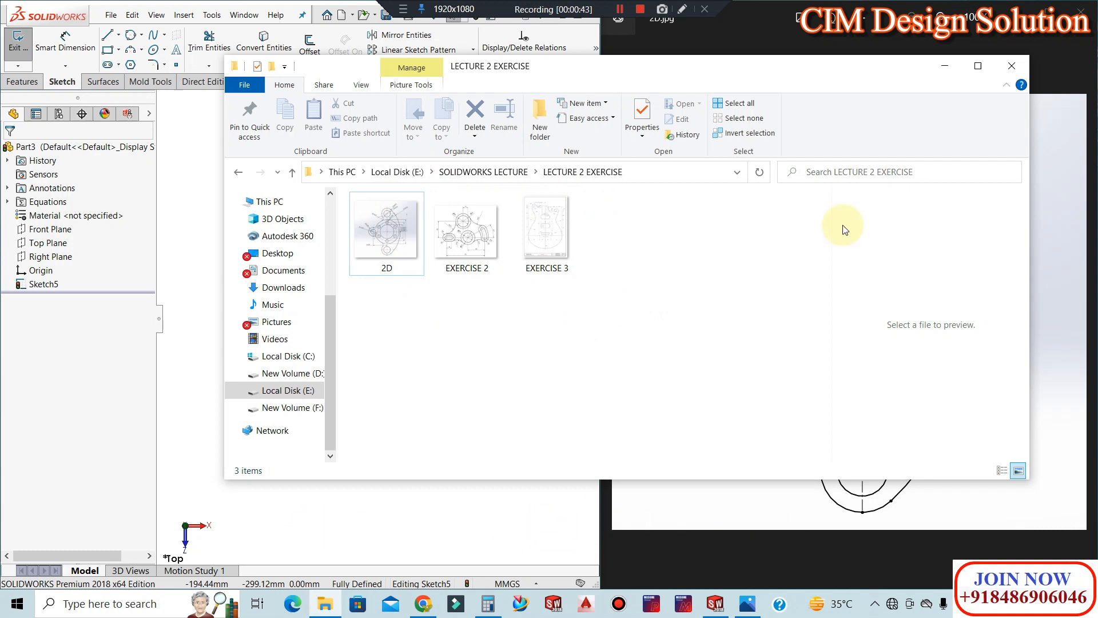
click(944, 65)
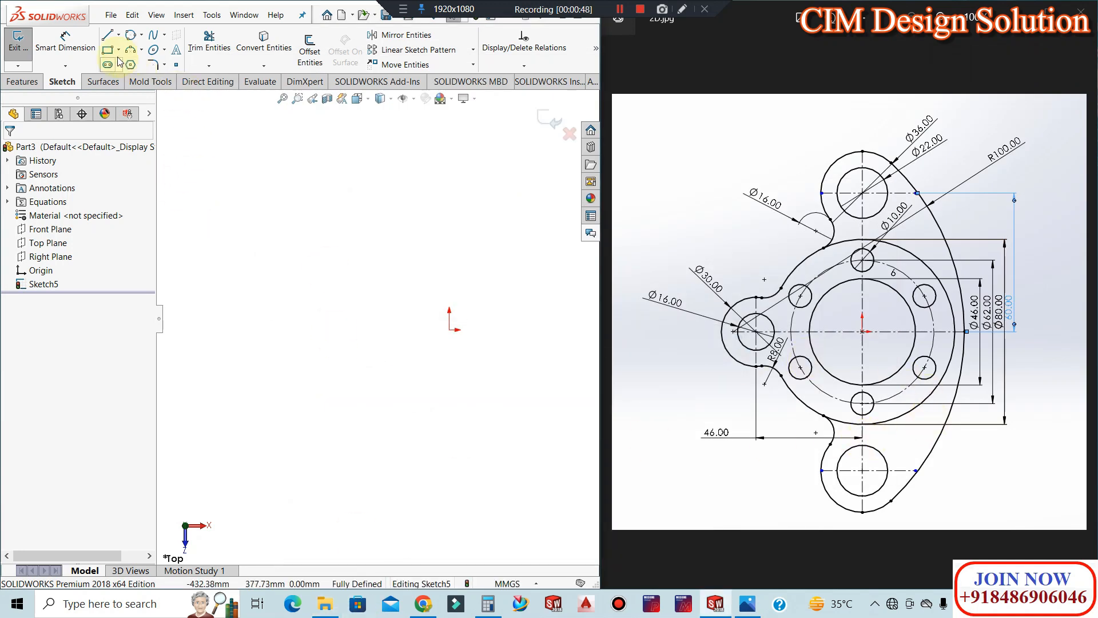
Draw a circle centred on the origin with its radius set to 46/2 mm
click(142, 35)
click(151, 46)
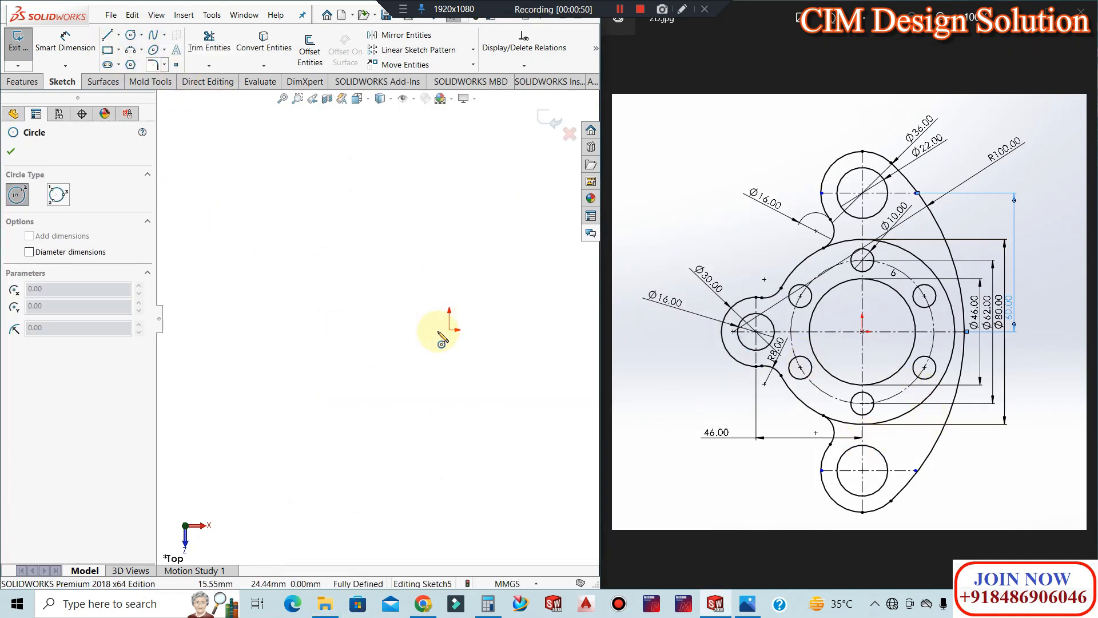
click(452, 330)
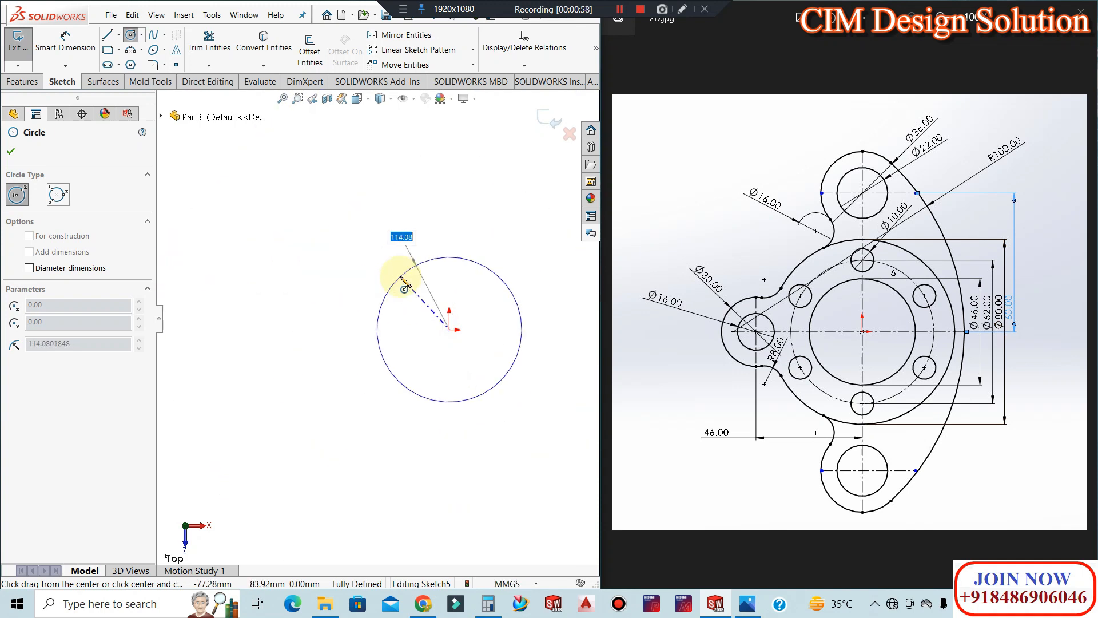
text(4)
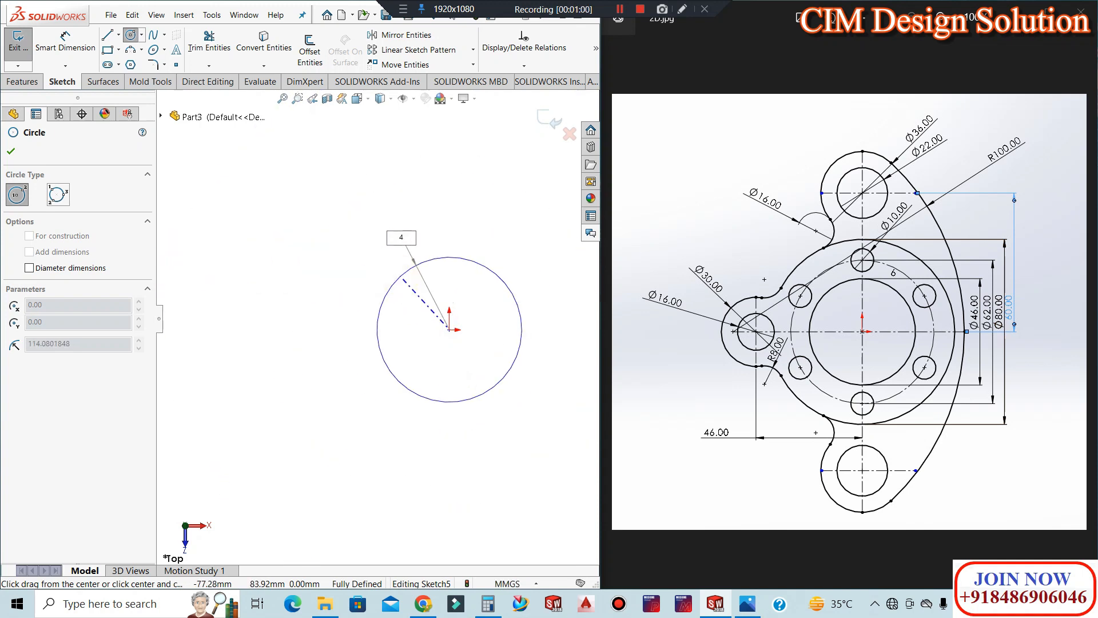
text(6/2)
key(Return)
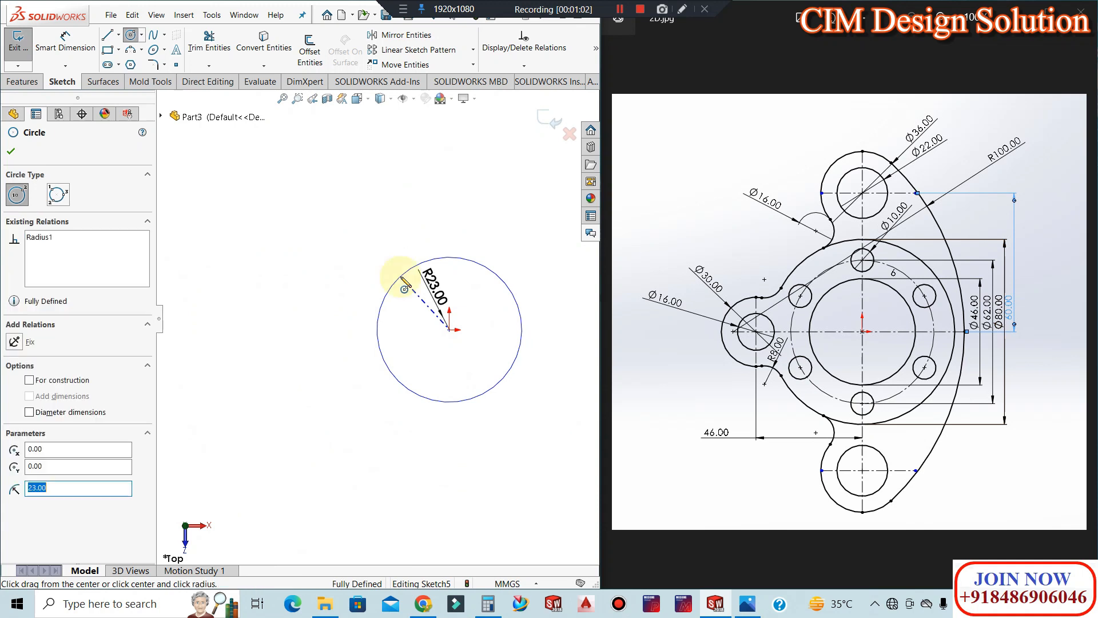
key(Escape)
Move the circle's radius dimension close to the circle, placing it at the circle's upper right
scroll(465, 336, down, 5)
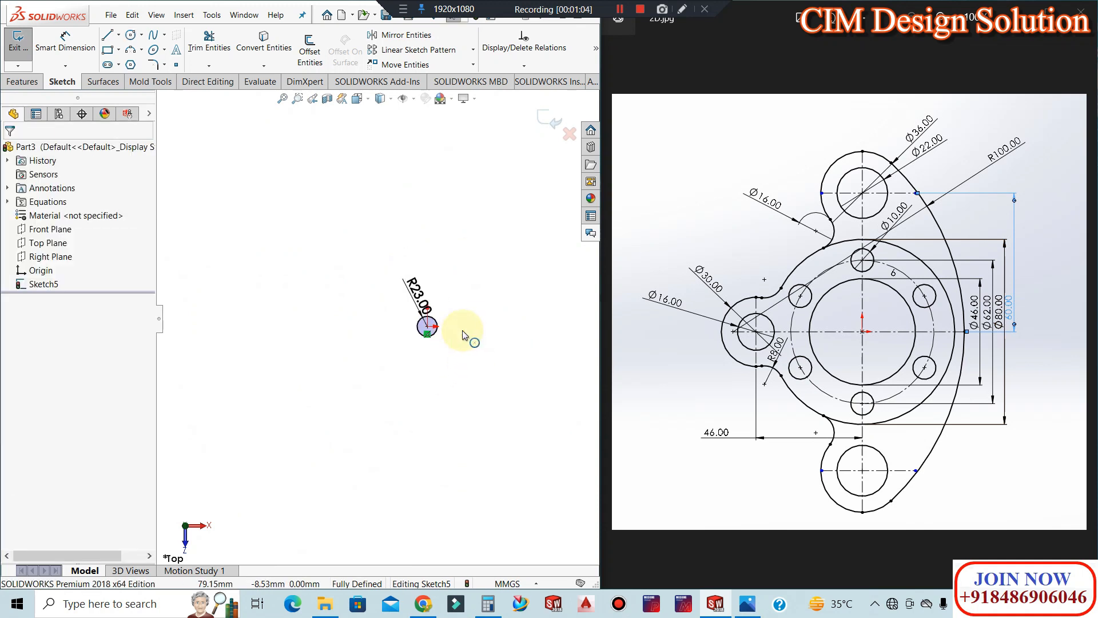
scroll(385, 326, down, 5)
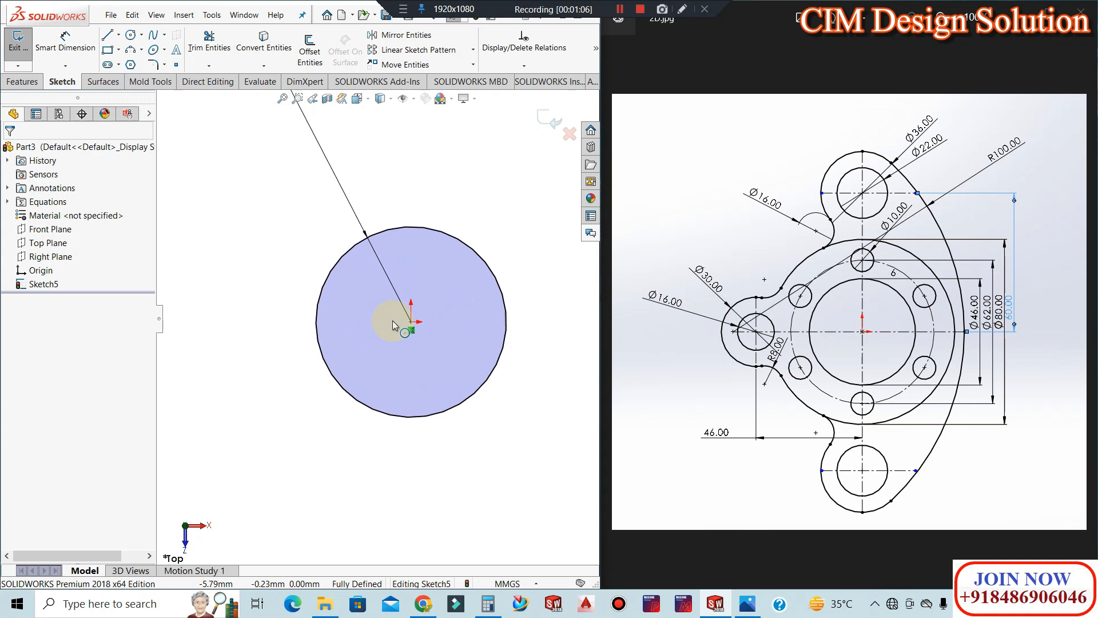
drag(311, 128, 385, 279)
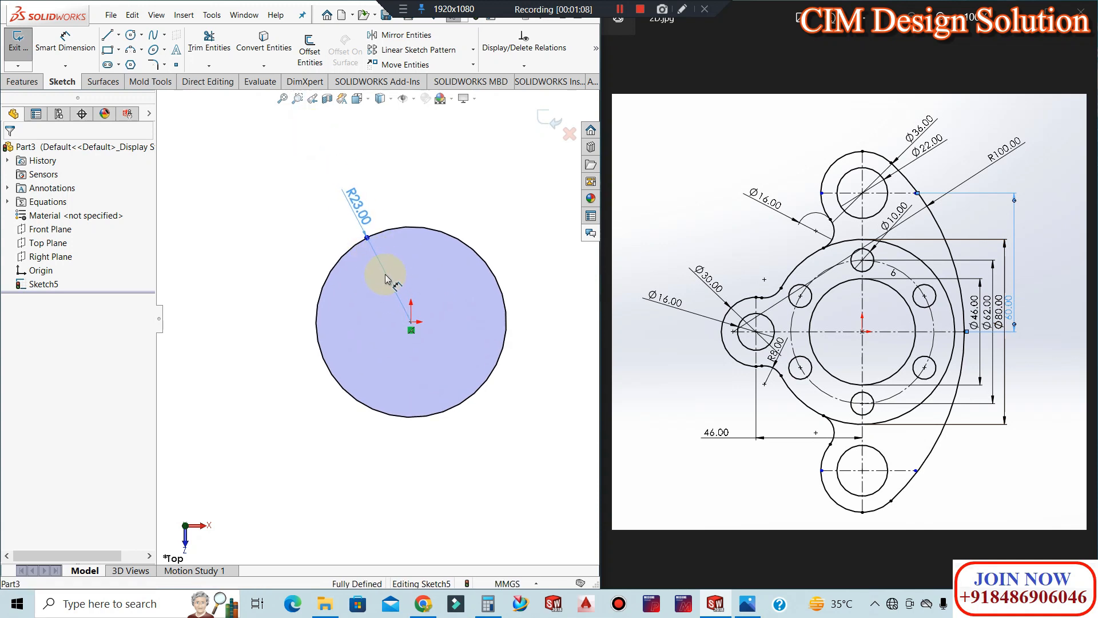
click(518, 104)
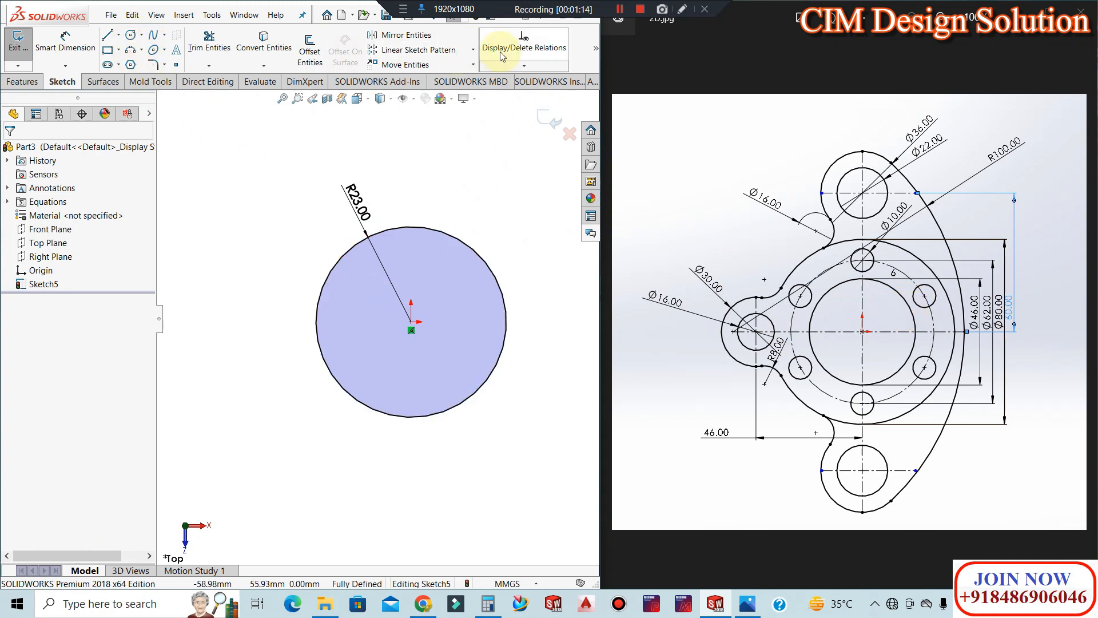
click(595, 50)
click(536, 93)
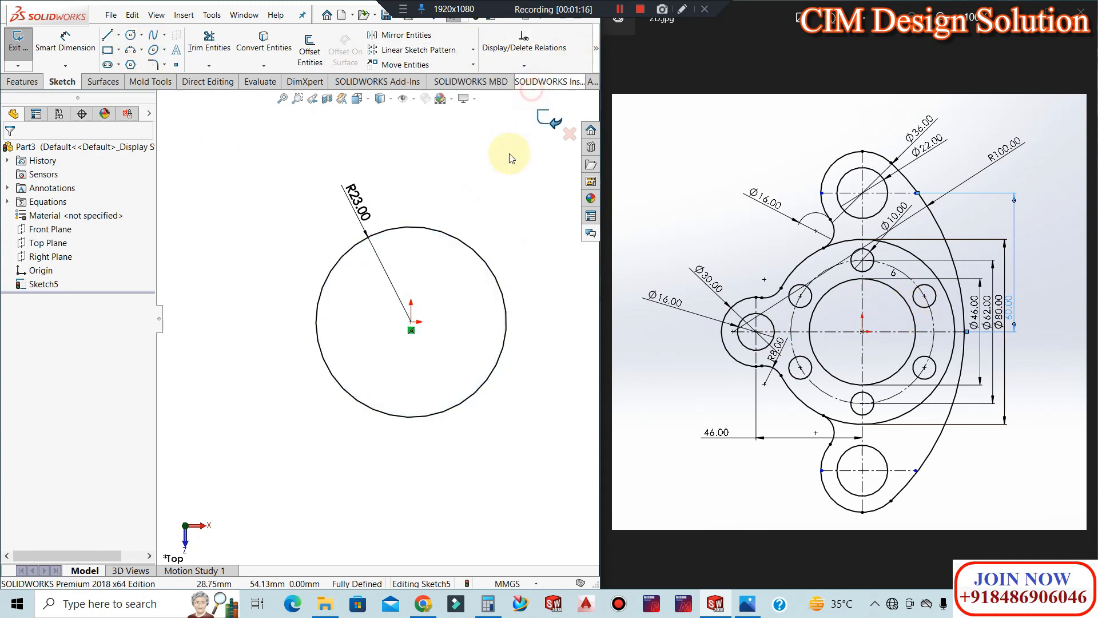
drag(363, 212, 499, 222)
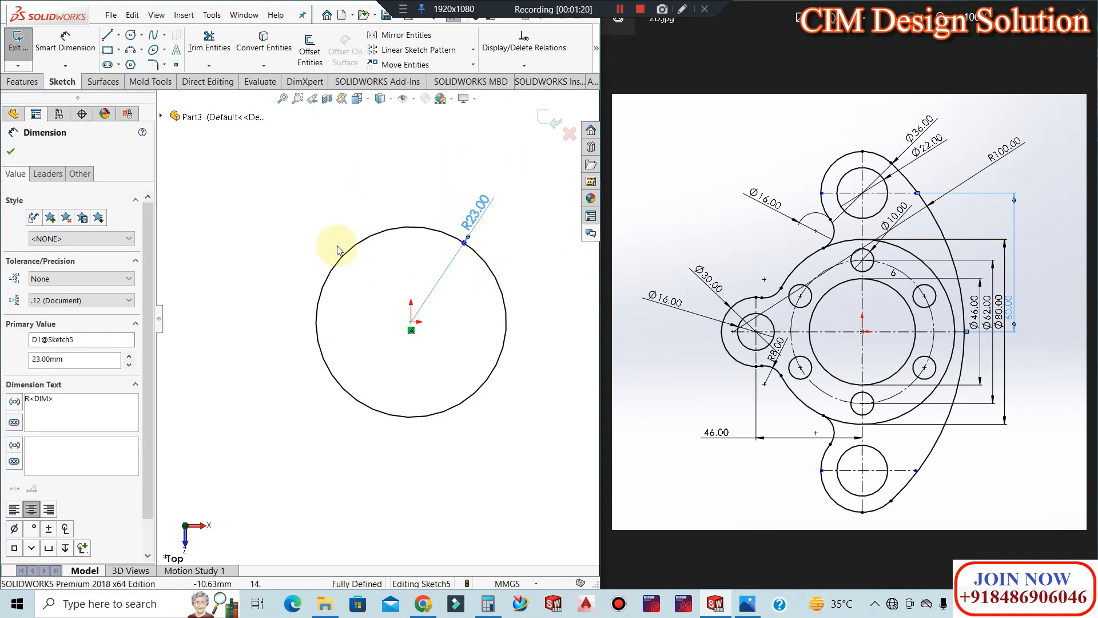
click(313, 198)
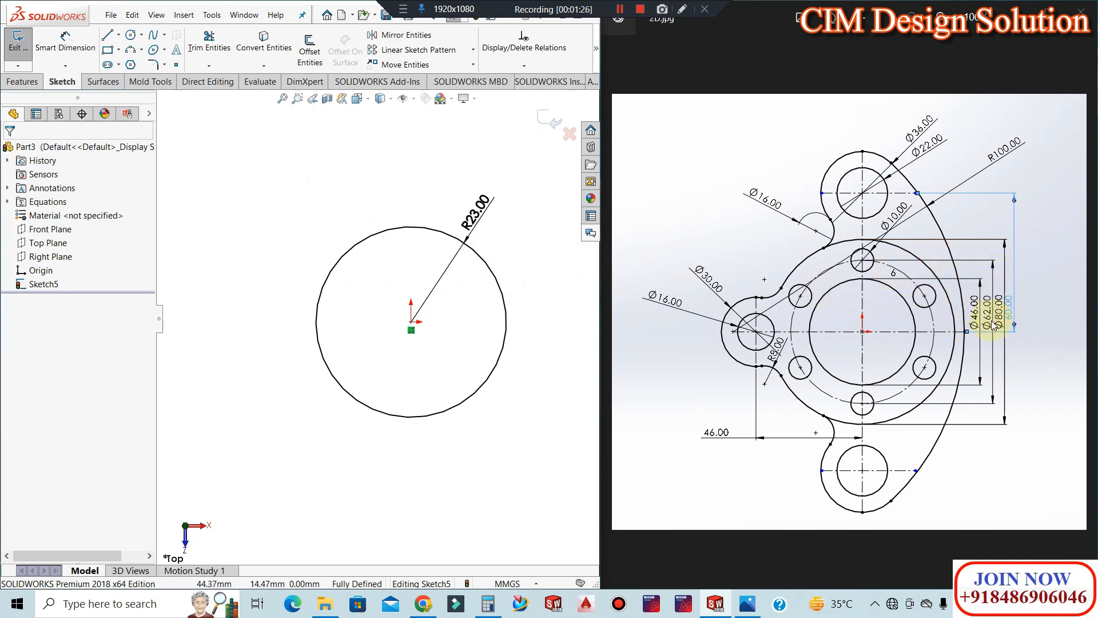
Draw a 62 mm diameter circle centred on the origin using diameter dimensions, and convert it to construction geometry
click(130, 35)
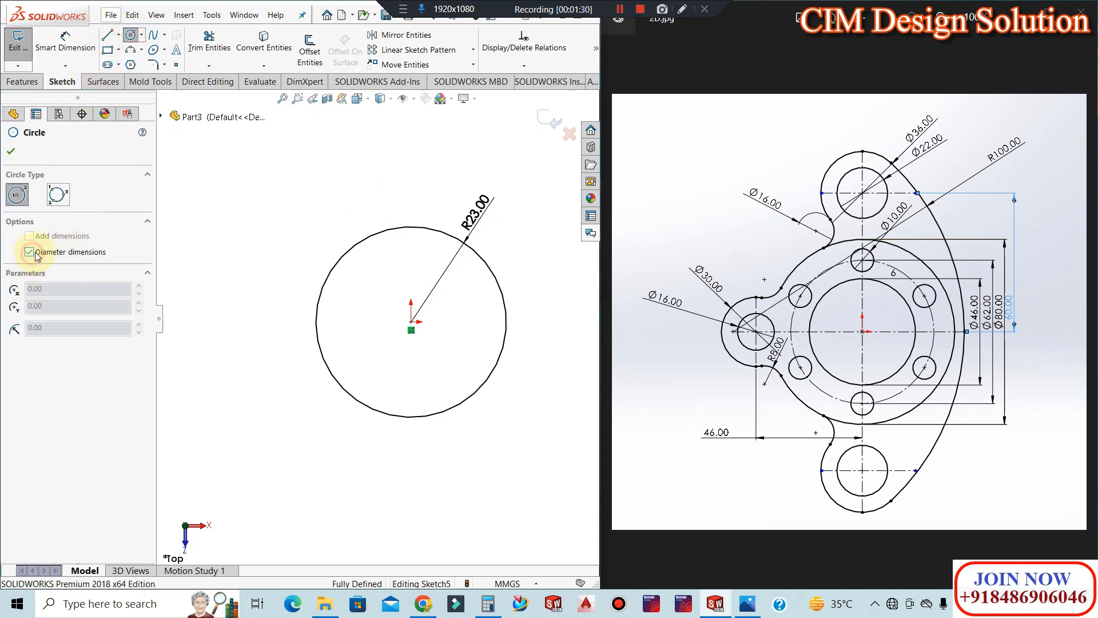
click(411, 322)
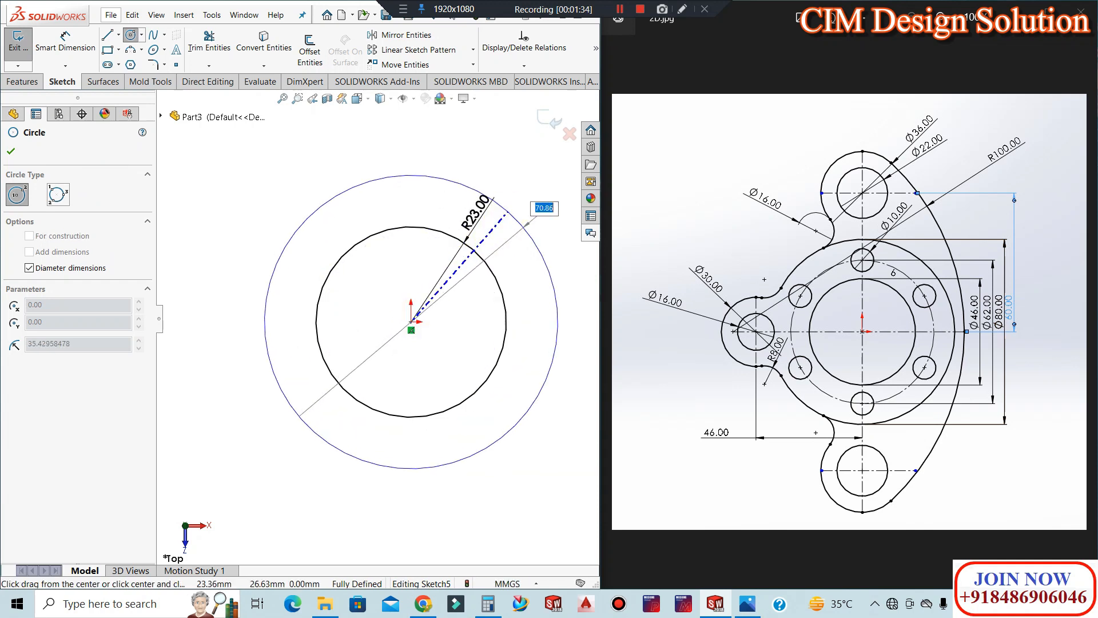
text(62)
key(Return)
key(Escape)
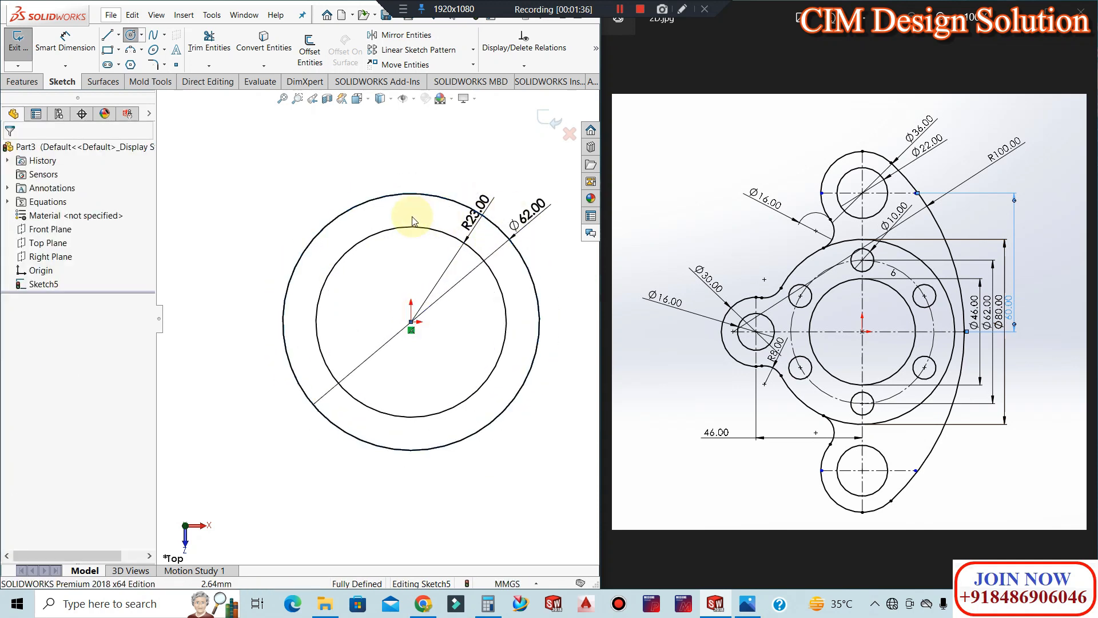
click(362, 210)
right_click(365, 207)
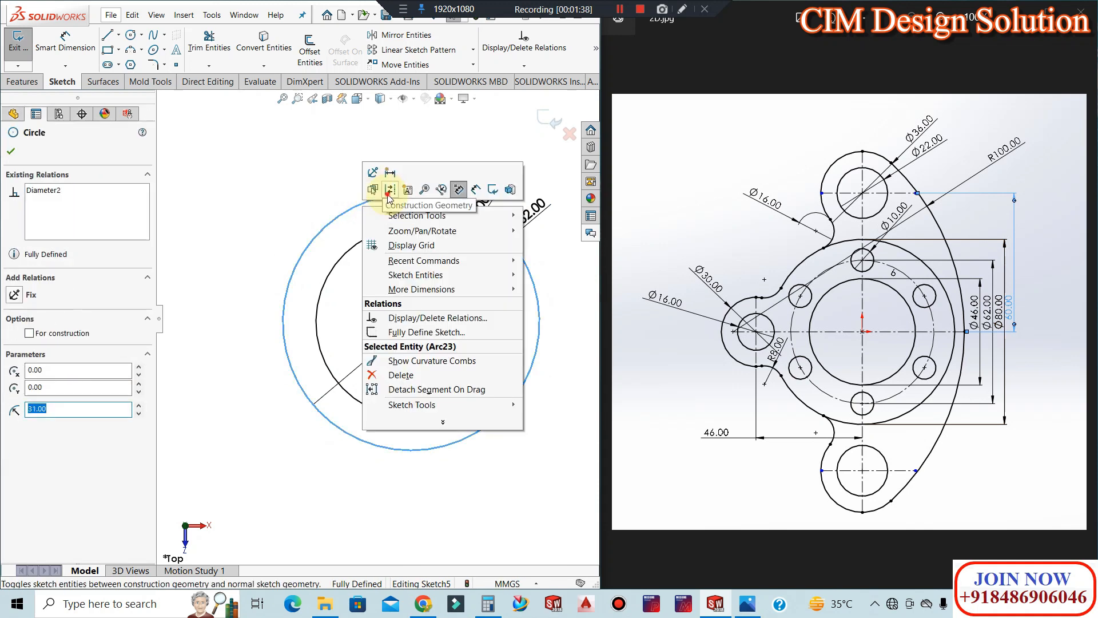
click(390, 190)
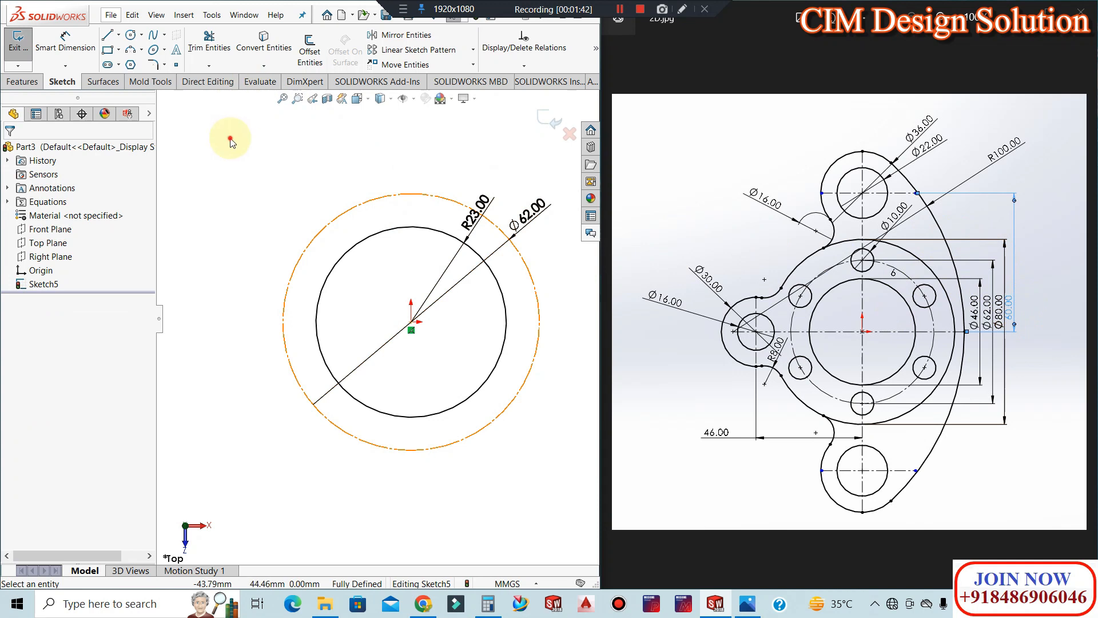
Draw a solid 80 mm diameter circle centred on the origin, around the construction circle
click(411, 322)
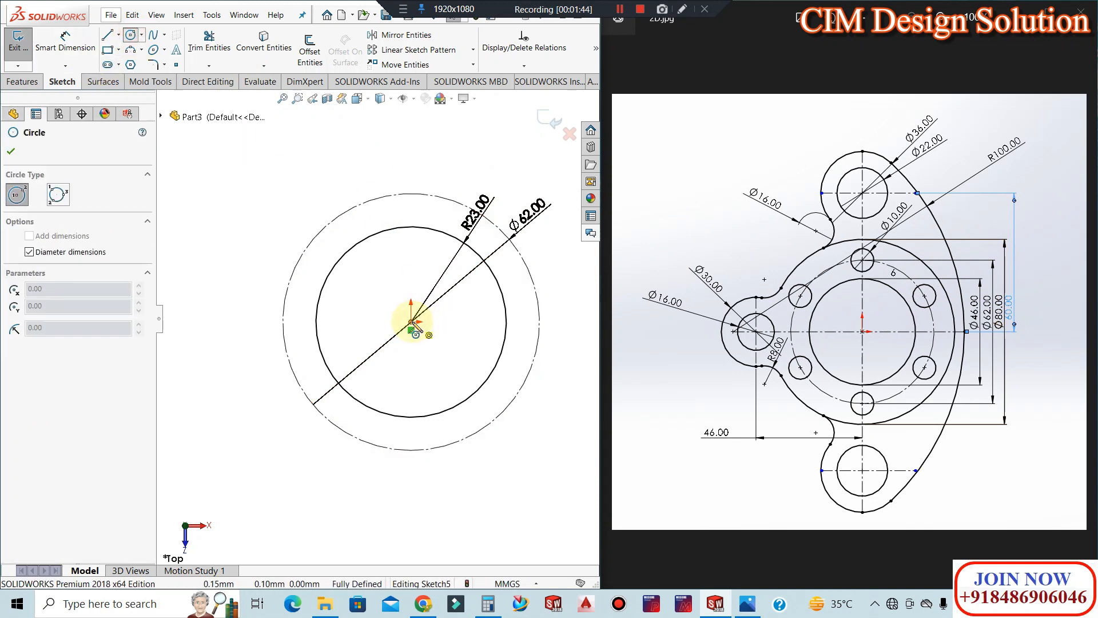
text(80)
key(Return)
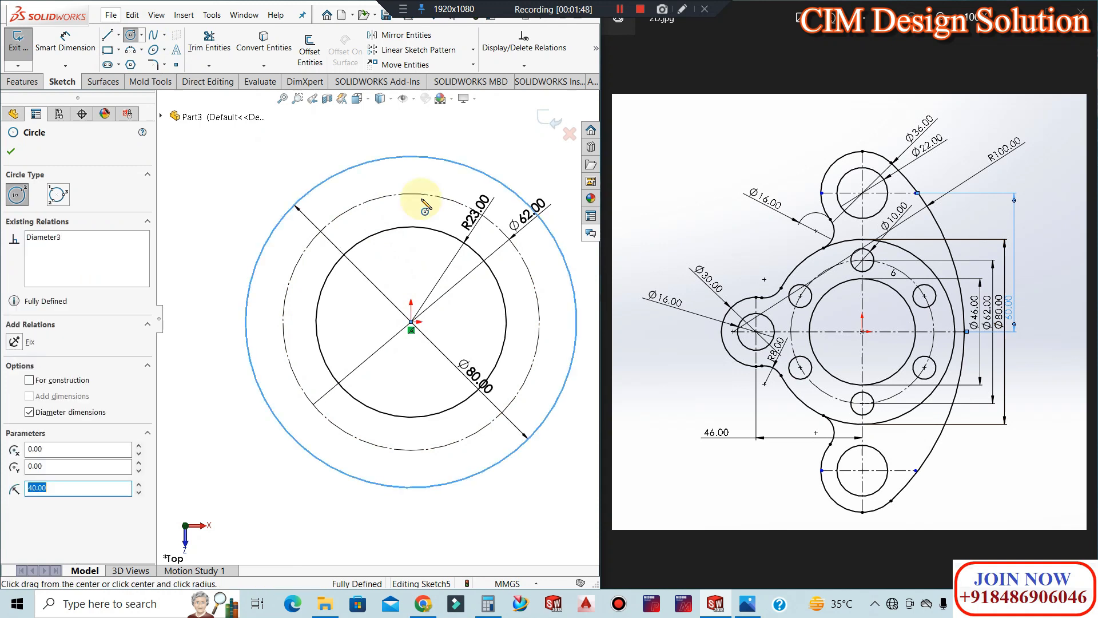
key(Escape)
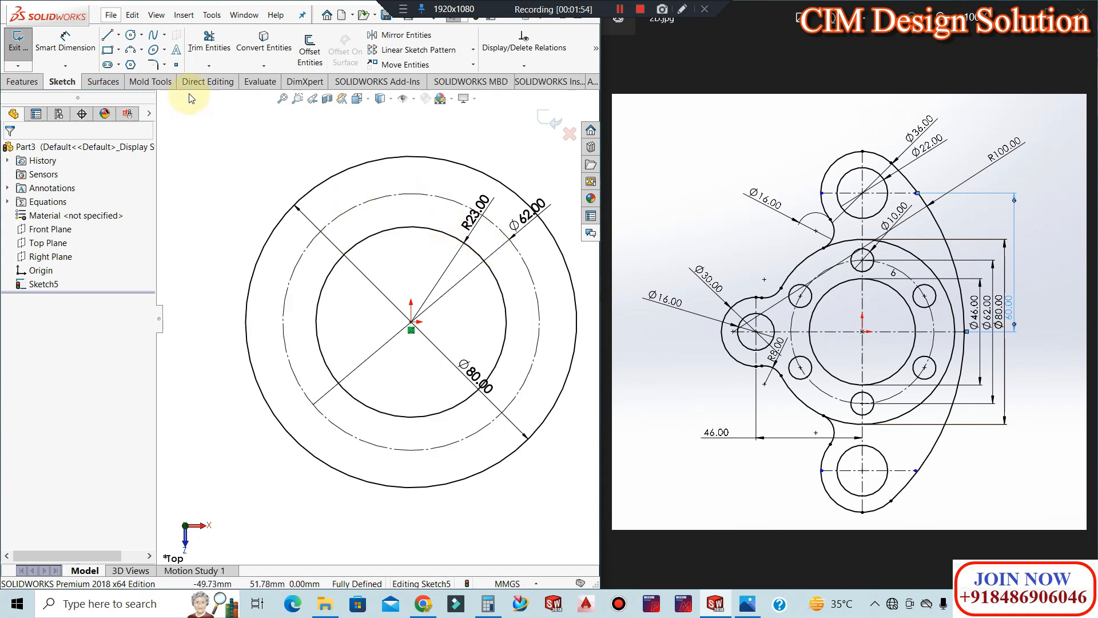
Draw a vertical centerline from the origin up past the 80 mm circle
click(119, 35)
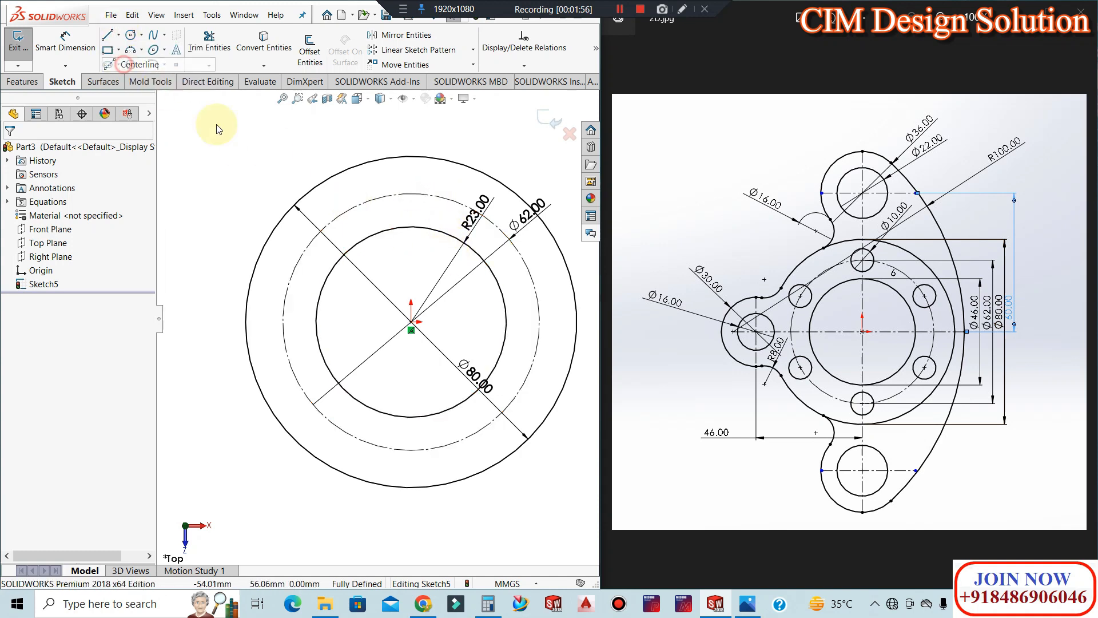
click(134, 65)
click(412, 321)
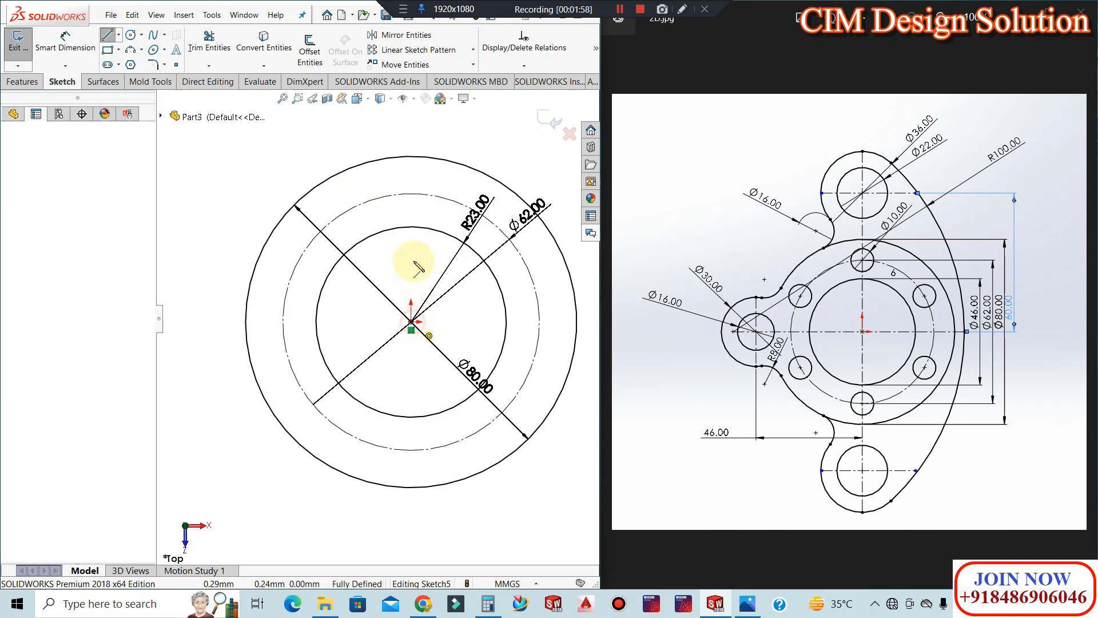
click(411, 127)
key(Escape)
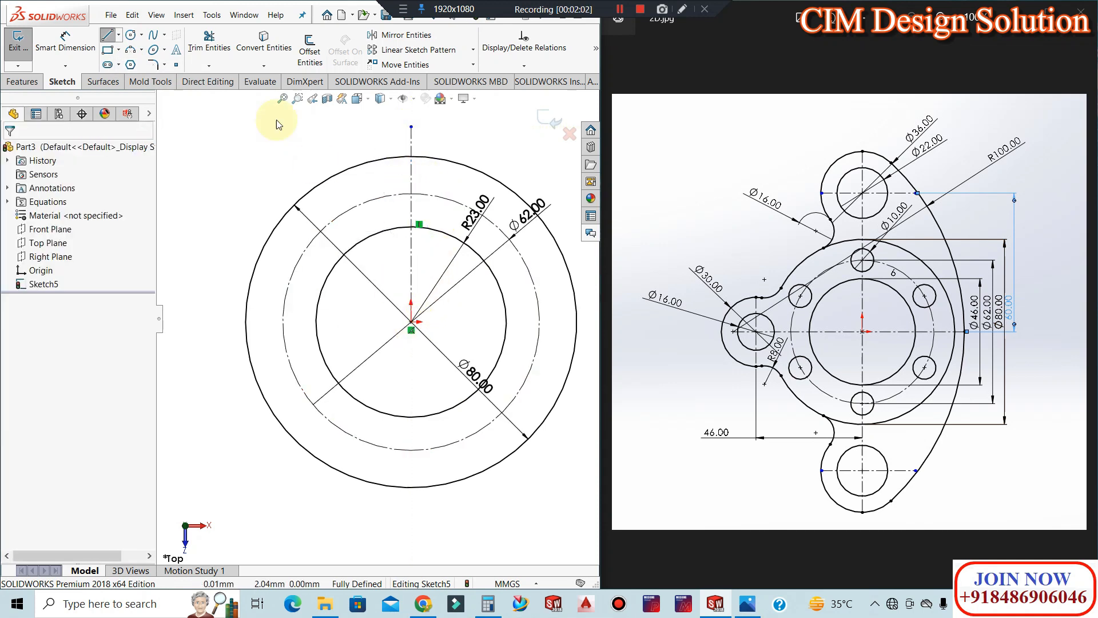
Draw a horizontal line from the origin to the right past the 80 mm circle, and convert it to construction geometry
click(107, 35)
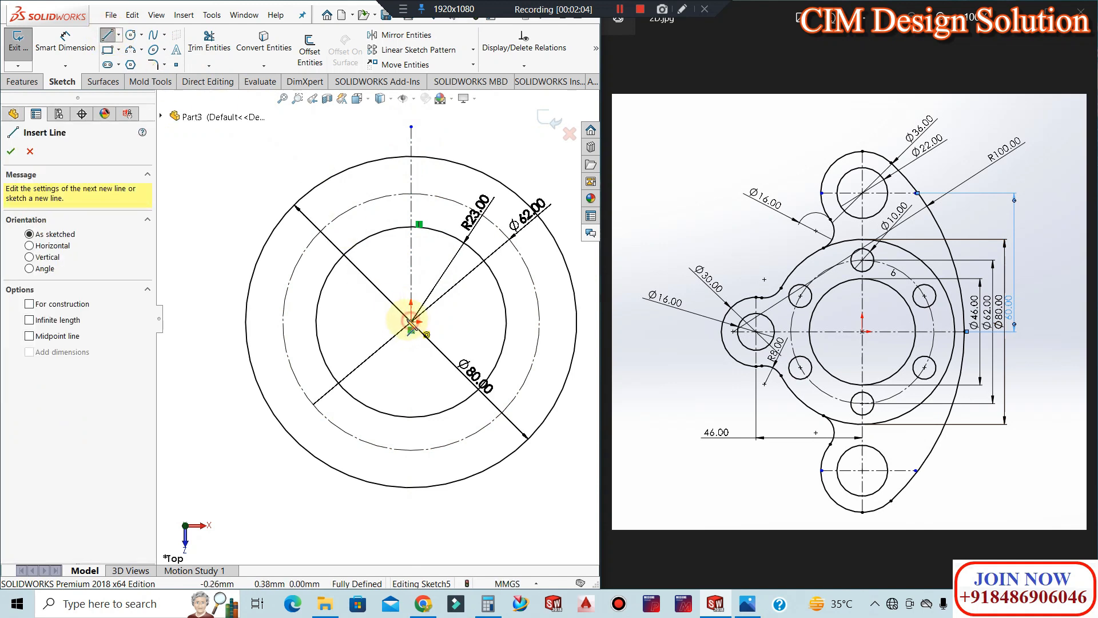
click(411, 323)
click(593, 322)
key(Escape)
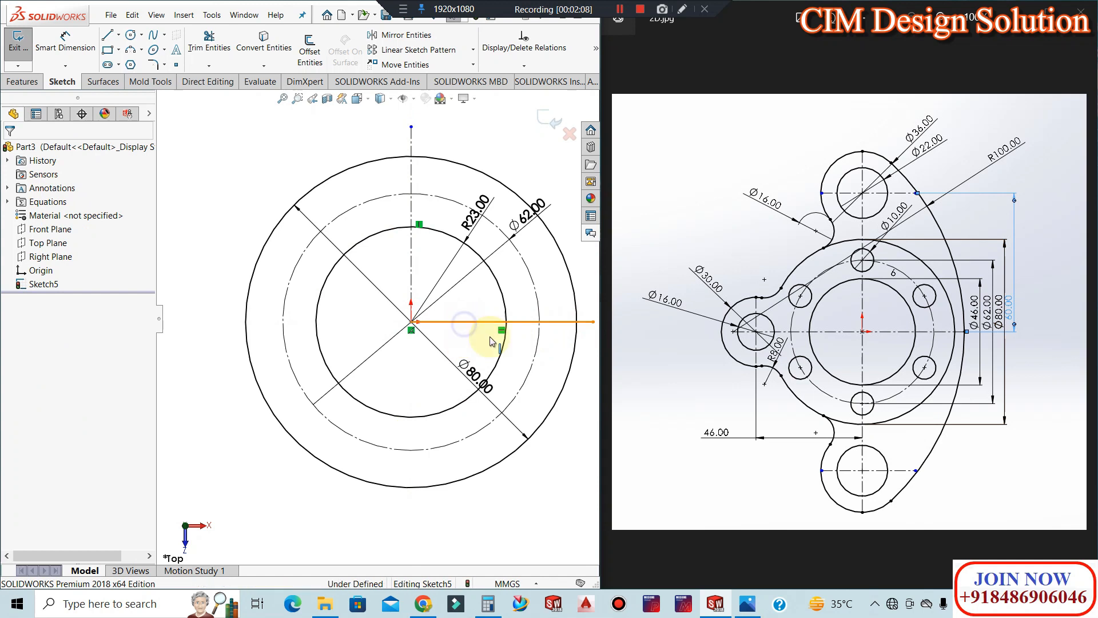
right_click(466, 327)
click(487, 307)
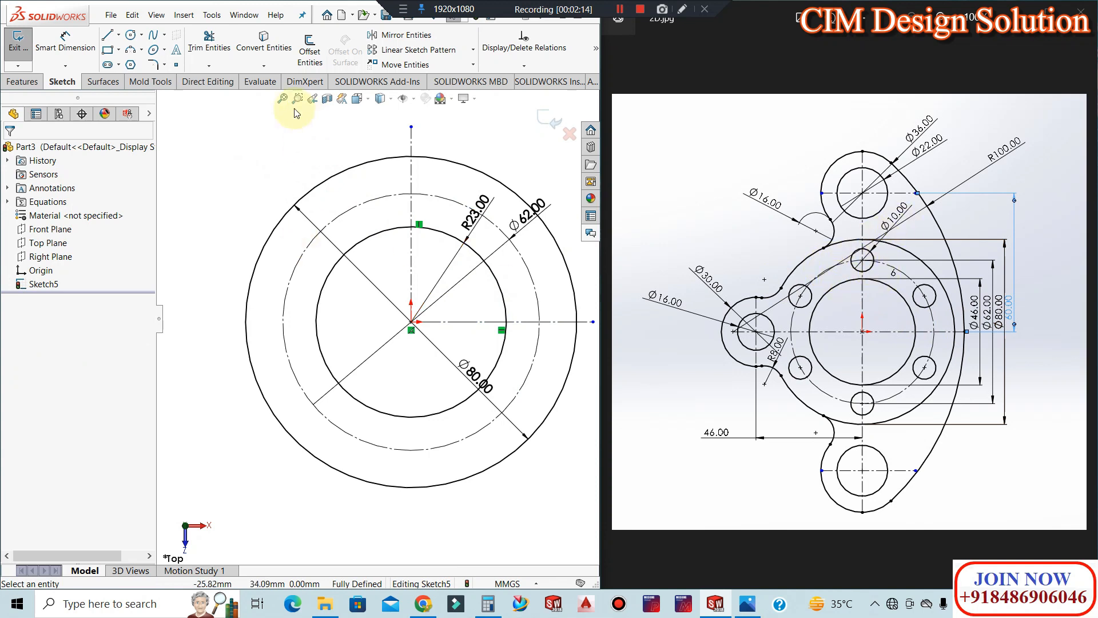
Draw a 10 mm diameter circle centred on the vertical centerline where it meets the 62 mm construction circle
click(131, 35)
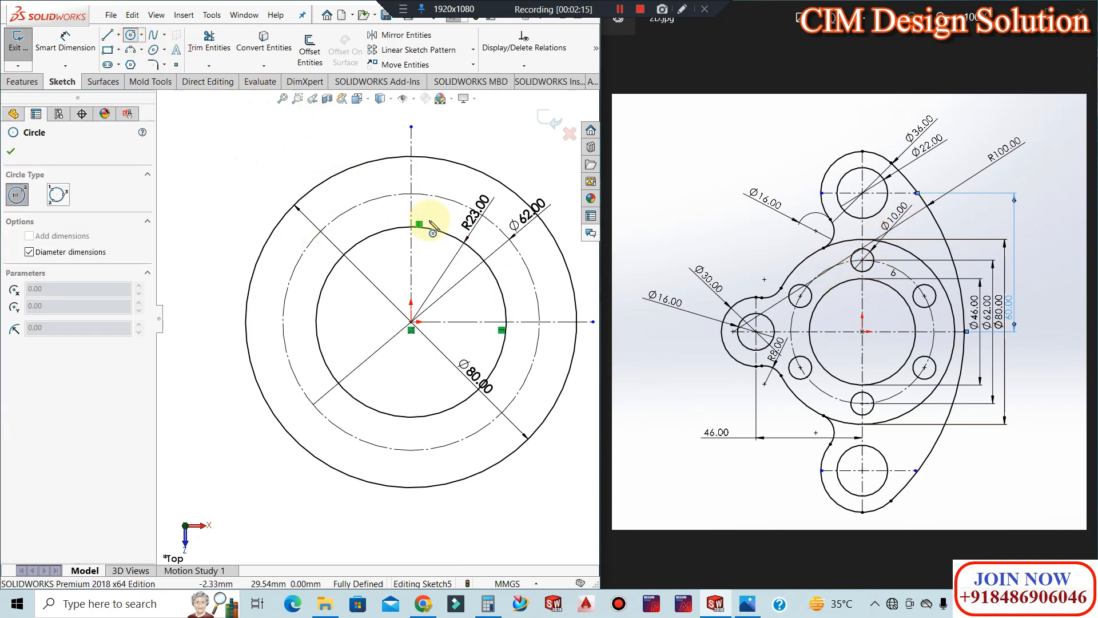
click(411, 193)
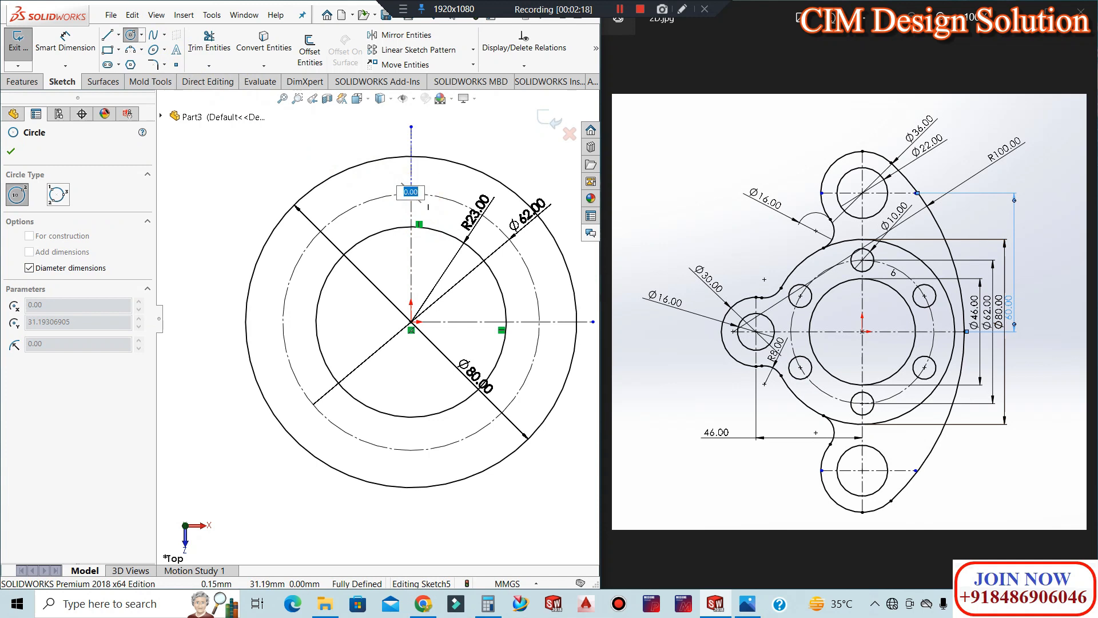
text(10)
key(Return)
key(Escape)
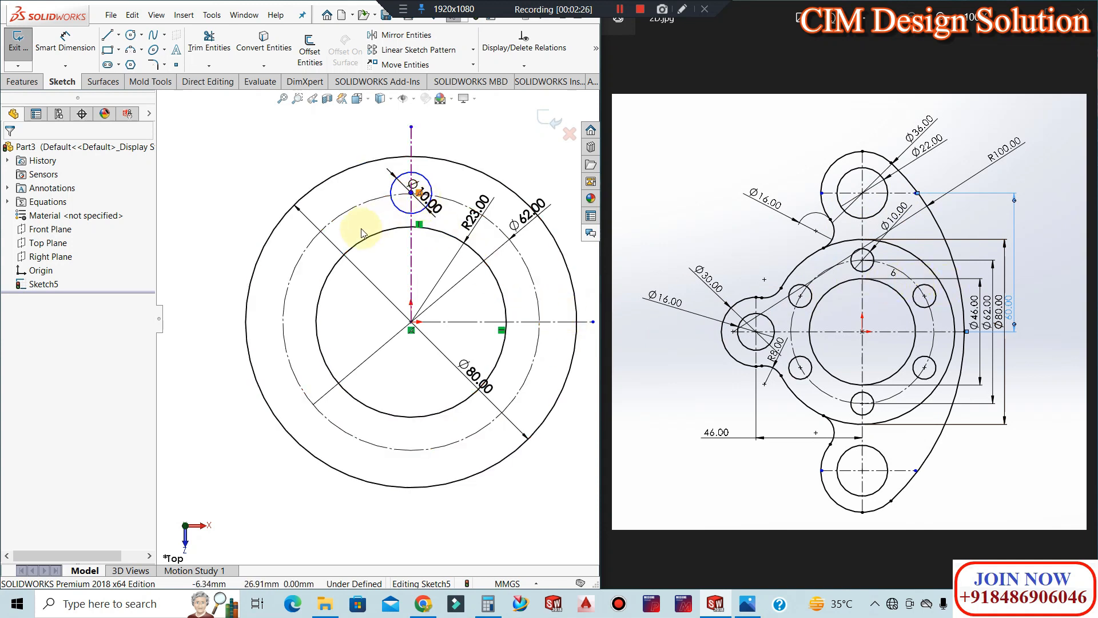
Try a Concentric relation between the 10 mm circle's centre point and the 62 mm construction circle, and undo it
scroll(403, 240, down, 2)
scroll(403, 240, down, 6)
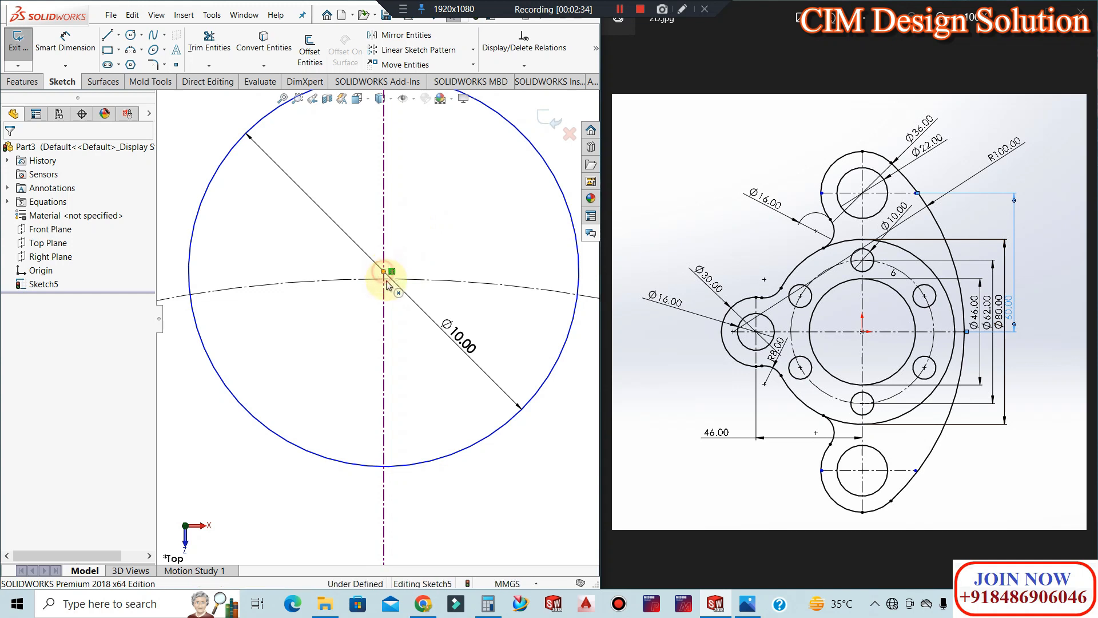
click(383, 271)
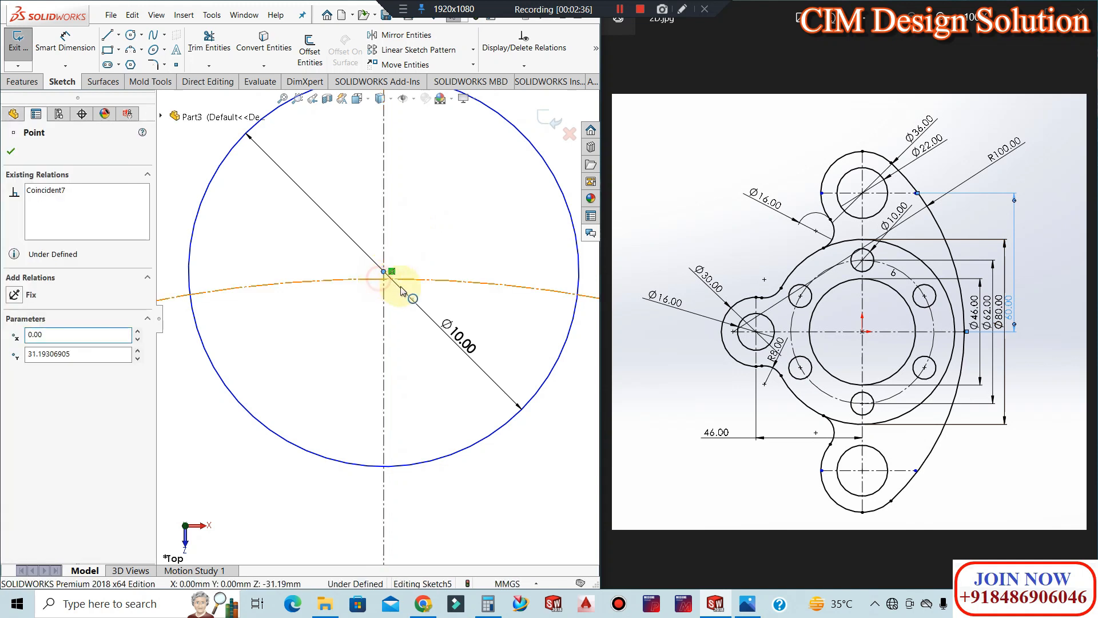
ctrl+click(217, 291)
click(15, 353)
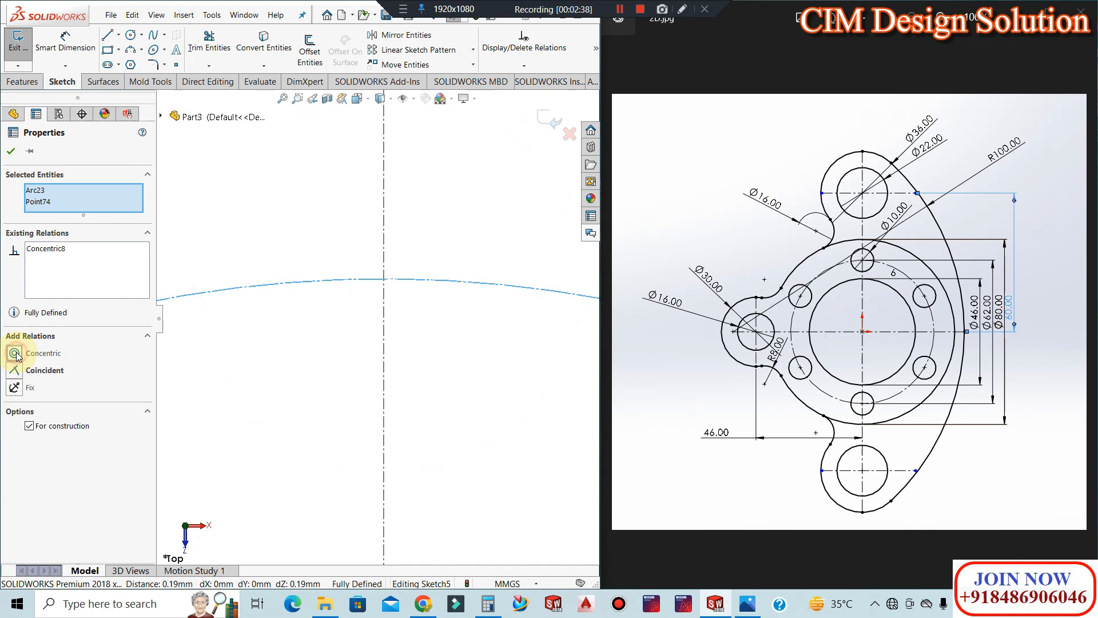
key(ctrl+z)
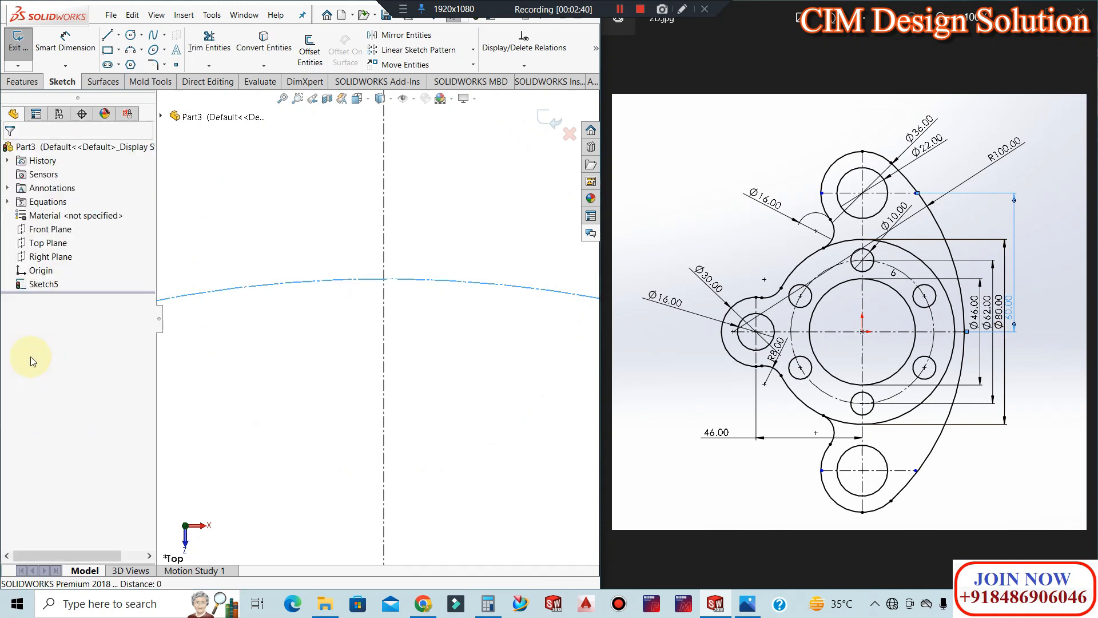
Try a Coincident relation between the 10 mm circle's centre point and the 62 mm construction circle, and undo it
click(15, 371)
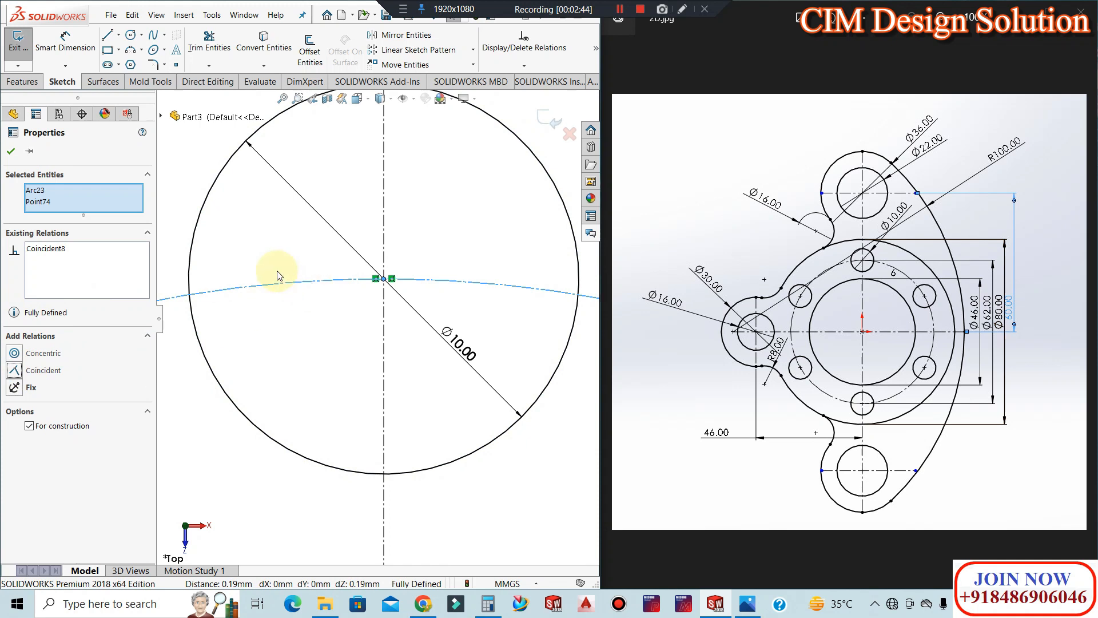
click(250, 228)
scroll(394, 274, up, 2)
scroll(395, 274, up, 3)
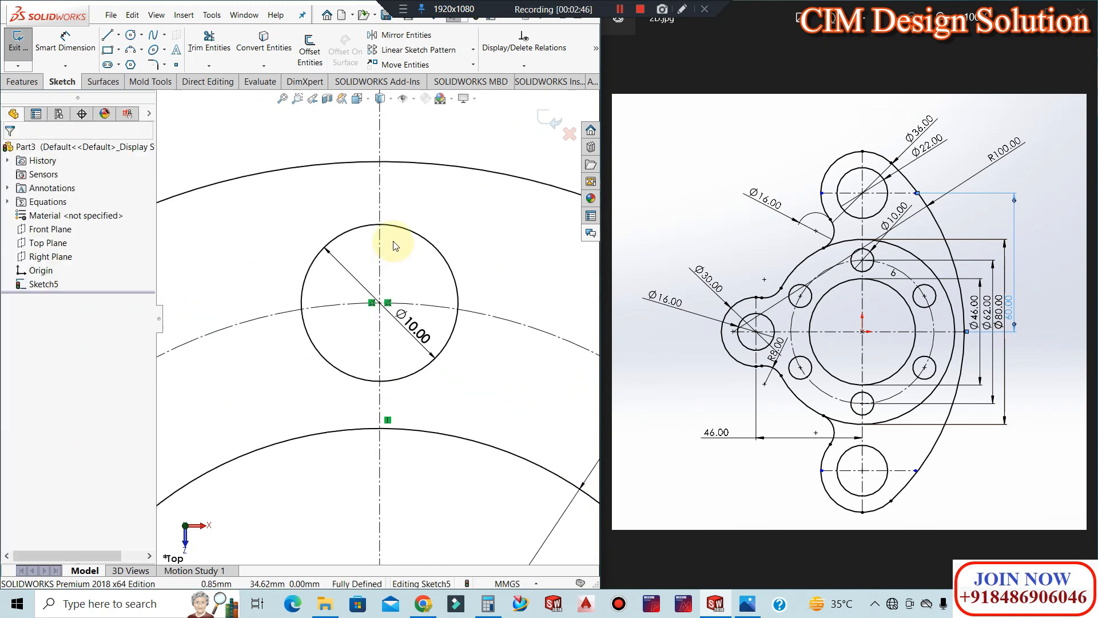
scroll(385, 274, down, 2)
scroll(384, 270, down, 2)
key(ctrl+z)
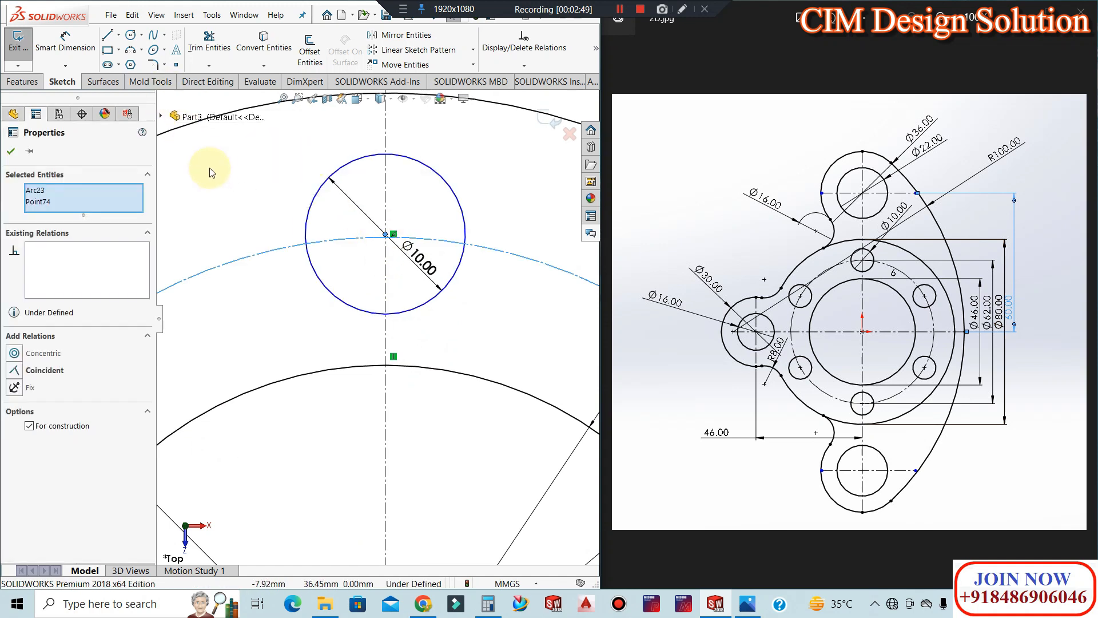
Try a 31 mm vertical dimension between the origin and the 10 mm circle's centre, and undo it
click(65, 43)
click(387, 234)
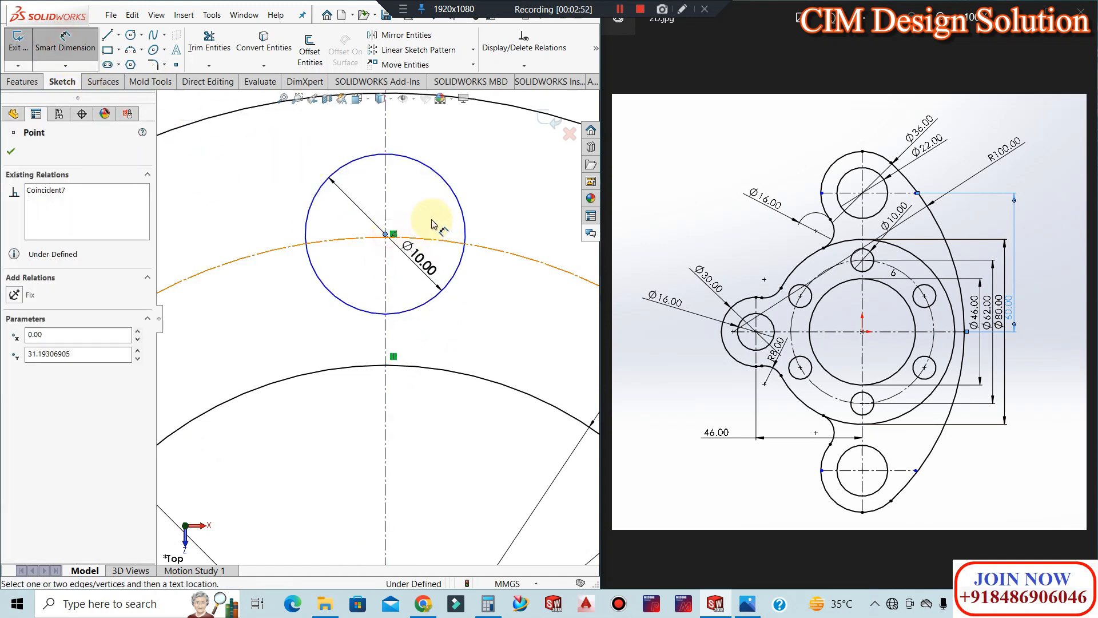
scroll(428, 320, up, 3)
scroll(427, 323, up, 2)
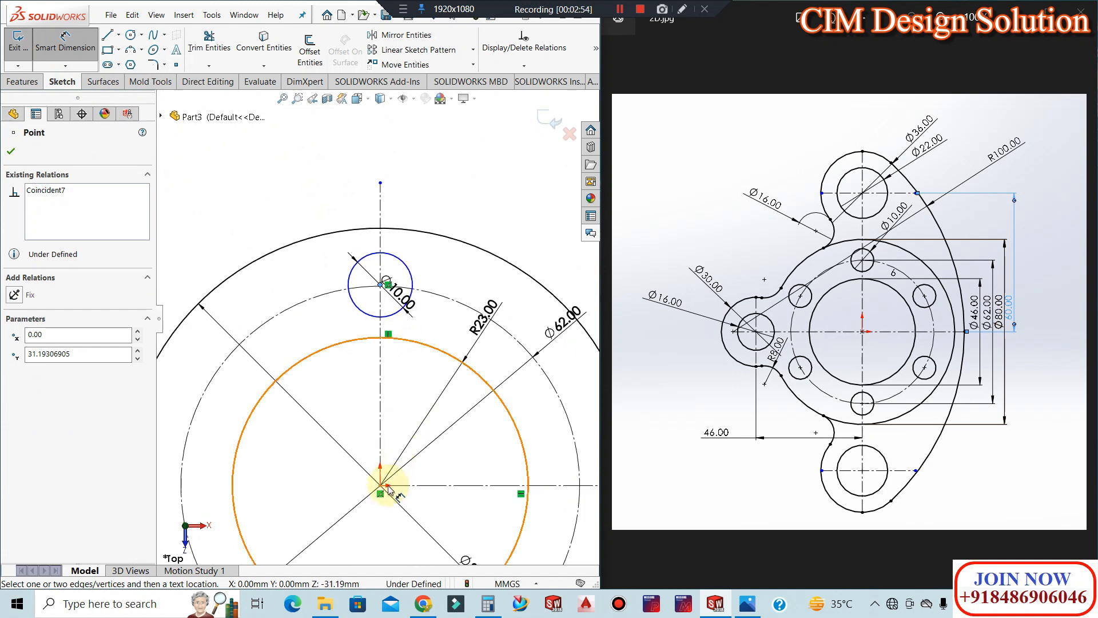
click(380, 486)
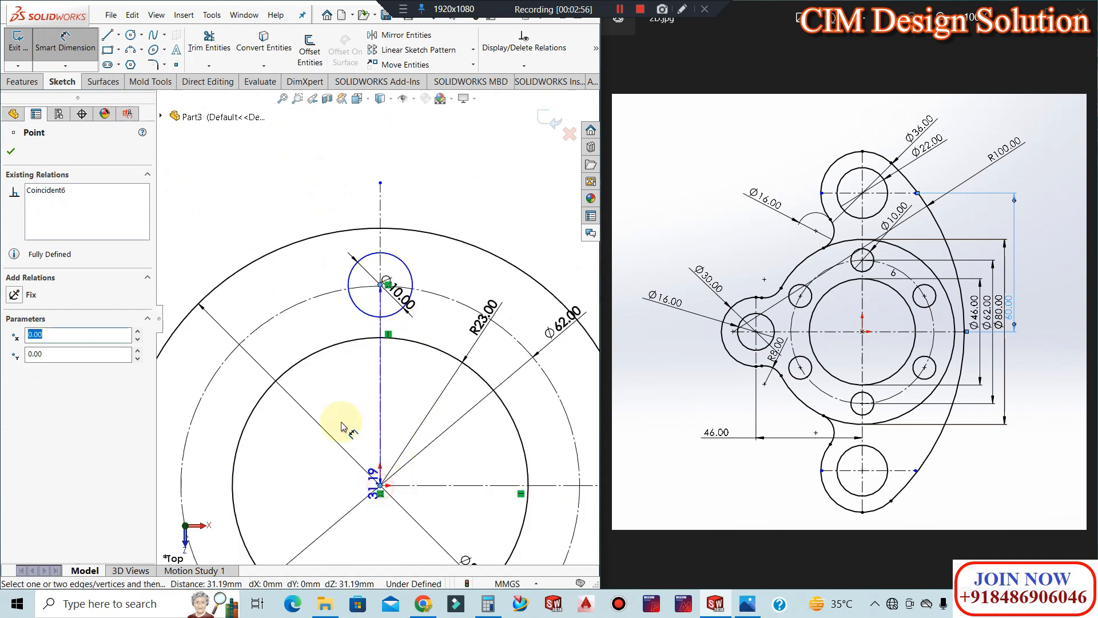
click(377, 413)
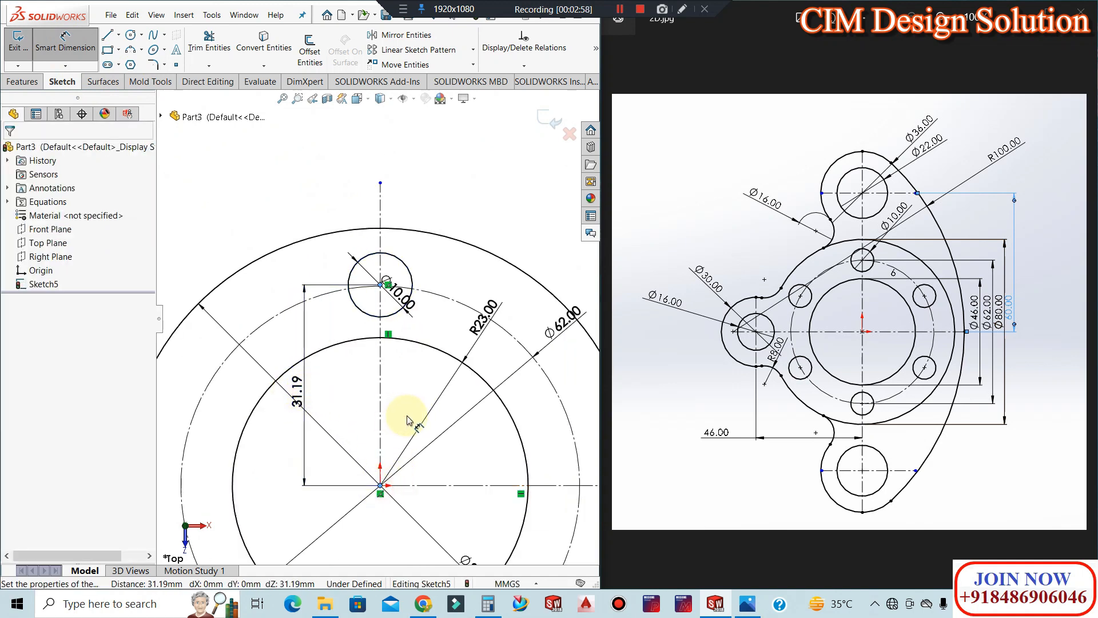
text(31)
key(Return)
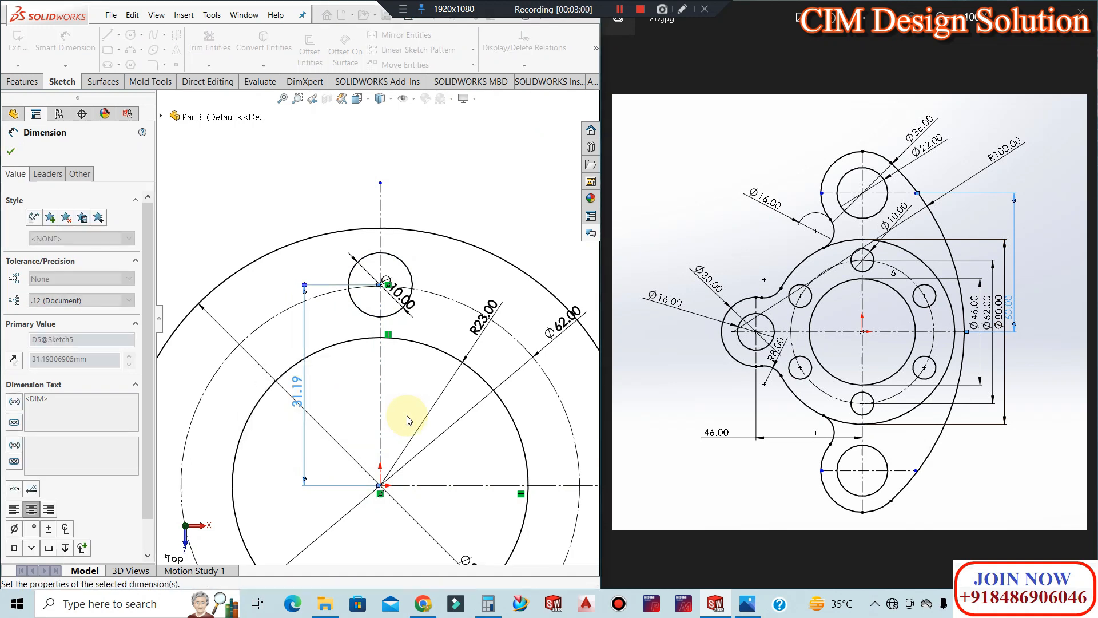
scroll(386, 292, down, 3)
scroll(386, 293, down, 4)
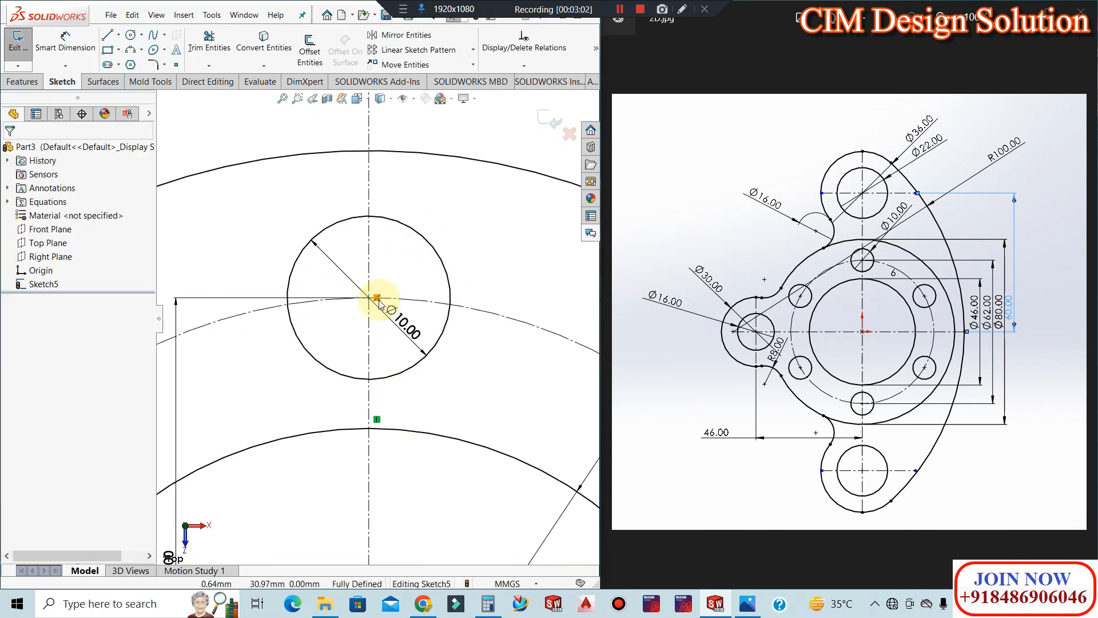
scroll(423, 313, up, 5)
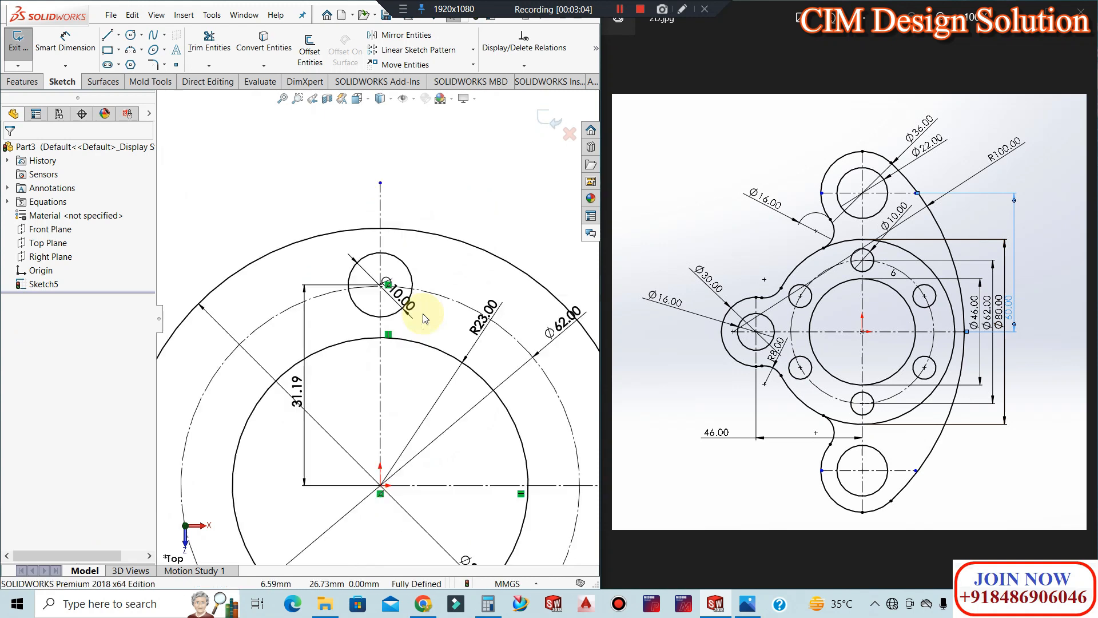
key(ctrl+z)
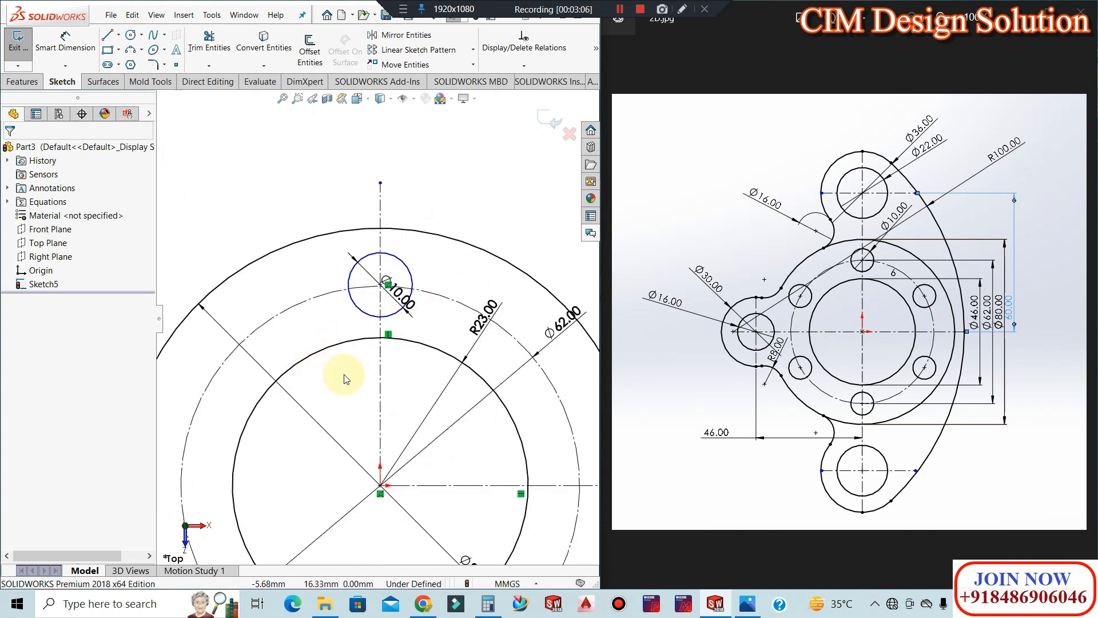
Make the 10 mm circle's centre point coincident with the 62 mm construction circle
scroll(369, 300, down, 8)
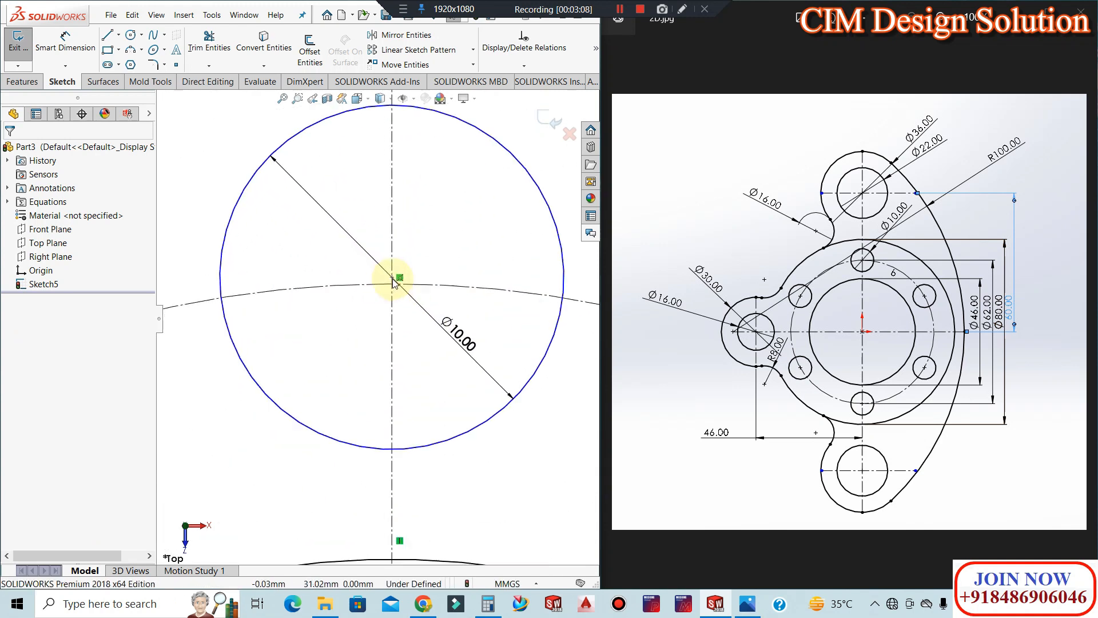
click(391, 306)
ctrl+click(377, 287)
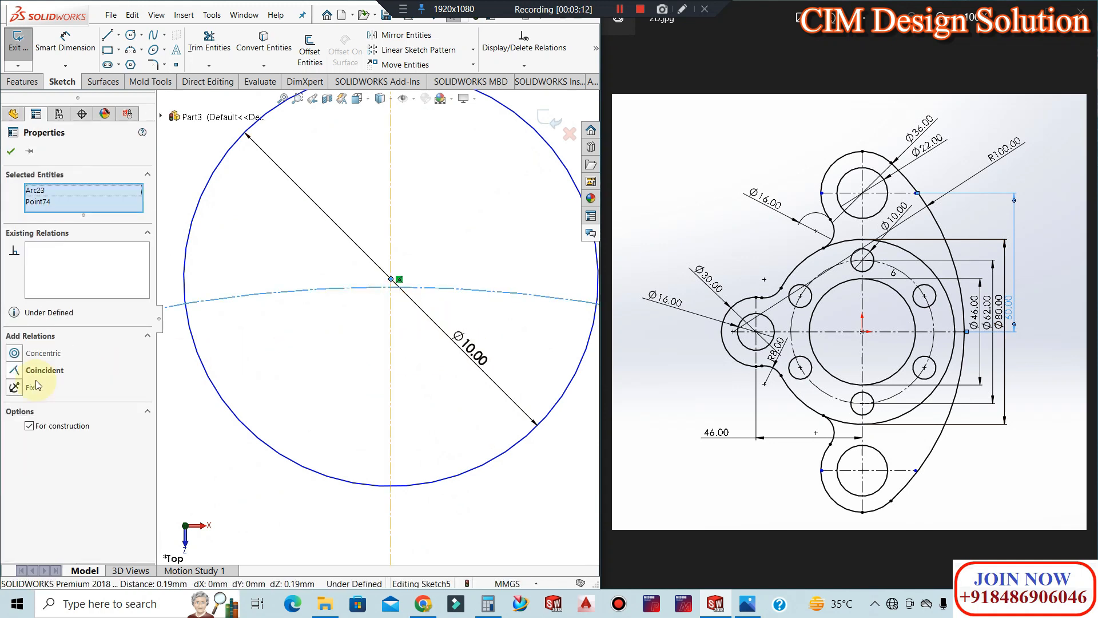
click(16, 372)
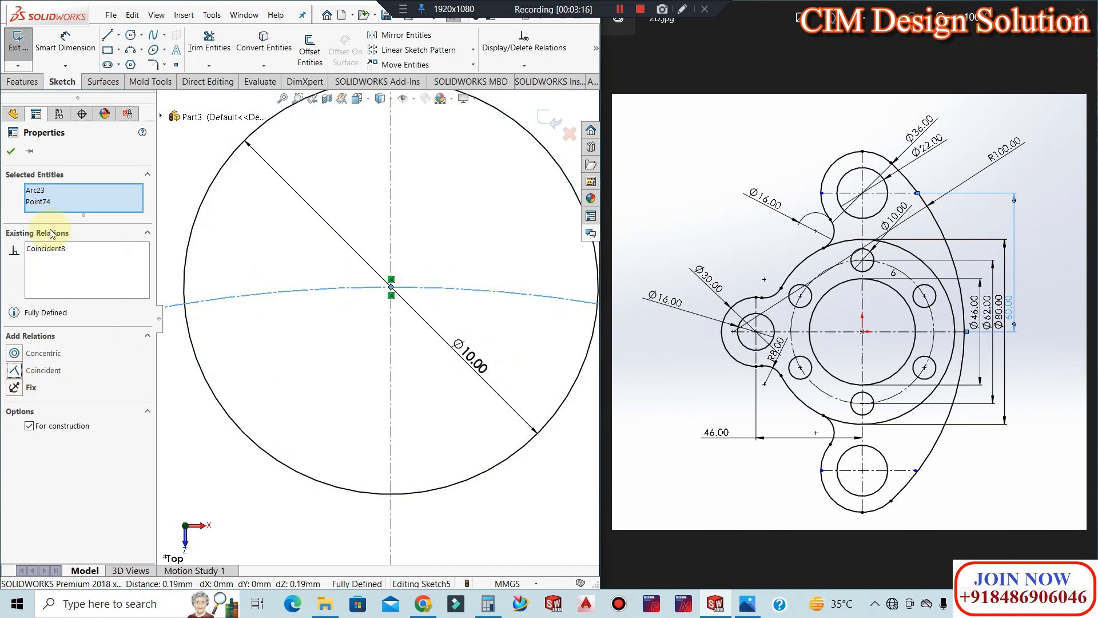
click(13, 151)
Create a circular sketch pattern of the 10 mm circle around the origin with 6 equally spaced instances over 360 degrees
scroll(435, 240, up, 4)
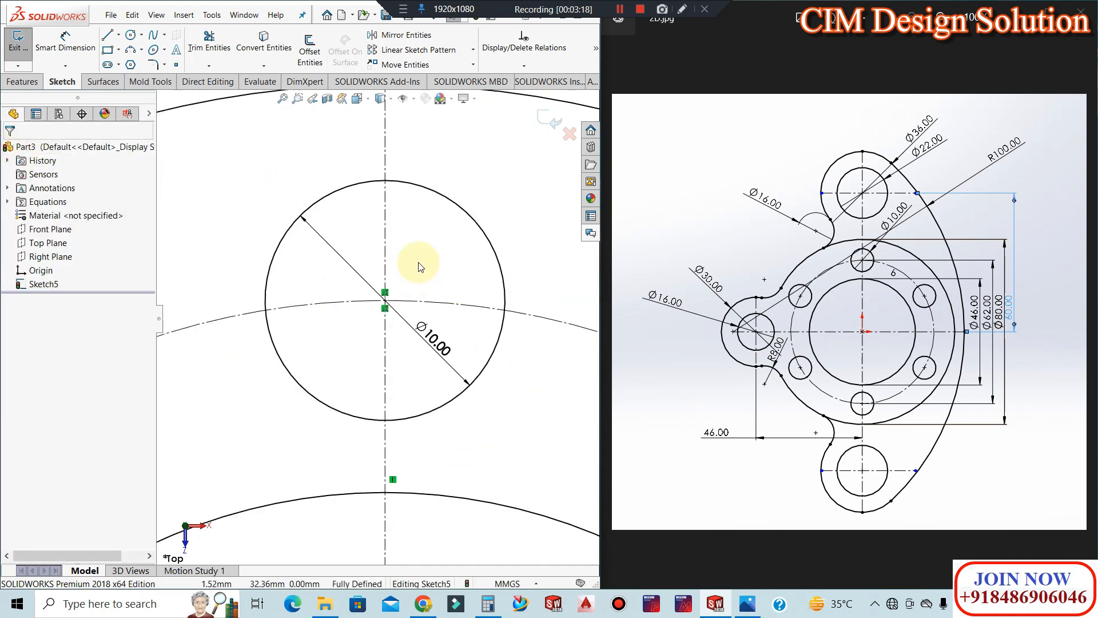
scroll(424, 280, up, 4)
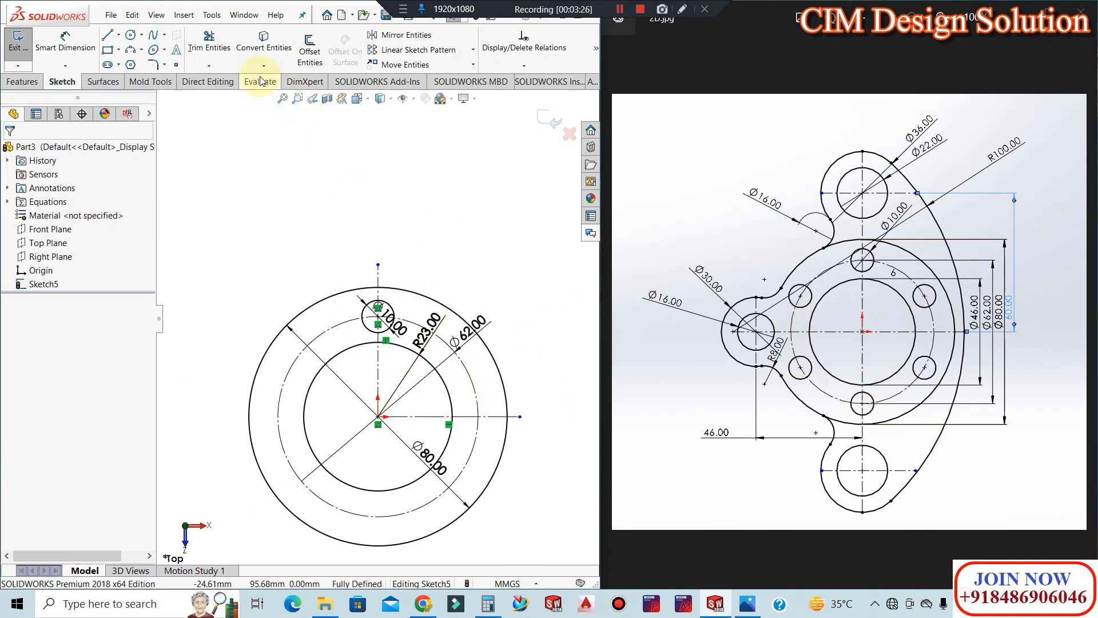
click(473, 50)
click(435, 82)
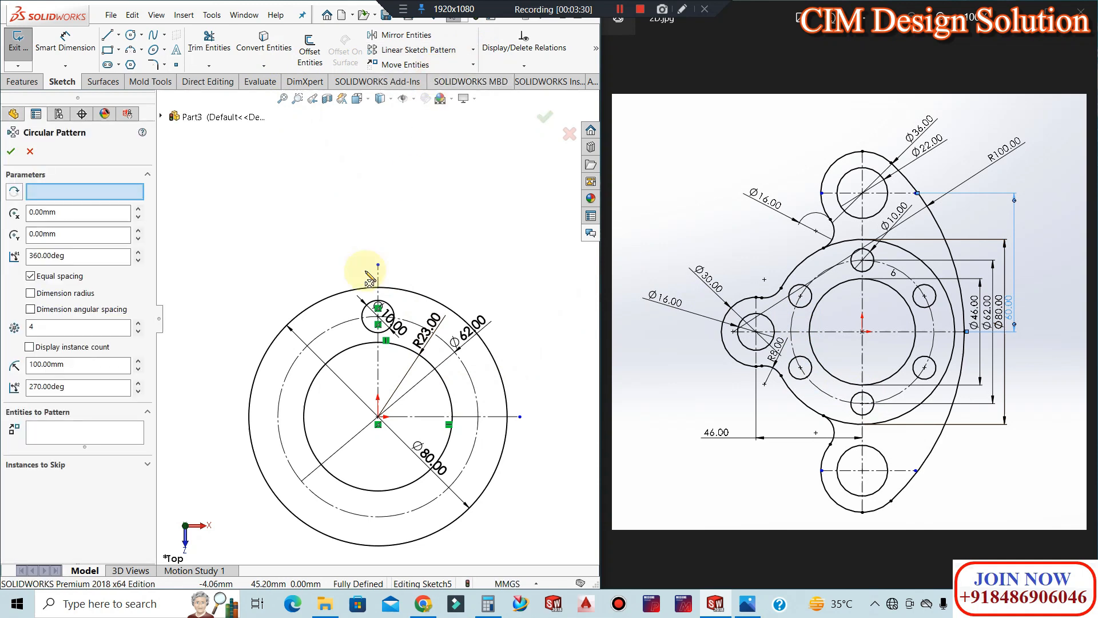
click(60, 433)
click(364, 313)
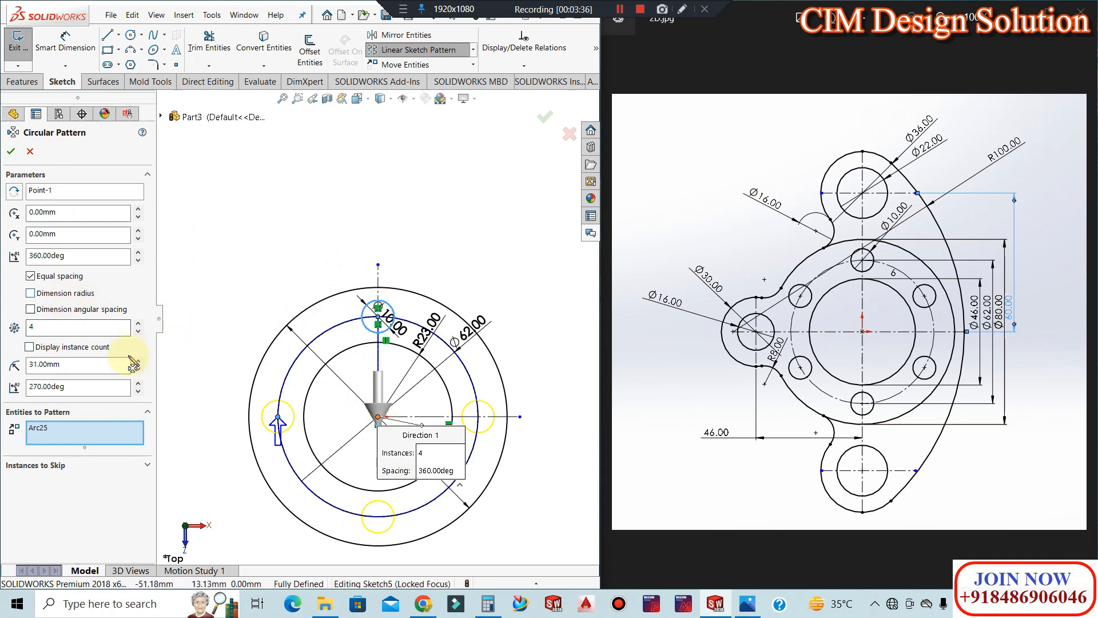
click(67, 194)
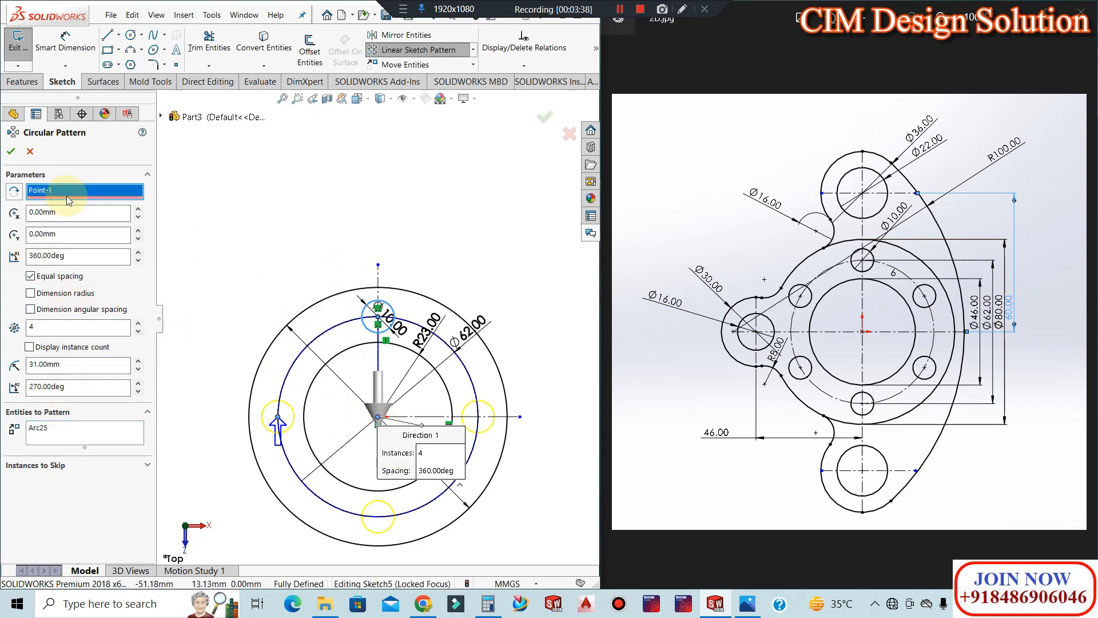
click(69, 327)
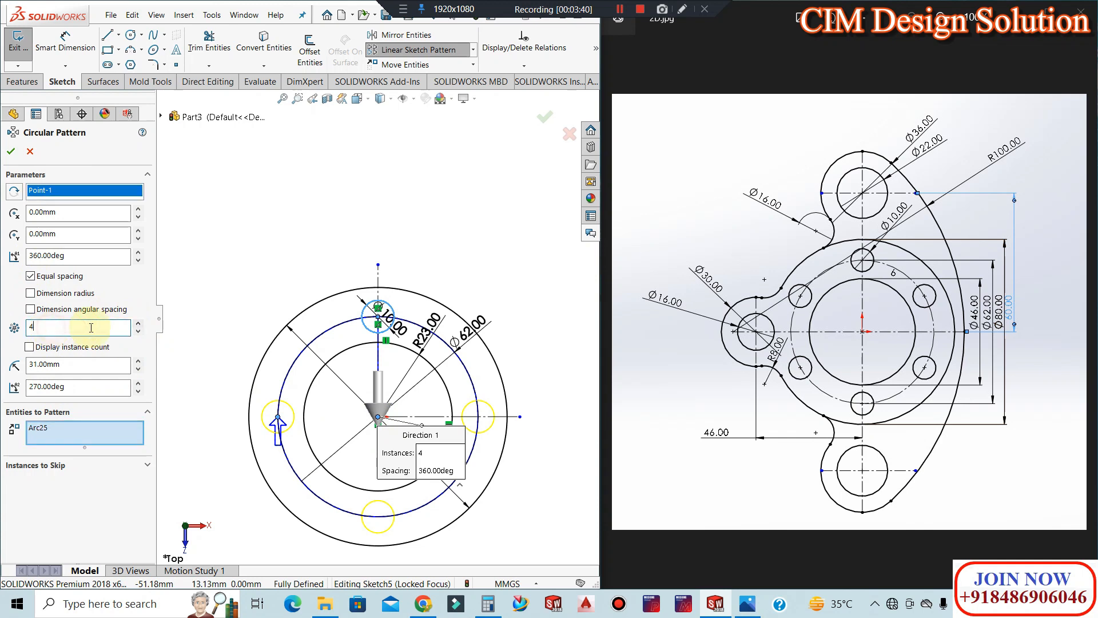
click(137, 324)
click(138, 324)
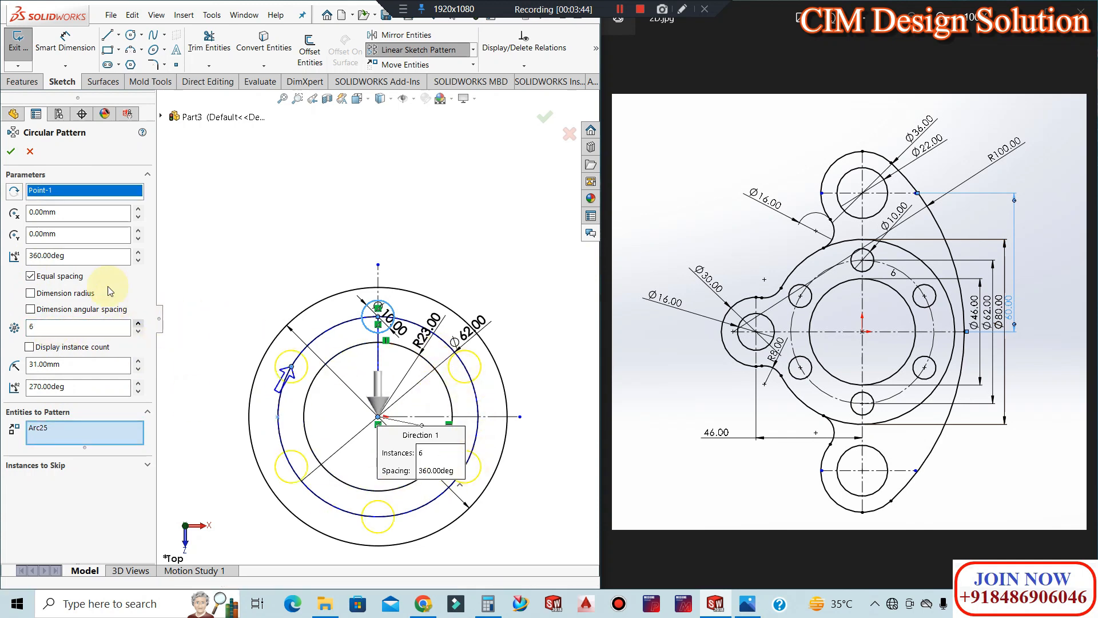
click(11, 151)
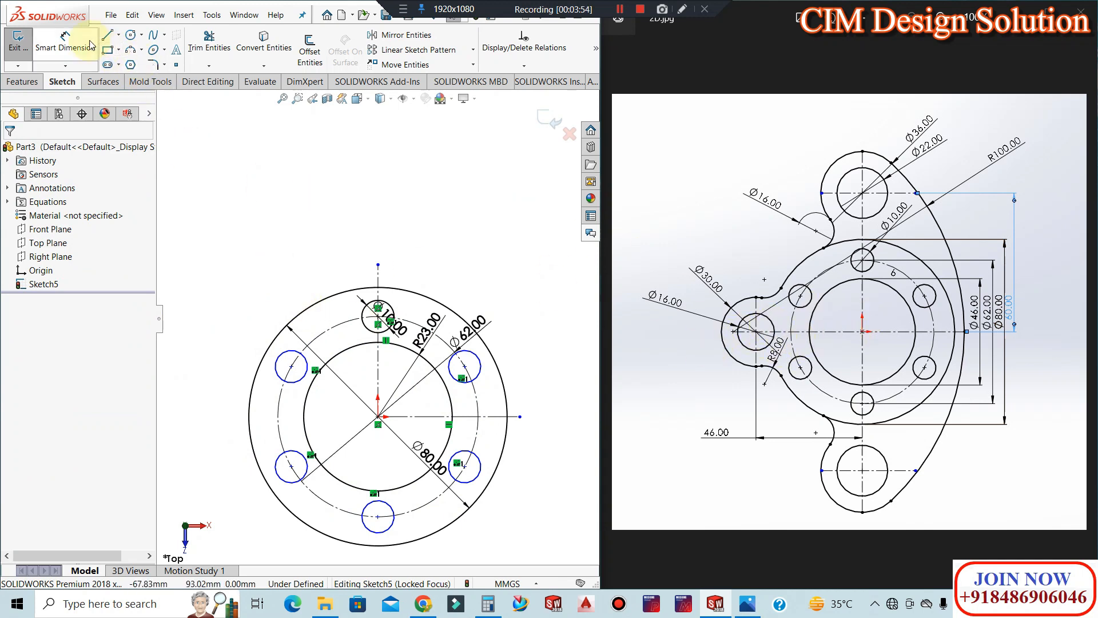
Draw concentric circles of 30 mm and 16 mm diameter centred about 58 mm left of the origin, level with it
click(130, 36)
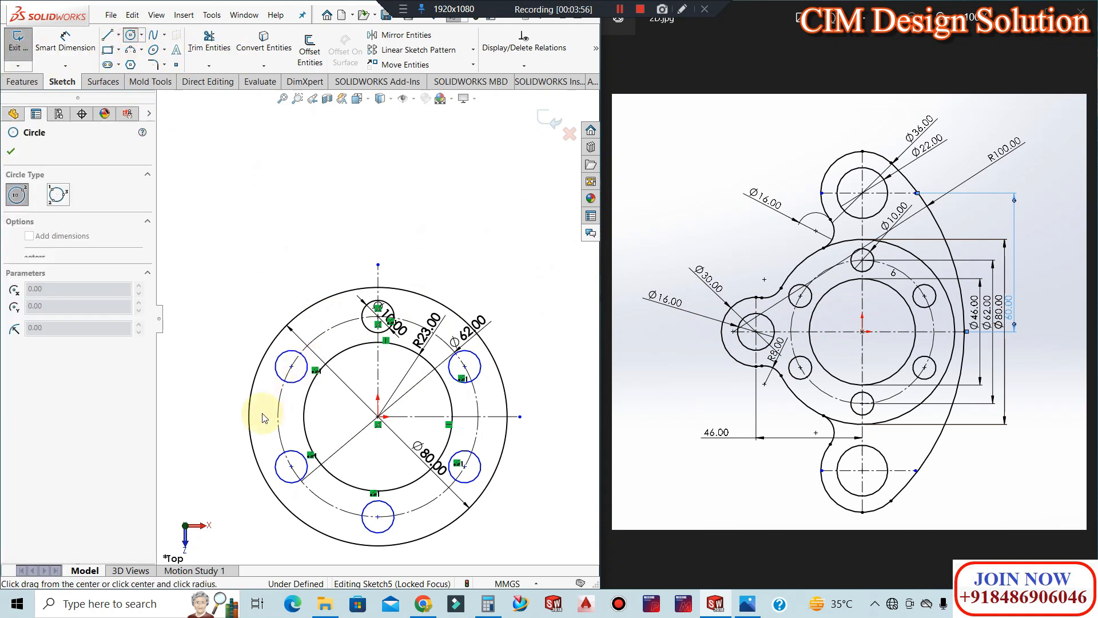
click(192, 416)
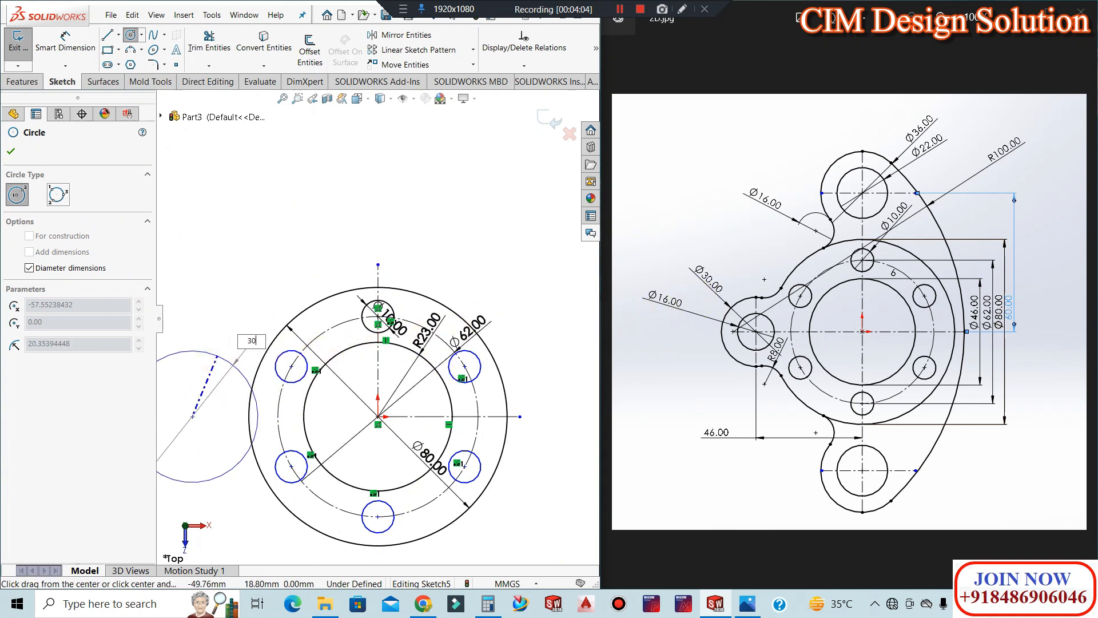
key(Return)
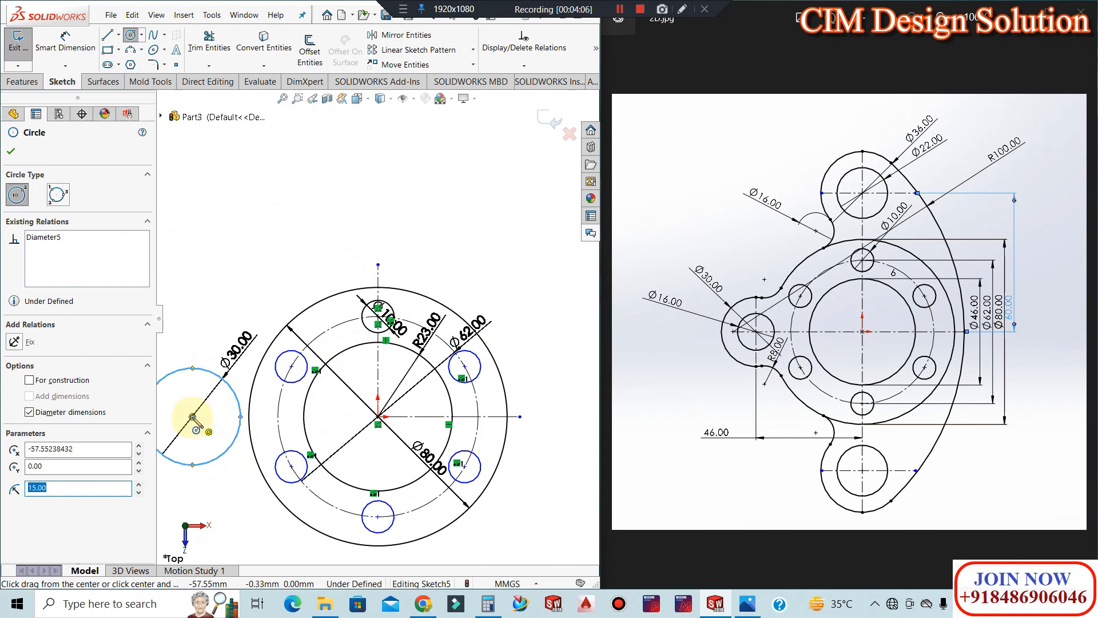
click(193, 416)
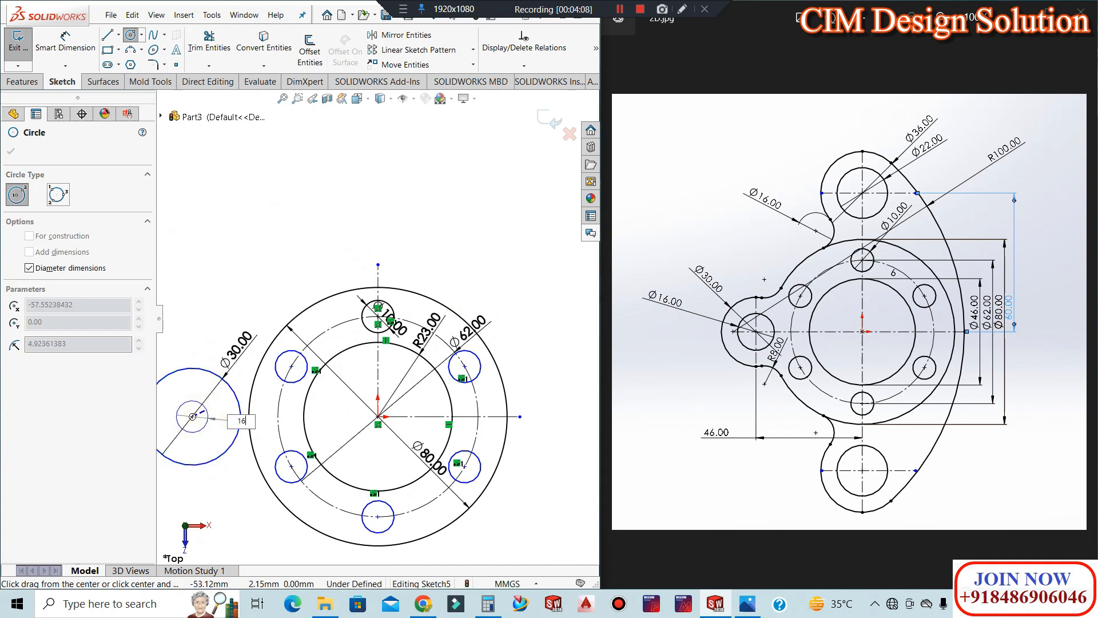
text(16)
key(Return)
key(Escape)
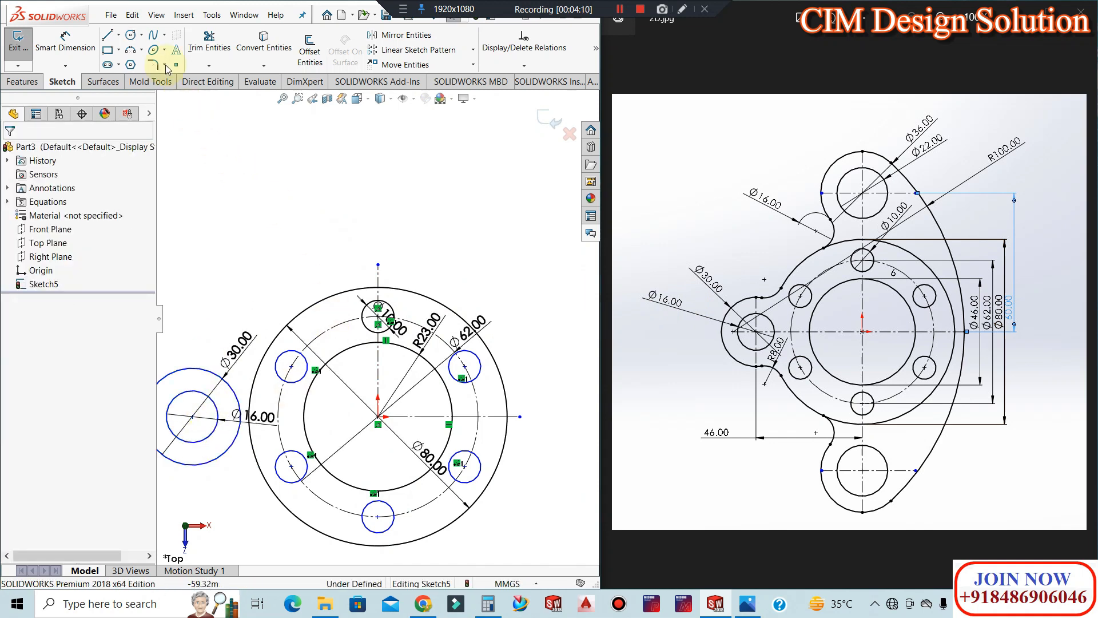
Dimension the horizontal distance from the 30 mm and 16 mm circles' centre to the origin as 46 mm
click(82, 45)
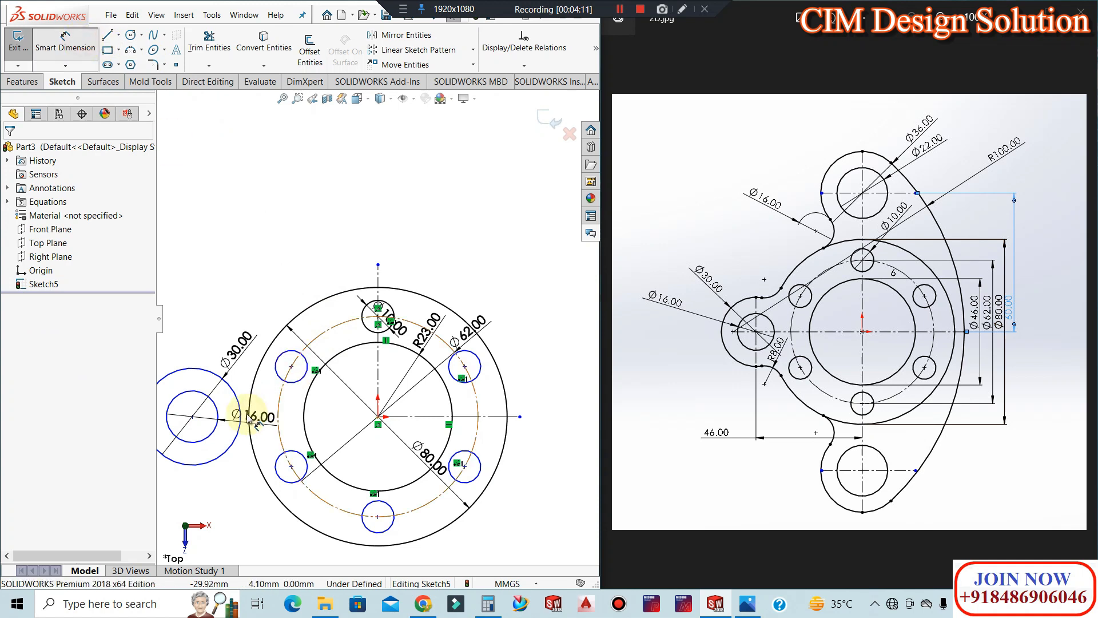
click(194, 420)
click(378, 417)
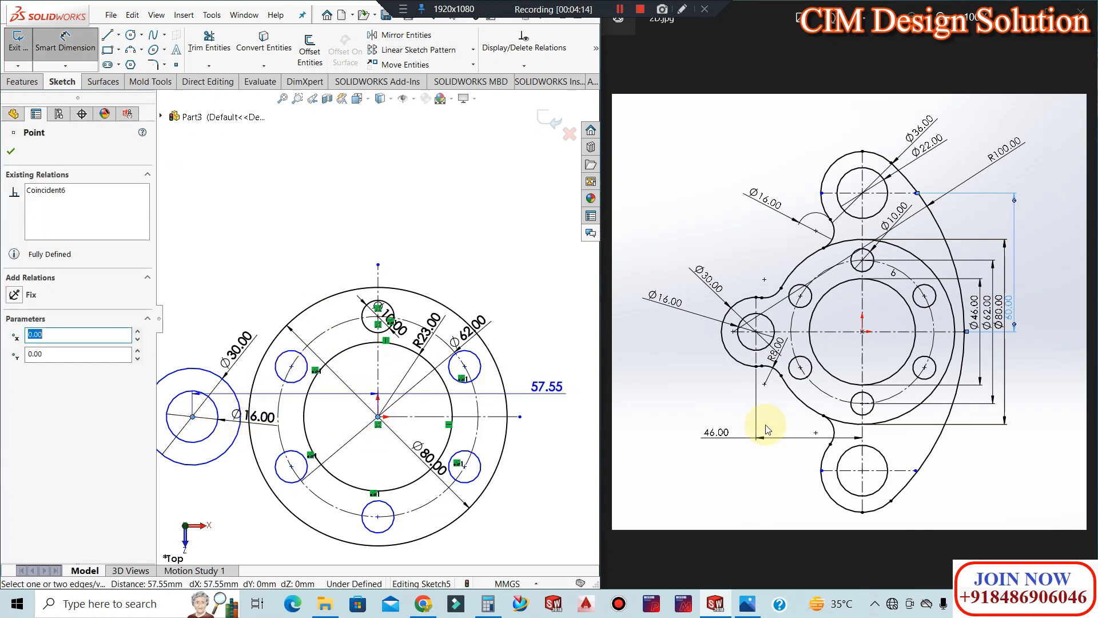
click(274, 556)
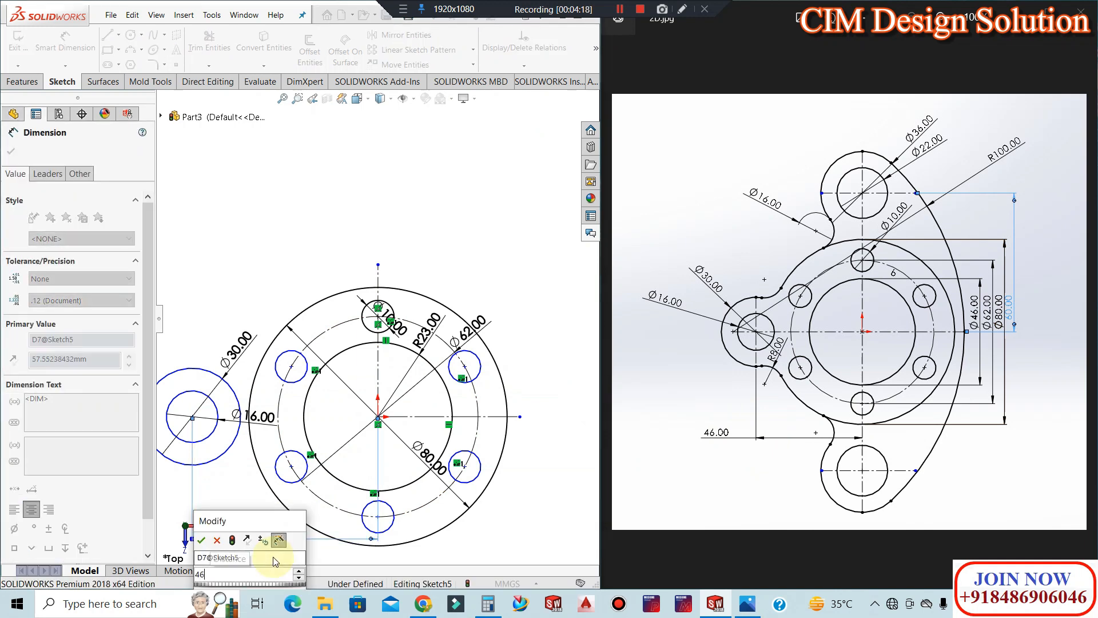
key(Return)
key(Escape)
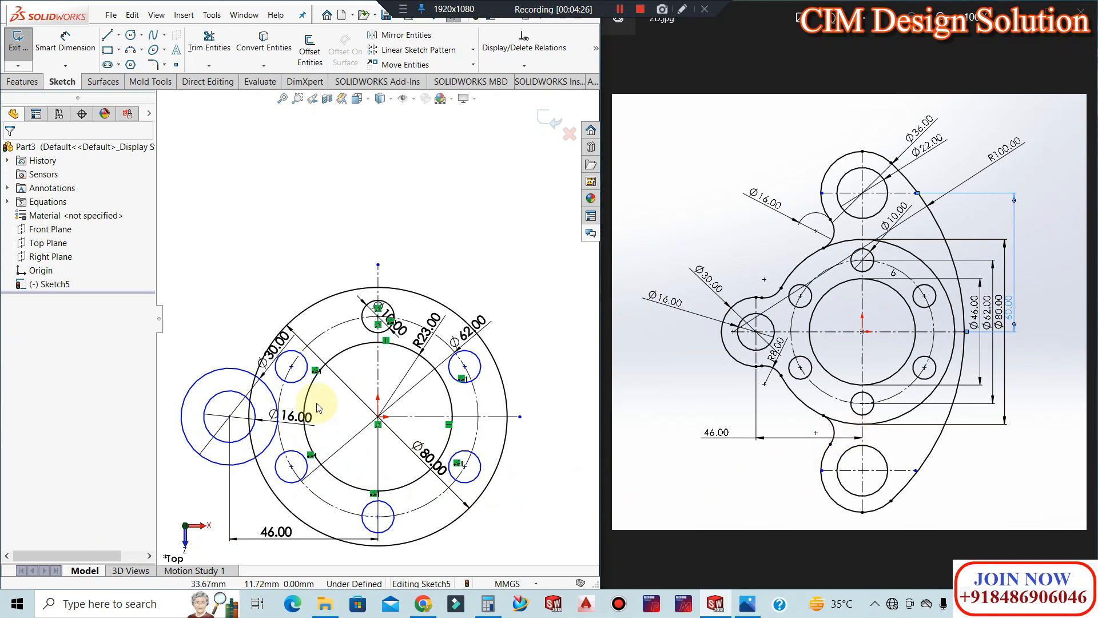
click(83, 44)
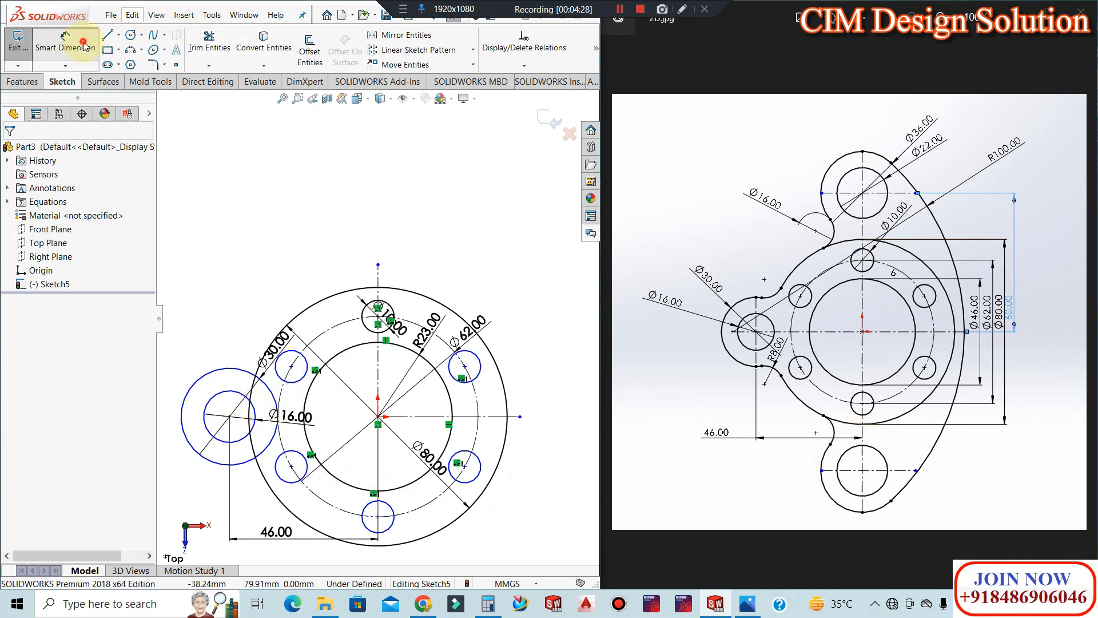
click(229, 417)
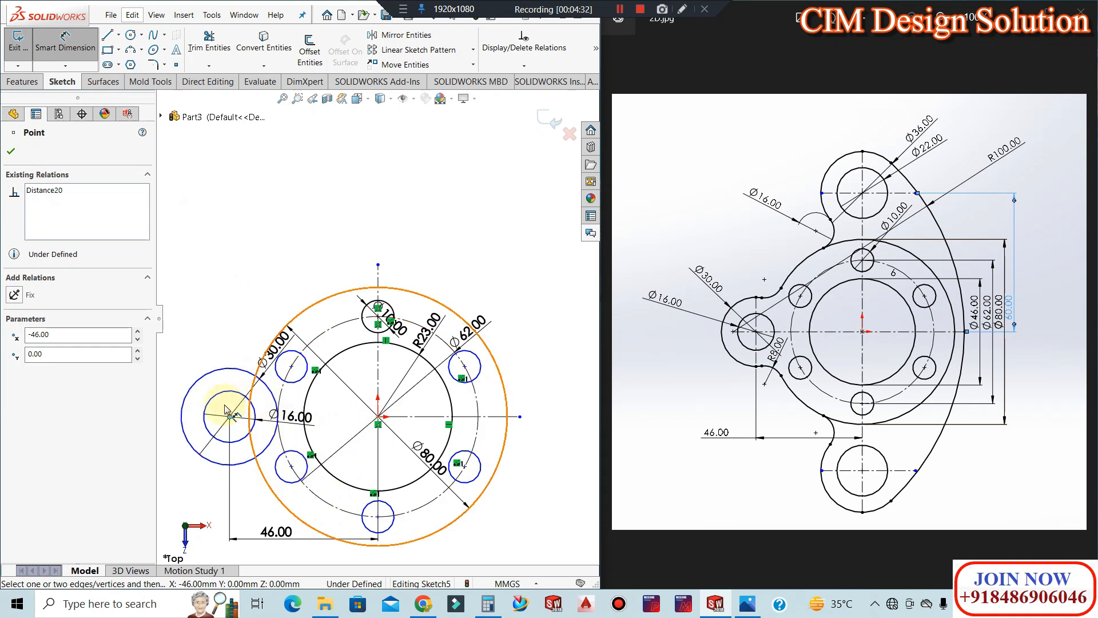
key(Escape)
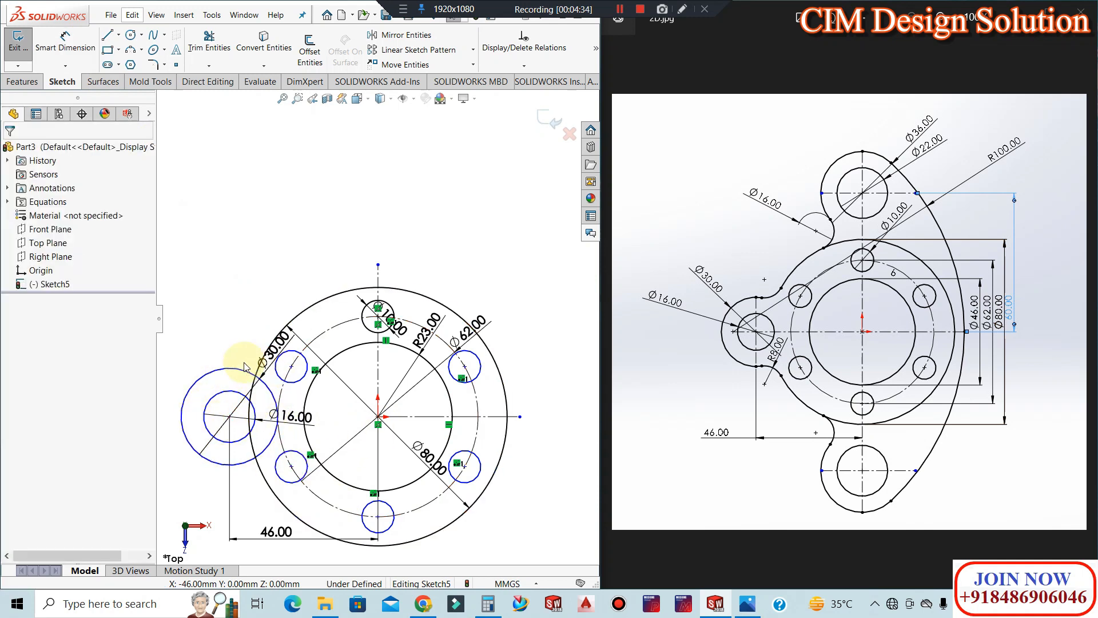
Add a Horizontal relation between the centre point of the 30 mm and 16 mm circles and the origin
click(229, 416)
ctrl+click(379, 419)
click(19, 357)
click(191, 277)
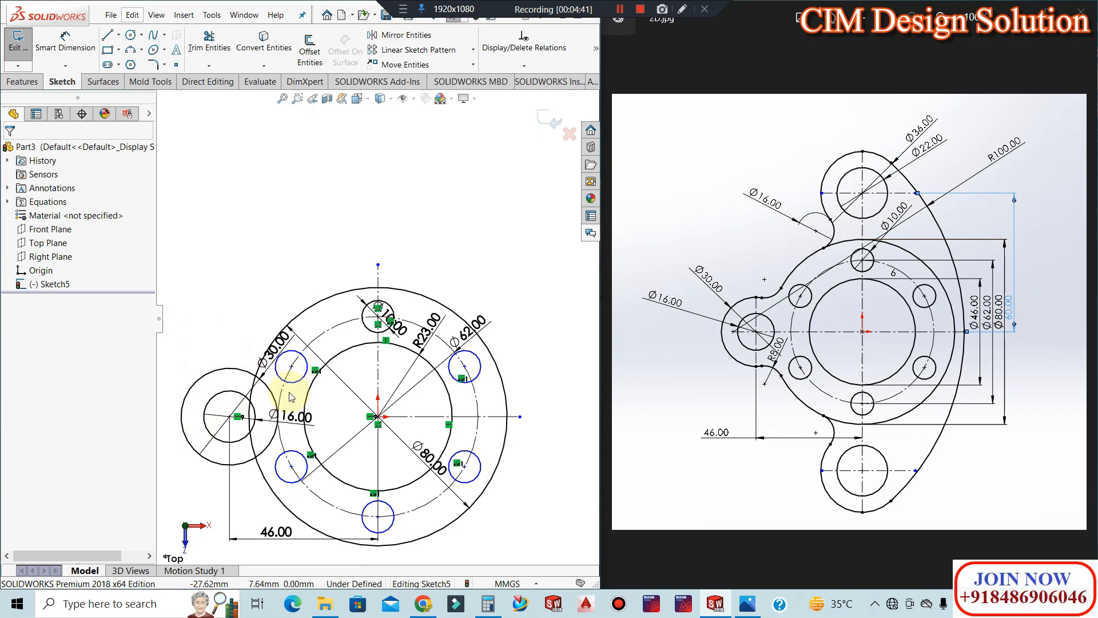
Try to add an 8 mm sketch fillet between the 30 mm lug circle and the 80 mm circle
click(220, 128)
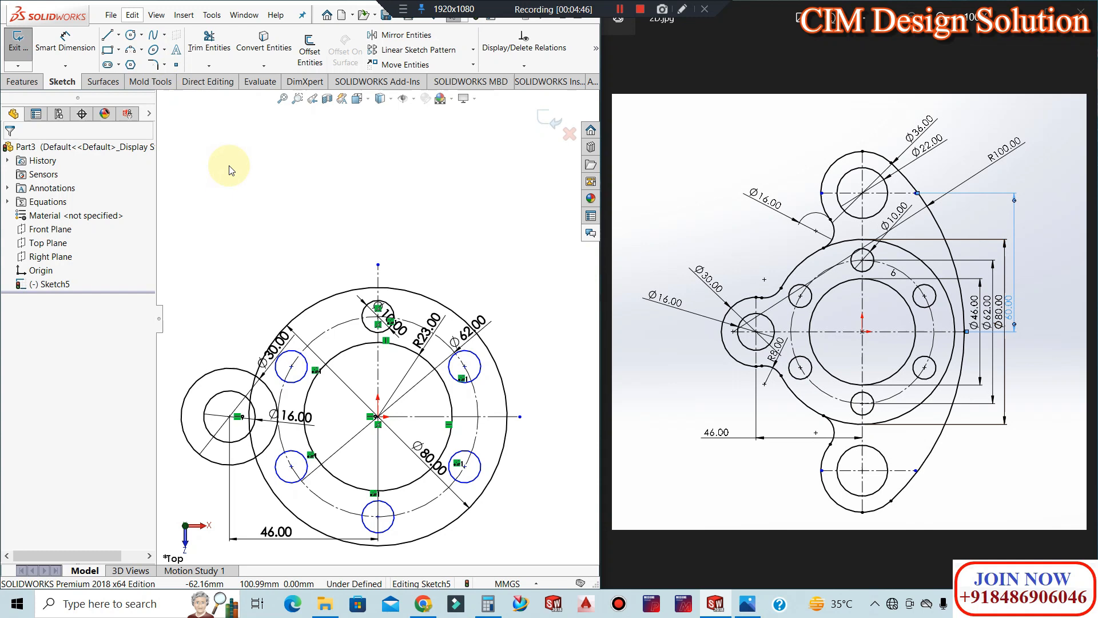
click(165, 64)
click(174, 71)
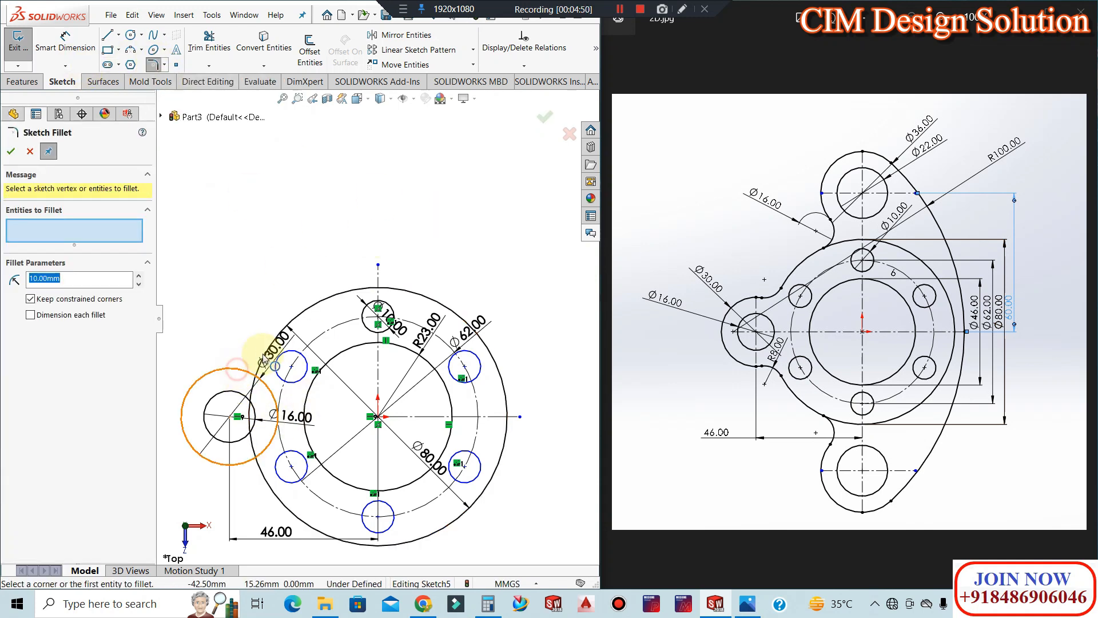
click(277, 330)
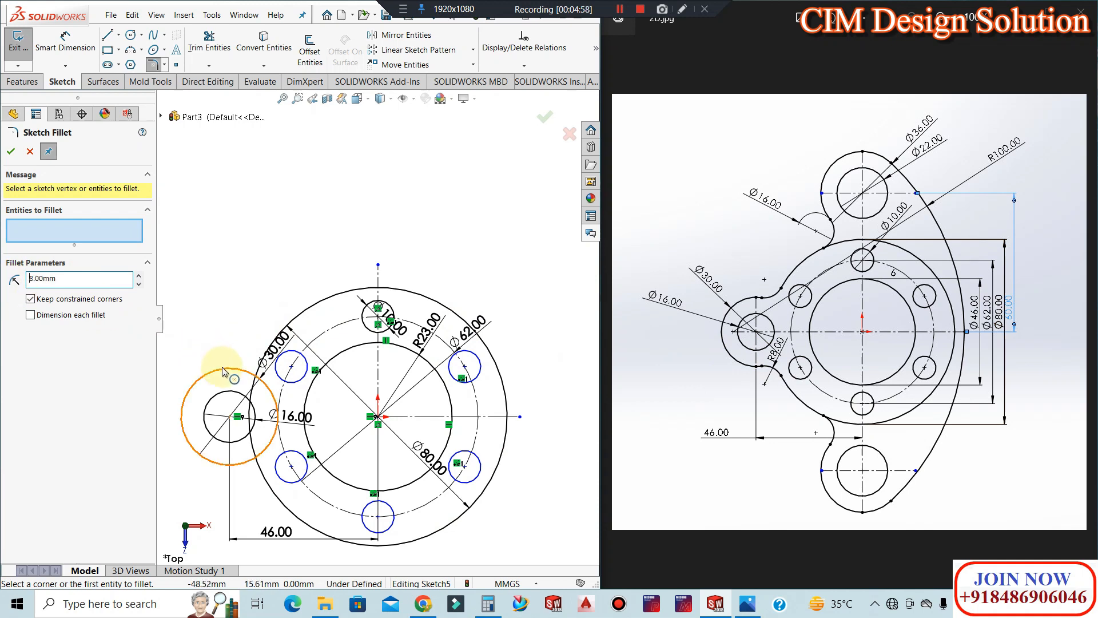
click(274, 339)
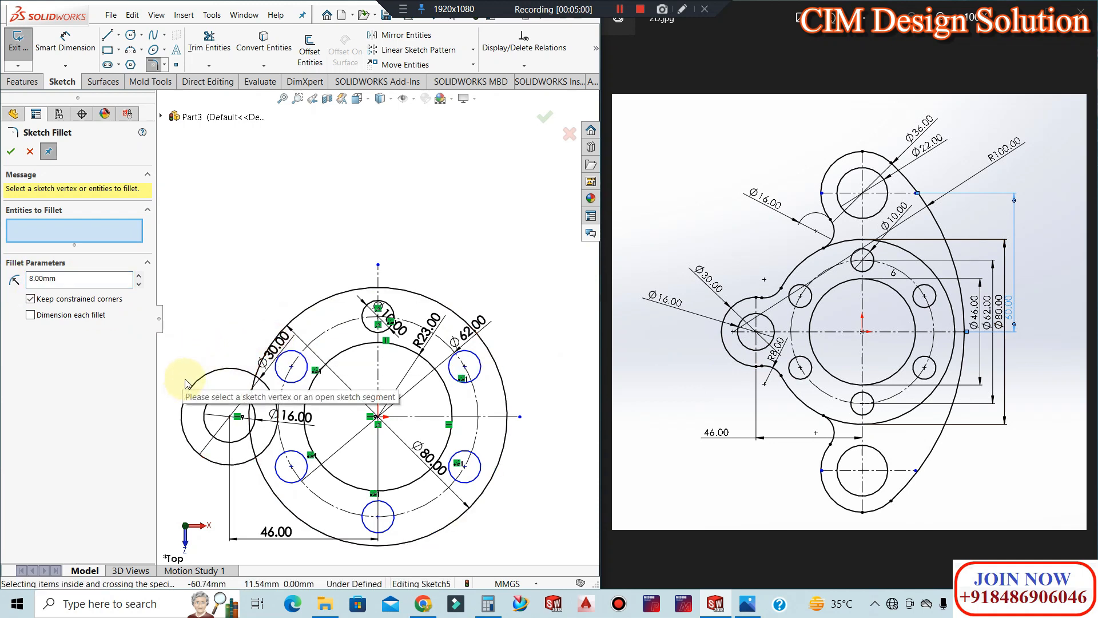
key(Escape)
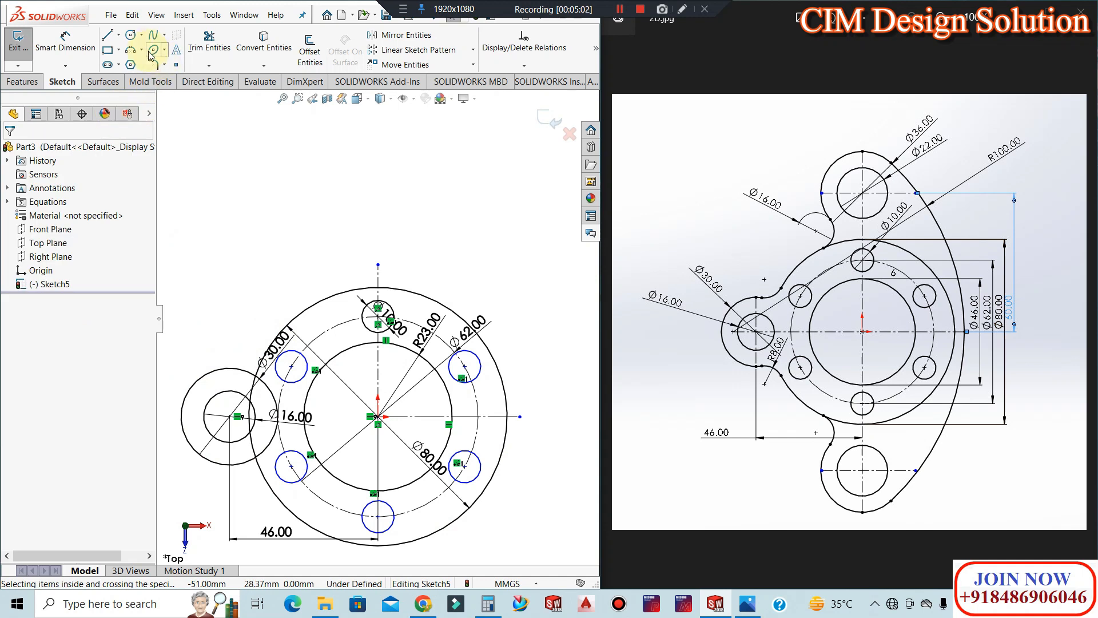
click(143, 52)
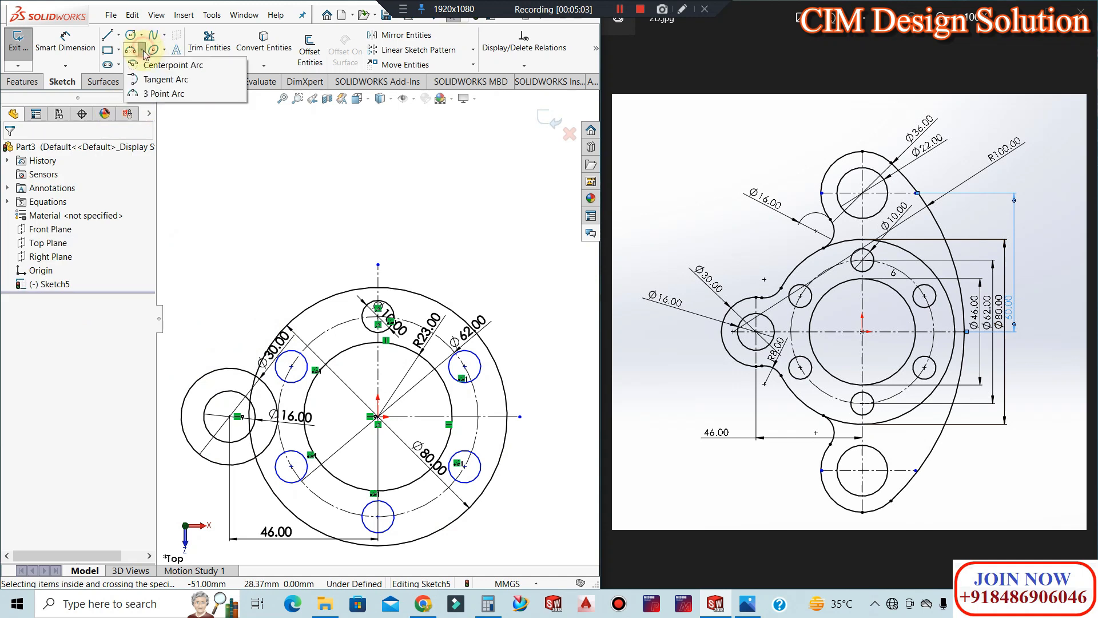
click(163, 95)
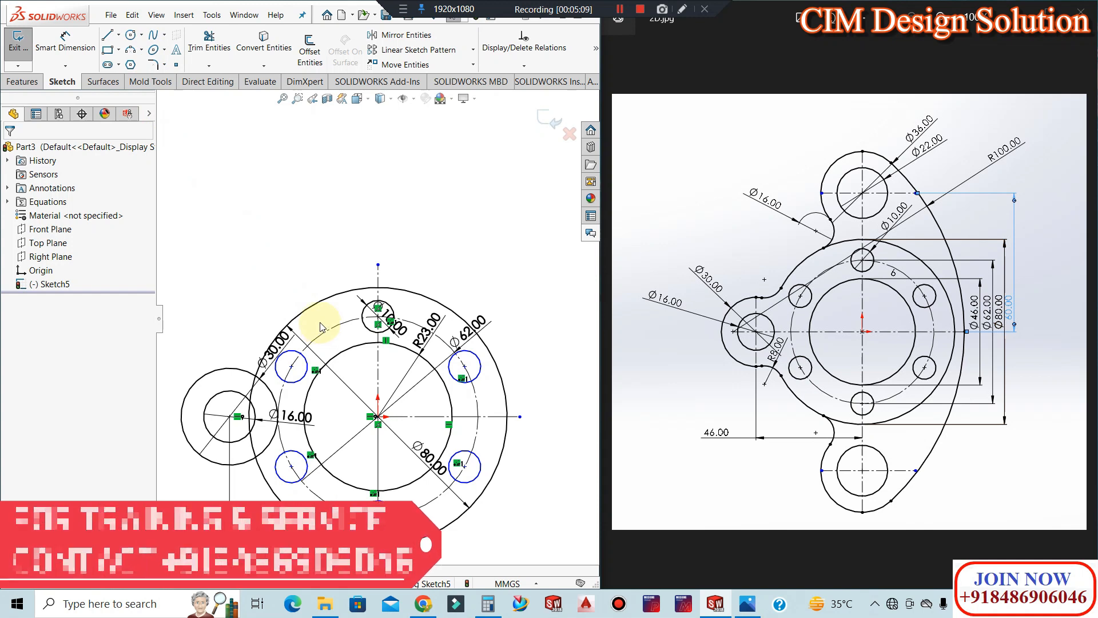
Draw a 16 mm diameter circle centred about 44 mm left of and 24 mm above the origin, and move its dimension inside the circle
click(131, 36)
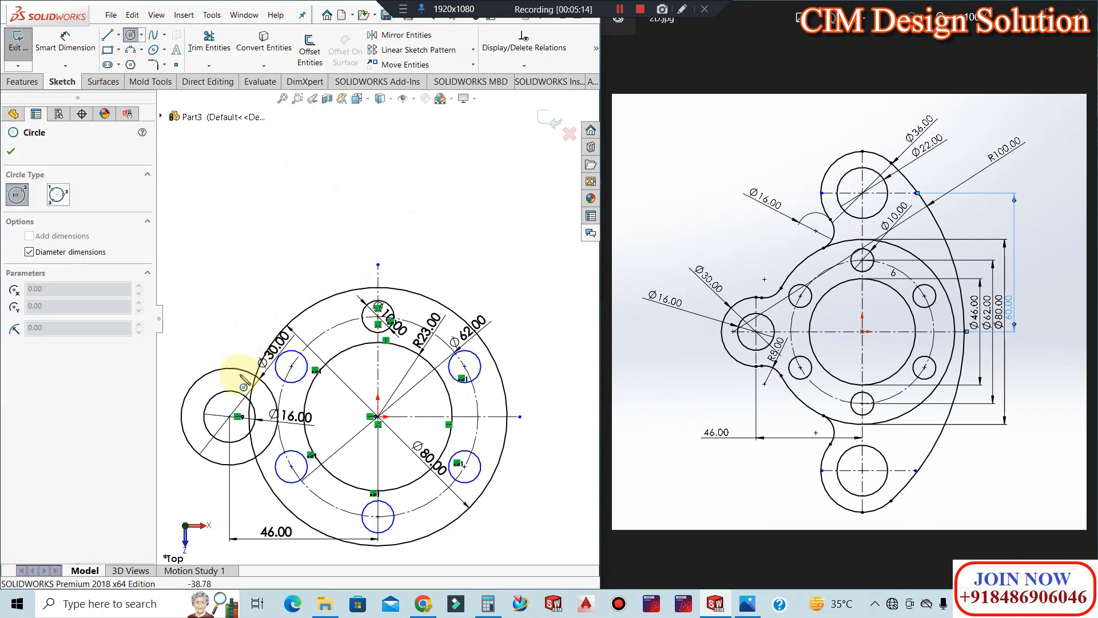
scroll(374, 380, up, 3)
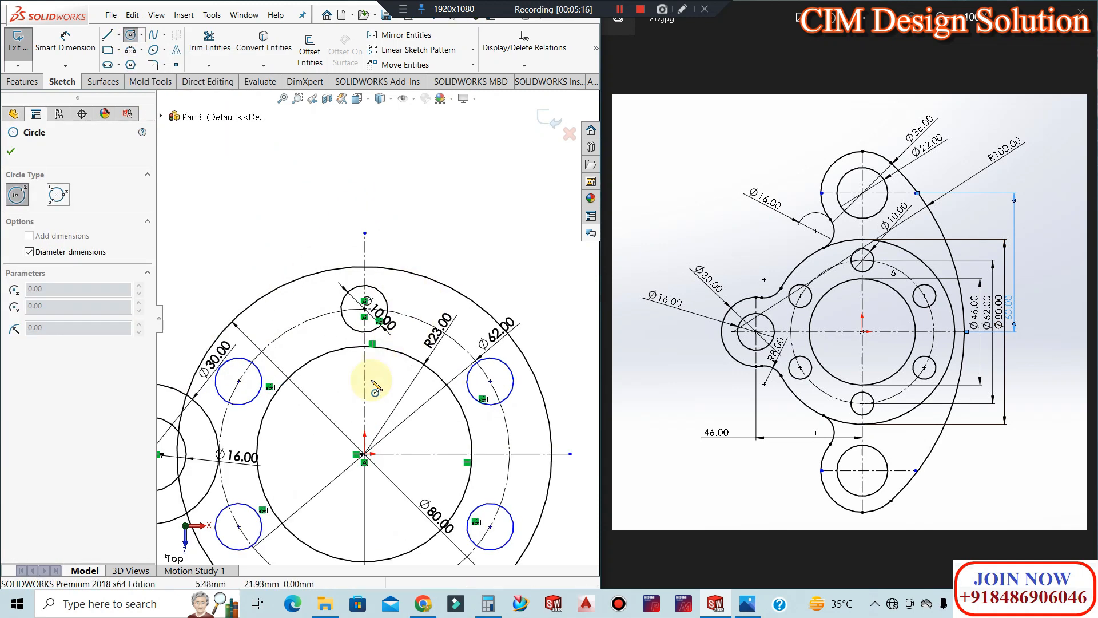
scroll(289, 410, down, 4)
scroll(383, 283, down, 2)
click(379, 263)
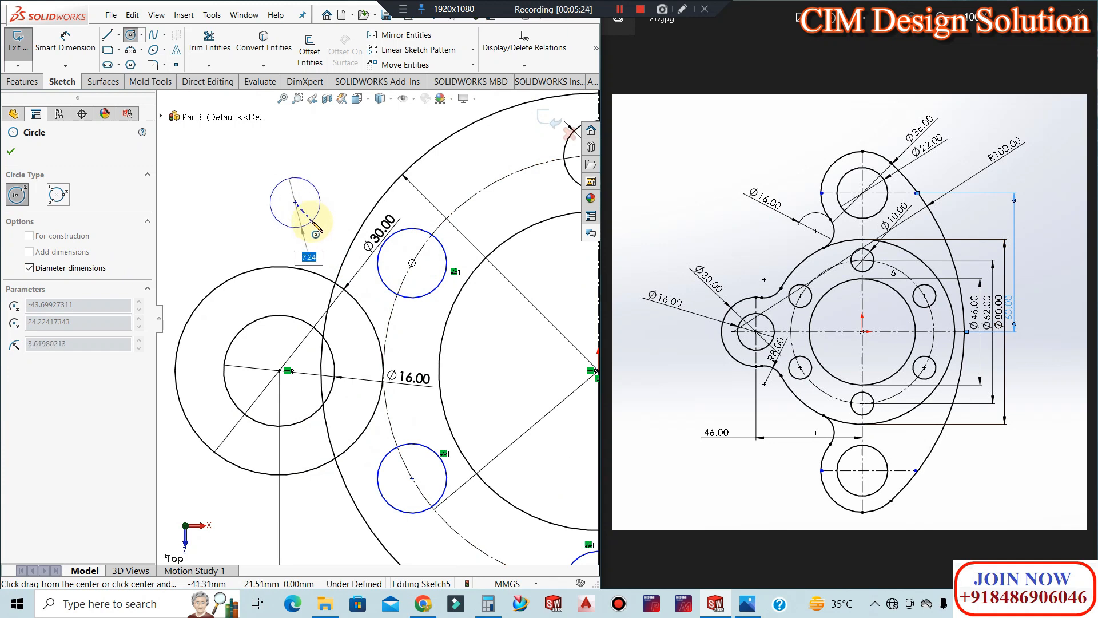
key(Return)
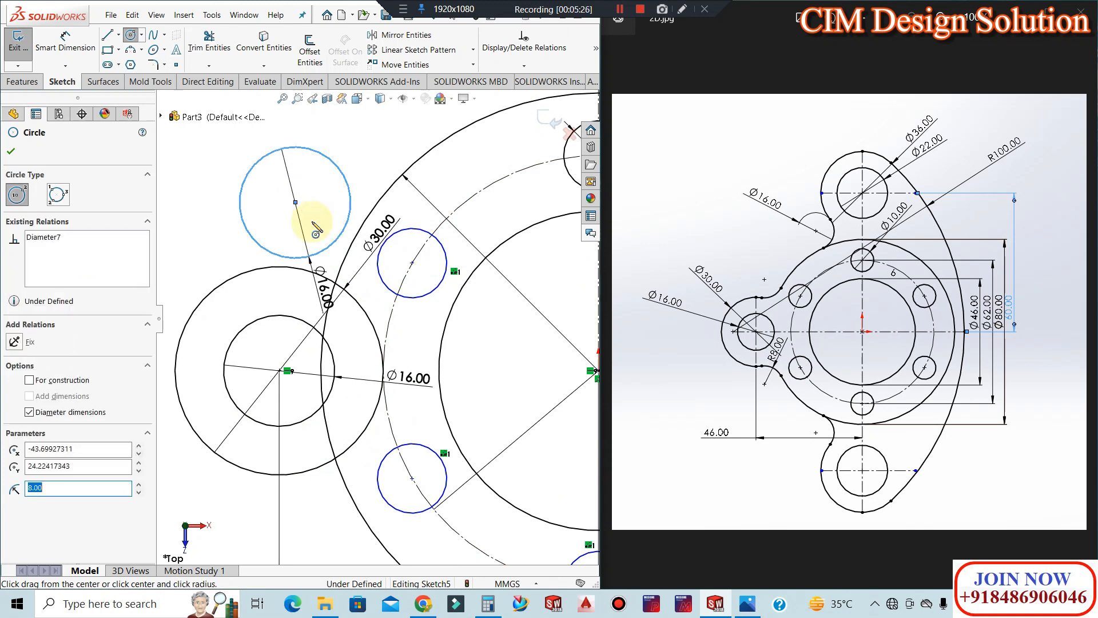
key(Escape)
drag(327, 291, 306, 169)
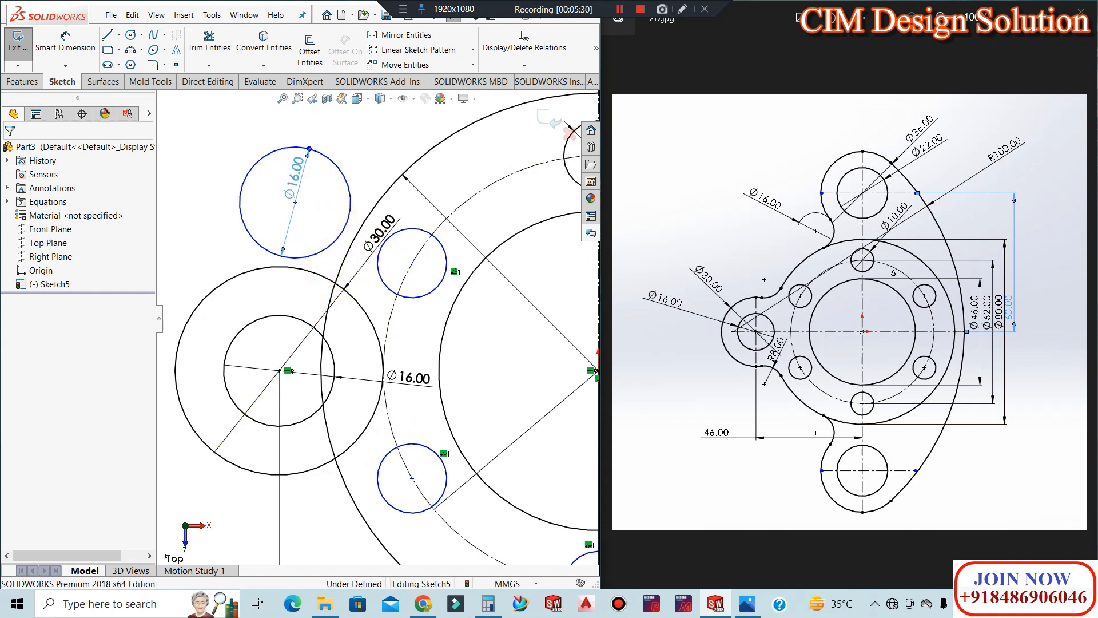
click(297, 295)
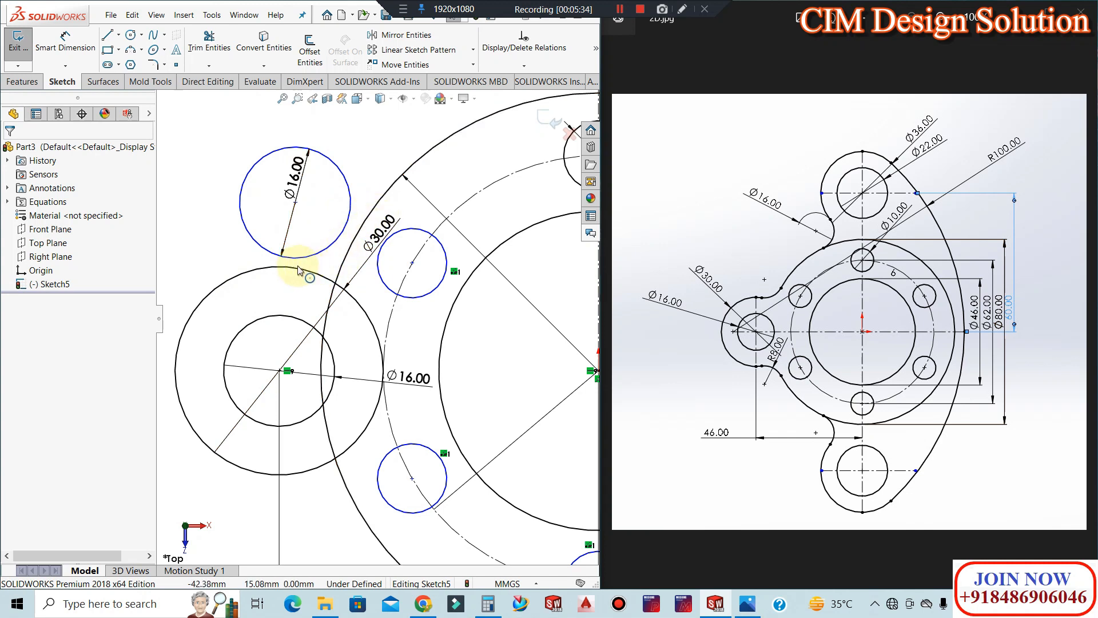
Add a Tangent relation between the upper 16 mm circle and the 30 mm lug circle
key(c)
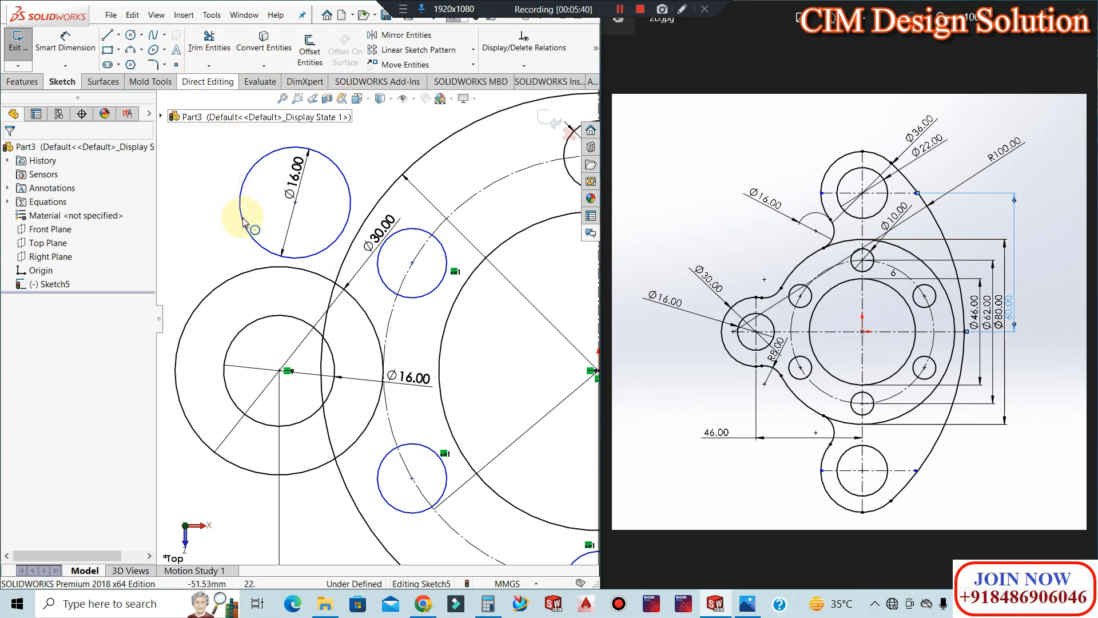
click(309, 255)
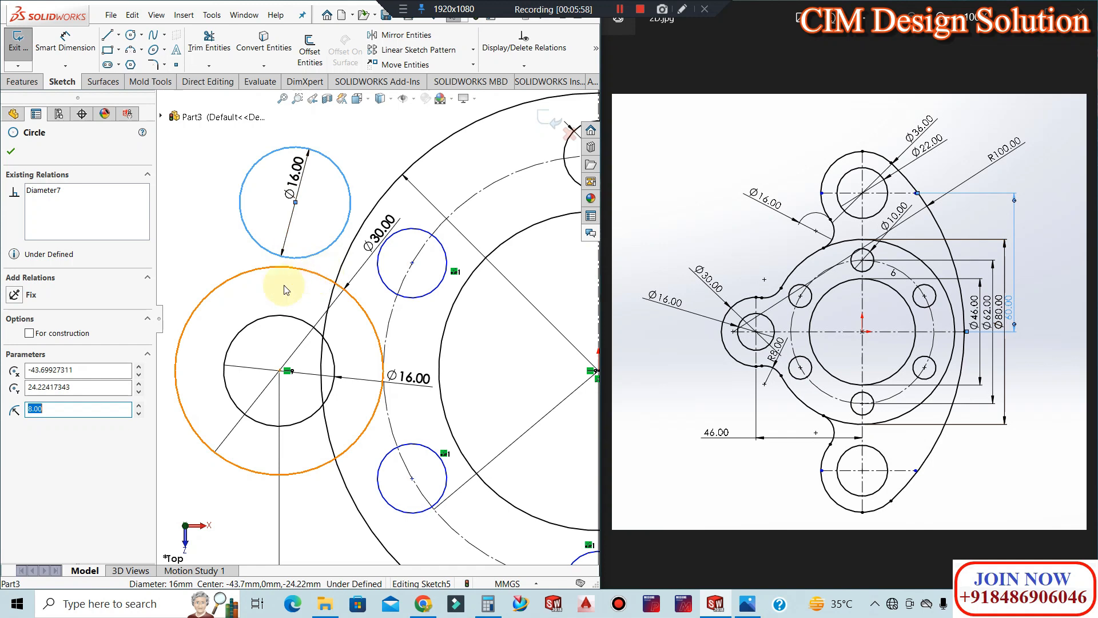
click(321, 278)
ctrl+click(321, 256)
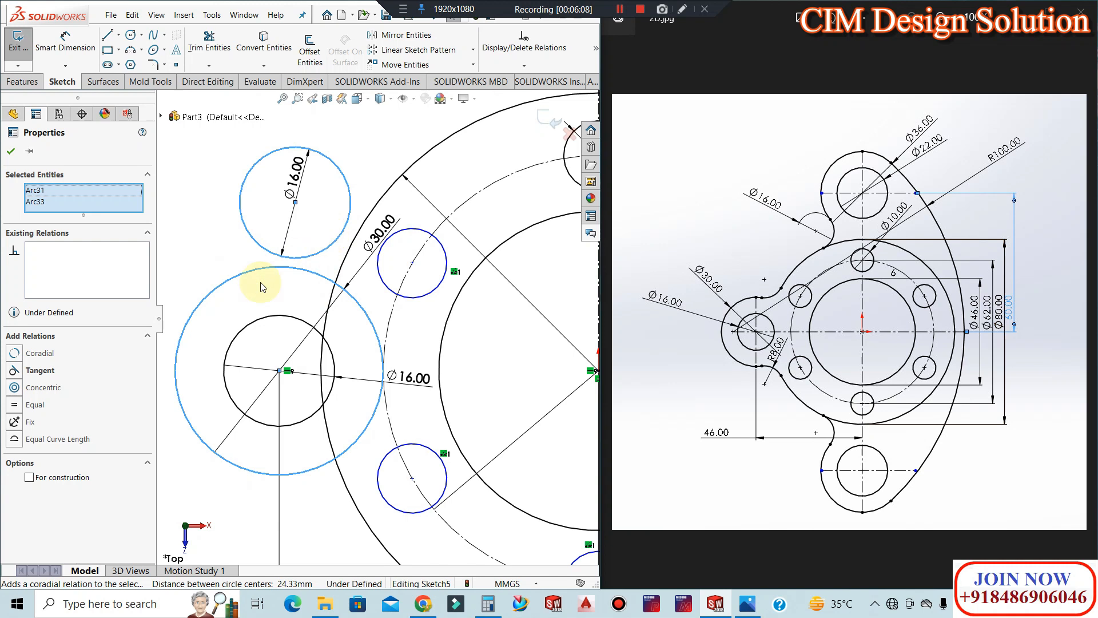
click(13, 370)
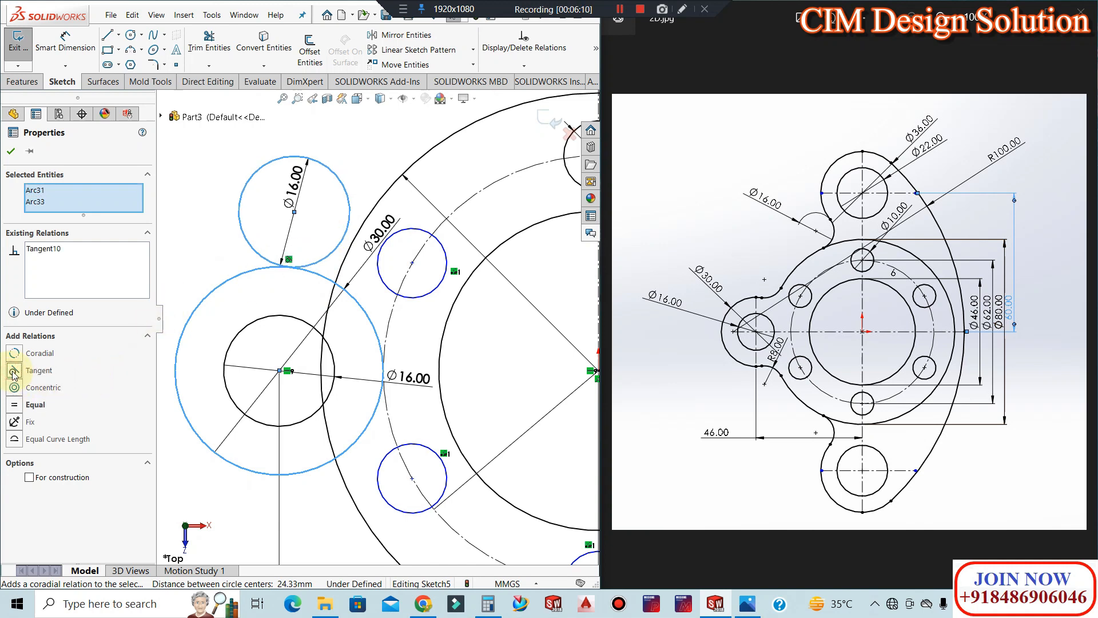
click(11, 151)
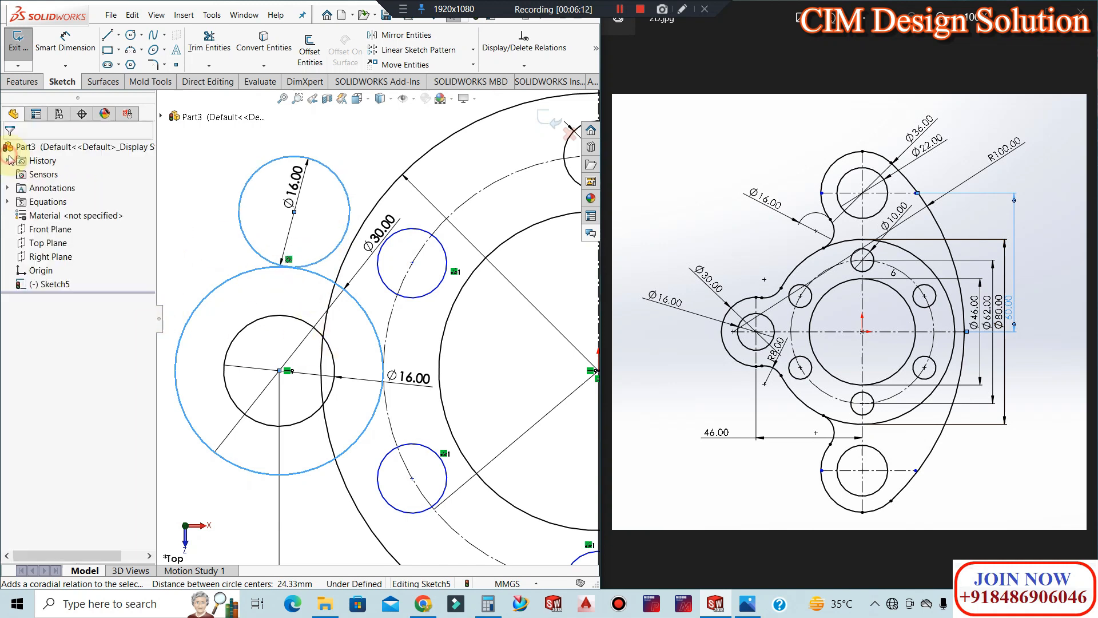
Add a Tangent relation between the upper 16 mm circle and the 80 mm circle
click(348, 231)
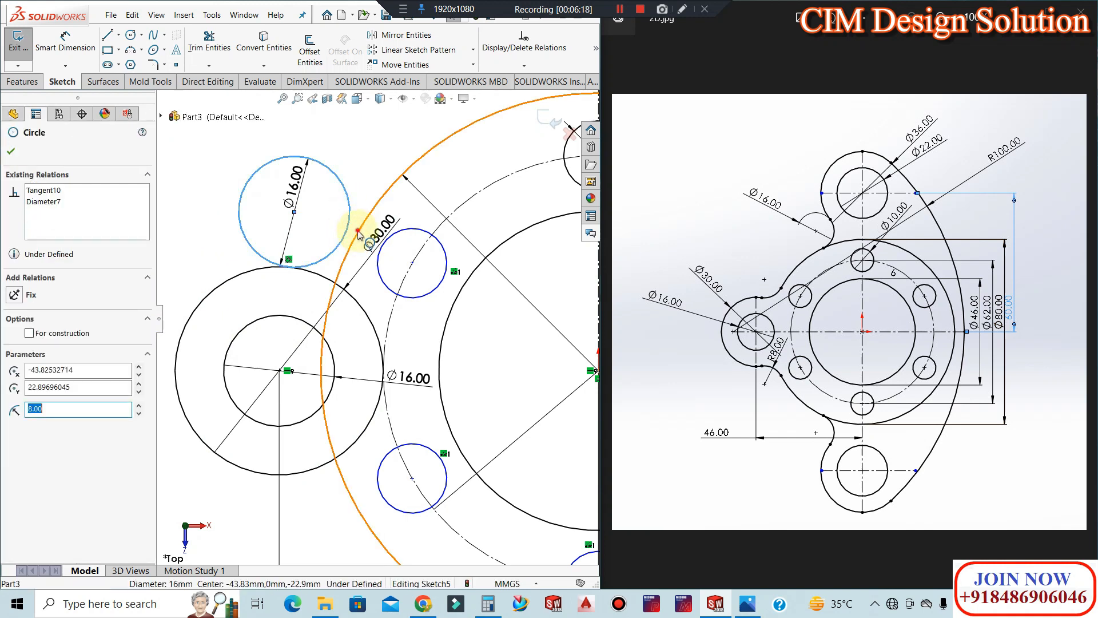
ctrl+click(344, 253)
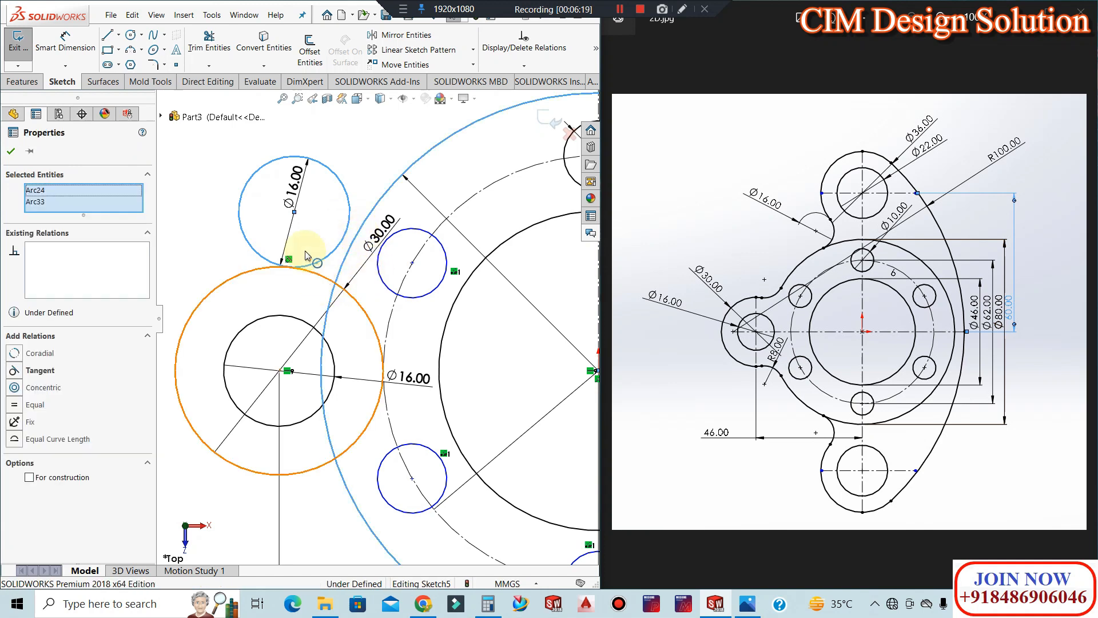
click(13, 372)
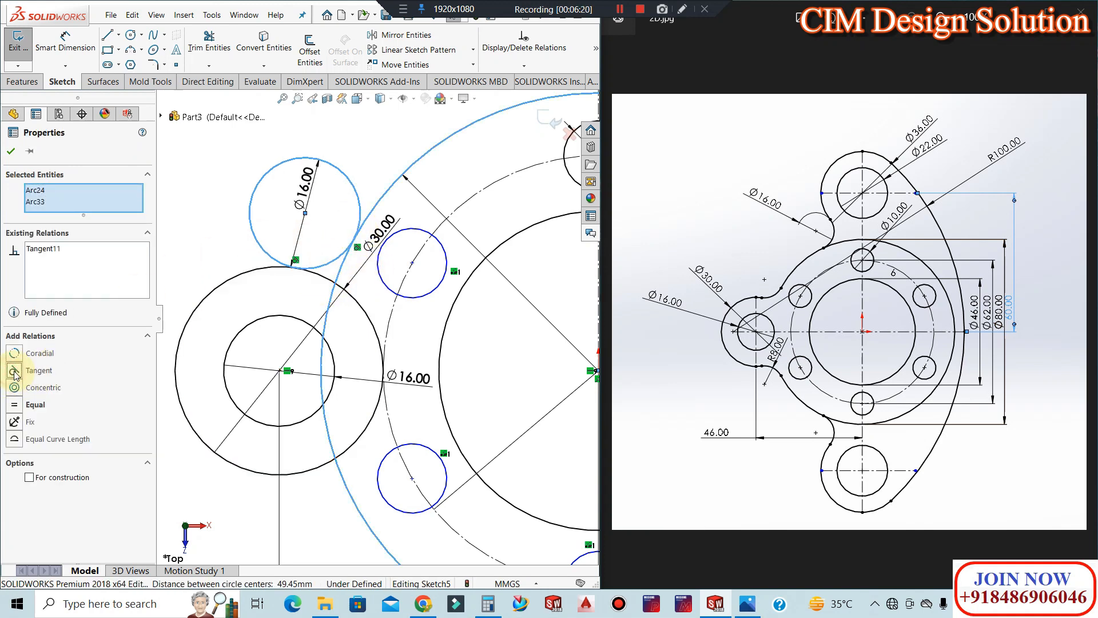
click(11, 152)
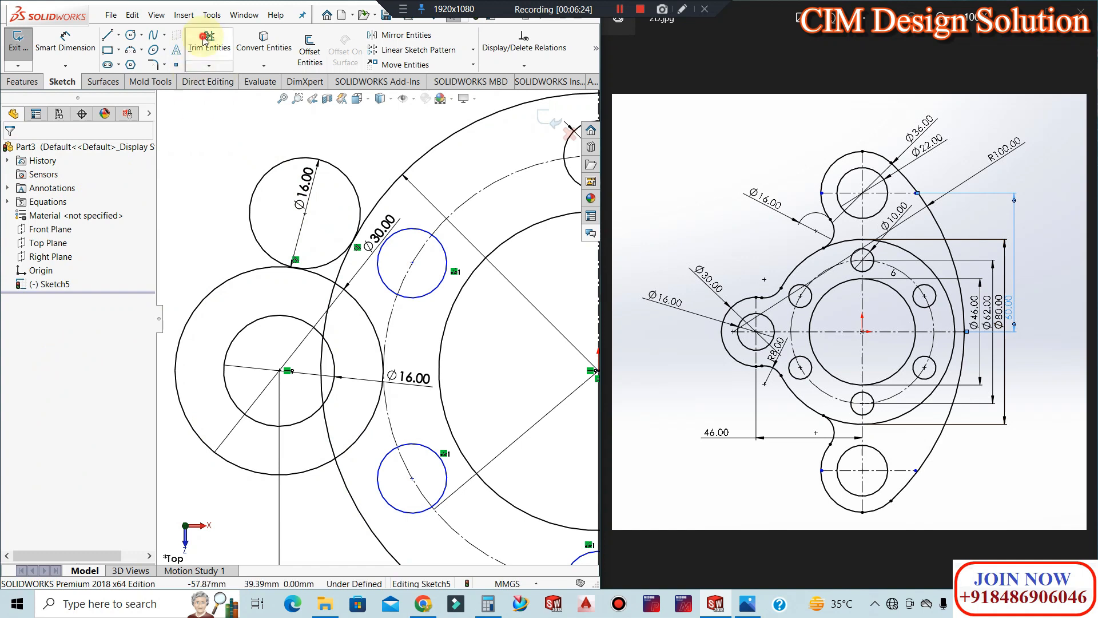
Trim the upper 16 mm circle down to the short arc connecting the 30 mm and 80 mm circles
click(206, 41)
click(358, 188)
click(346, 277)
click(209, 41)
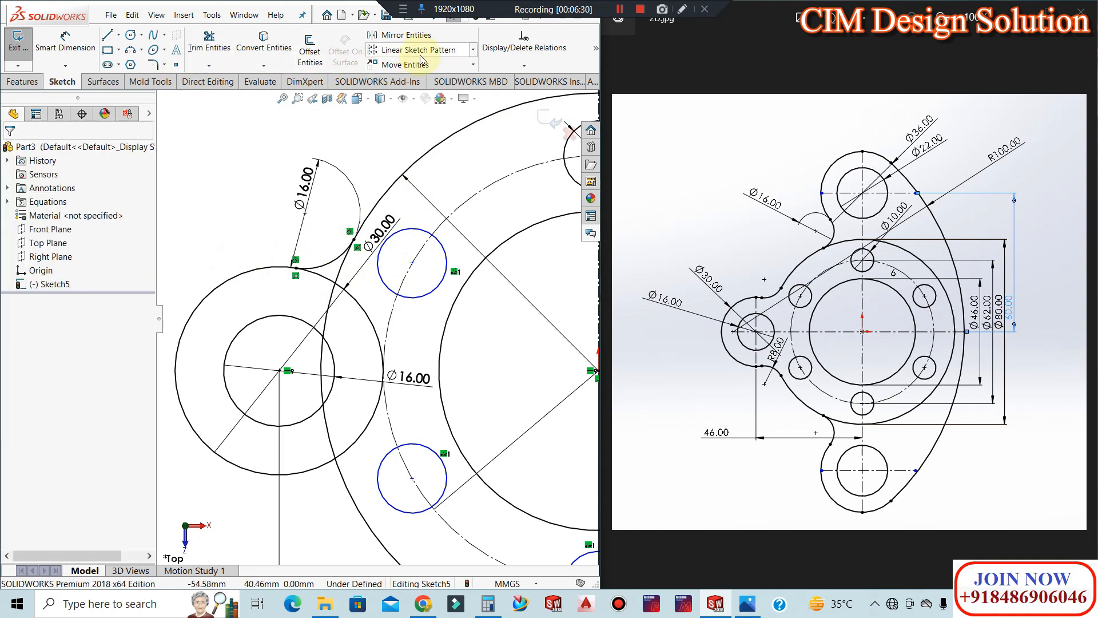
Try to mirror the connecting arc about the horizontal centerline without the Copy option, and undo the mirror
click(473, 36)
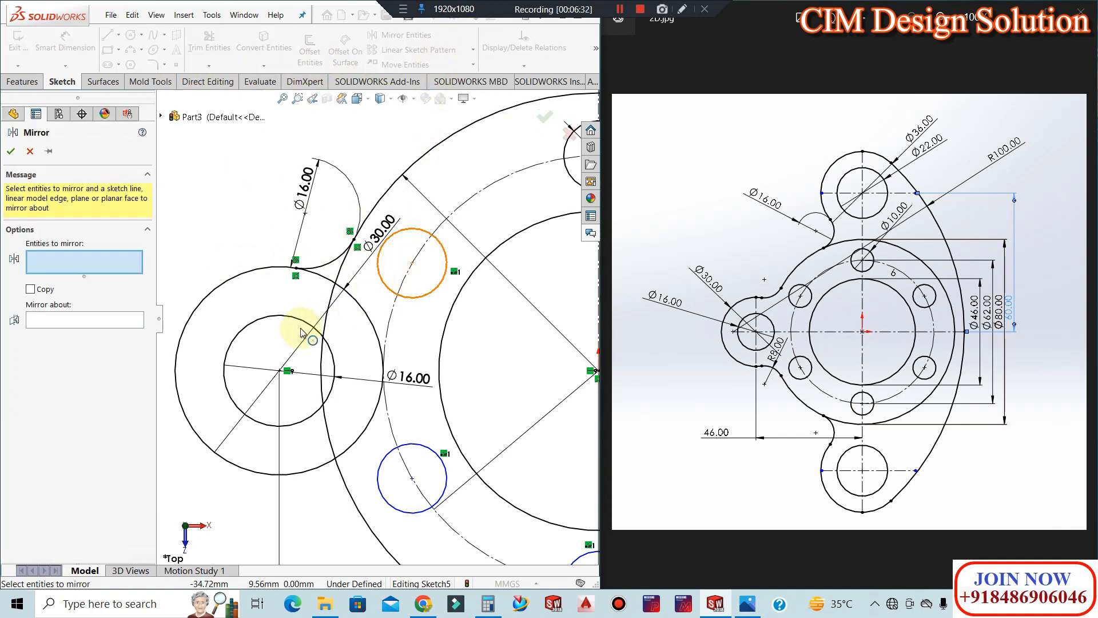
click(332, 264)
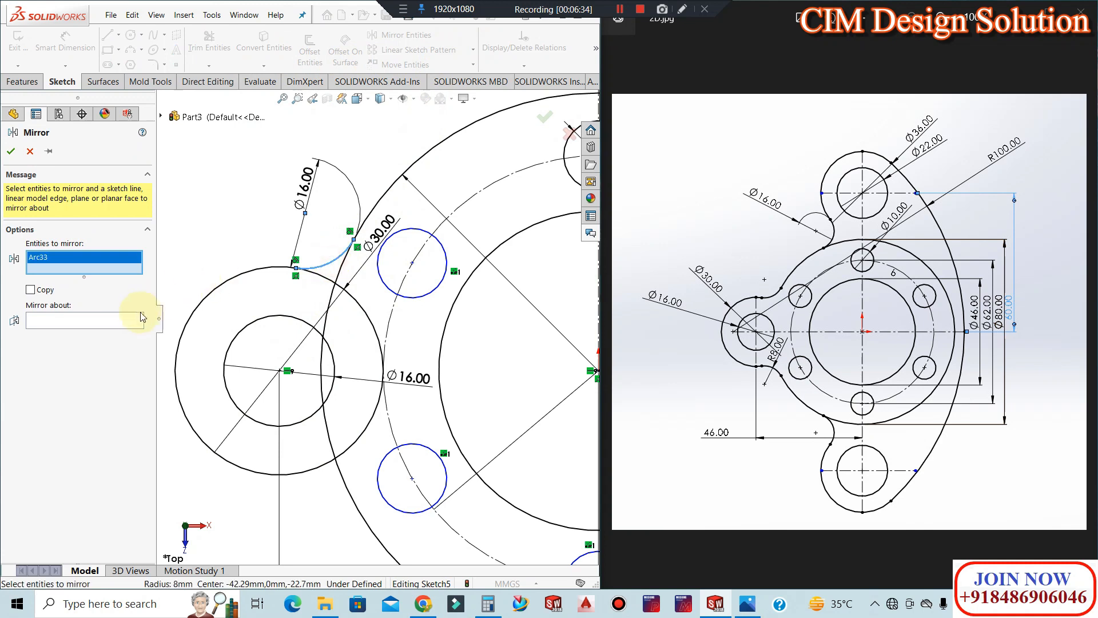
click(132, 319)
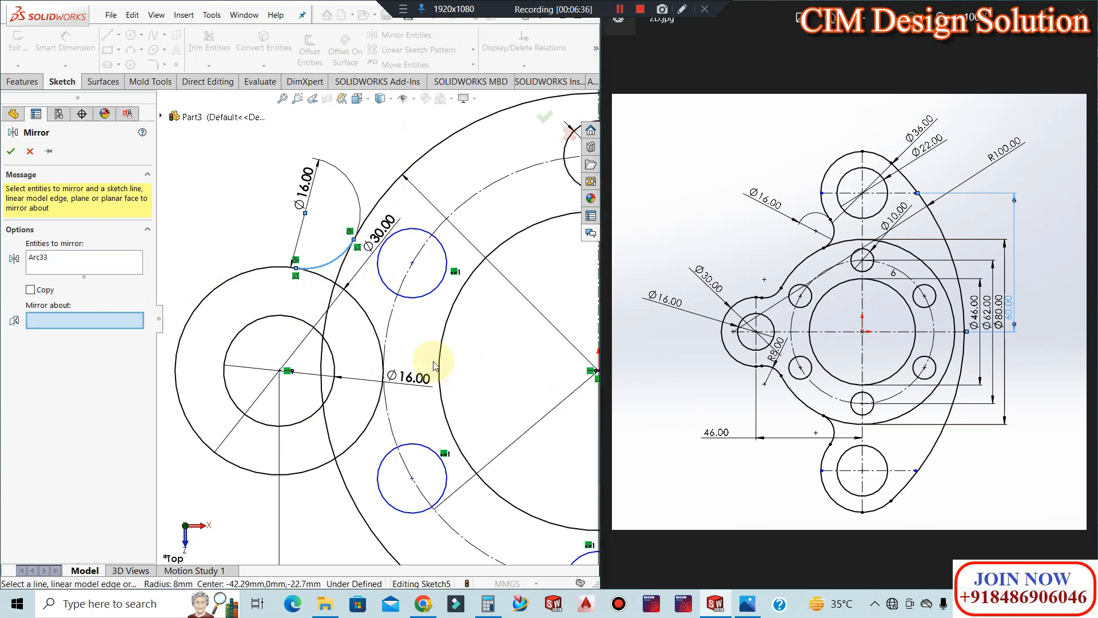
scroll(431, 362, down, 2)
scroll(393, 345, up, 3)
scroll(361, 327, up, 1)
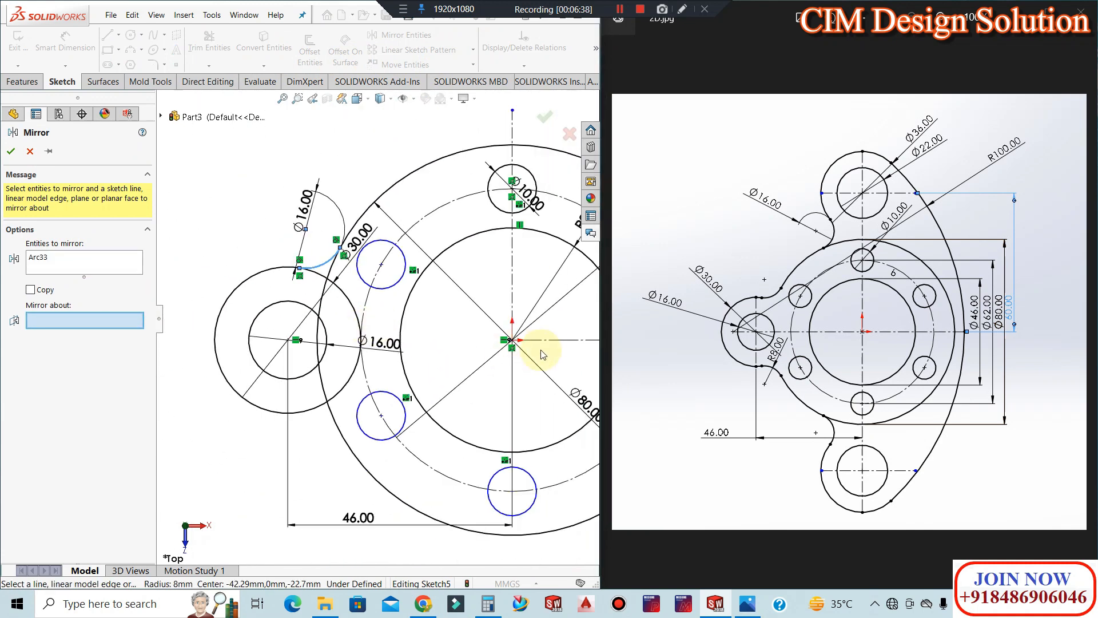
click(546, 341)
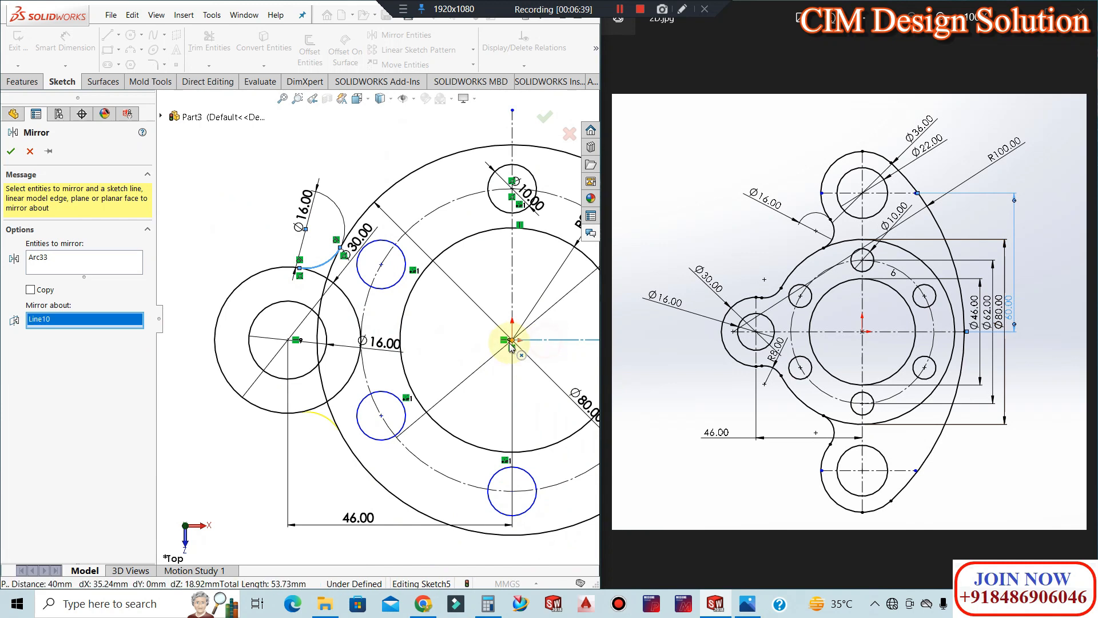
click(10, 153)
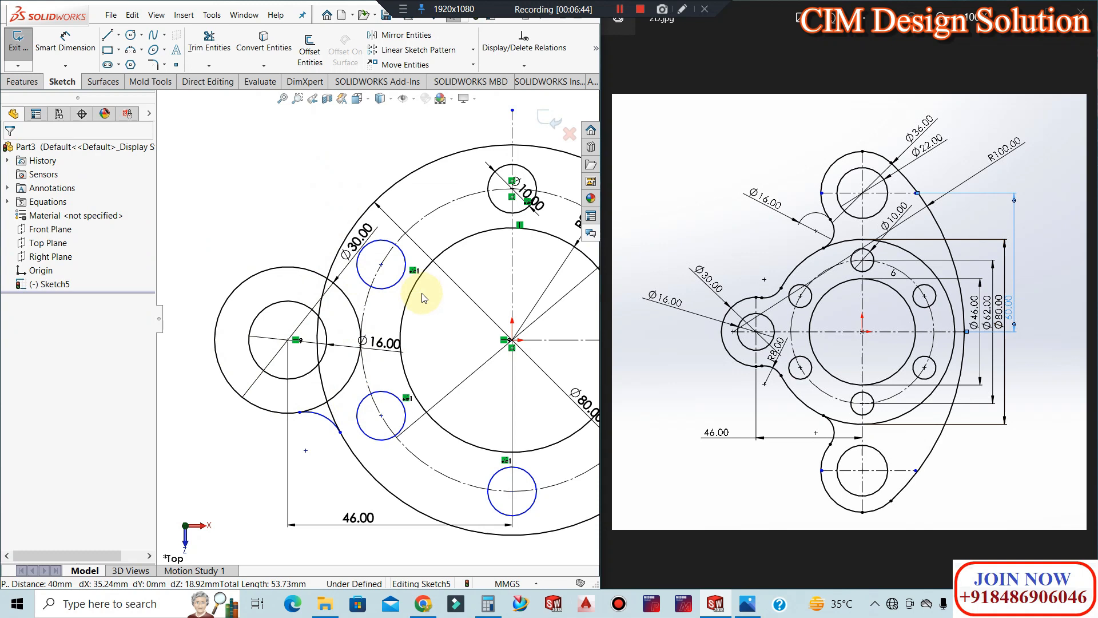
key(ctrl+z)
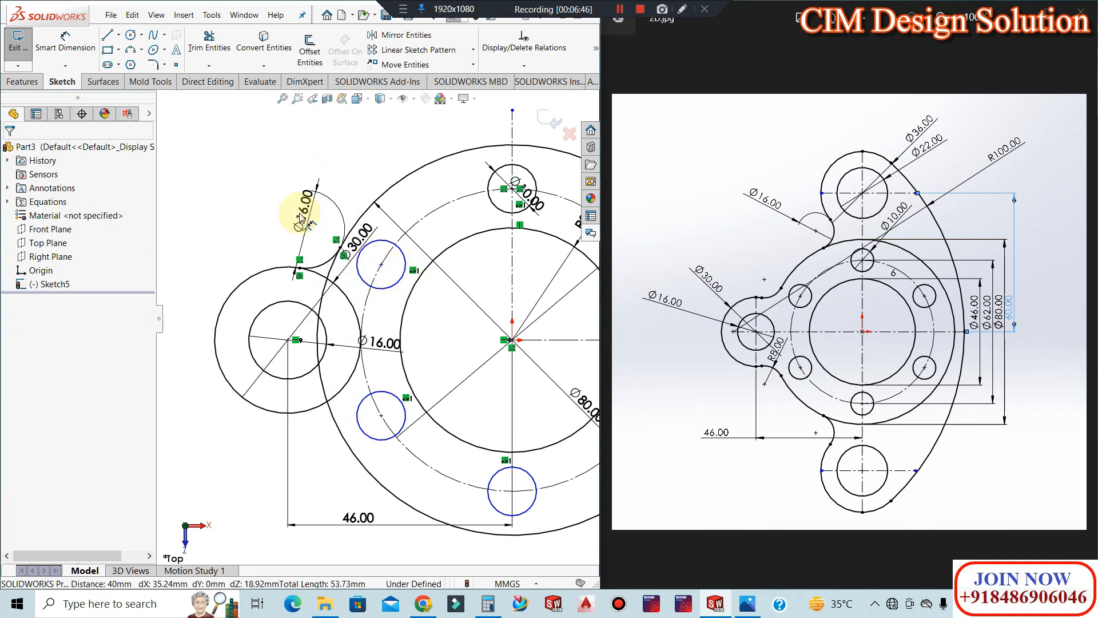
Mirror the connecting arc about the horizontal centerline with the Copy option enabled
click(400, 35)
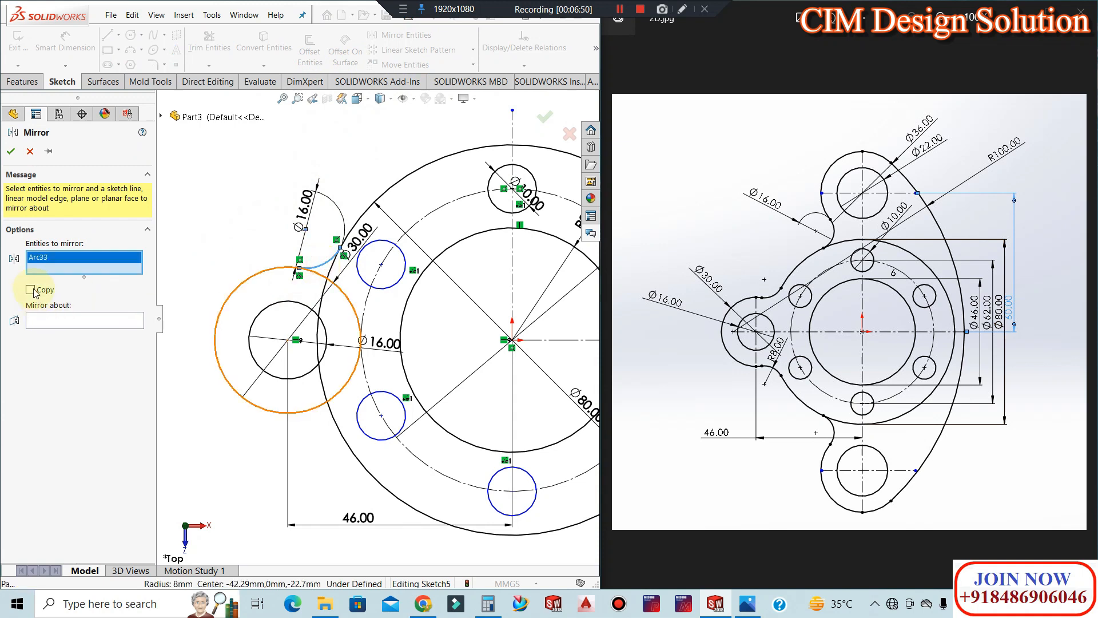
click(57, 322)
click(566, 340)
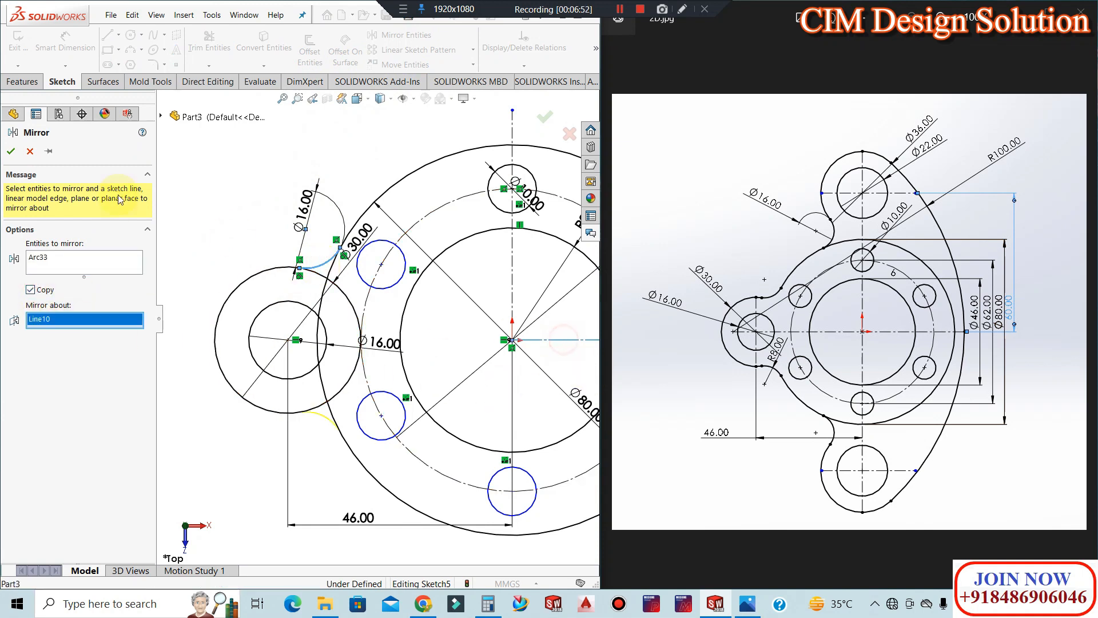
click(11, 151)
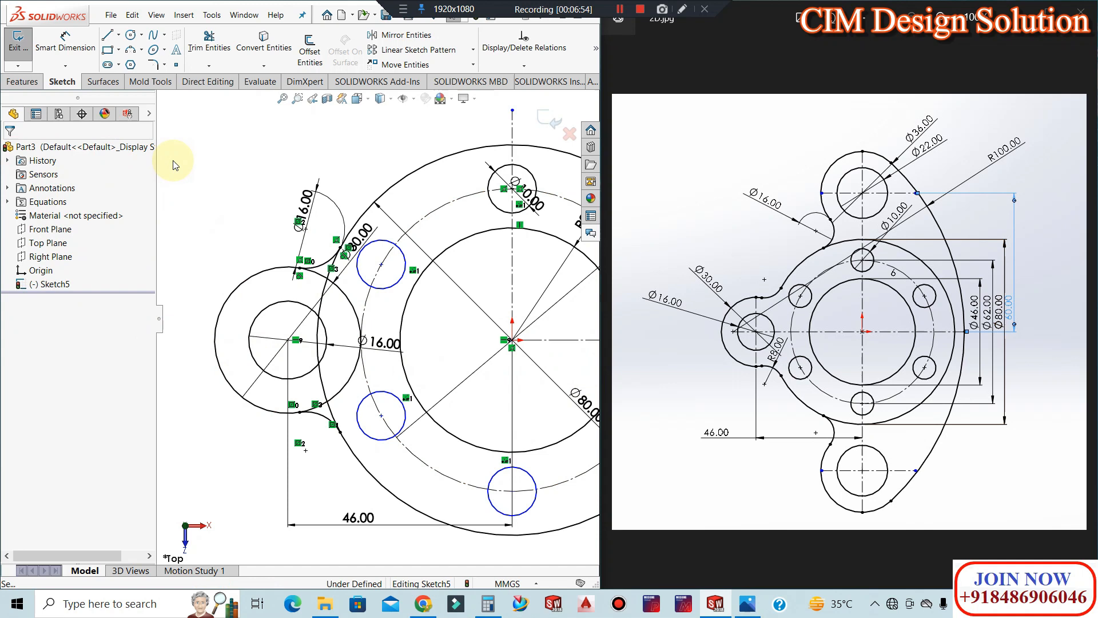
Trim away the overlapping portions of the 30 mm and 80 mm circles between the two connecting arcs
click(209, 43)
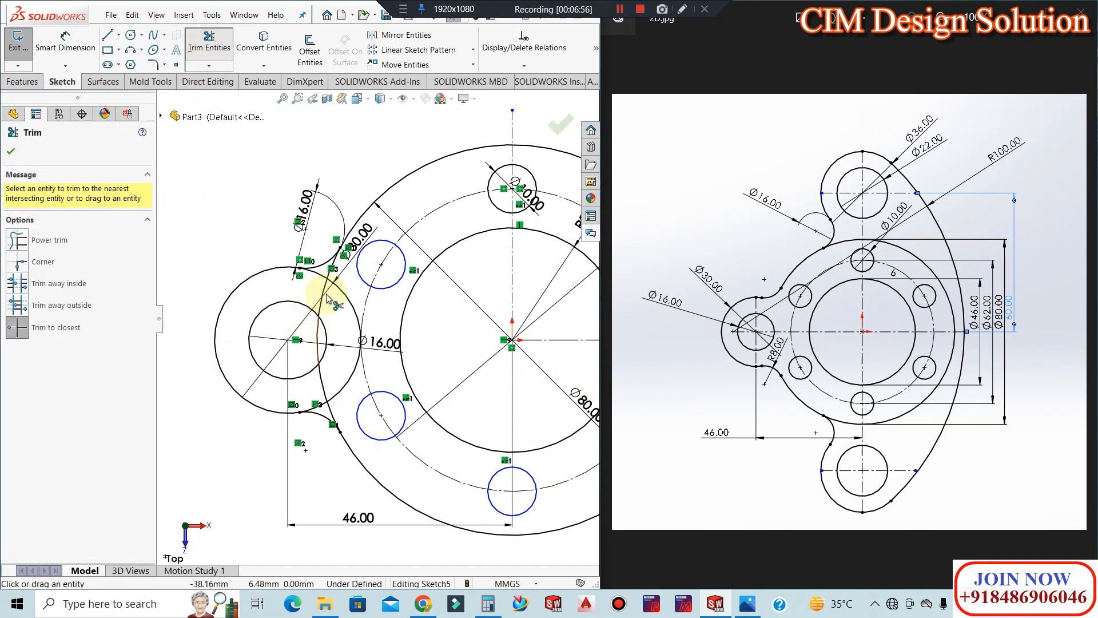
click(315, 273)
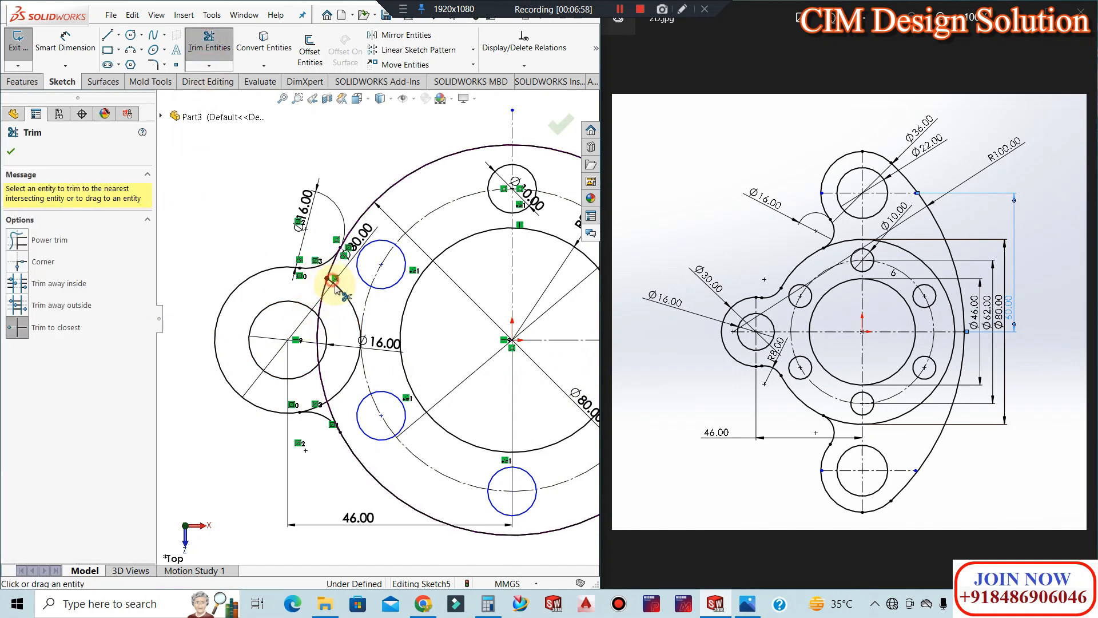
click(352, 307)
click(350, 374)
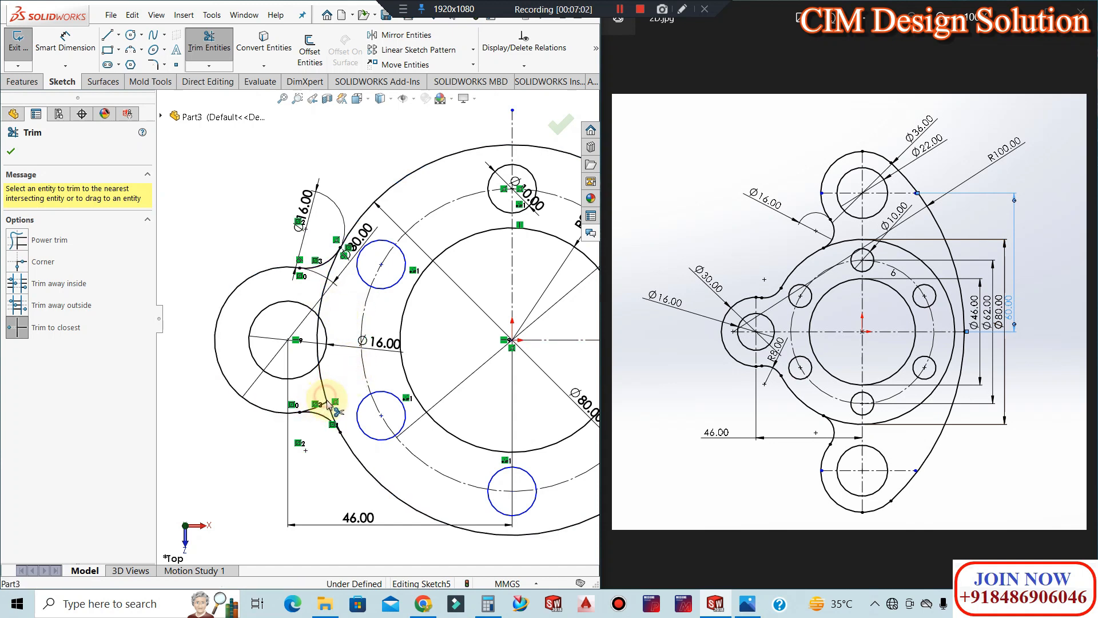
click(326, 404)
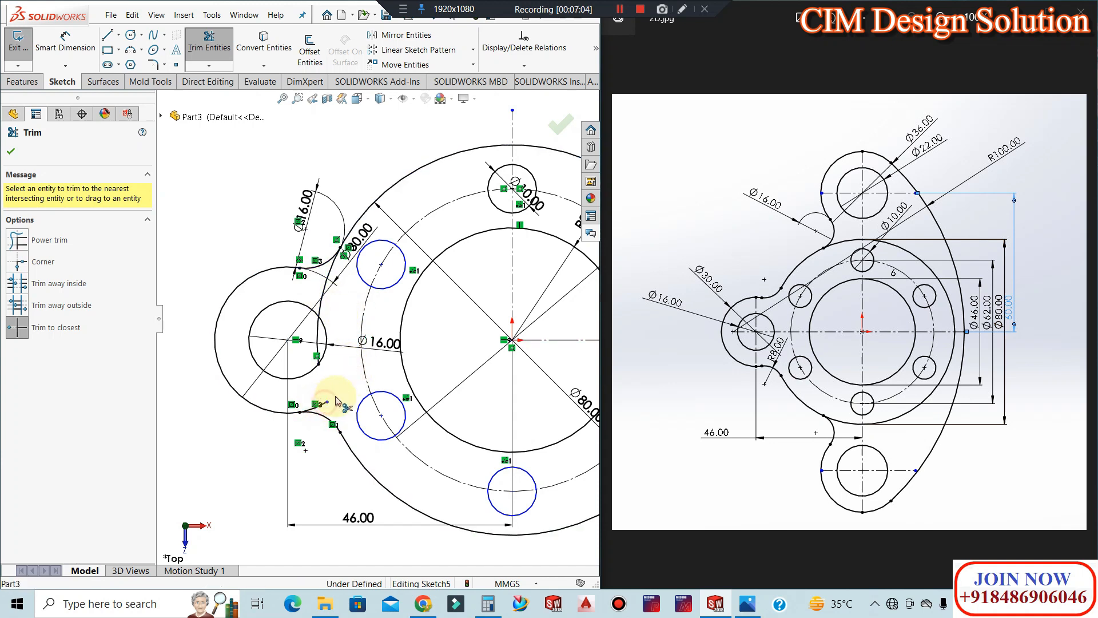
click(332, 277)
click(319, 338)
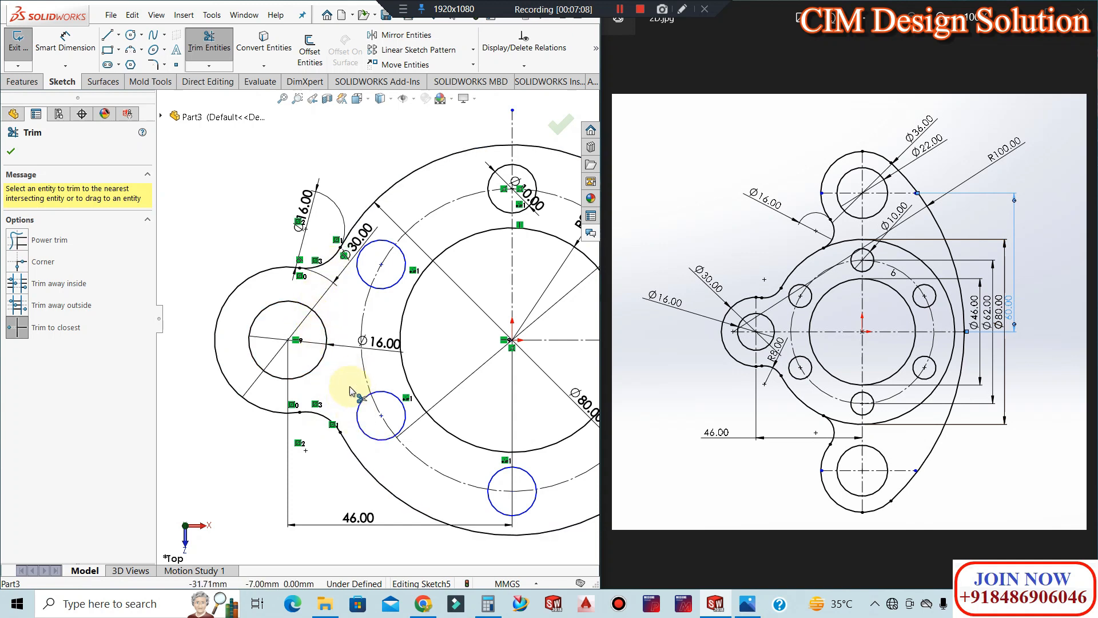
scroll(294, 323, up, 6)
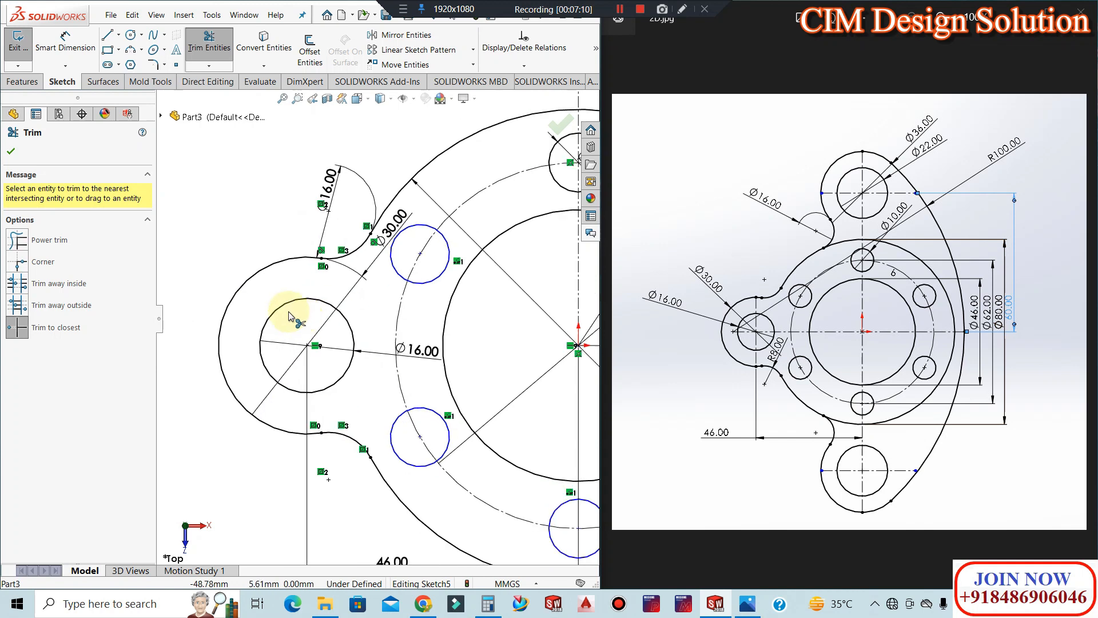
scroll(455, 320, down, 4)
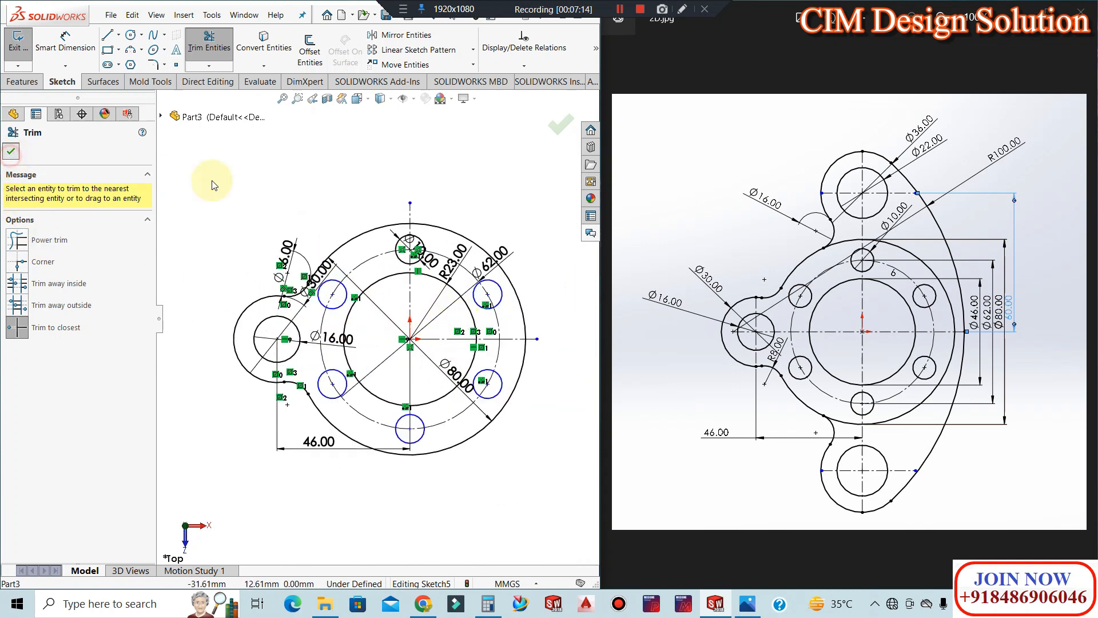
key(Escape)
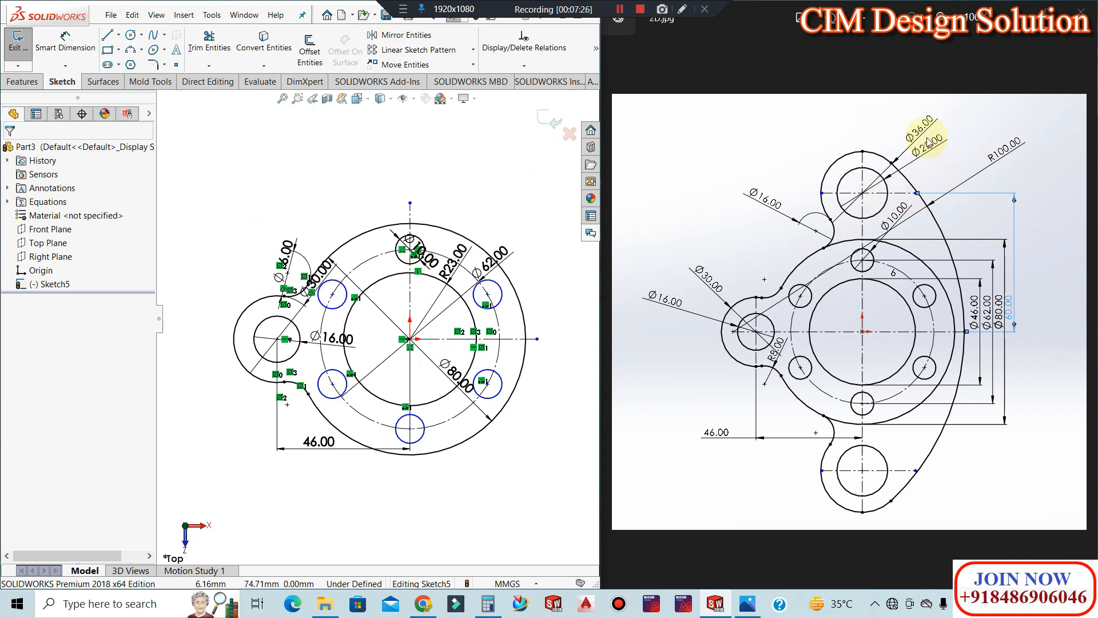
Draw concentric circles of 22 mm and 36 mm diameter above the flange, and reposition the 36 mm dimension
click(131, 39)
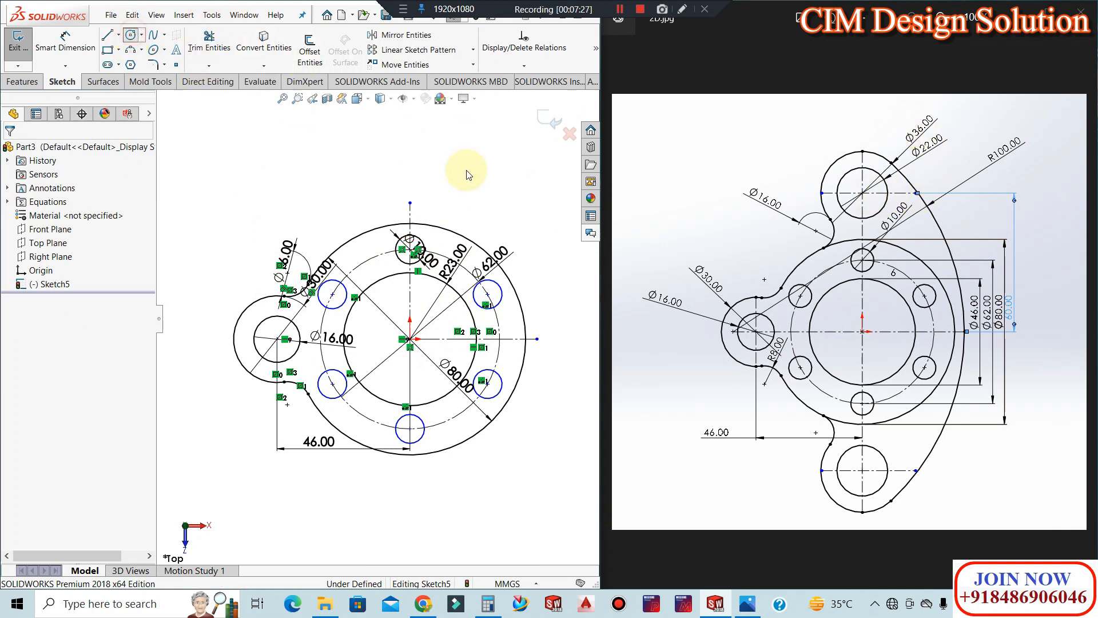
click(409, 162)
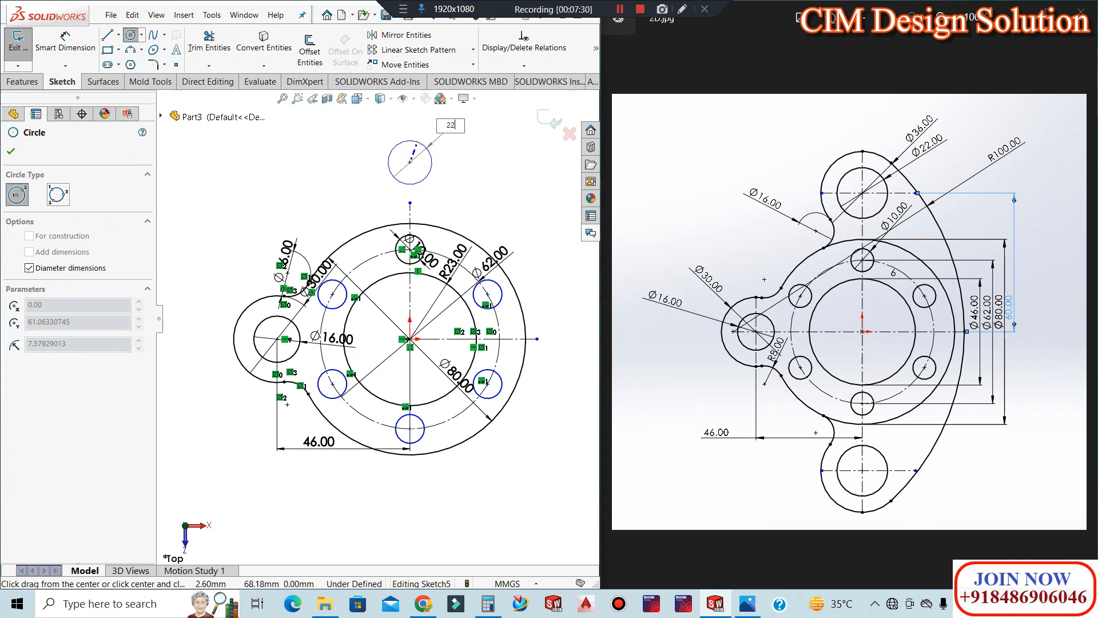
text(22)
key(Return)
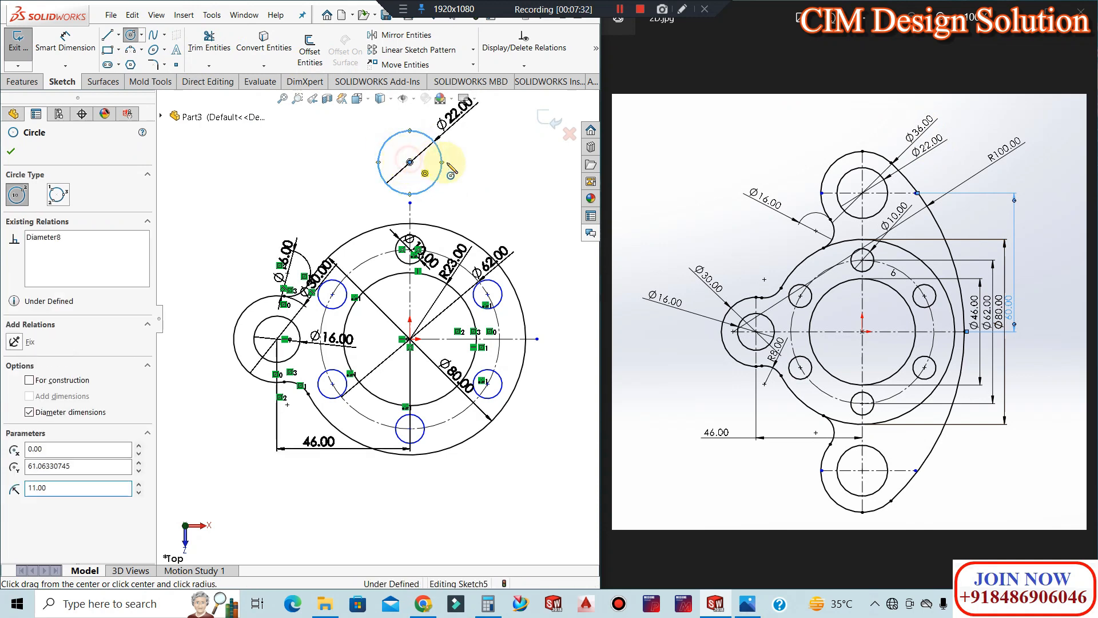
text(36)
key(Return)
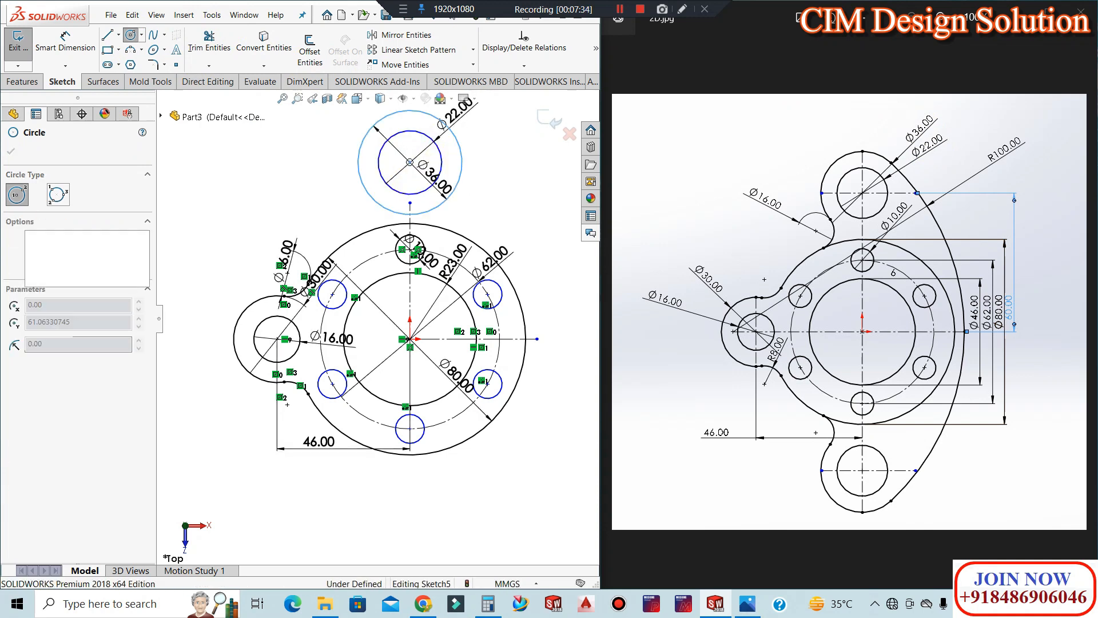
key(Escape)
click(539, 226)
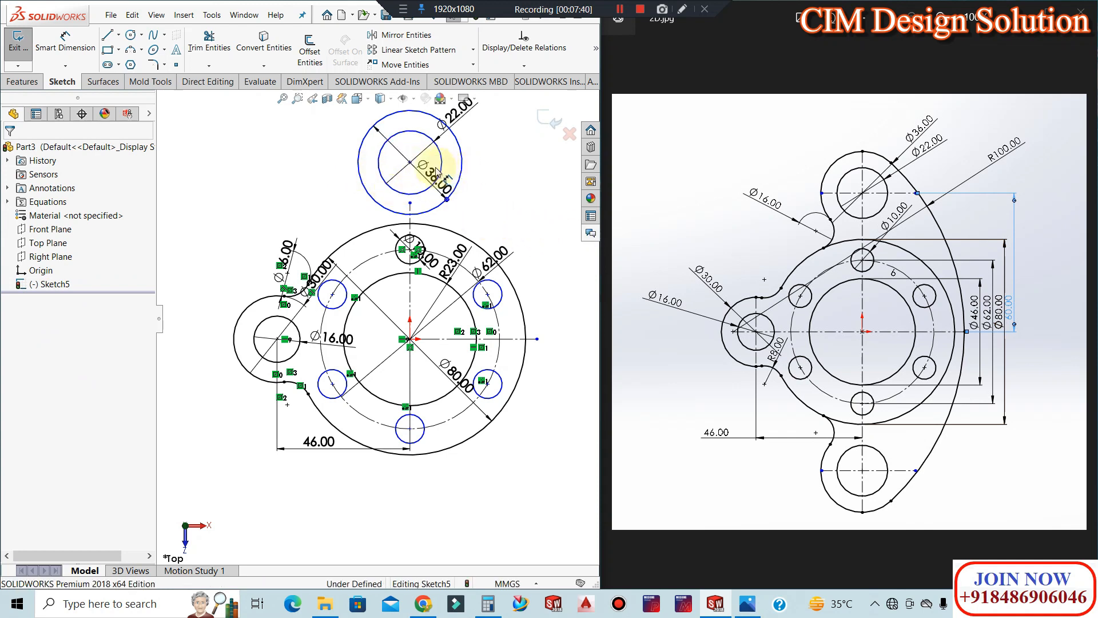
mouse_move(431, 174)
mouse_down()
mouse_move(449, 156)
mouse_move(426, 166)
mouse_up()
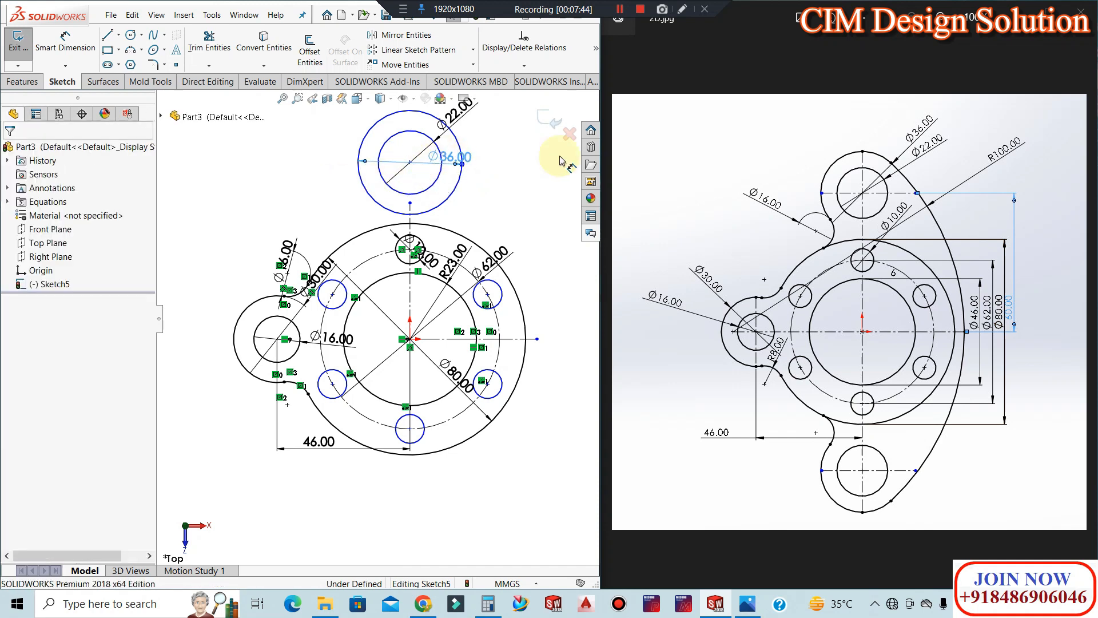
Add a Vertical relation between the center of the new concentric circles and the flange center
click(412, 165)
ctrl+click(410, 338)
click(15, 375)
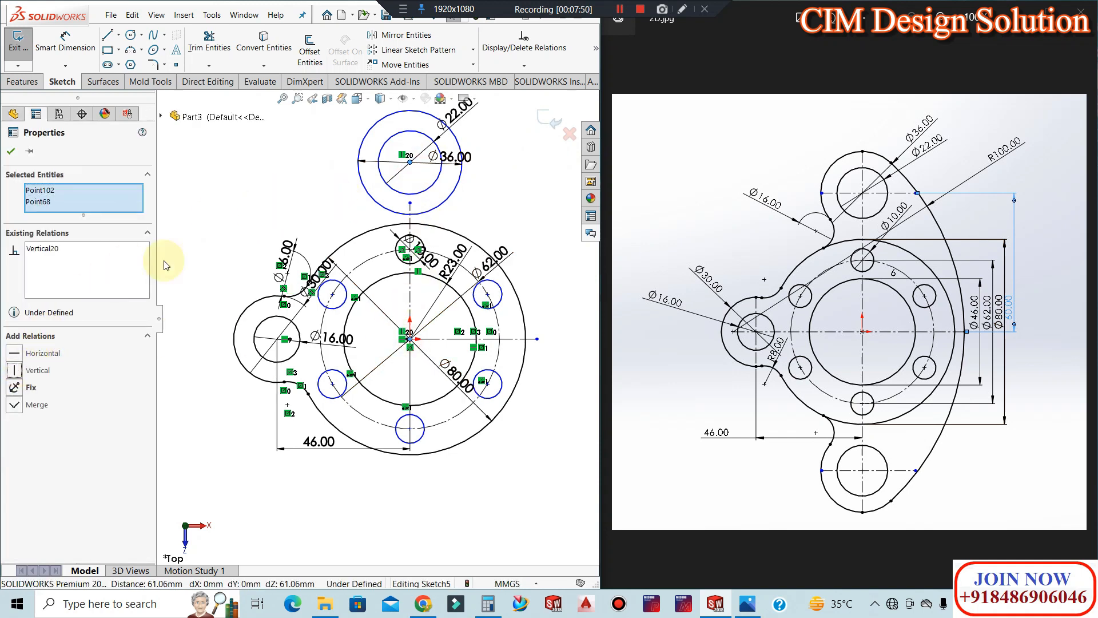
click(11, 149)
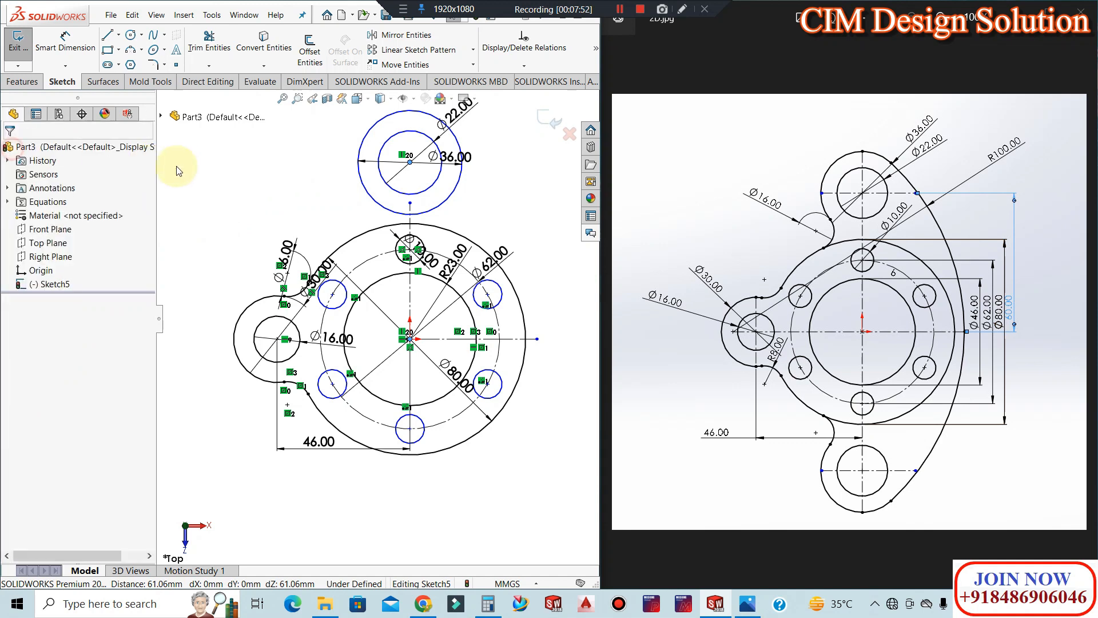
Dimension the vertical distance between the flange center and the upper circles' center as 60 mm, and move the 36 mm dimension outside the circles
click(68, 41)
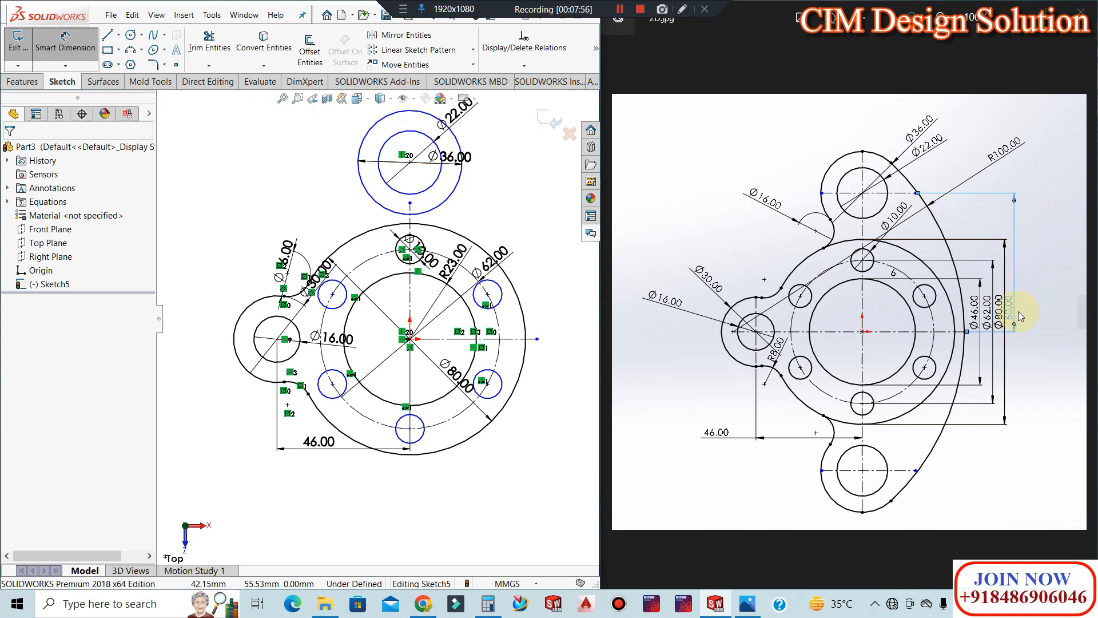
click(409, 338)
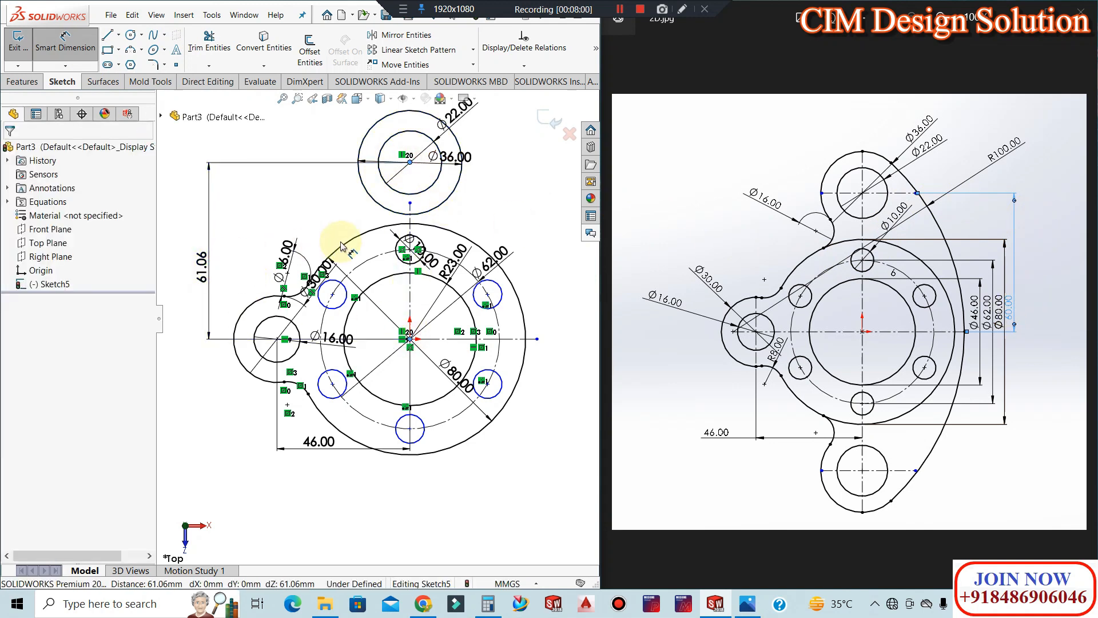
click(214, 245)
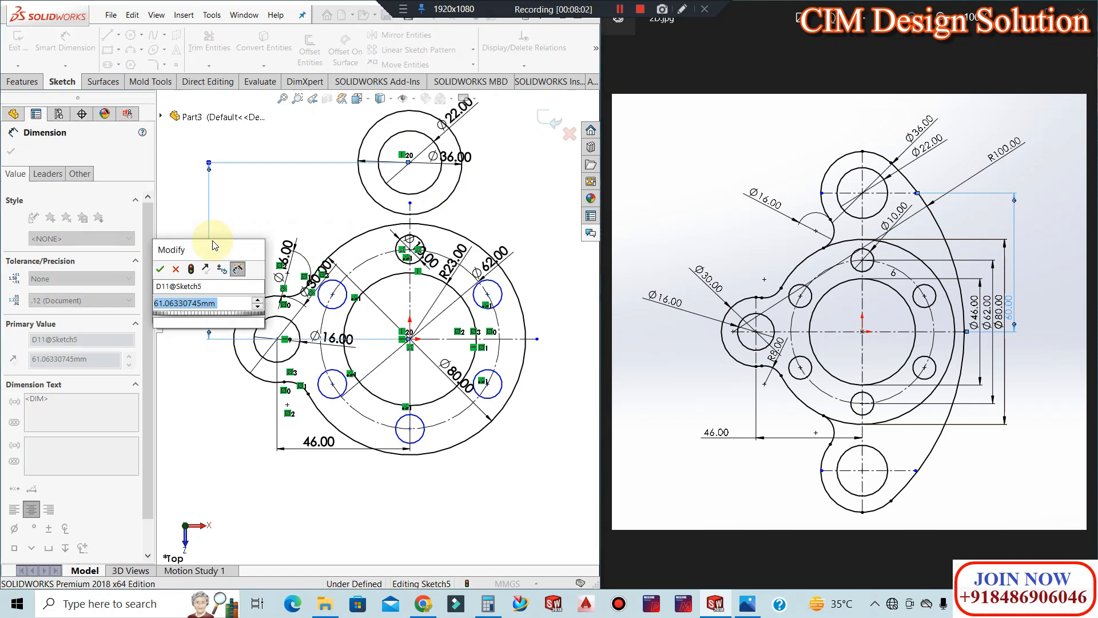
text(60)
key(Return)
click(167, 201)
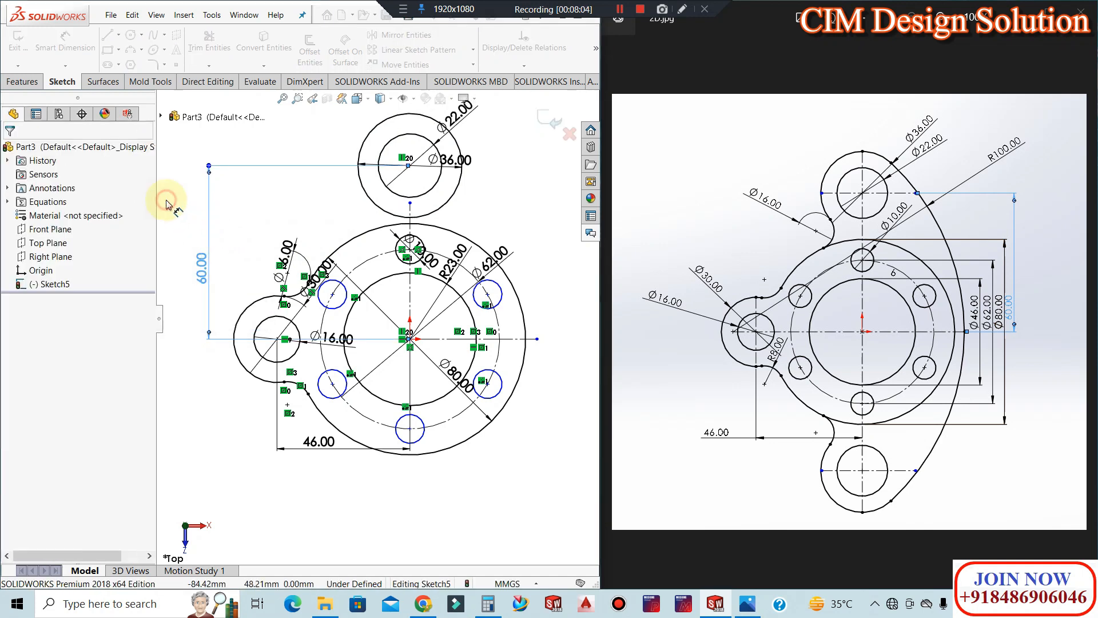
drag(447, 164, 331, 127)
click(392, 181)
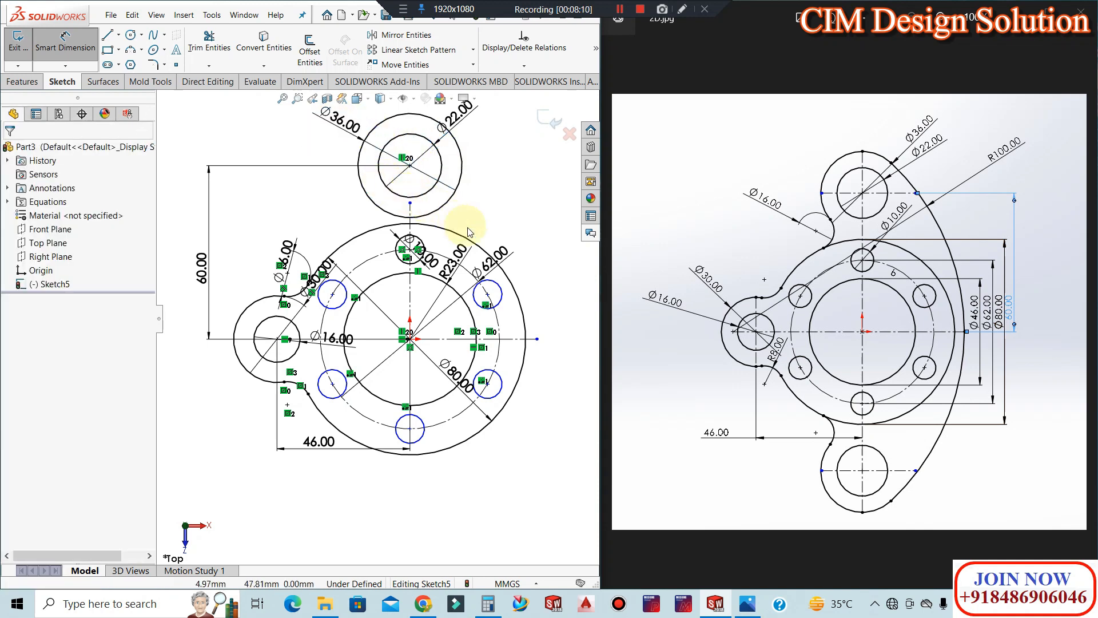
key(Escape)
click(159, 65)
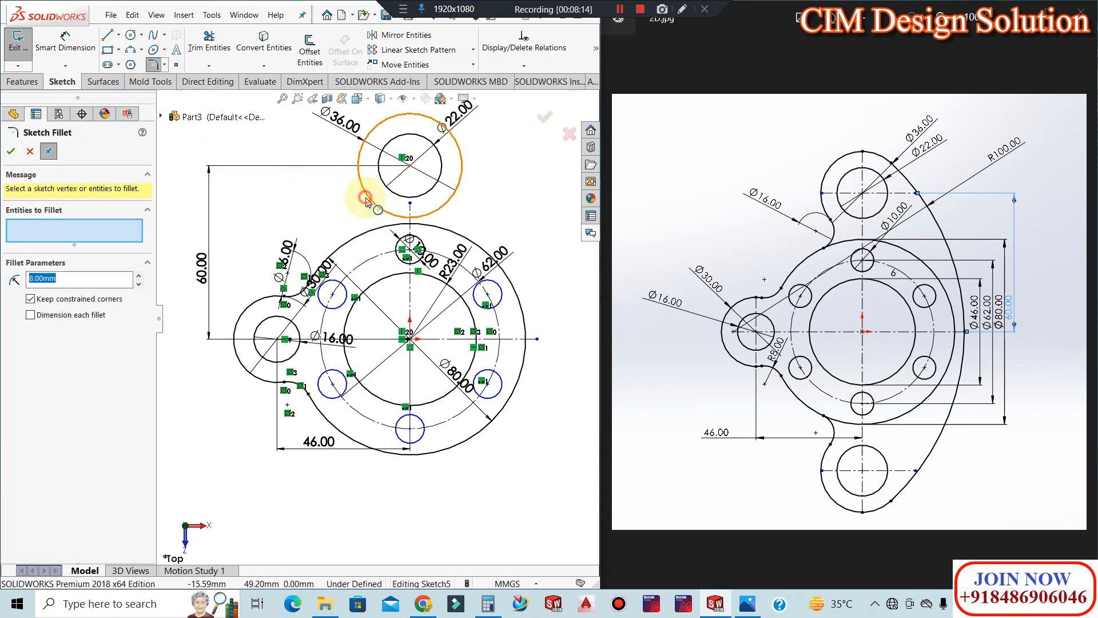
click(366, 237)
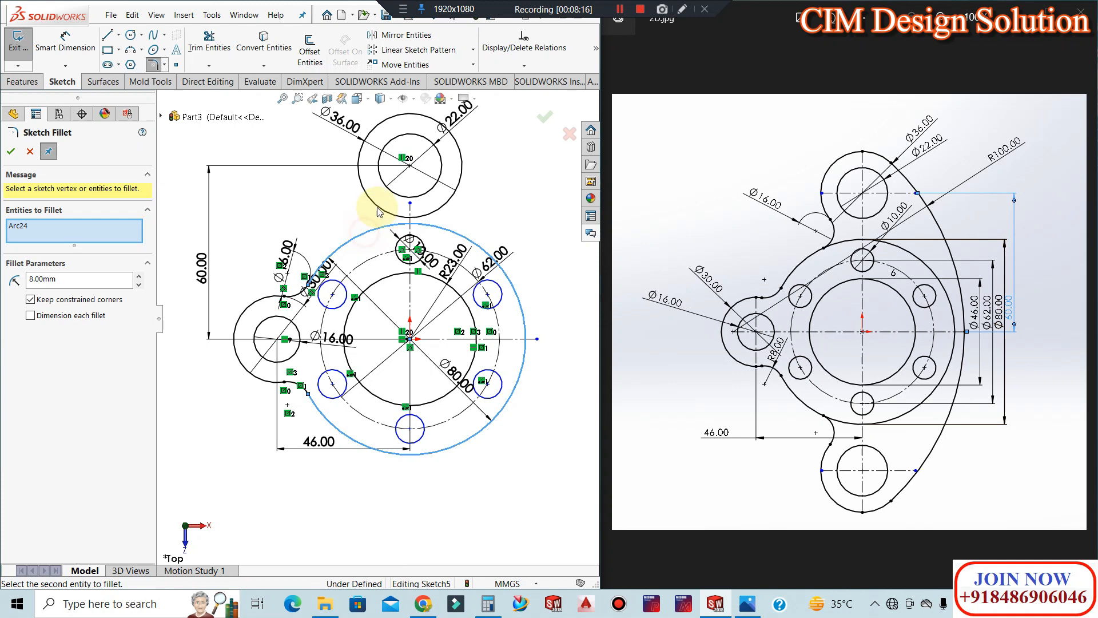
key(Escape)
key(Escape)
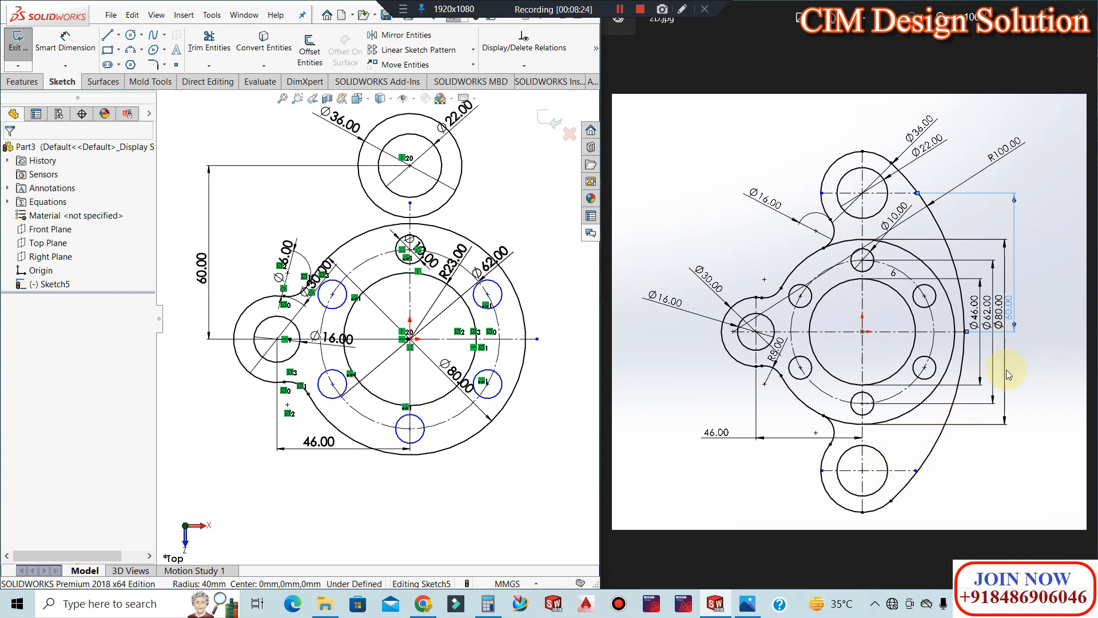
Mirror the 22 mm and 36 mm circles about the horizontal centerline, keeping the originals
click(412, 35)
click(441, 172)
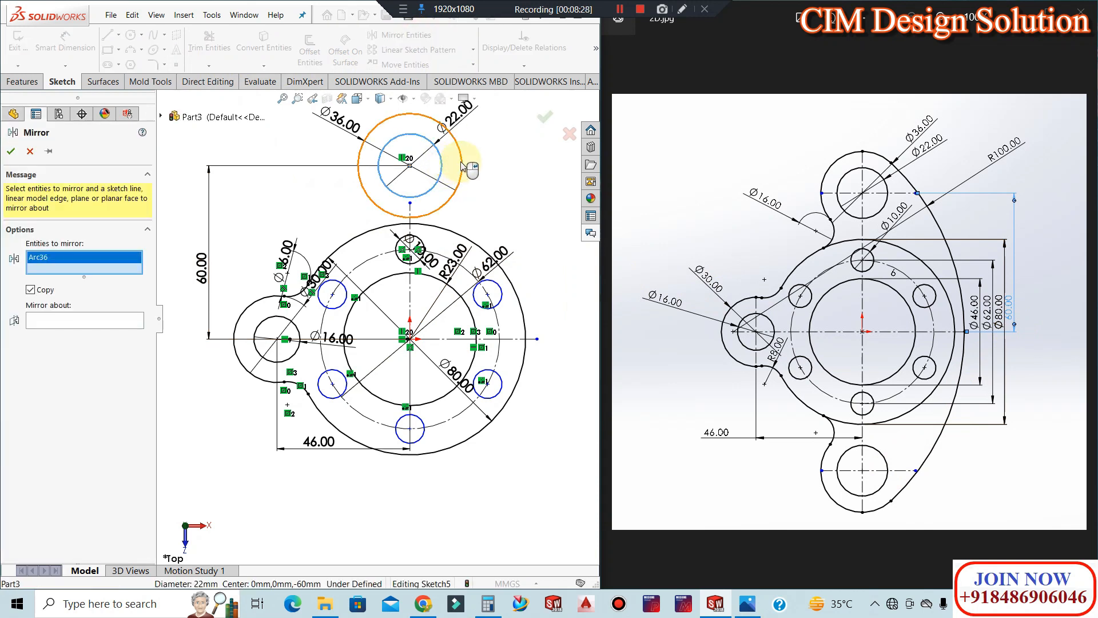
click(461, 172)
click(81, 333)
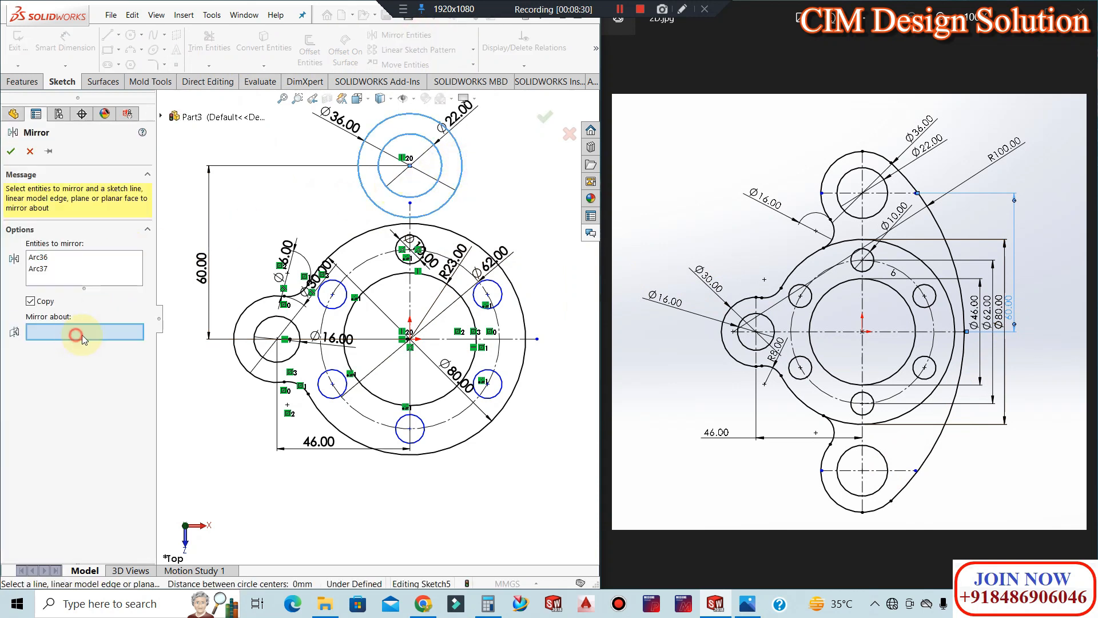
click(452, 339)
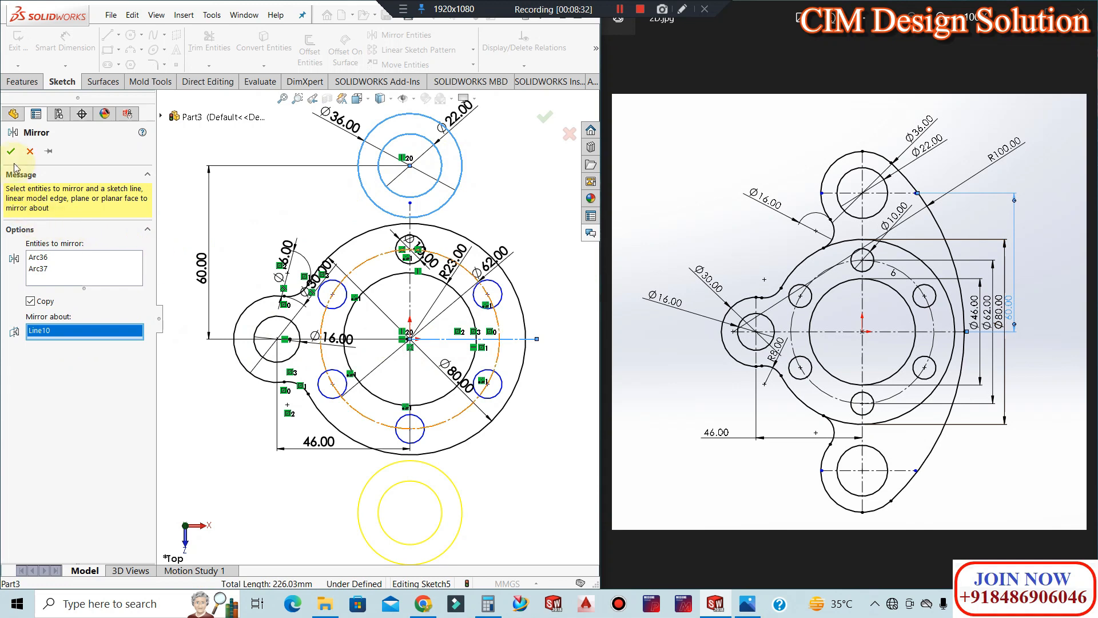
key(Return)
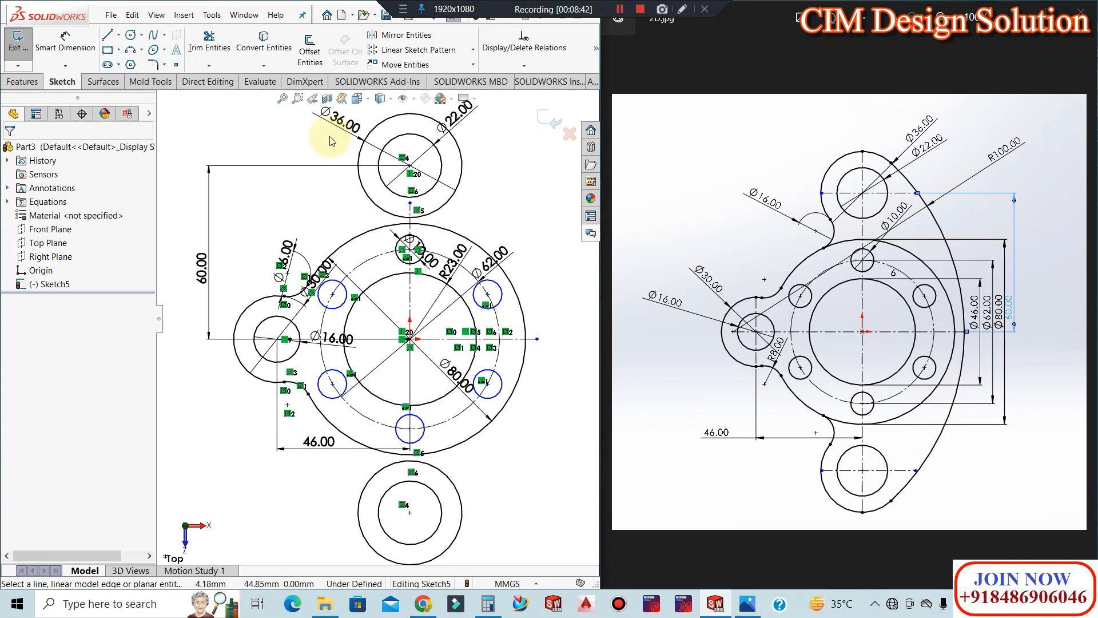
click(143, 51)
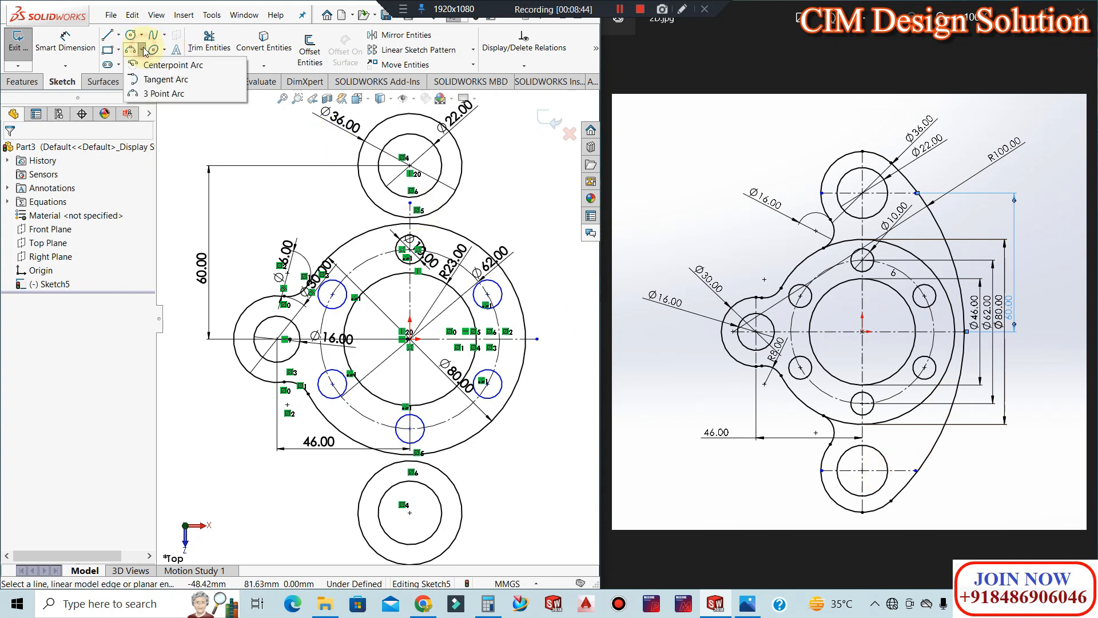
click(151, 95)
click(455, 141)
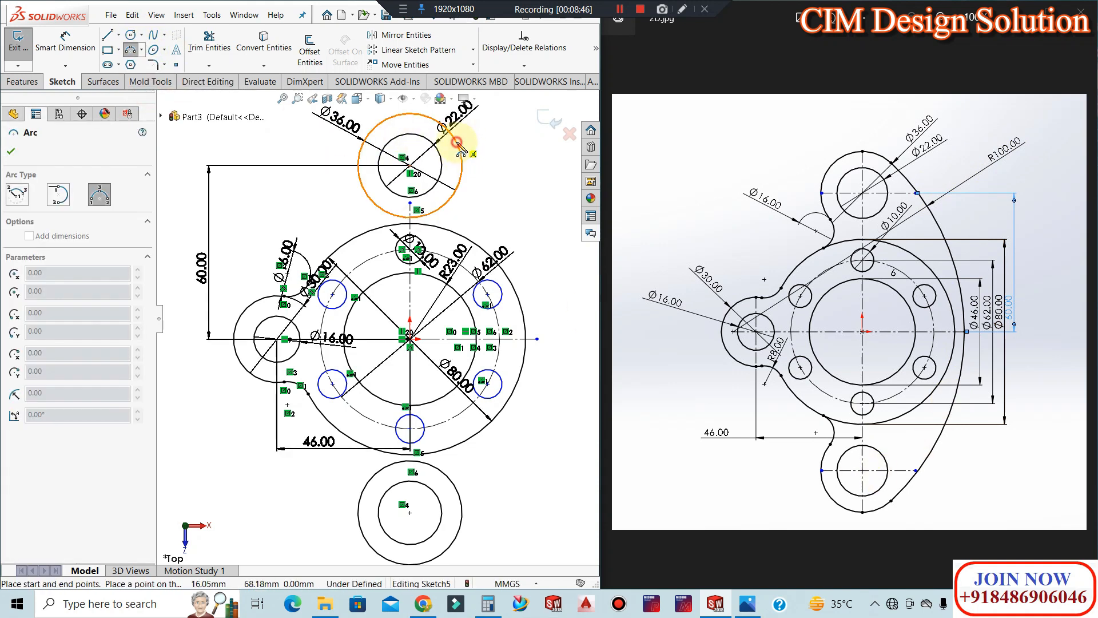
click(454, 541)
key(Escape)
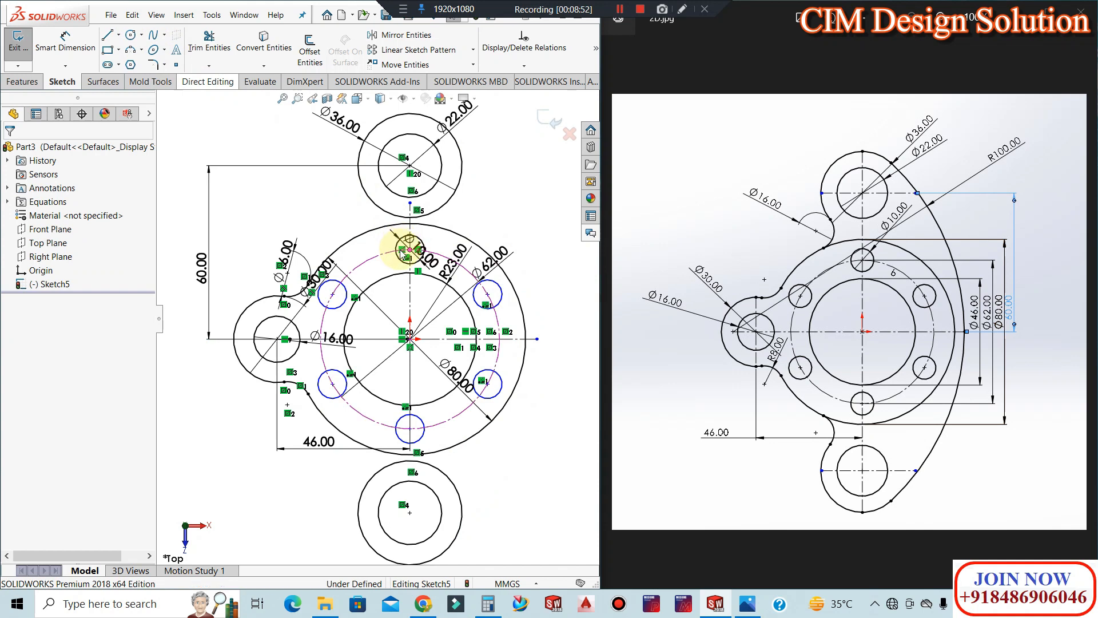
Draw a three-point arc of about 90 mm radius from the upper to the lower 36 mm circle, bulging around the flange's right side
click(134, 48)
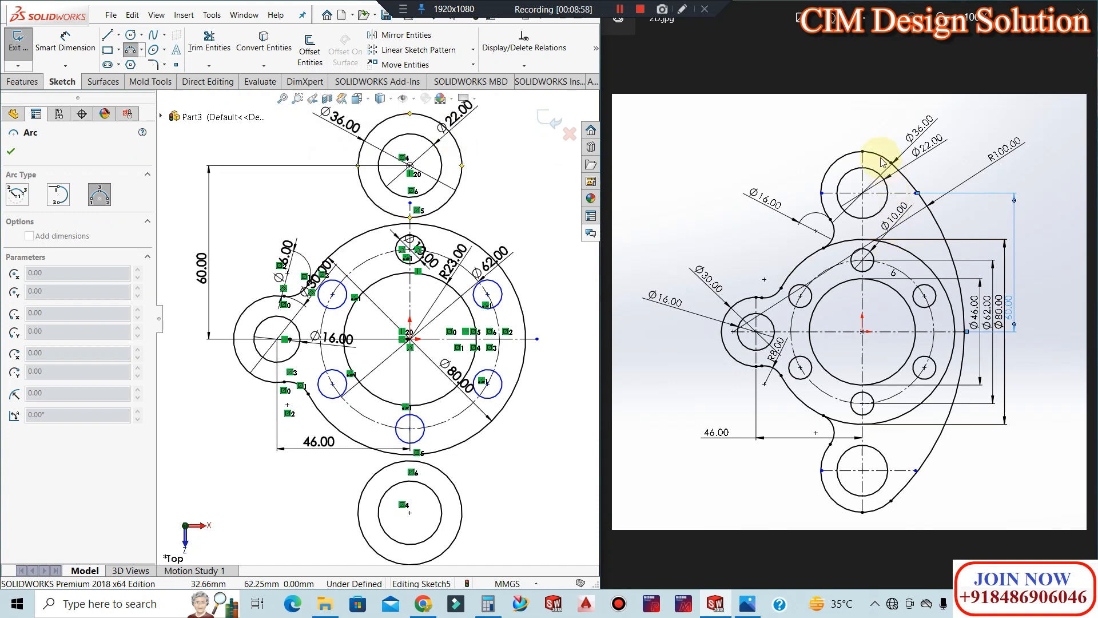
click(450, 136)
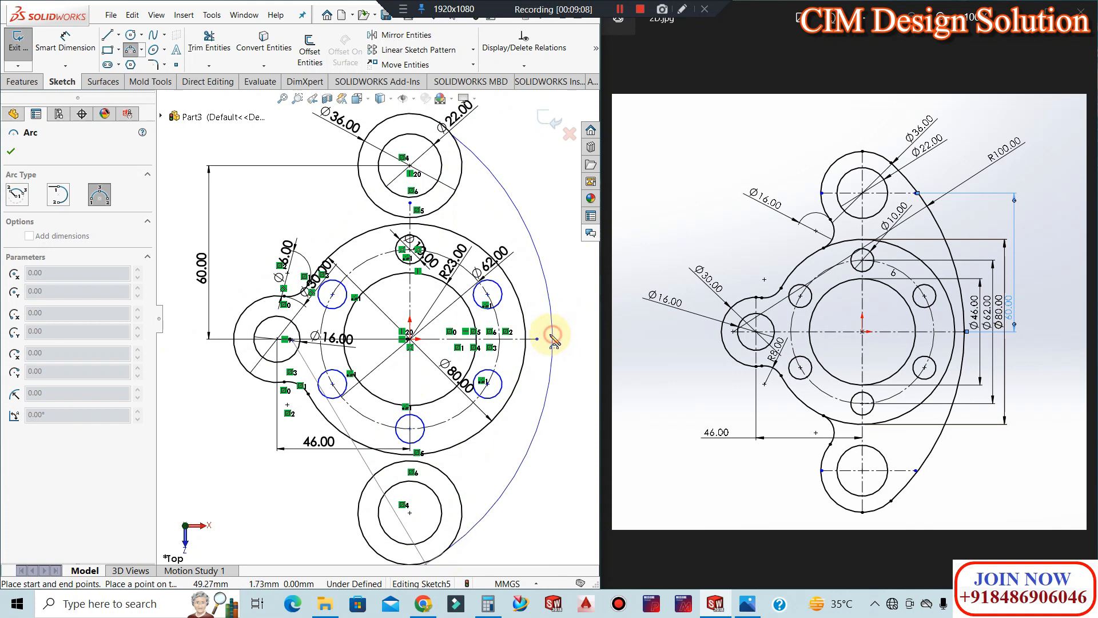
click(552, 338)
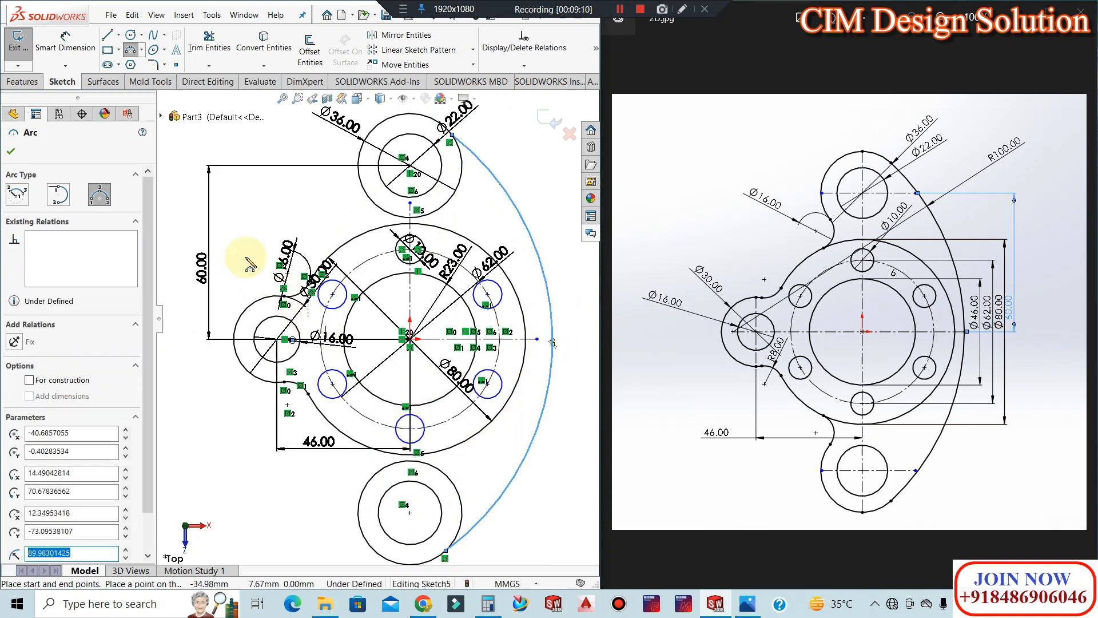
key(Escape)
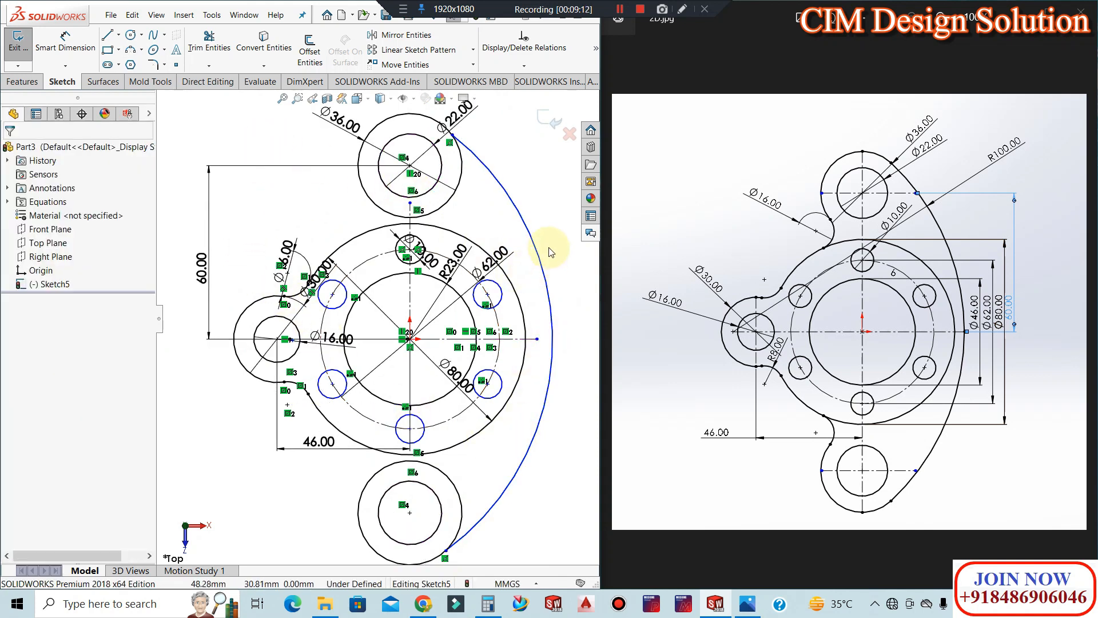
Add Tangent relations between the large side arc and both the upper and lower 36 mm circles
click(462, 144)
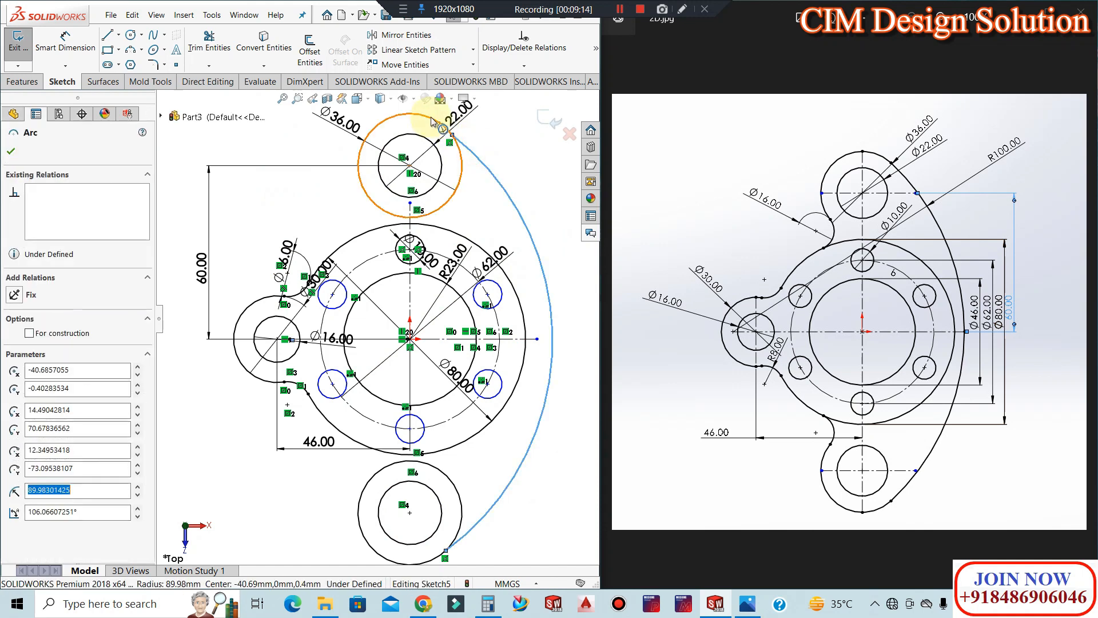
ctrl+click(433, 120)
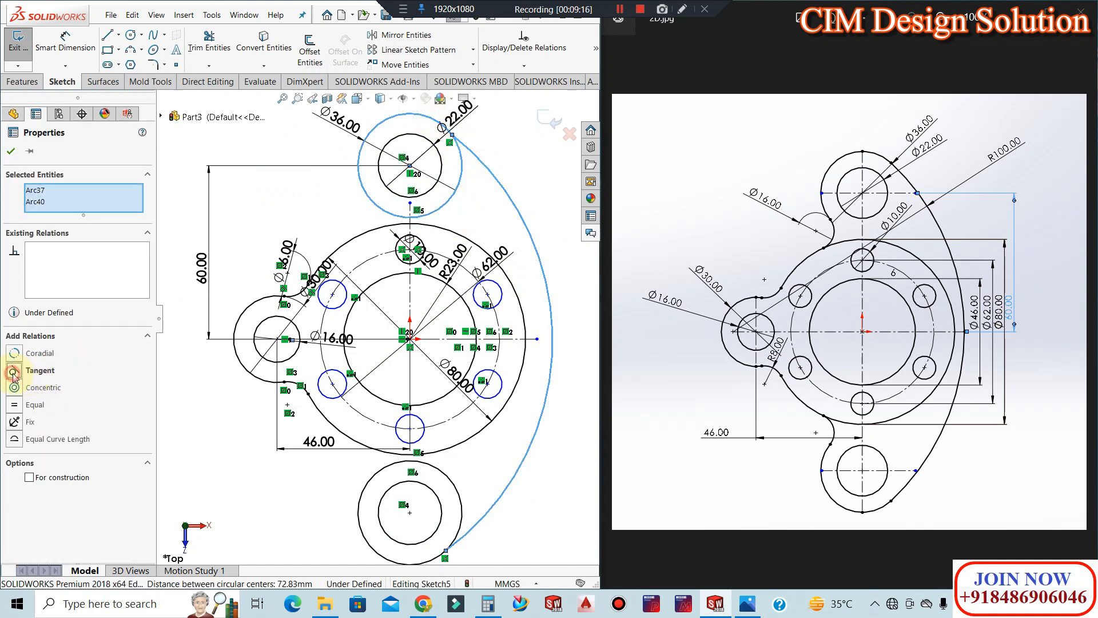
click(13, 372)
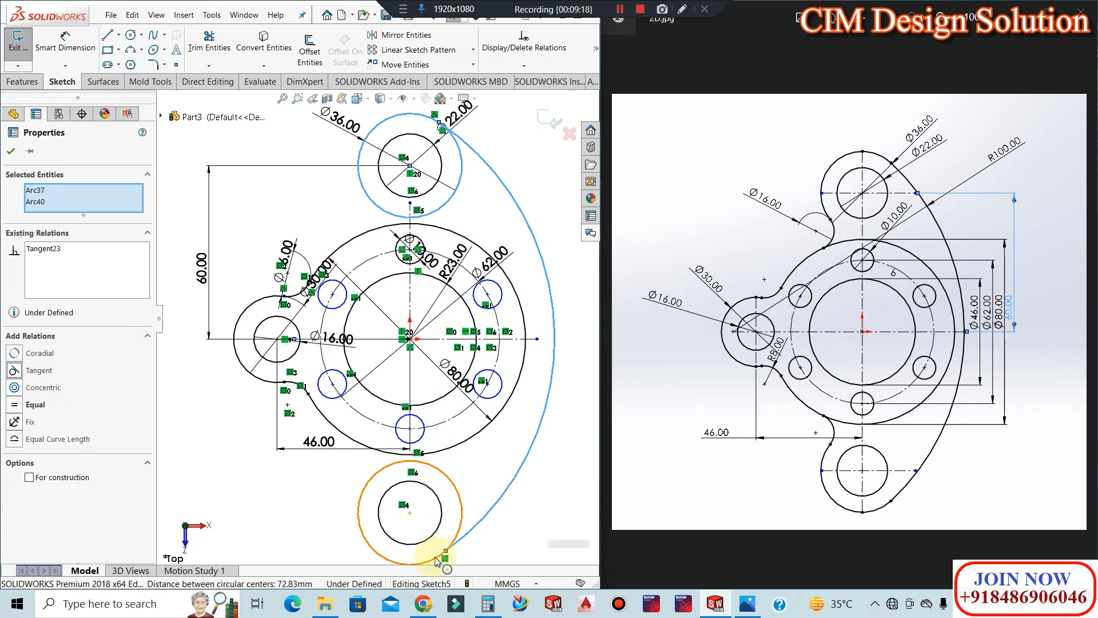
click(438, 559)
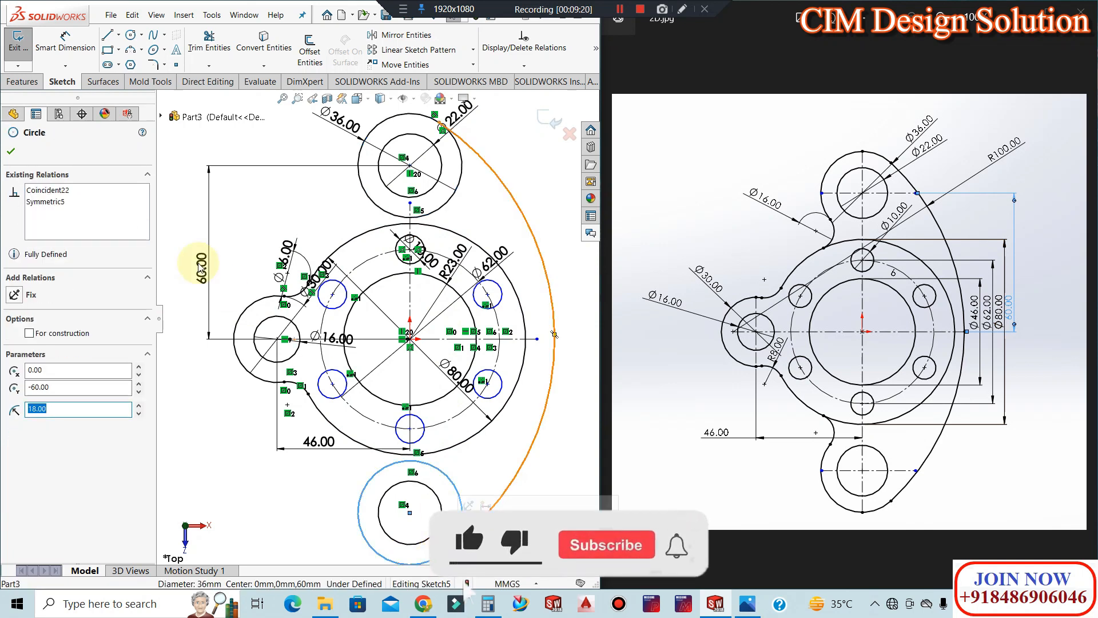
click(12, 151)
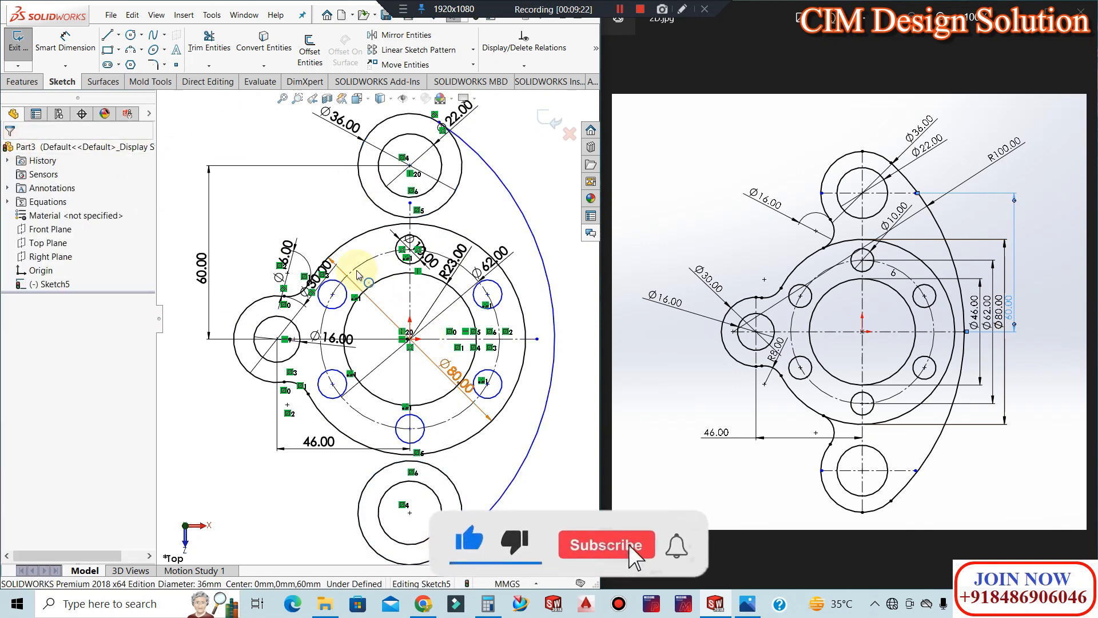
click(523, 466)
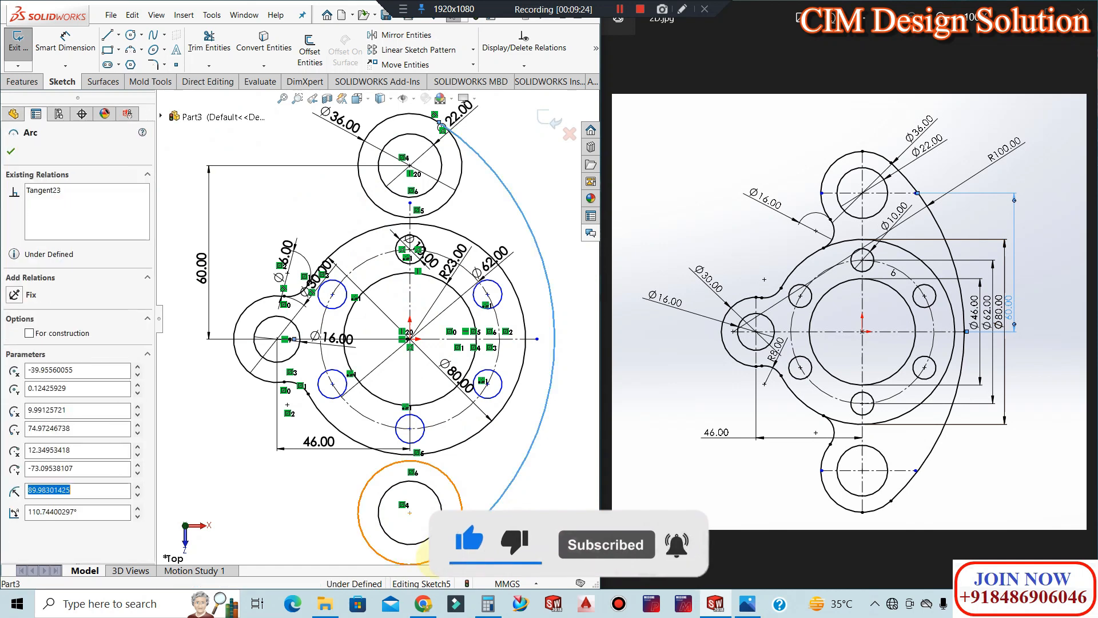
ctrl+click(428, 552)
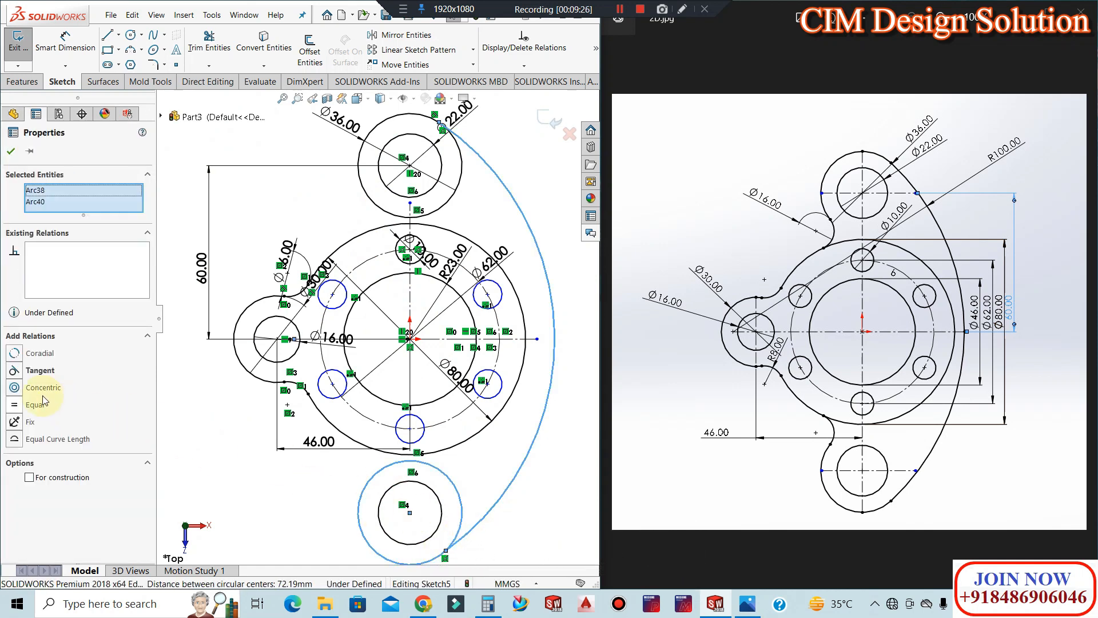
click(15, 376)
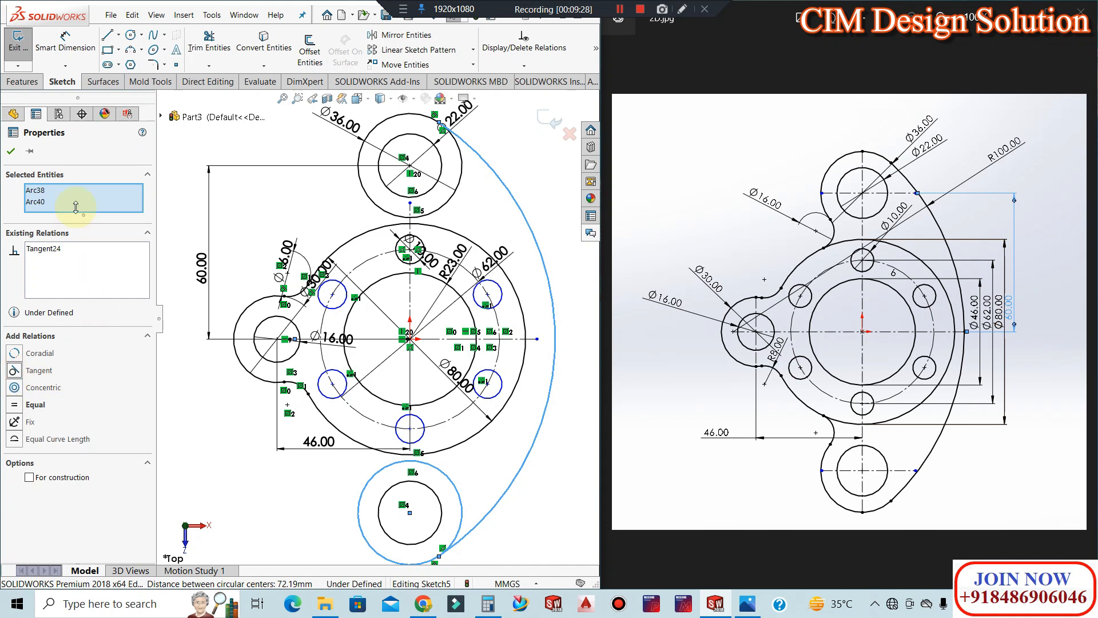
click(11, 151)
Dimension the radius of the large side arc as 110 mm
click(65, 41)
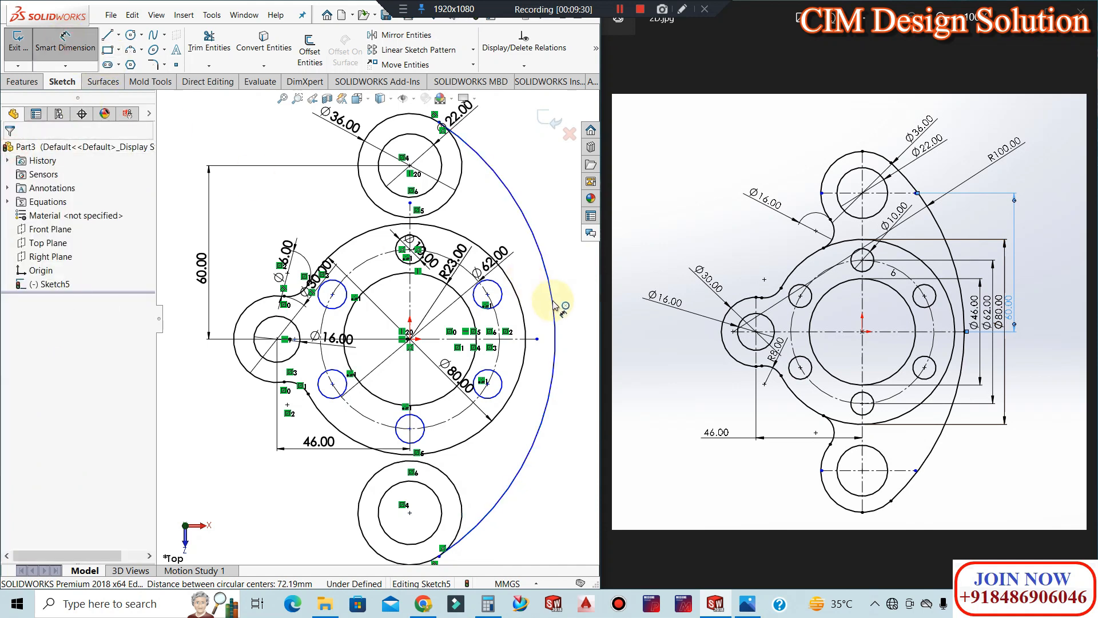
click(552, 304)
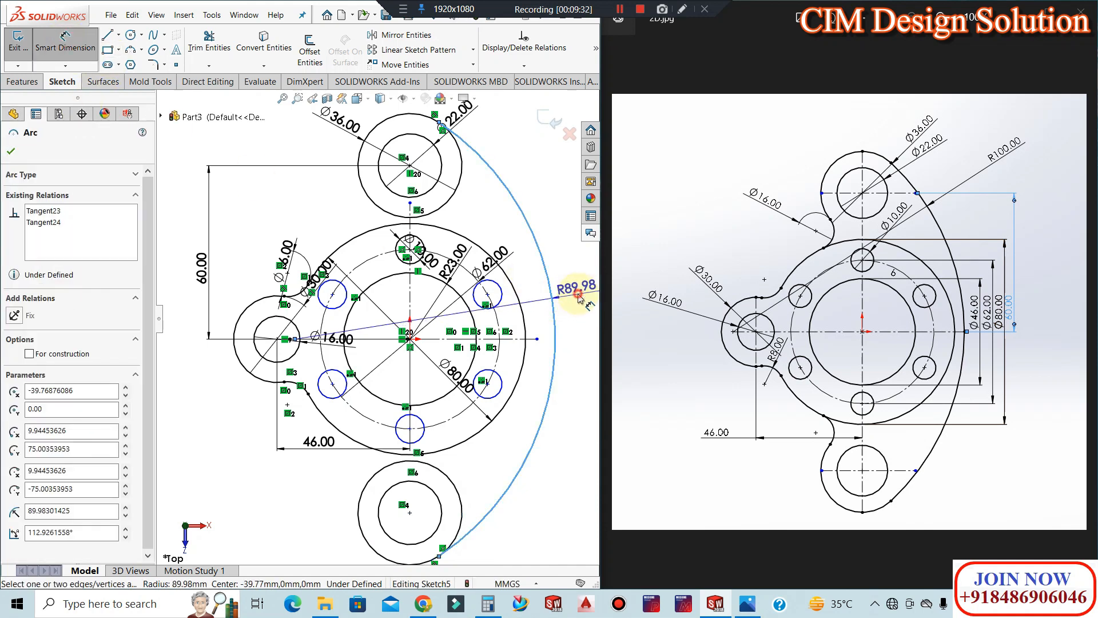
click(589, 317)
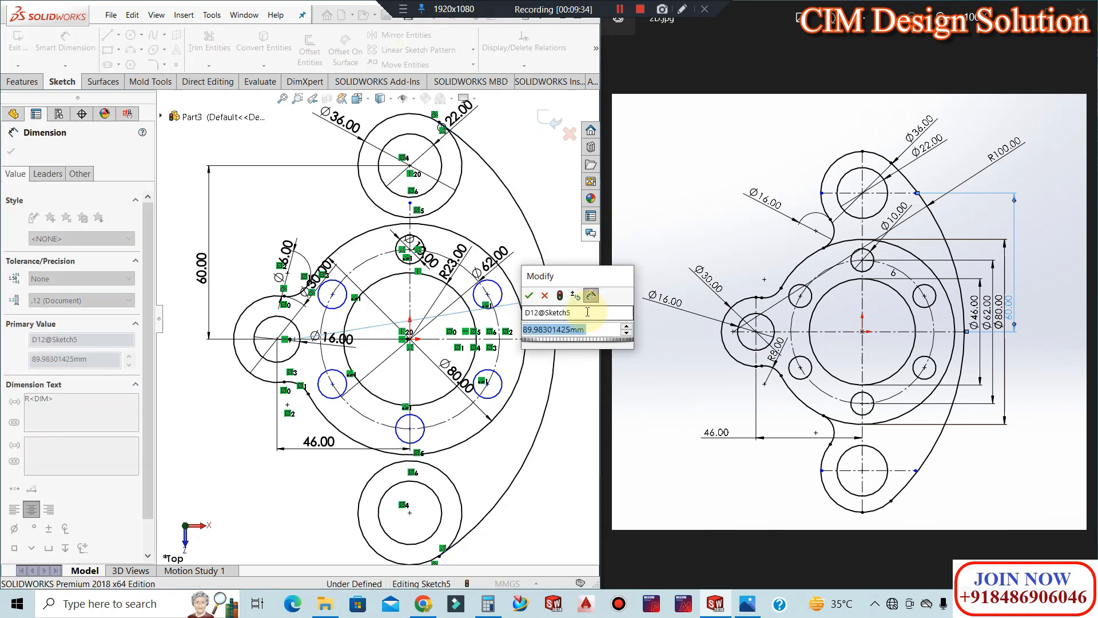
text(110)
key(Return)
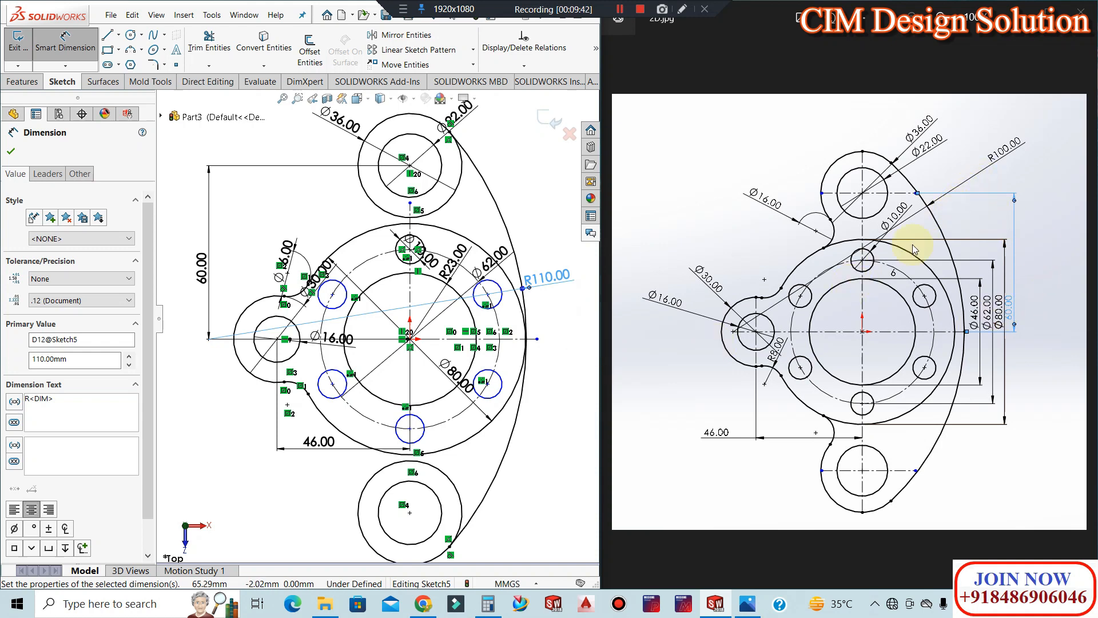
key(Escape)
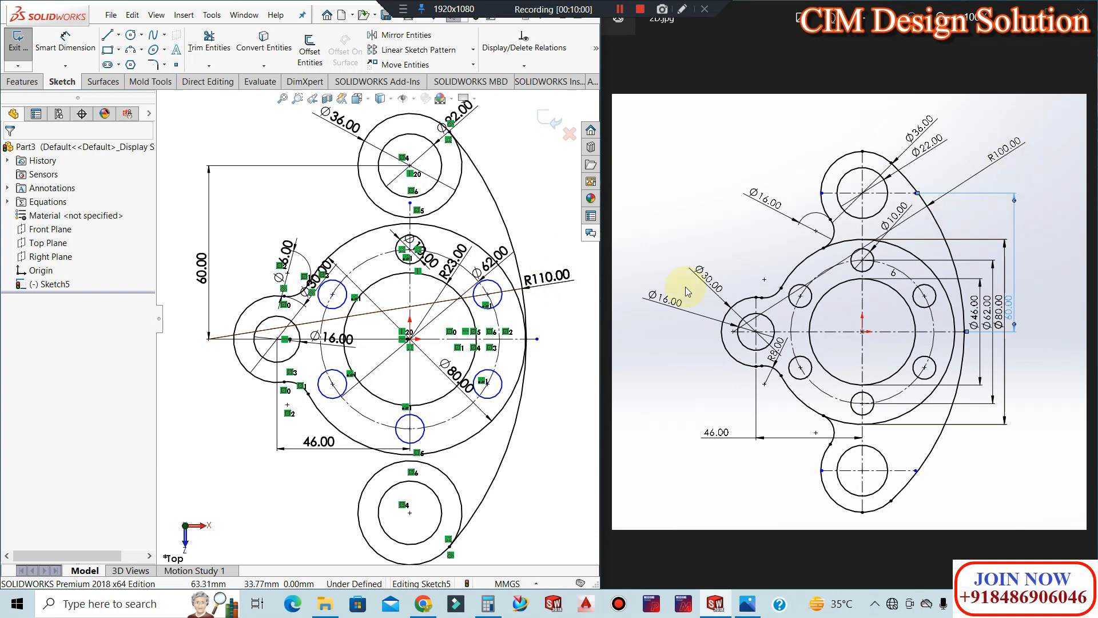
Set the large side arc's radius dimension to 100 mm
click(547, 279)
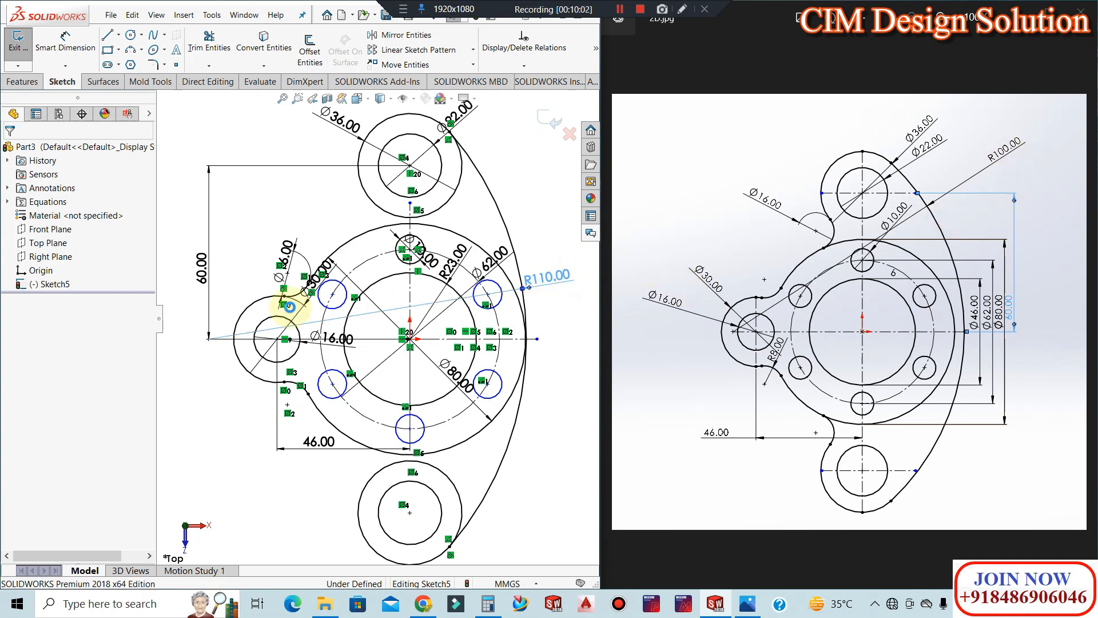
text(100)
key(Return)
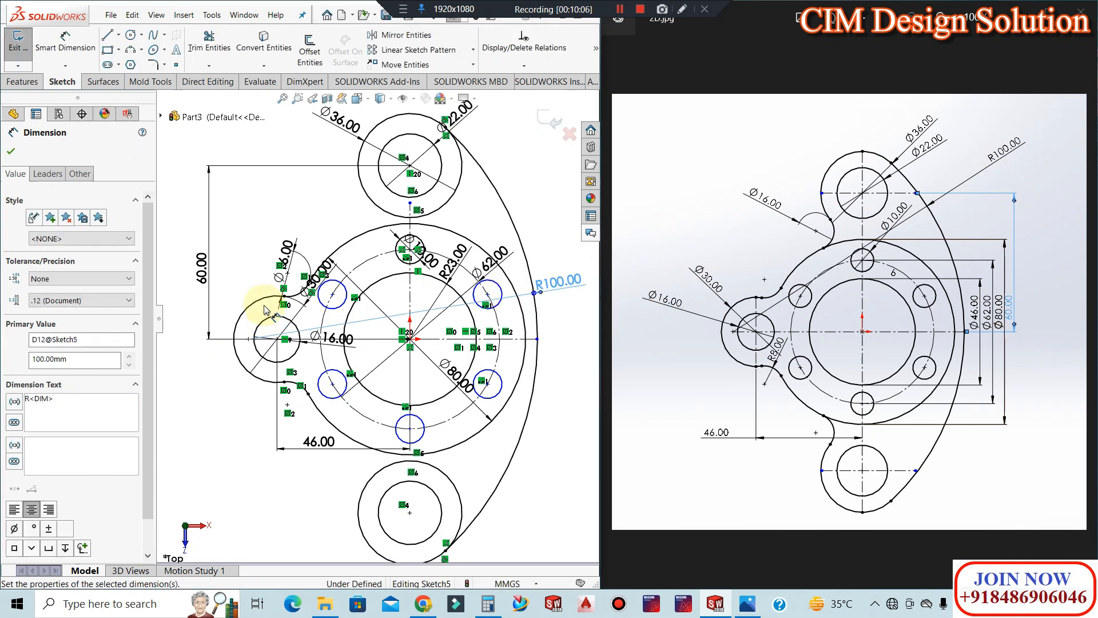
key(Escape)
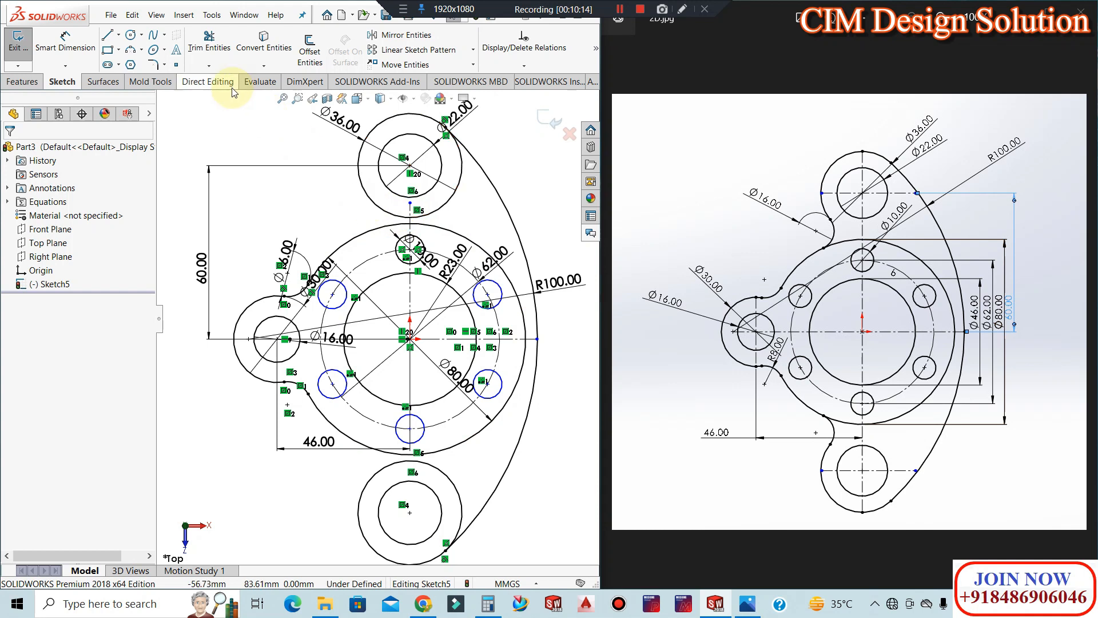
Draw a dimensioned 16 mm diameter circle to the left of the gap between the upper lug and the flange
click(131, 37)
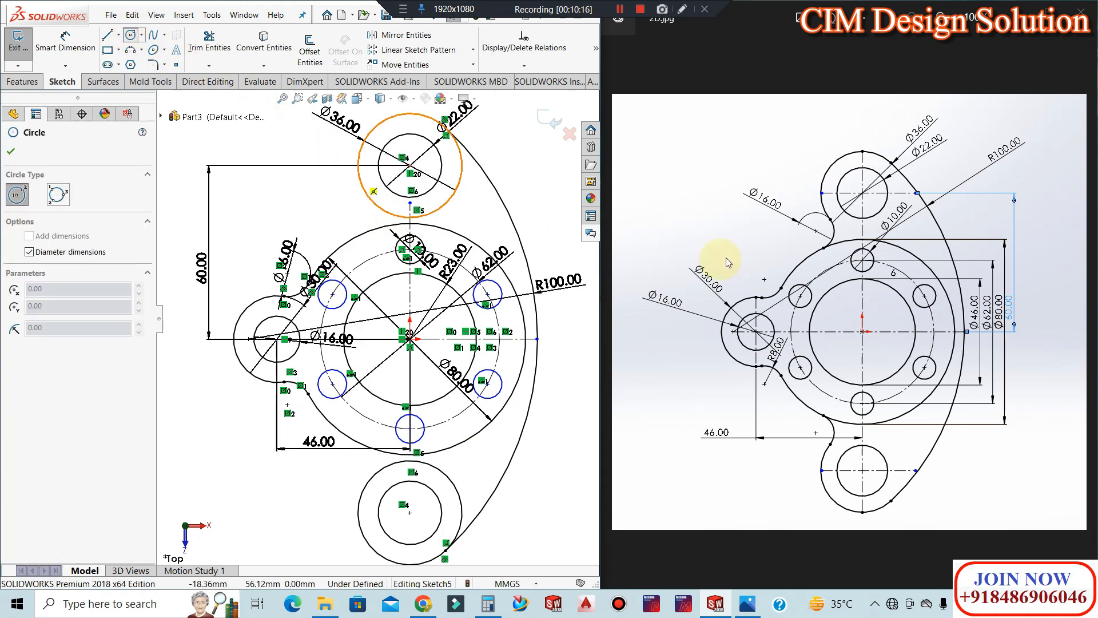
click(343, 210)
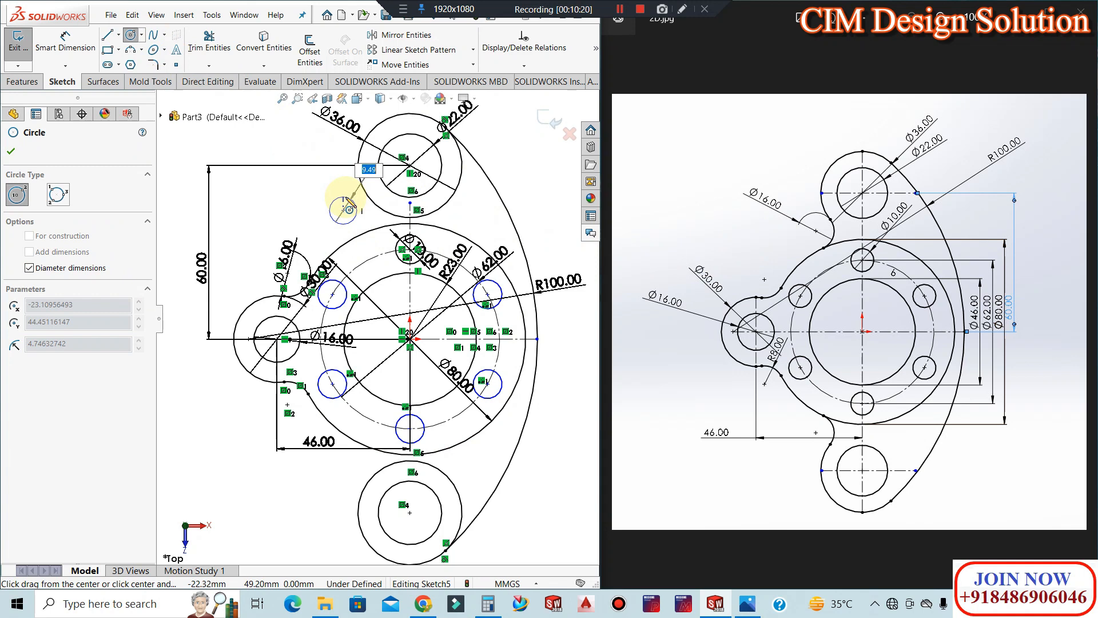
text(16)
key(Return)
key(Escape)
key(Escape)
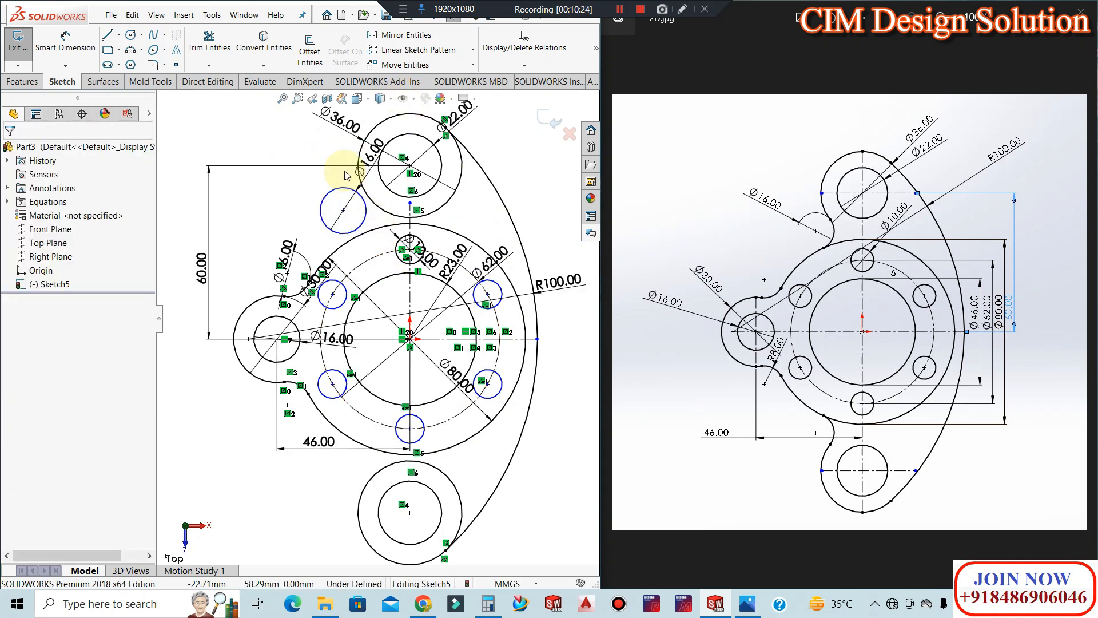
Make the new 16 mm circle tangent to the upper 36 mm circle and to the 80 mm flange circle
click(367, 212)
ctrl+click(370, 200)
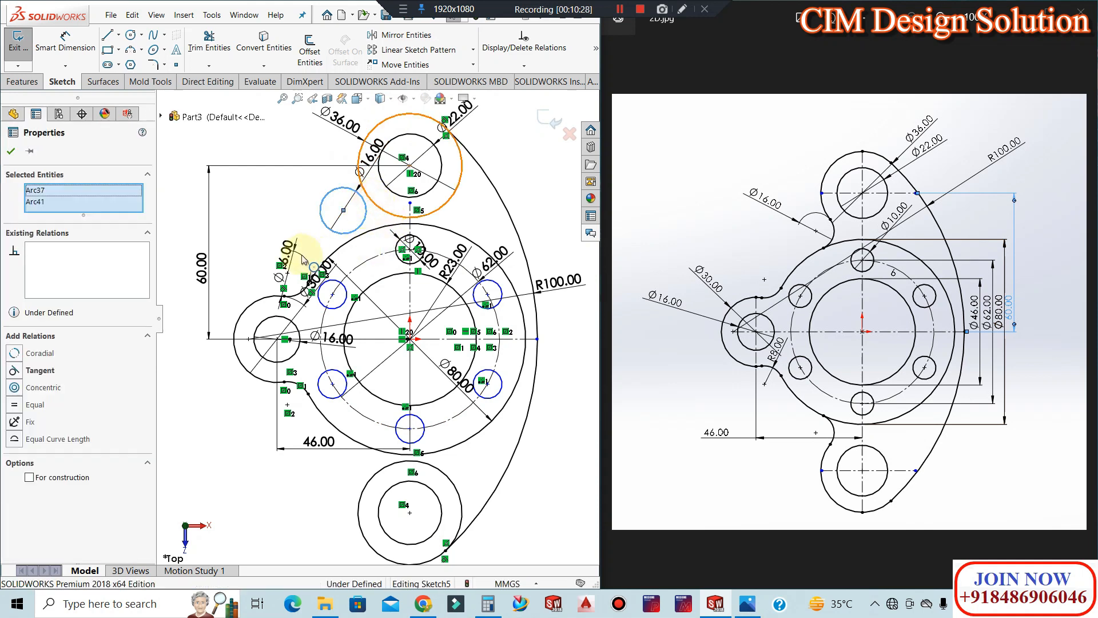
click(16, 371)
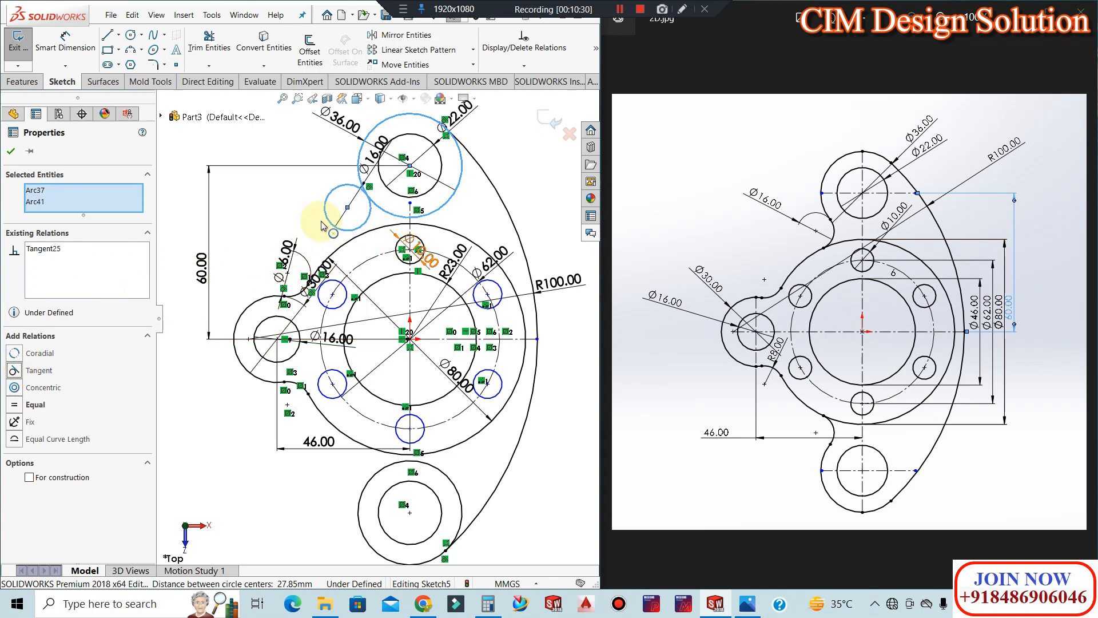
click(241, 202)
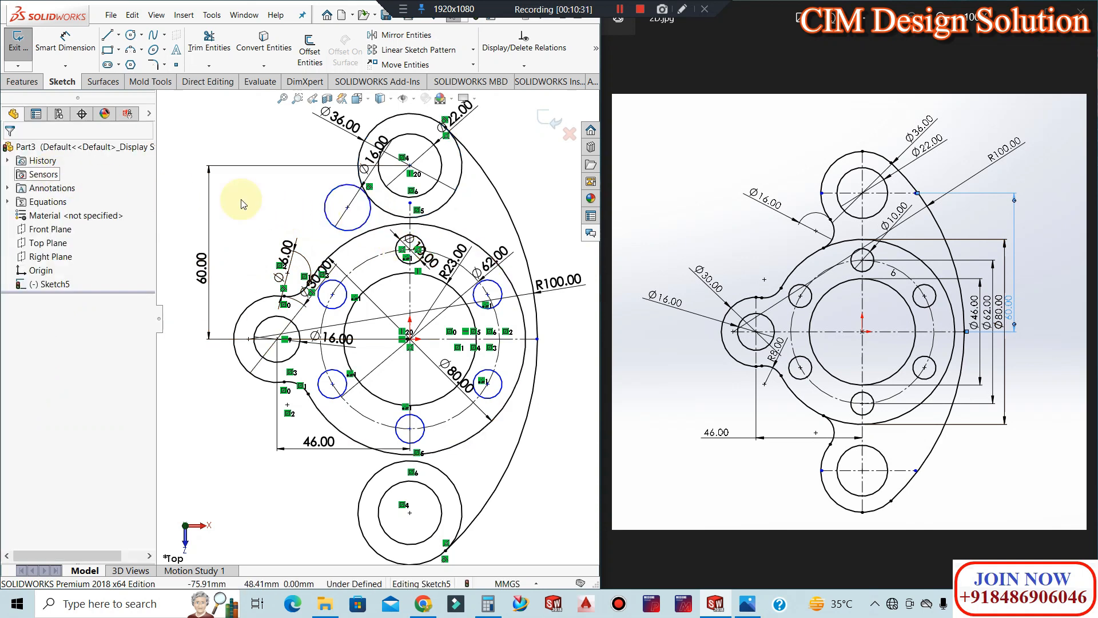
click(359, 228)
ctrl+click(362, 236)
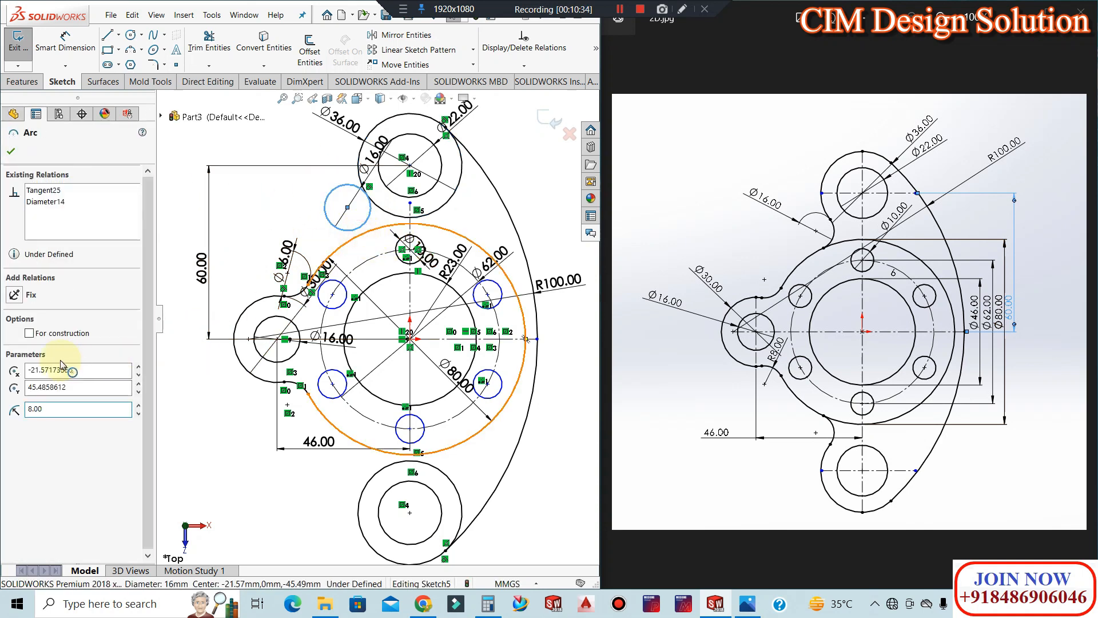
click(16, 371)
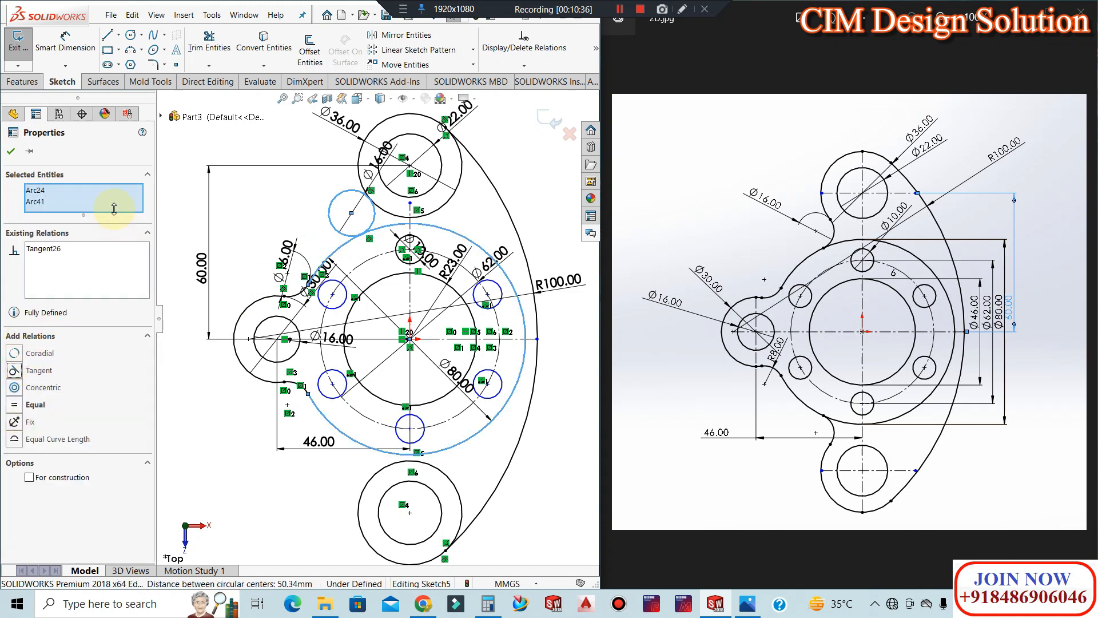
click(231, 141)
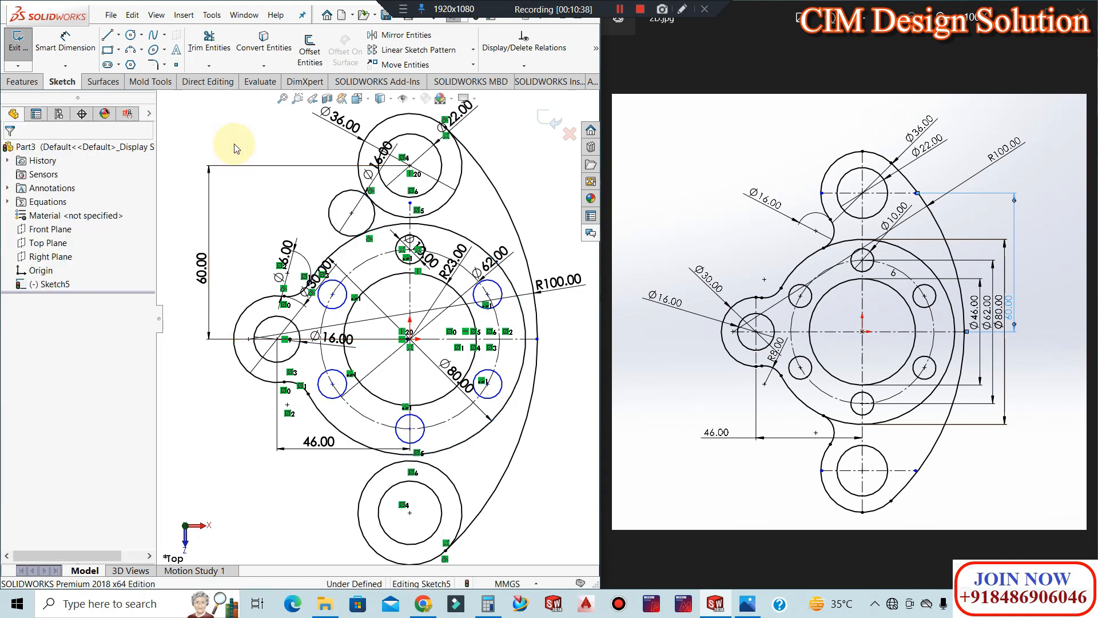
Trim the outer part of the 16 mm circle and the flange-side part of the upper 36 mm circle to leave a blended lug outline
click(210, 41)
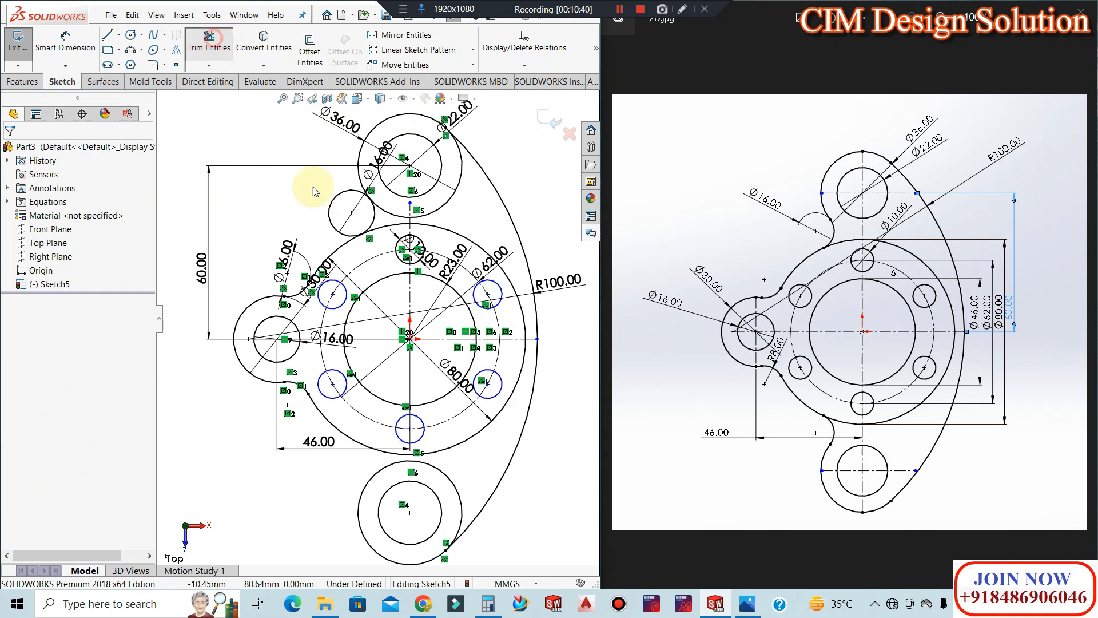
click(335, 210)
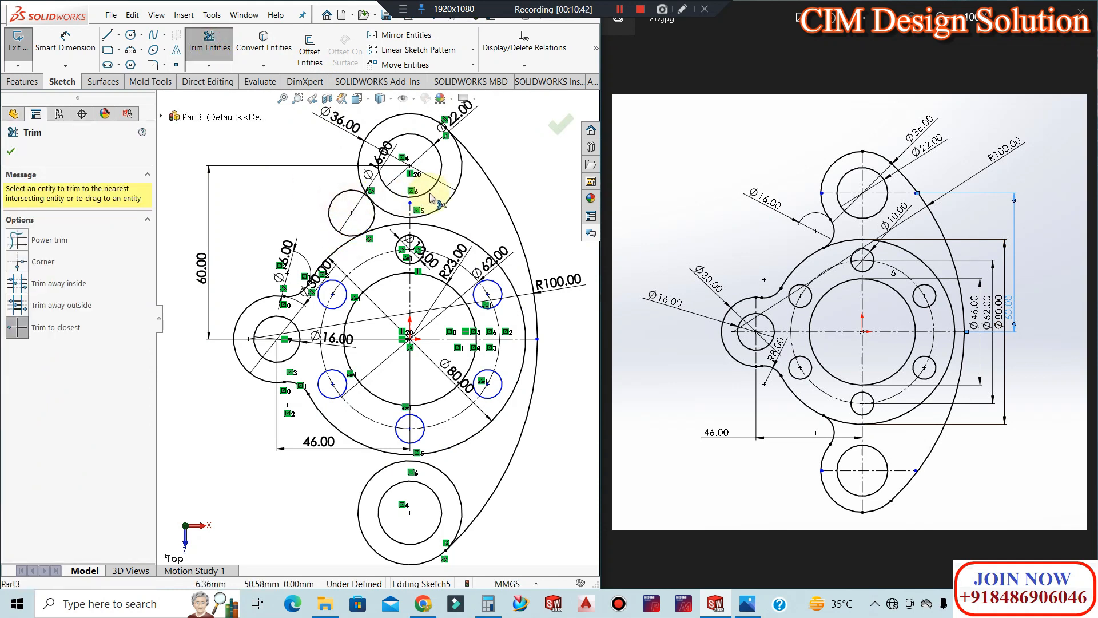
click(424, 215)
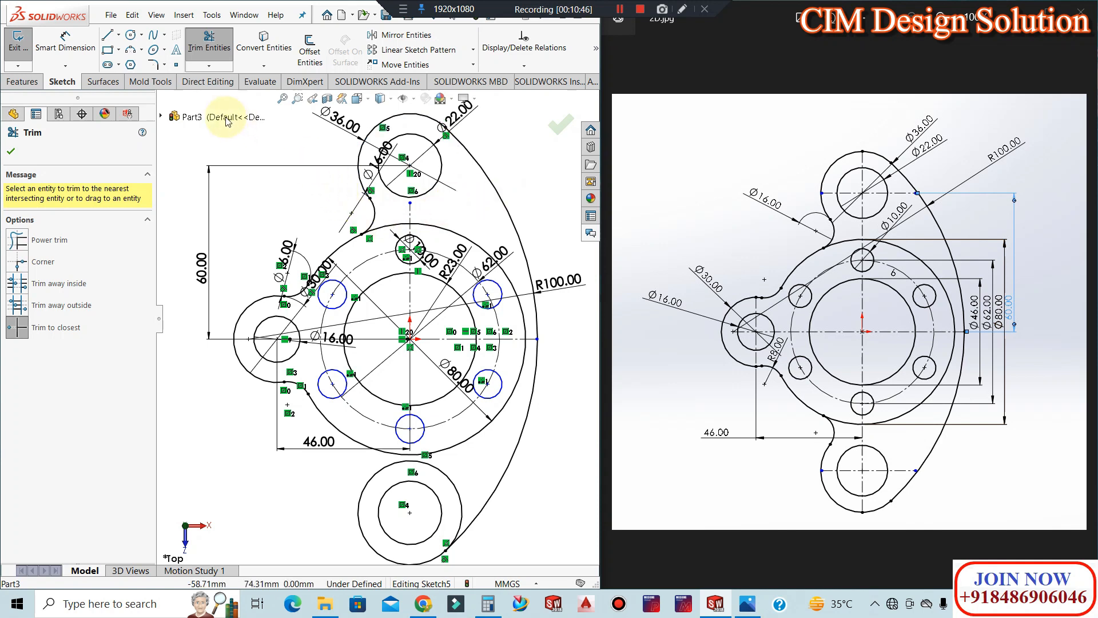
key(Escape)
Mirror the trimmed 8 mm radius blend arc about the horizontal centerline, keeping the original
click(401, 35)
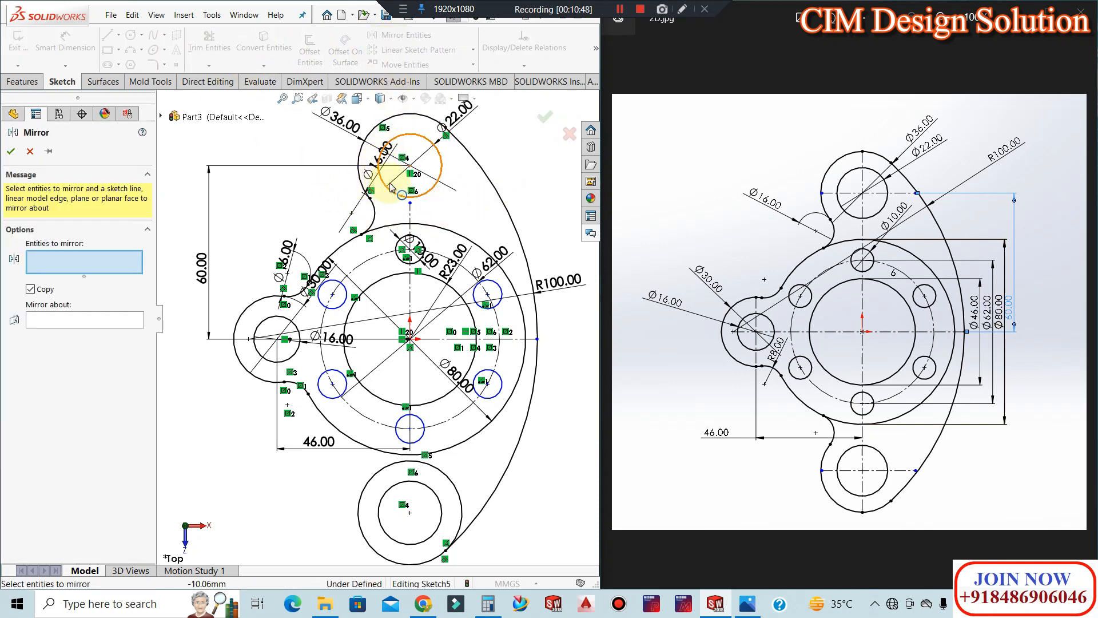
click(378, 215)
click(100, 324)
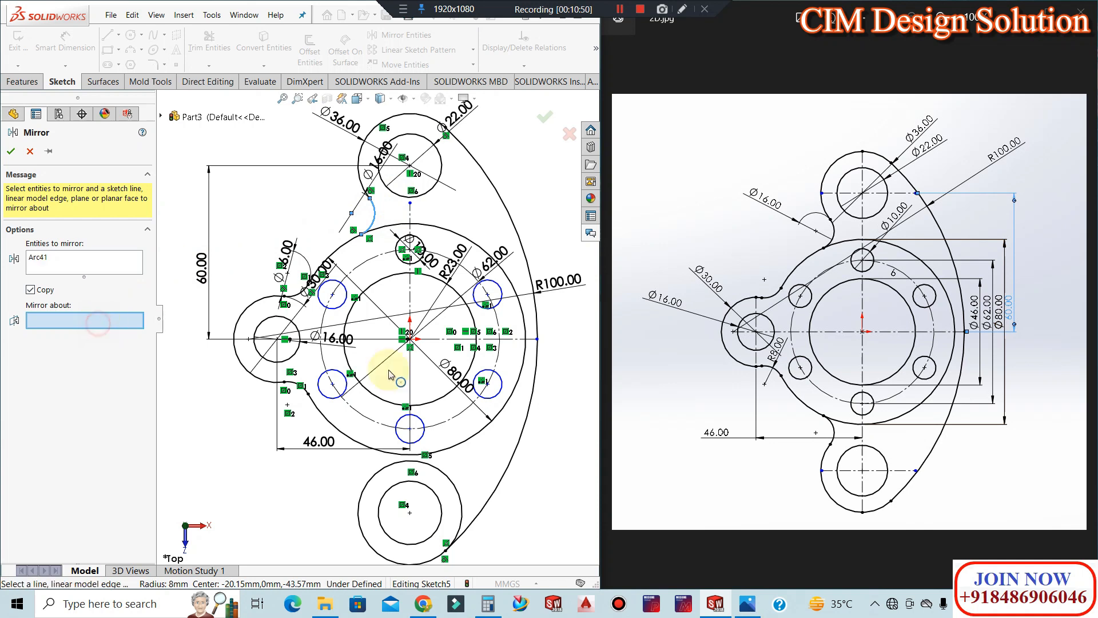
click(512, 339)
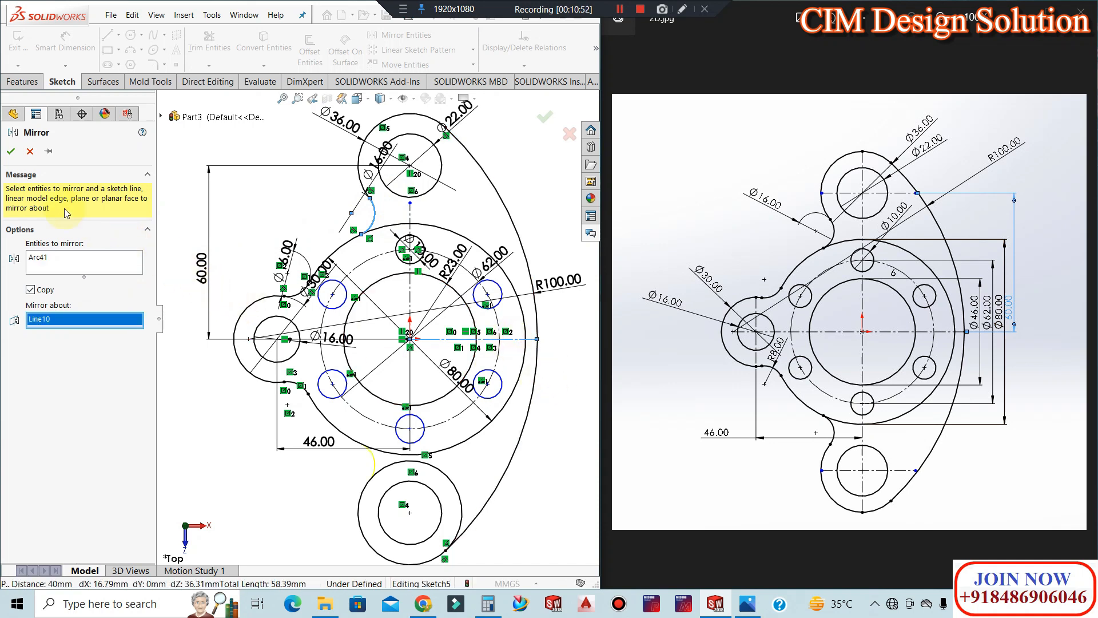
click(12, 150)
Trim the flange-side part of the lower 36 mm circle between its tangent arcs and exit the sketch
click(209, 43)
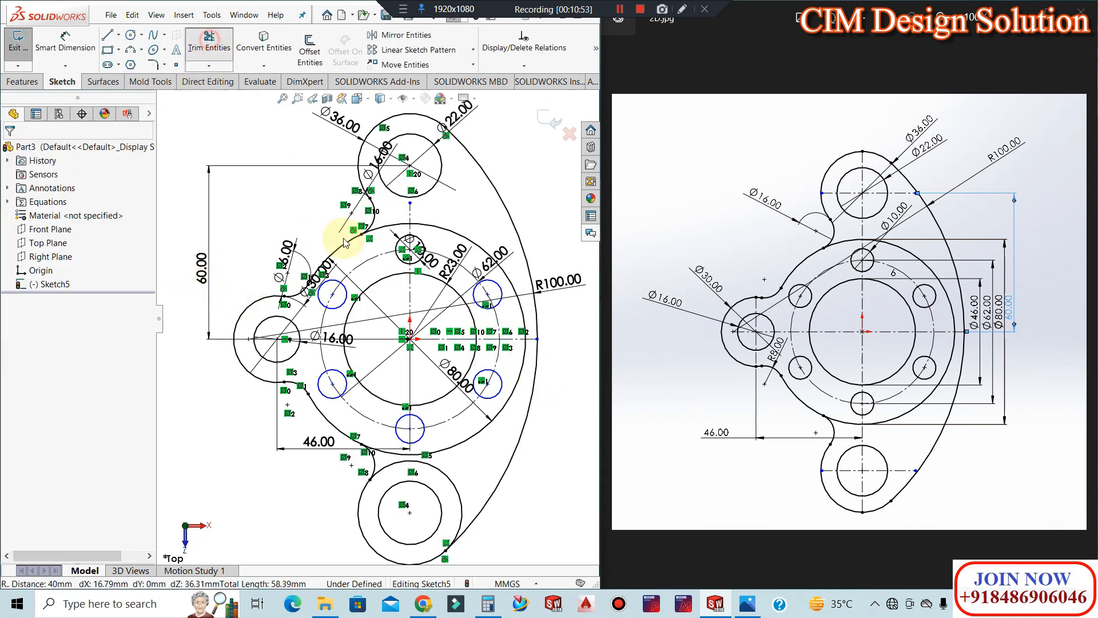
click(394, 468)
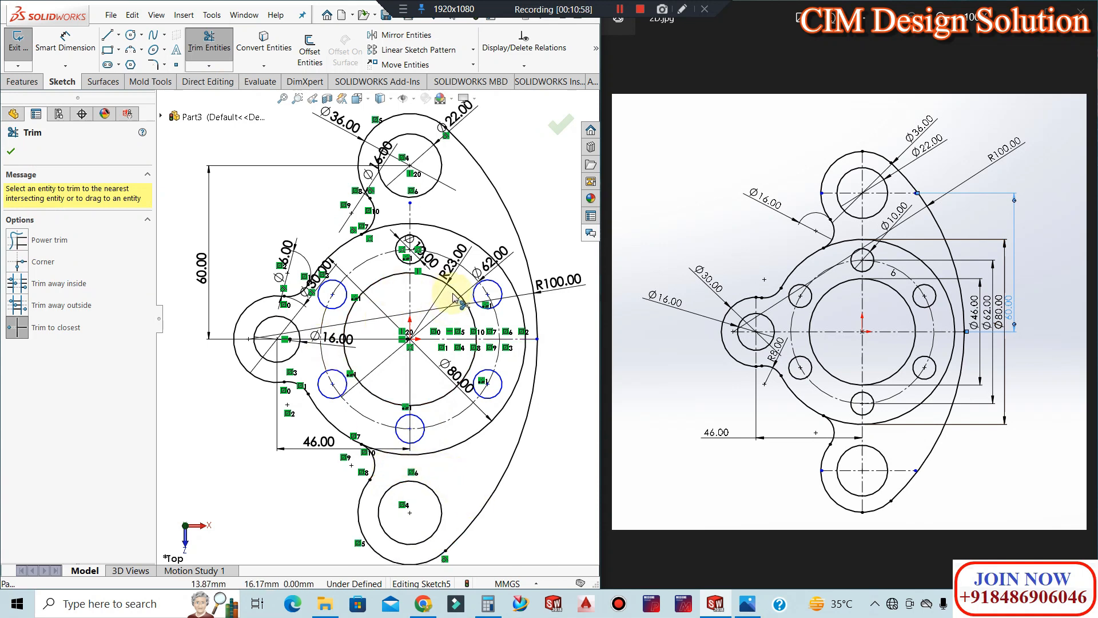
scroll(362, 228, up, 2)
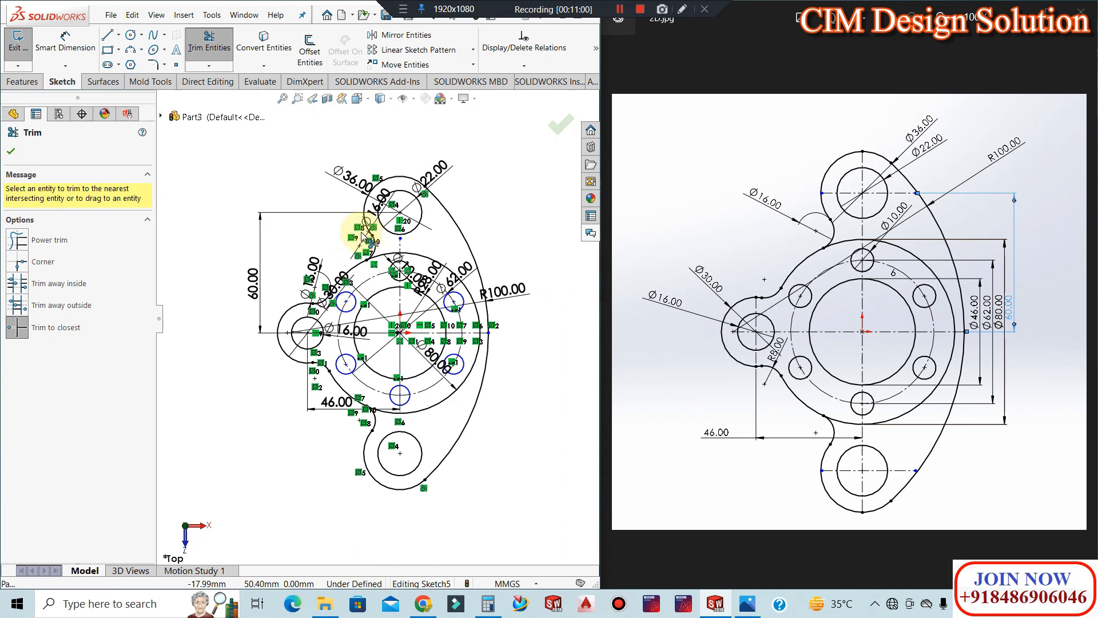
click(13, 110)
click(18, 40)
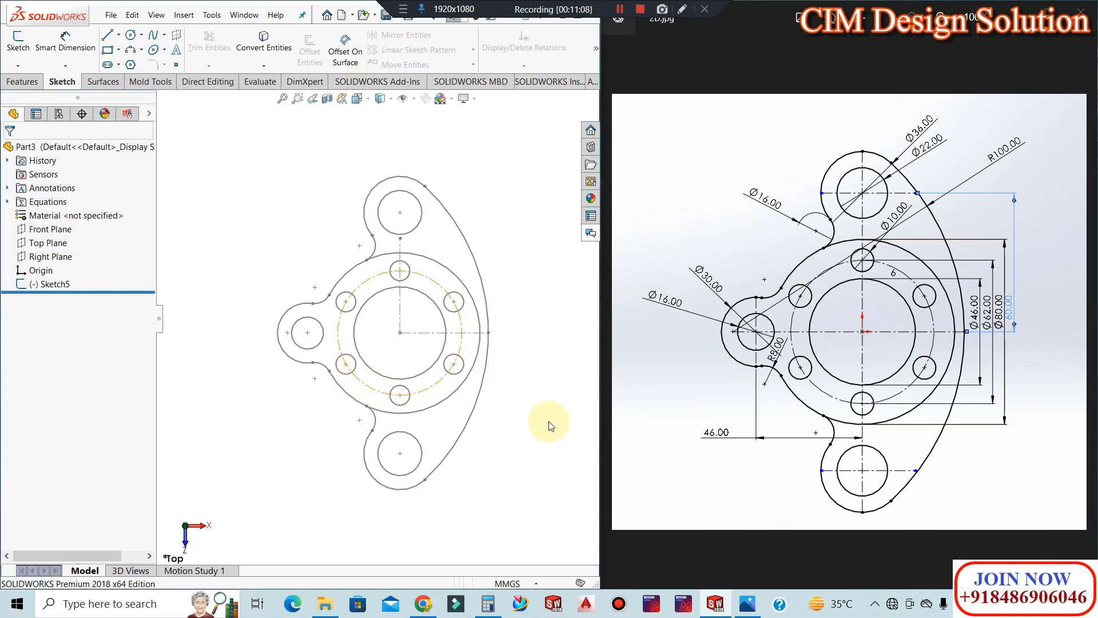
Reopen the completed flange sketch for editing and compare its dimensions and relations with the exercise drawing
right_click(53, 285)
click(61, 249)
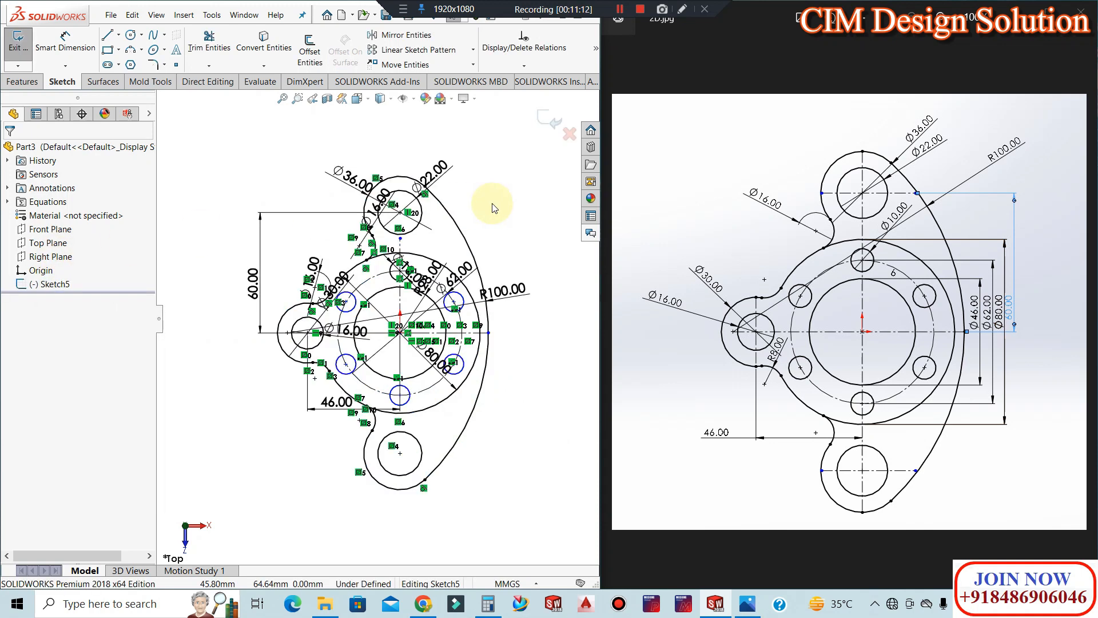
scroll(400, 283, up, 2)
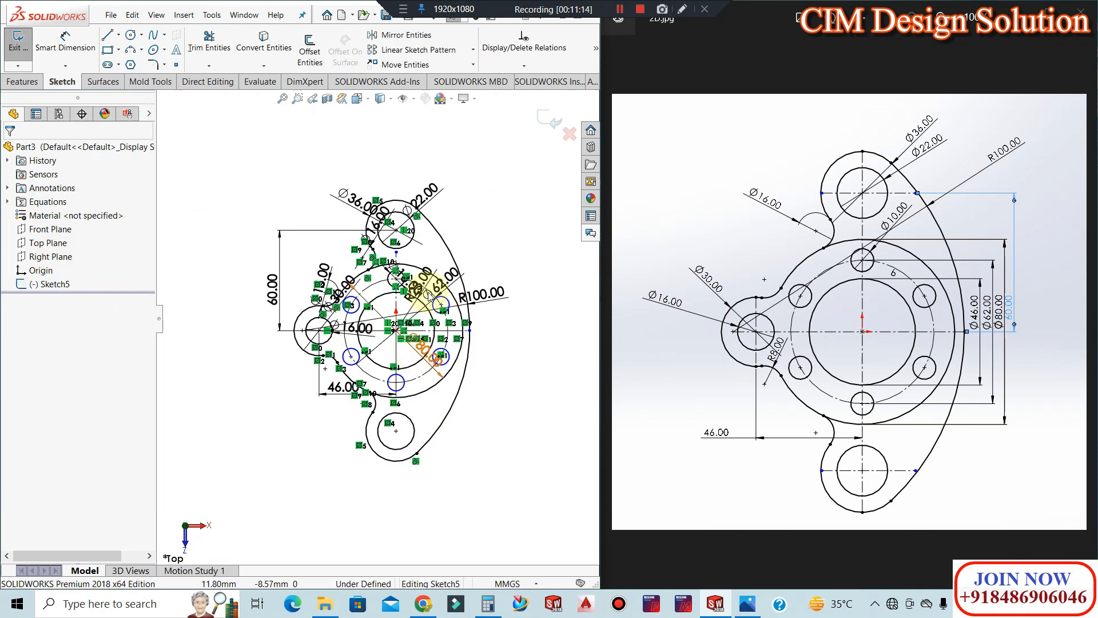
click(404, 99)
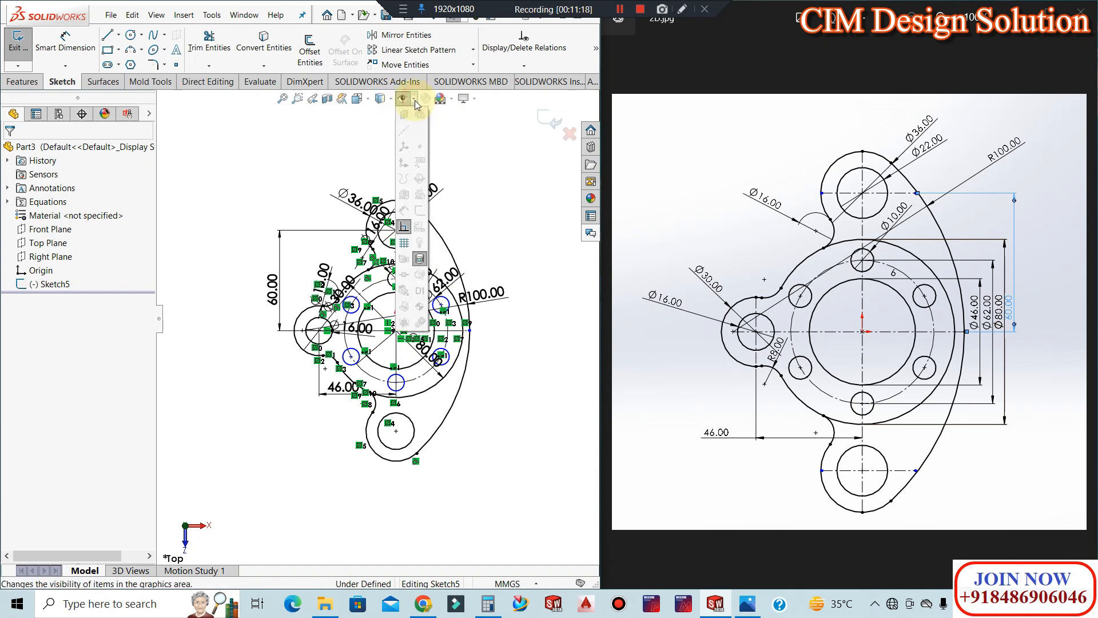
click(411, 141)
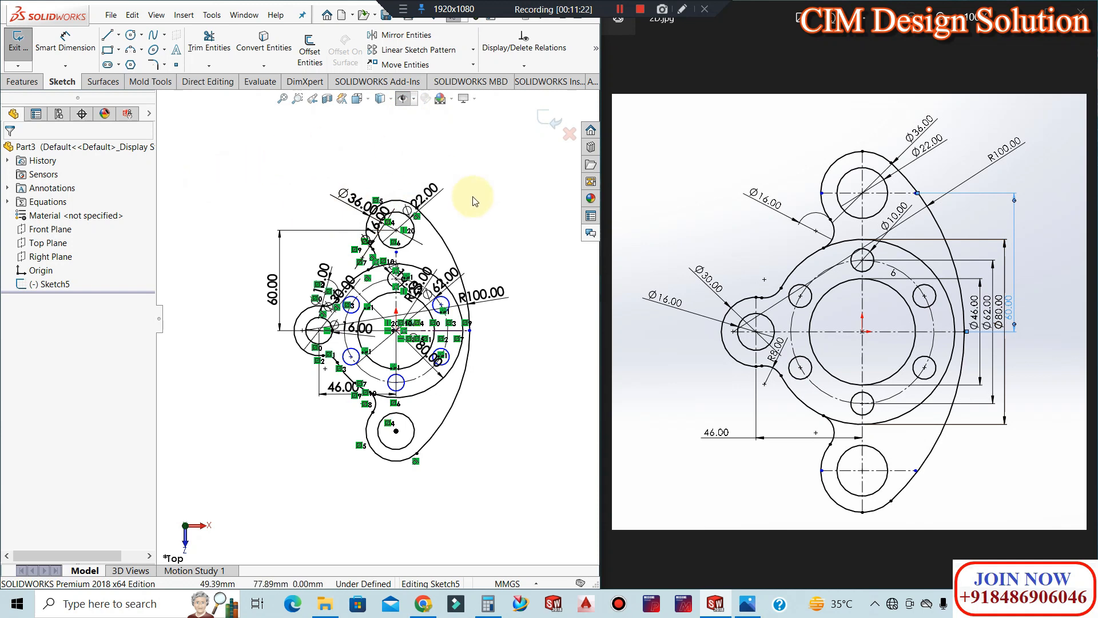
scroll(405, 315, down, 3)
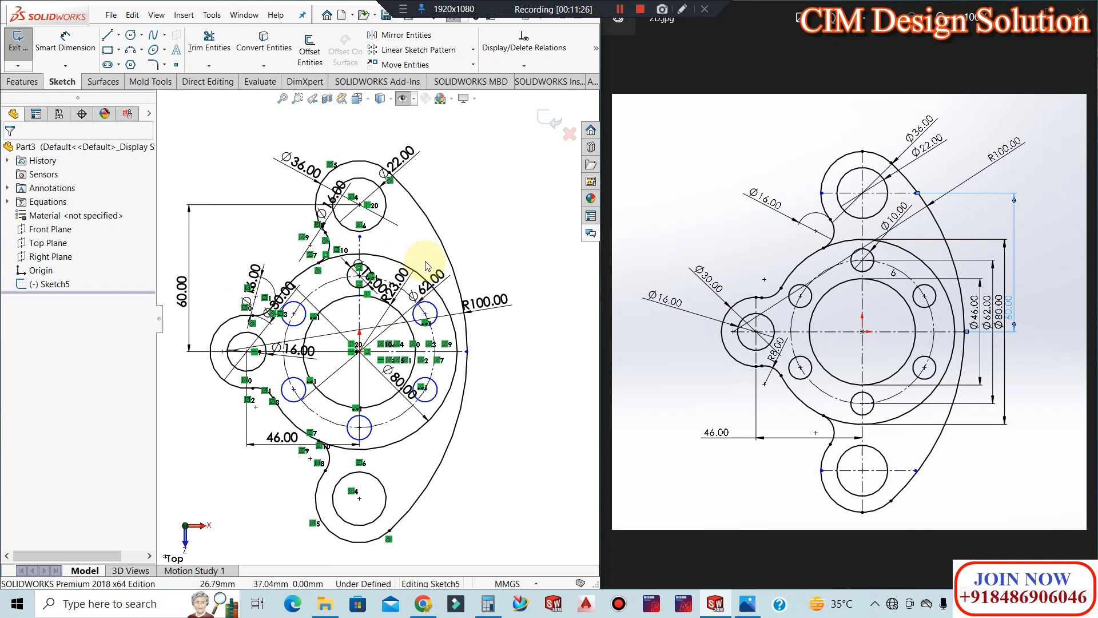
scroll(265, 403, down, 1)
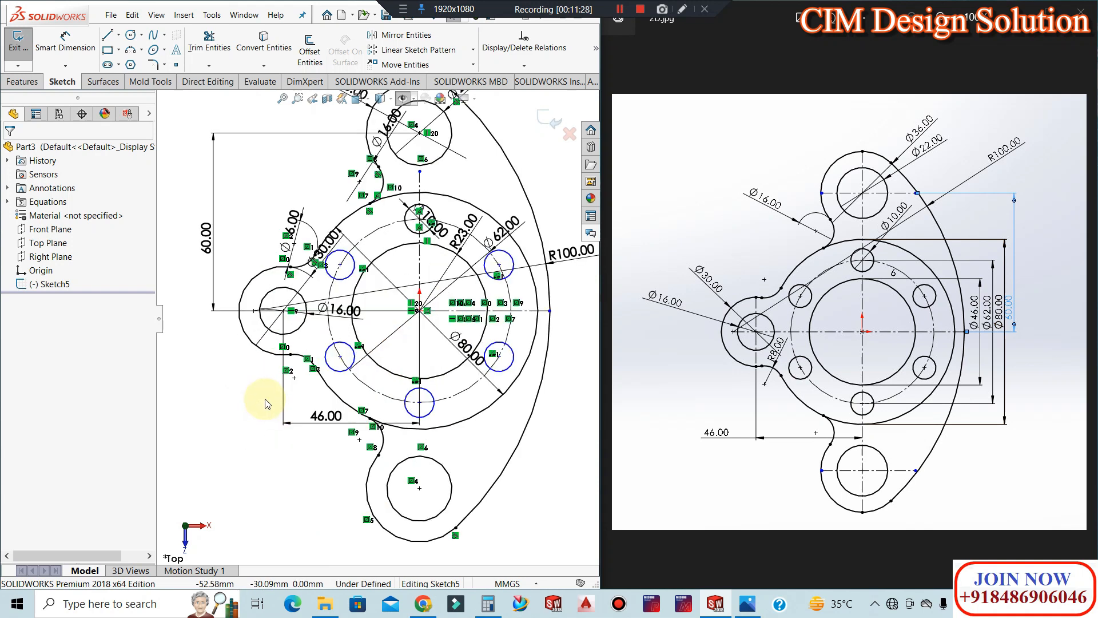
scroll(393, 368, up, 1)
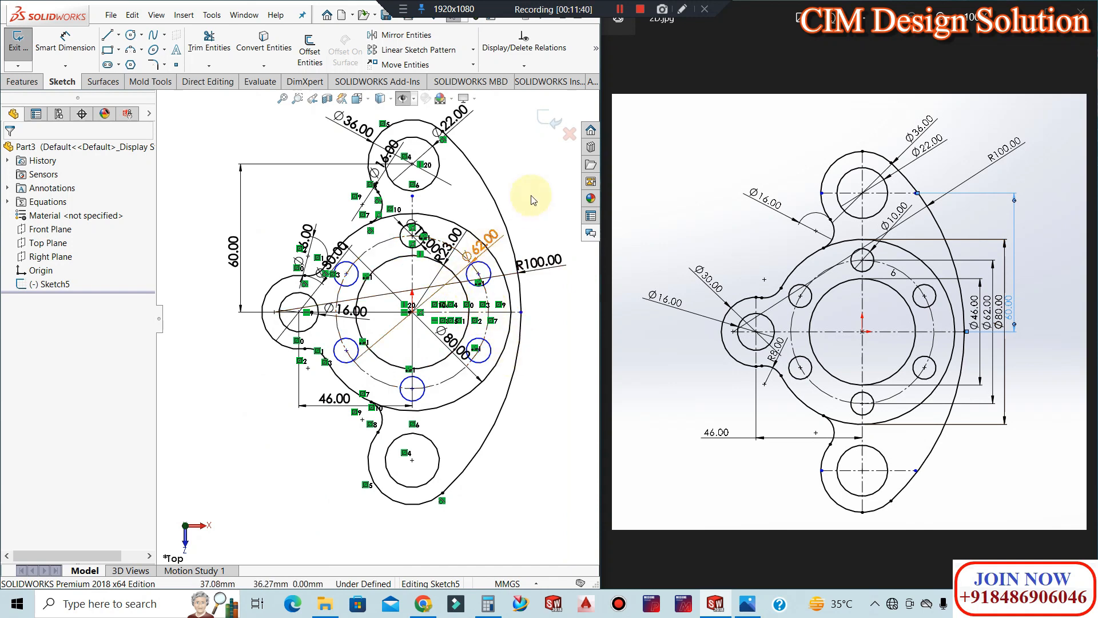
click(618, 16)
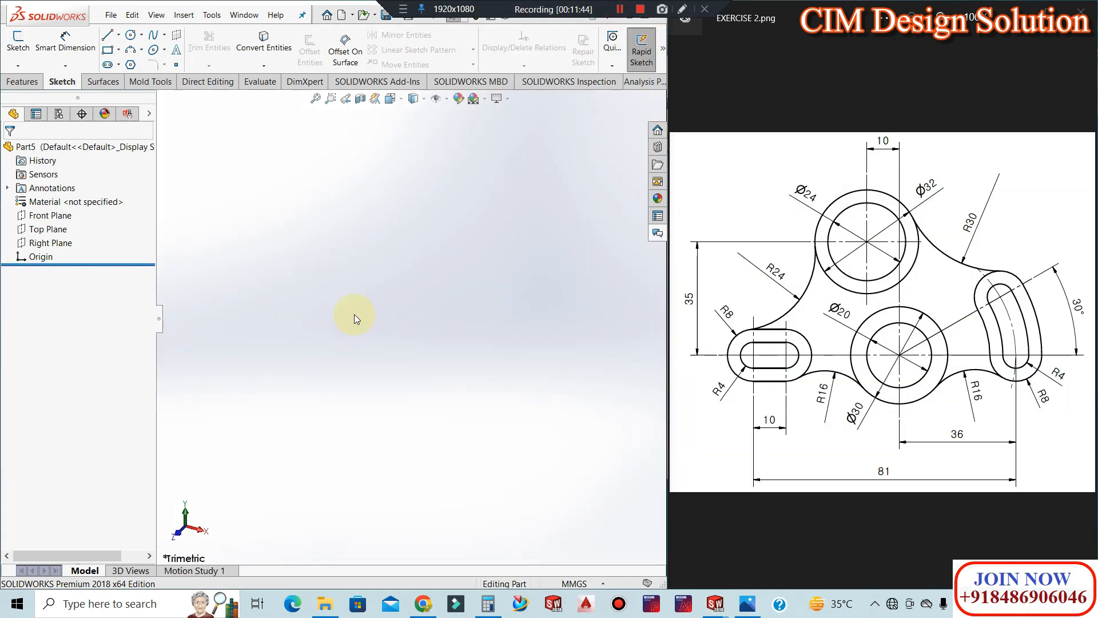
Start a sketch on the Top Plane of the new part and draw a 30 mm diameter circle centred on the origin
click(18, 40)
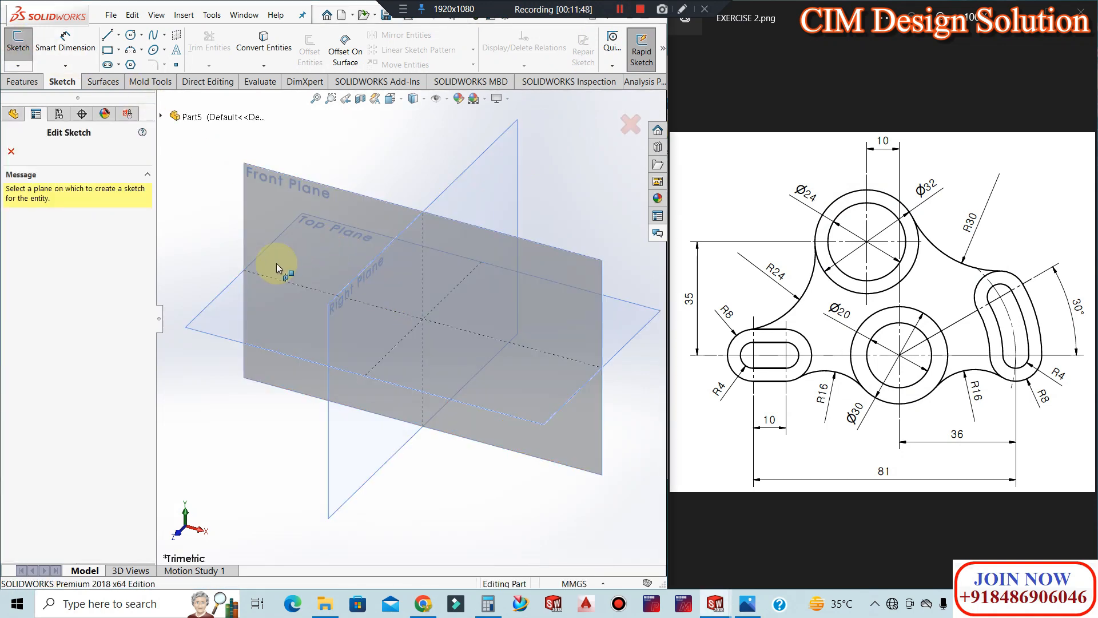
click(210, 314)
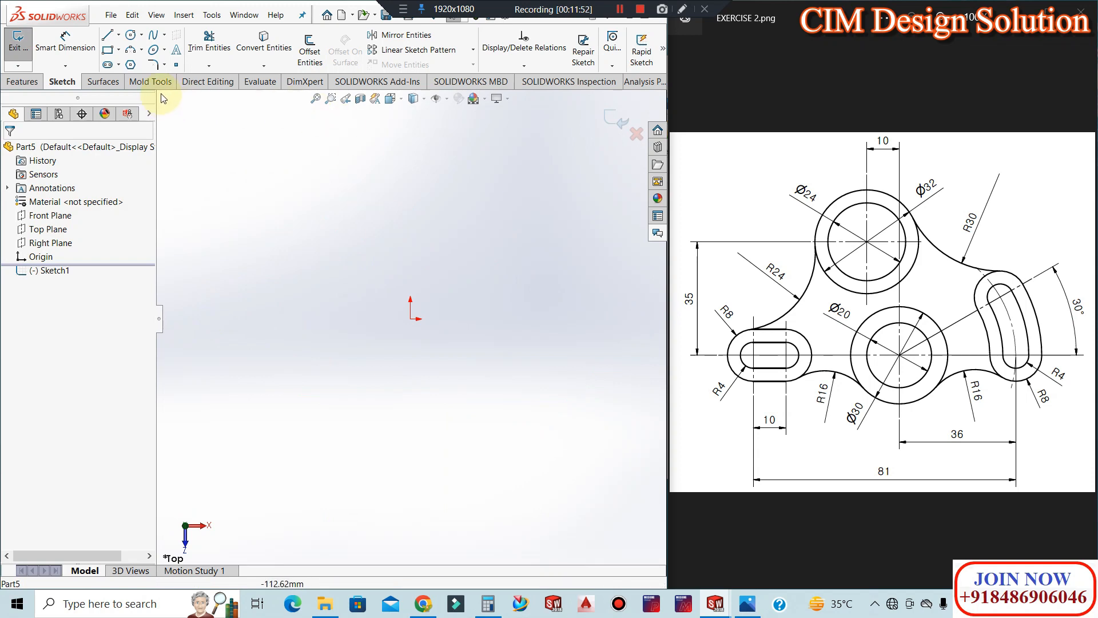
click(130, 35)
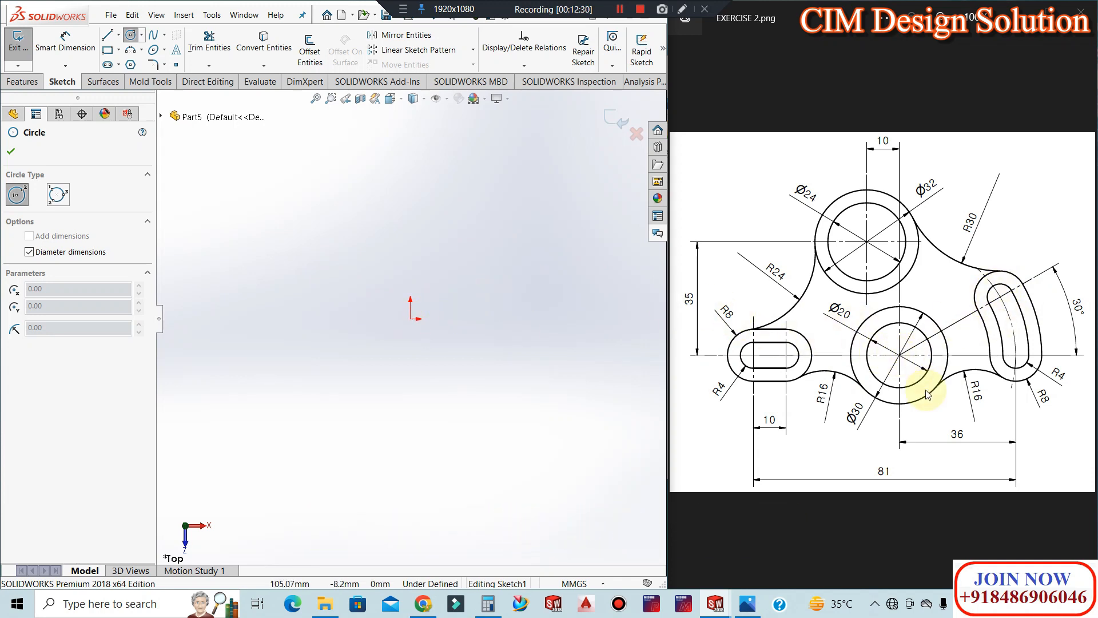
click(410, 318)
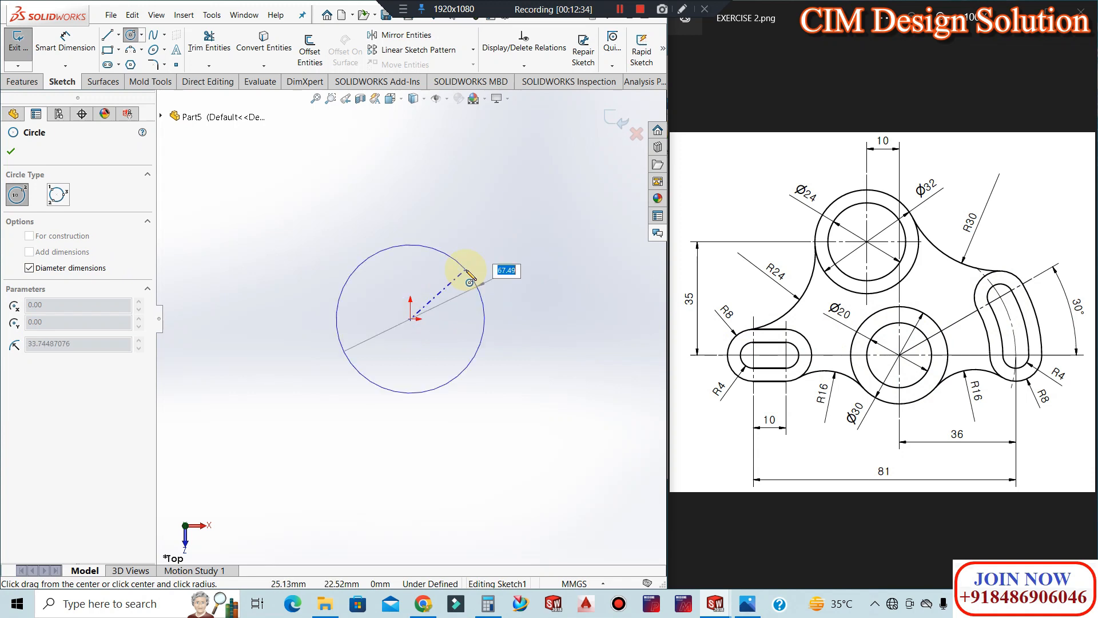
key(Return)
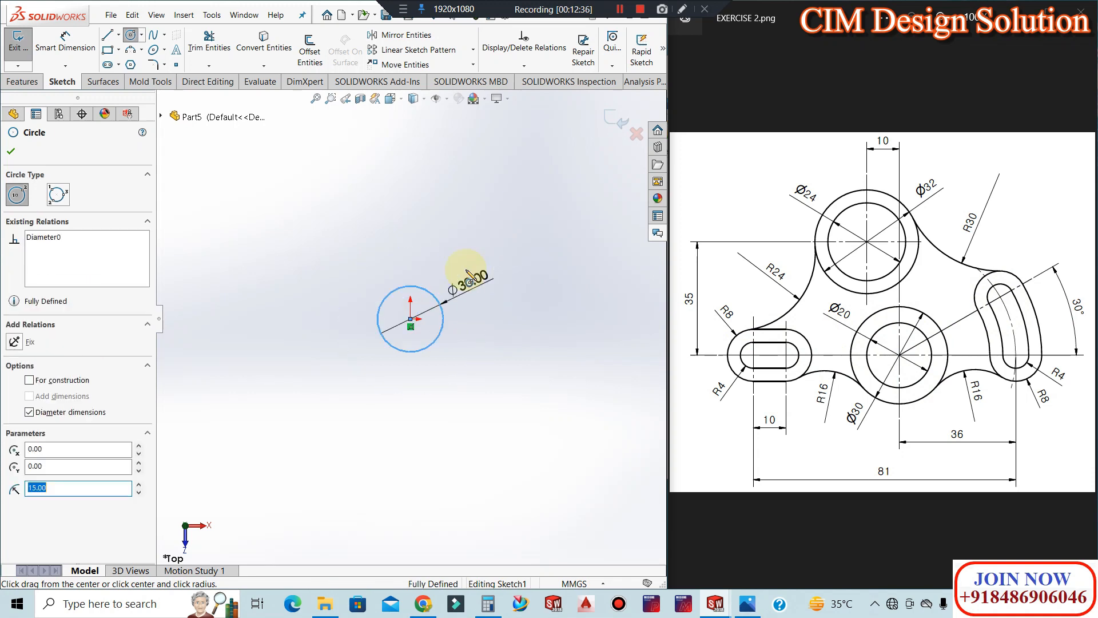
key(Escape)
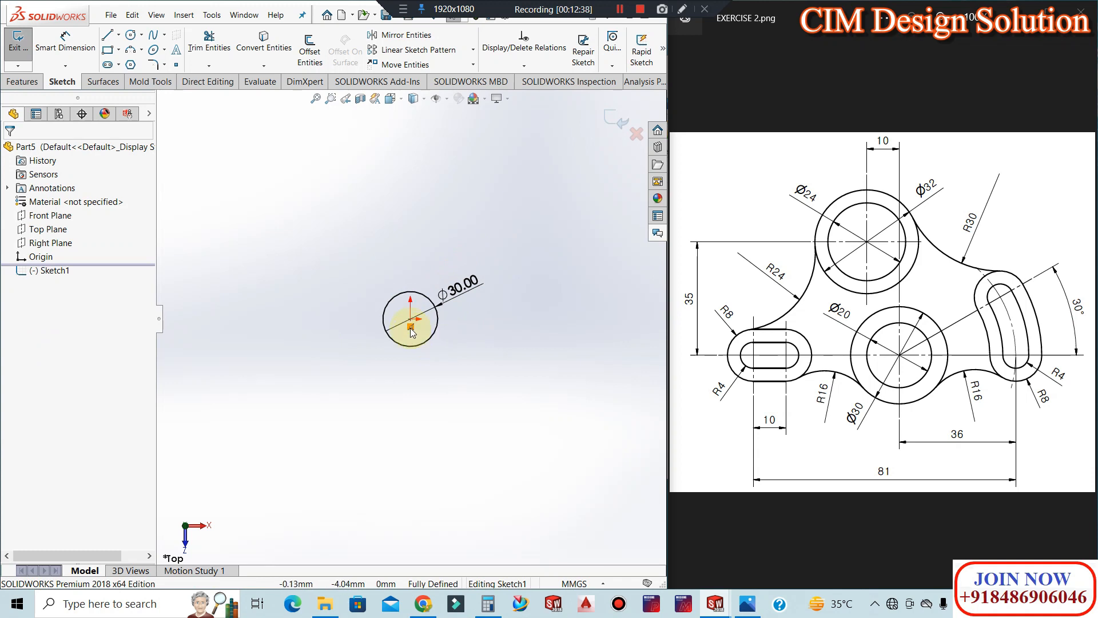
Draw a 20 mm diameter circle concentric with the 30 mm circle at the origin
scroll(412, 329, down, 2)
scroll(413, 324, down, 2)
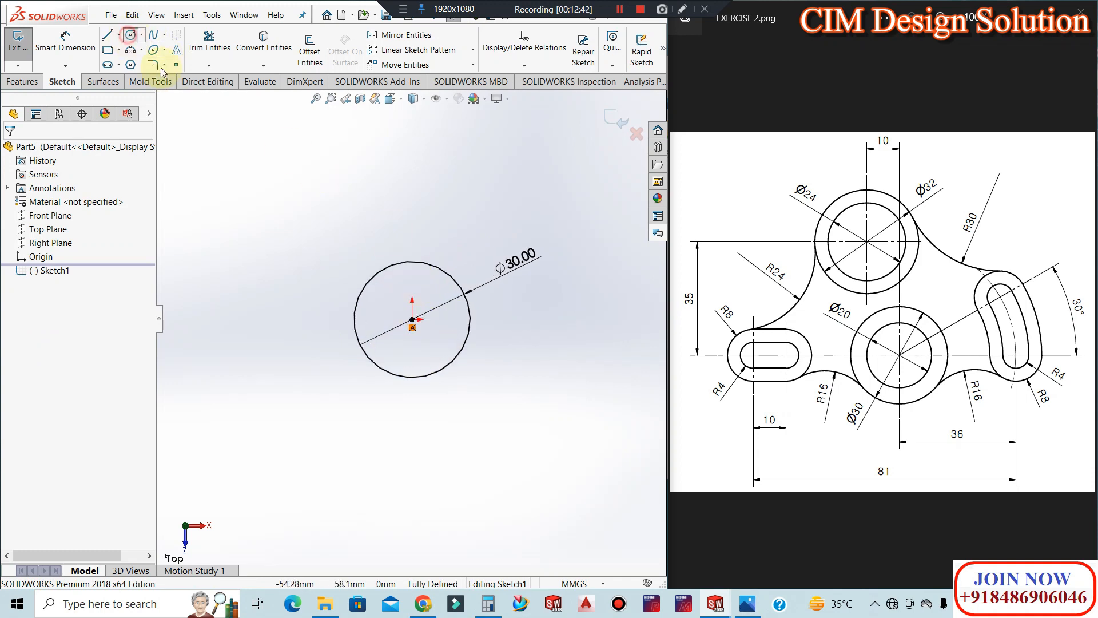
click(130, 35)
click(412, 319)
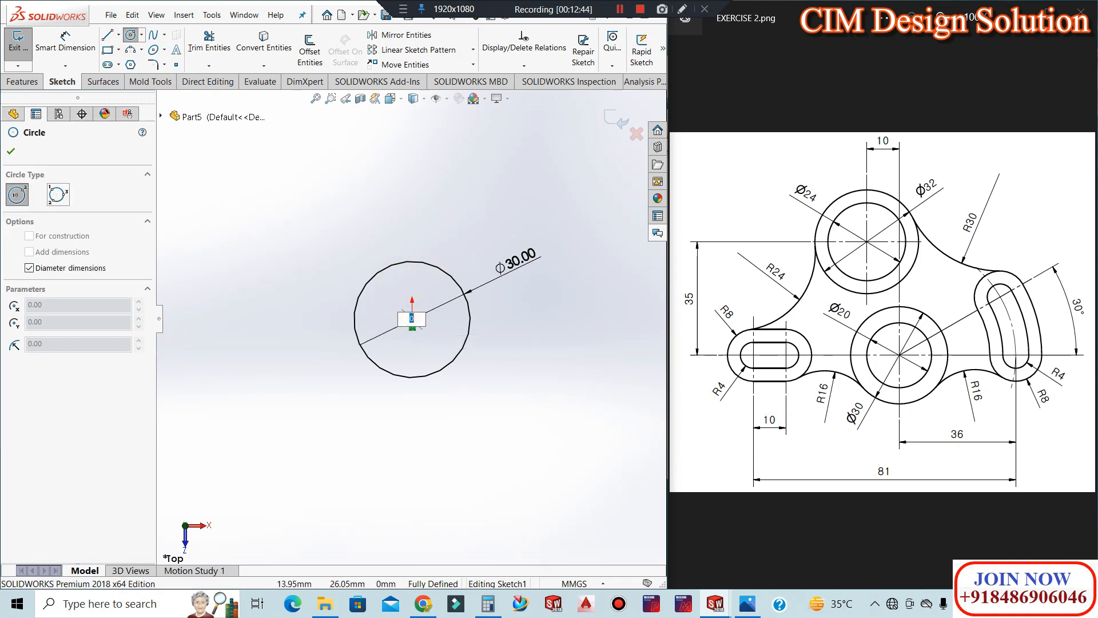
text(20)
key(Return)
key(Escape)
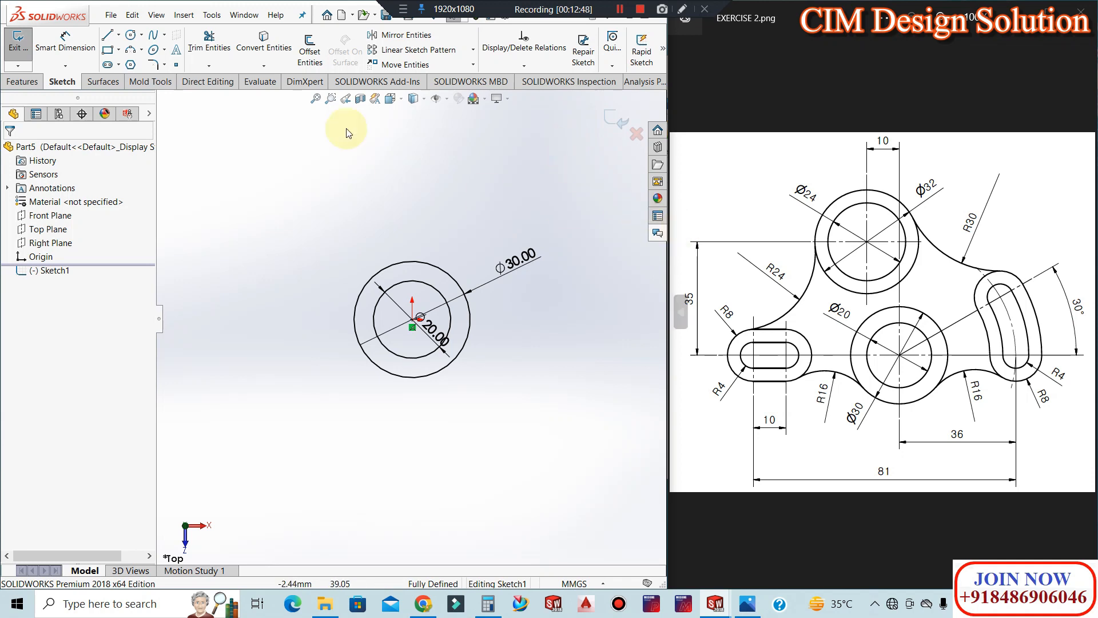
Draw two concentric circles of 32 mm and 24 mm diameter above and to the left of the origin circles
click(130, 35)
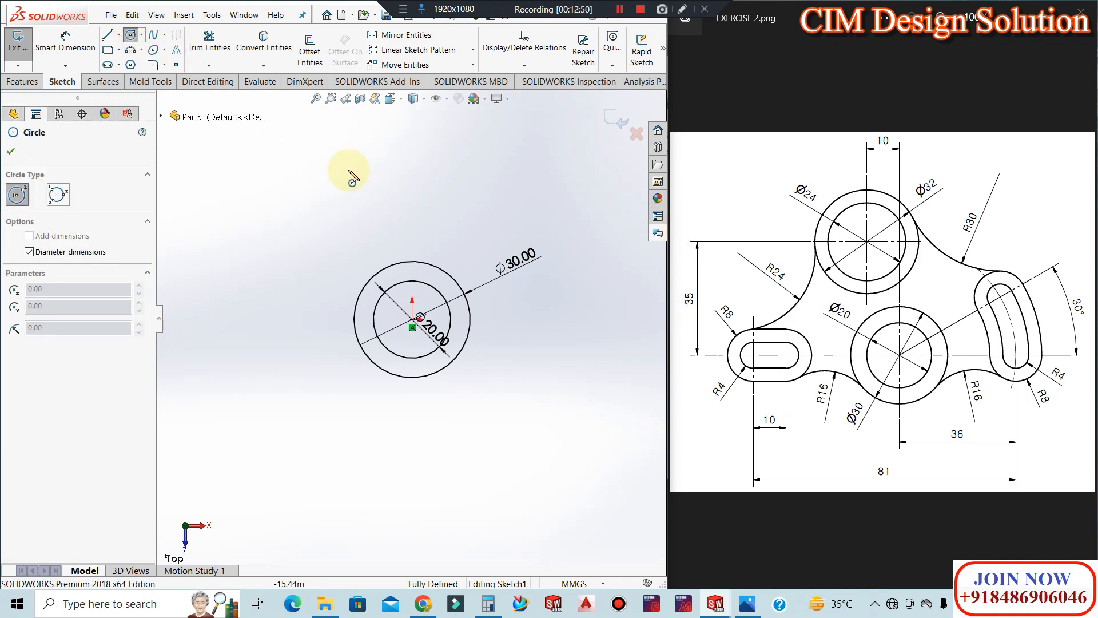
click(333, 170)
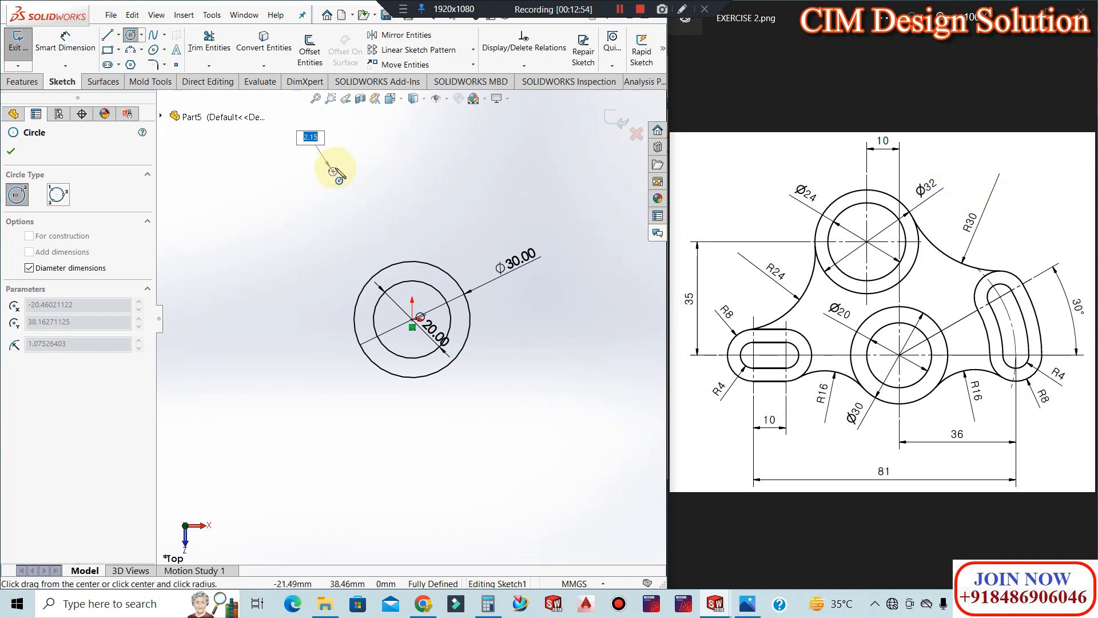
key(Return)
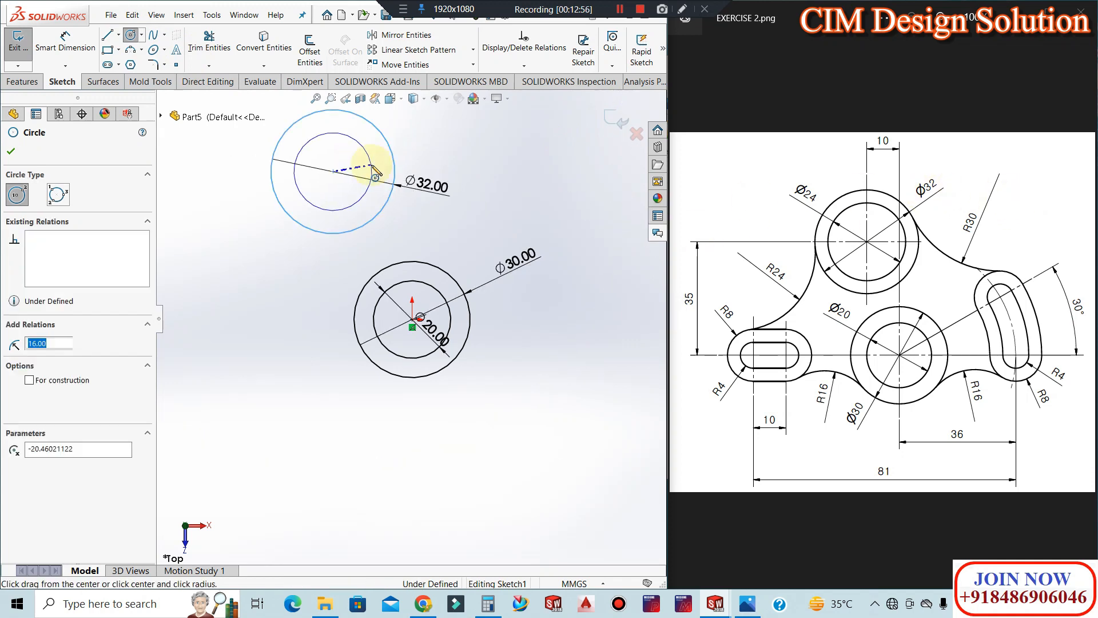
click(333, 171)
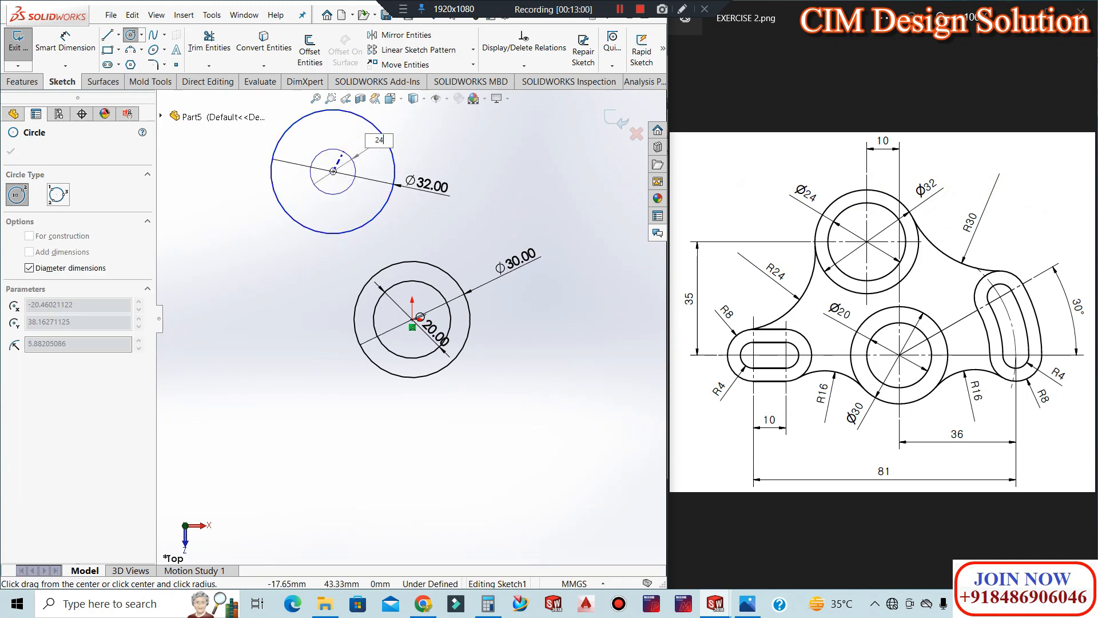
text(24)
key(Return)
key(Escape)
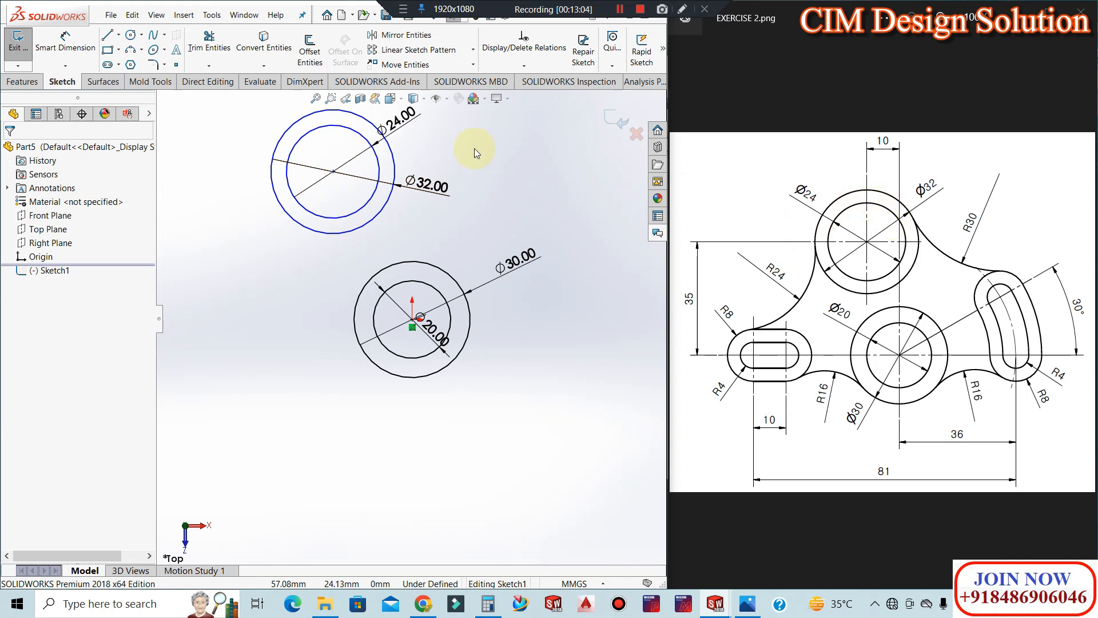
click(65, 41)
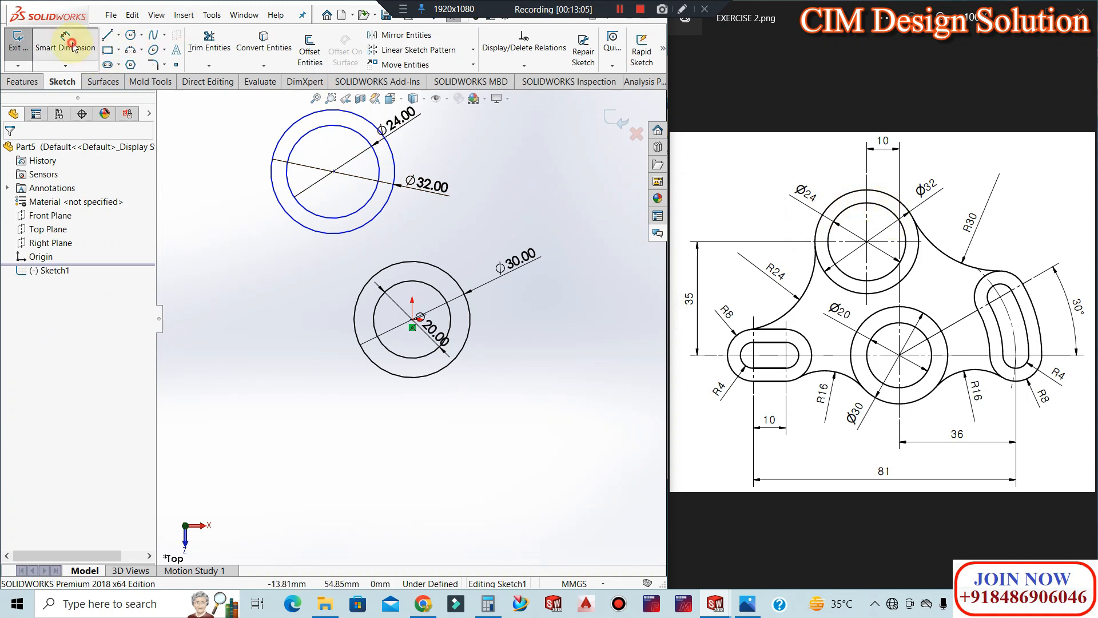
click(334, 171)
click(413, 319)
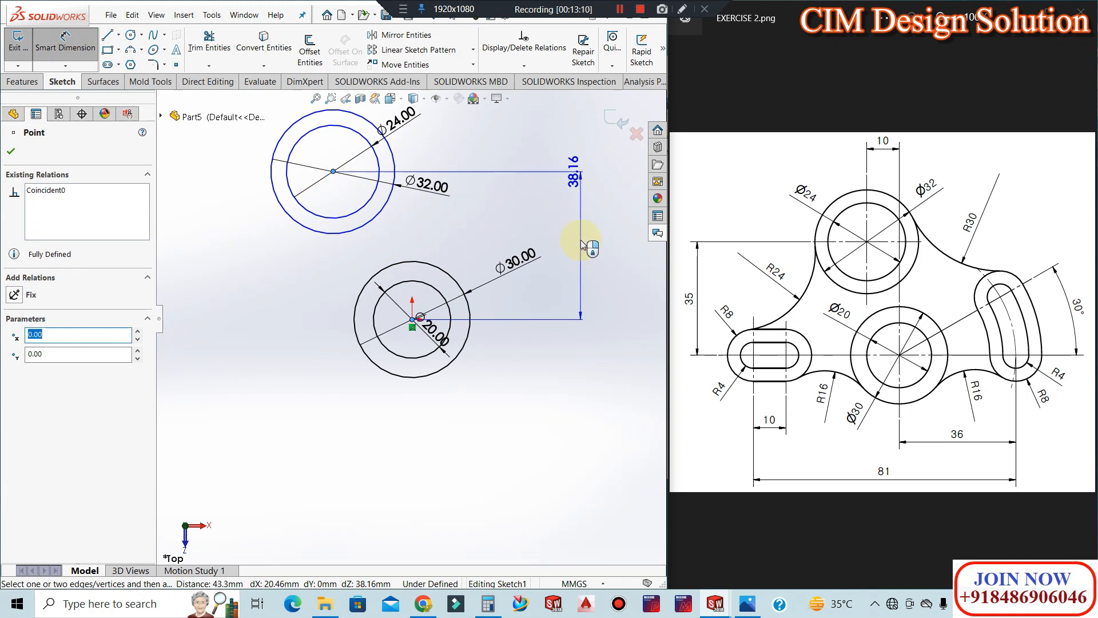
key(Escape)
Dimension the vertical distance between the upper circles' centre and the origin as 35 mm
click(65, 66)
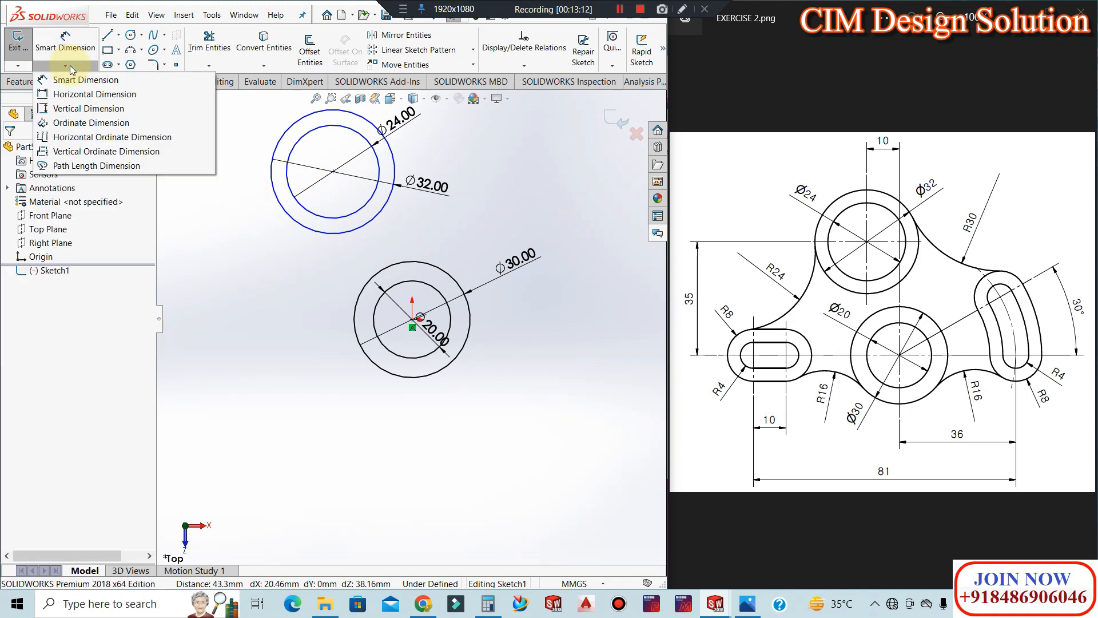
click(85, 80)
click(333, 171)
click(412, 318)
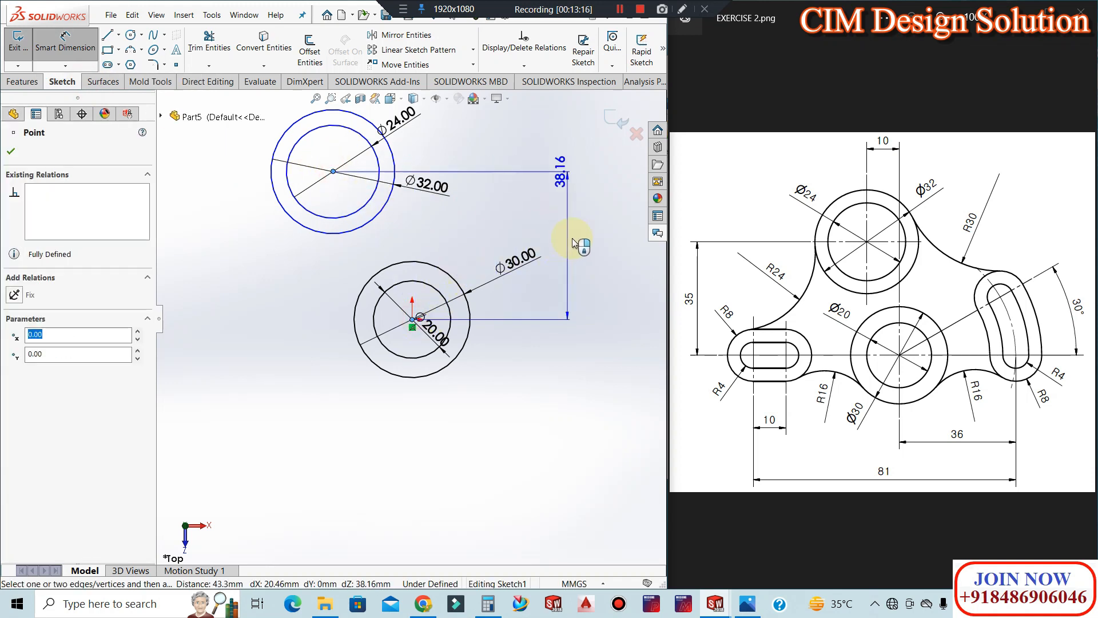
click(571, 241)
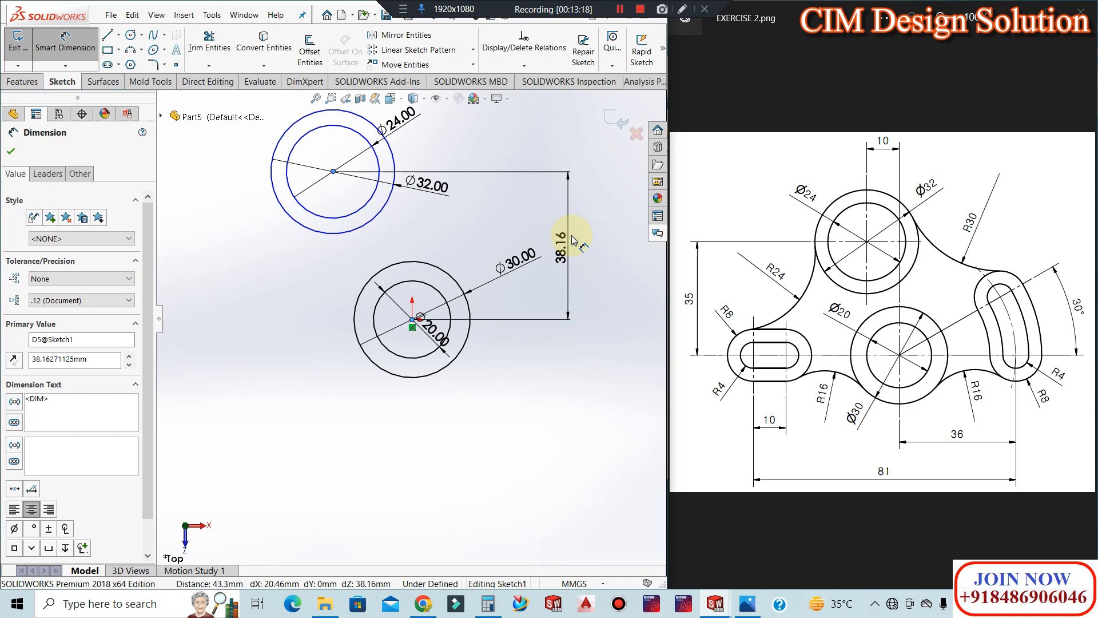
text(35)
key(Return)
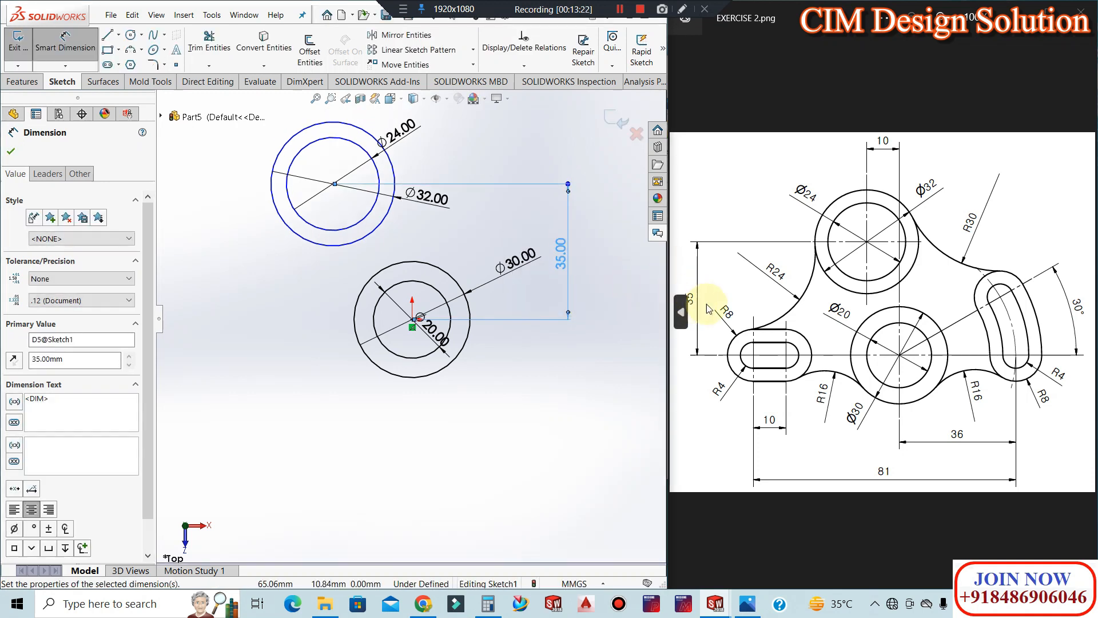
click(334, 185)
click(411, 318)
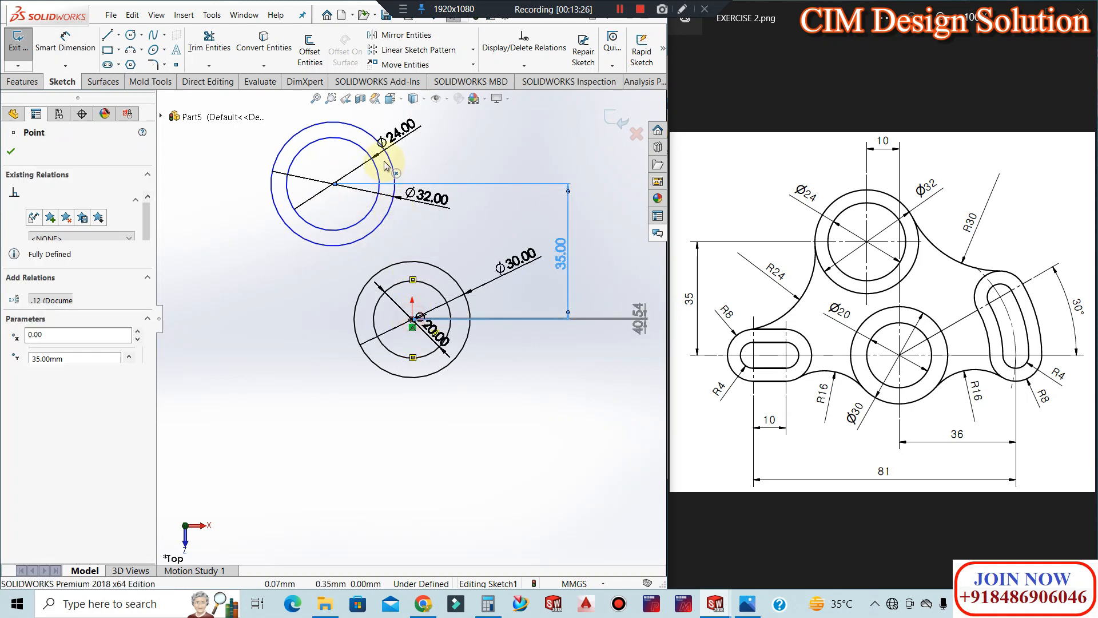
key(Escape)
Dimension the horizontal distance between the upper circles' centre and the origin as 10 mm
click(65, 42)
click(334, 184)
click(411, 320)
click(333, 184)
click(373, 117)
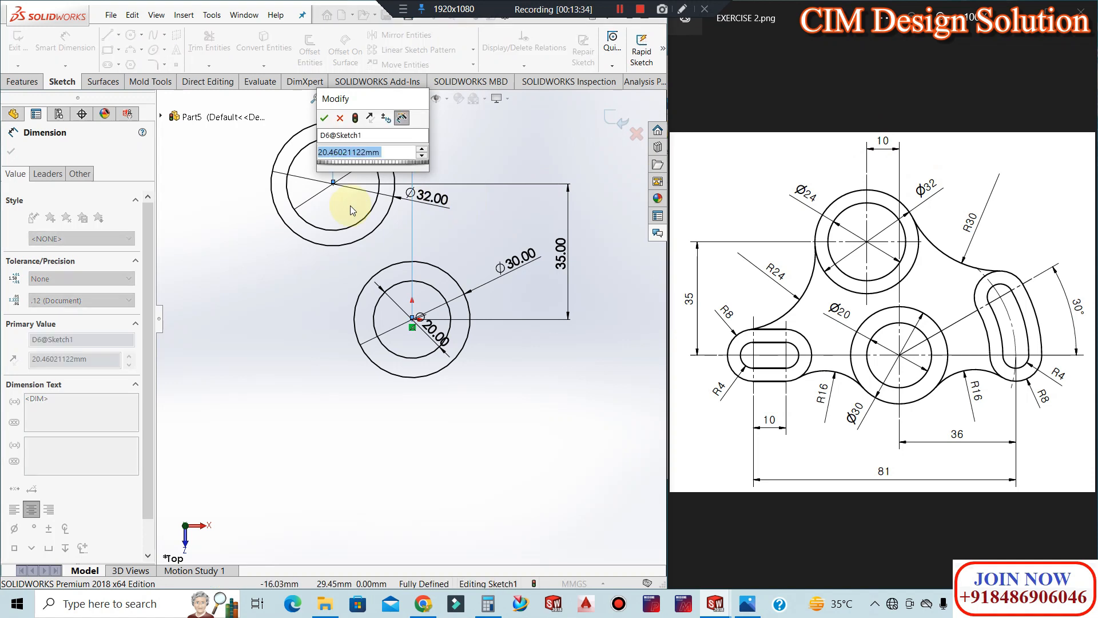
text(10)
key(Return)
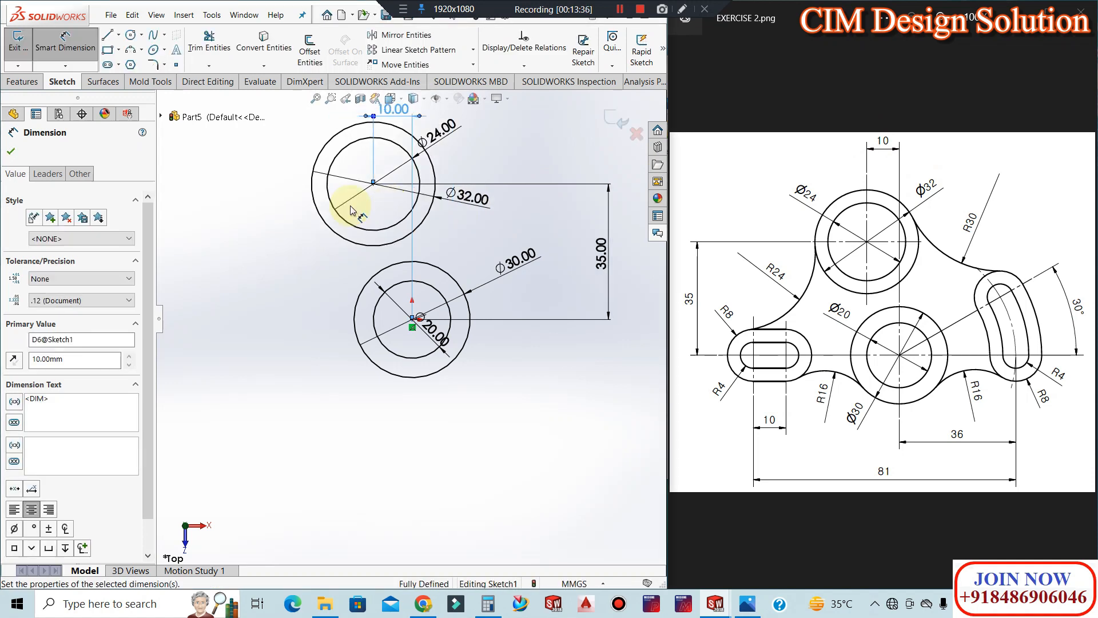
click(530, 216)
key(Escape)
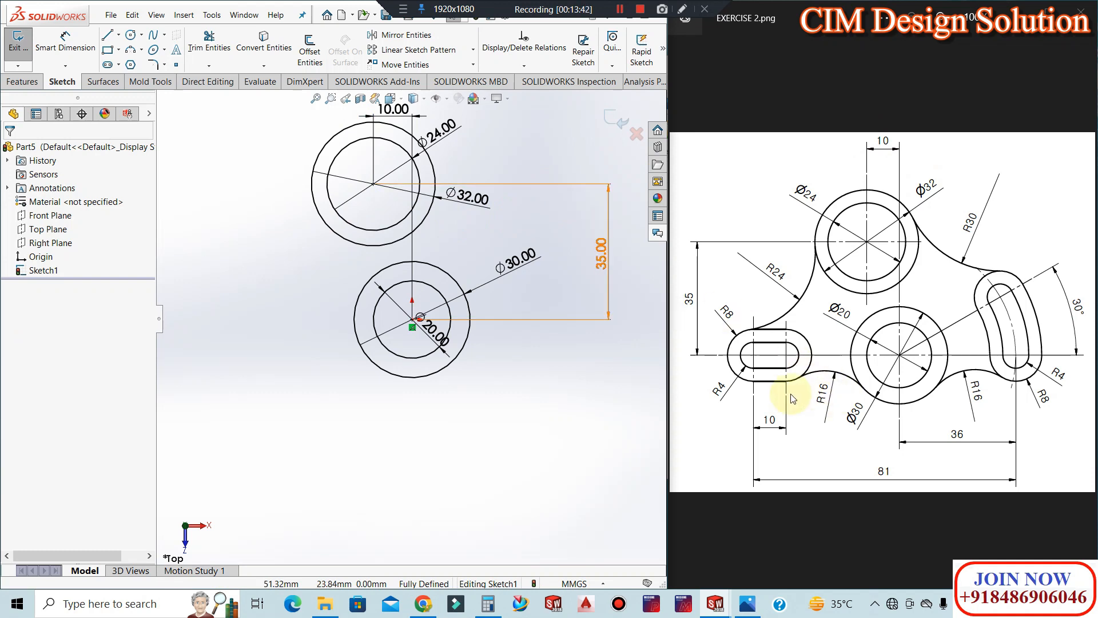
Draw a horizontal straight slot left of the origin circles and level with the origin, 10 mm between centres and 16 mm wide
click(108, 65)
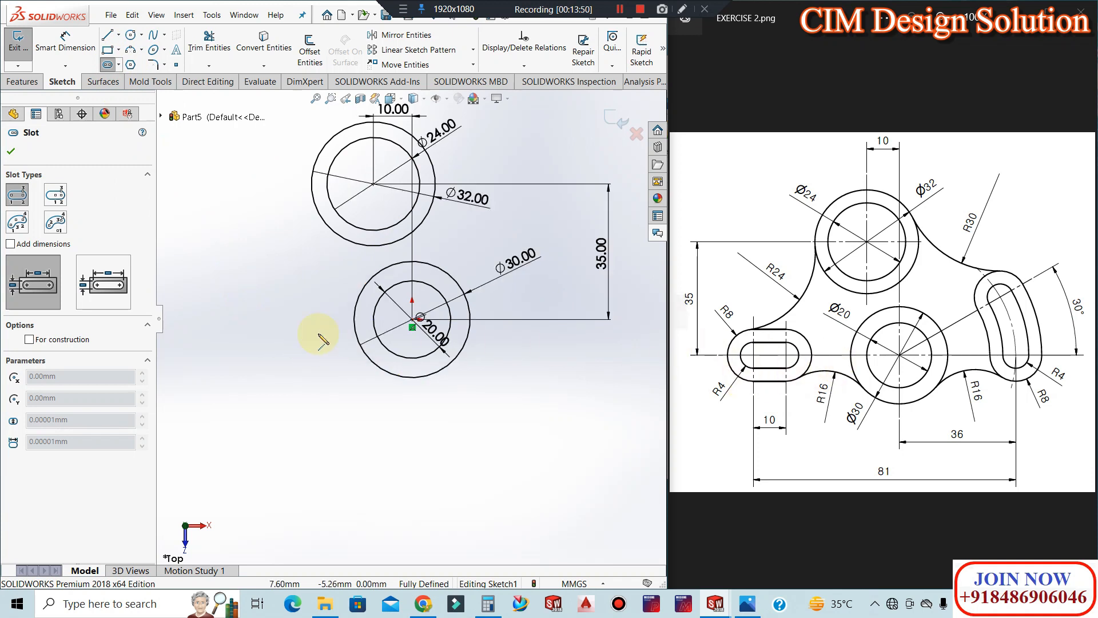
click(207, 319)
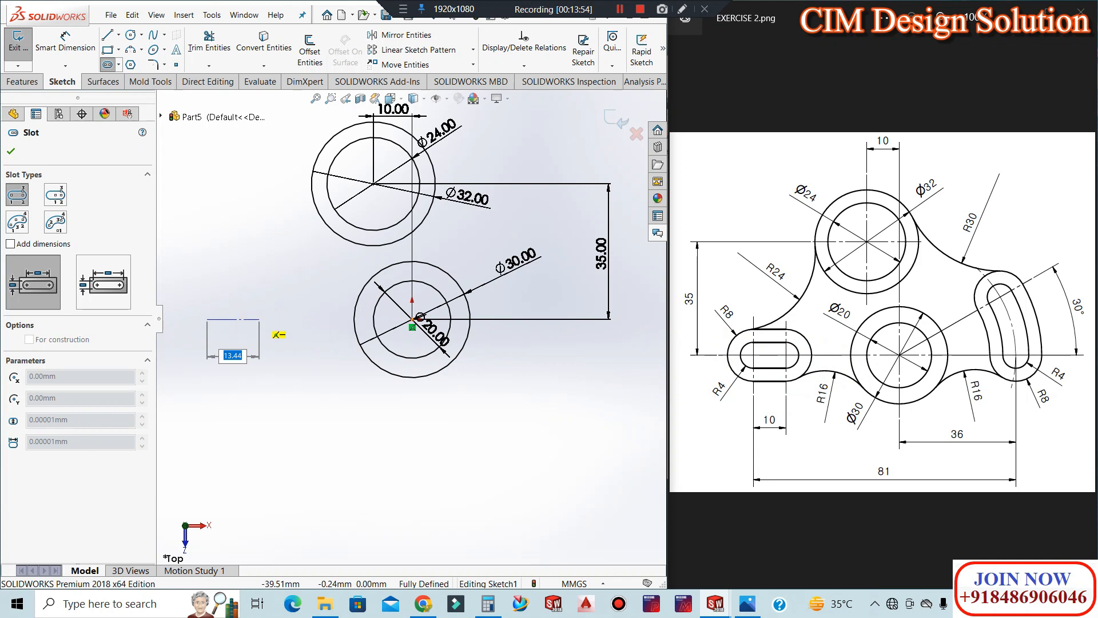
key(Return)
click(259, 316)
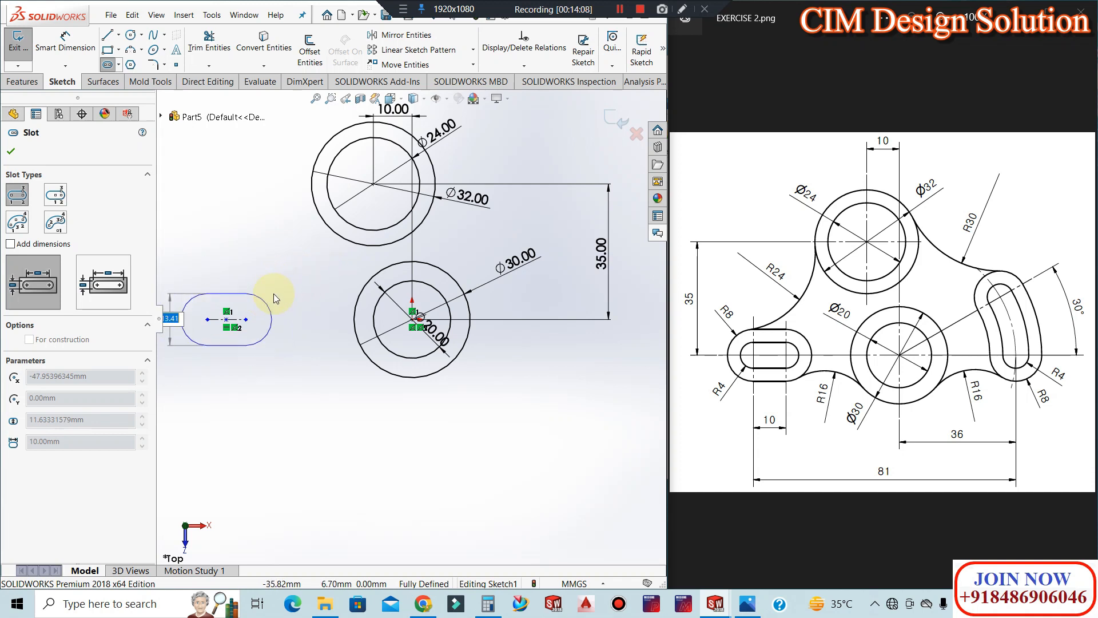
key(Return)
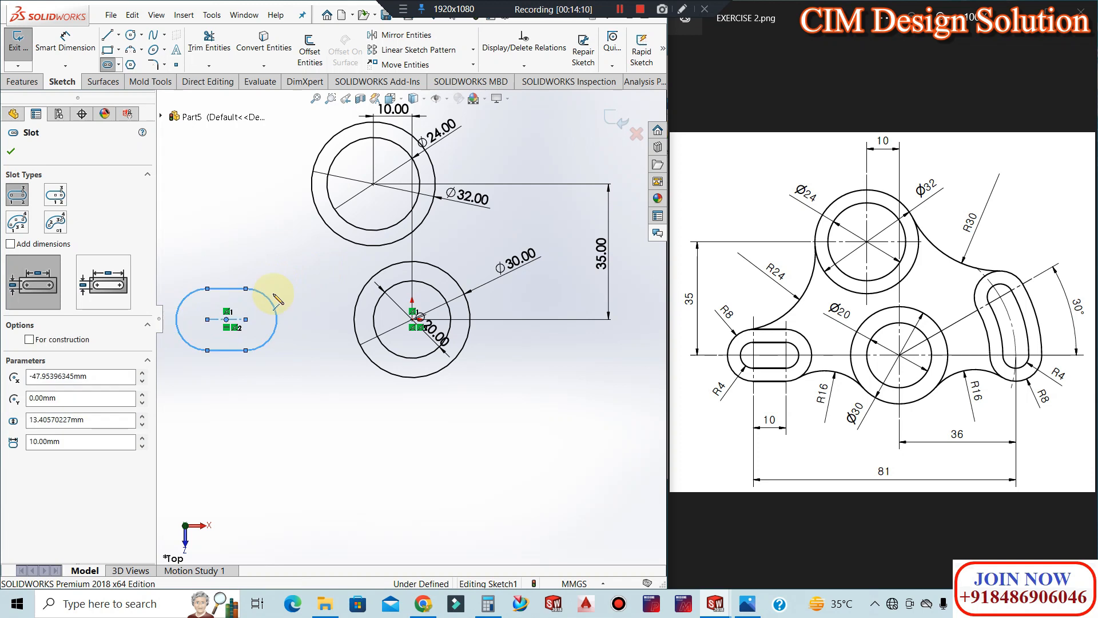
key(Escape)
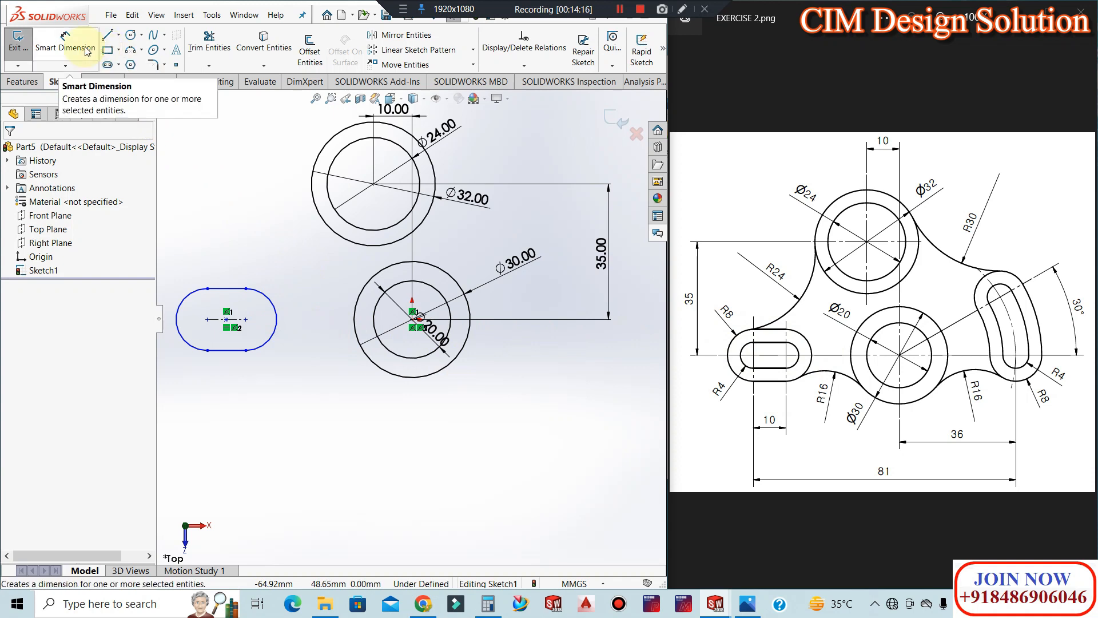
Draw an 8 mm wide inner slot on the same two end centres as the outer slot
click(107, 65)
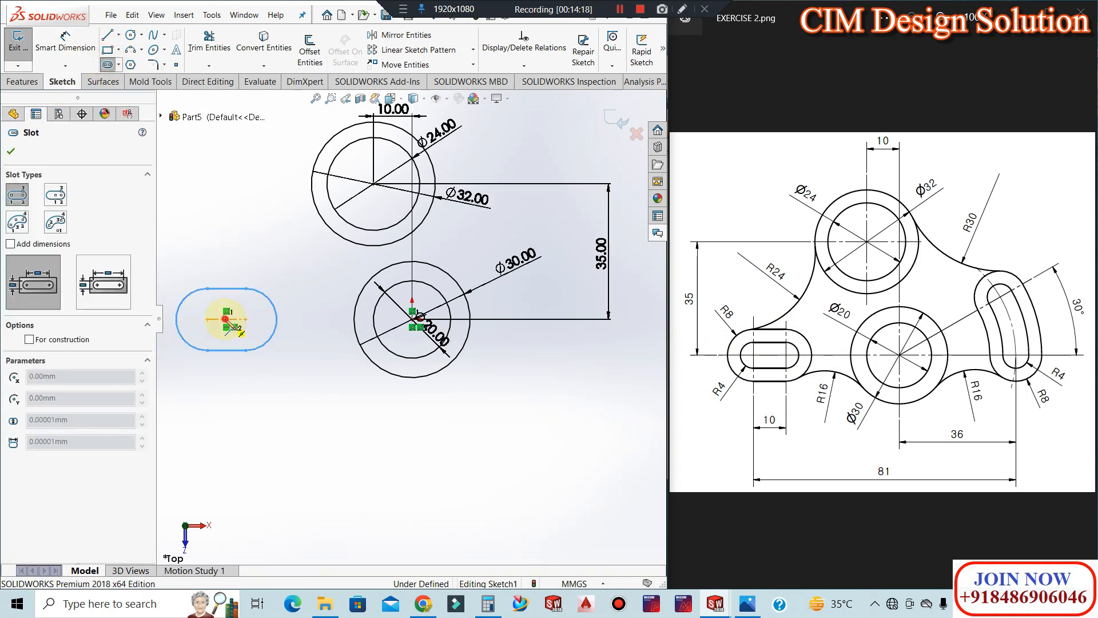
click(264, 327)
click(108, 65)
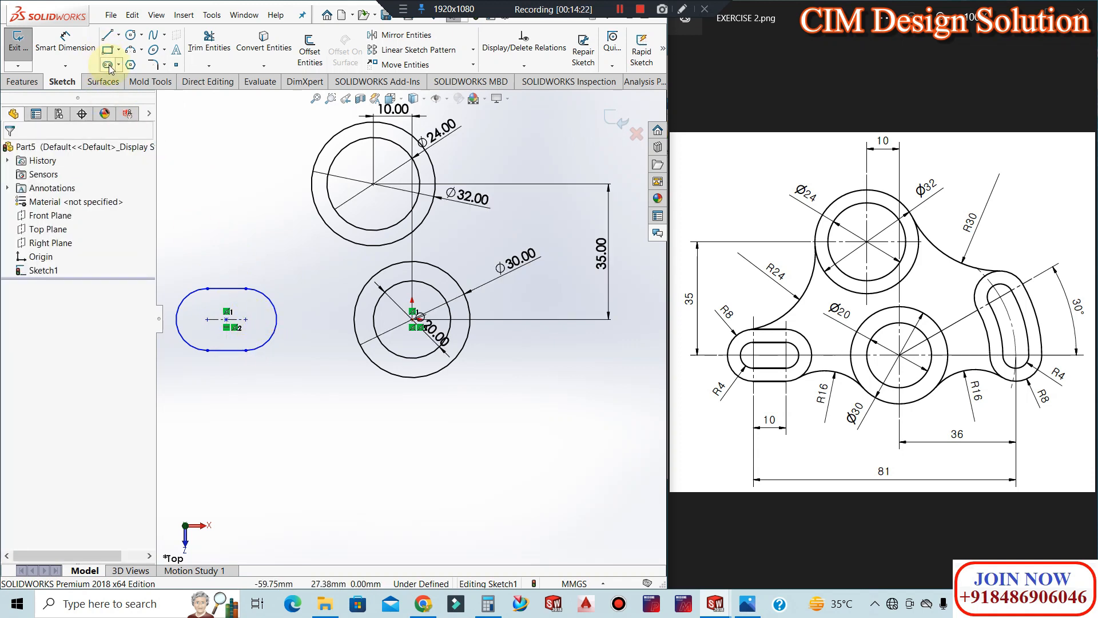
click(245, 320)
click(260, 322)
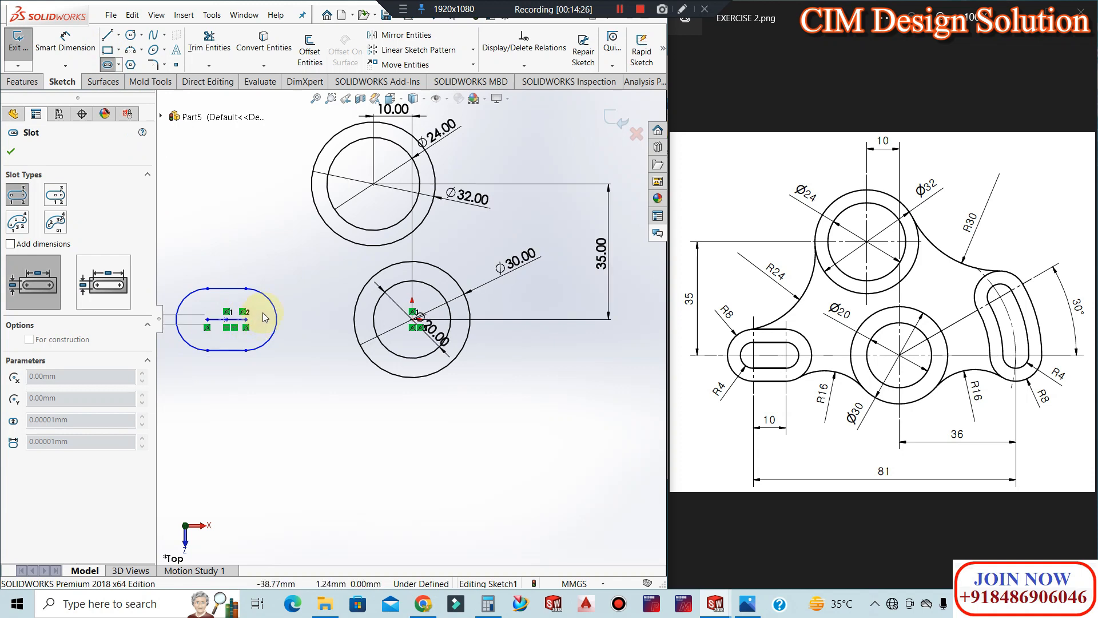
click(263, 323)
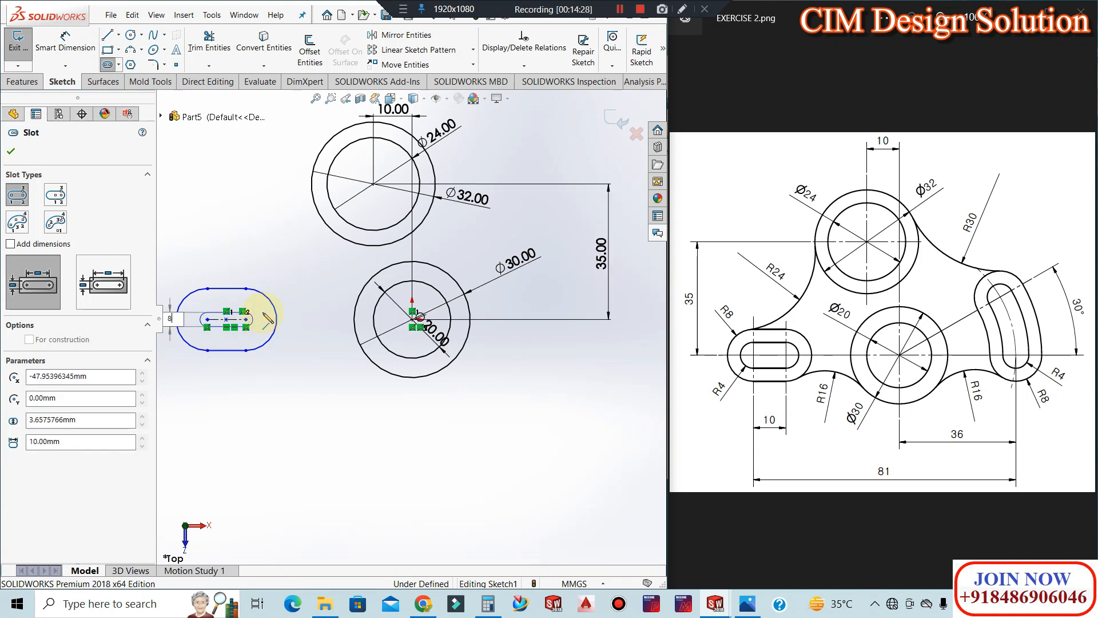
key(Escape)
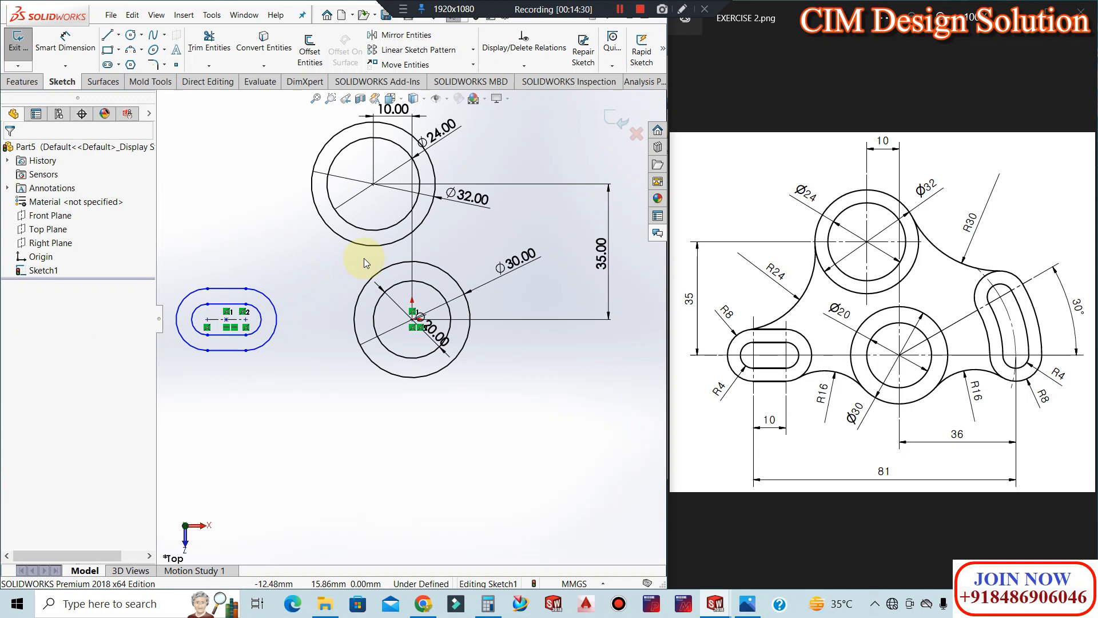
Dimension the distance between the slot's two end centres as 10 mm
click(65, 42)
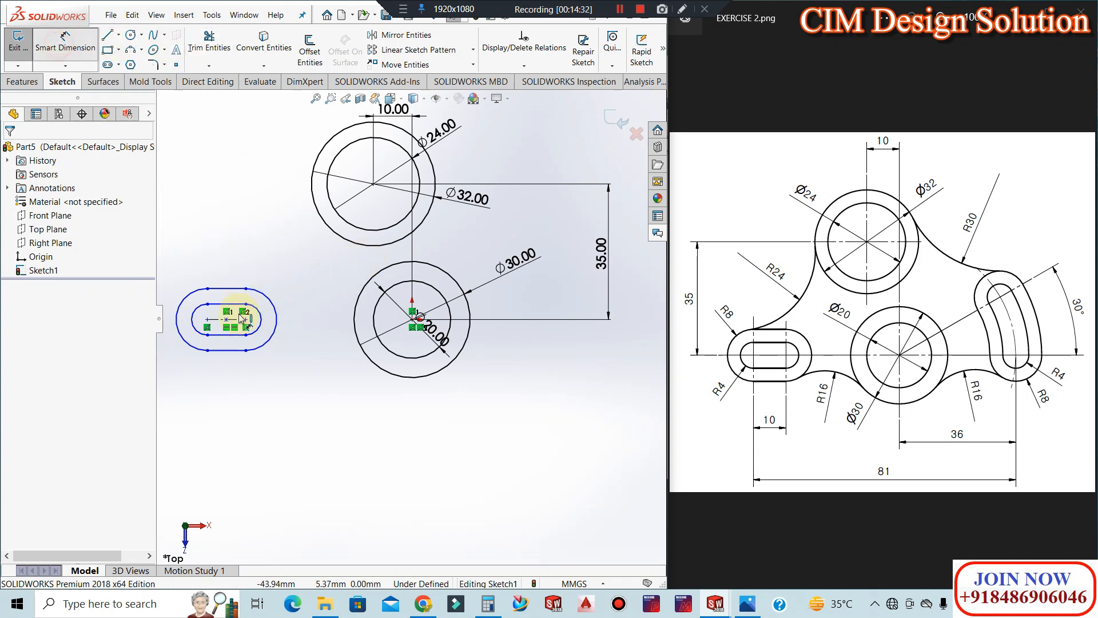
key(Escape)
click(271, 332)
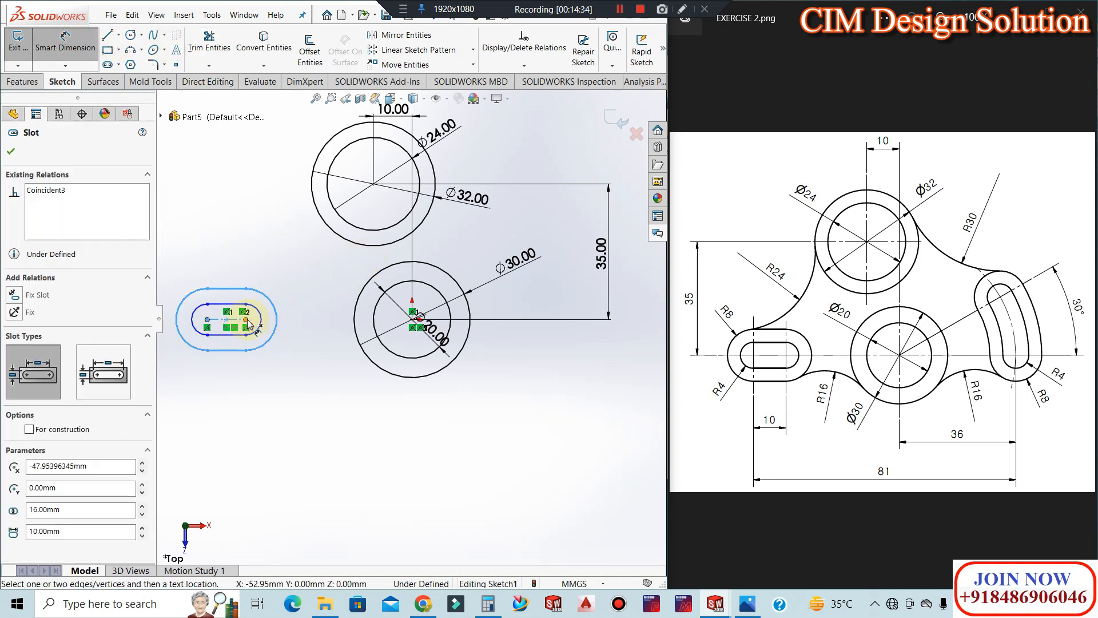
click(225, 379)
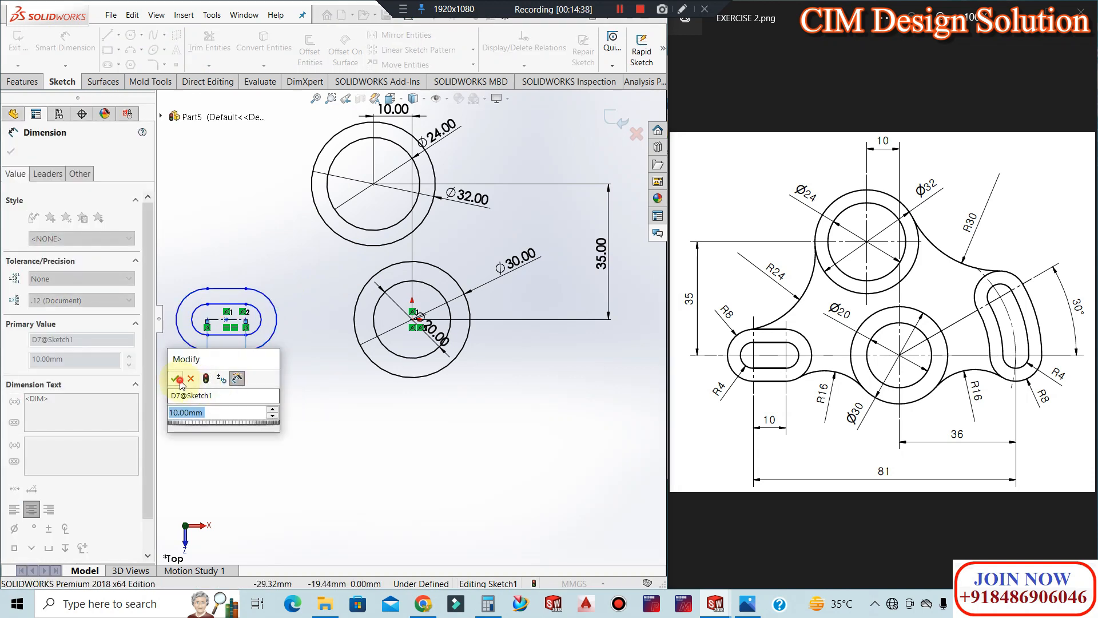
click(176, 379)
key(Escape)
click(79, 52)
click(276, 320)
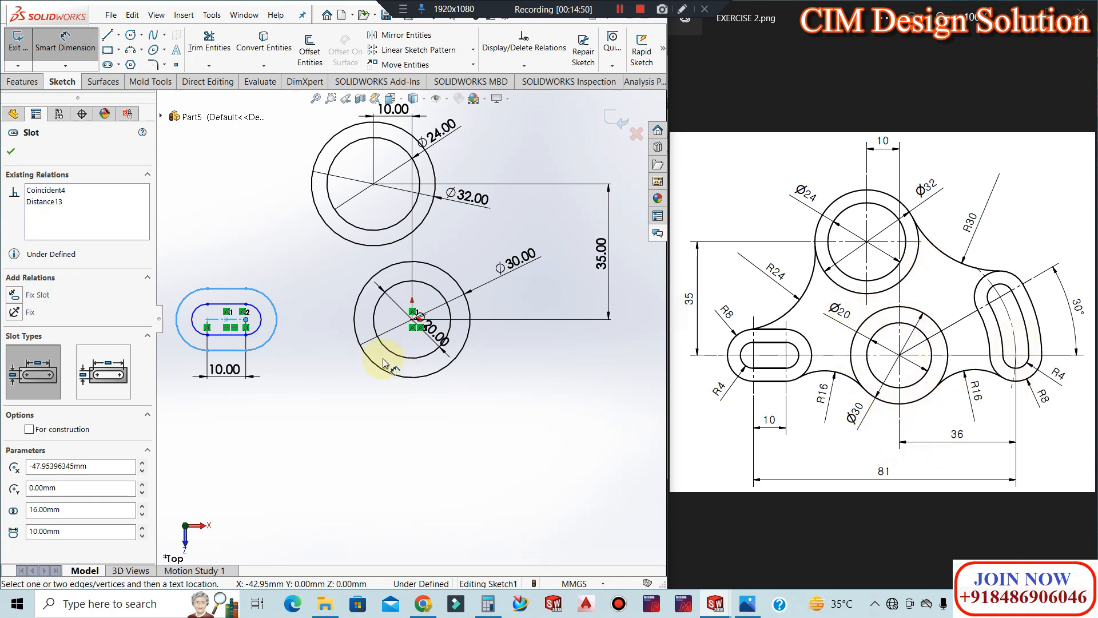
click(412, 320)
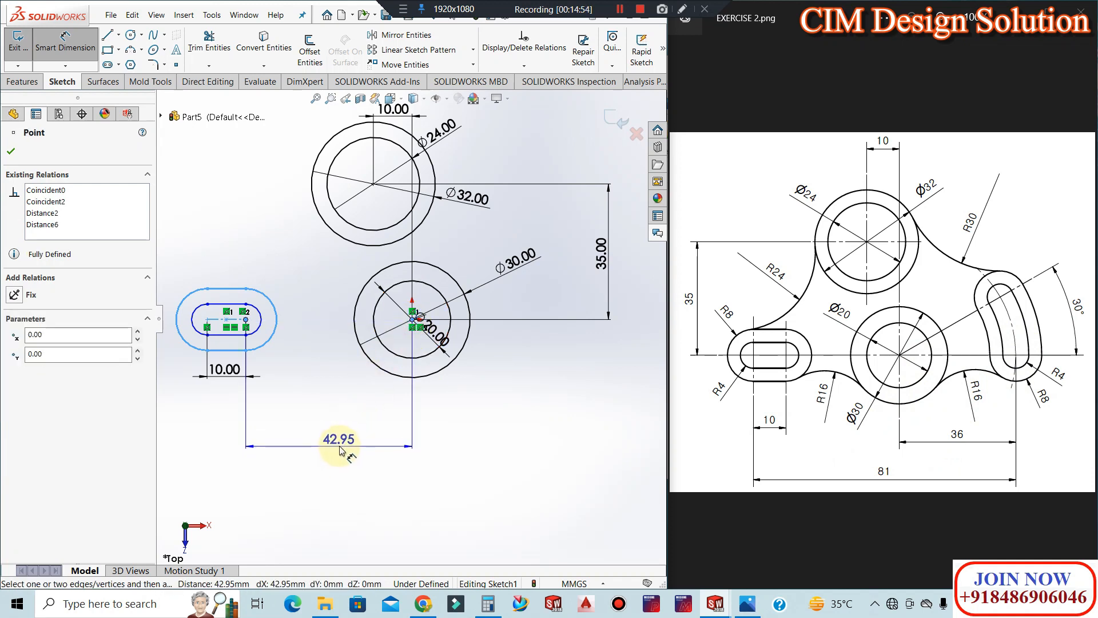
key(Escape)
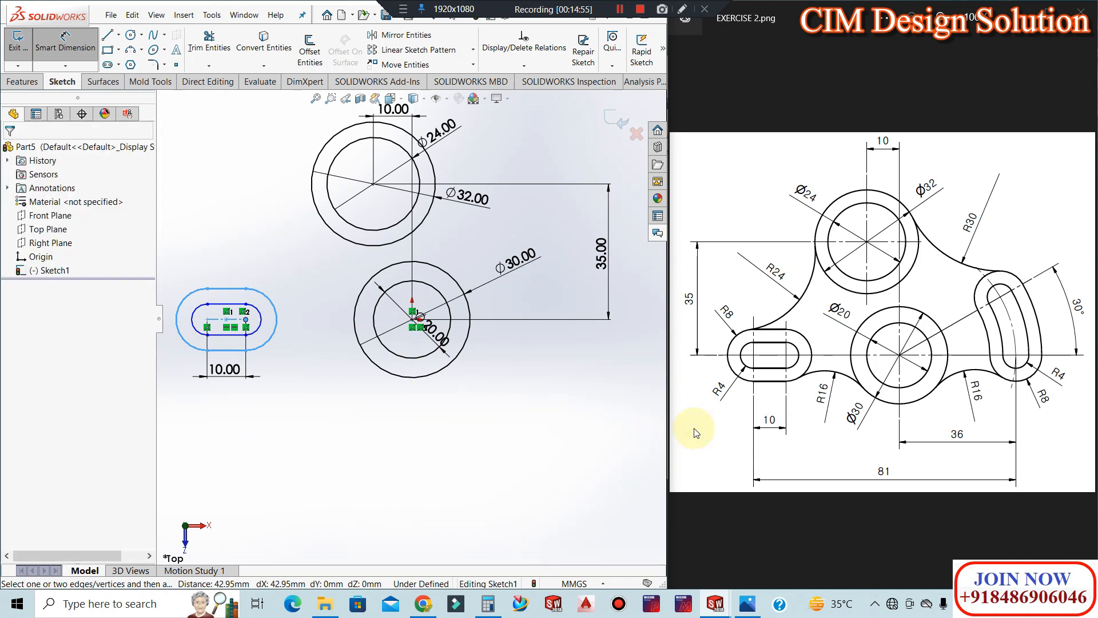
Dimension the horizontal distance from the slot's left end centre to the origin as 45 mm
click(207, 321)
click(412, 319)
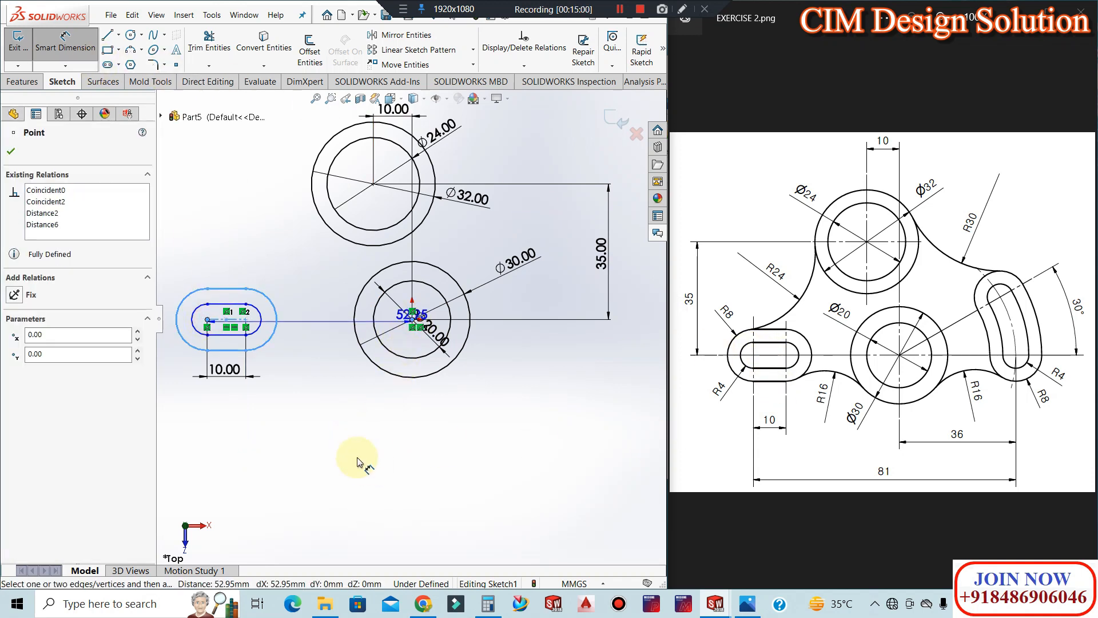
click(312, 433)
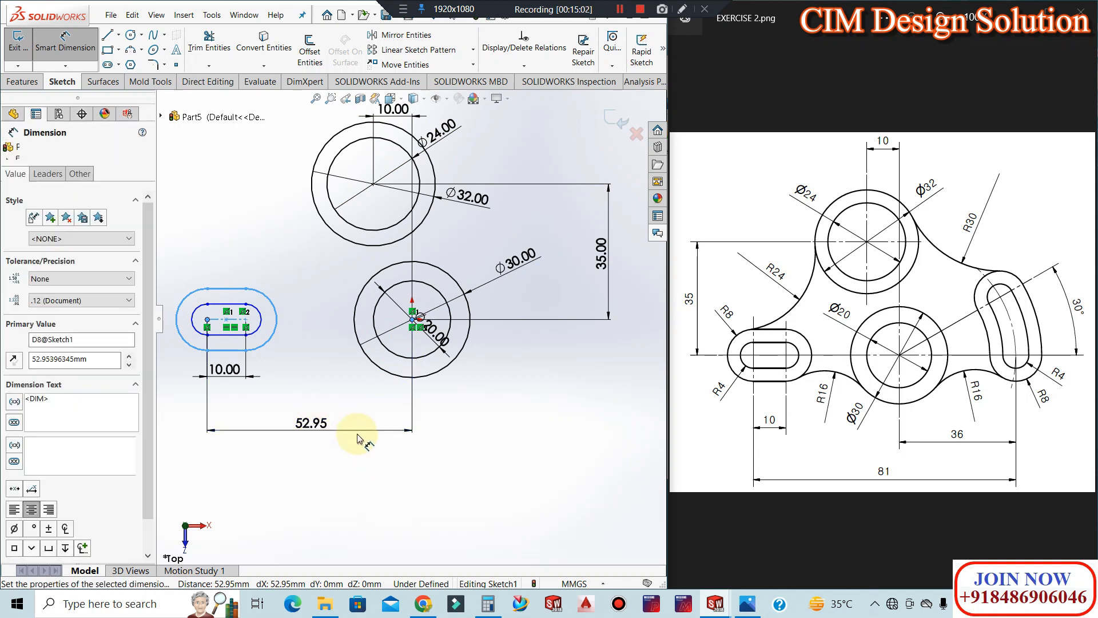
text(81)
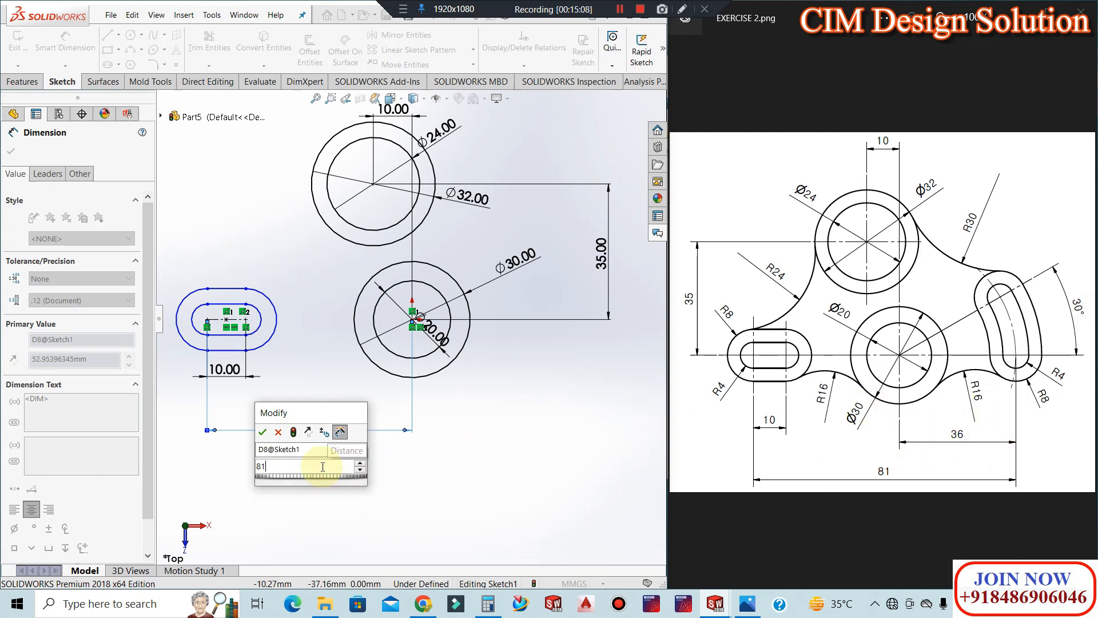
key(Escape)
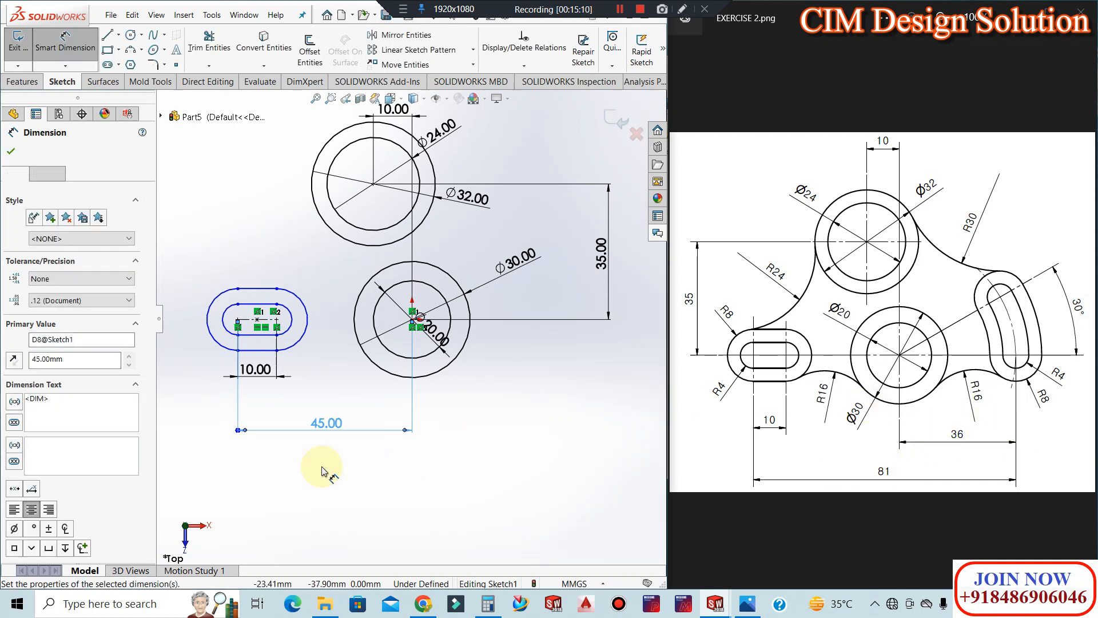
key(Escape)
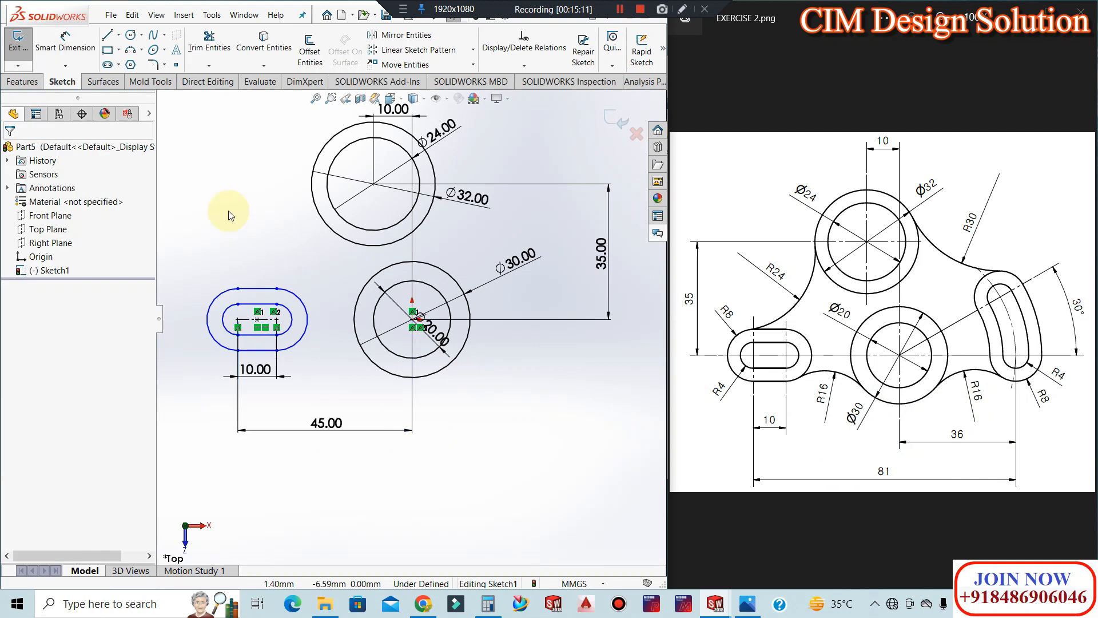
Dimension the left end radii of the slots, 8 mm for the outer and 4 mm for the inner
click(65, 41)
click(212, 299)
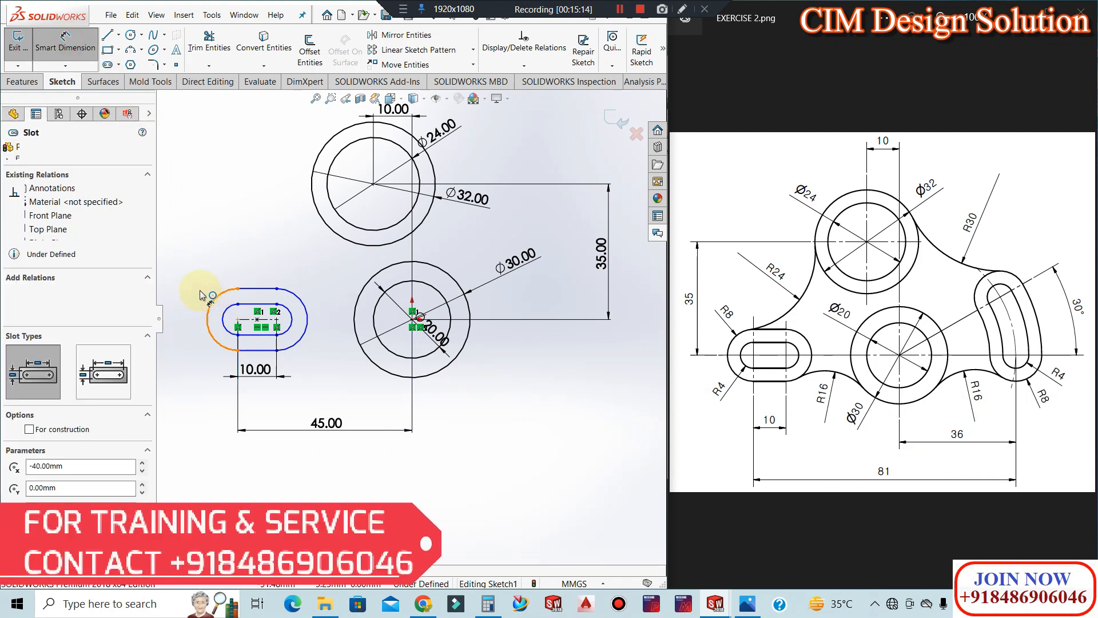
click(196, 287)
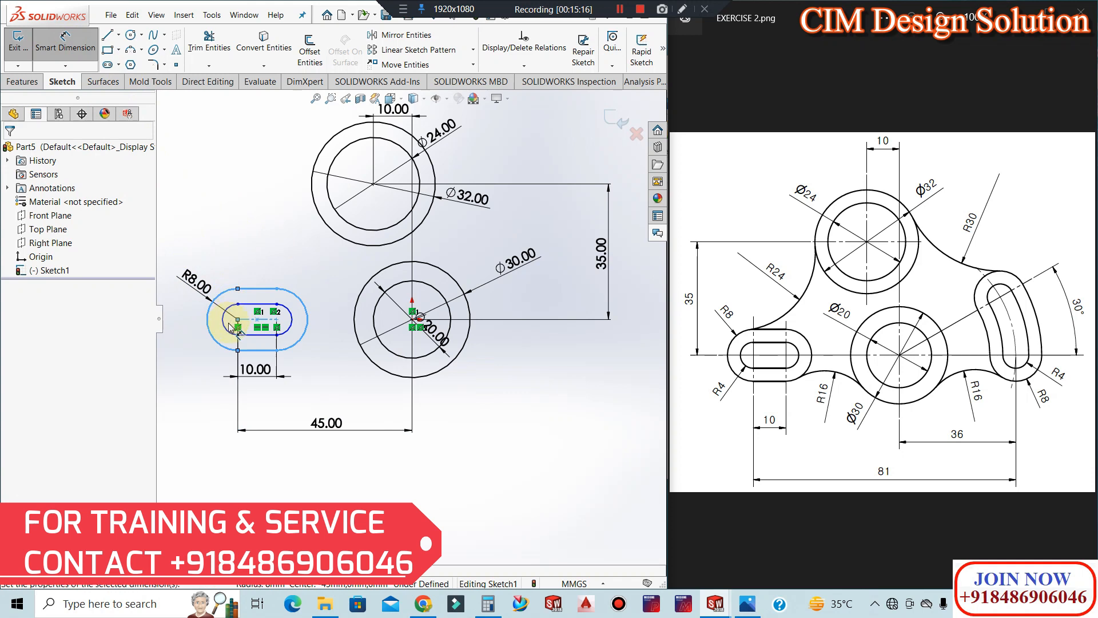
click(141, 291)
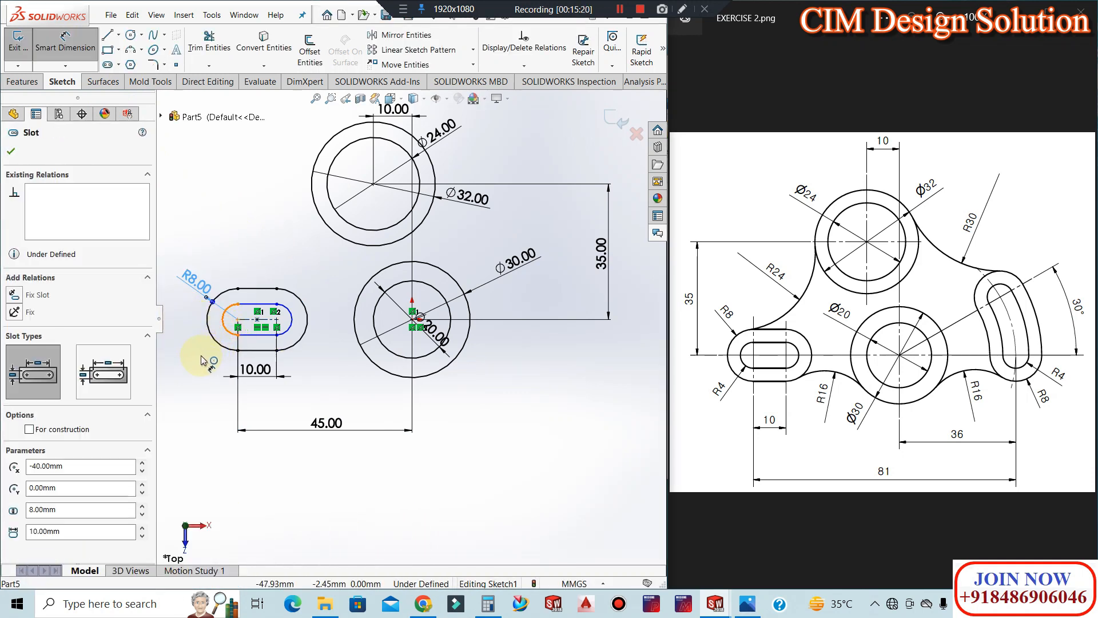
click(184, 353)
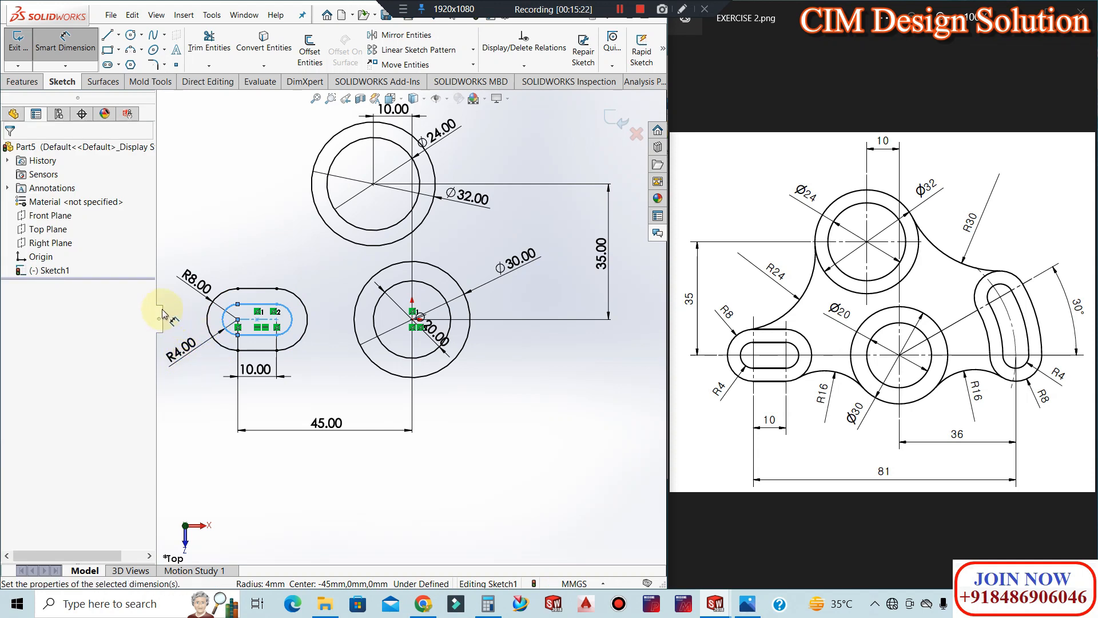
click(135, 358)
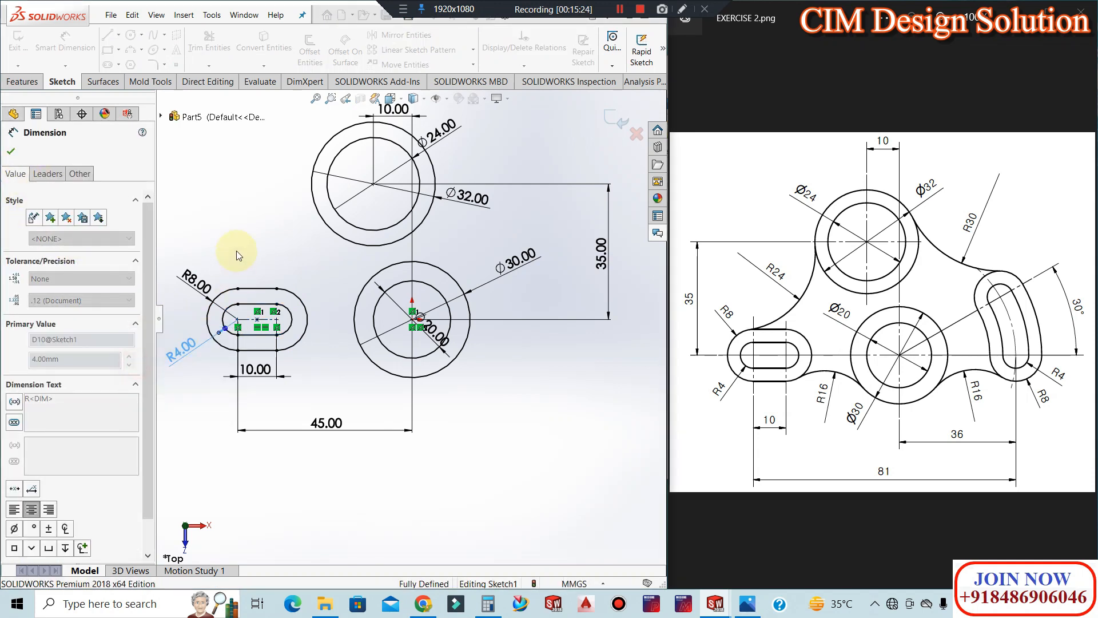
click(237, 240)
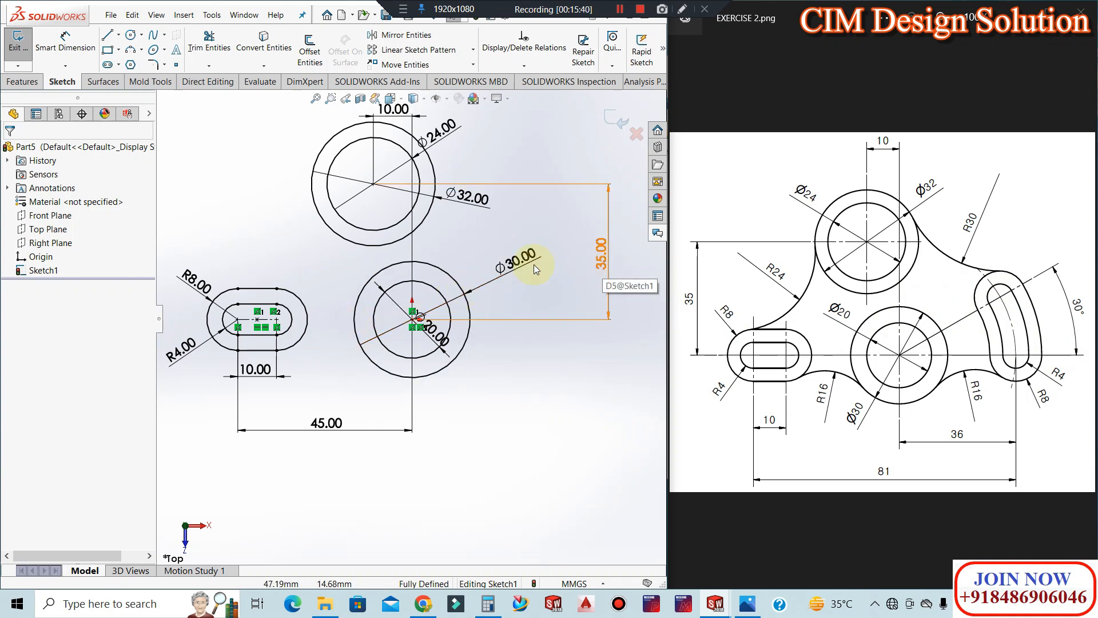
click(153, 64)
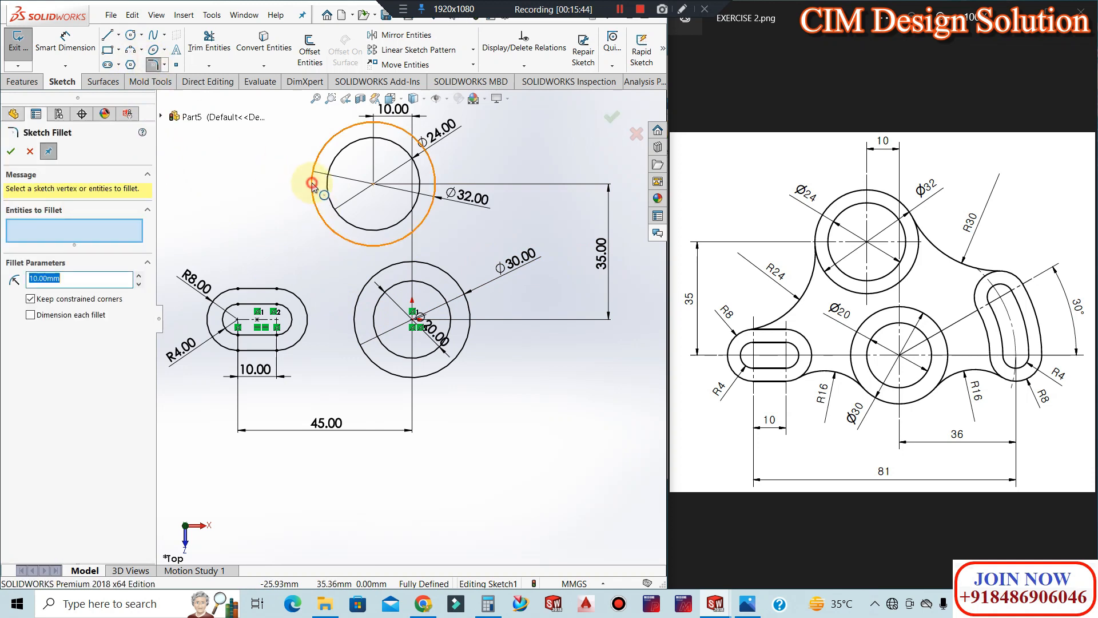
click(227, 294)
click(110, 240)
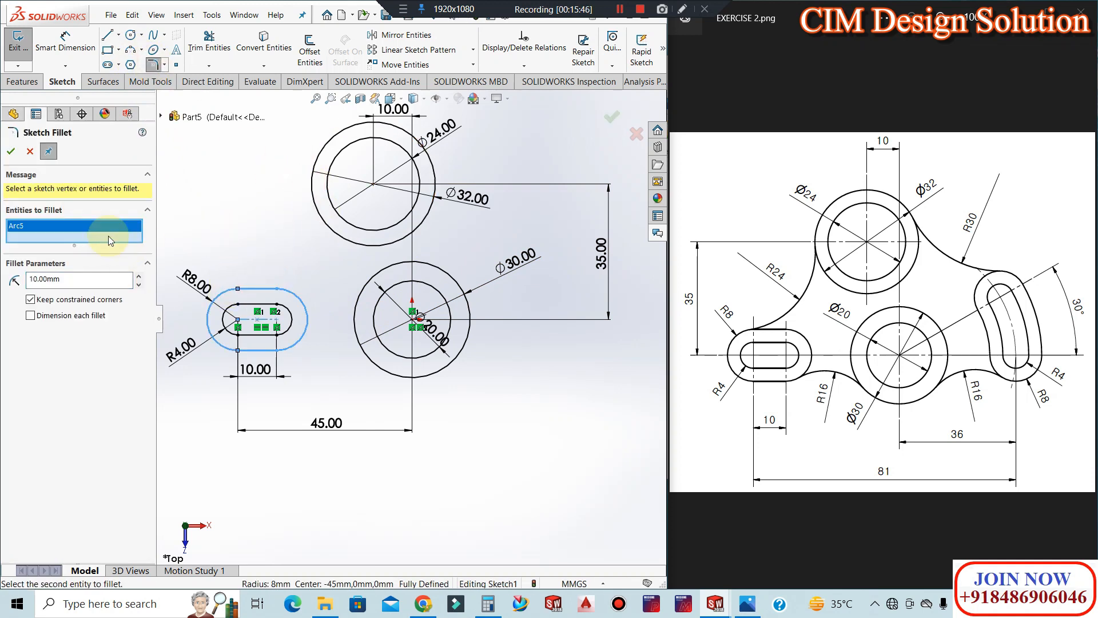
click(30, 152)
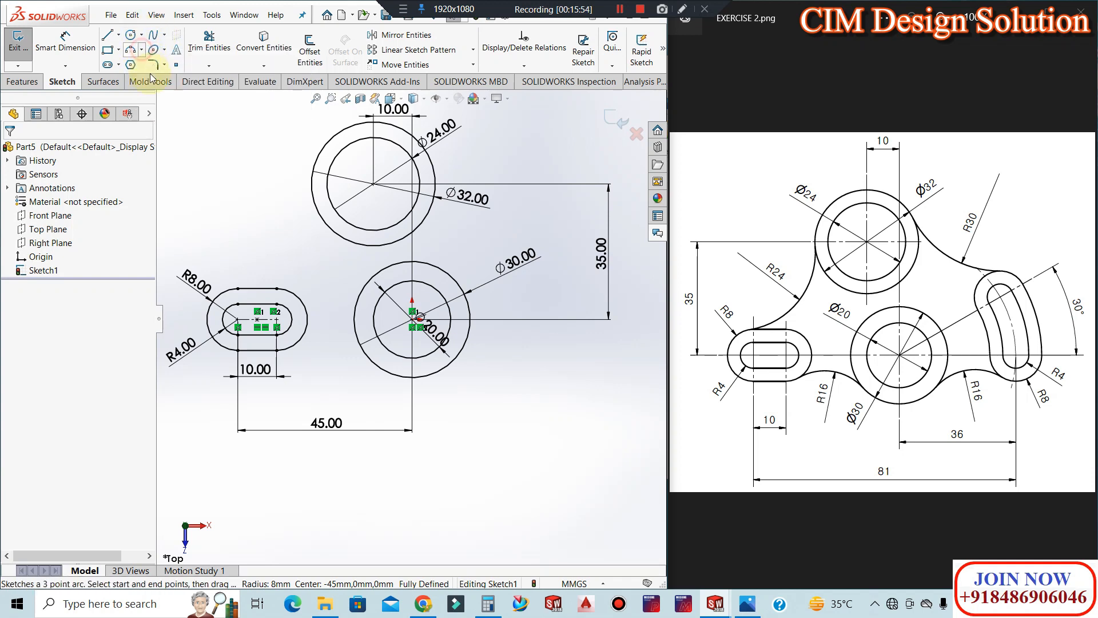
Draw a three-point arc from the left side of the 32 mm circle to the outer slot's upper edge, bulging toward the origin circles
click(142, 50)
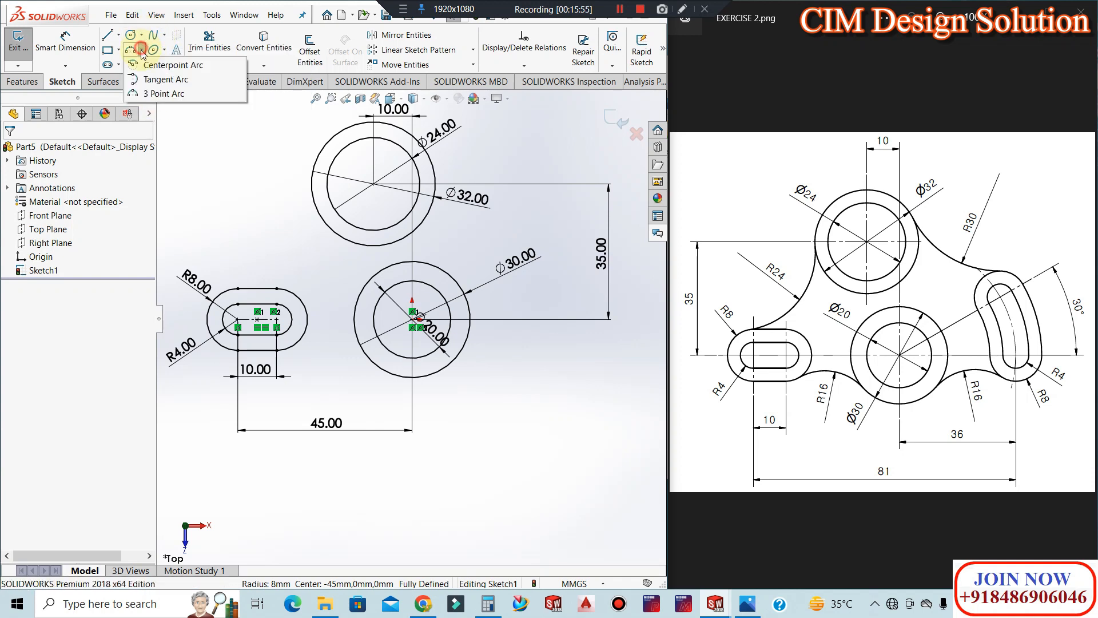
click(154, 93)
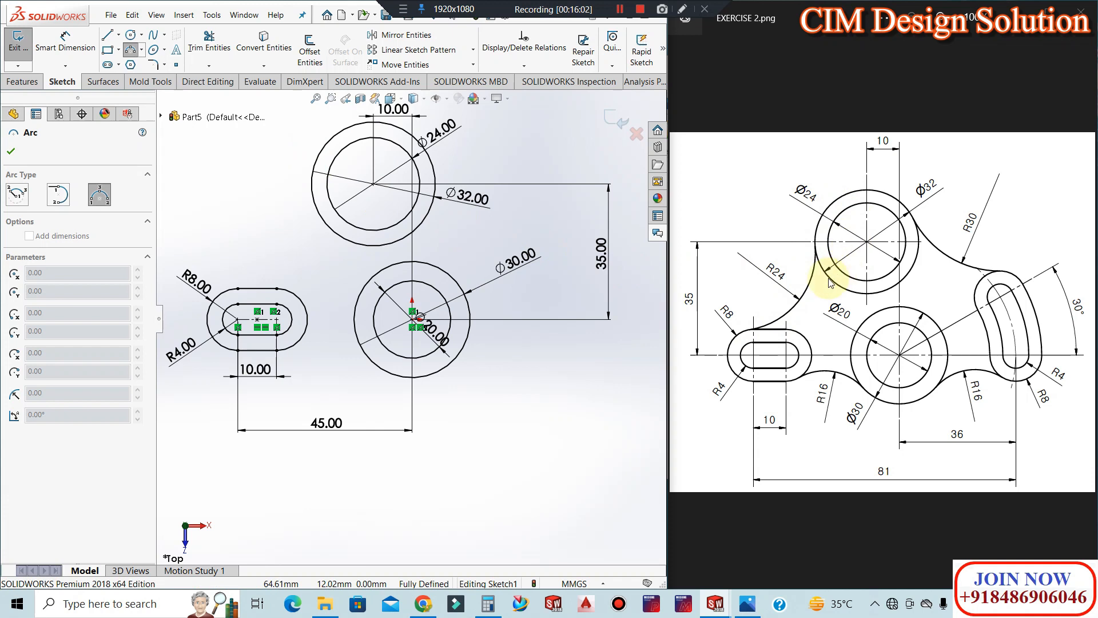
click(316, 208)
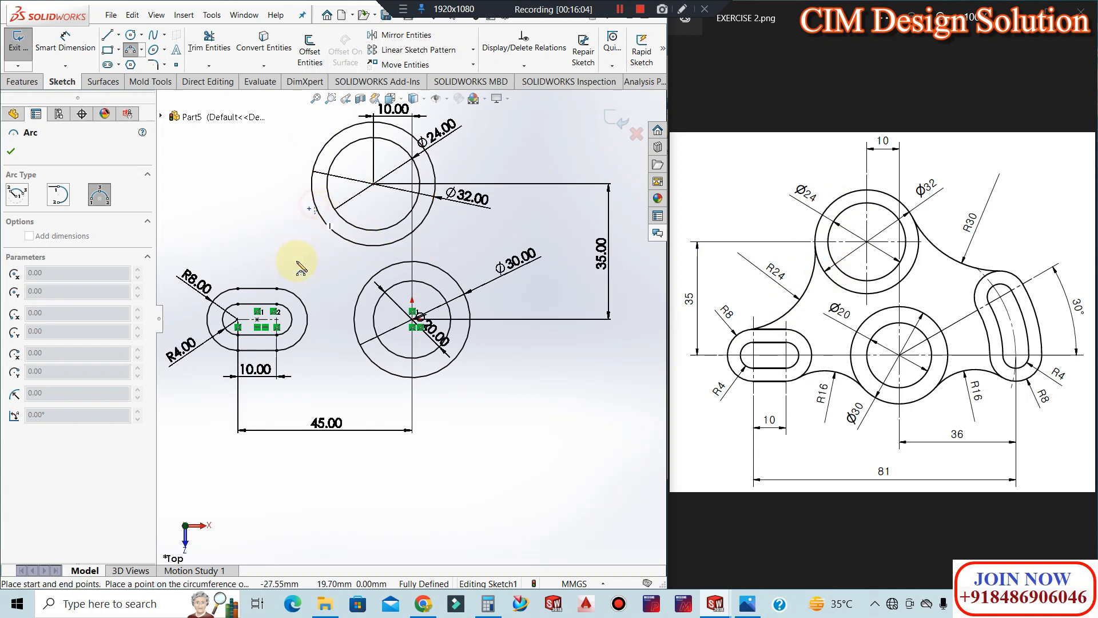
click(237, 290)
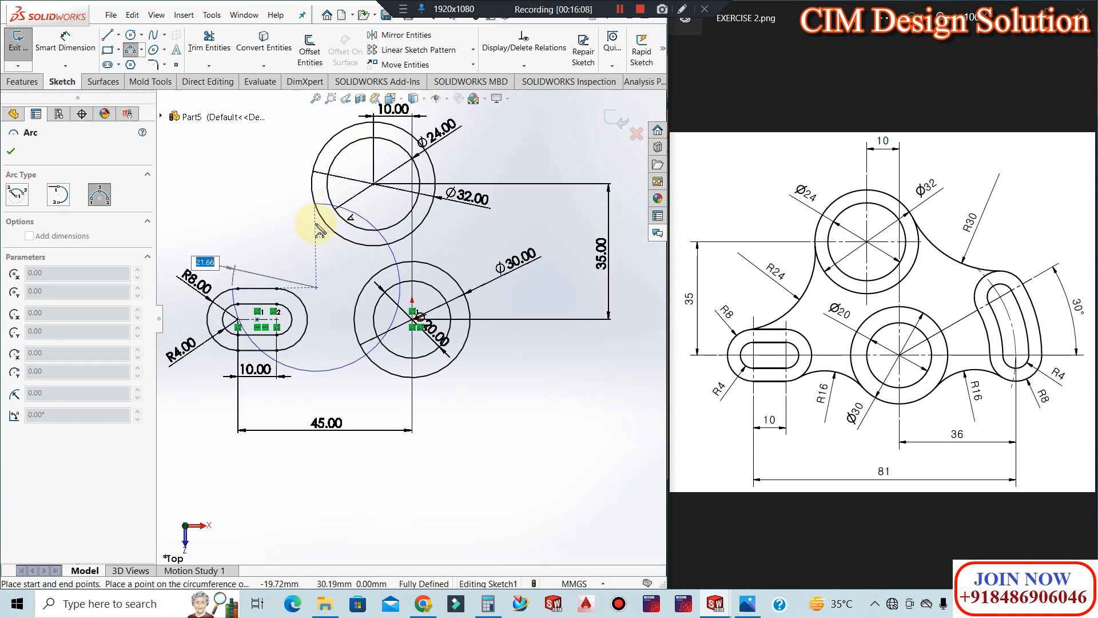
click(294, 245)
key(Escape)
key(Escape)
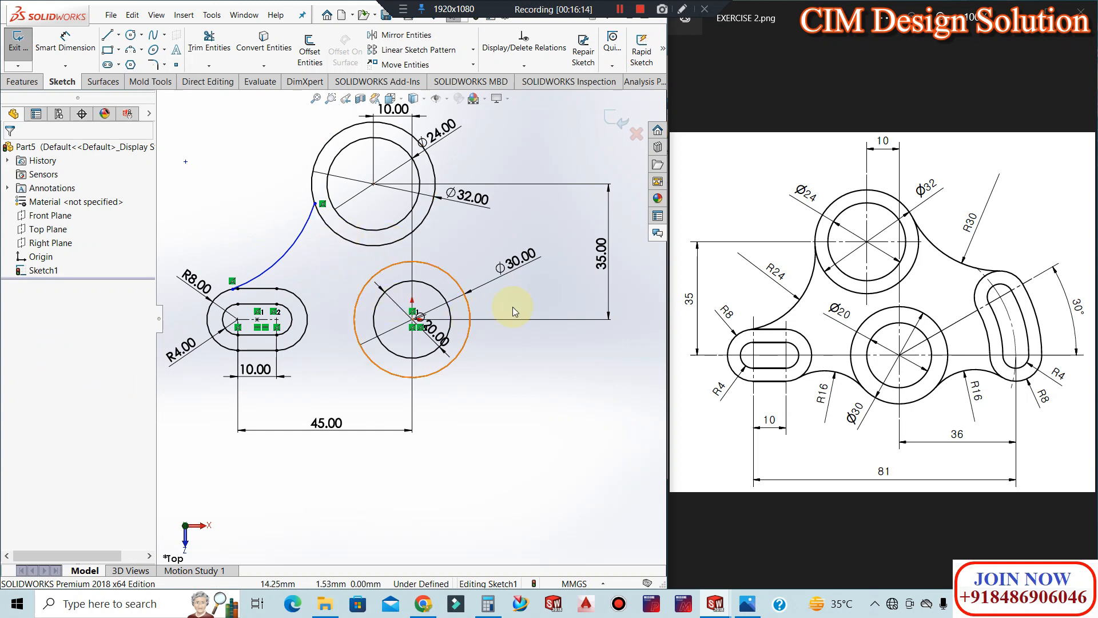
Make the upper connecting arc tangent to the outer slot's left end arc and to the 32 mm circle
click(239, 286)
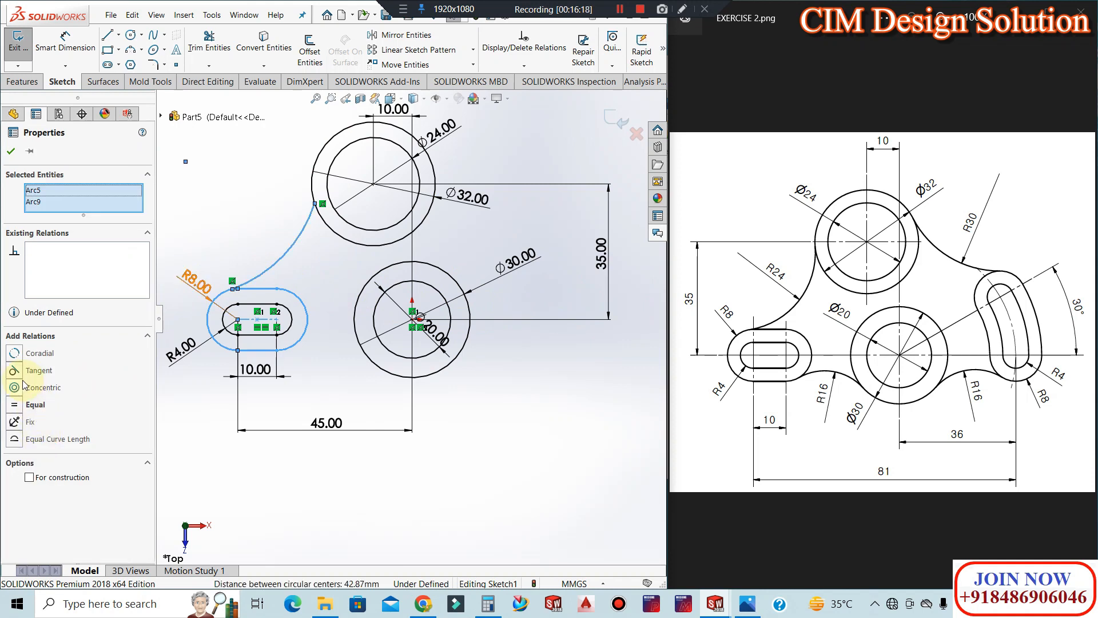
click(16, 370)
click(309, 233)
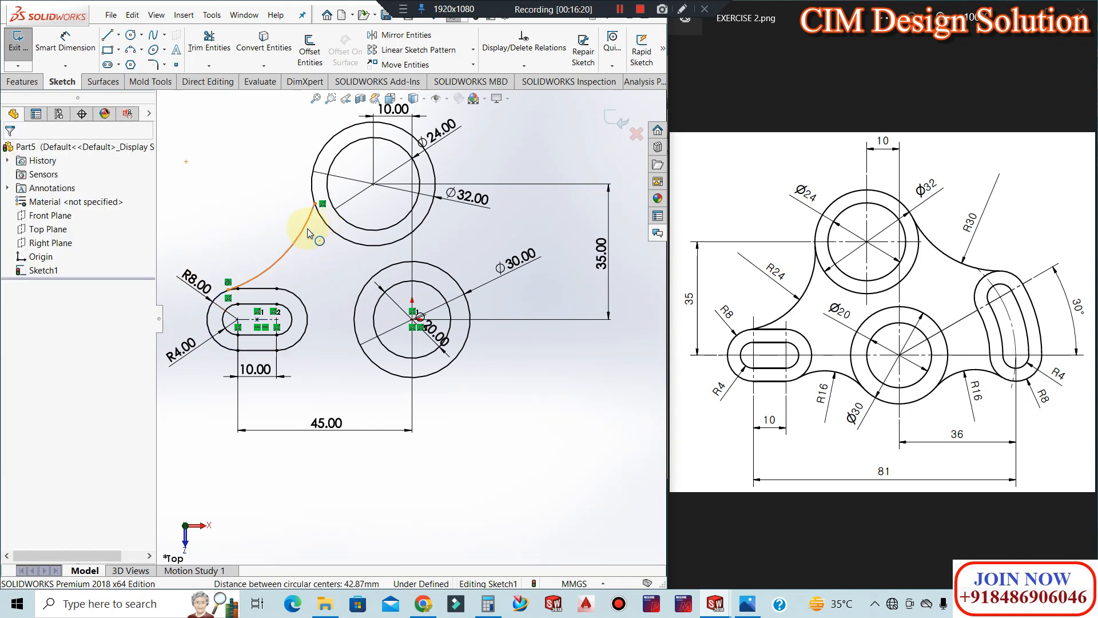
click(313, 197)
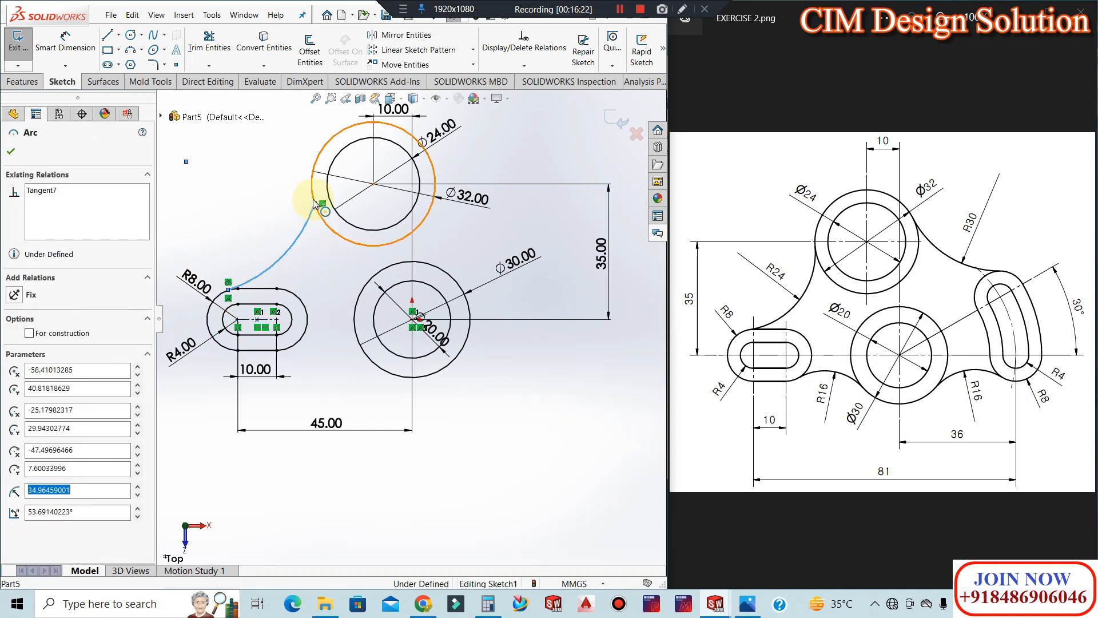
ctrl+click(290, 275)
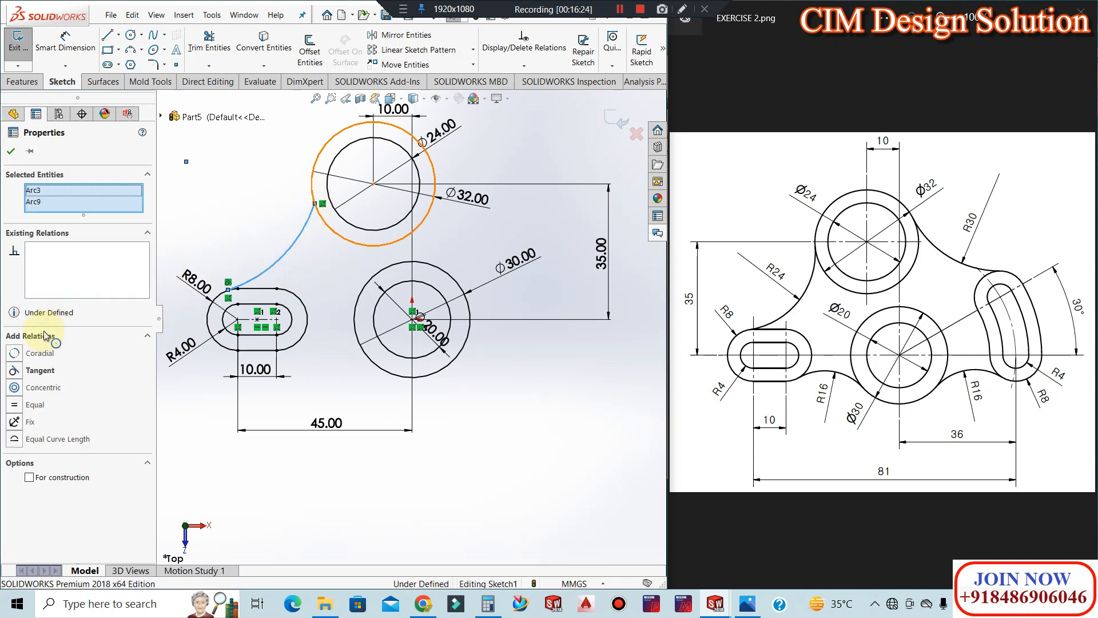
click(28, 368)
click(300, 304)
Dimension the radius of the upper connecting arc as 24 mm
click(65, 41)
click(286, 234)
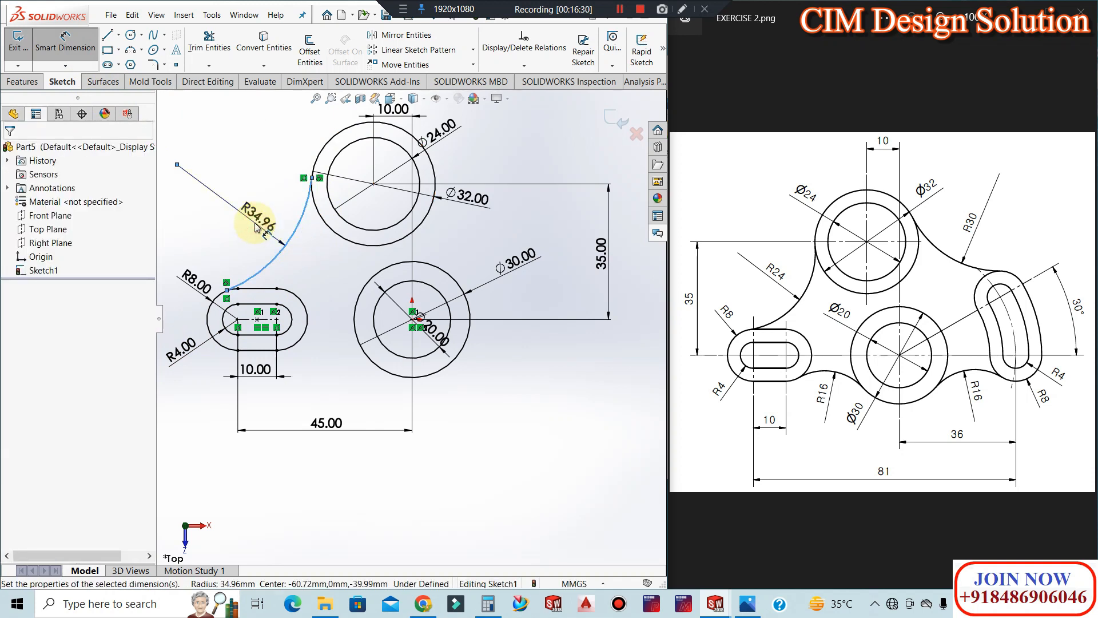
click(255, 227)
text(24)
key(Return)
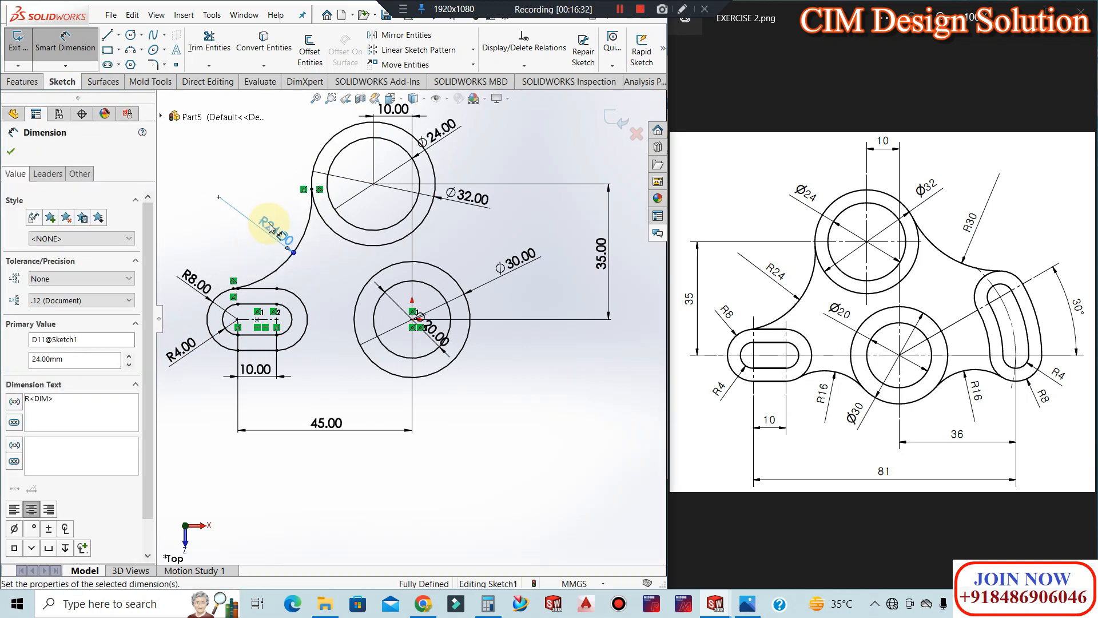
key(Escape)
key(Escape)
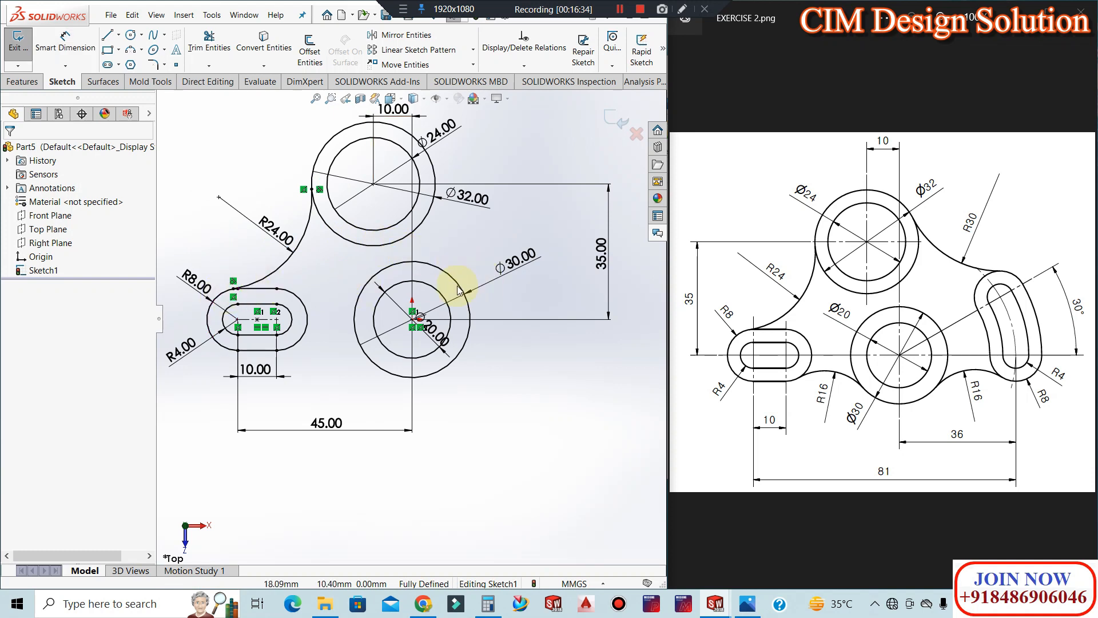
Draw a three-point arc from the outer slot's lower right end to the lower left of the 30 mm circle, bulging upward
scroll(246, 309, down, 4)
scroll(294, 314, up, 5)
scroll(380, 314, up, 5)
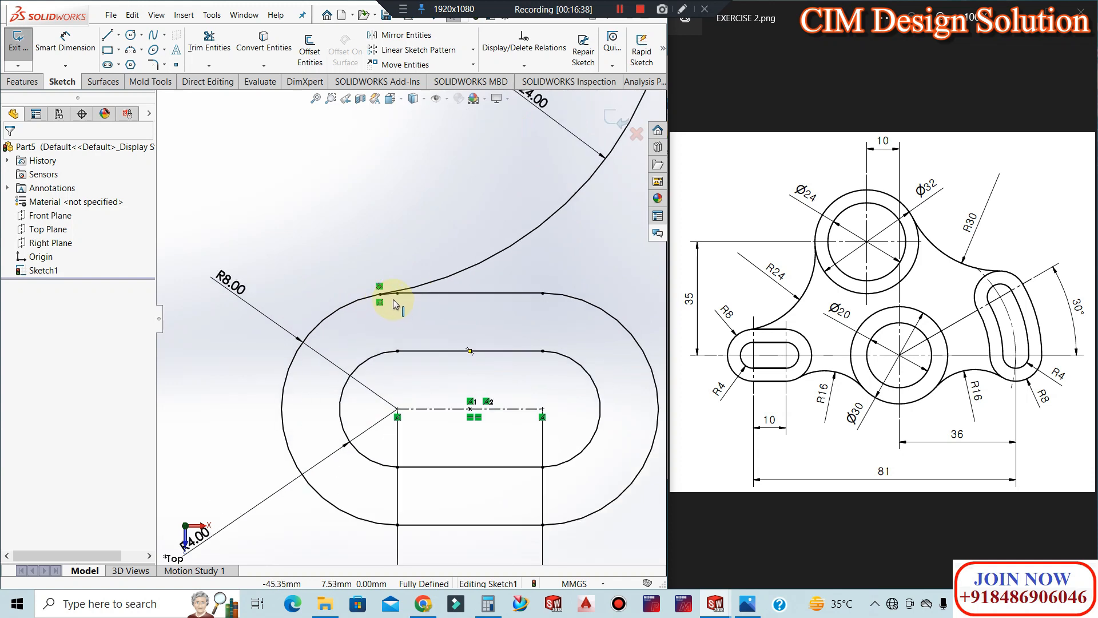
scroll(380, 294, down, 5)
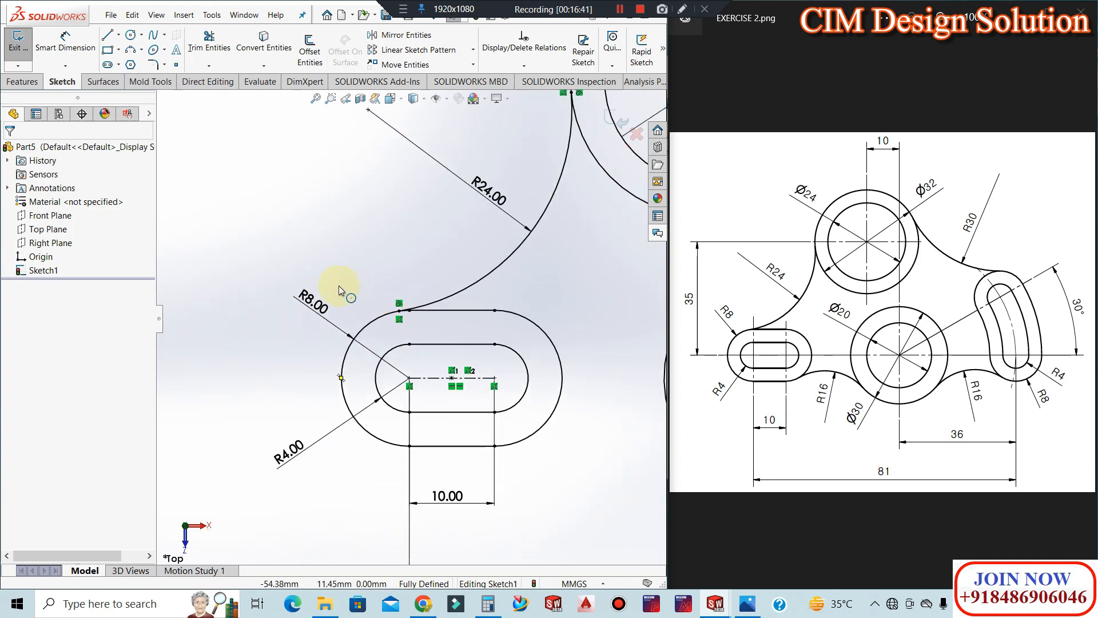
scroll(335, 284, down, 5)
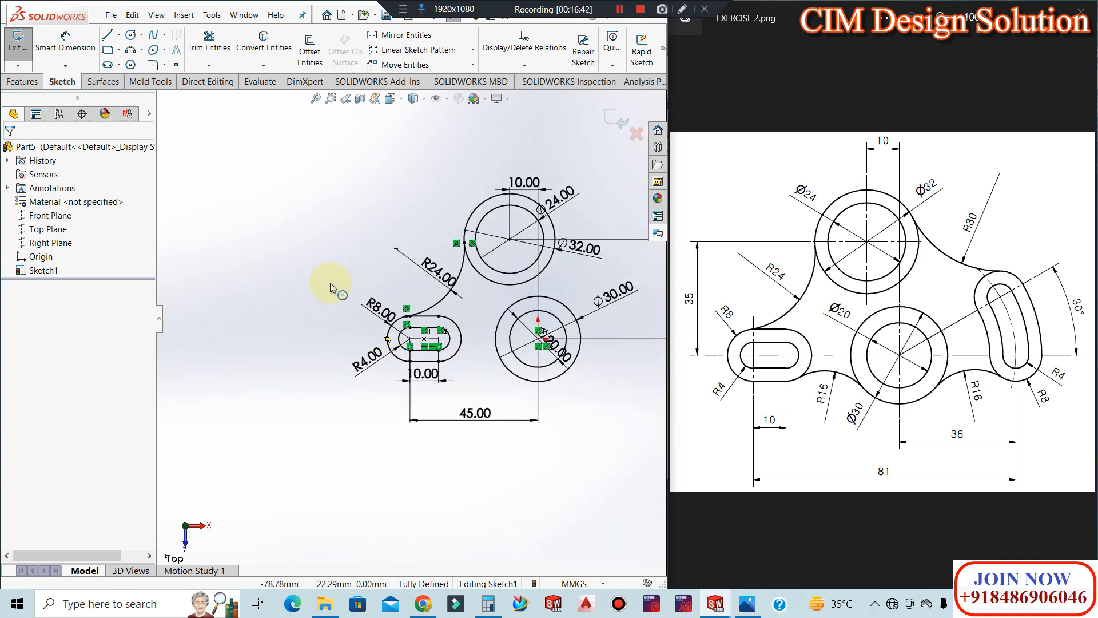
scroll(584, 318, up, 3)
scroll(584, 318, up, 2)
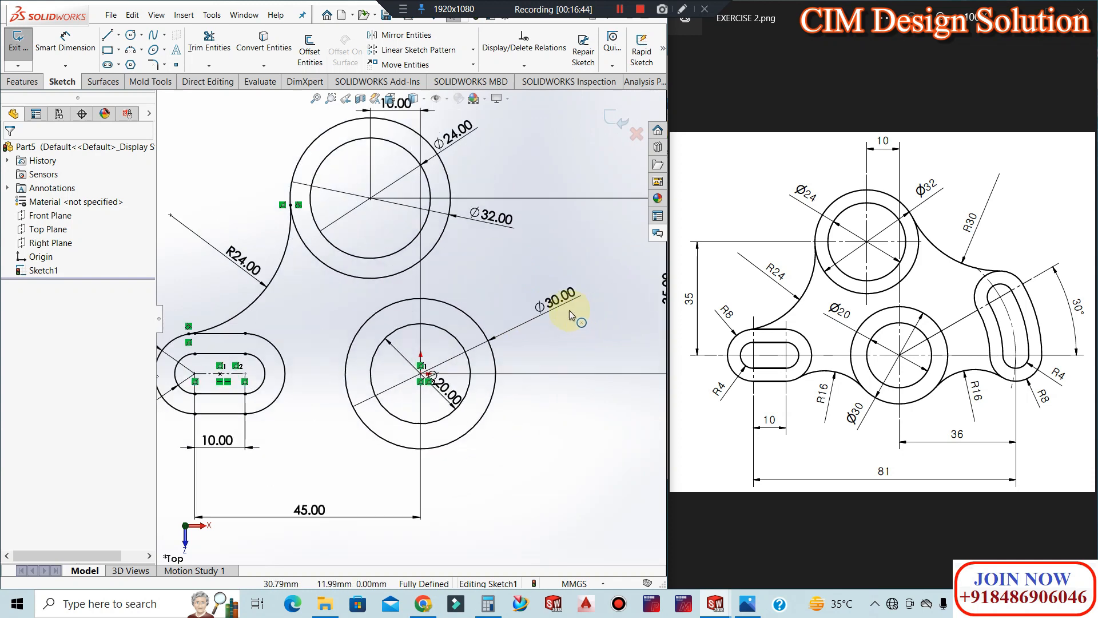
click(131, 50)
click(265, 410)
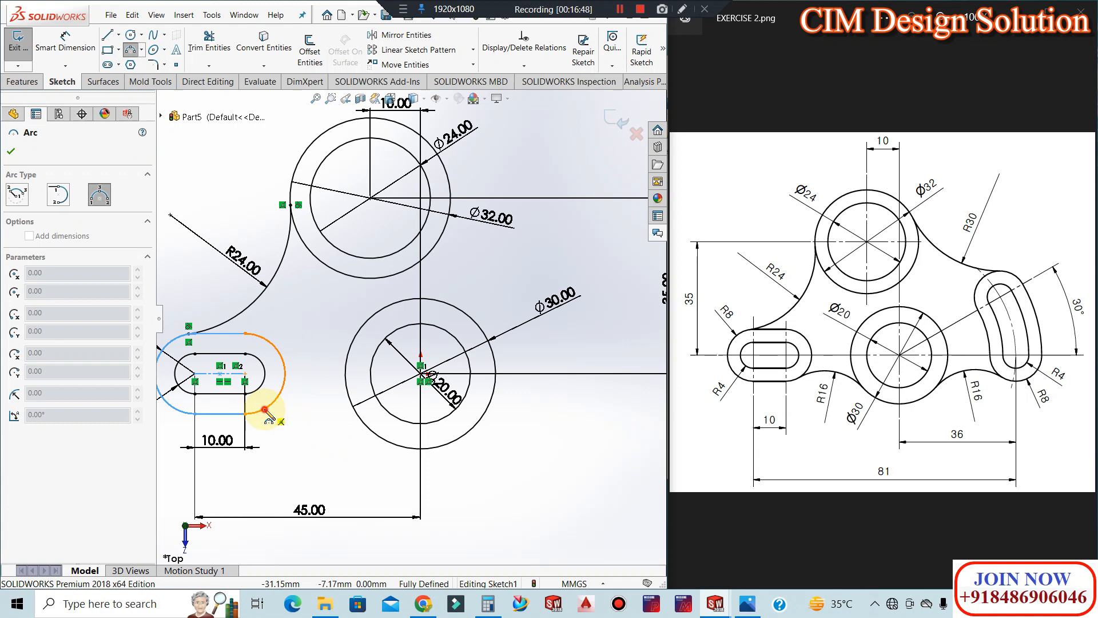
click(325, 407)
key(Escape)
Make the lower connecting arc tangent to the 30 mm circle and to the outer slot's right end arc
click(324, 409)
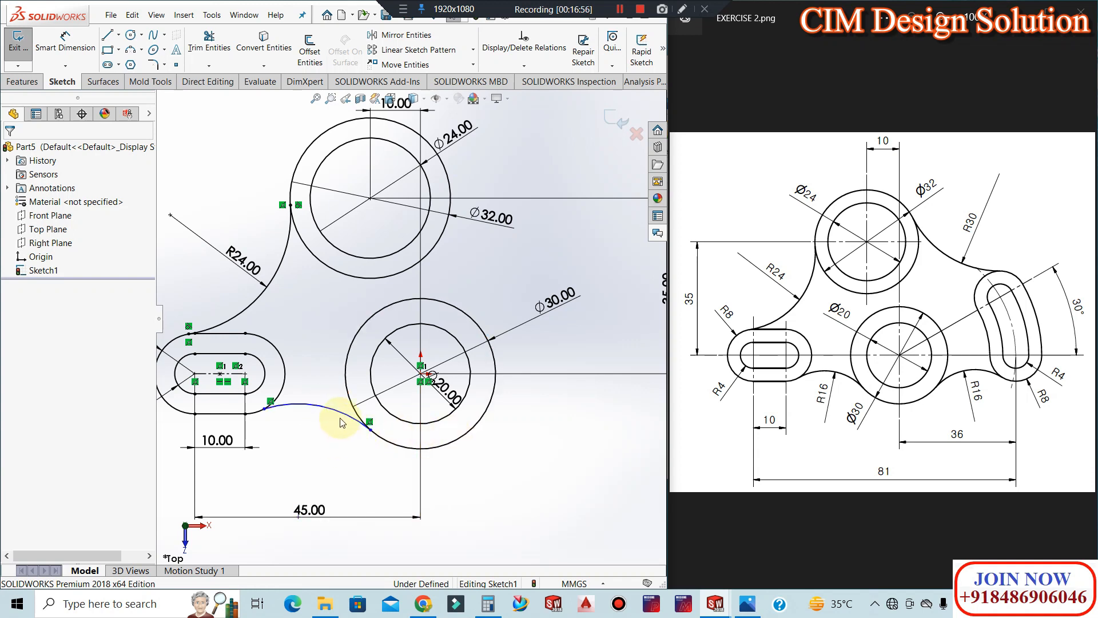
click(369, 432)
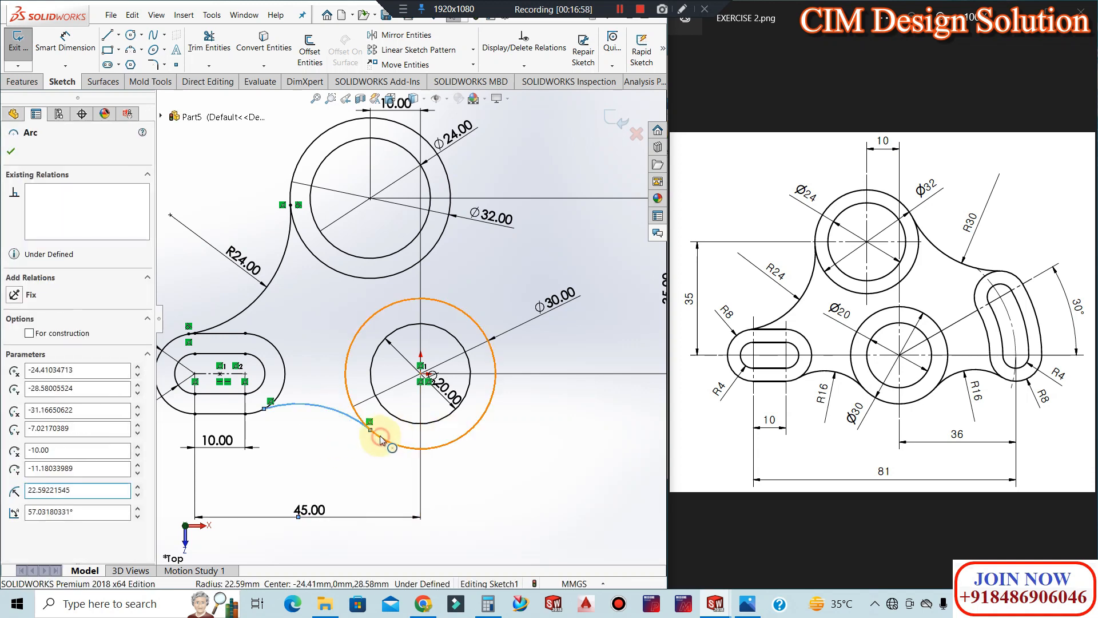
click(12, 371)
click(310, 453)
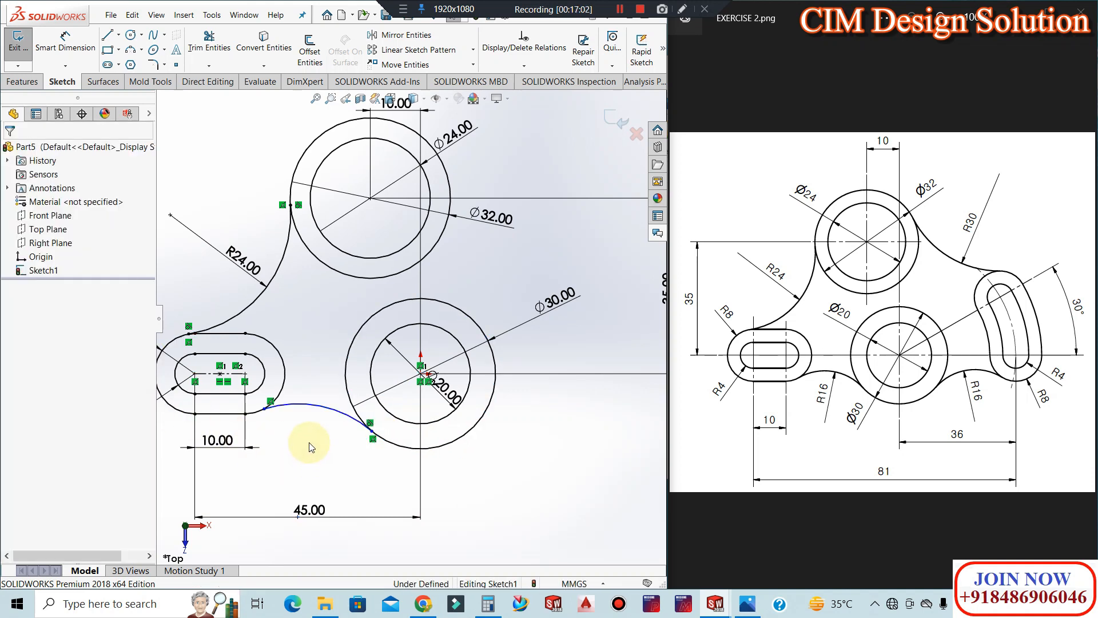
click(274, 399)
ctrl+click(289, 408)
click(14, 371)
click(9, 153)
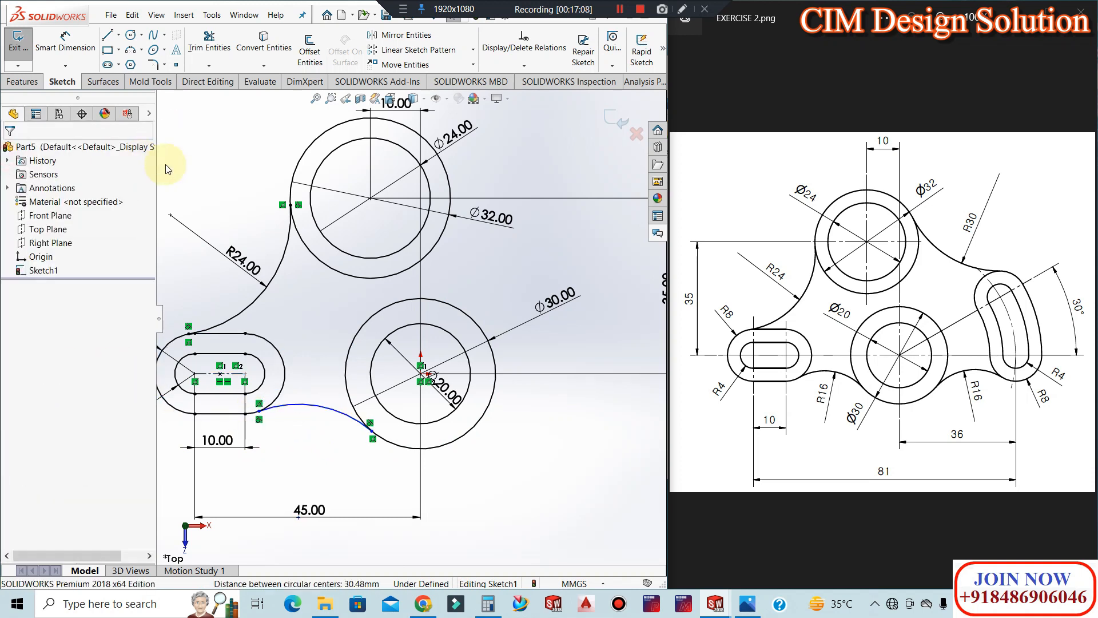
Dimension the radius of the lower connecting arc as 16 mm
click(66, 42)
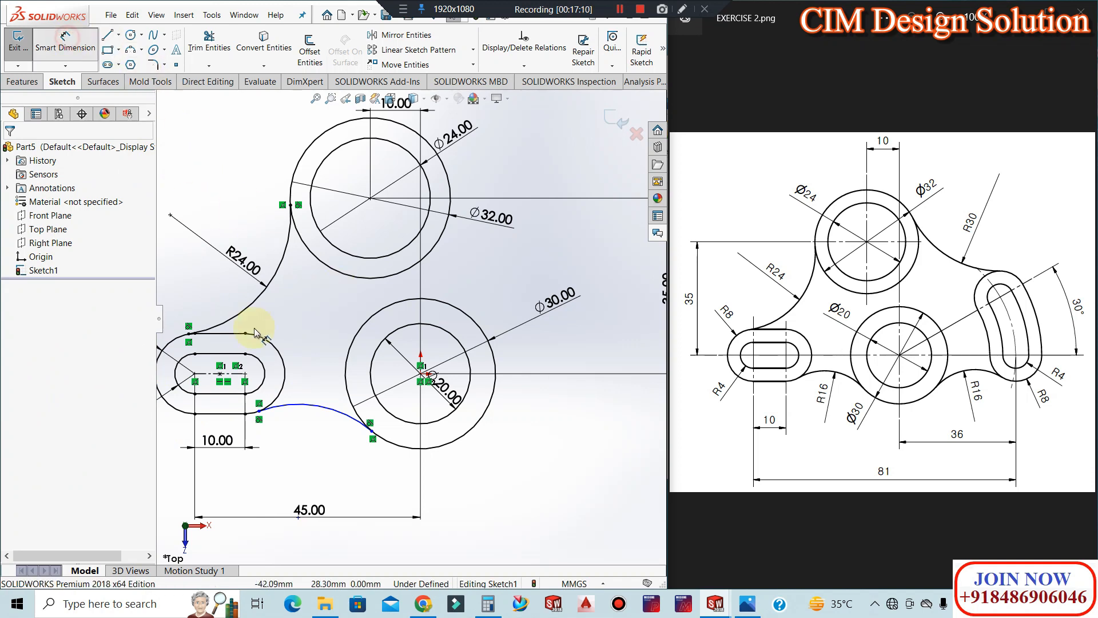
click(315, 409)
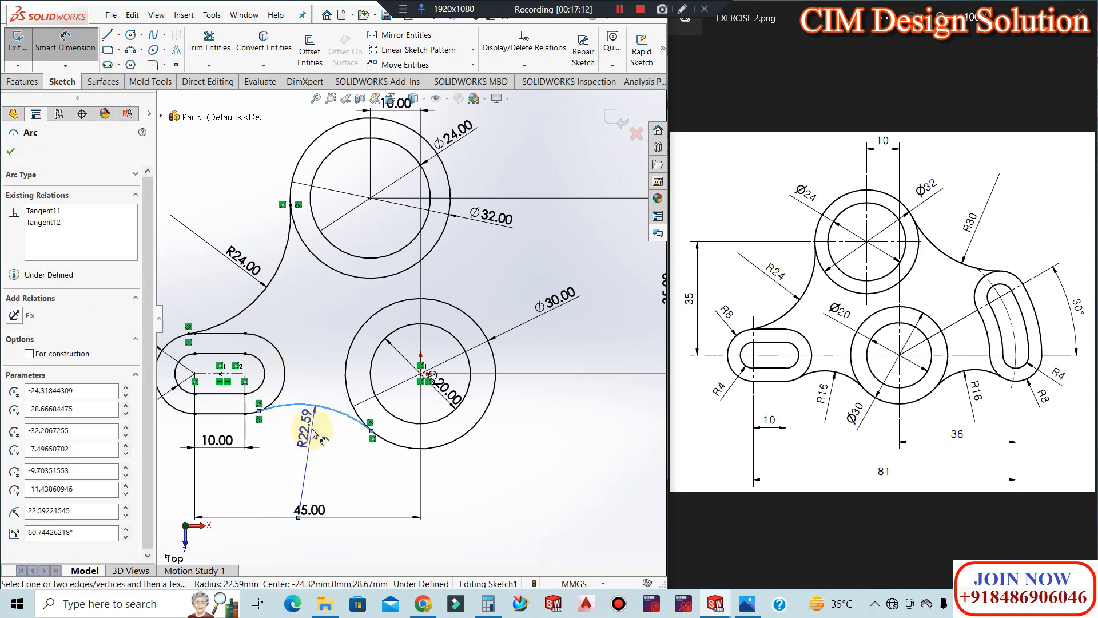
click(313, 433)
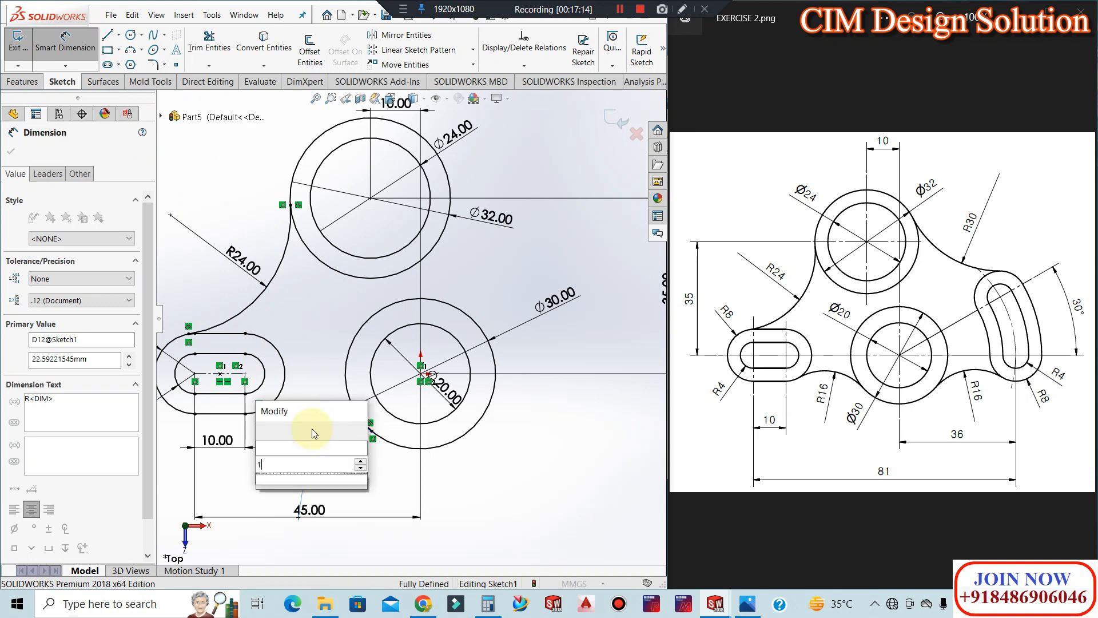
text(16)
key(Return)
click(331, 444)
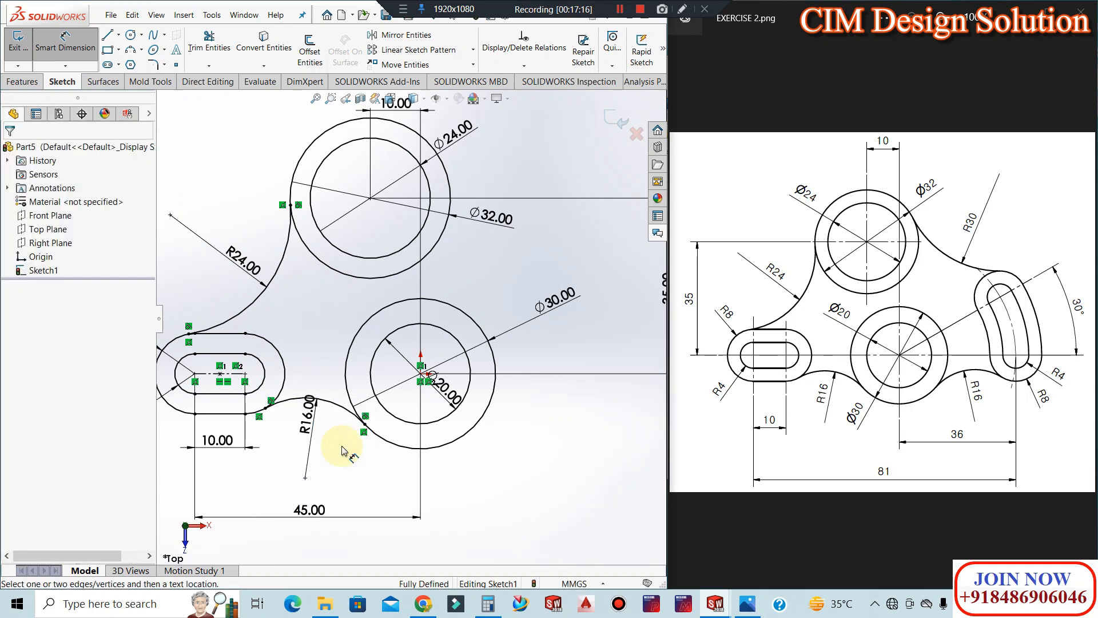
Reposition the 30 mm diameter dimension above its circle and the 35 mm vertical dimension to the left of the circles
scroll(486, 383, down, 2)
scroll(404, 366, up, 4)
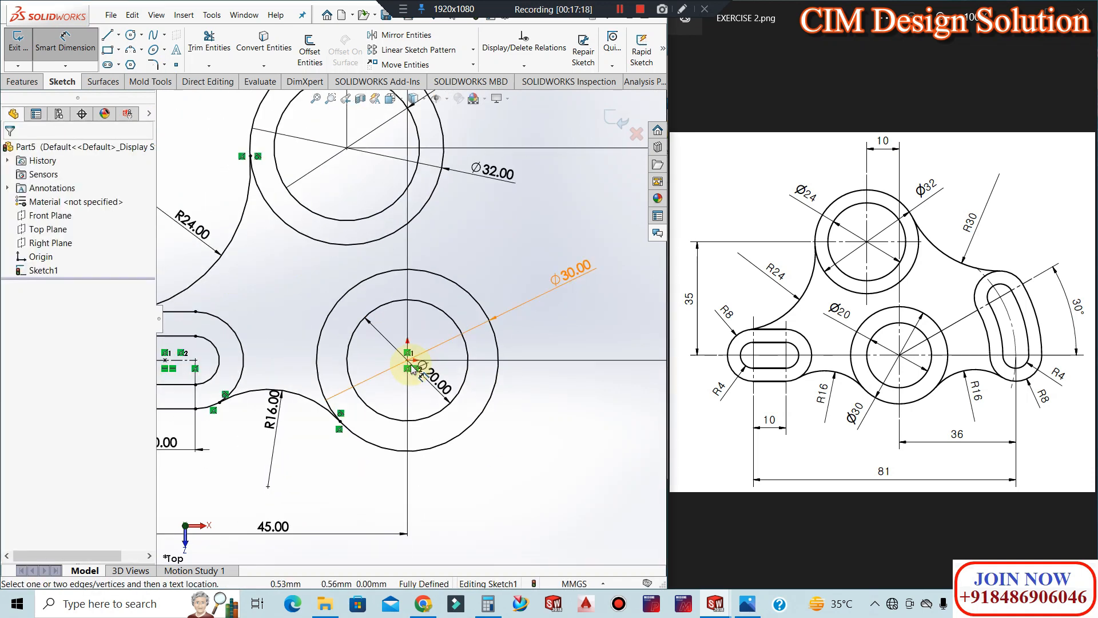
scroll(402, 360, up, 1)
scroll(402, 360, down, 1)
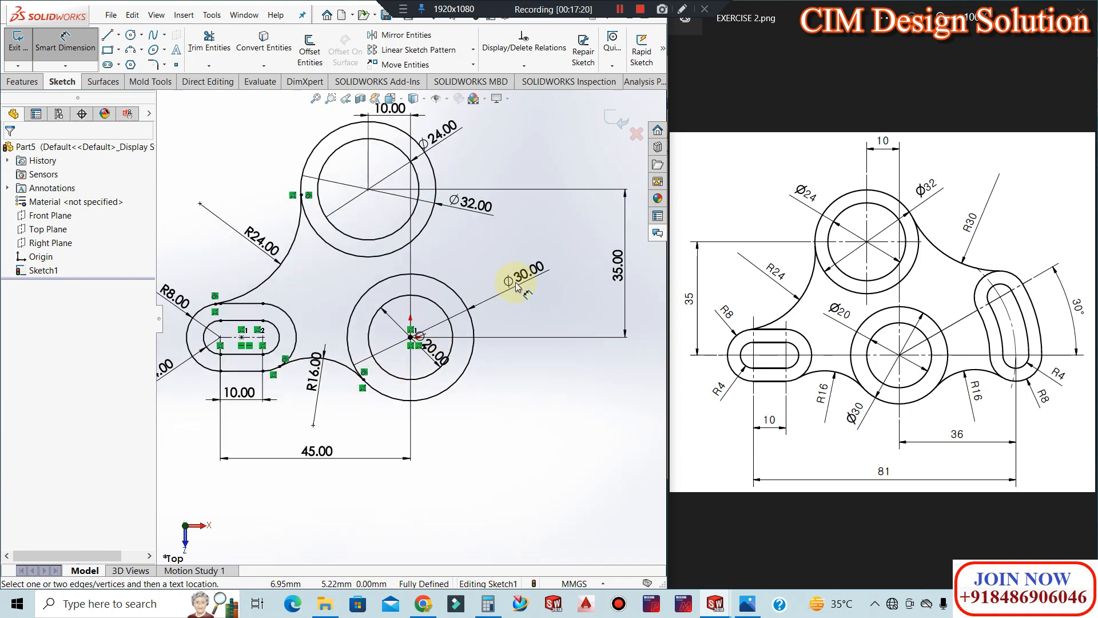
scroll(453, 316, up, 1)
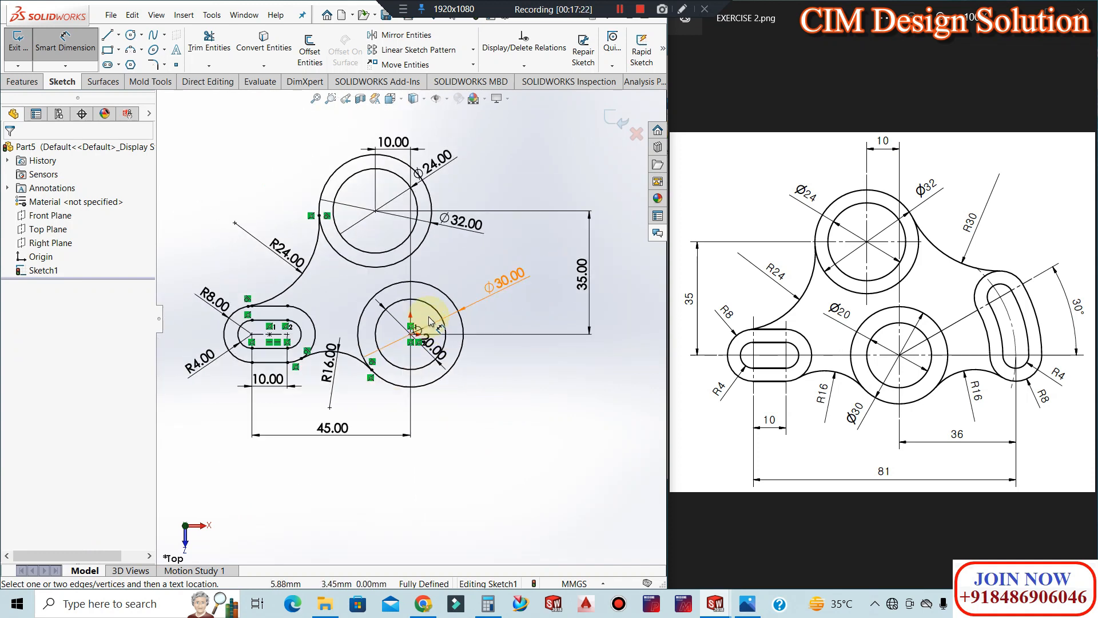
scroll(623, 206, down, 1)
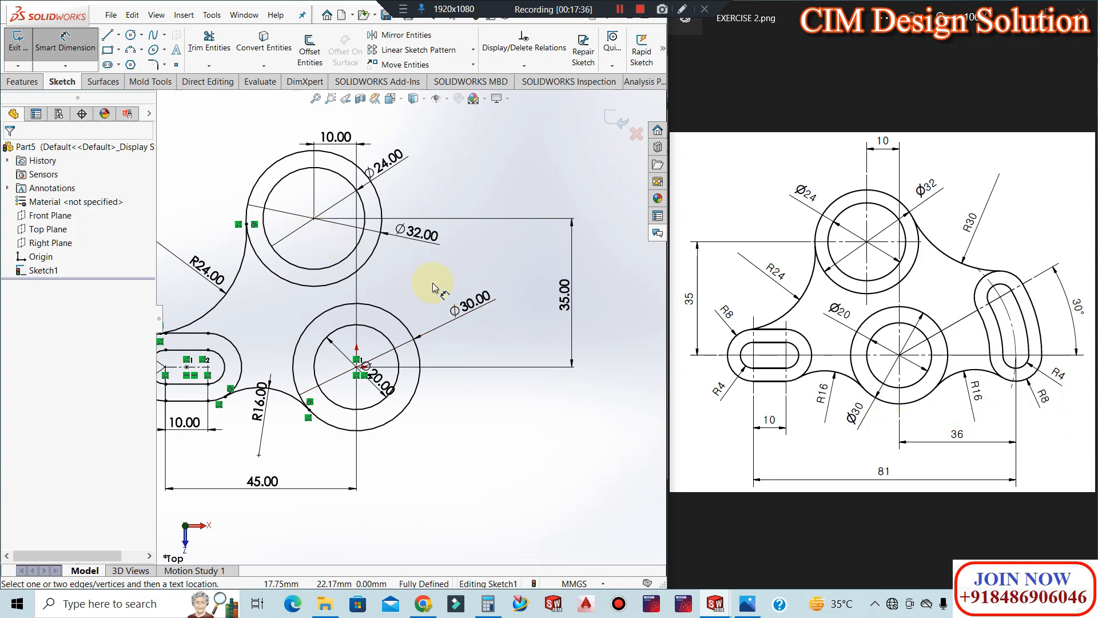
drag(471, 305, 385, 284)
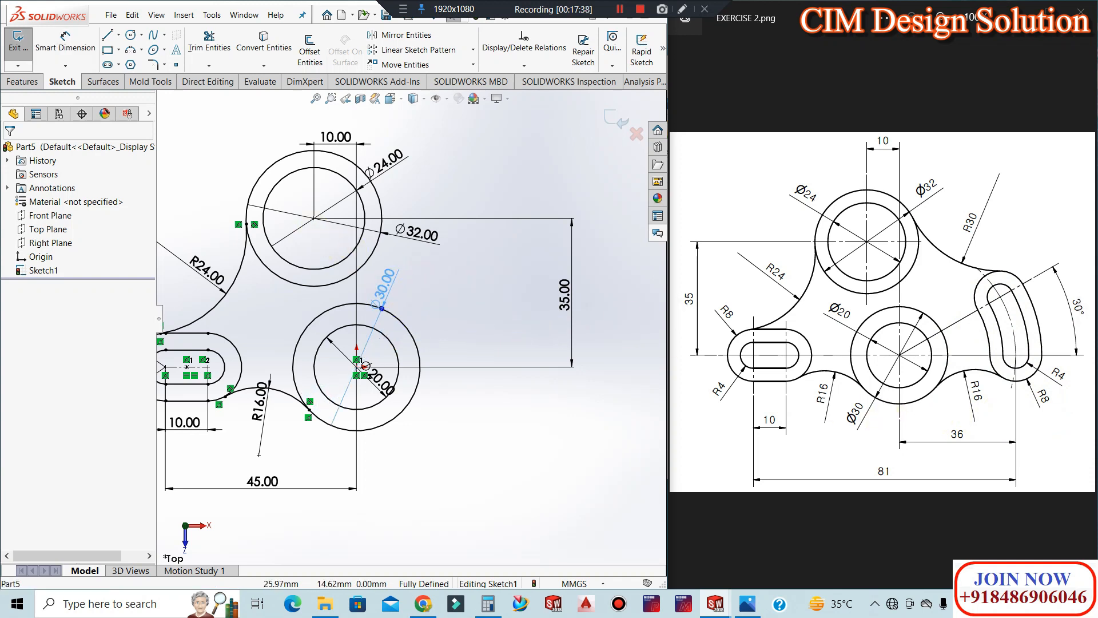
click(546, 294)
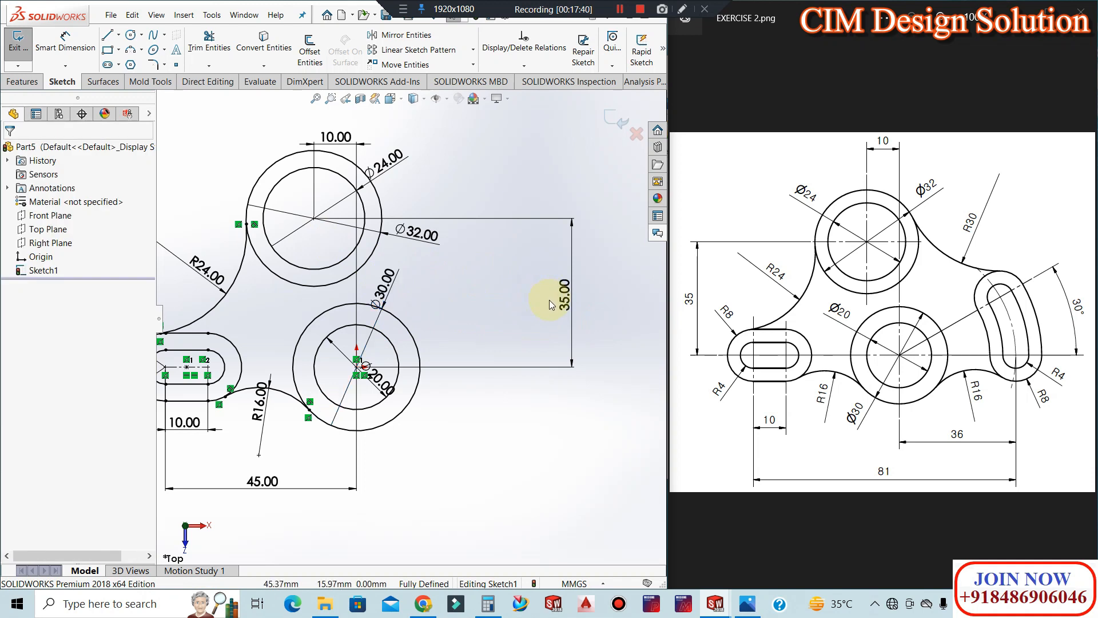
drag(564, 297, 169, 268)
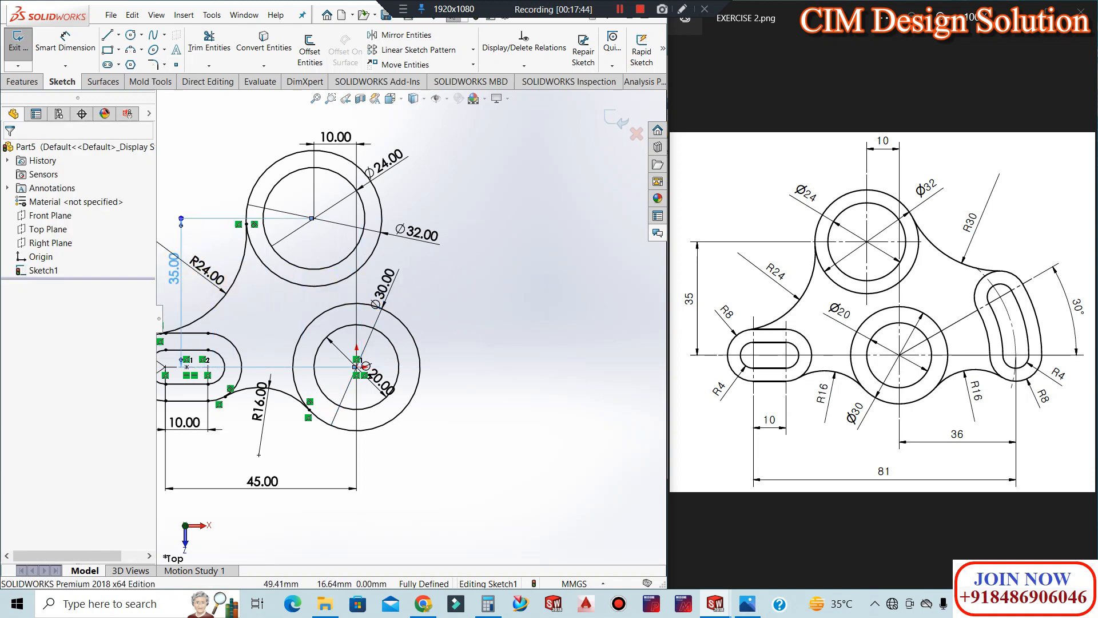
click(502, 327)
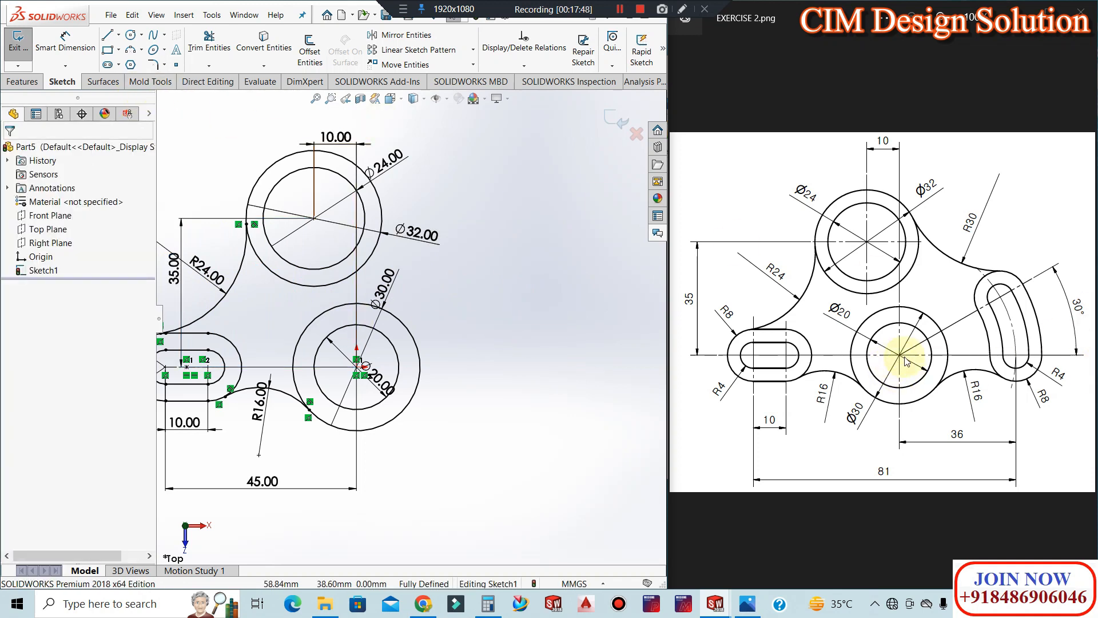
Draw a circle centred on the origin with its diameter entered as 36*2 mm
click(131, 36)
click(356, 366)
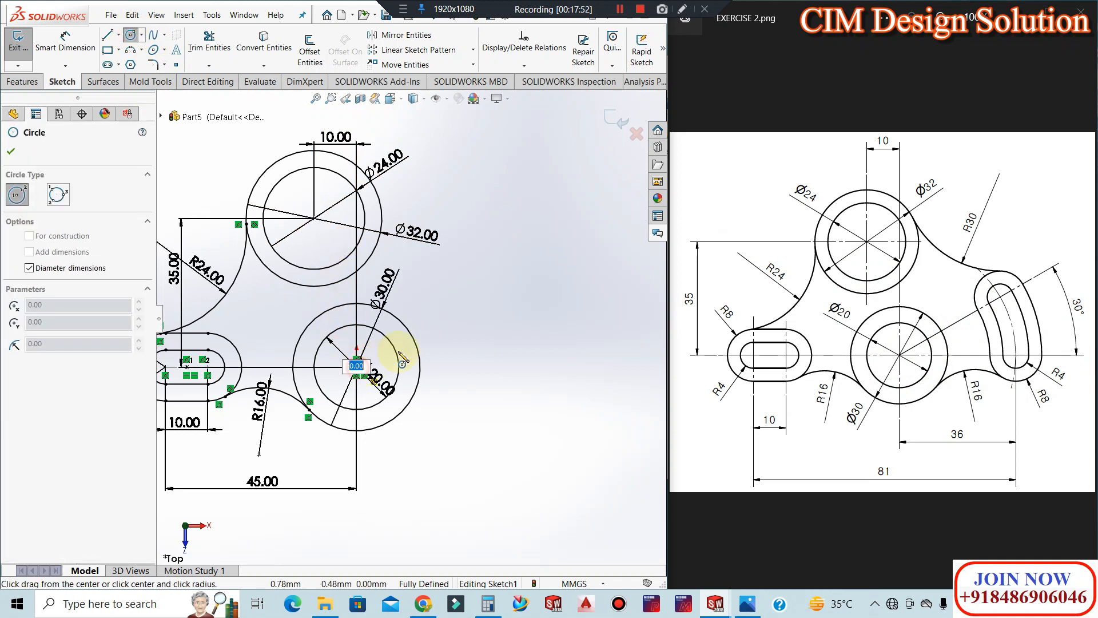
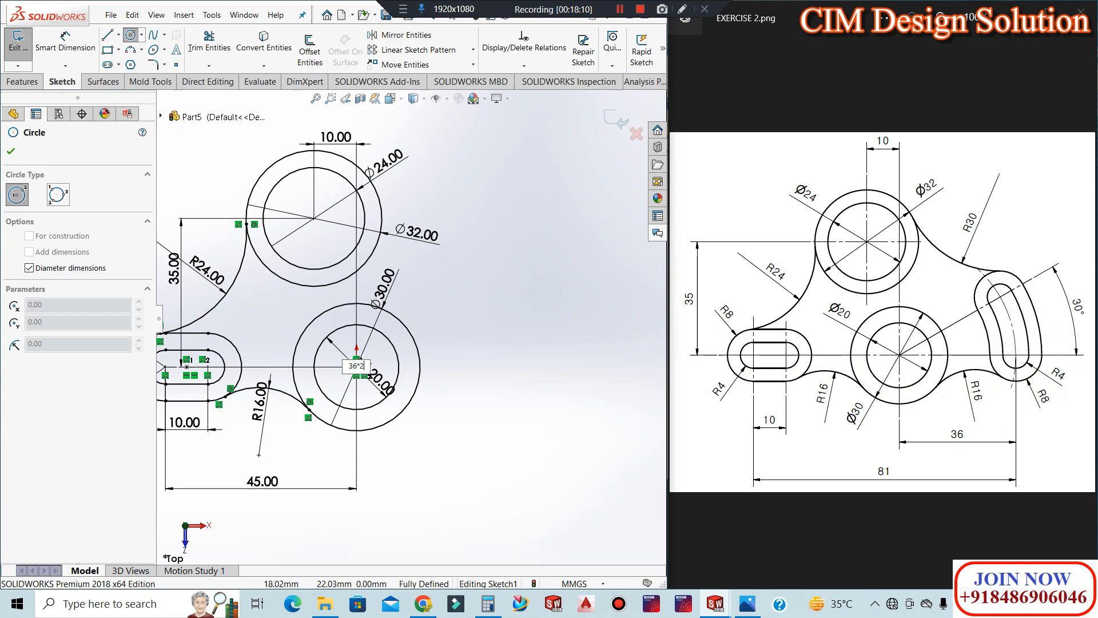
key(Return)
key(Escape)
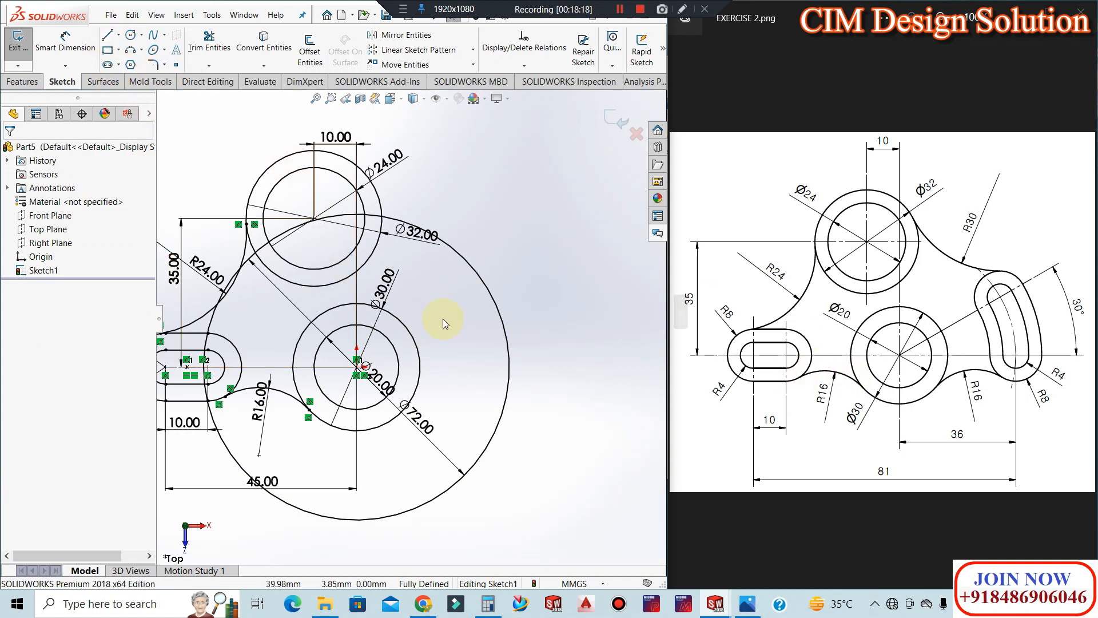
Draw an 8 mm diameter circle centred on the right quadrant point of the 72 mm circle
click(132, 36)
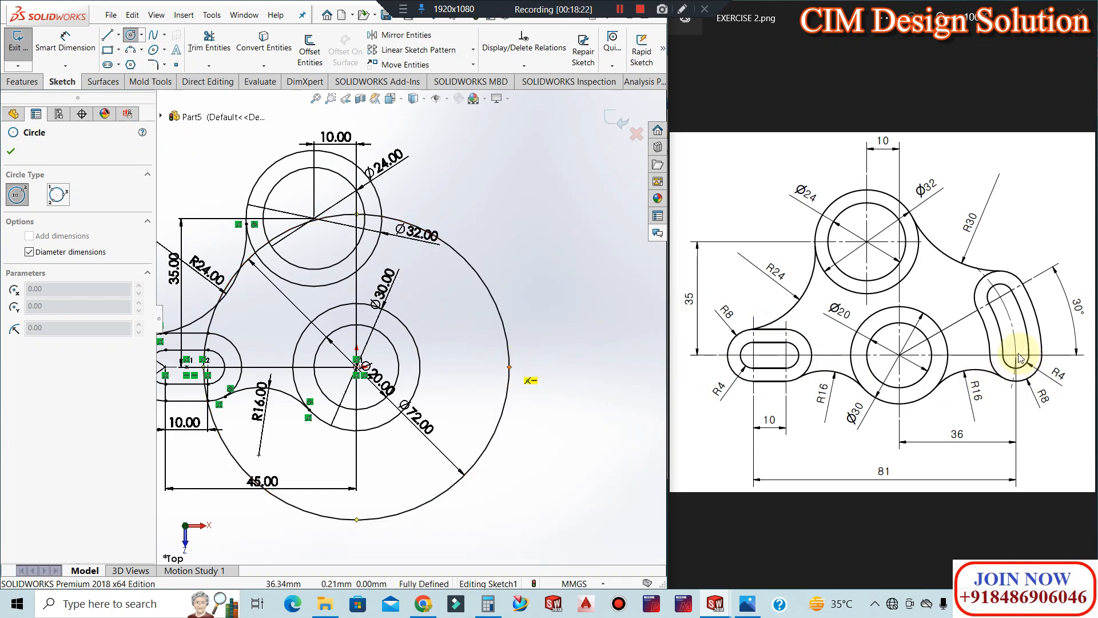
click(509, 367)
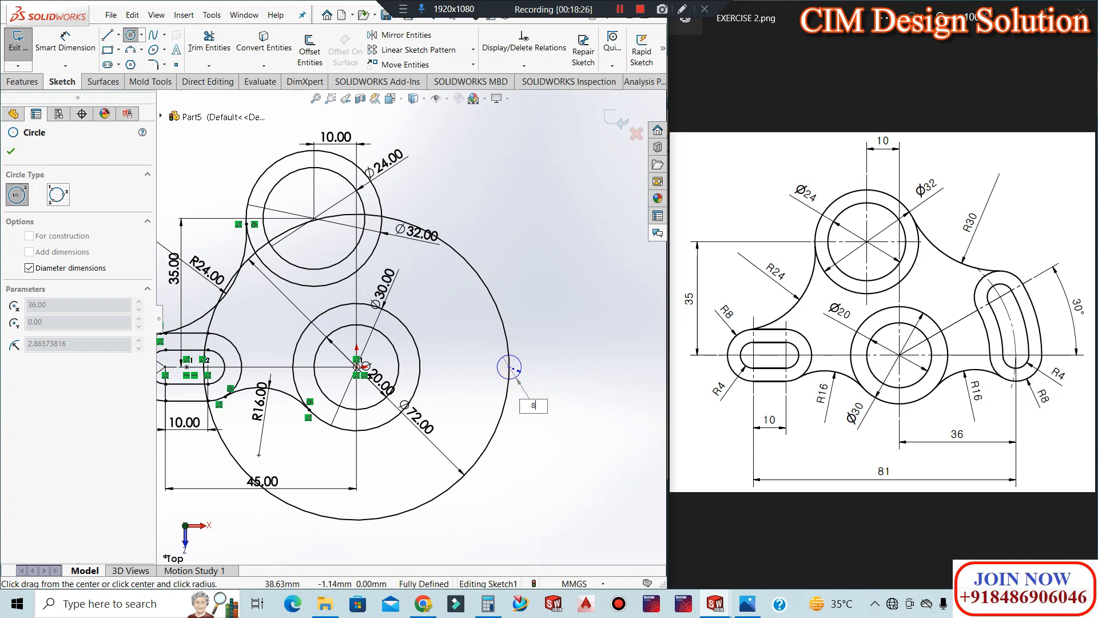
key(Return)
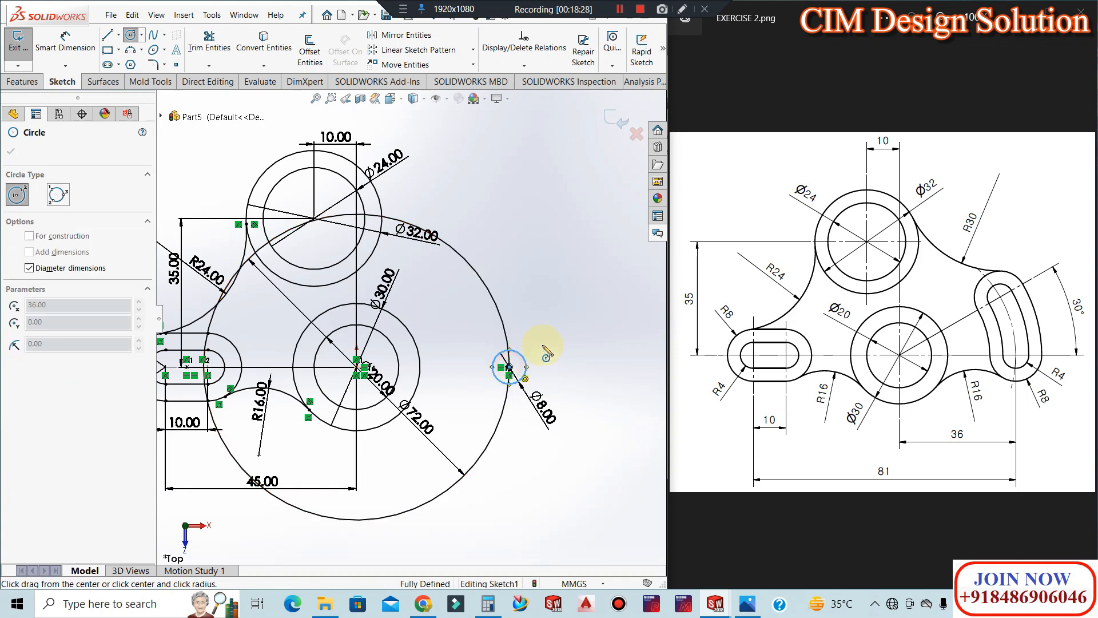
key(Escape)
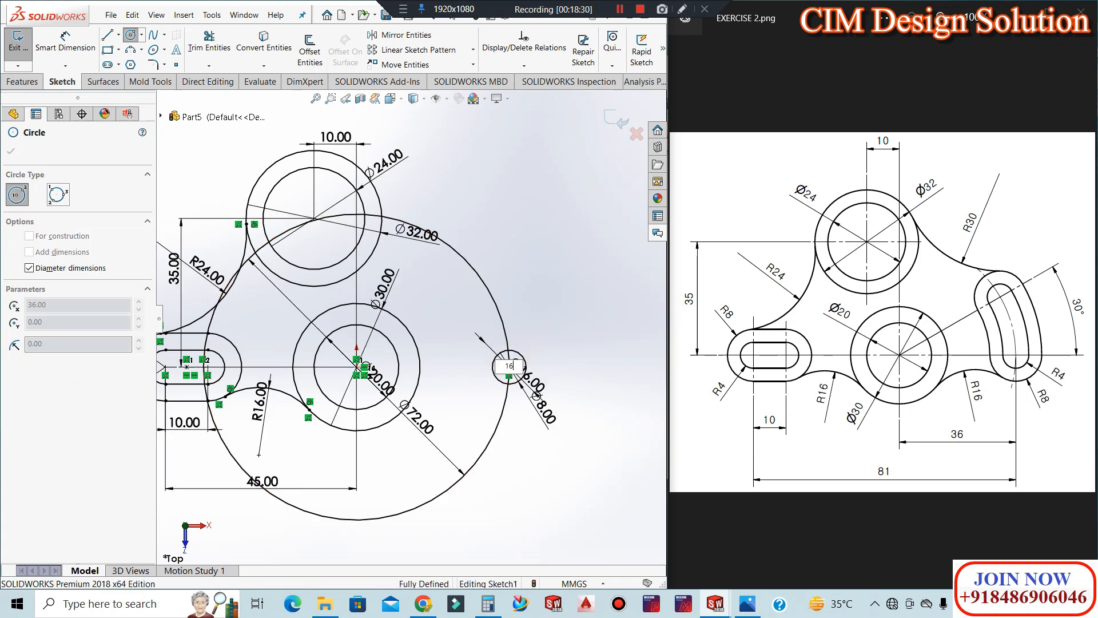
Draw a 16 mm diameter circle concentric with the 8 mm circle on the 72 mm circle
key(Return)
key(Escape)
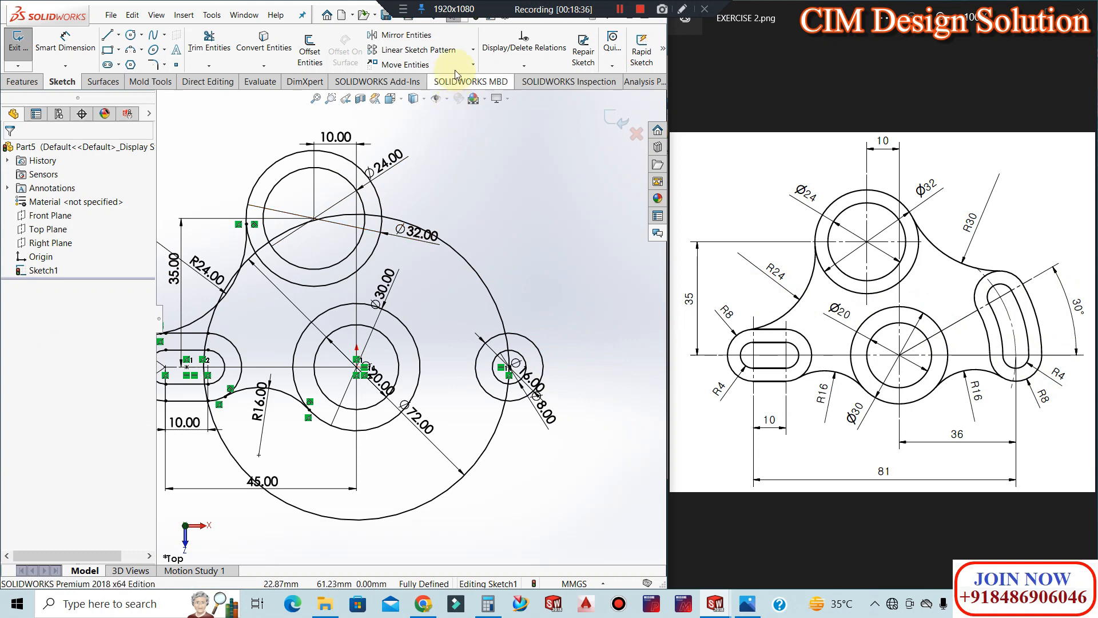
click(473, 64)
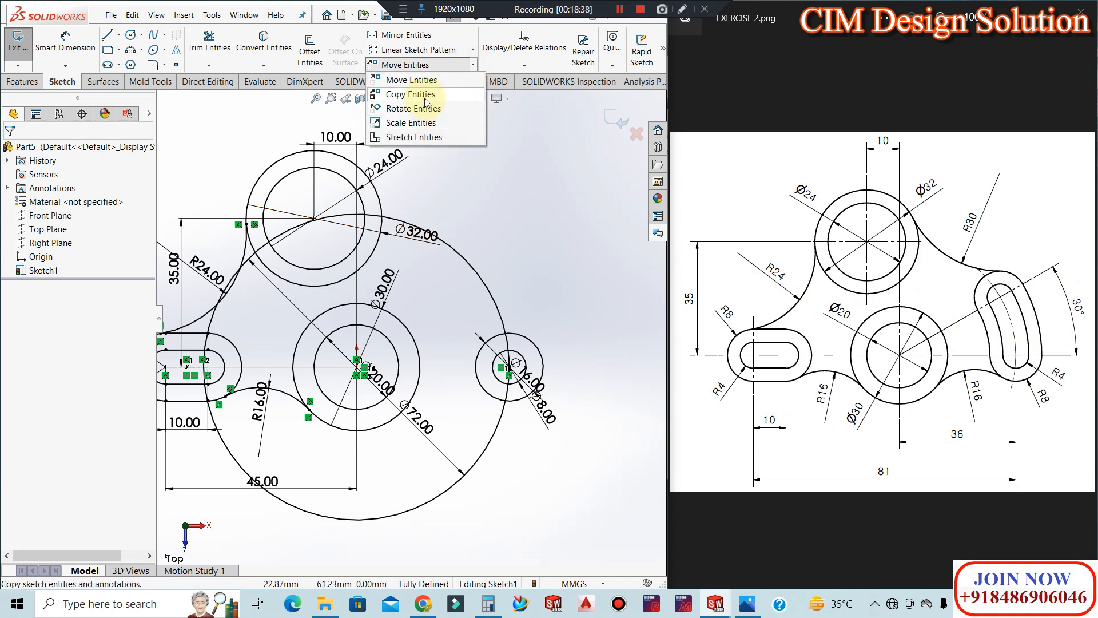
click(420, 109)
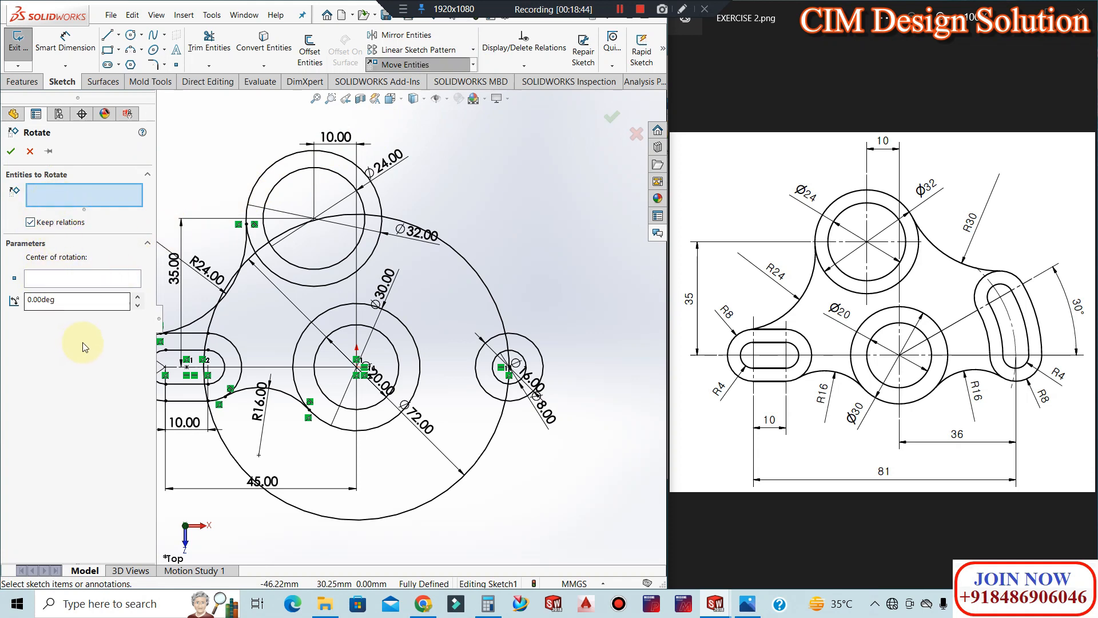
click(34, 150)
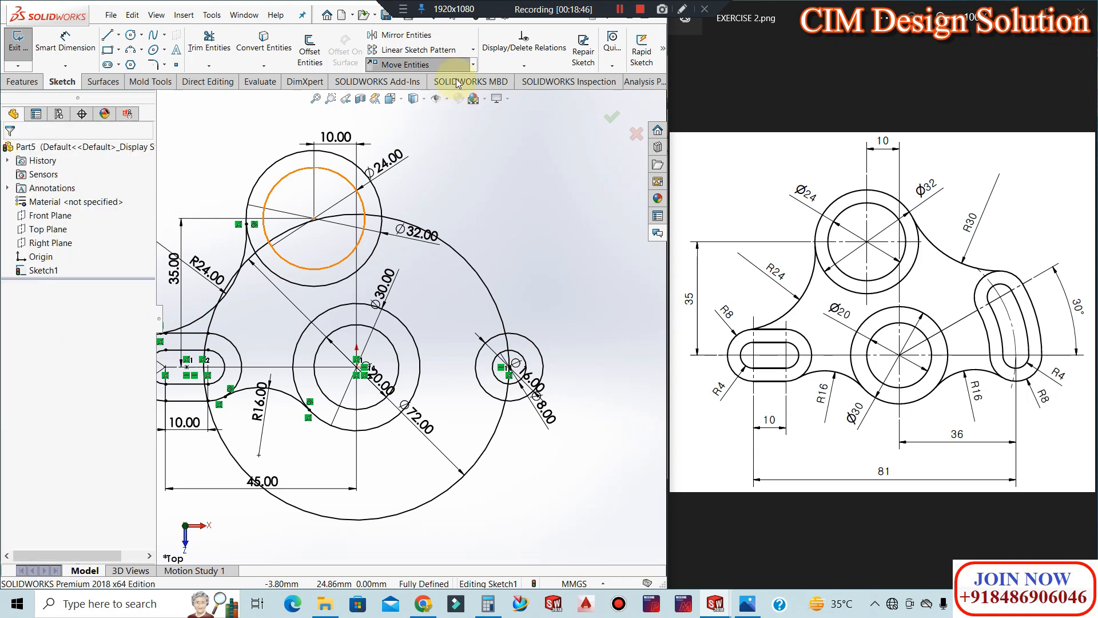
click(473, 51)
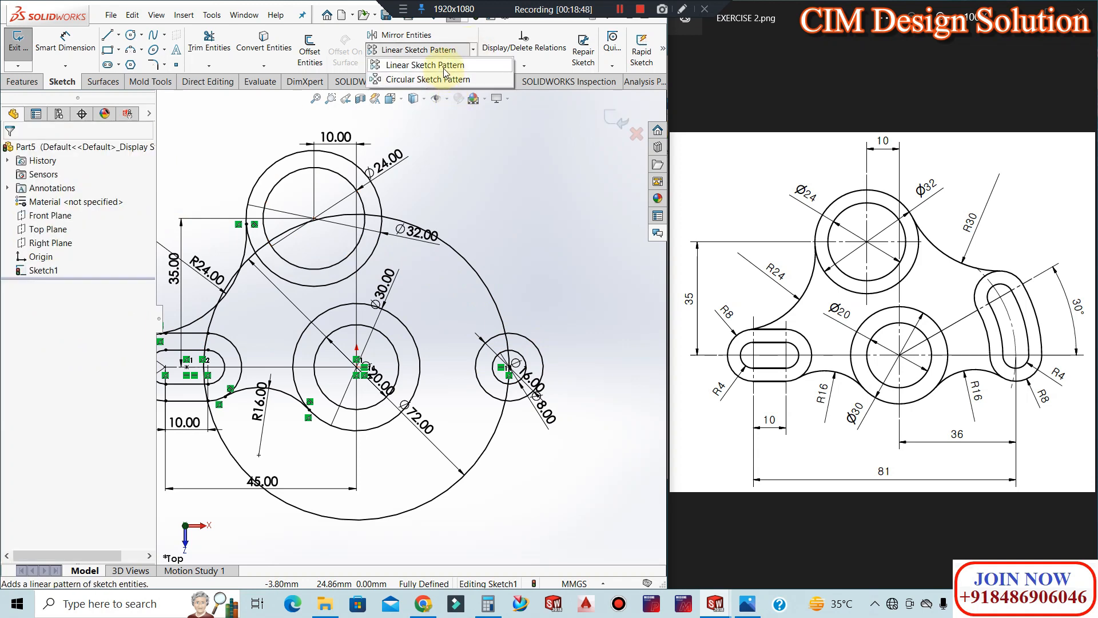
click(446, 80)
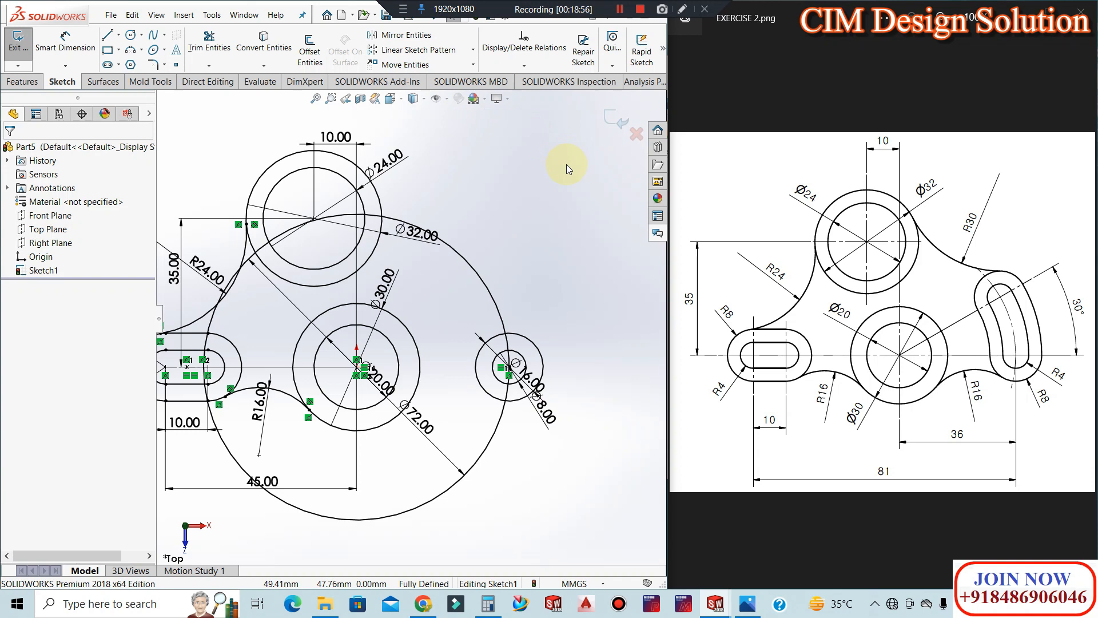
Sketch two lines from the origin: one rising rightward about 45 mm long at about 20°, one nearly horizontal rightward about 56 mm long
click(107, 35)
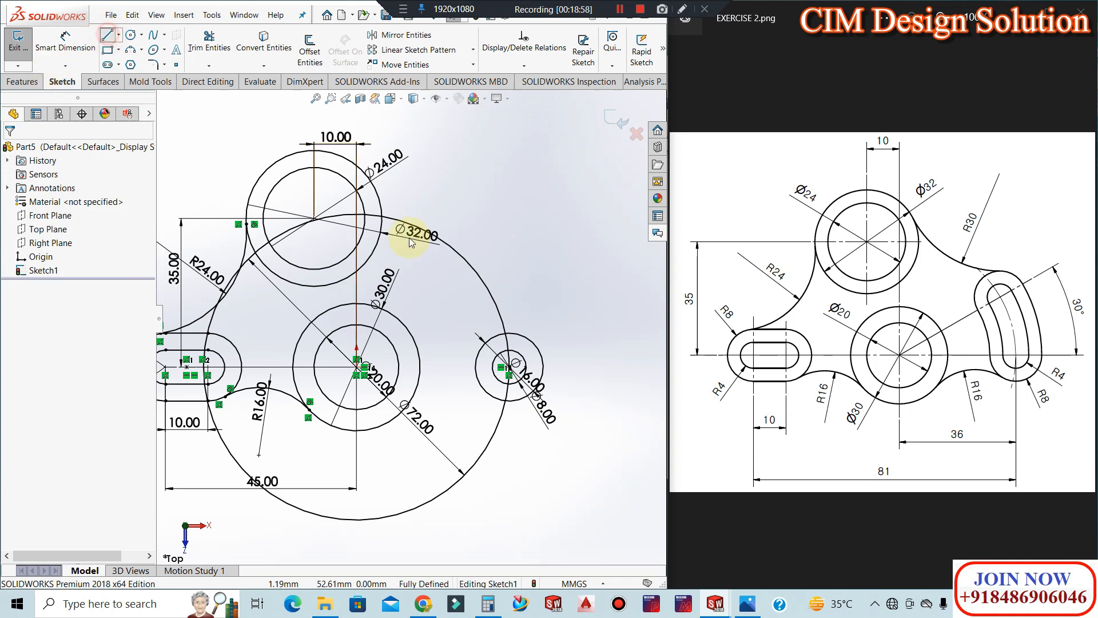
click(357, 366)
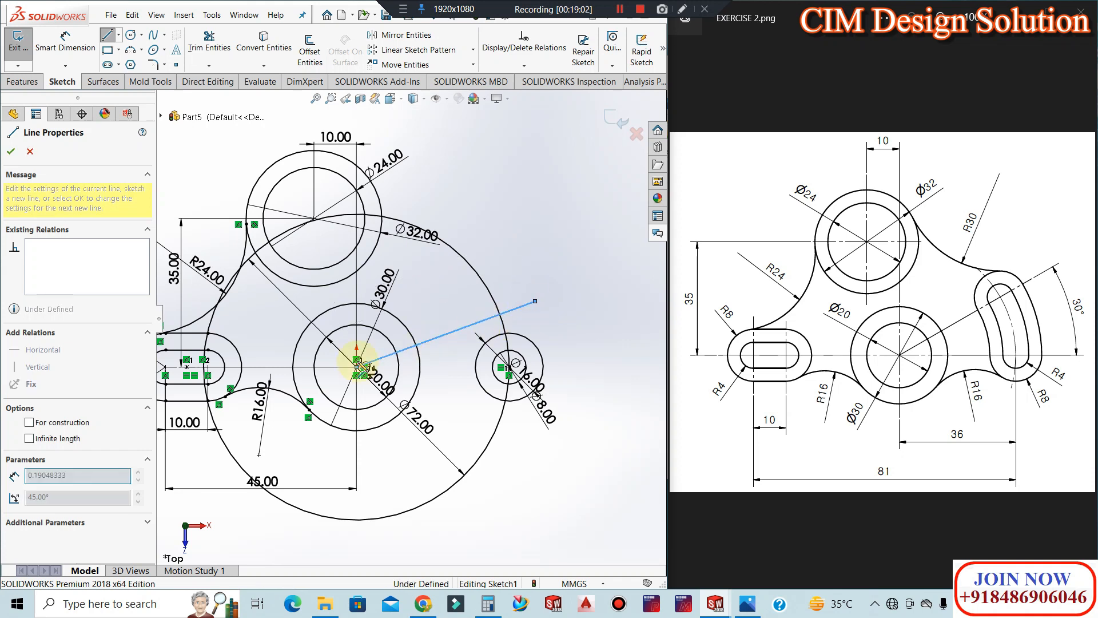
click(536, 301)
key(Escape)
click(107, 36)
click(357, 366)
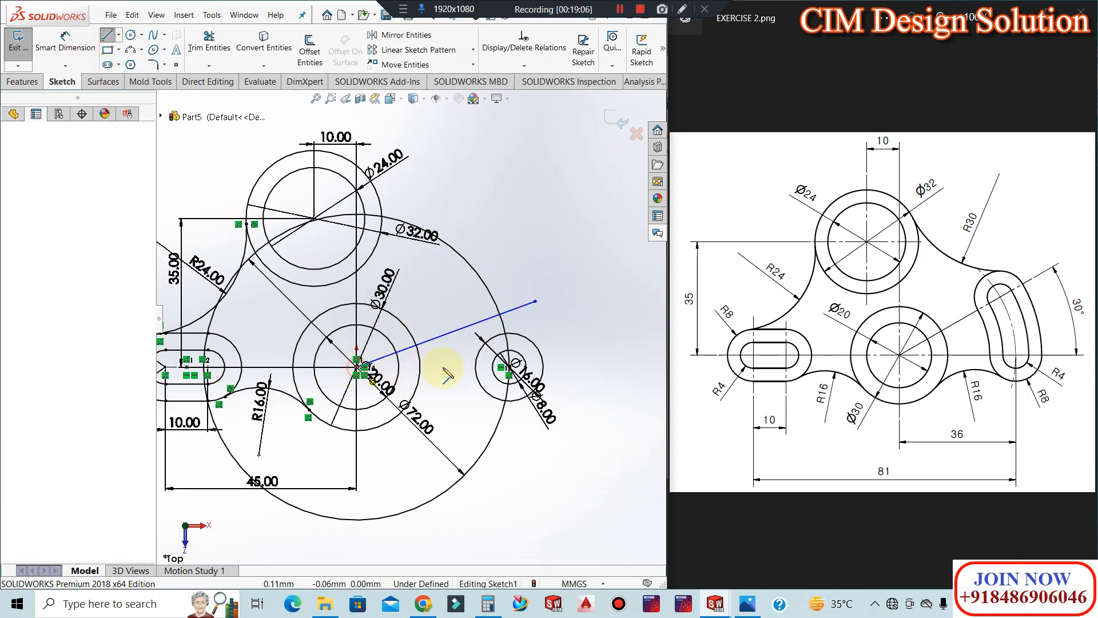
click(593, 364)
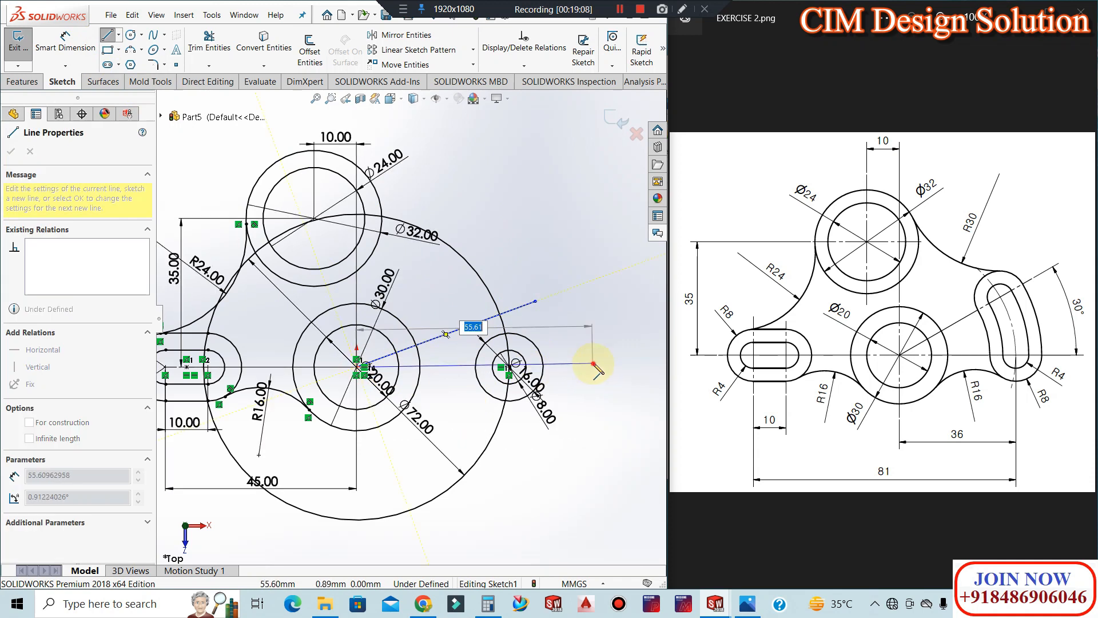
key(Escape)
key(Escape)
Make the lower of the two new lines horizontal and convert both lines to construction geometry
click(569, 365)
right_click(570, 363)
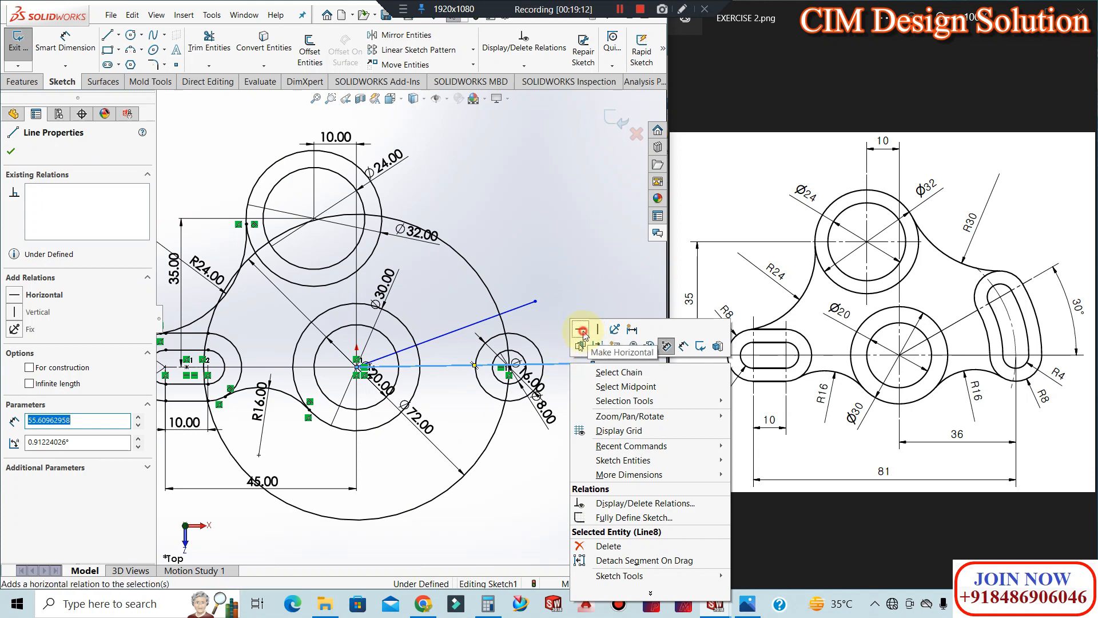
click(581, 329)
right_click(569, 364)
click(596, 347)
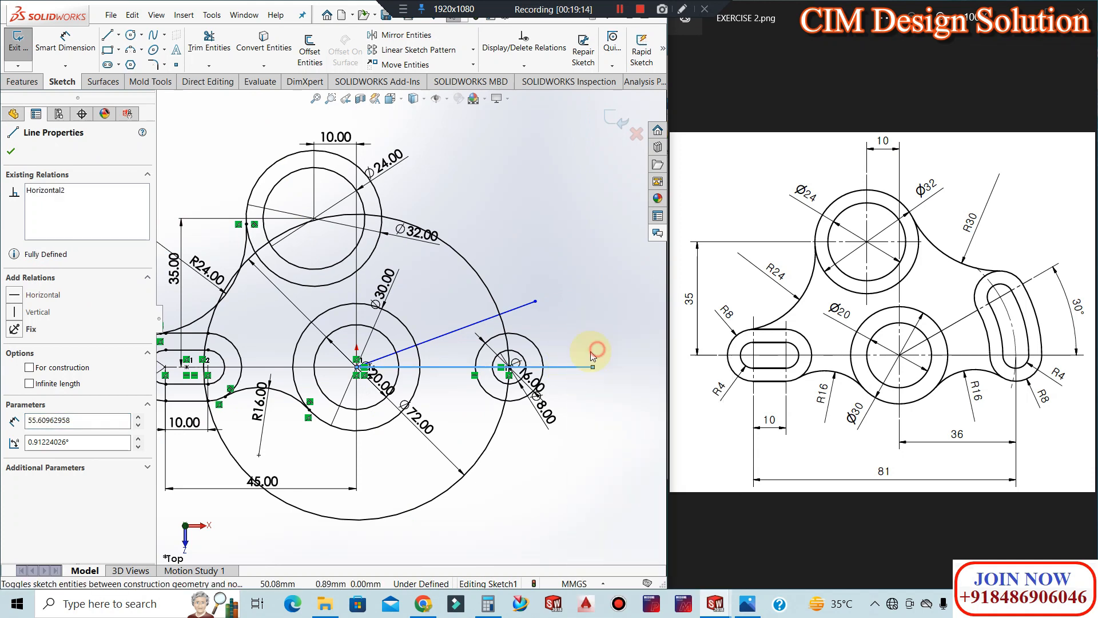
key(Escape)
right_click(531, 314)
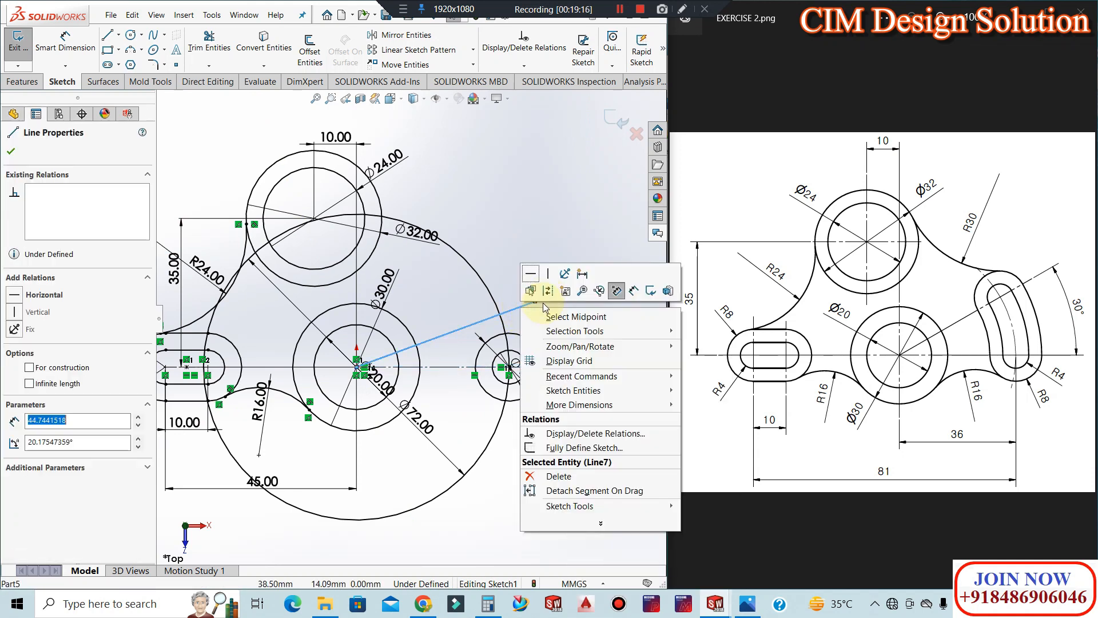
click(546, 293)
key(Escape)
Dimension the angle between the horizontal and inclined construction lines as 30°
click(64, 41)
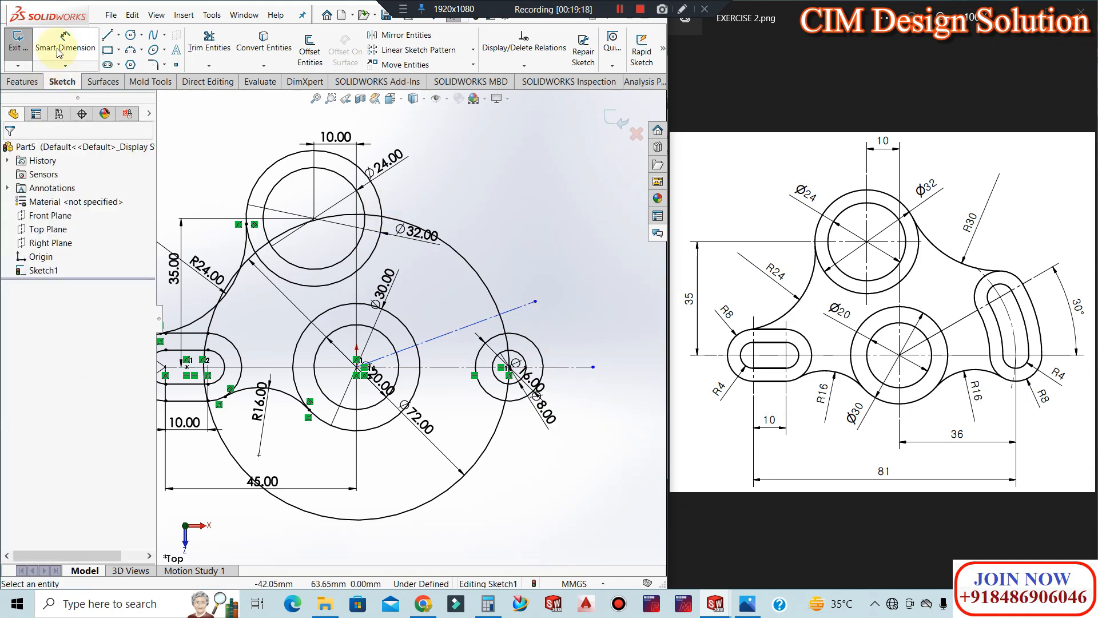
click(446, 367)
click(564, 330)
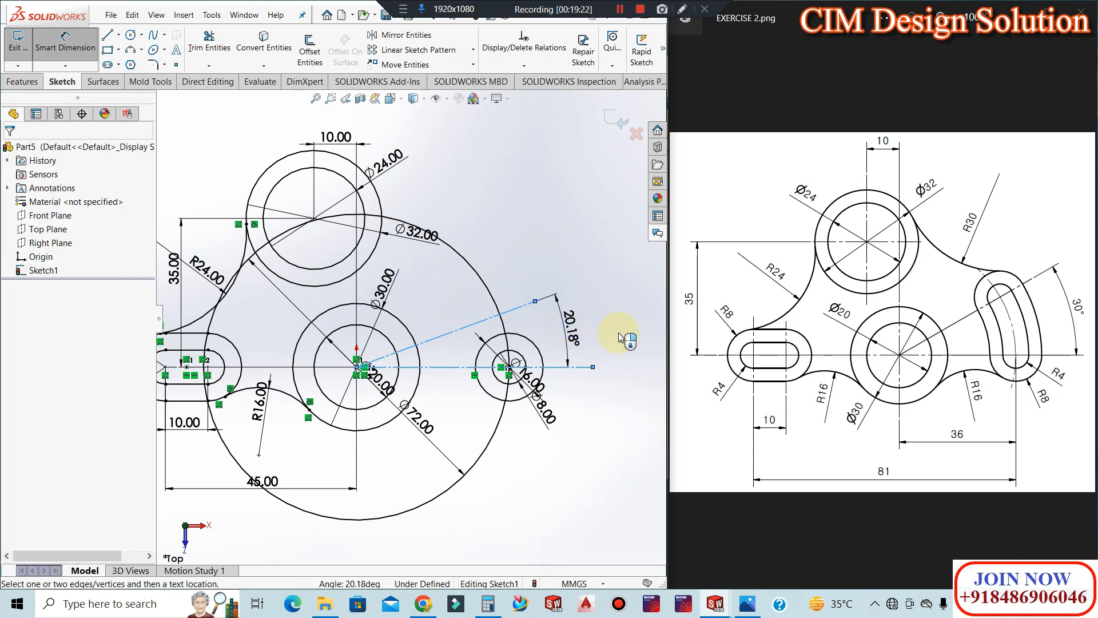
text(30)
key(Return)
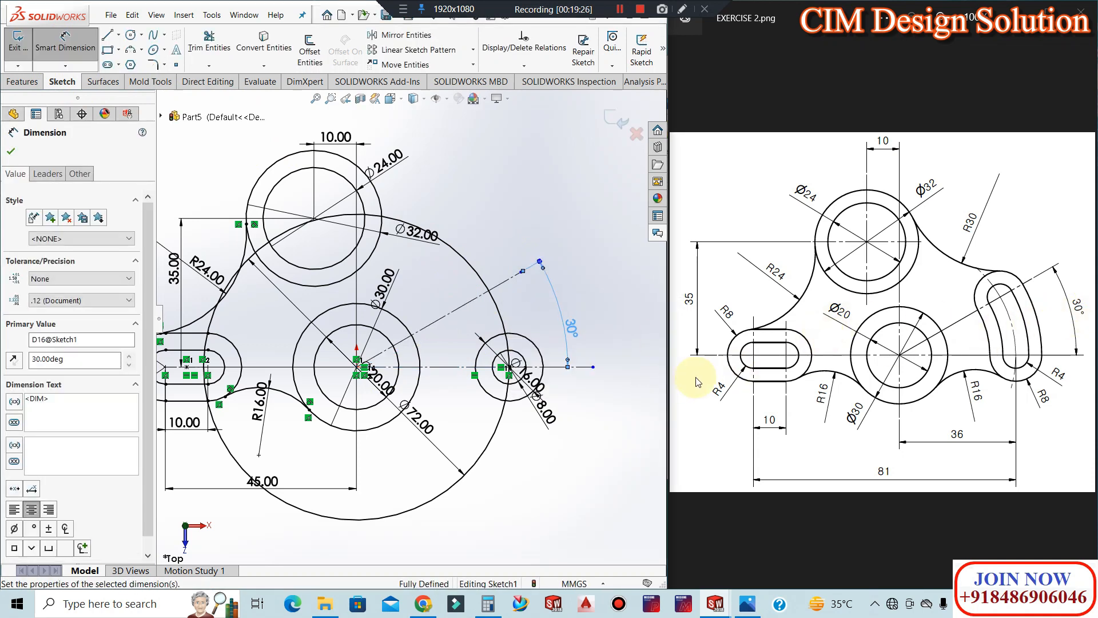
key(Escape)
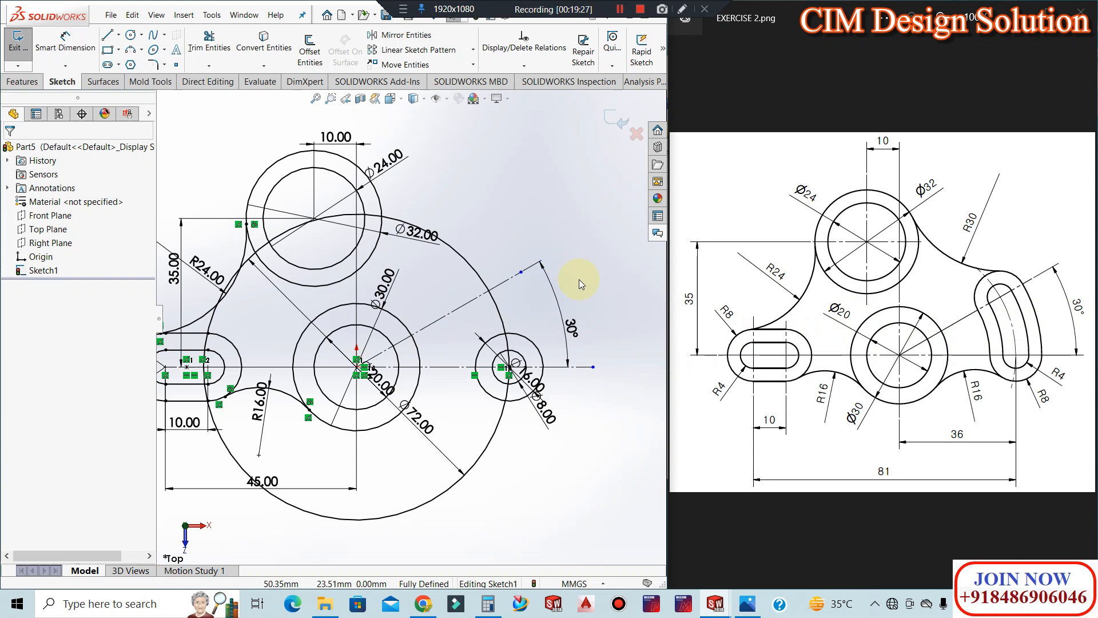
Draw an 8 mm diameter circle centred where the inclined construction line crosses the 72 mm circle
click(131, 36)
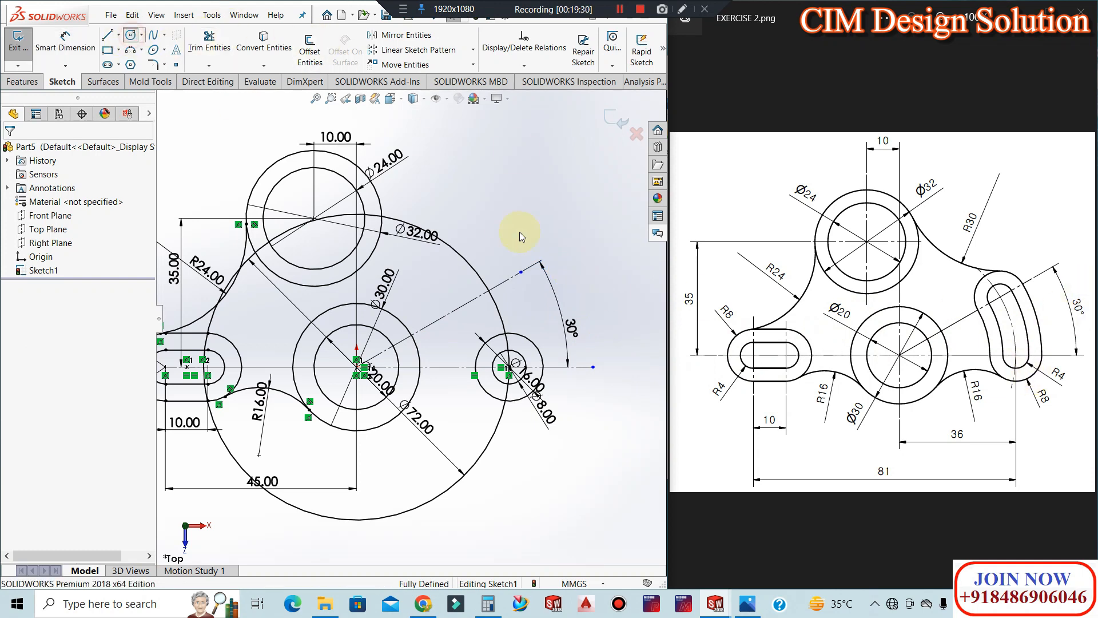
click(488, 289)
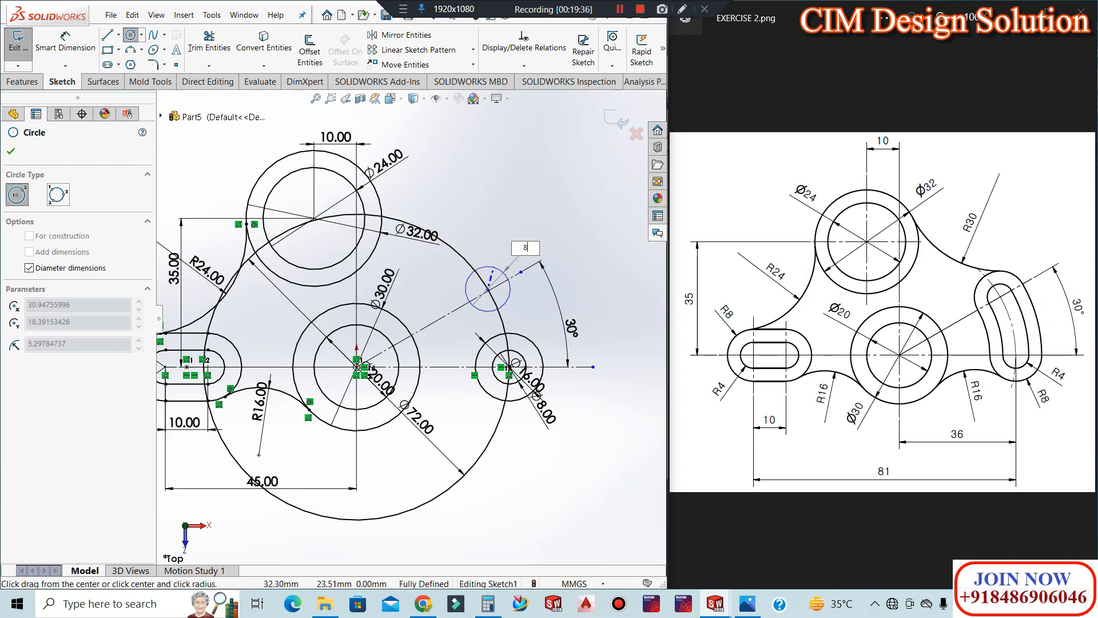
Draw two concentric circles, 8 mm and 16 mm in diameter, near where the 30° centreline crosses the 72 mm circle
text(8)
key(Return)
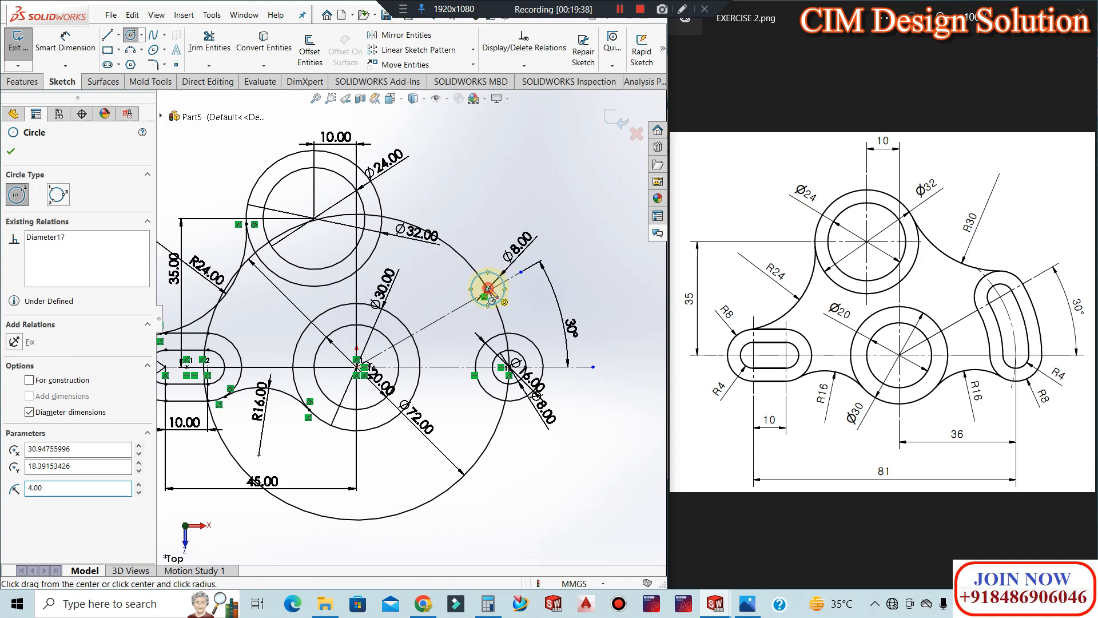
click(488, 288)
text(16)
key(Return)
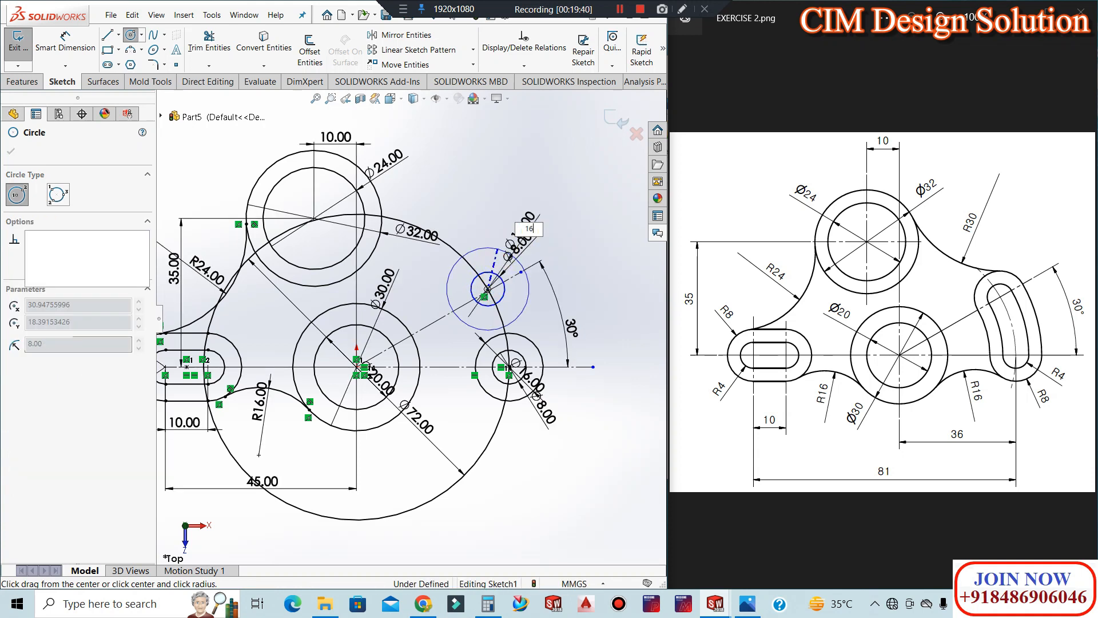
key(Escape)
scroll(503, 303, down, 2)
scroll(502, 307, down, 5)
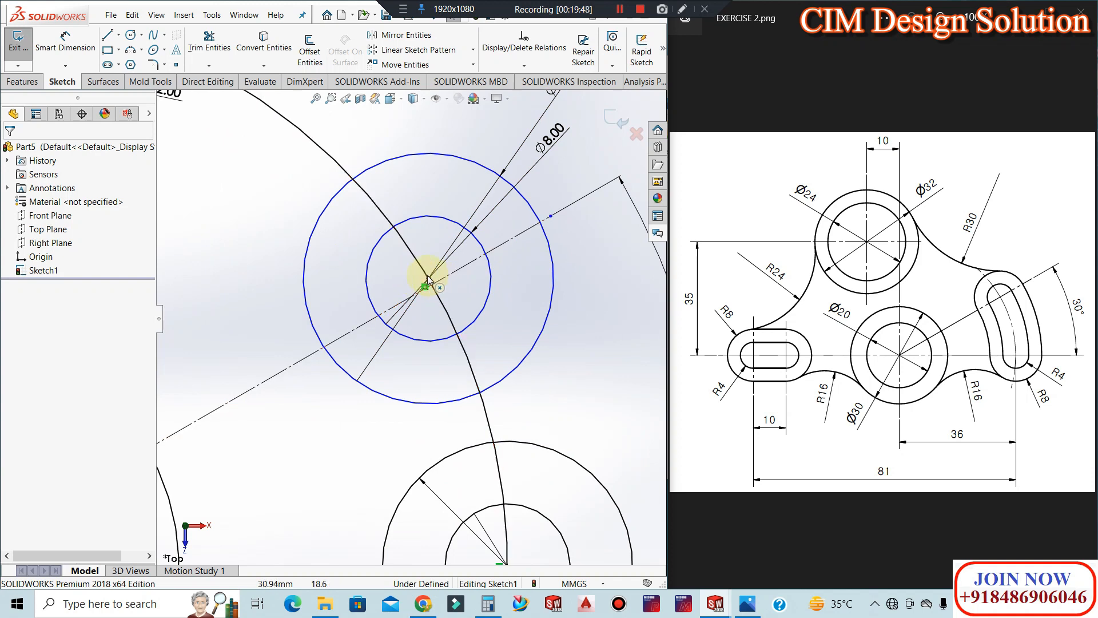
click(432, 285)
ctrl+click(420, 290)
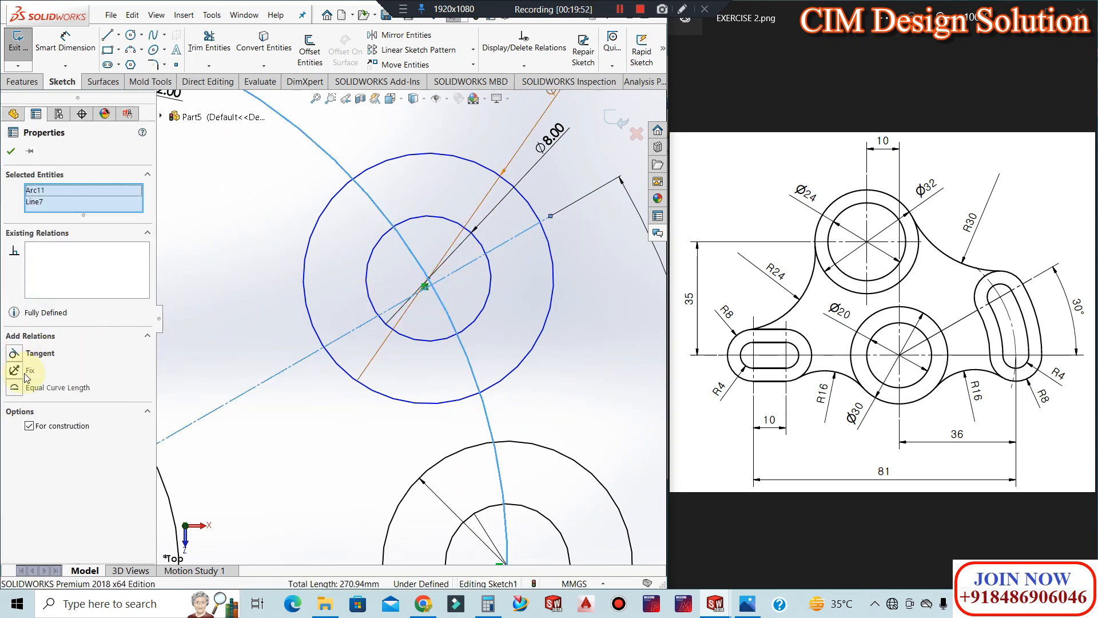
key(Escape)
Add an Intersection relation placing the new circles' centre where the 72 mm circle crosses the 30° centreline
drag(428, 278, 433, 286)
ctrl+click(435, 292)
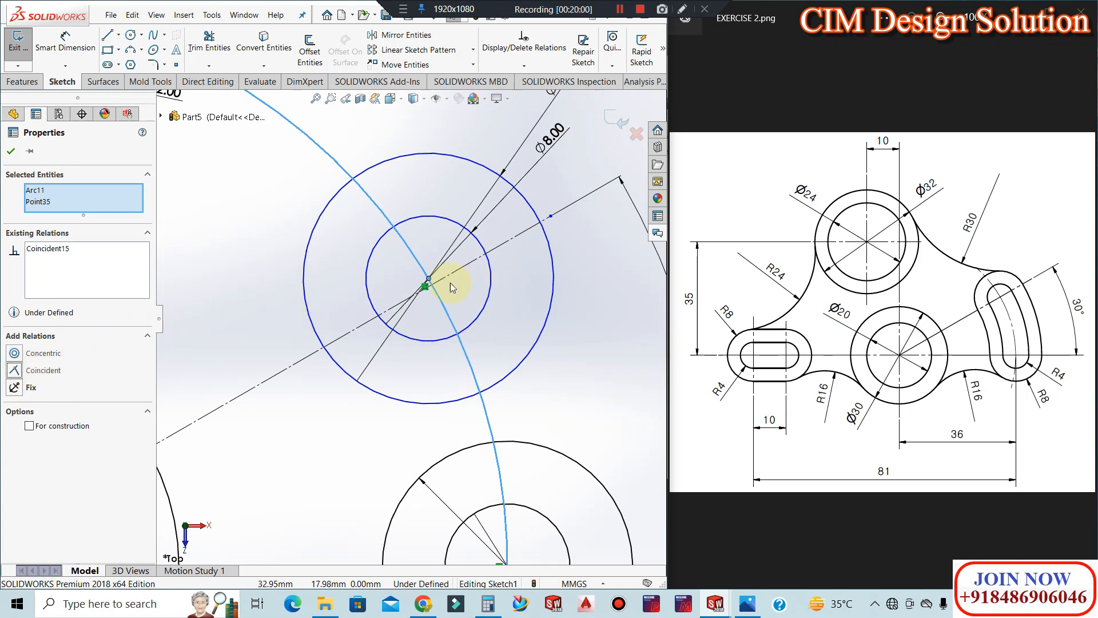
click(82, 193)
click(86, 201)
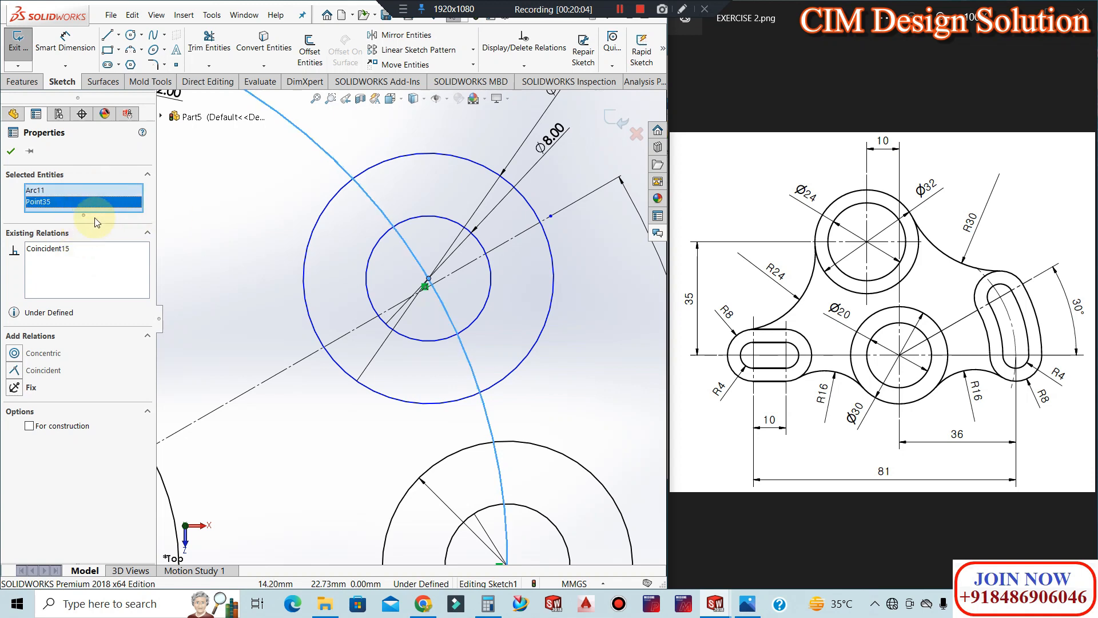
ctrl+click(451, 275)
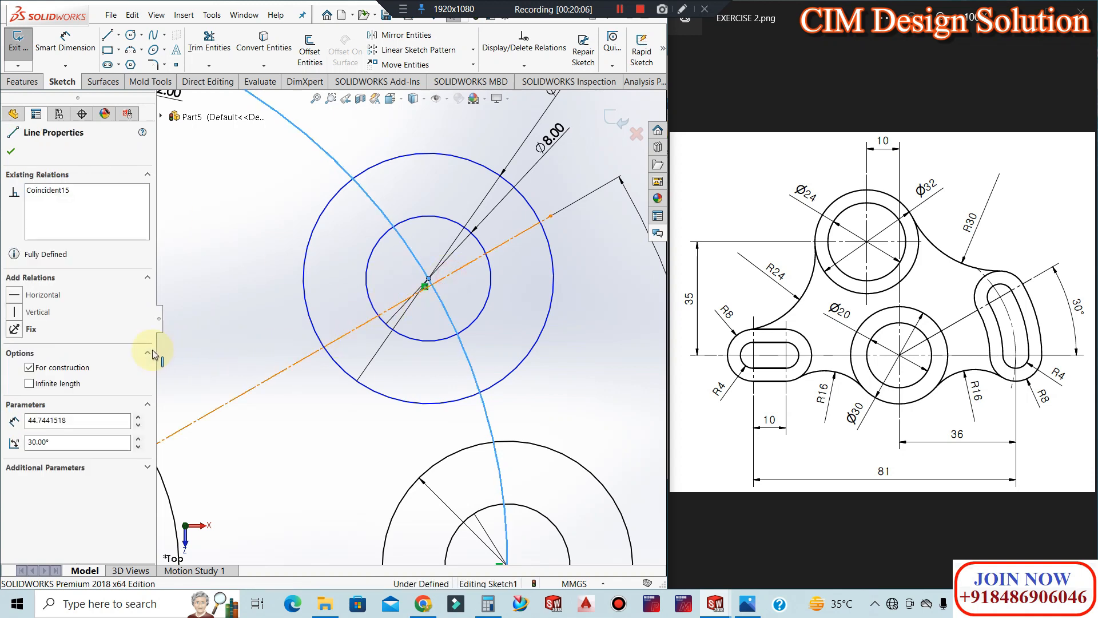
click(15, 364)
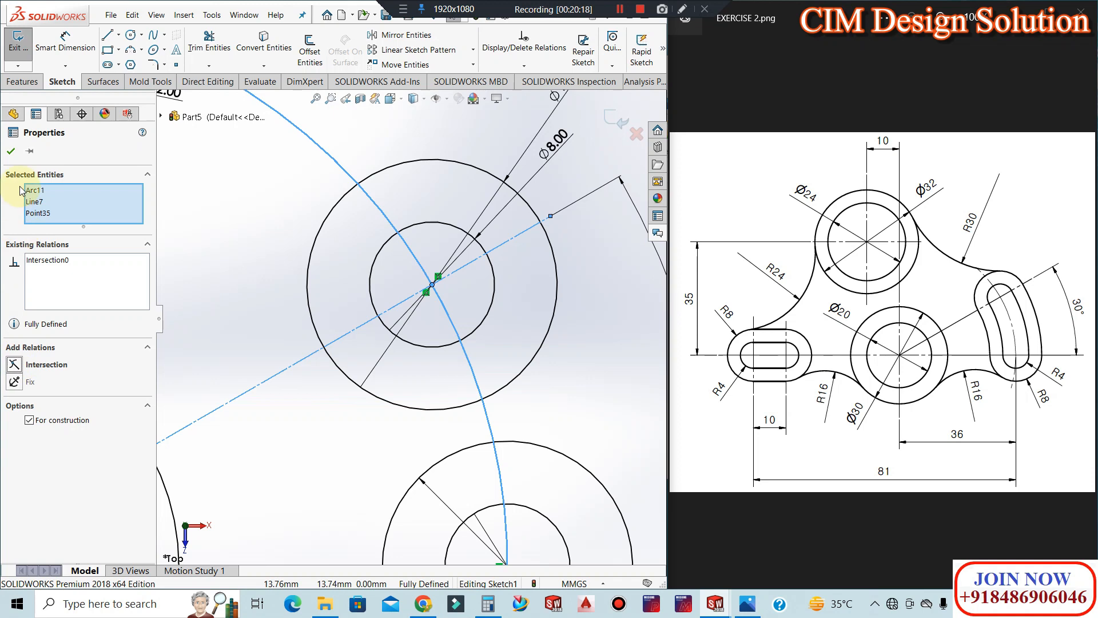
click(11, 149)
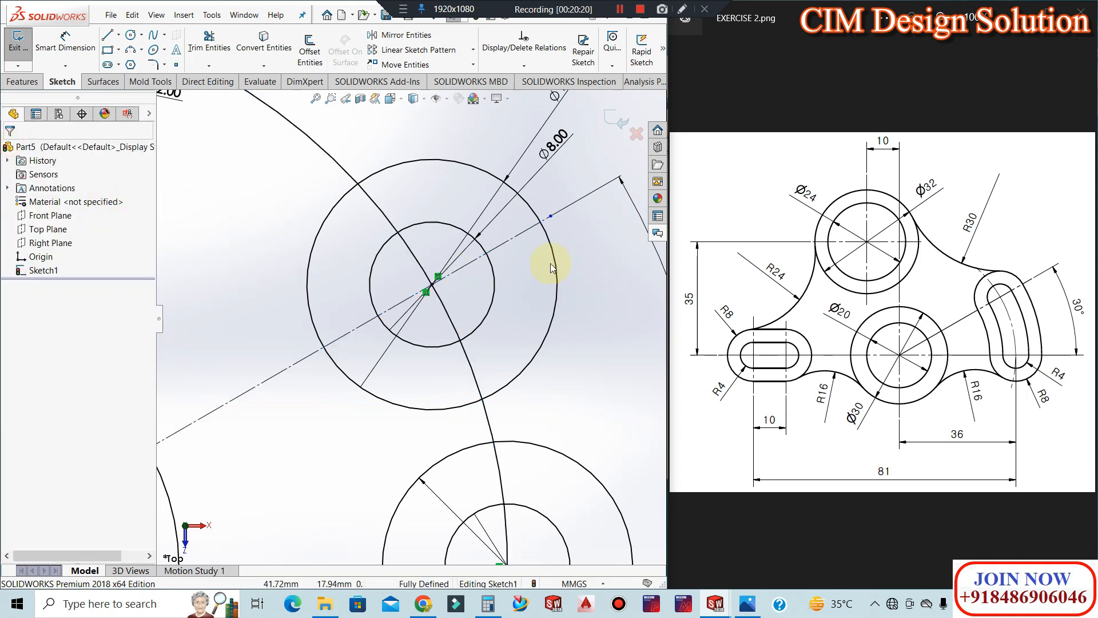
scroll(526, 242, up, 3)
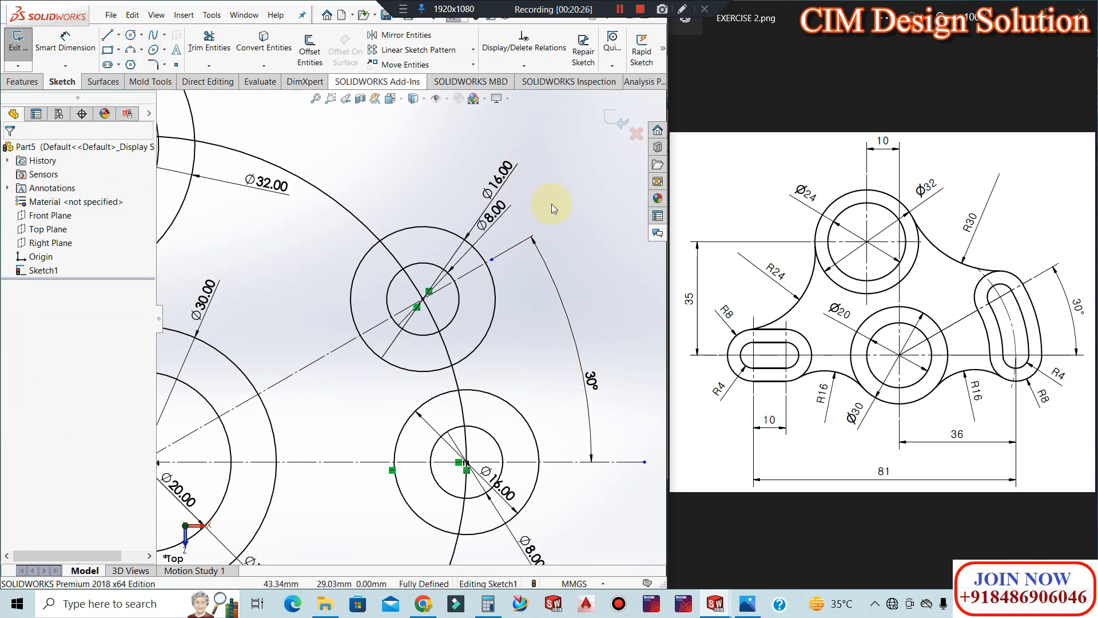
scroll(552, 205, down, 2)
scroll(558, 195, down, 2)
scroll(555, 197, up, 4)
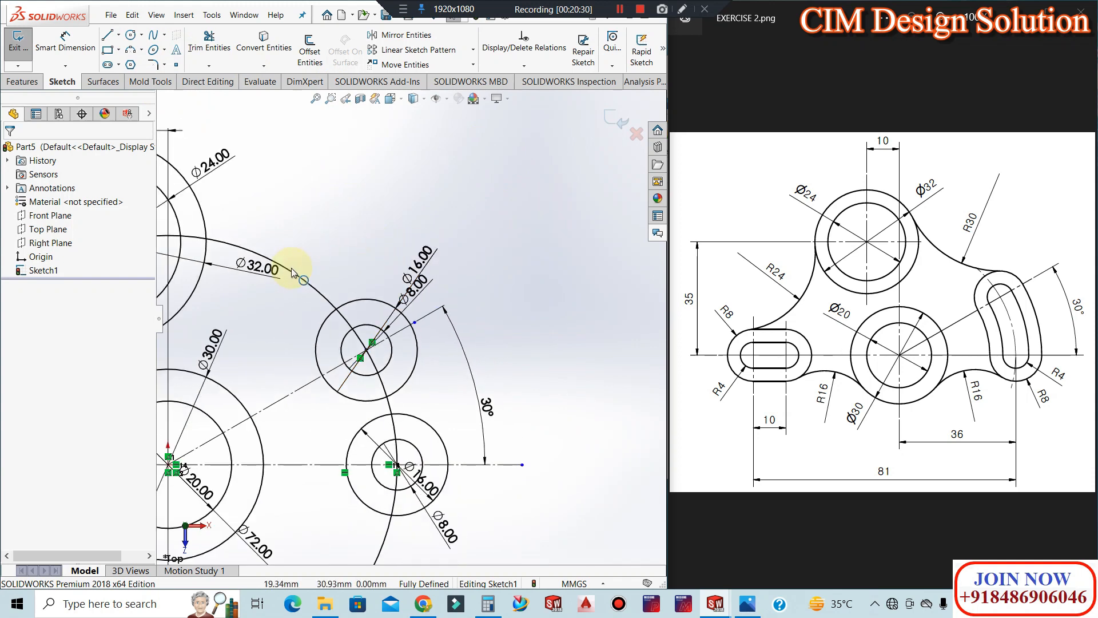
right_click(293, 269)
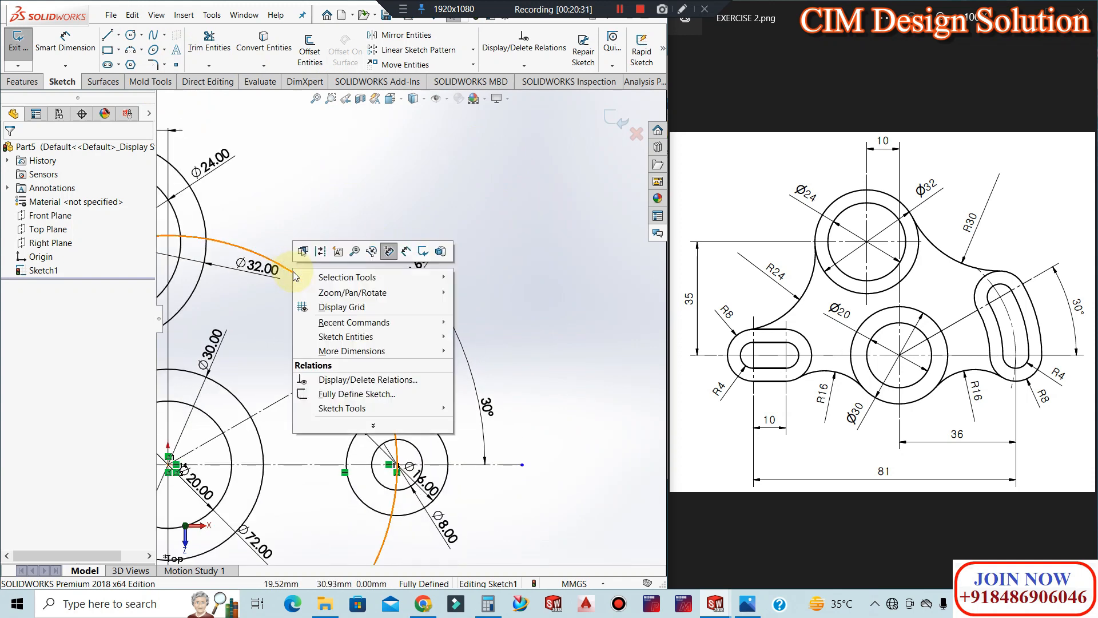
click(319, 253)
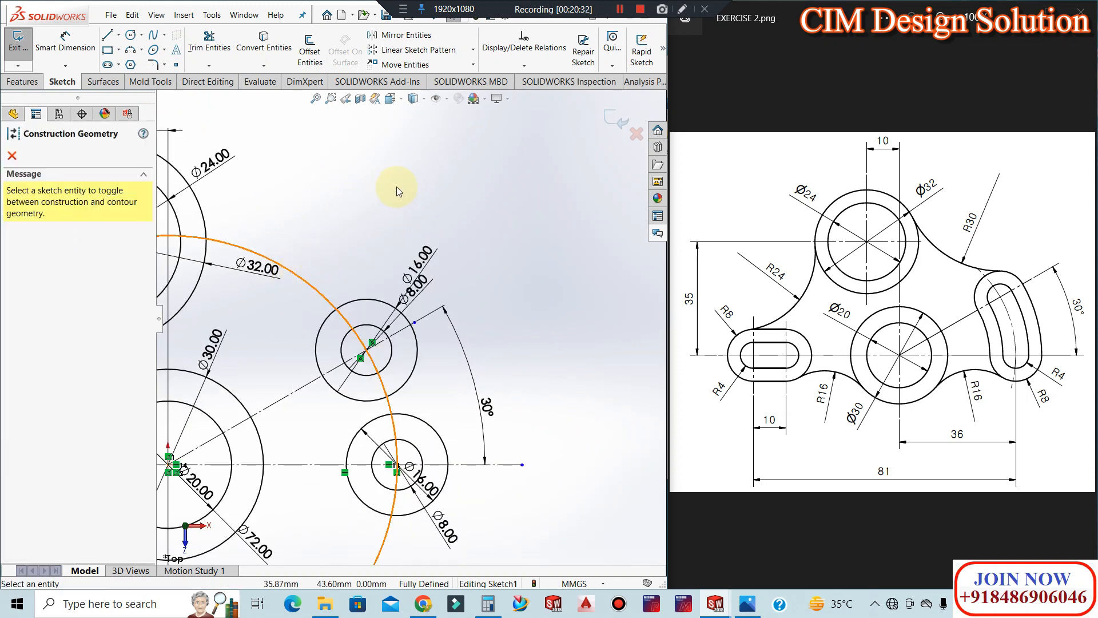
click(12, 156)
Convert the 72 mm circle to construction geometry
click(311, 286)
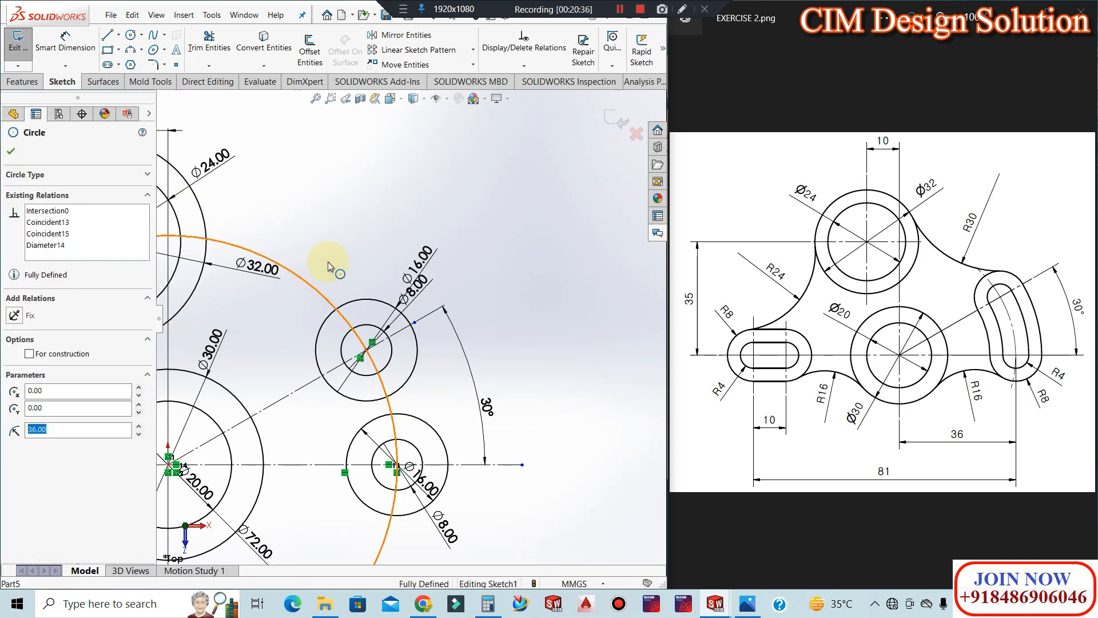
right_click(310, 280)
click(368, 259)
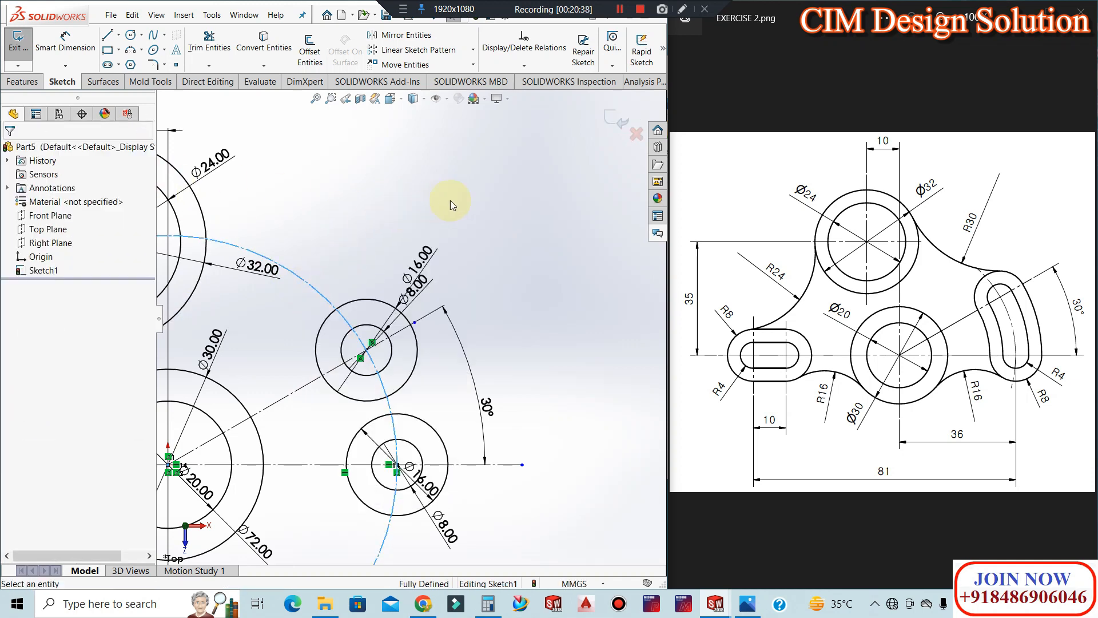
Draw two circles centred on the origin, with radii 28 mm and 44 mm, tangent to the upper 16 mm circle's inner and outer sides
scroll(526, 189, up, 4)
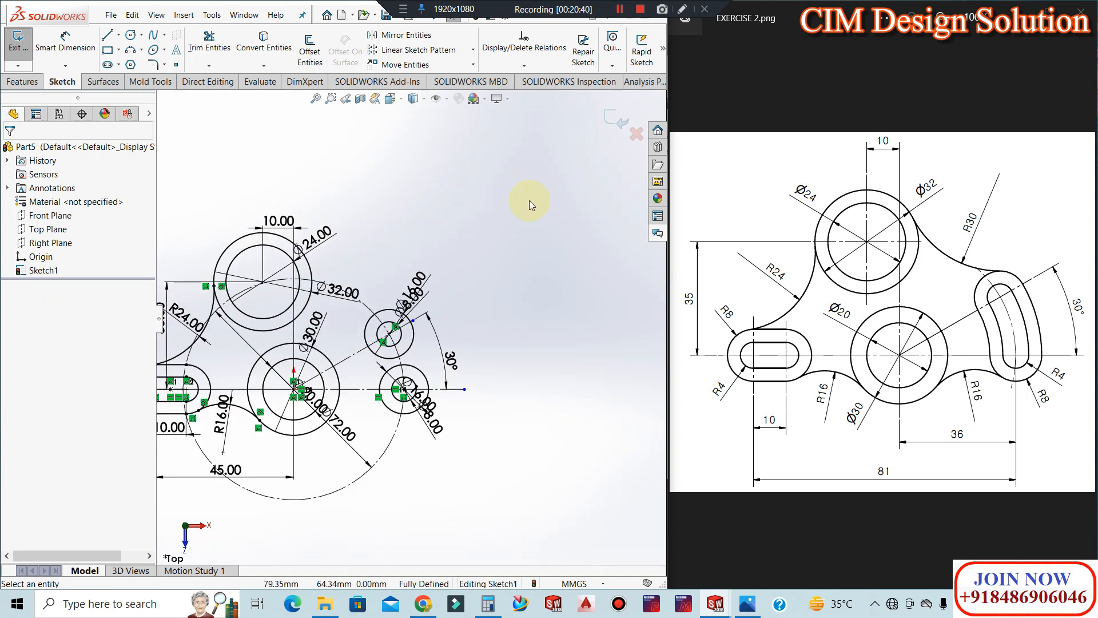
scroll(240, 411, down, 3)
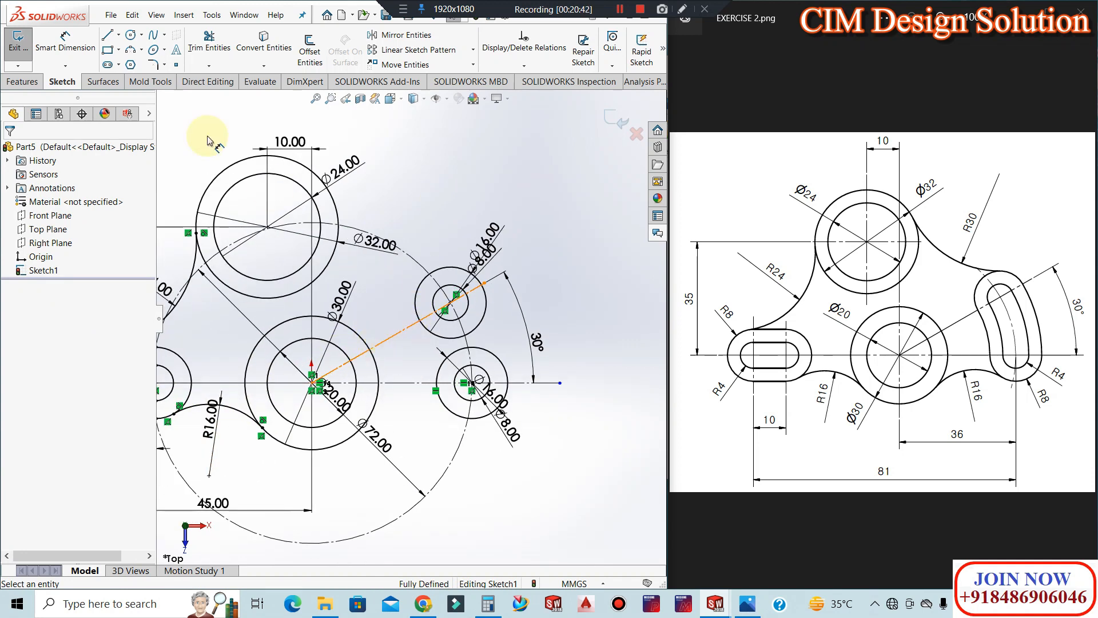
click(130, 37)
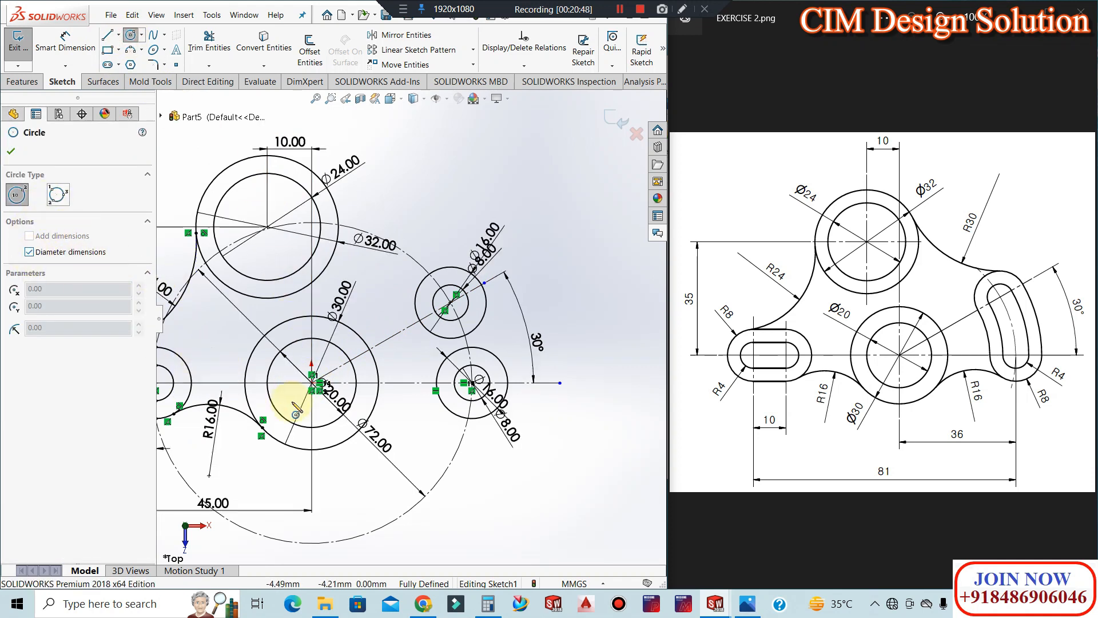
click(312, 381)
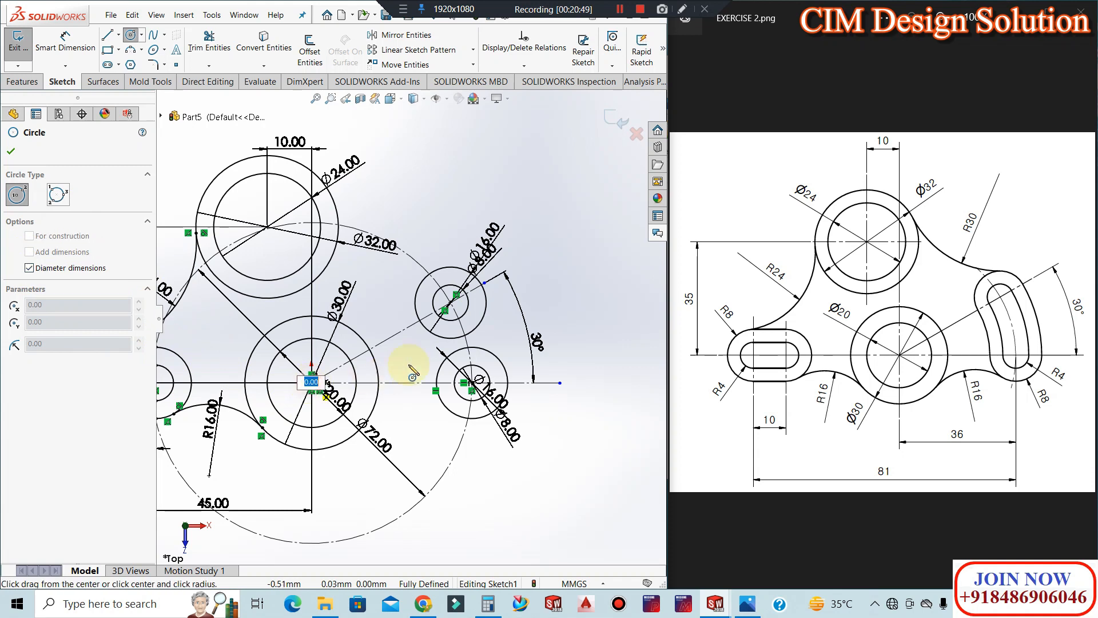
click(423, 327)
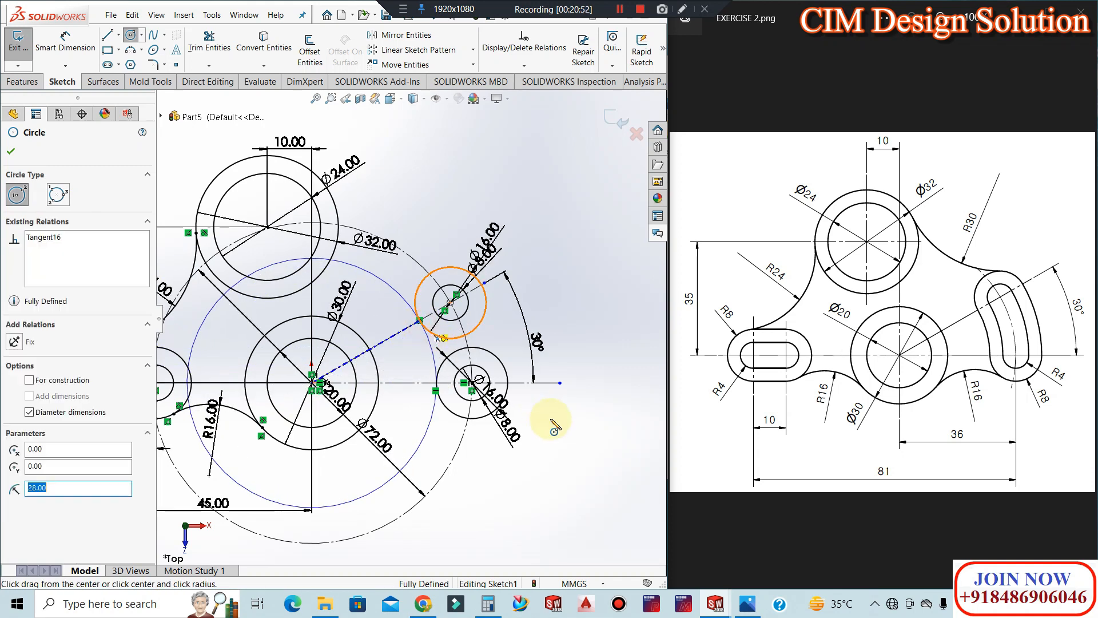
click(313, 382)
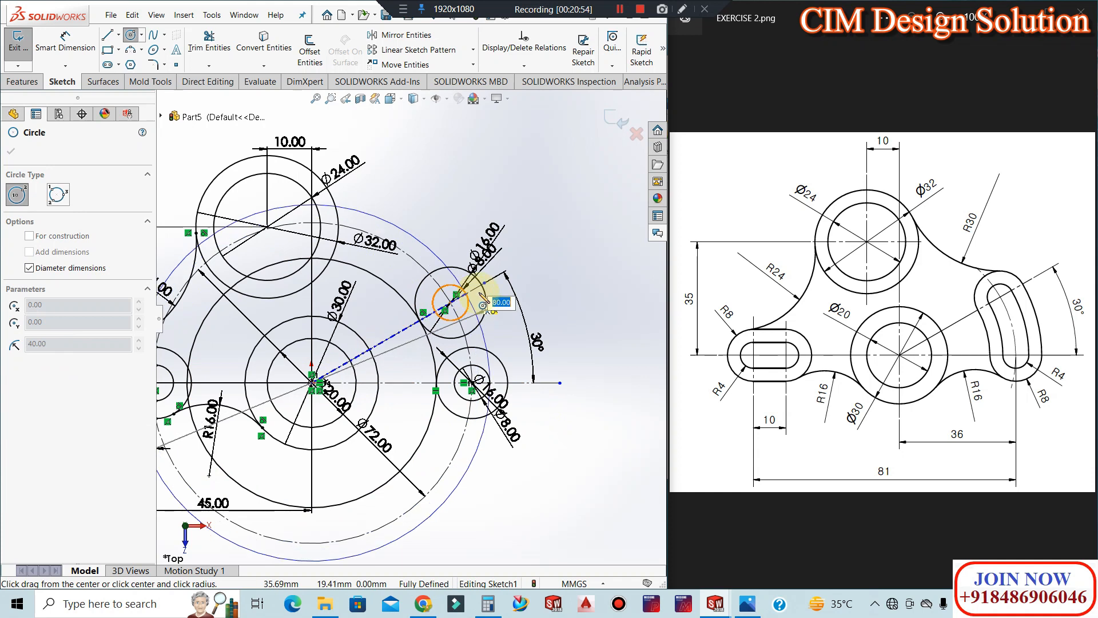
click(565, 408)
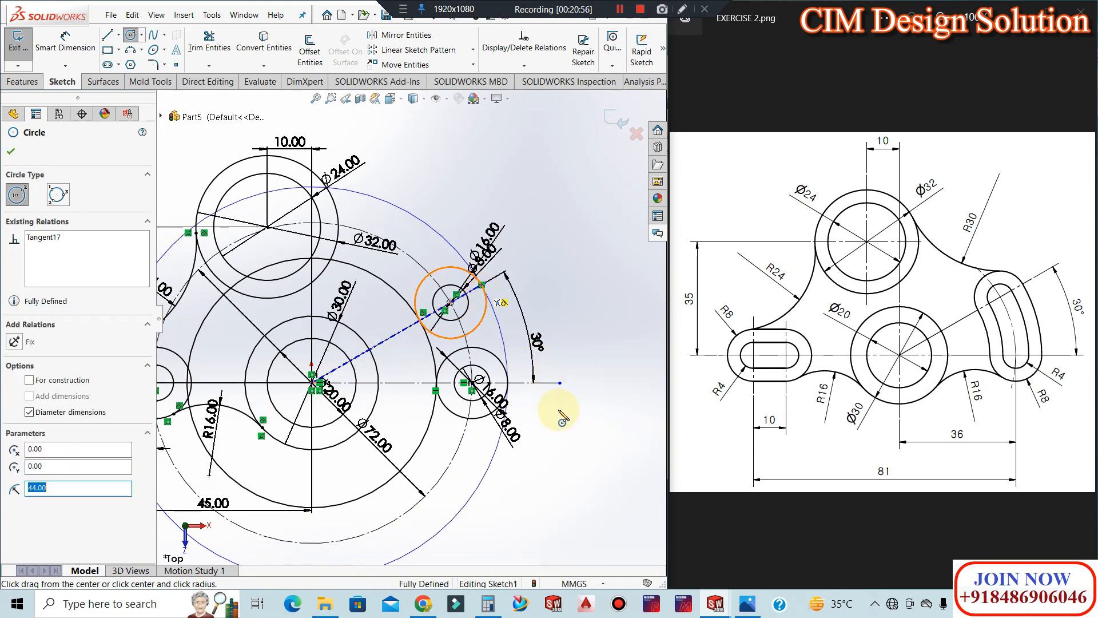
key(Escape)
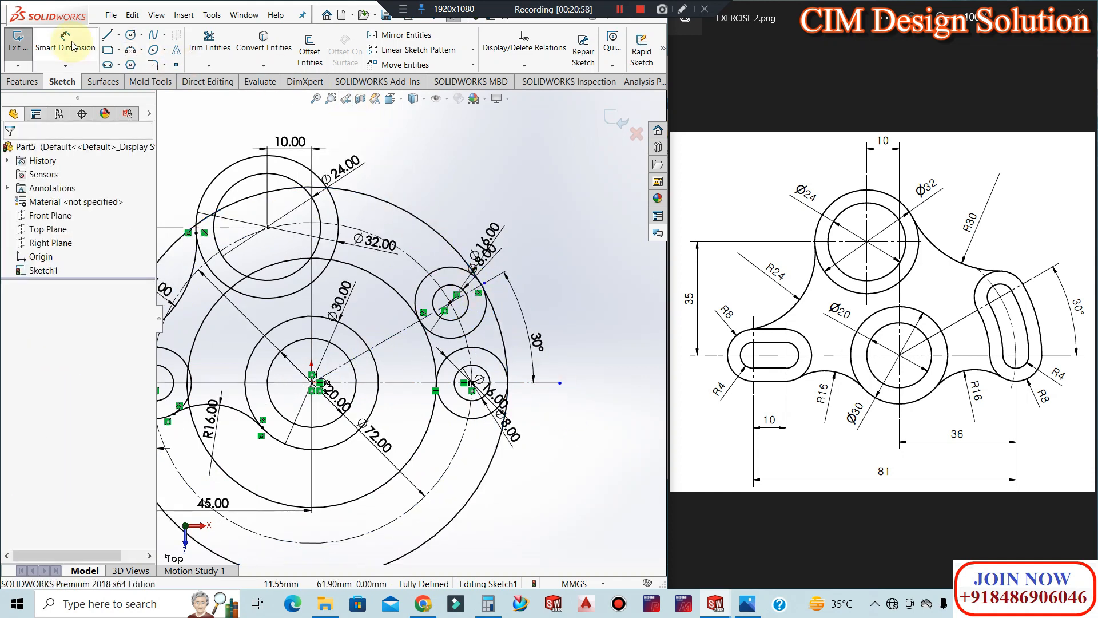
Trim the 28 mm and 44 mm radius circles next to the two 16 mm end circles, keeping the arcs that join them
click(208, 43)
click(388, 284)
click(433, 406)
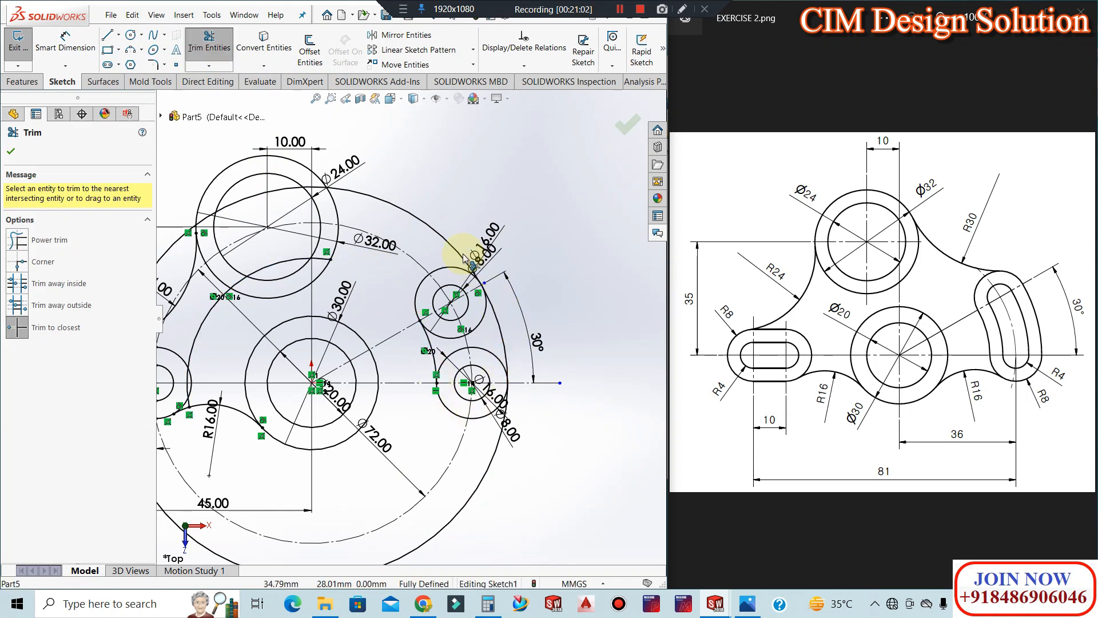
click(461, 255)
click(494, 452)
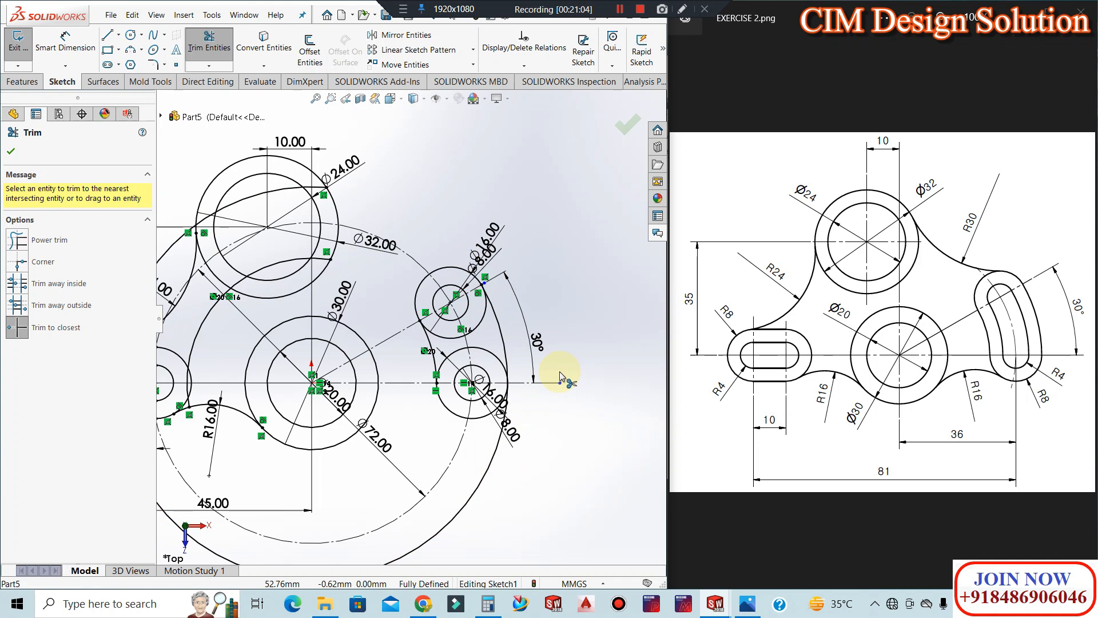
Try to trim the upper part of the lower 16 mm end circle between the joining arcs, and undo that trim
click(482, 349)
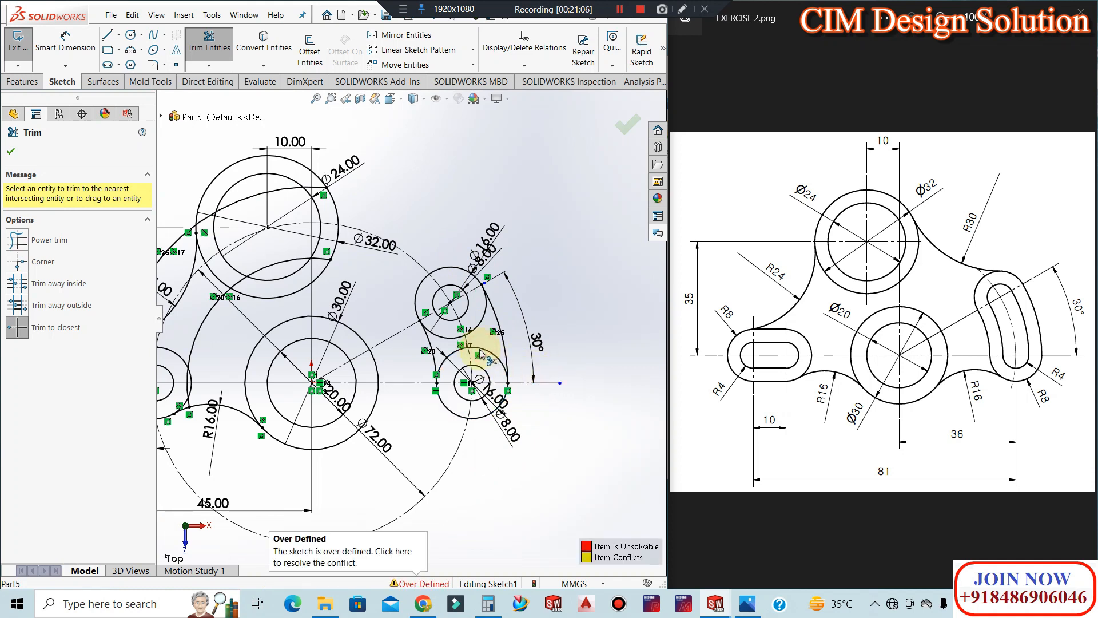
key(Escape)
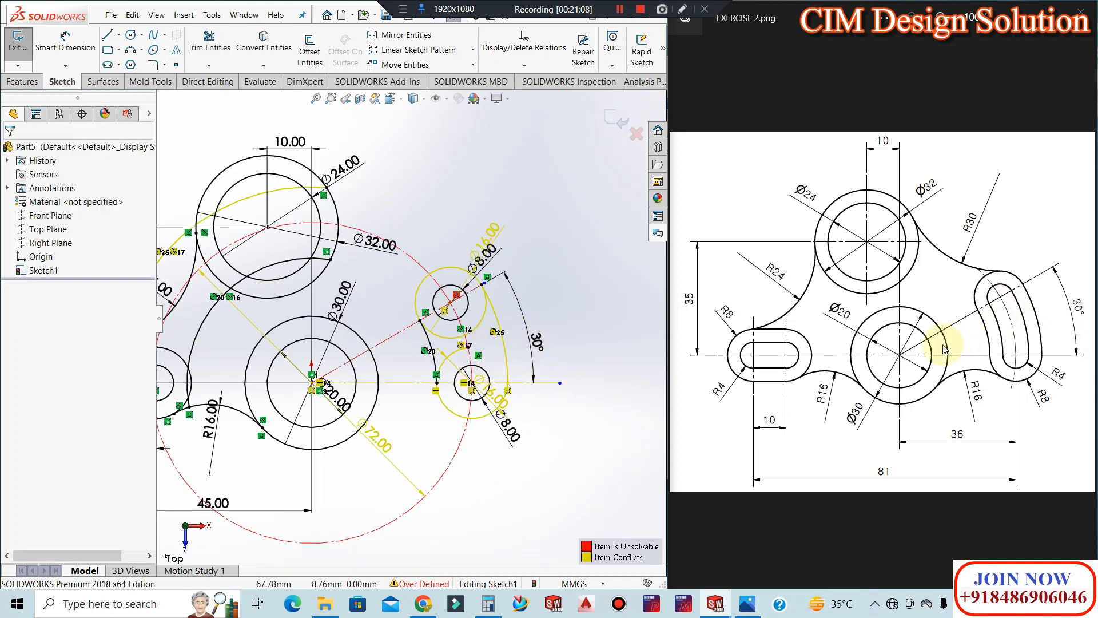
key(ctrl+z)
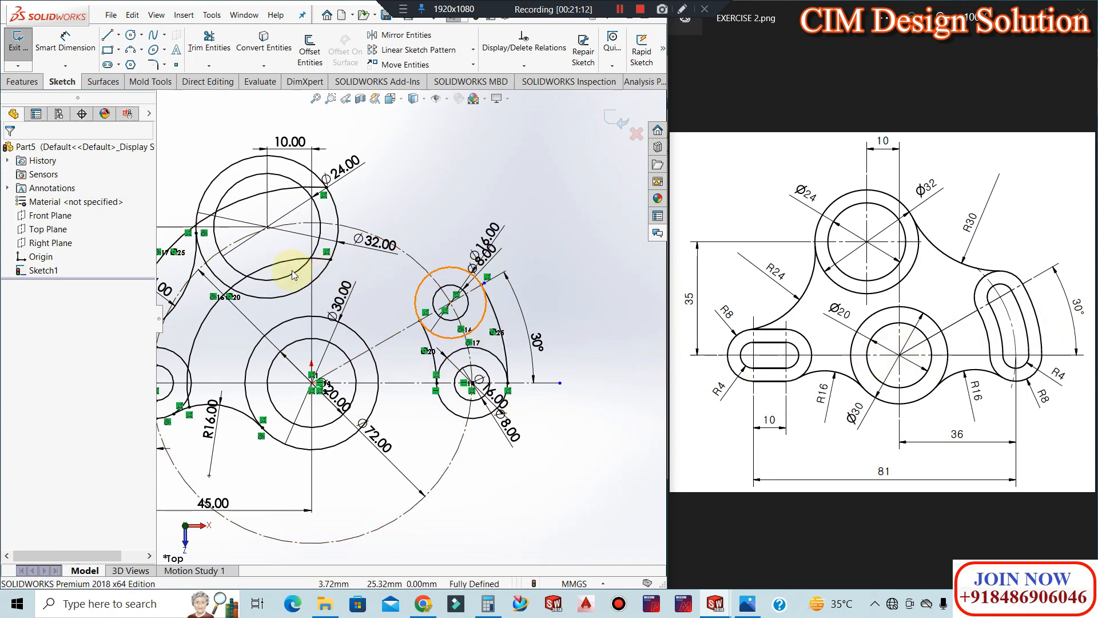
Delete the leftover pieces of the 28 mm and 44 mm radius circles near the 32 mm circle
click(277, 265)
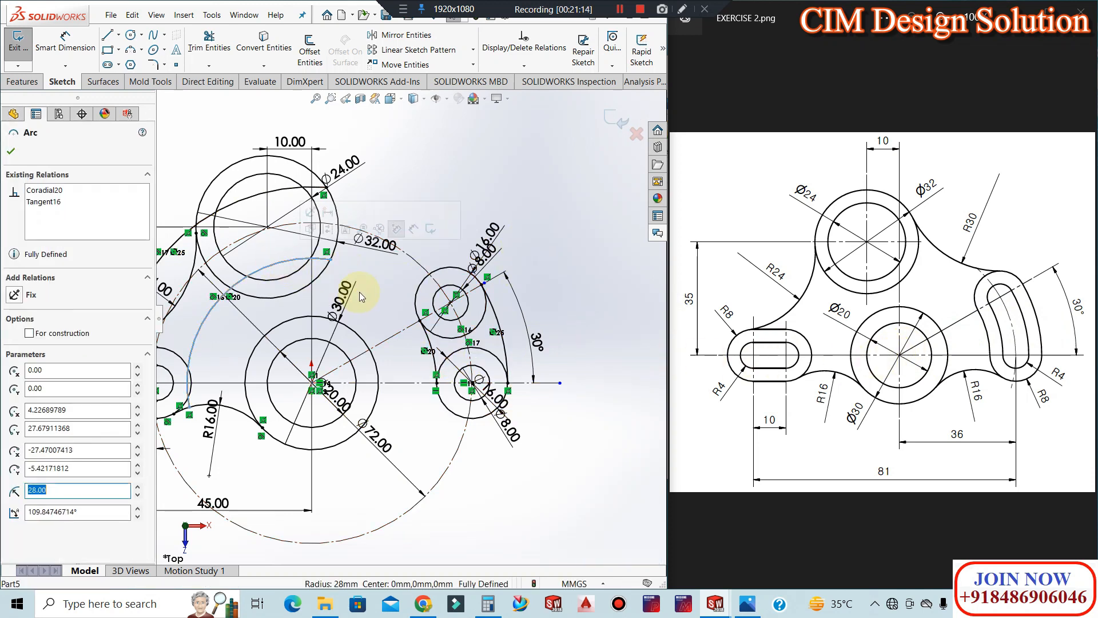
key(Delete)
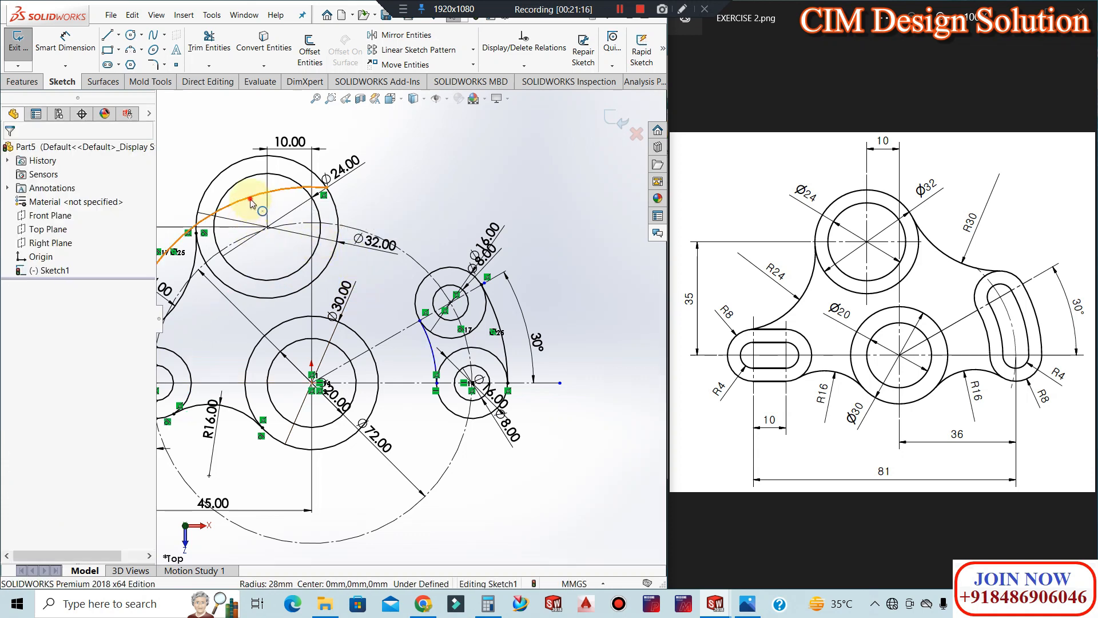
key(Delete)
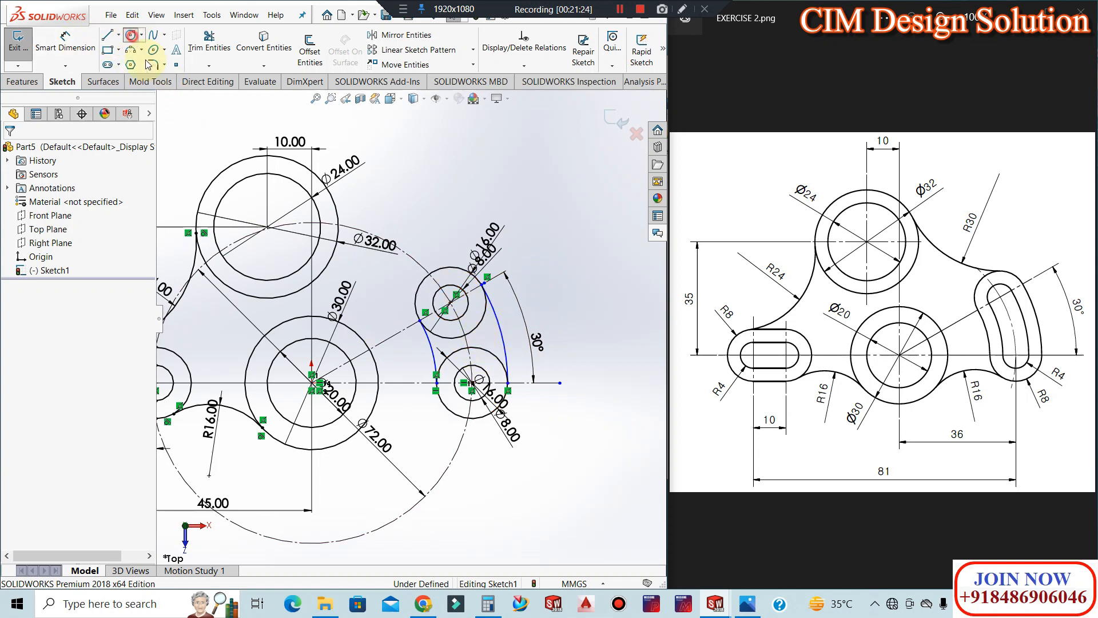
Draw a circle with 32 mm radius centred on the origin, tangent to the inner side of the upper 8 mm circle
click(131, 35)
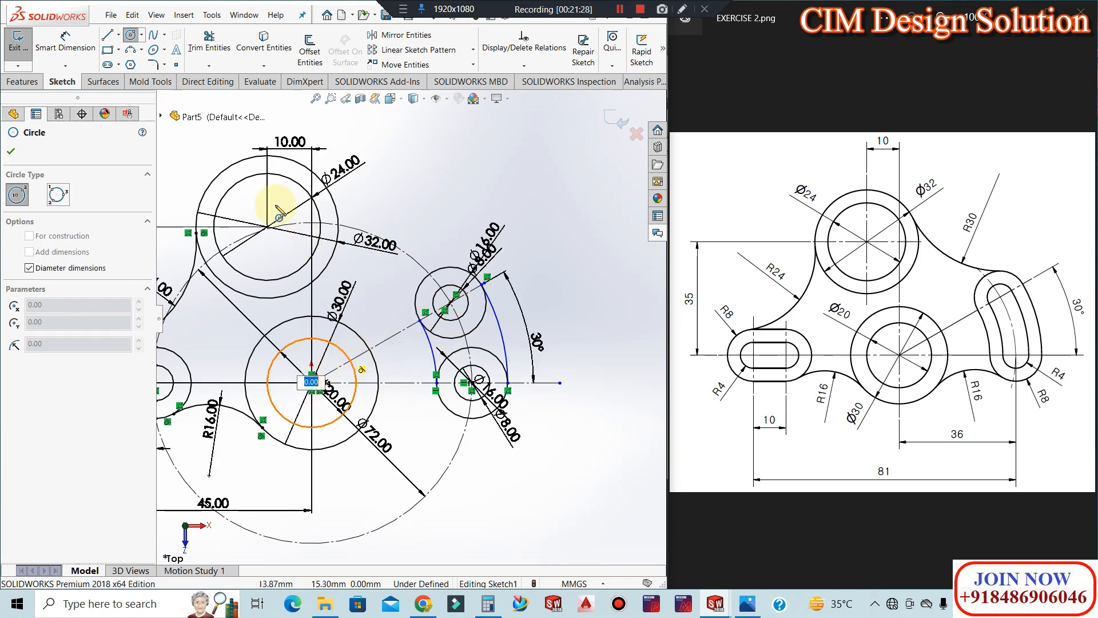
key(Escape)
key(Return)
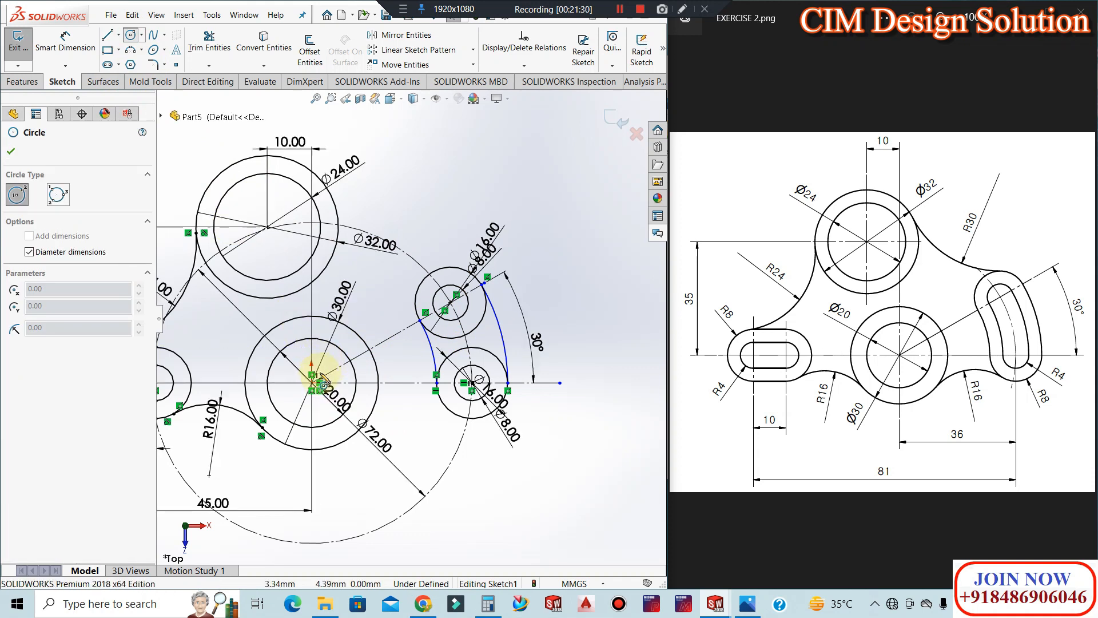
click(312, 382)
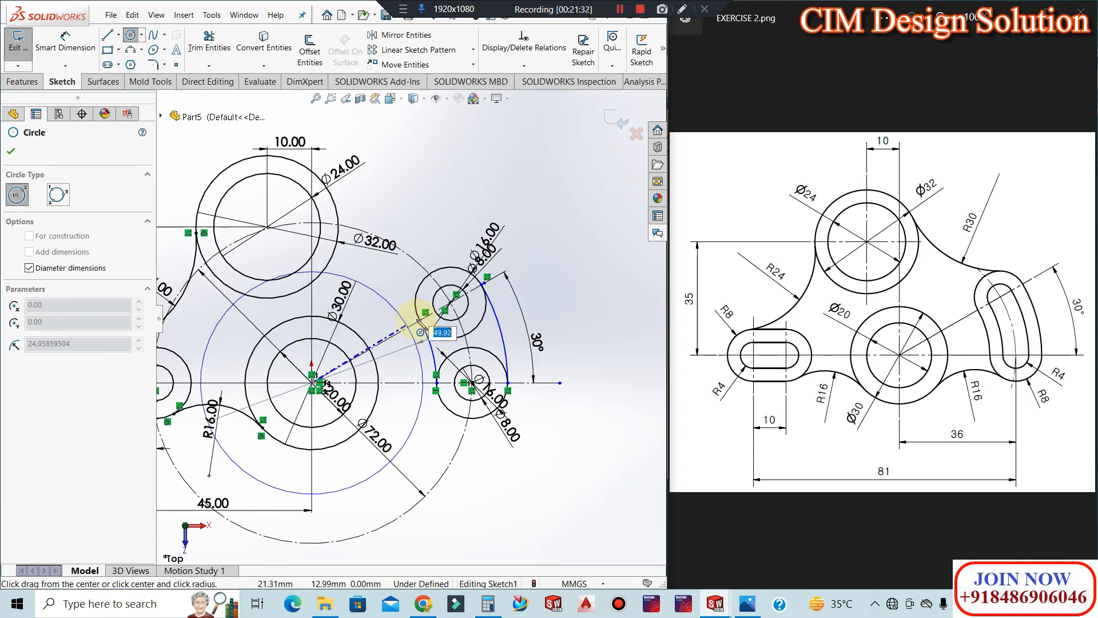
click(436, 313)
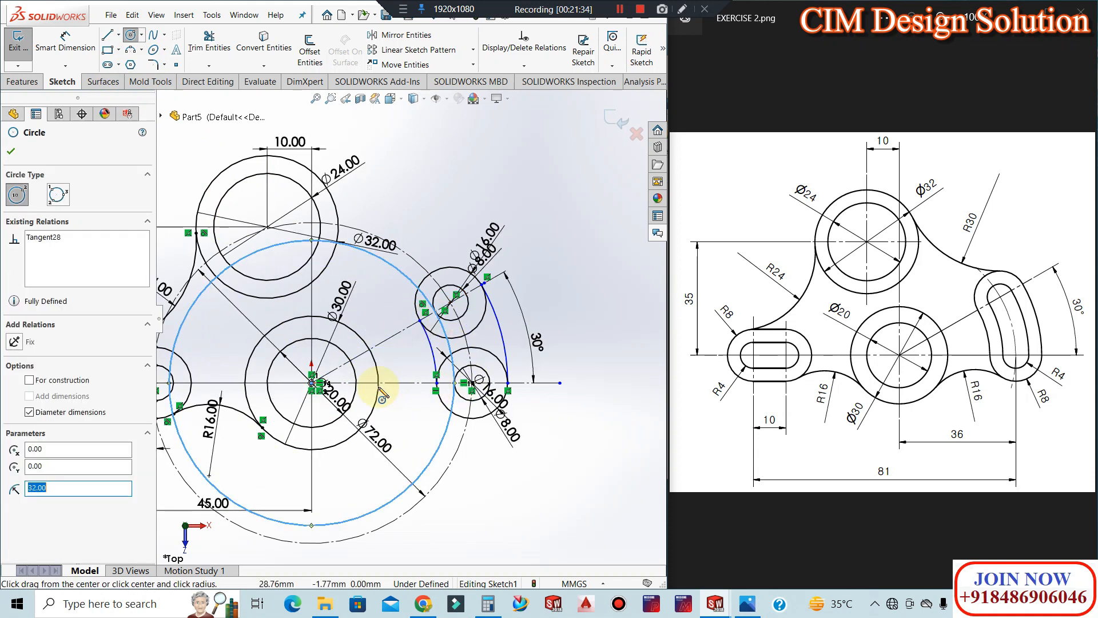
Draw a circle with 40 mm radius centred on the origin, tangent to the outer side of the upper 8 mm circle
click(313, 382)
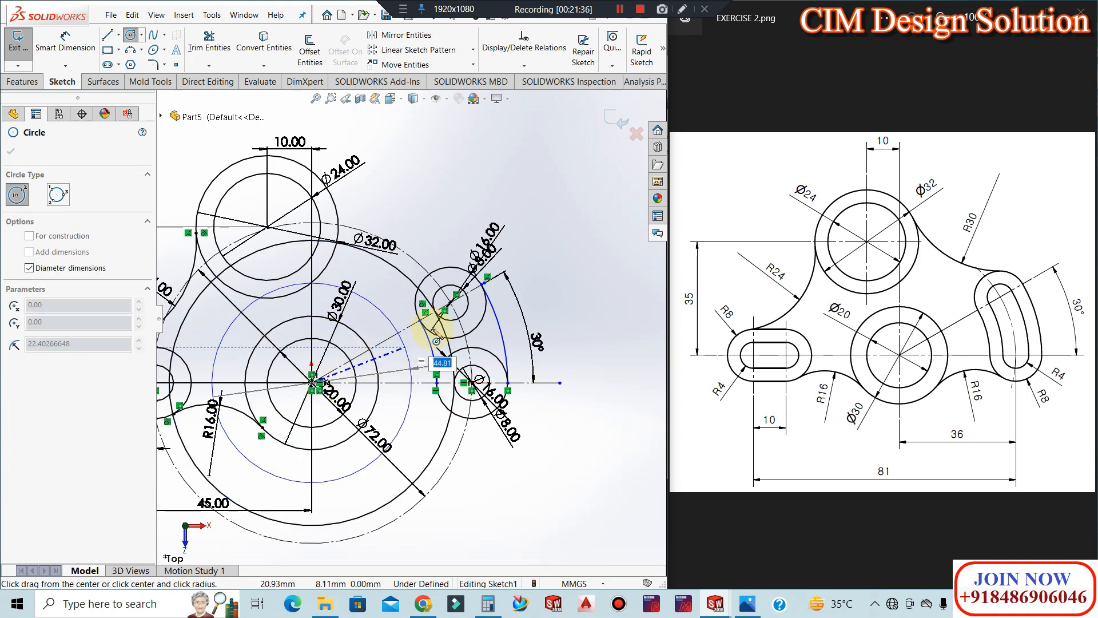
click(489, 384)
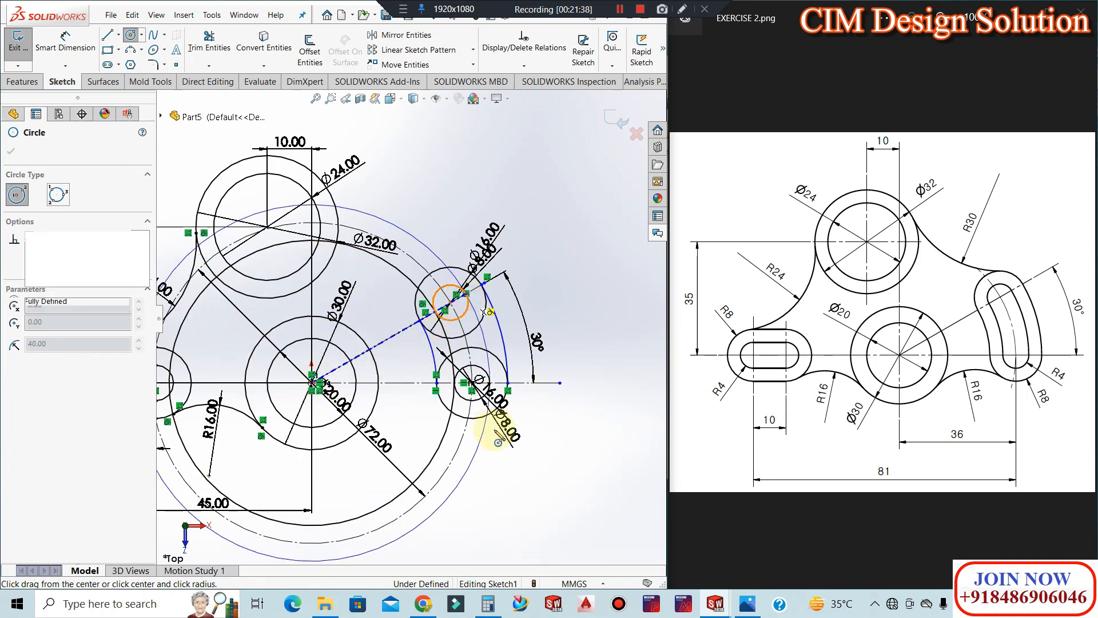
key(Escape)
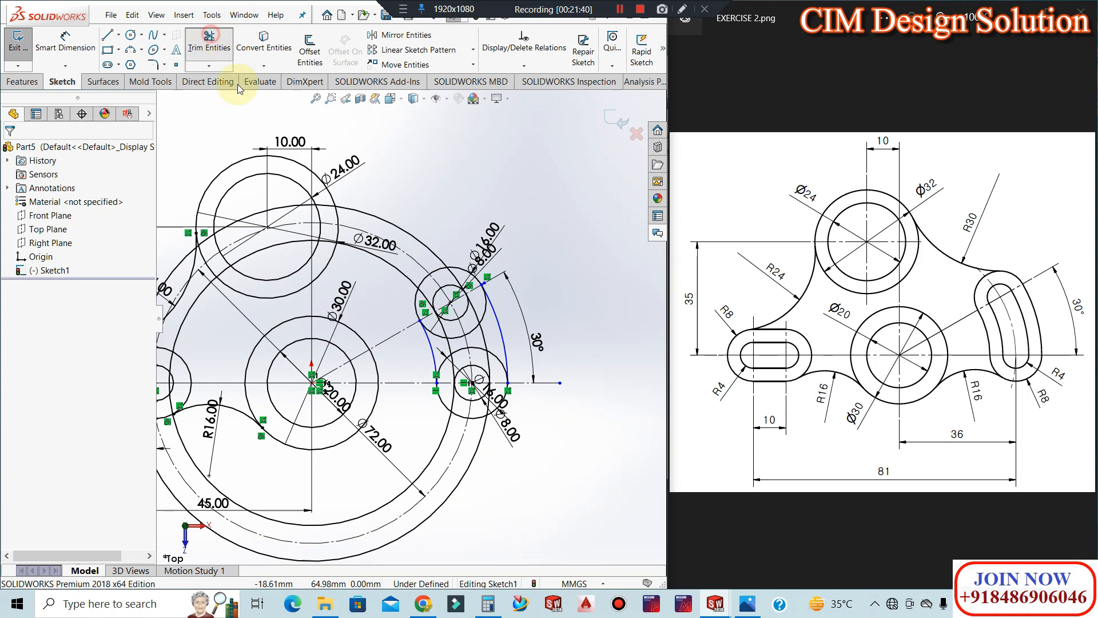
Trim the 32 mm and 40 mm radius circles next to the two 8 mm circles, keeping the arcs that join them
click(210, 43)
click(426, 295)
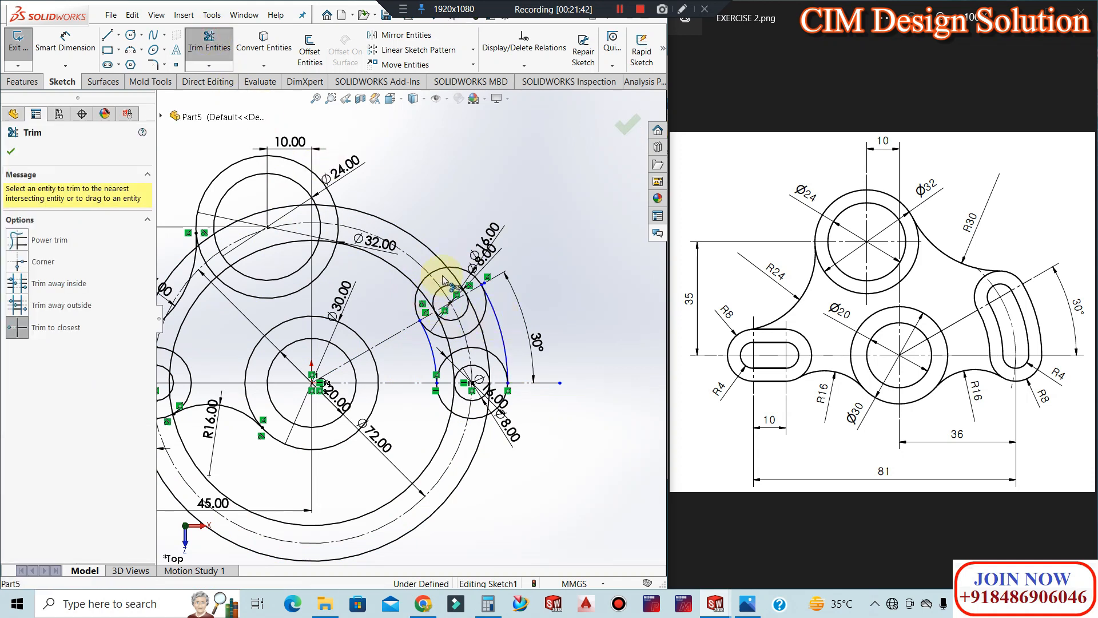
click(455, 277)
click(460, 392)
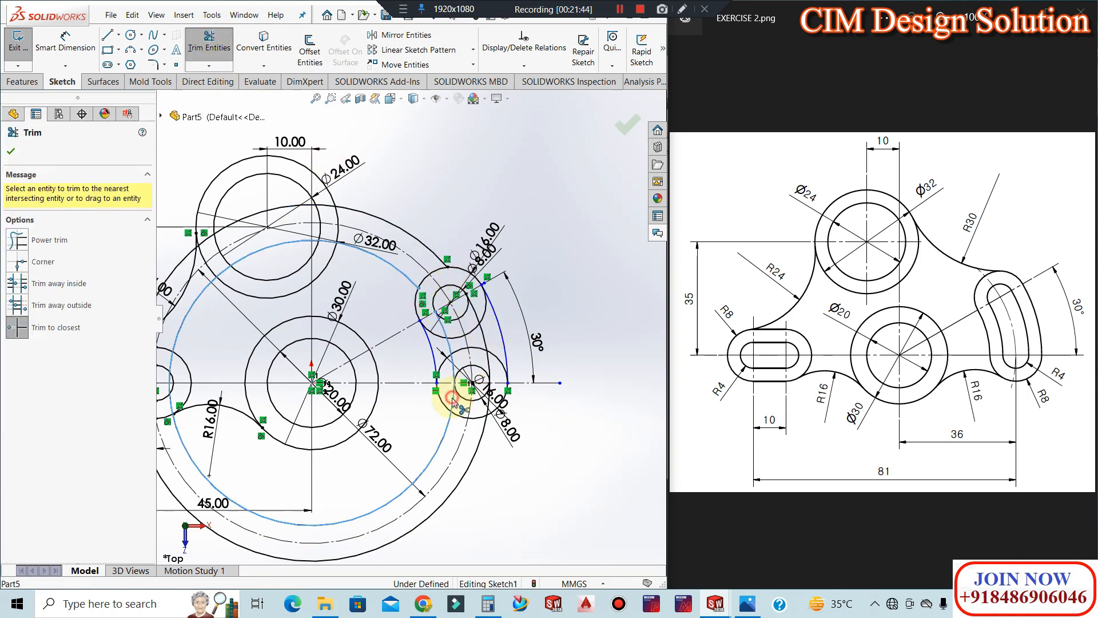
click(480, 405)
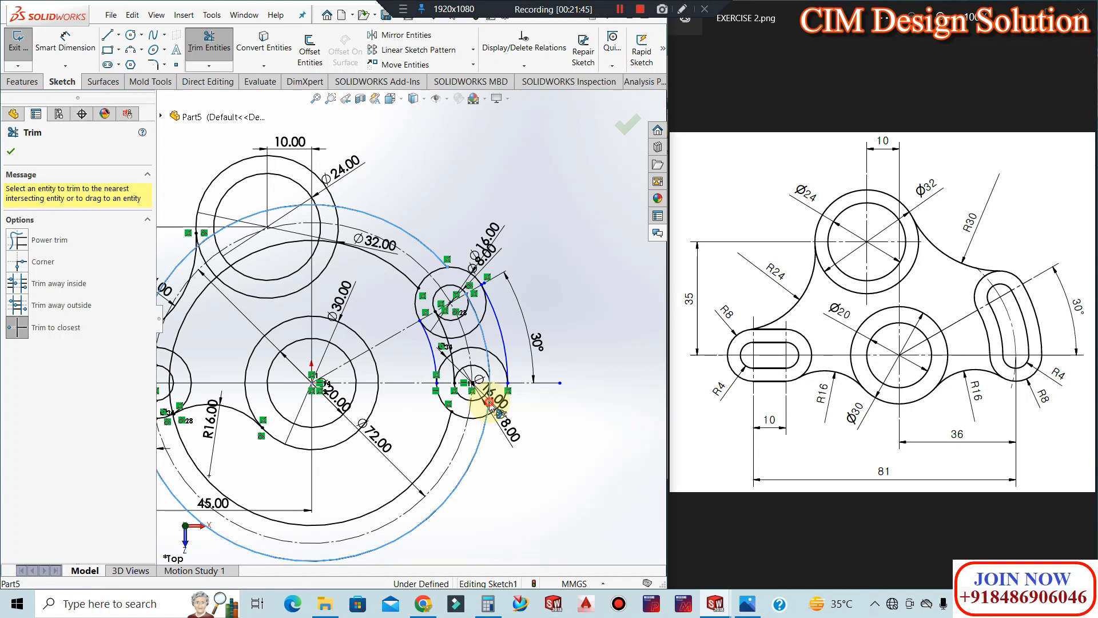
key(Escape)
Delete the leftover pieces of the 32 mm and 40 mm radius circles outside the curved slot
click(433, 456)
key(Delete)
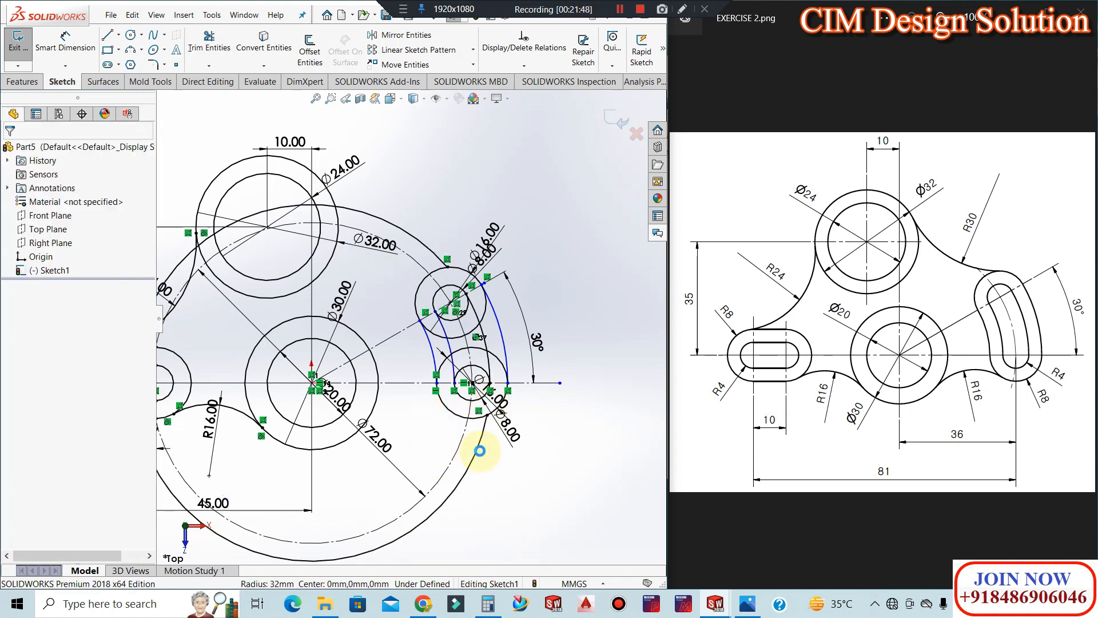
click(499, 453)
key(Delete)
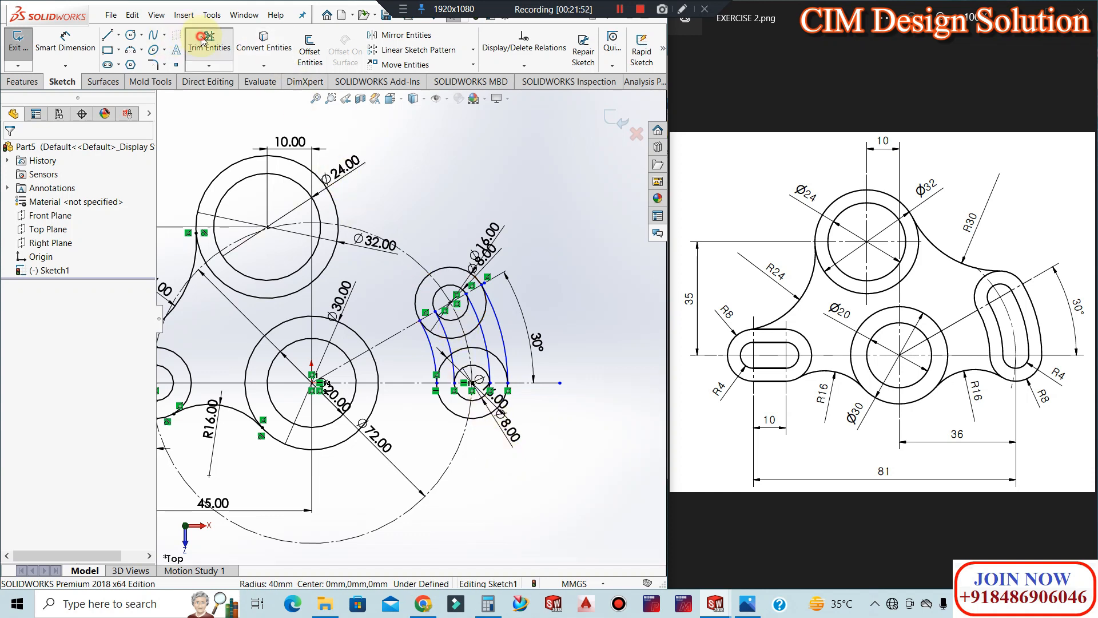
Trim the inner portions of the two 16 mm end circles and remove the upper one's 16 mm diameter dimension
click(209, 40)
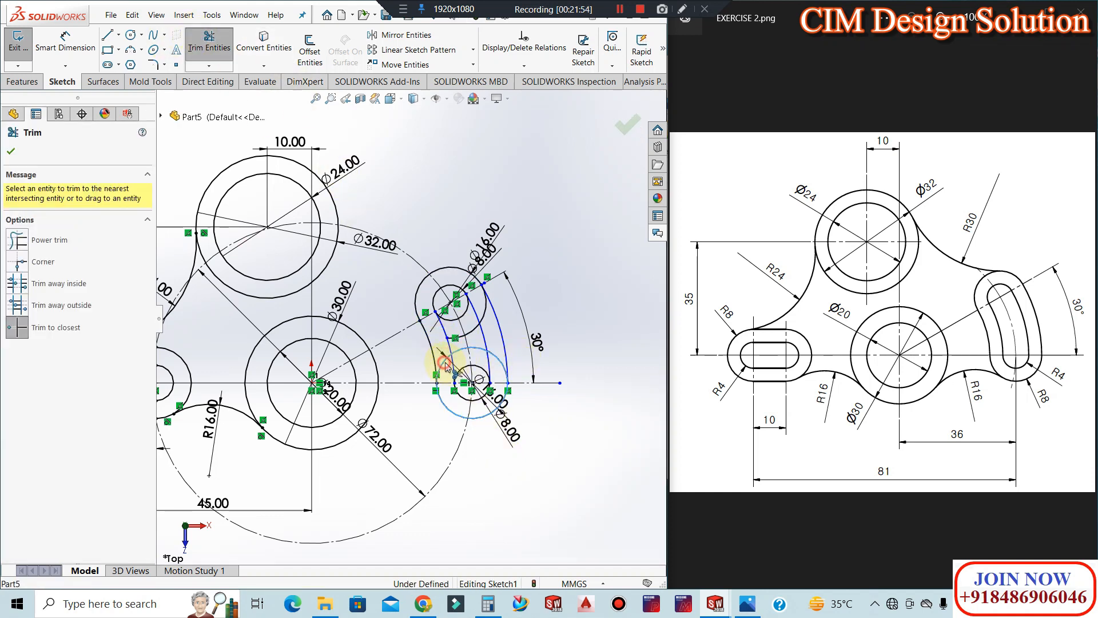
click(445, 363)
click(487, 318)
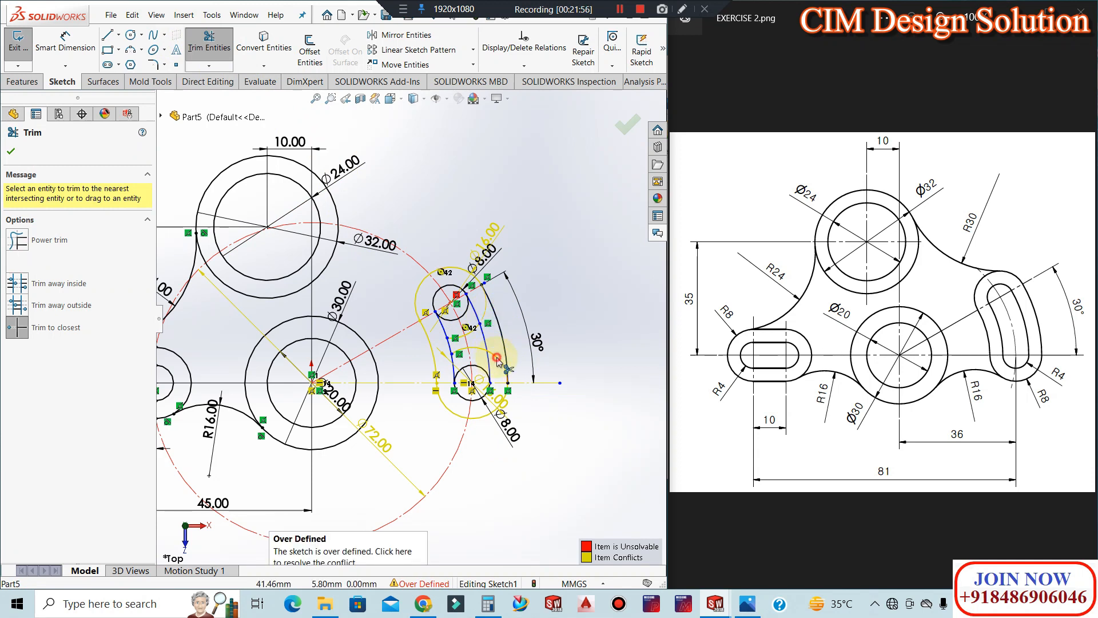
click(474, 331)
click(477, 348)
click(464, 353)
click(593, 376)
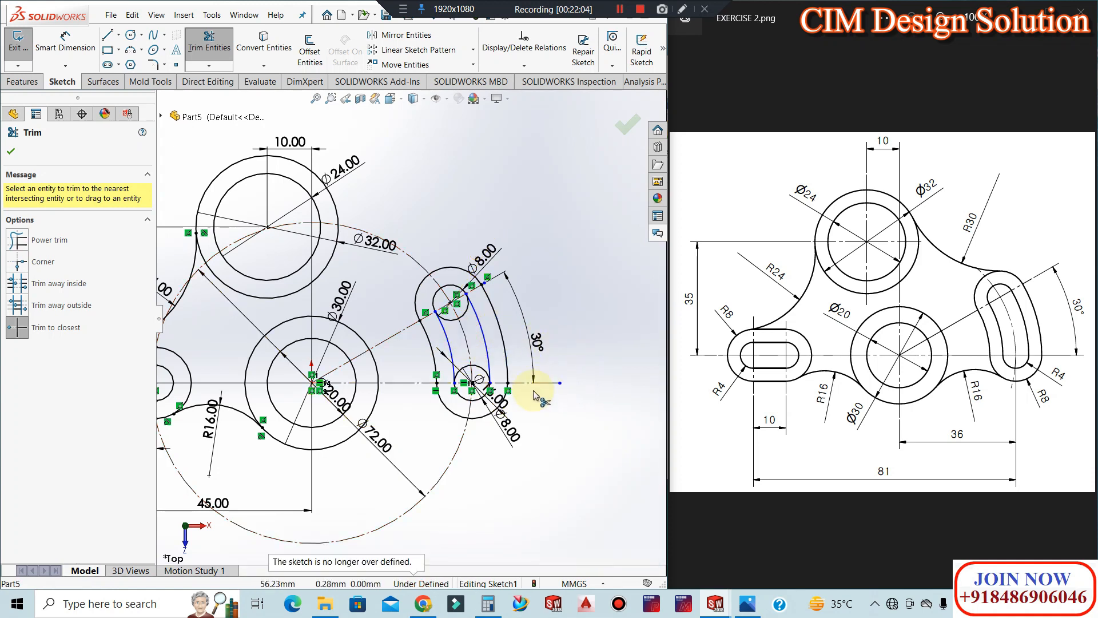
Trim the inner portions of the two 8 mm circles to leave a closed inner slot outline
click(495, 410)
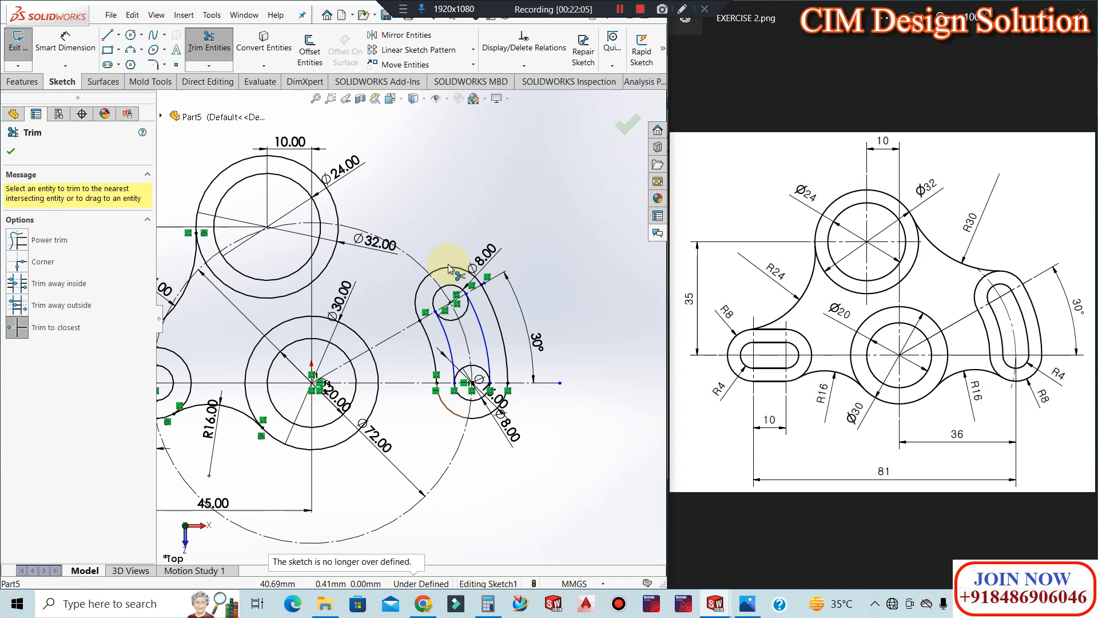
click(464, 361)
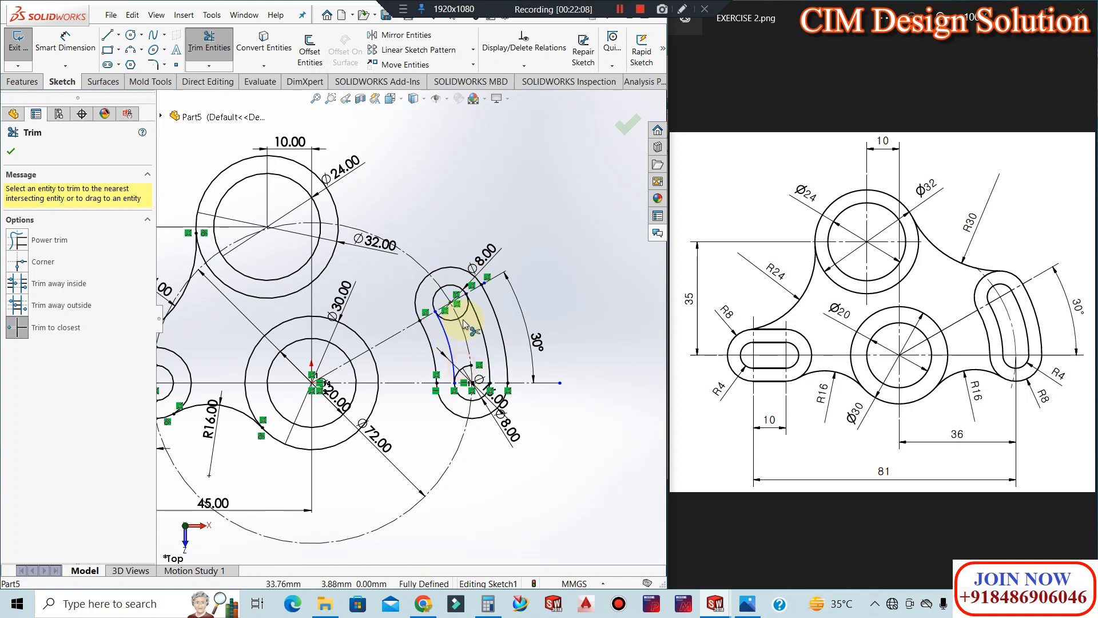
click(465, 314)
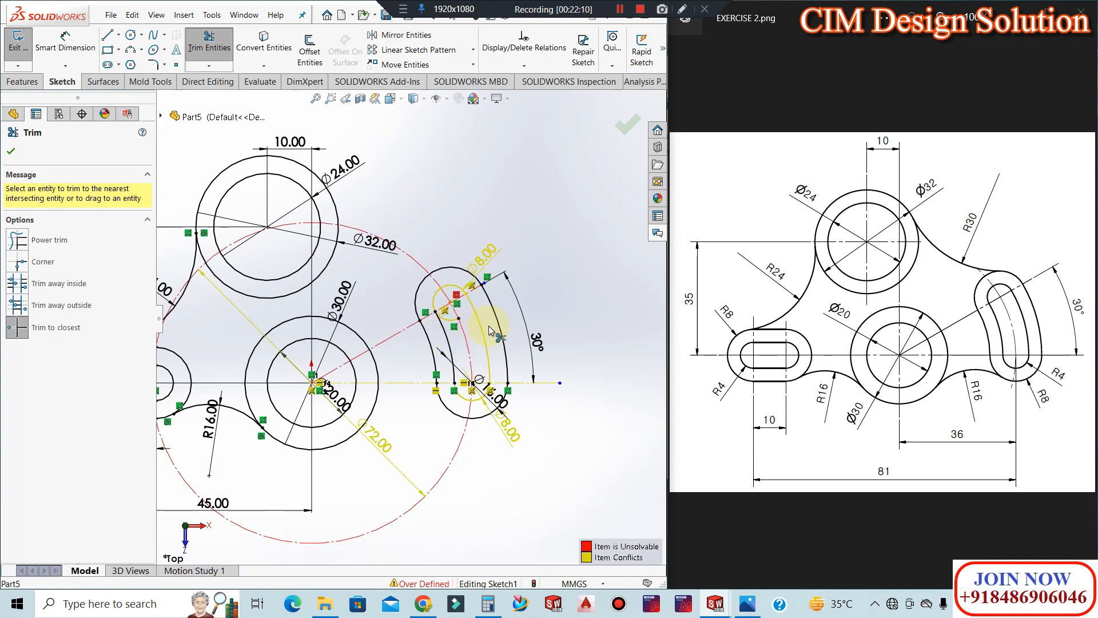
Delete the 8 mm diameter dimension of the inner slot's upper end arc
click(20, 151)
click(487, 261)
right_click(488, 261)
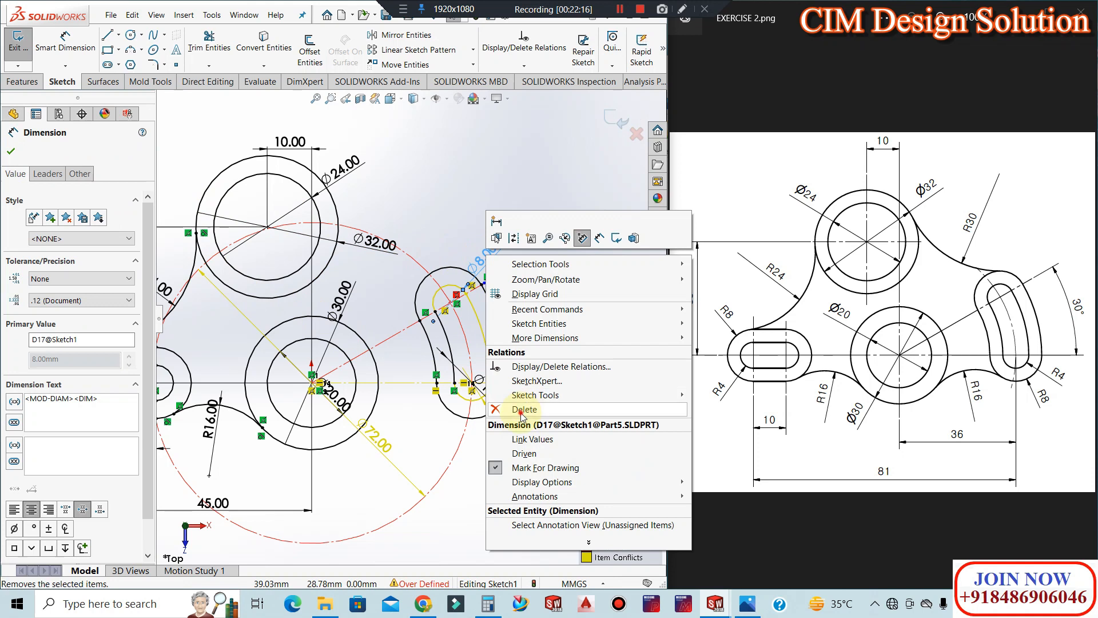
click(525, 409)
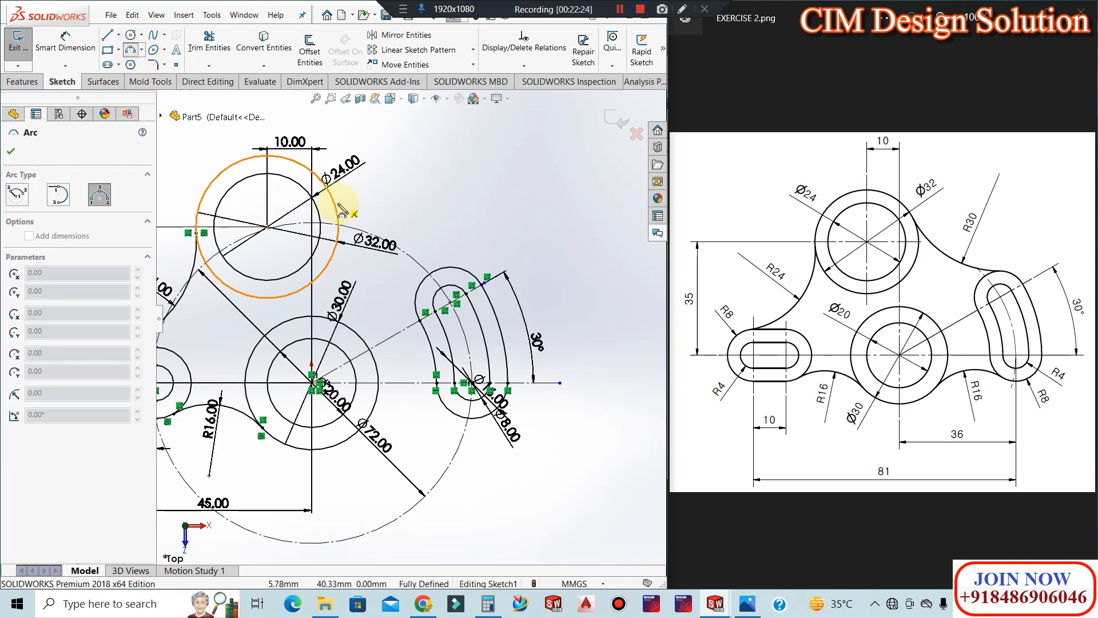
Draw a three-point arc from the right side of the 32 mm circle to the curved slot's upper outer end
click(333, 195)
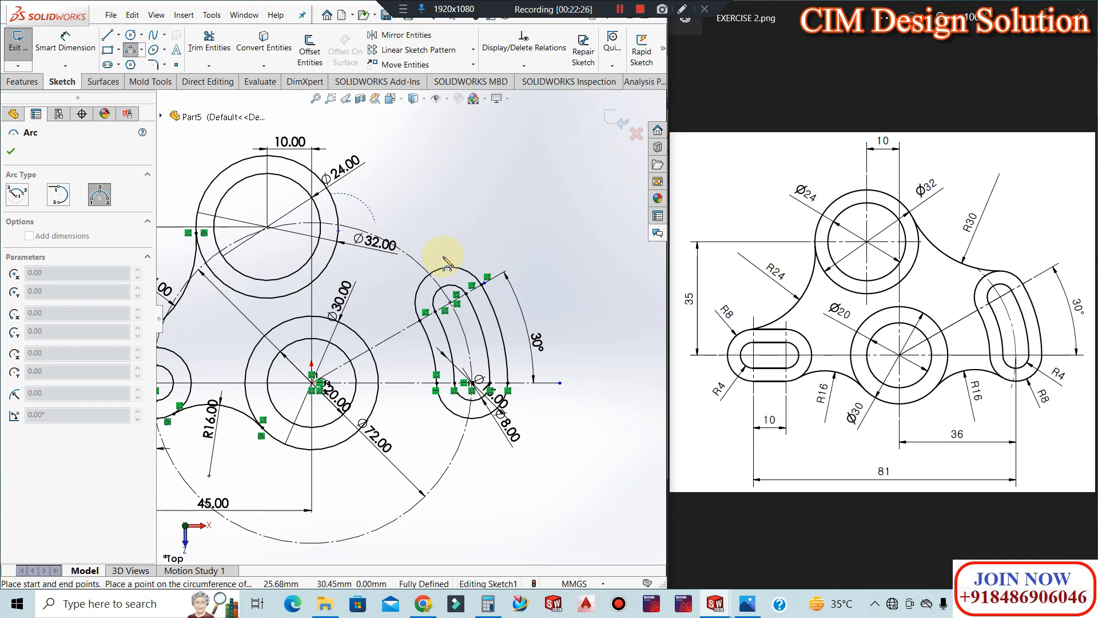
click(456, 269)
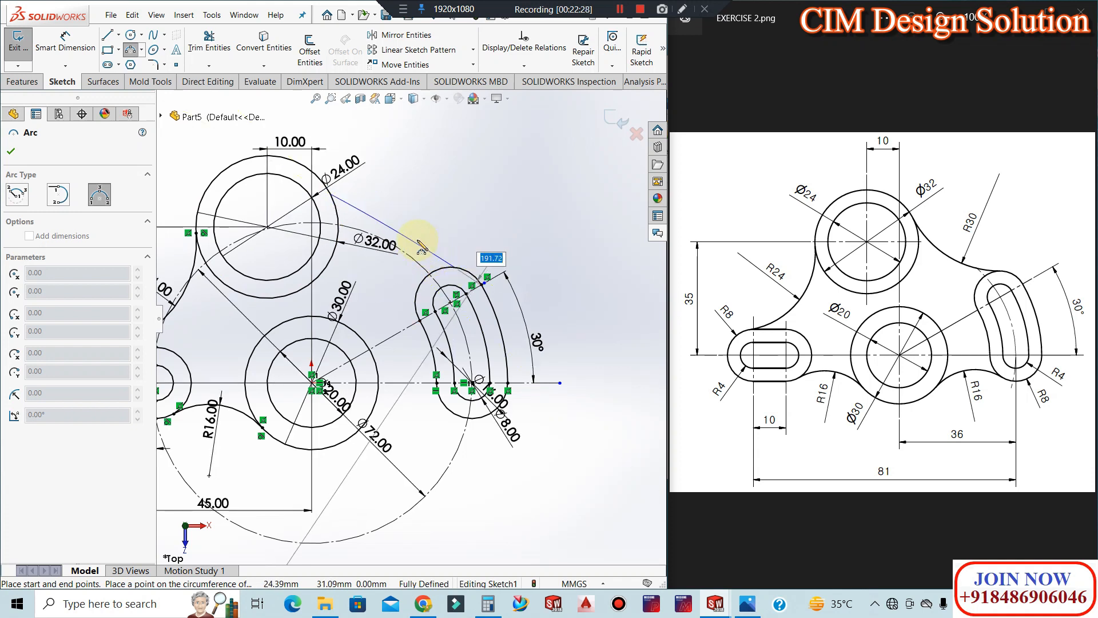
click(389, 233)
key(Escape)
Make the new connecting arc tangent to the 32 mm circle
click(338, 199)
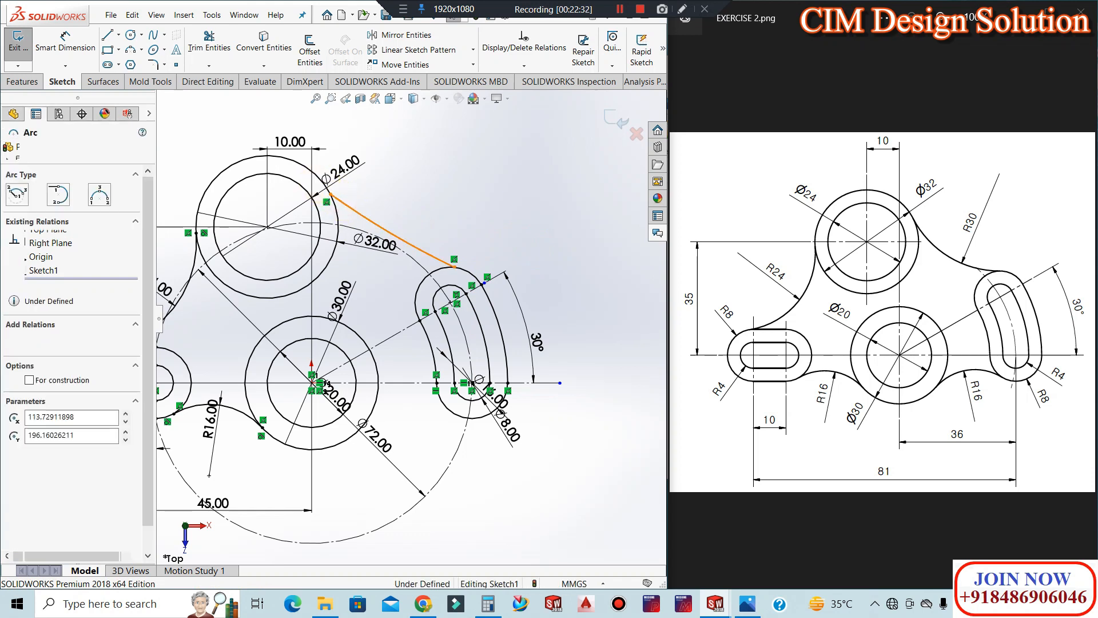
ctrl+click(318, 185)
click(399, 198)
scroll(332, 194, up, 2)
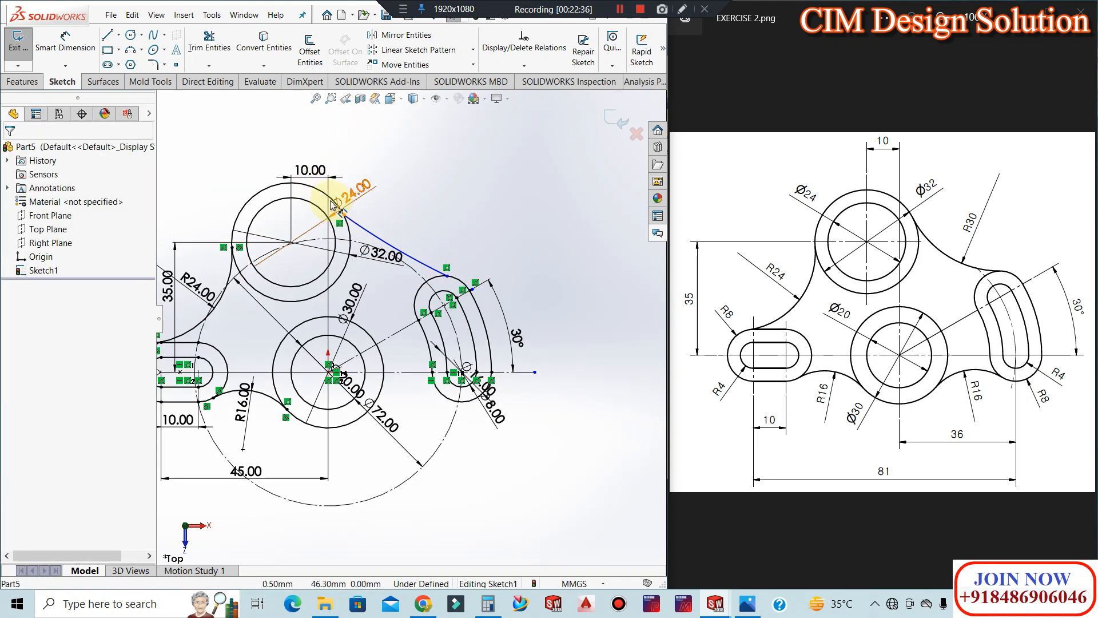
click(324, 193)
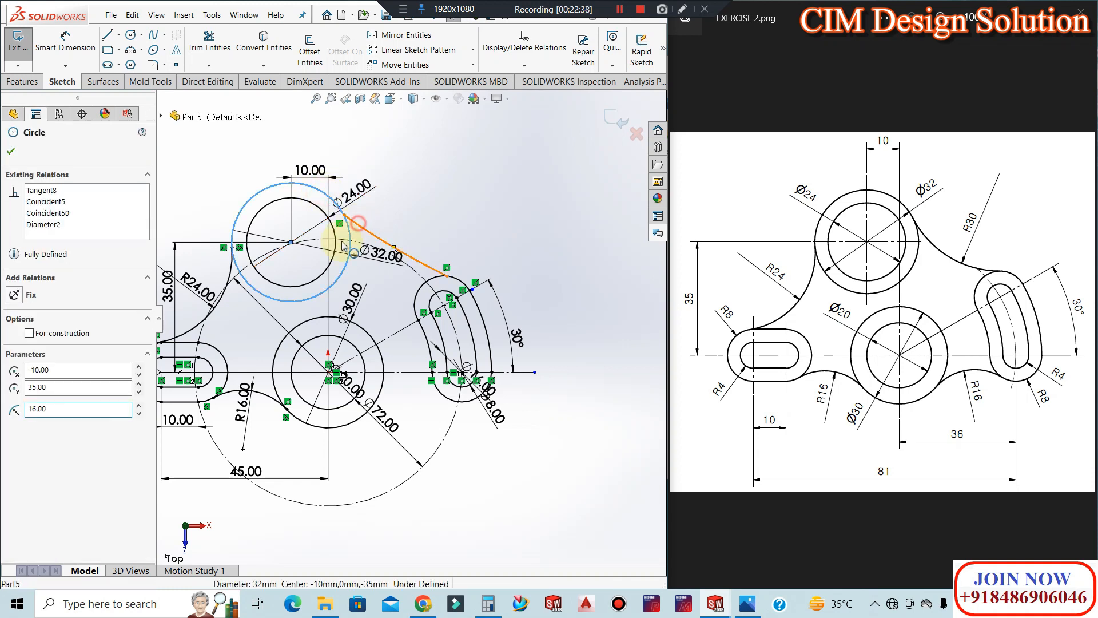
click(15, 370)
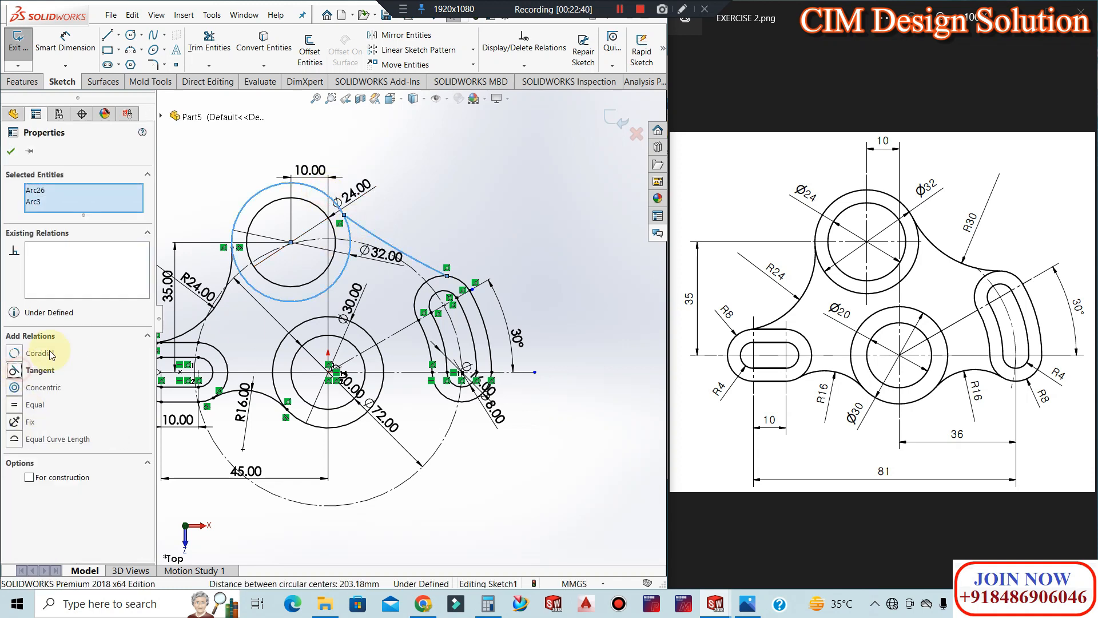
click(451, 240)
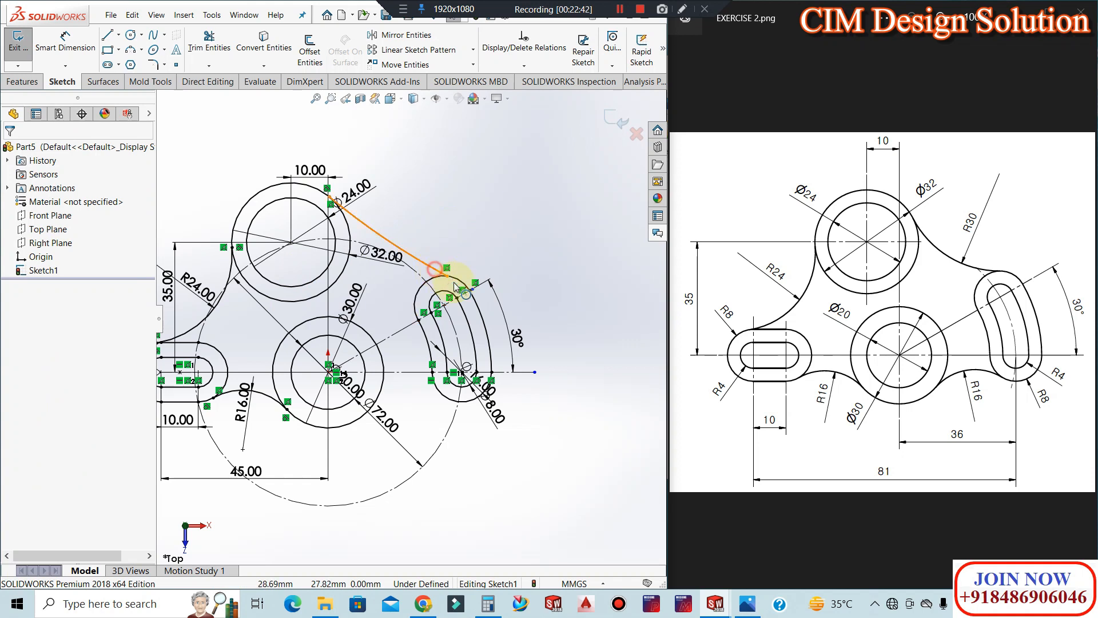
Make the connecting arc tangent to the outer arc at the curved slot's upper end
click(455, 286)
ctrl+click(441, 264)
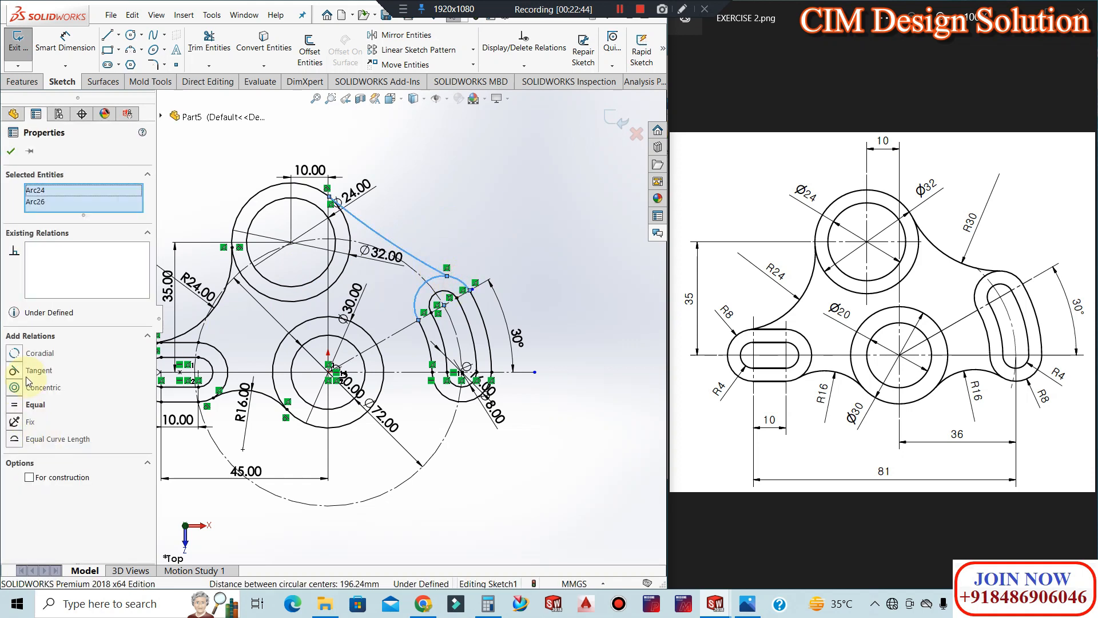
click(15, 372)
click(460, 224)
Dimension the connecting arc's radius and set it to 30 mm
click(85, 53)
click(401, 248)
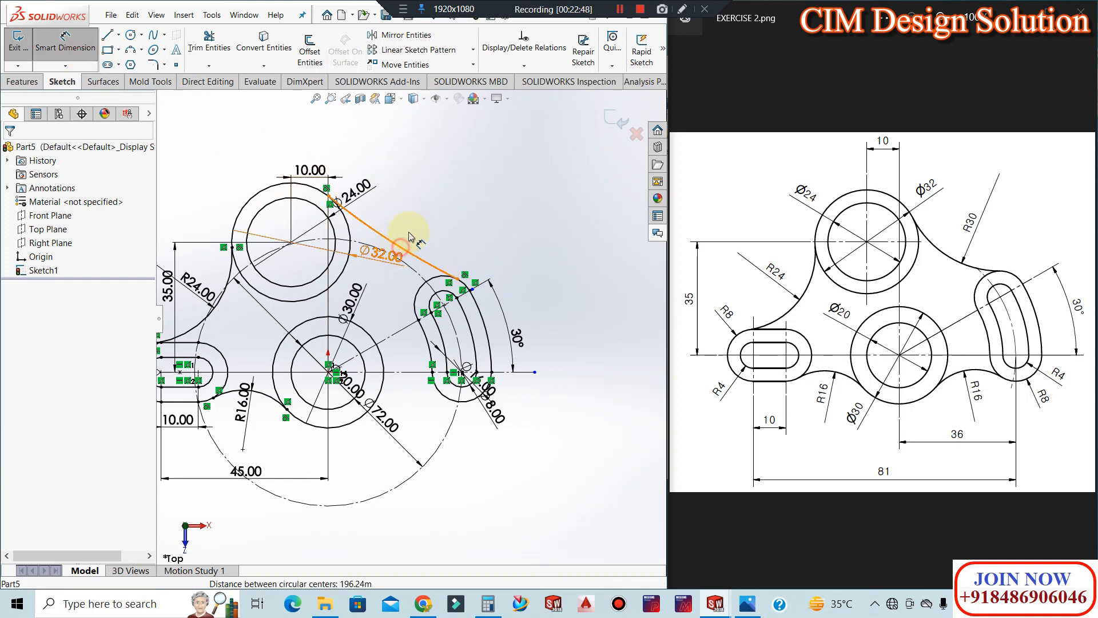
key(Return)
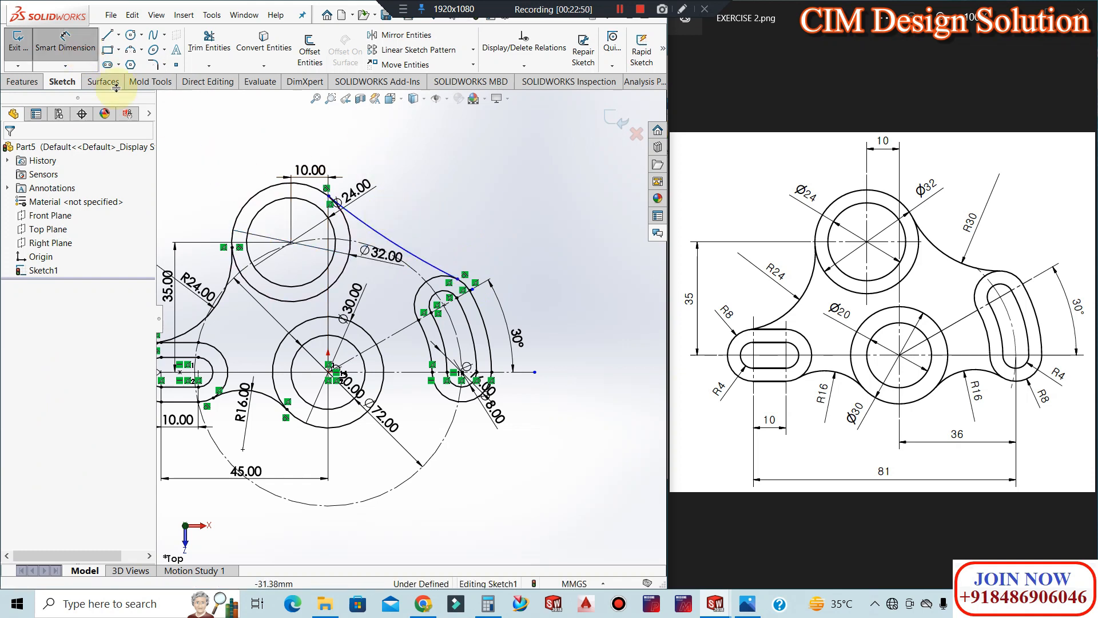
click(420, 262)
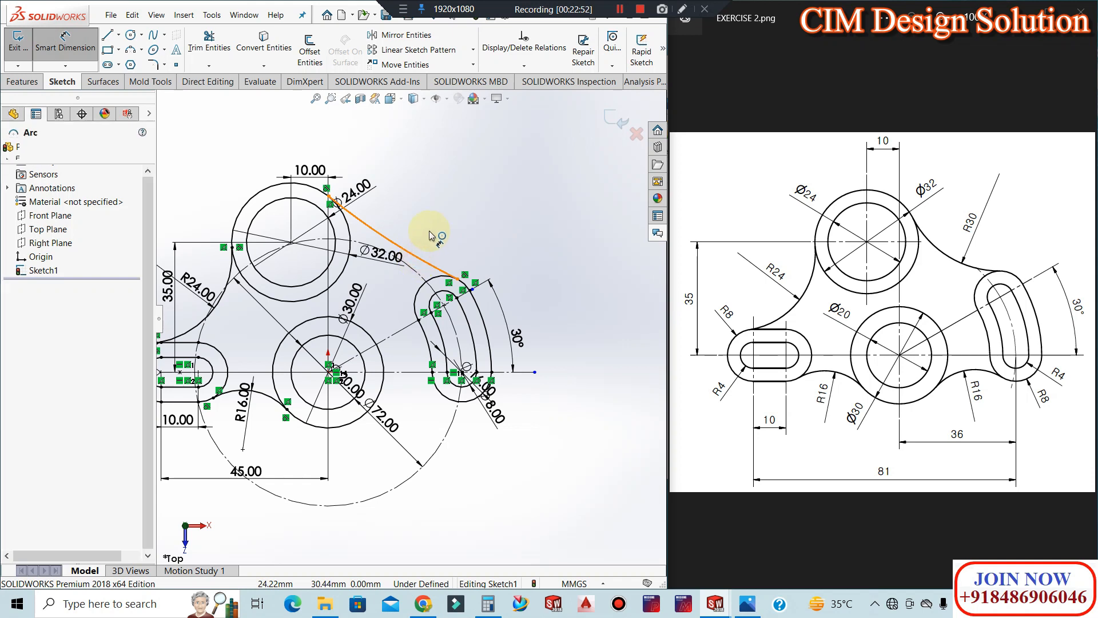
click(430, 235)
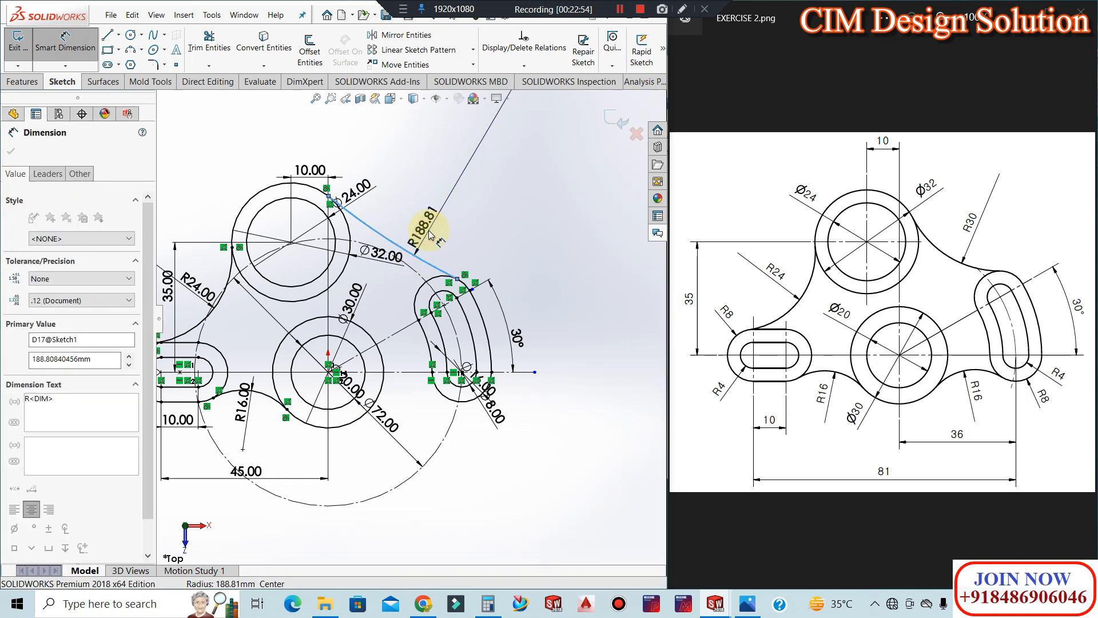
text(30)
key(Return)
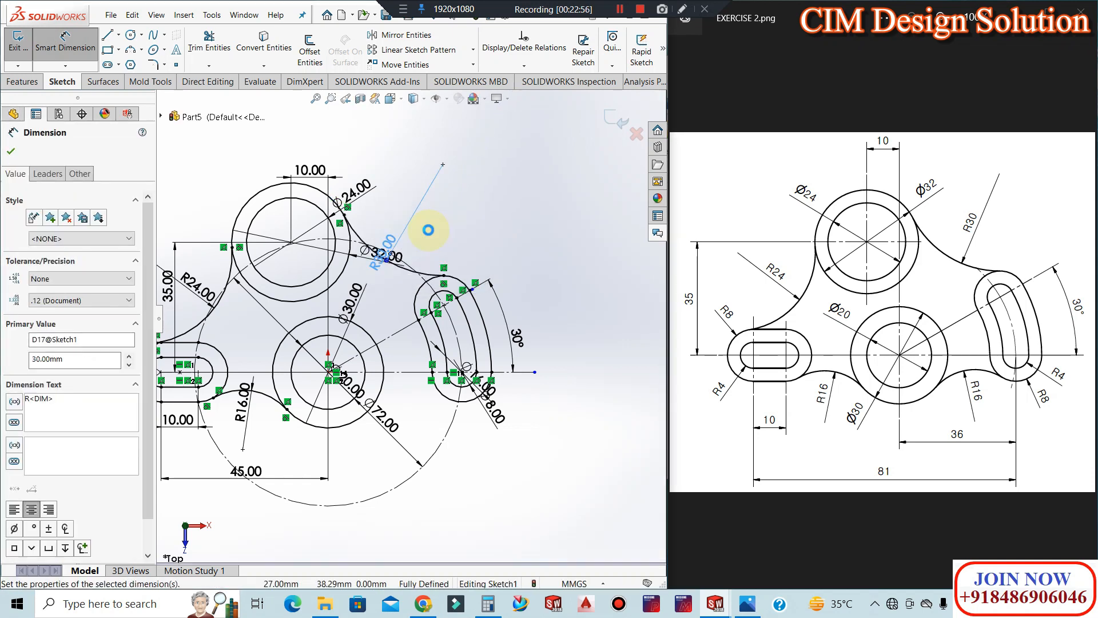
key(Escape)
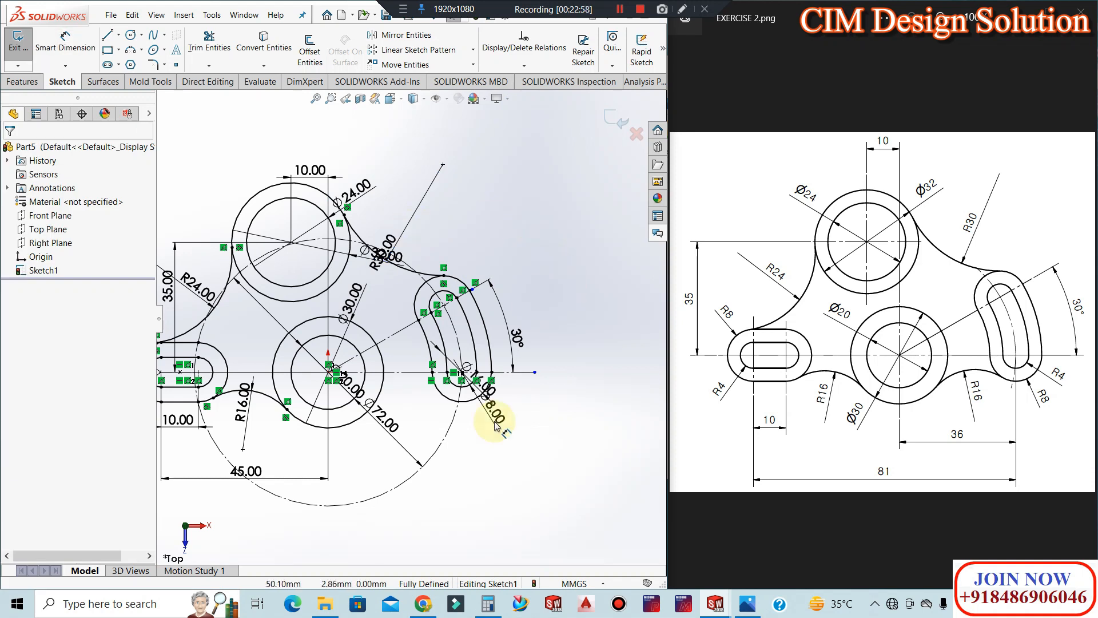
Trim the 72 mm construction circle outside the curved slot and undo the last trim at the slot's upper end
click(448, 442)
key(Escape)
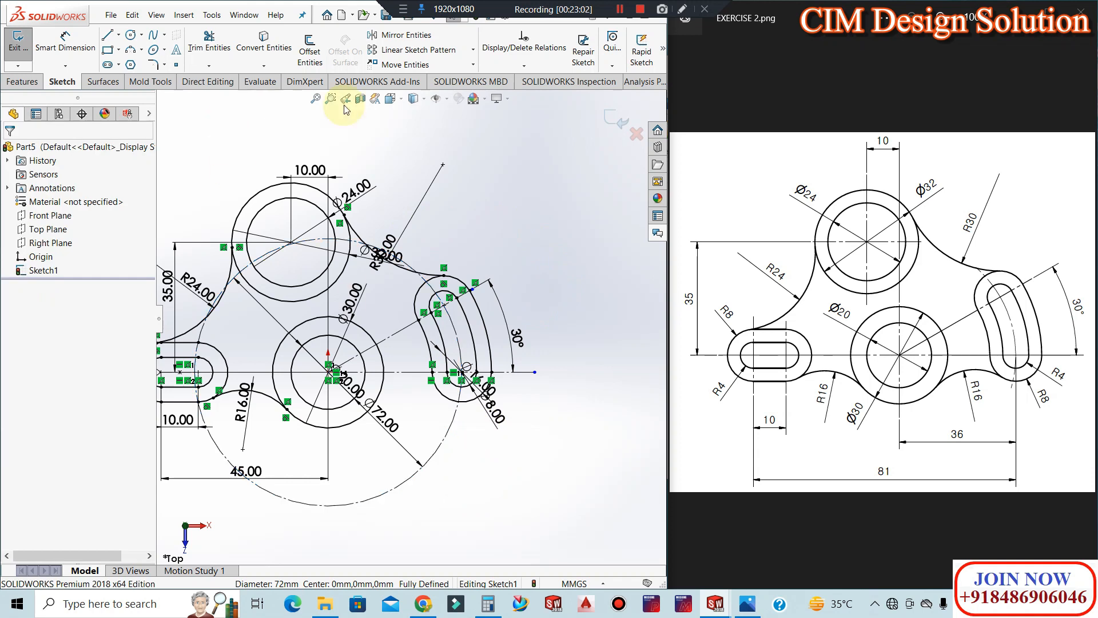
click(209, 41)
click(445, 405)
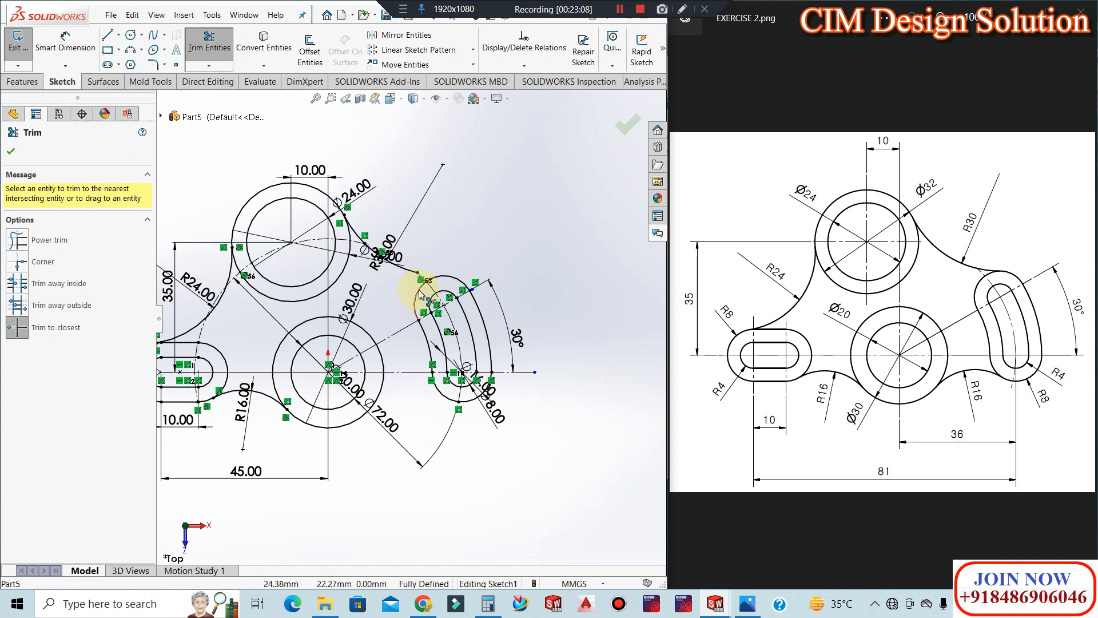
key(ctrl+z)
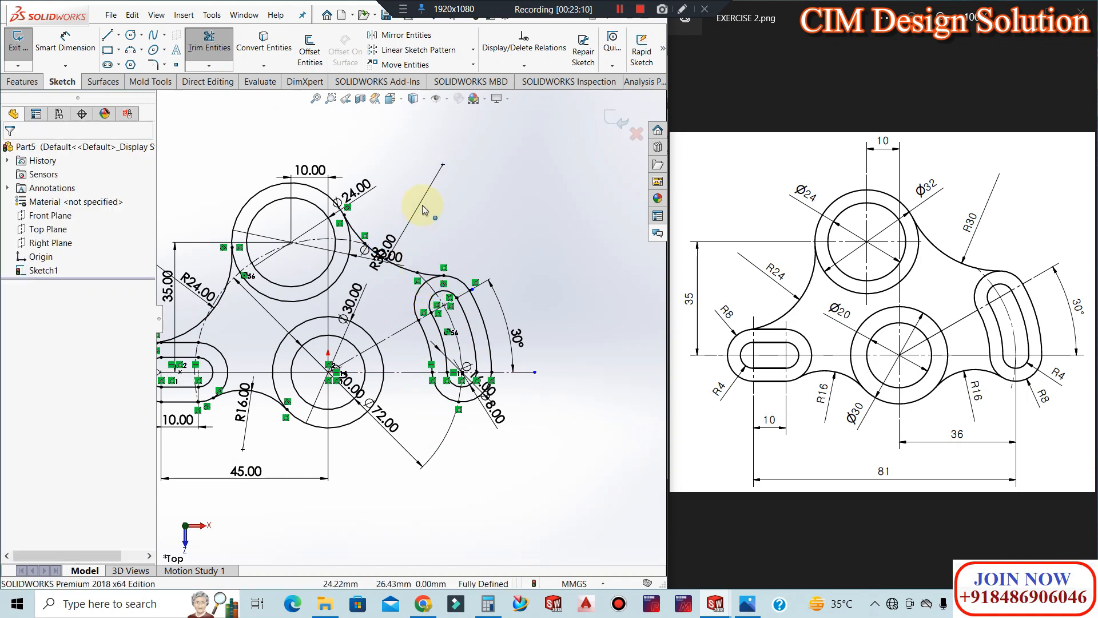
Trim the construction piece beside the slot's upper end and delete the remaining 36 mm radius arc through the 32 mm circle
click(209, 43)
click(422, 275)
key(Escape)
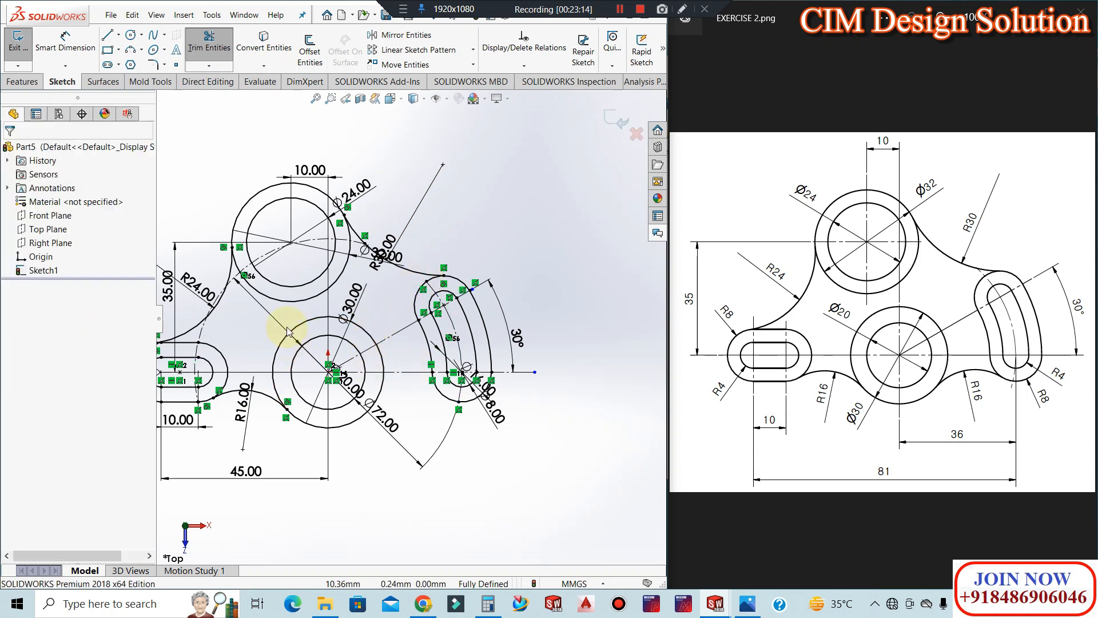
click(283, 272)
key(Delete)
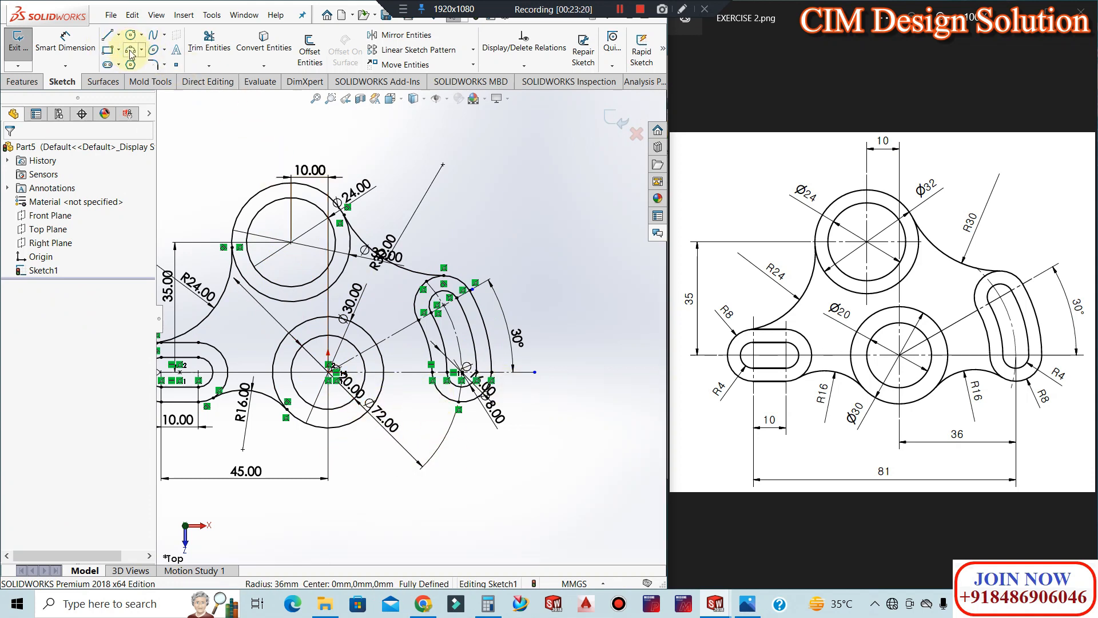
Draw a three-point arc from the lower side of the 30 mm circle to the curved slot's outer lower end
click(362, 415)
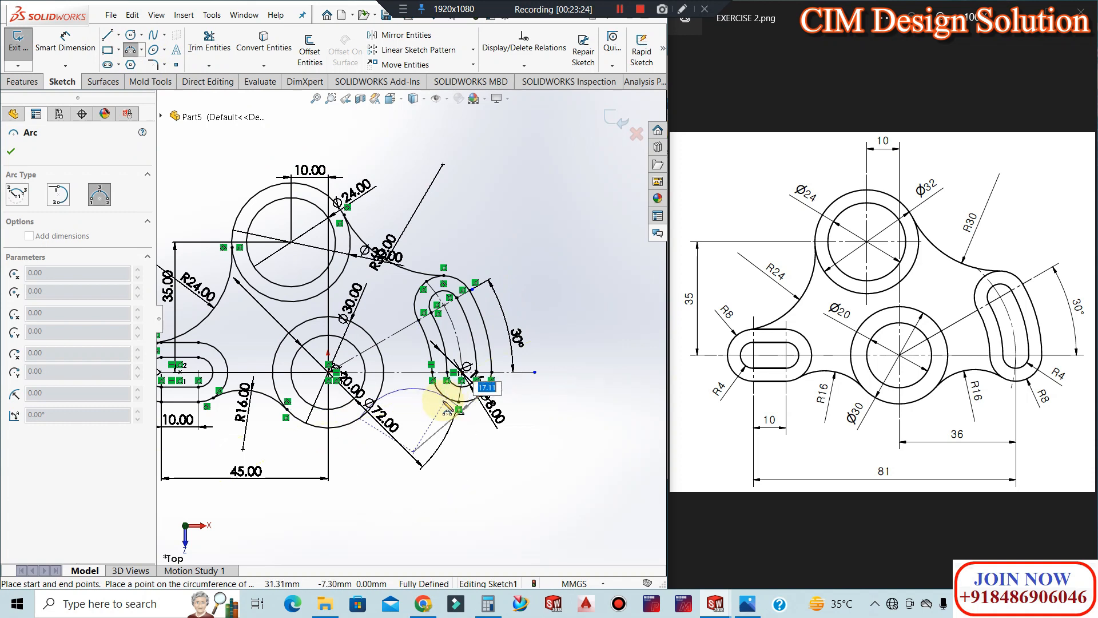
click(448, 408)
key(Escape)
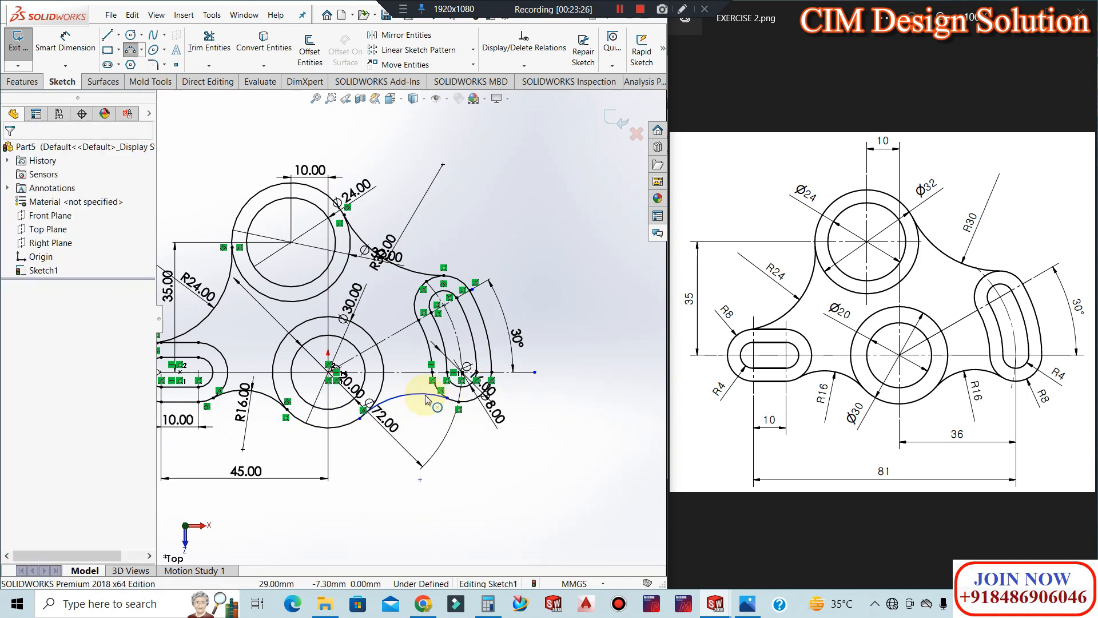
Make the new connecting arc tangent to the curved slot's outer lower end arc and to the 30 mm circle
click(434, 396)
ctrl+click(451, 401)
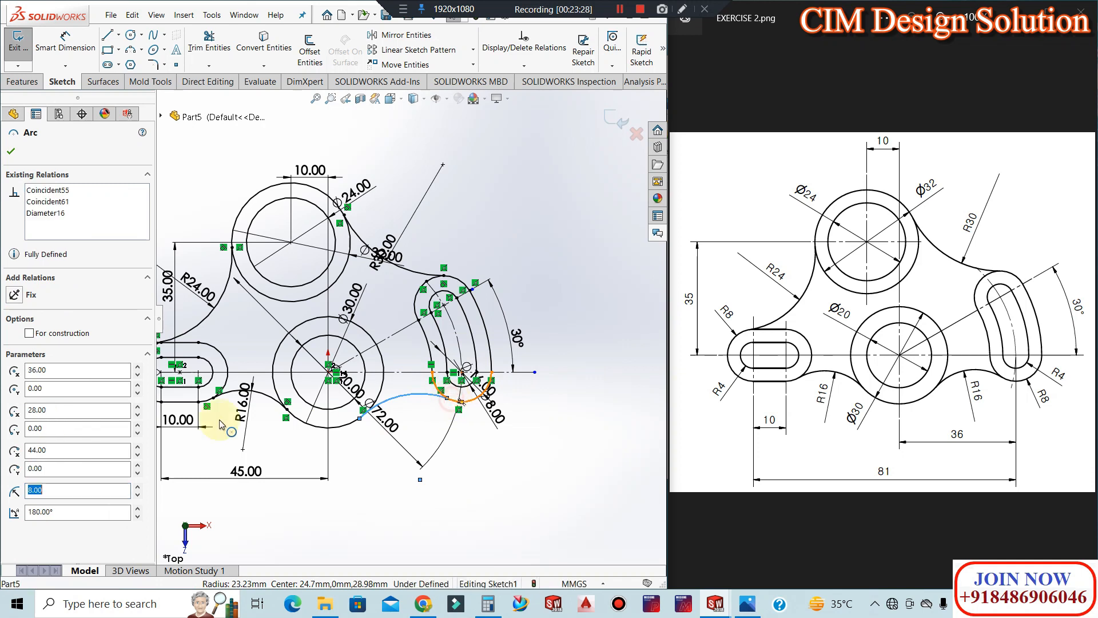
click(444, 519)
click(361, 418)
ctrl+click(395, 395)
click(15, 370)
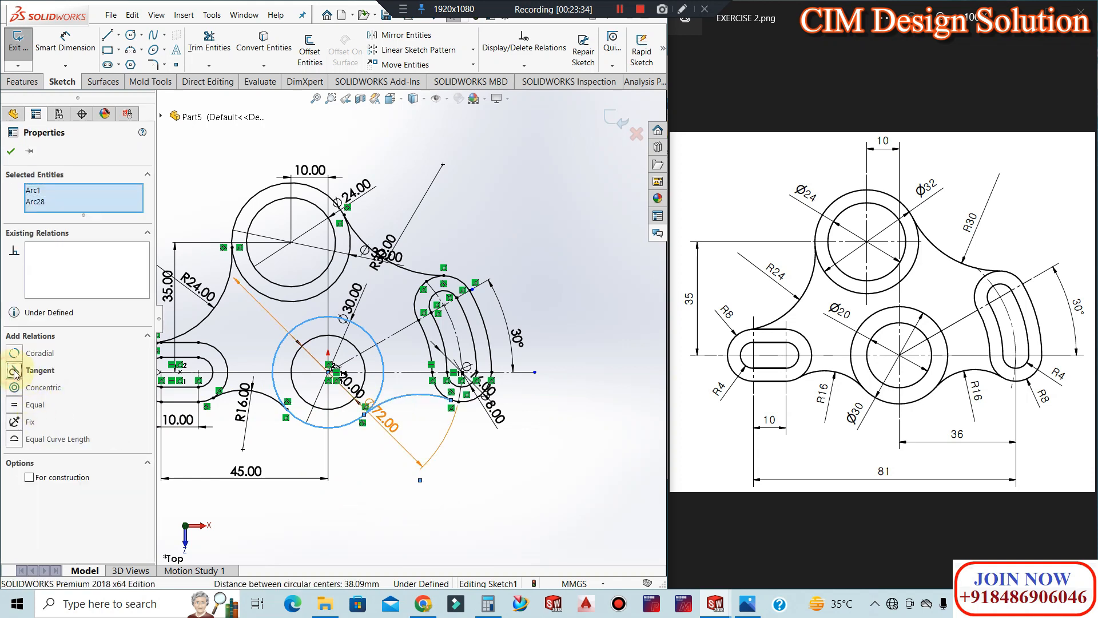
click(485, 476)
Dimension the new connecting arc's radius and set it to 16 mm
click(65, 43)
click(405, 399)
click(416, 428)
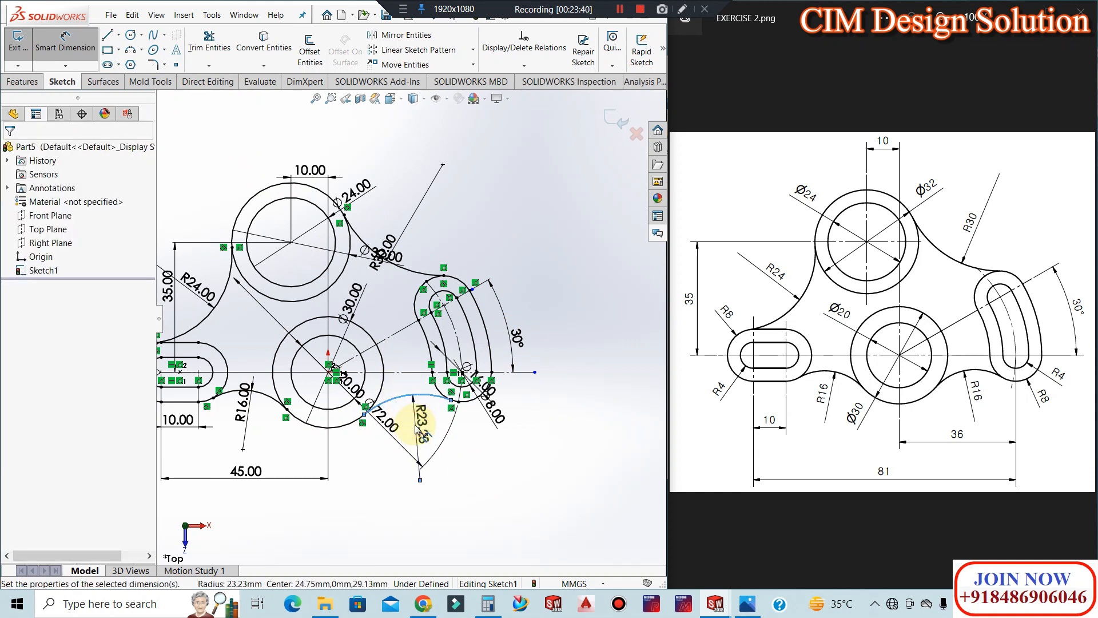
key(Return)
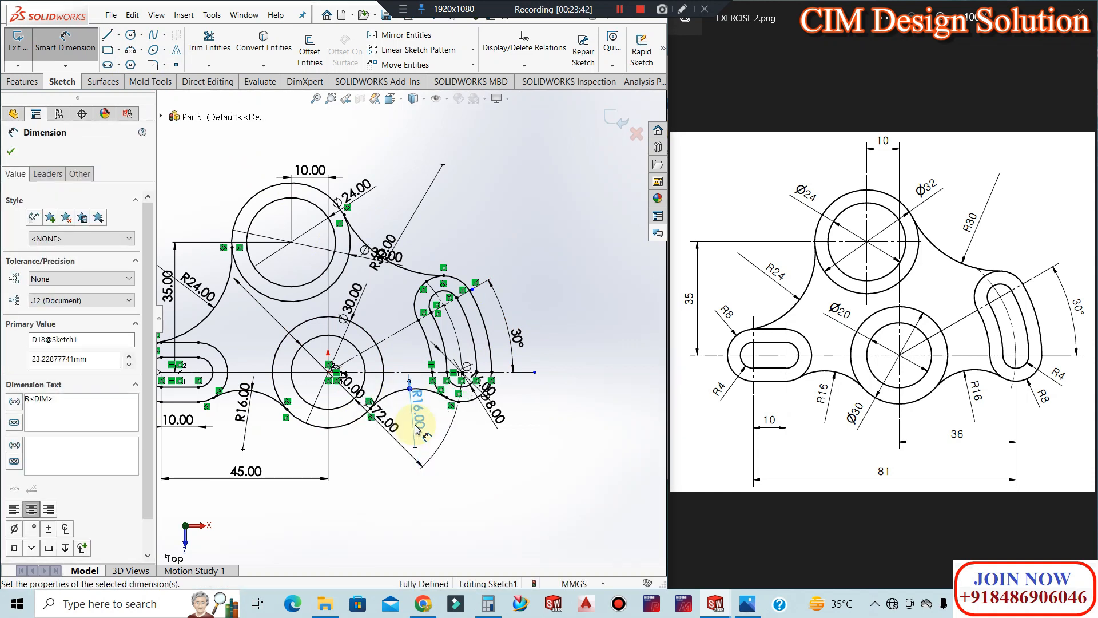
key(Escape)
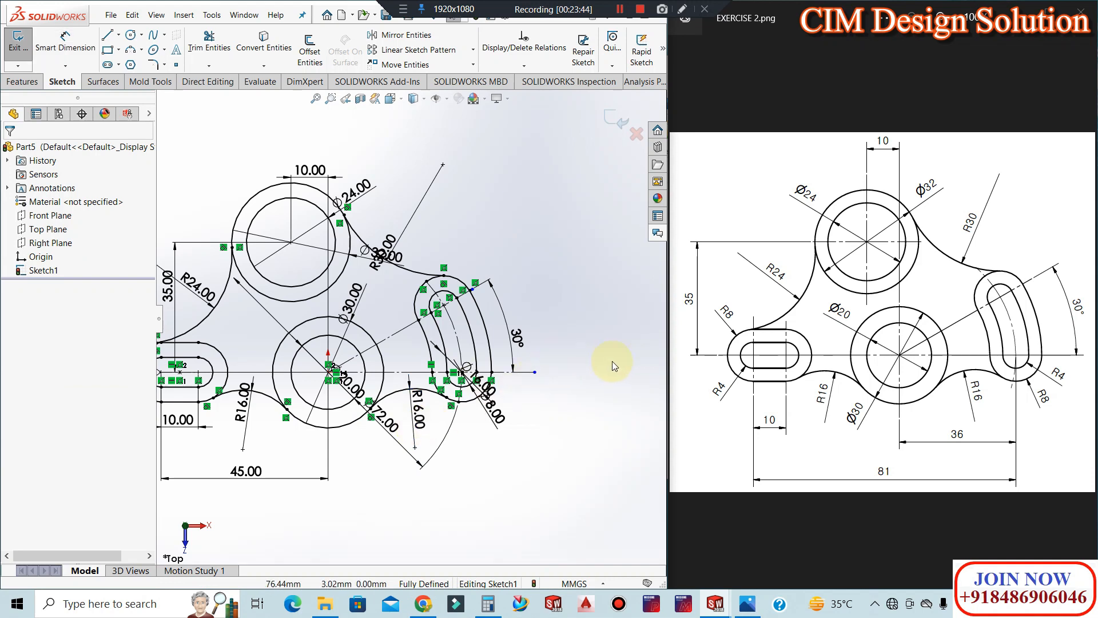
Exit the plate profile sketch and inspect the complete outline against the reference drawing
scroll(510, 369, up, 2)
scroll(252, 308, down, 2)
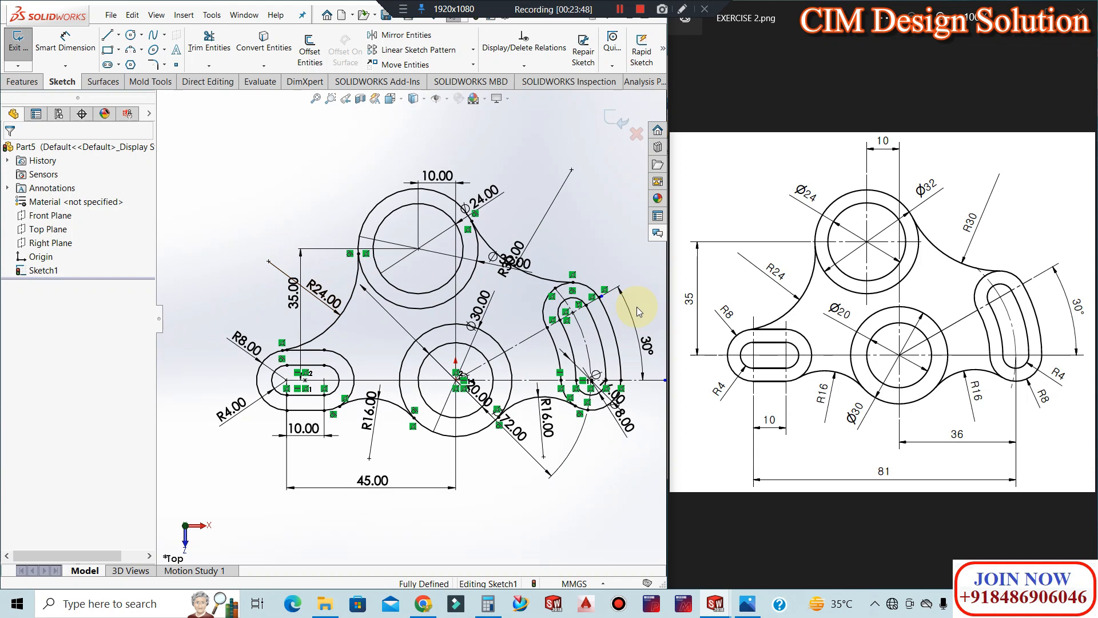
click(21, 48)
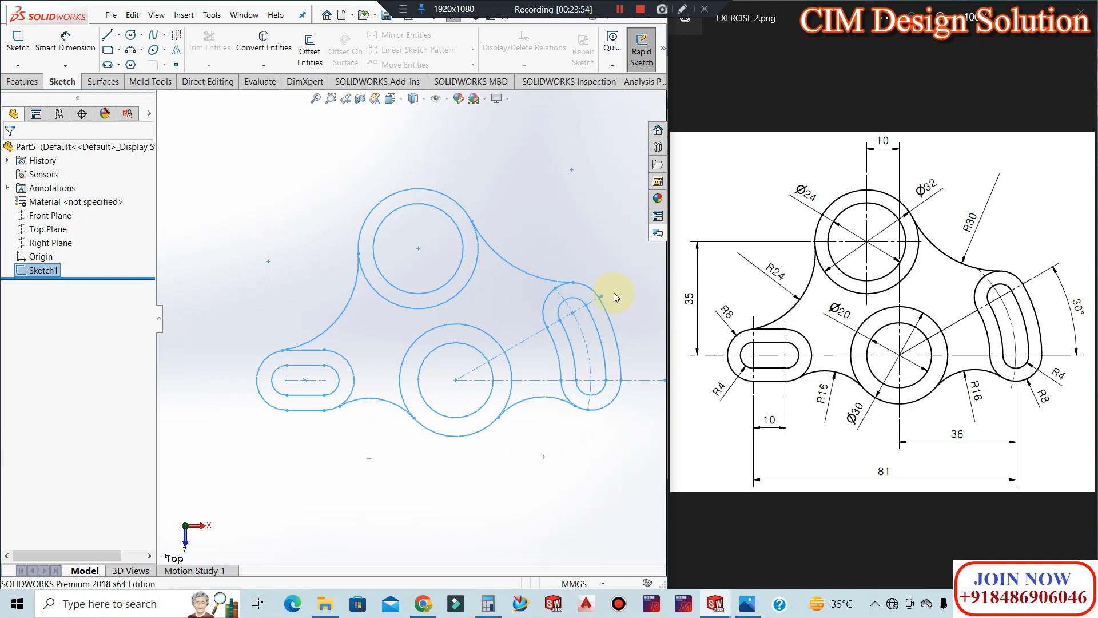
scroll(600, 339, down, 3)
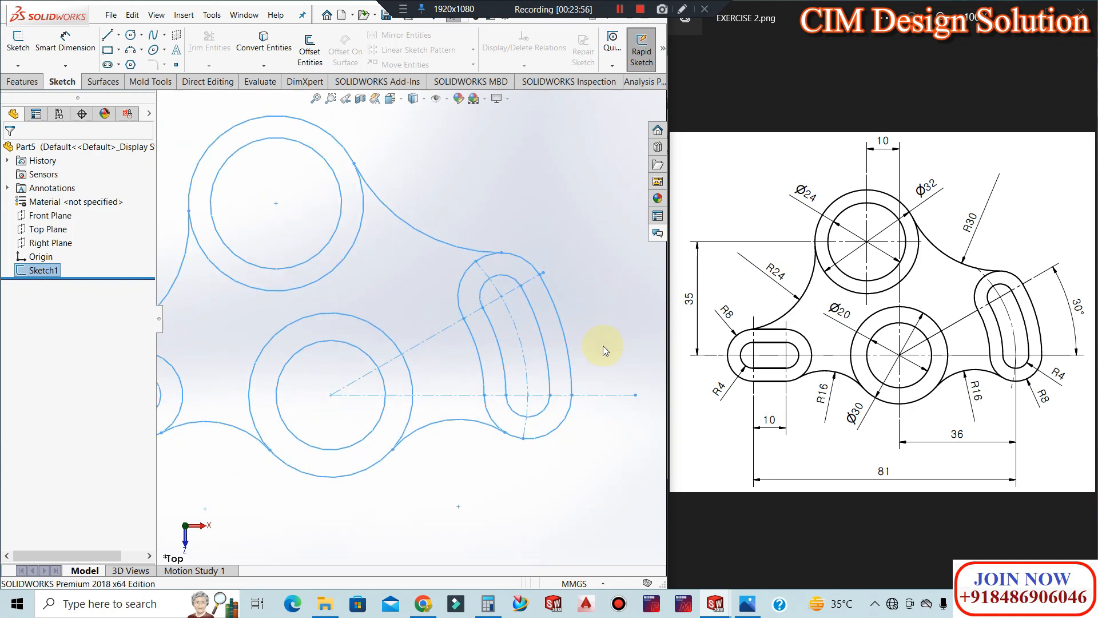
scroll(489, 398, down, 2)
scroll(487, 399, up, 5)
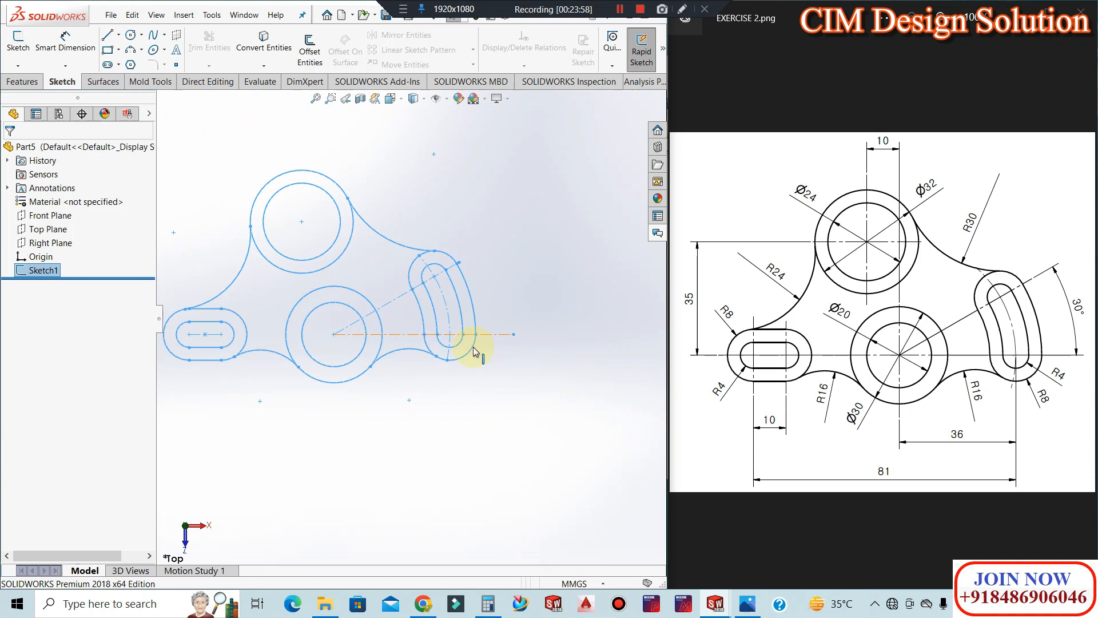
scroll(198, 242, down, 2)
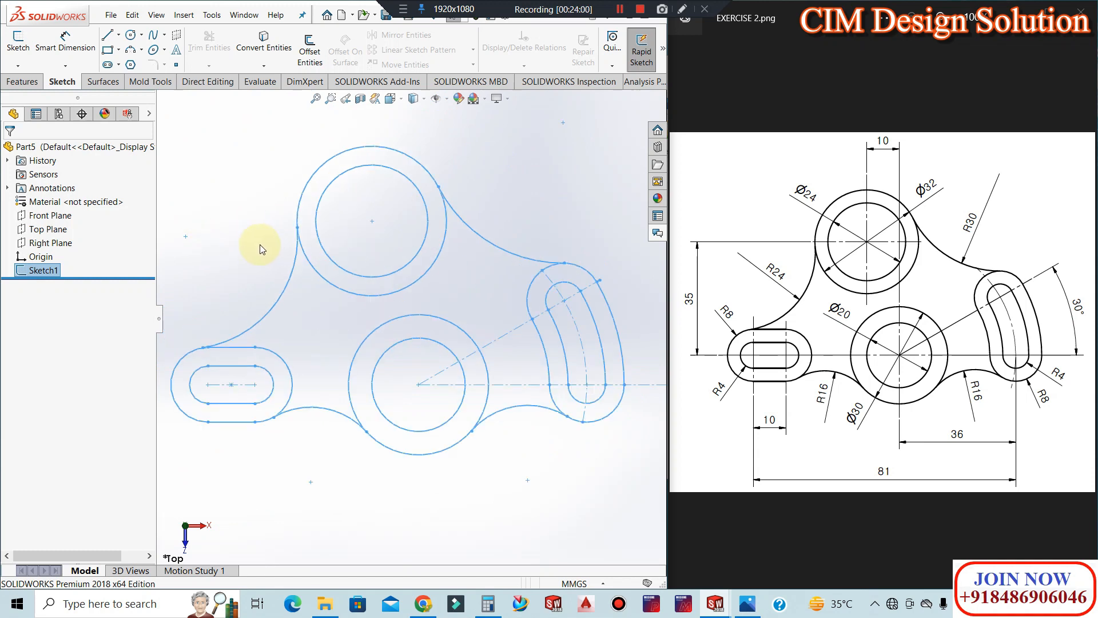
Reopen the plate sketch, move the 32 mm diameter dimension to the upper circle's upper left, and move the 35 mm dimension farther outside the profile
right_click(47, 271)
click(56, 232)
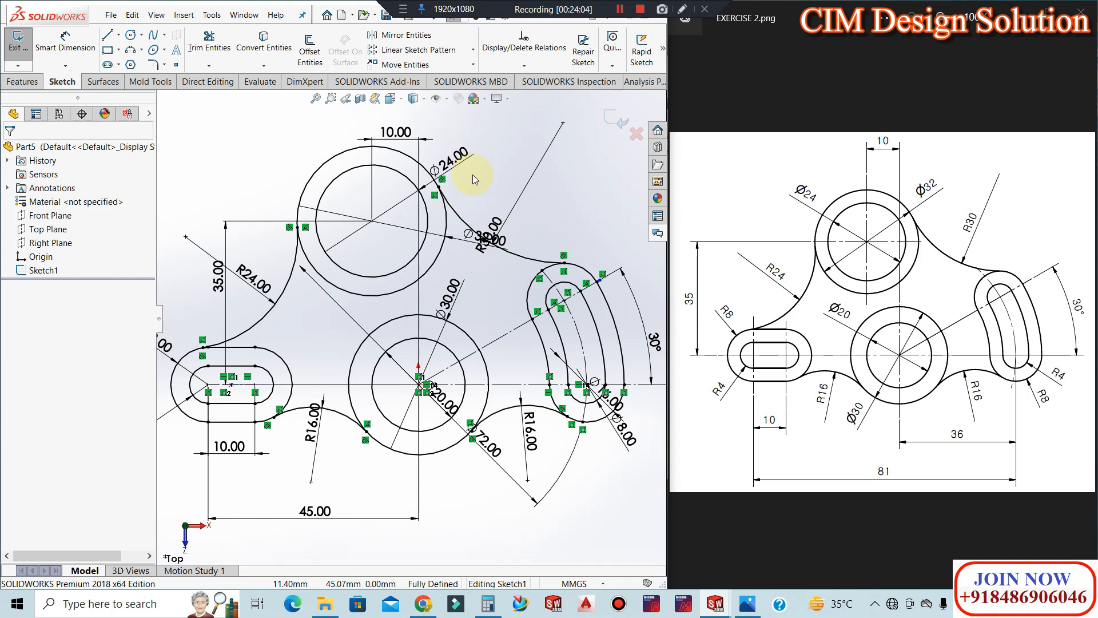
drag(477, 235, 284, 173)
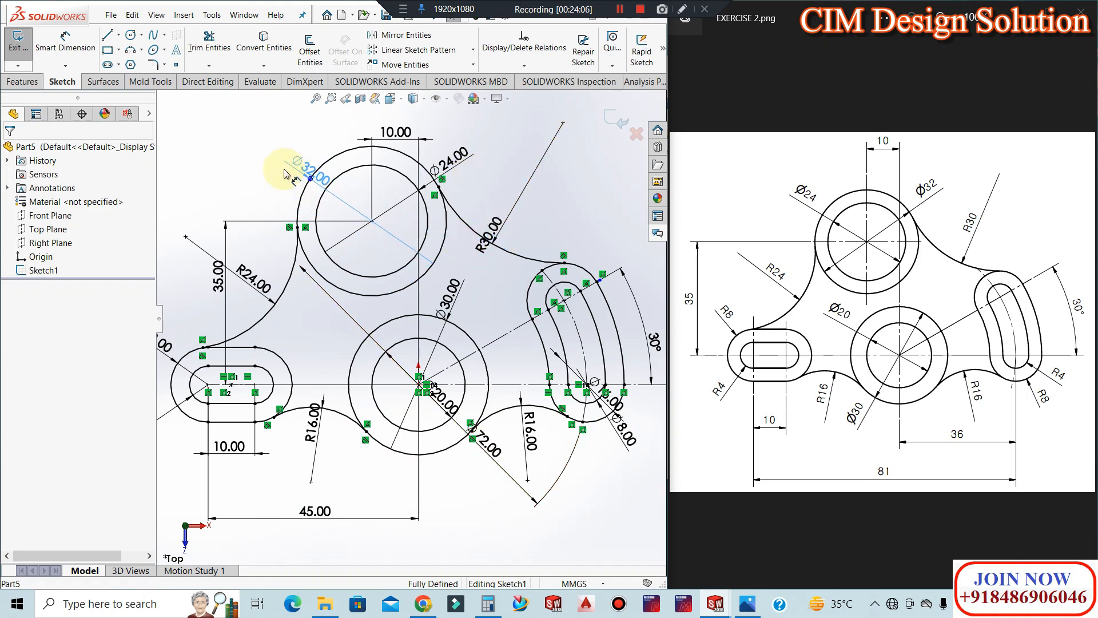
scroll(492, 283, down, 2)
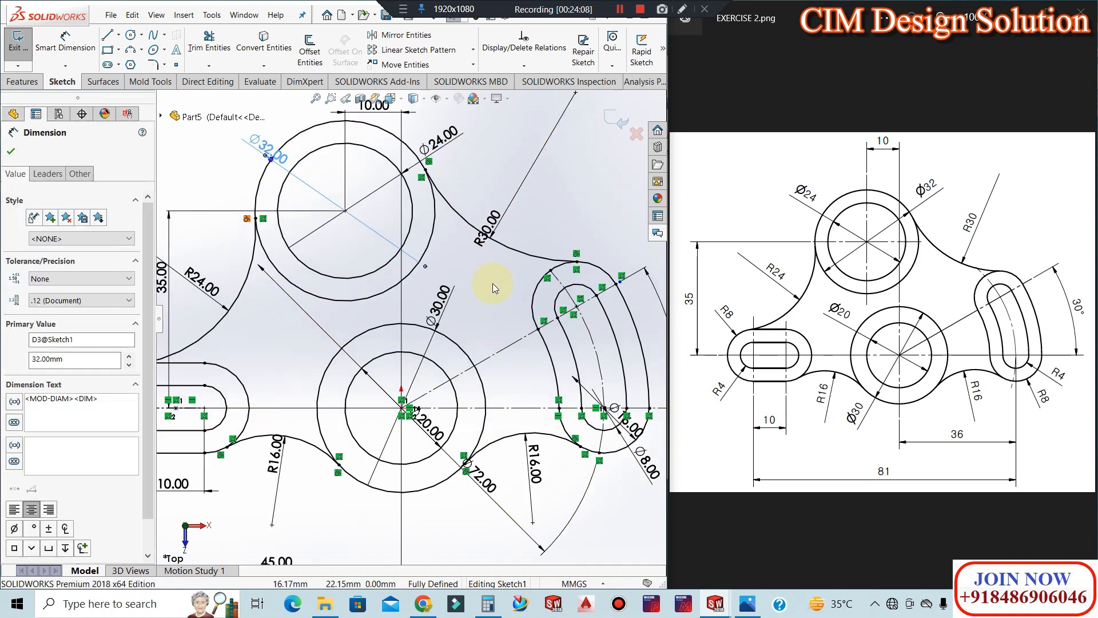
key(f)
drag(272, 311, 180, 308)
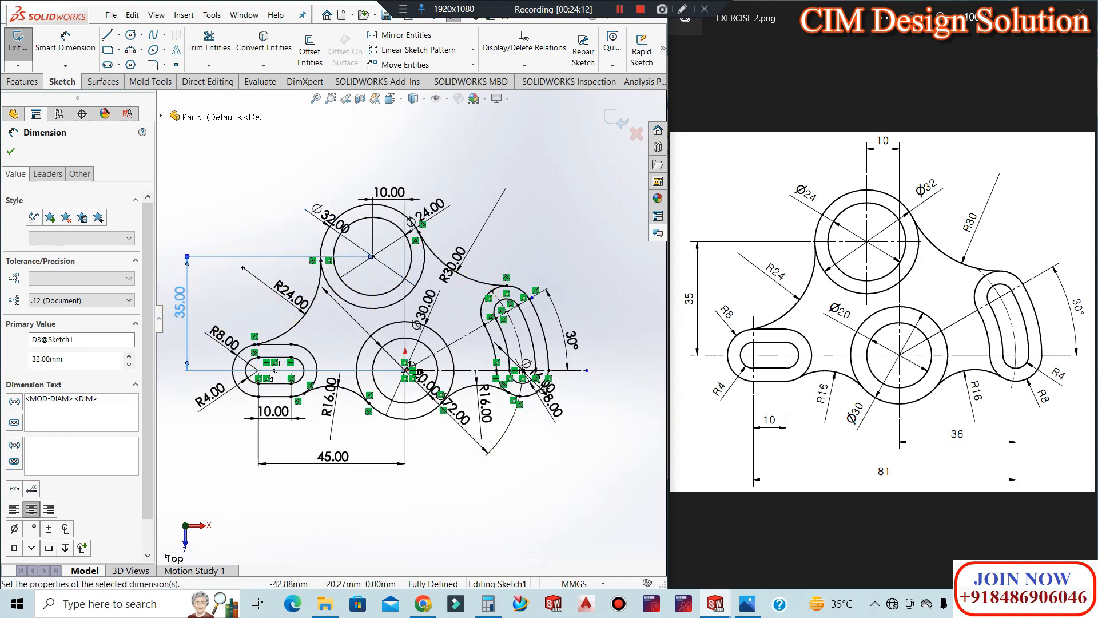
click(312, 160)
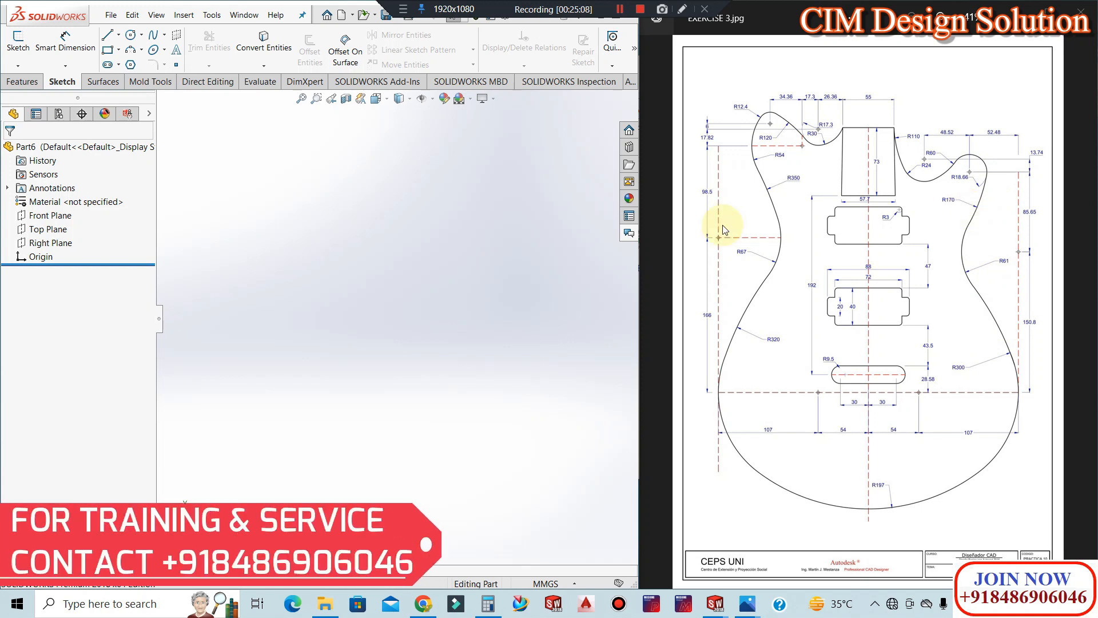
Start a sketch on the Top Plane and draw a 54 mm horizontal centerline rightward from the origin
click(18, 43)
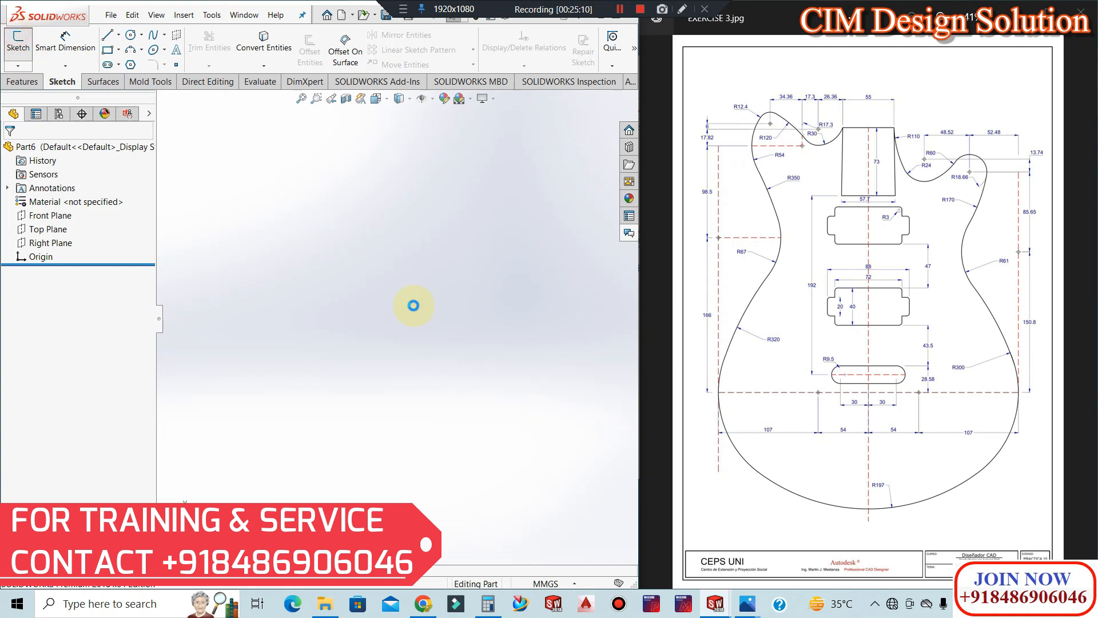
click(184, 314)
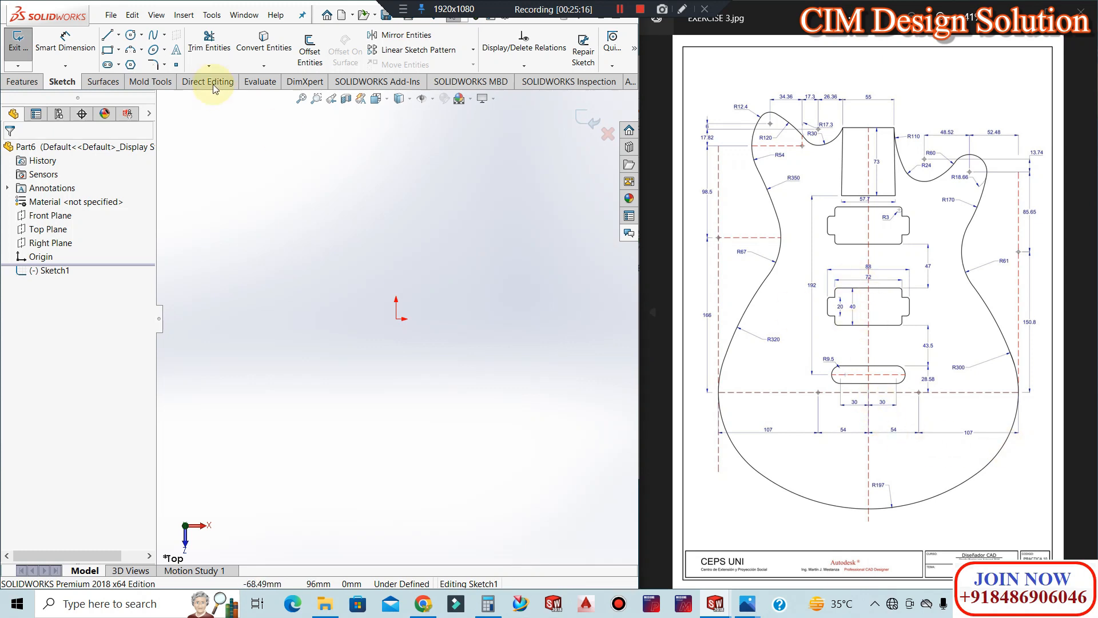
click(117, 39)
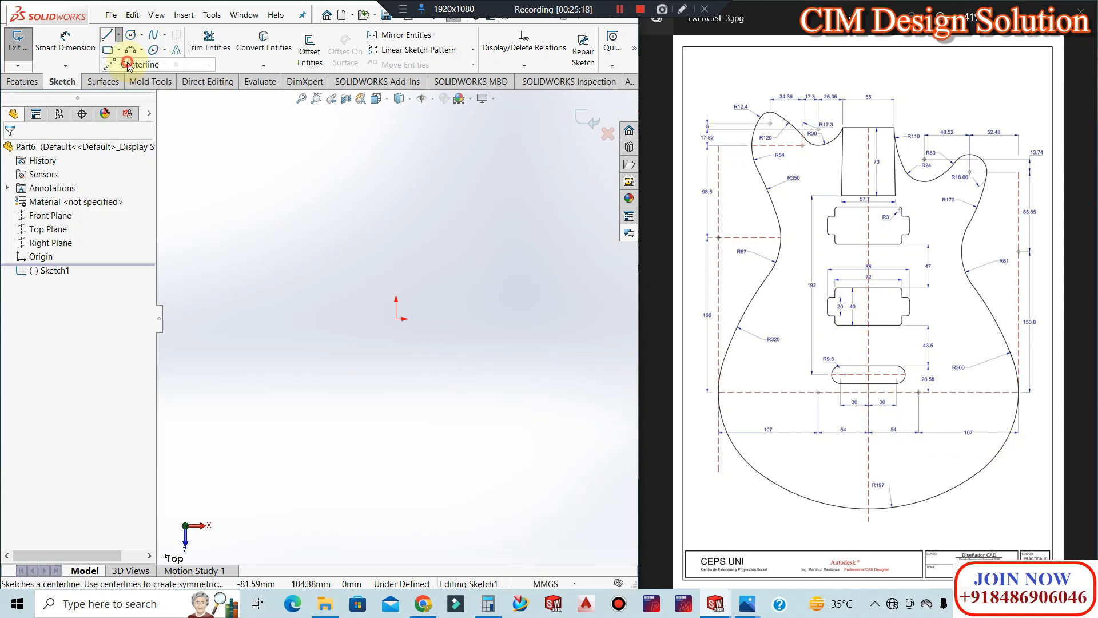
click(127, 61)
click(396, 318)
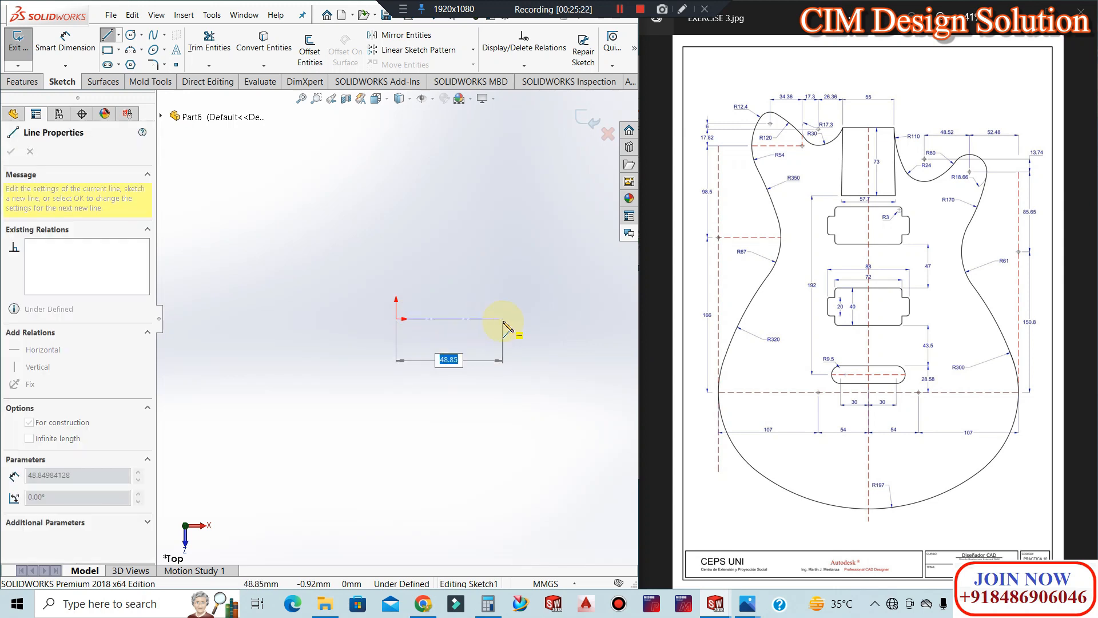
text(54)
key(Return)
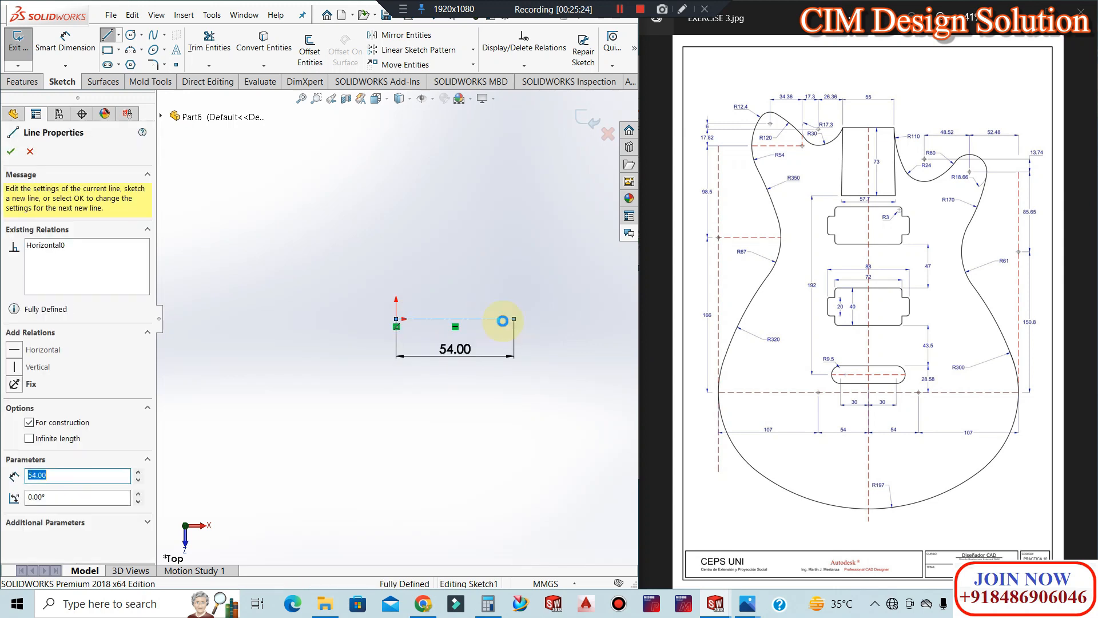
key(Escape)
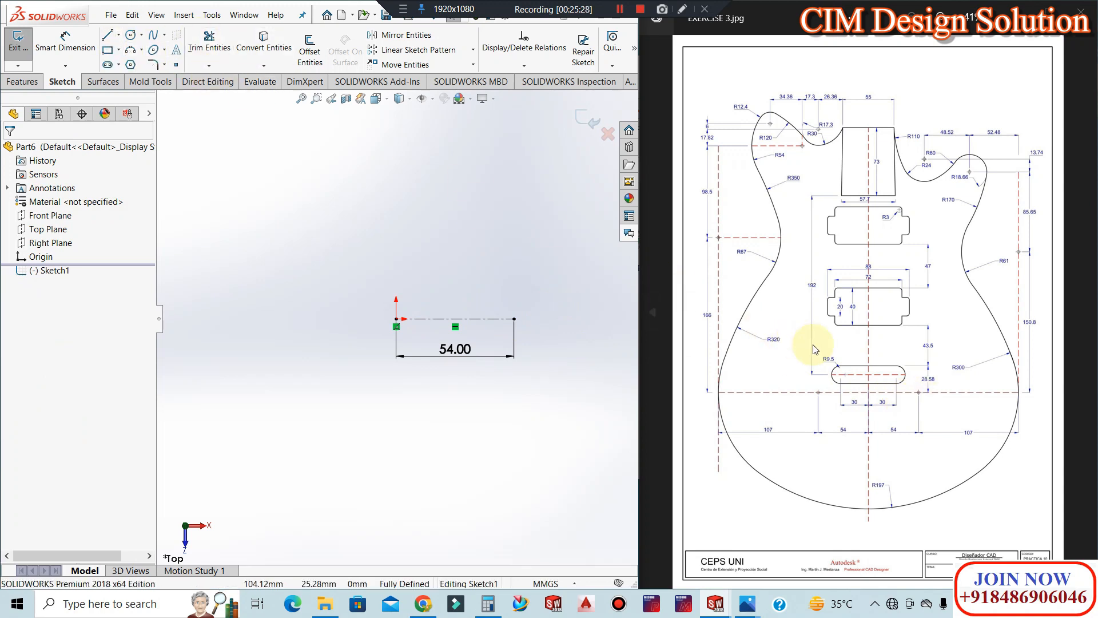
Extend the baseline with a 107 mm horizontal centerline from the right end of the 54 mm centerline
click(118, 35)
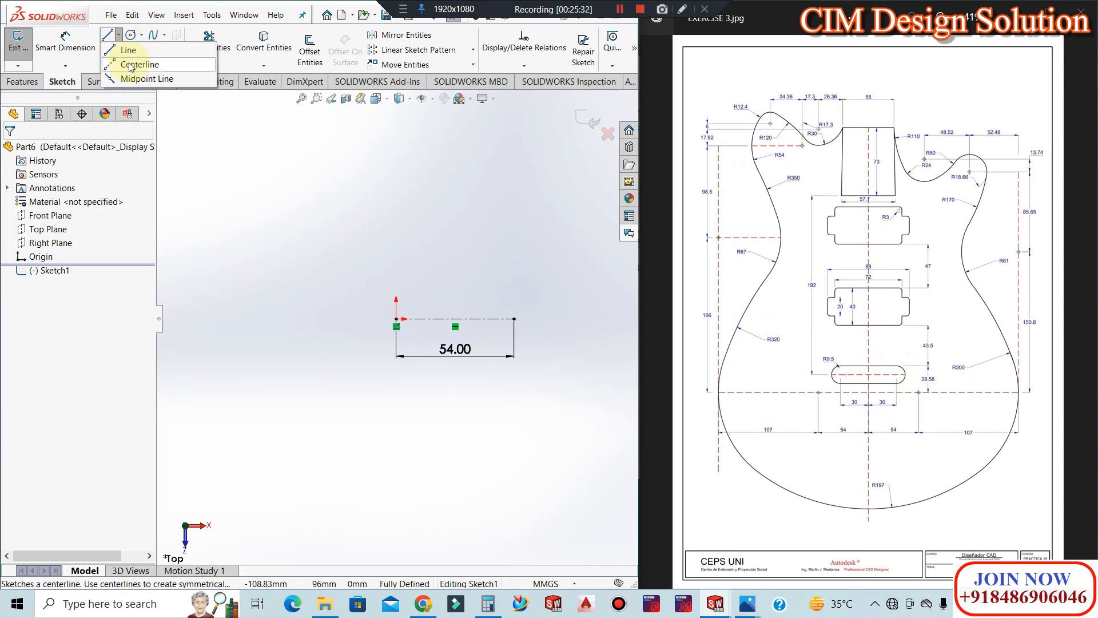
click(131, 64)
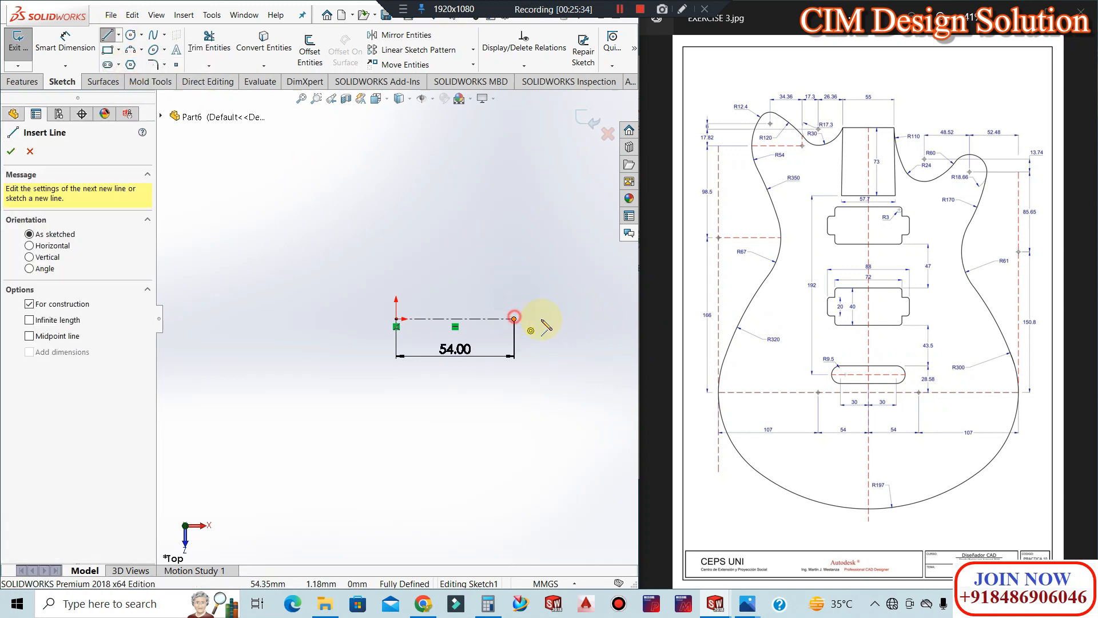
click(513, 318)
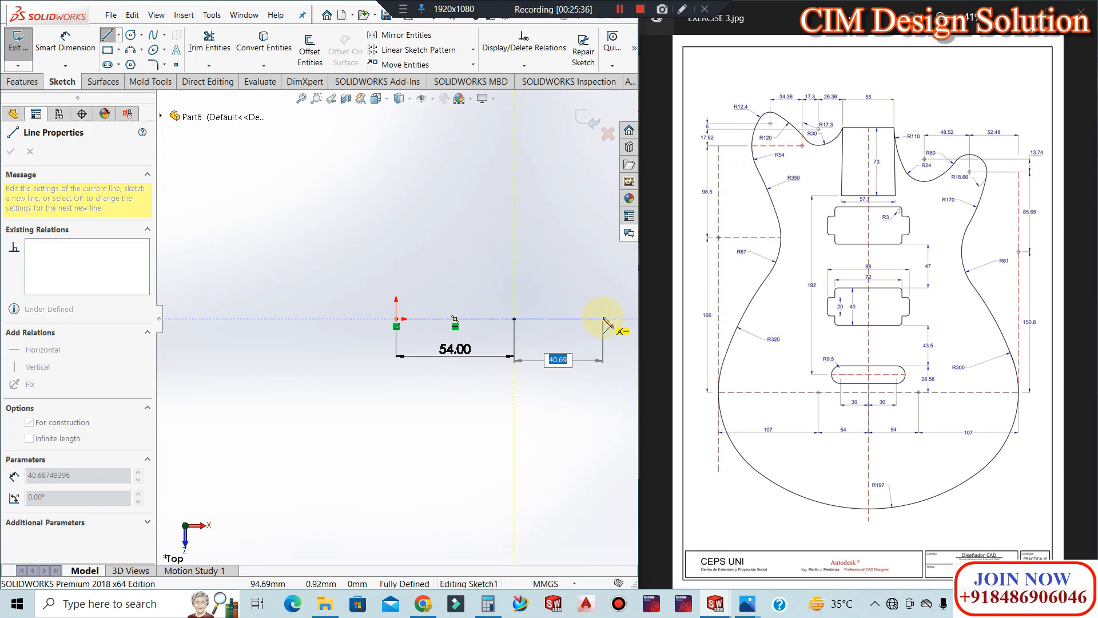
key(Return)
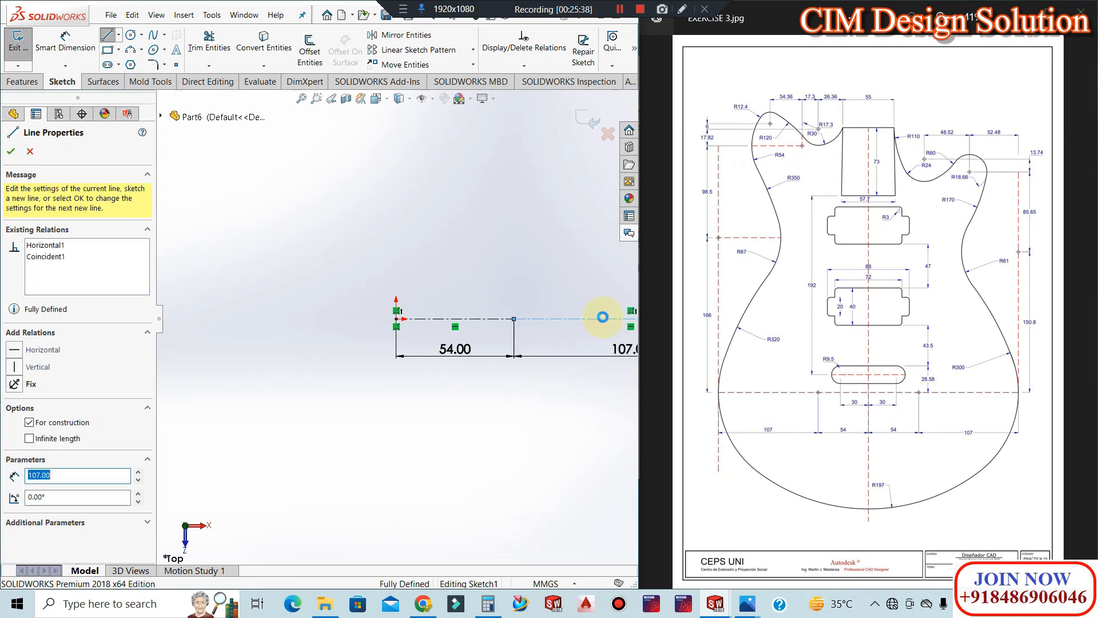
key(Escape)
Draw a 150.8 mm vertical centerline upward from the right end of the 107 mm centerline
scroll(379, 349, down, 1)
scroll(366, 344, up, 4)
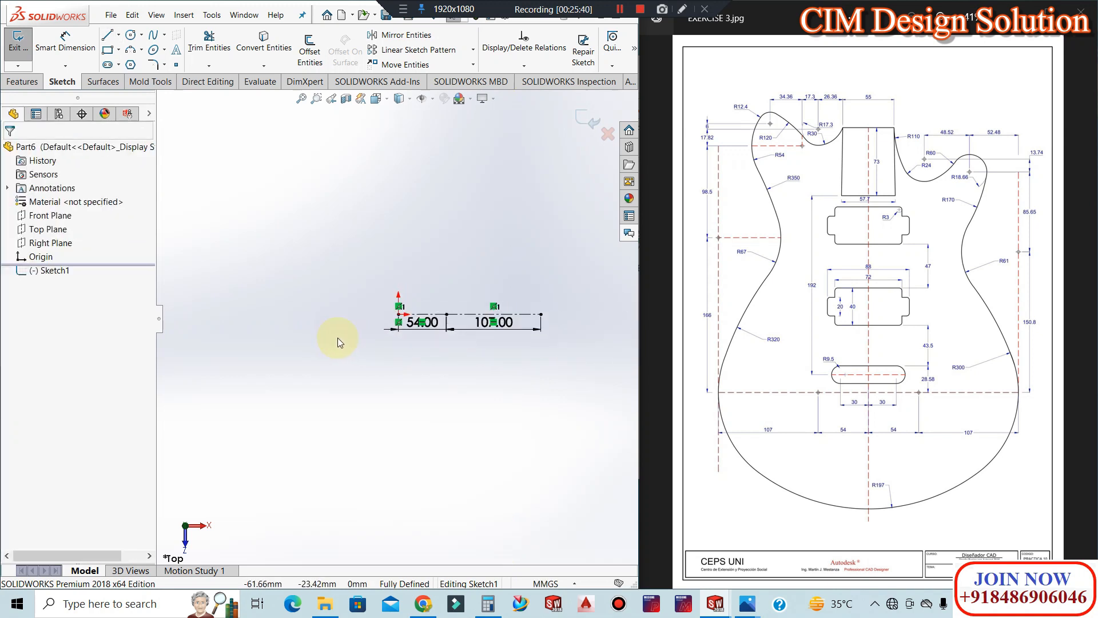
scroll(517, 265, down, 1)
scroll(515, 267, down, 1)
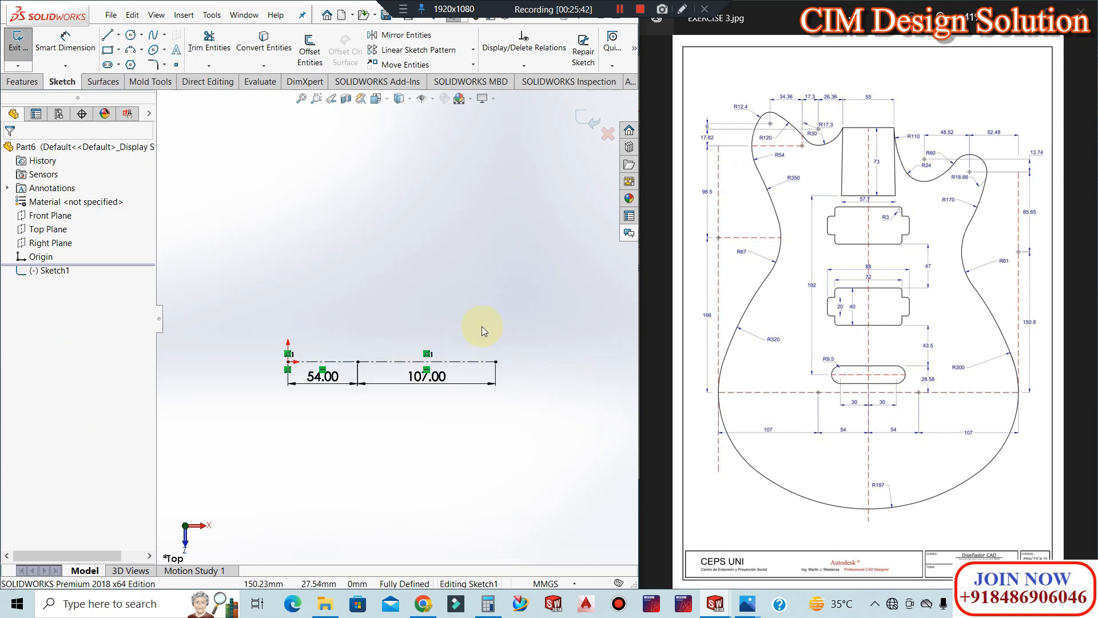
scroll(481, 326, down, 1)
click(118, 35)
click(129, 64)
click(494, 369)
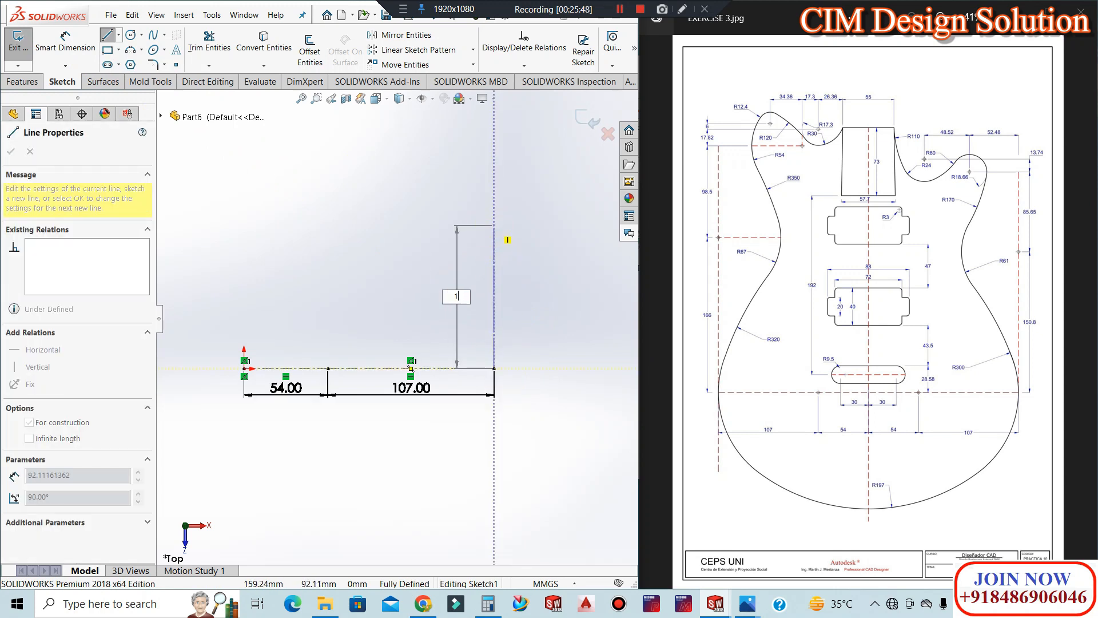
text(150.8)
key(Return)
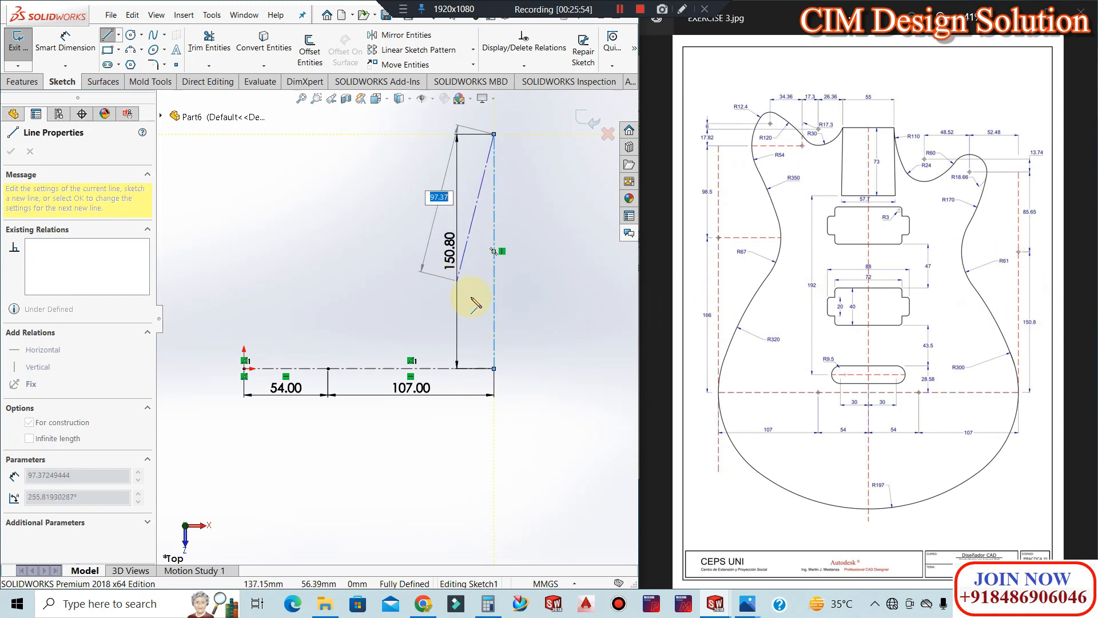
Continue the centerline chain 85.65 mm vertically upward from the top of the 150.8 mm centerline
scroll(484, 338, down, 3)
scroll(491, 345, up, 5)
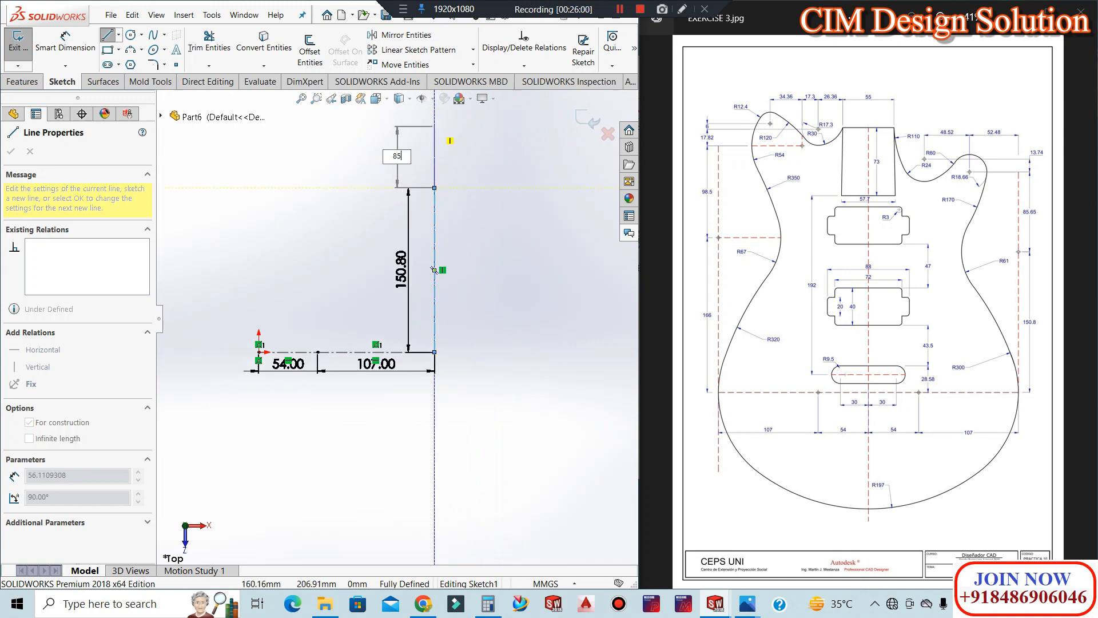
key(Return)
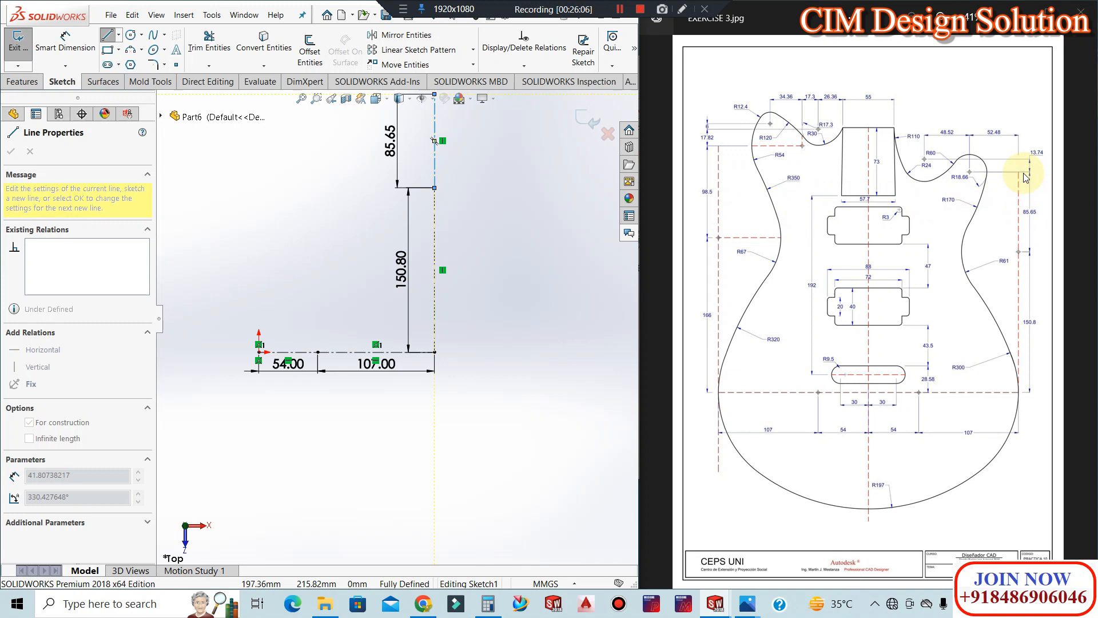
Draw a 52.48 mm horizontal centerline leftward from the top of the 85.65 mm vertical centerline
click(606, 311)
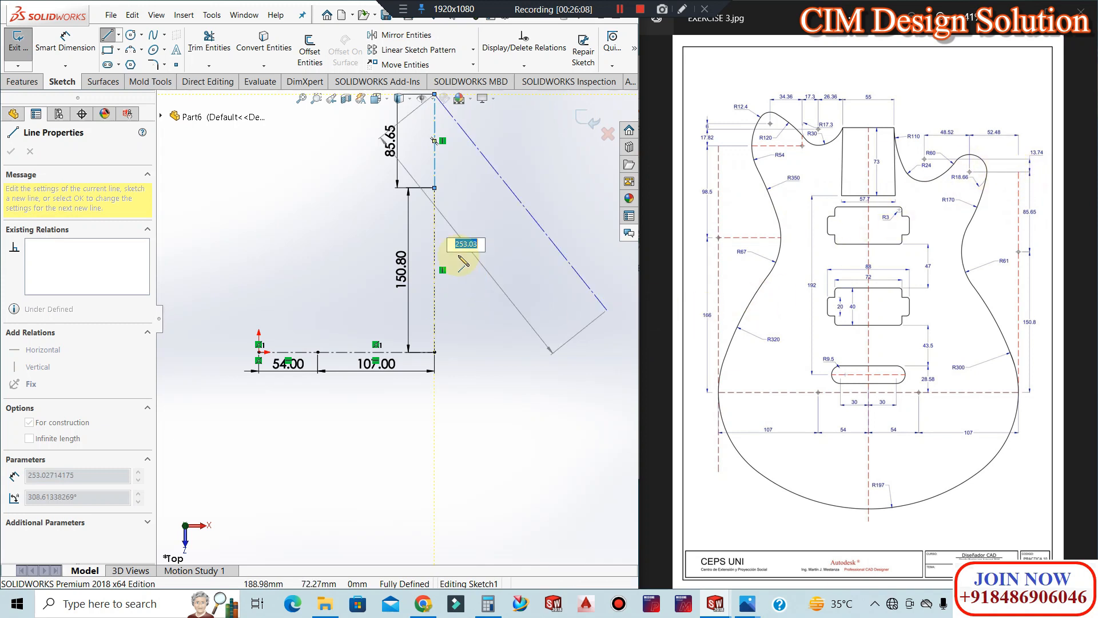
scroll(460, 238, down, 2)
scroll(518, 305, up, 3)
scroll(471, 252, up, 1)
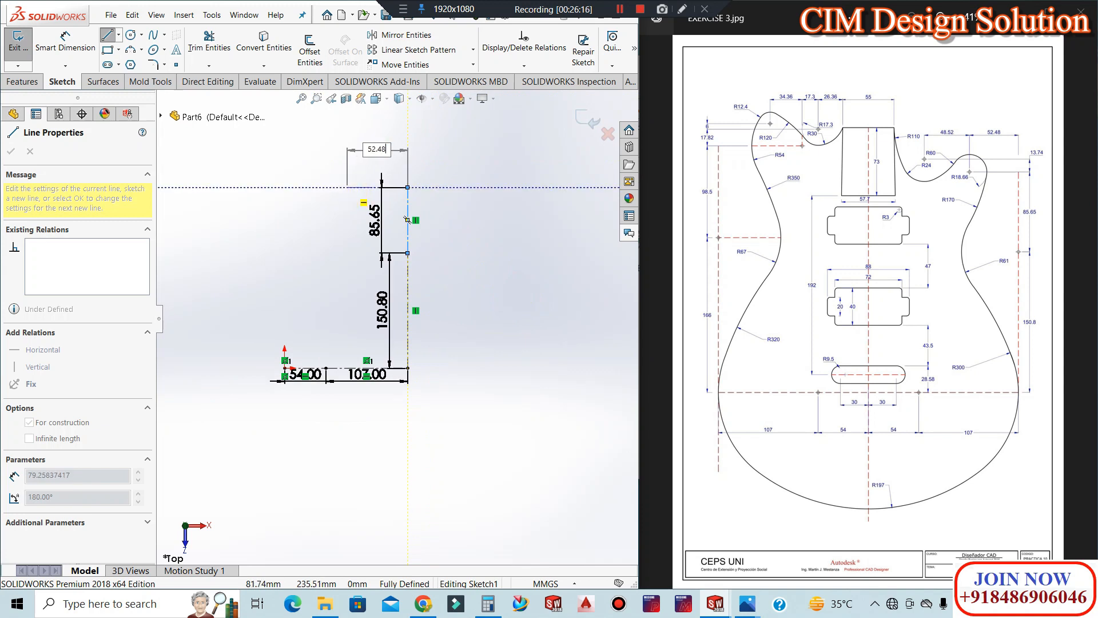
key(Return)
key(Escape)
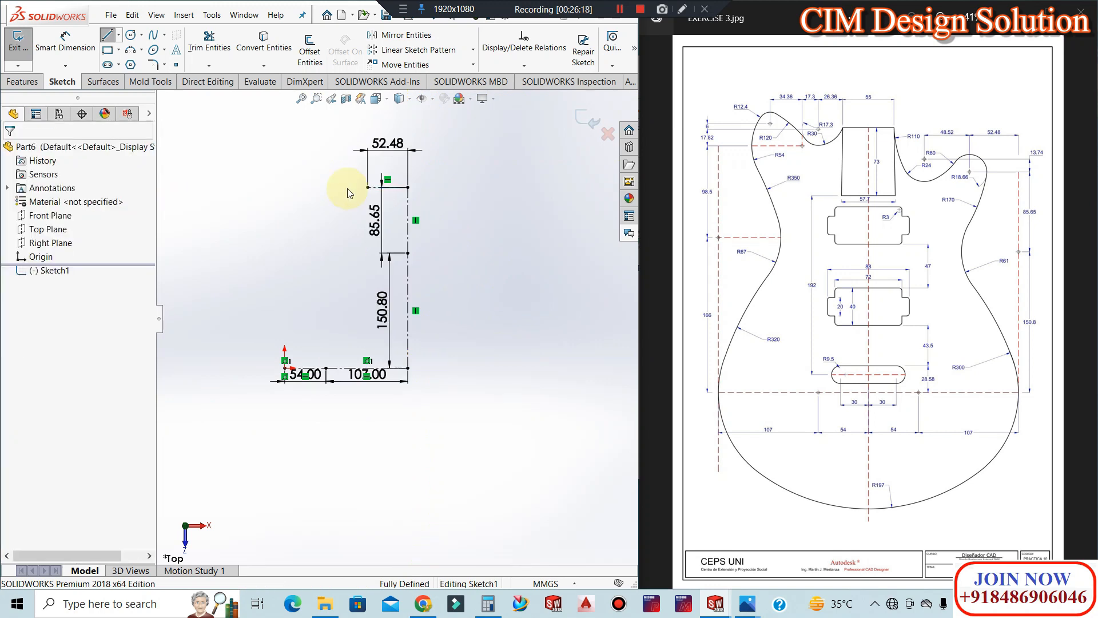
Move the 85.65 and 150.80 dimensions to the outer right side of the vertical centerlines
scroll(330, 183, up, 1)
scroll(328, 217, down, 1)
scroll(328, 216, down, 1)
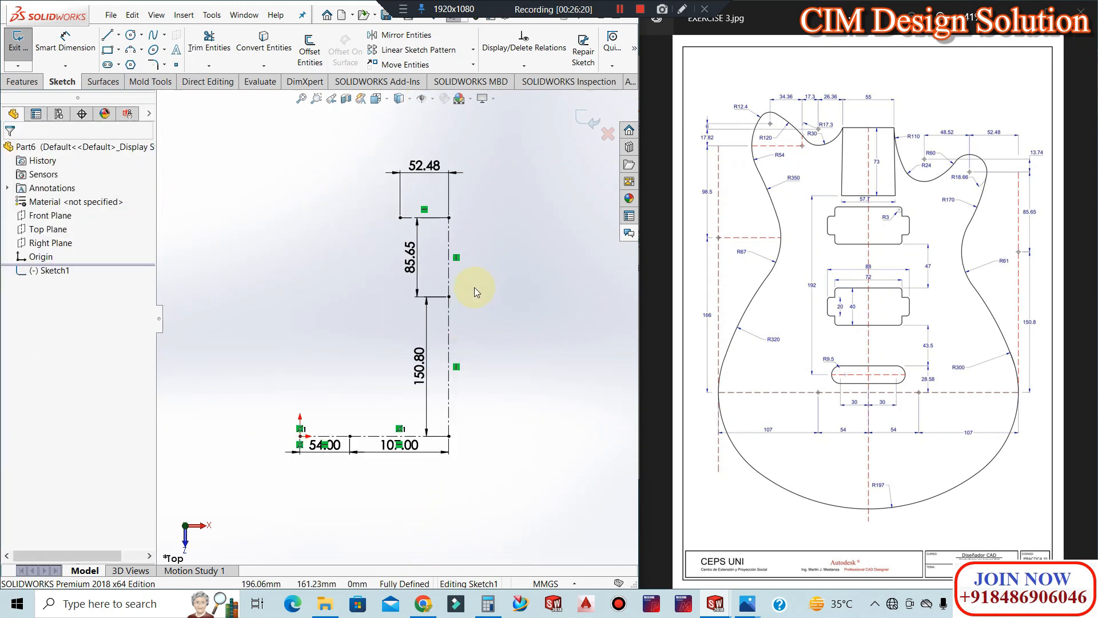
drag(416, 275, 468, 270)
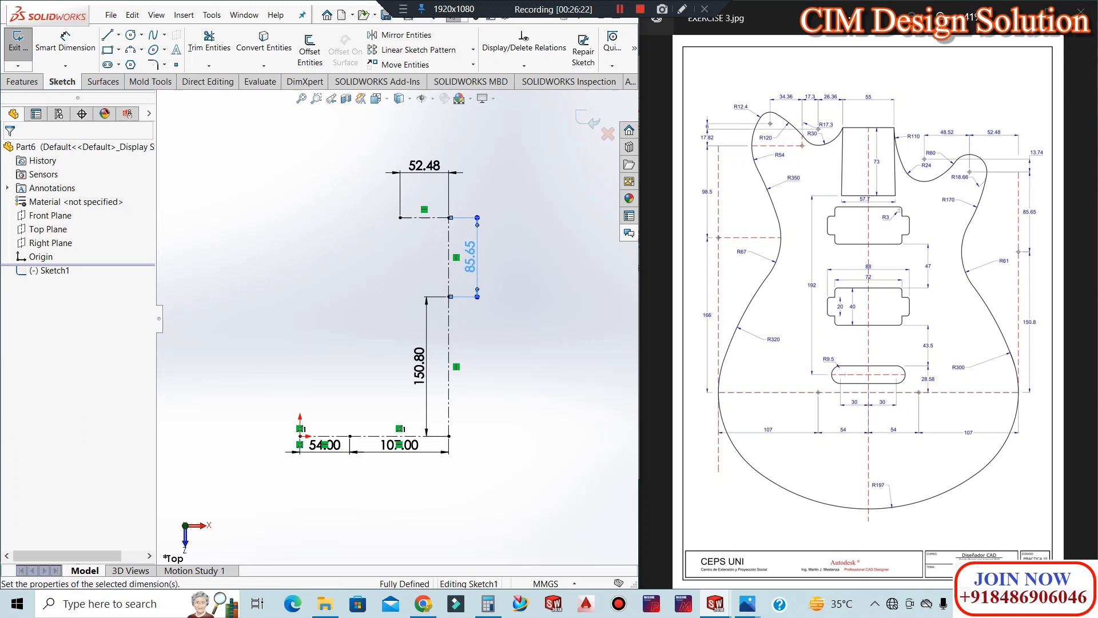
drag(426, 384, 481, 378)
click(516, 197)
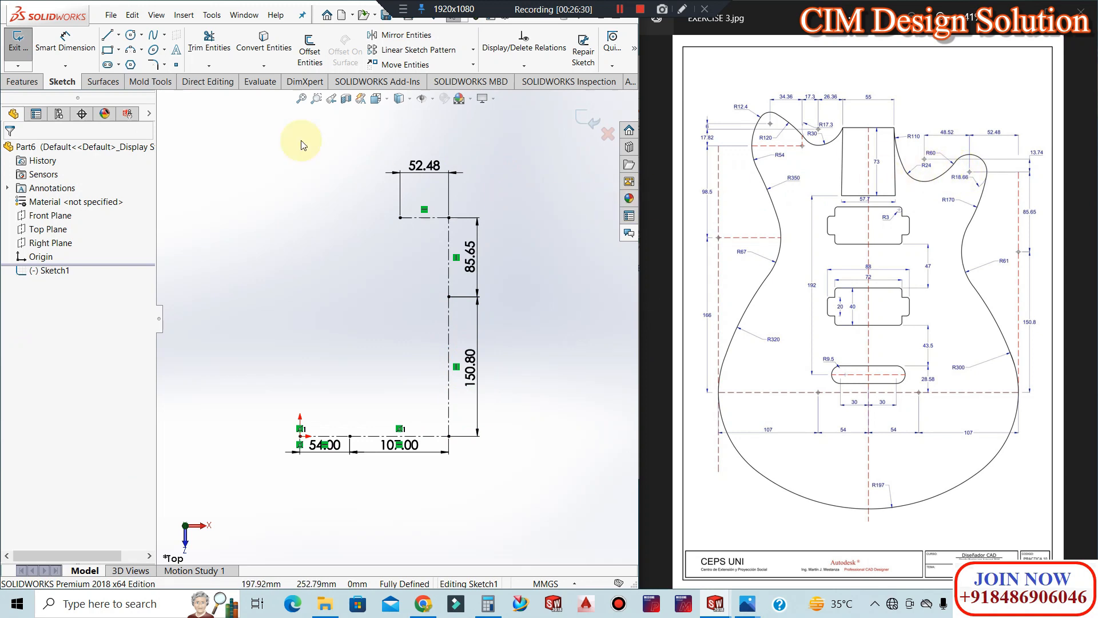
Extend the upper centerline with a 48.52 mm horizontal centerline leftward from the left end of the 52.48 mm segment
click(119, 35)
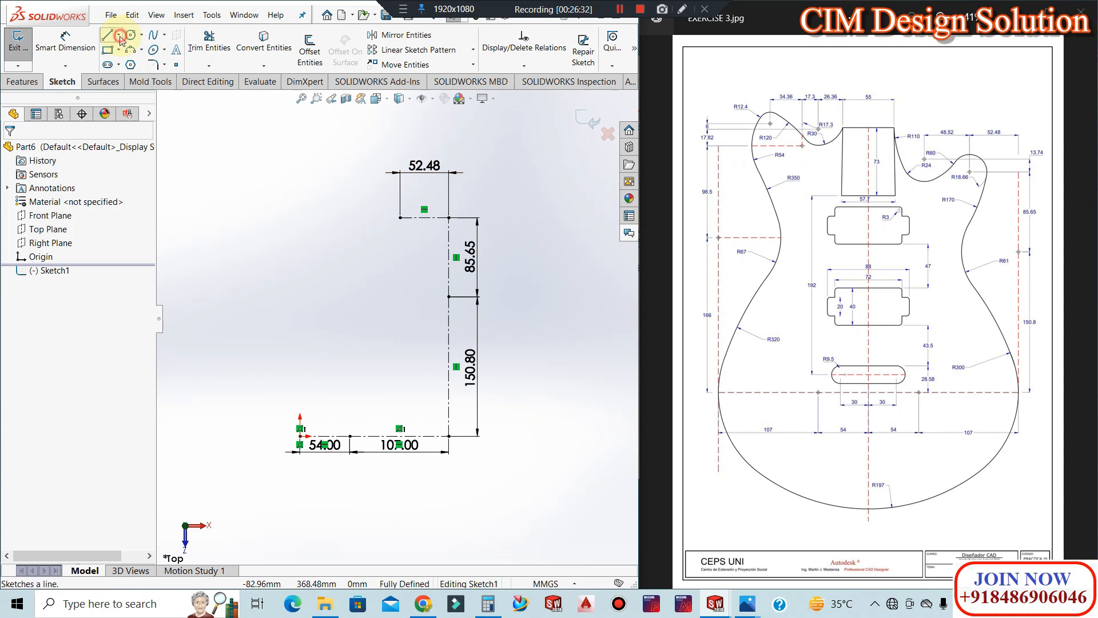
click(127, 117)
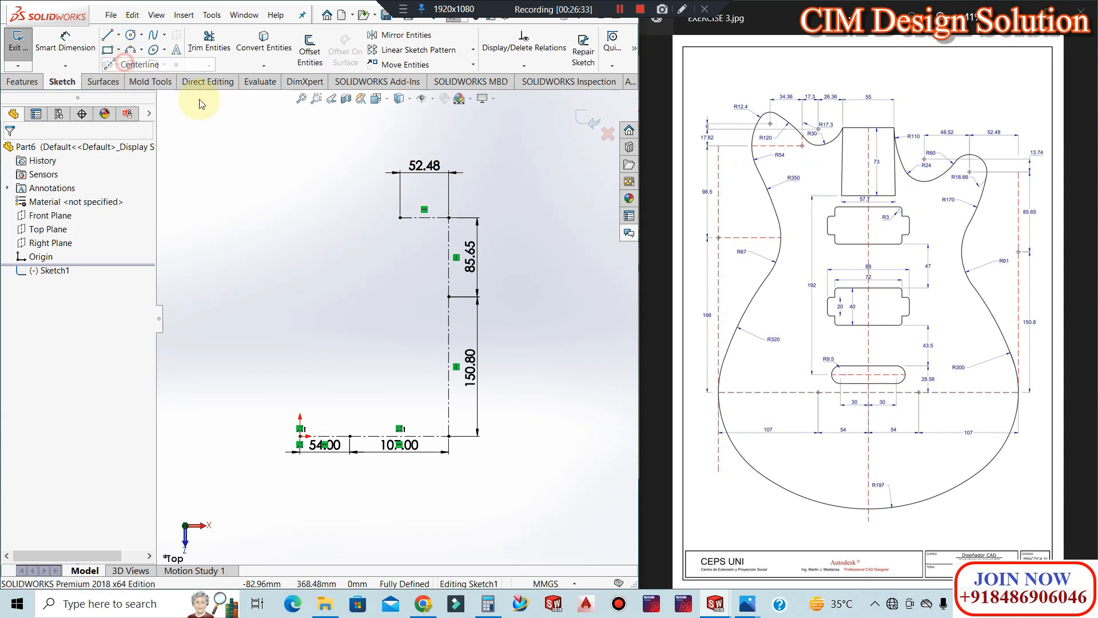
click(400, 218)
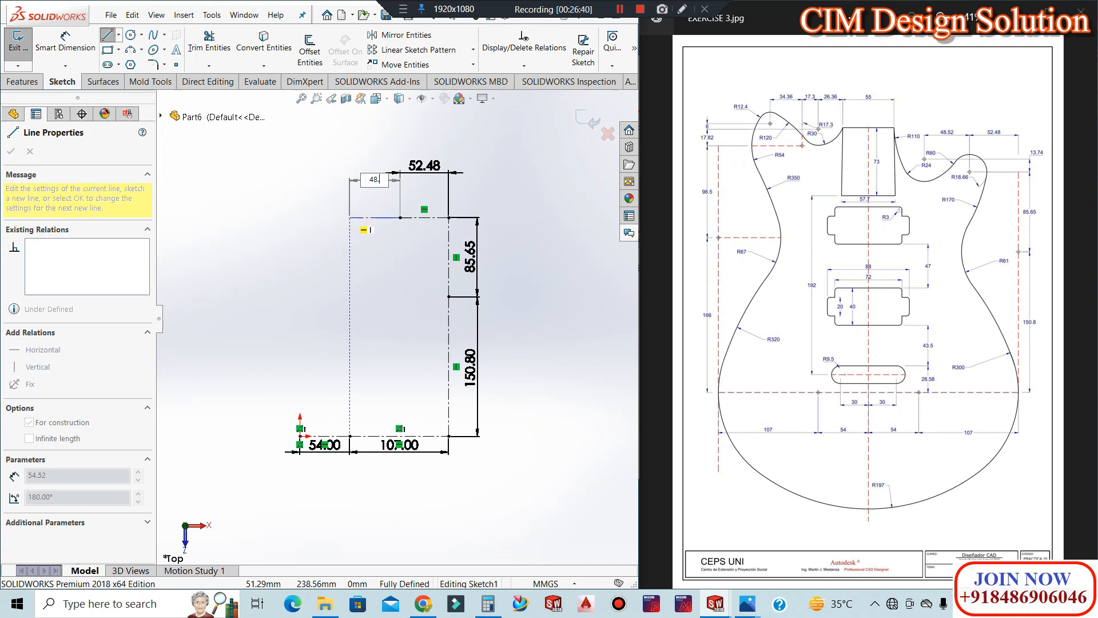
text(48.52)
key(Return)
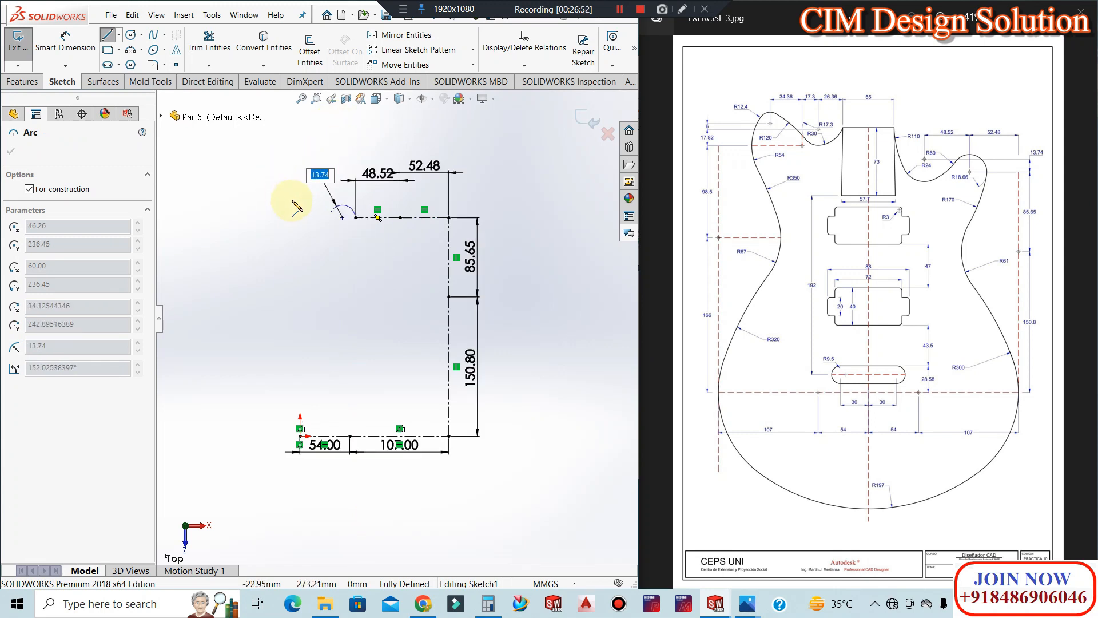
scroll(368, 220, up, 3)
scroll(384, 252, down, 2)
key(Escape)
Move the 48.52 dimension below its centerline
scroll(378, 273, down, 4)
drag(402, 200, 410, 342)
click(343, 177)
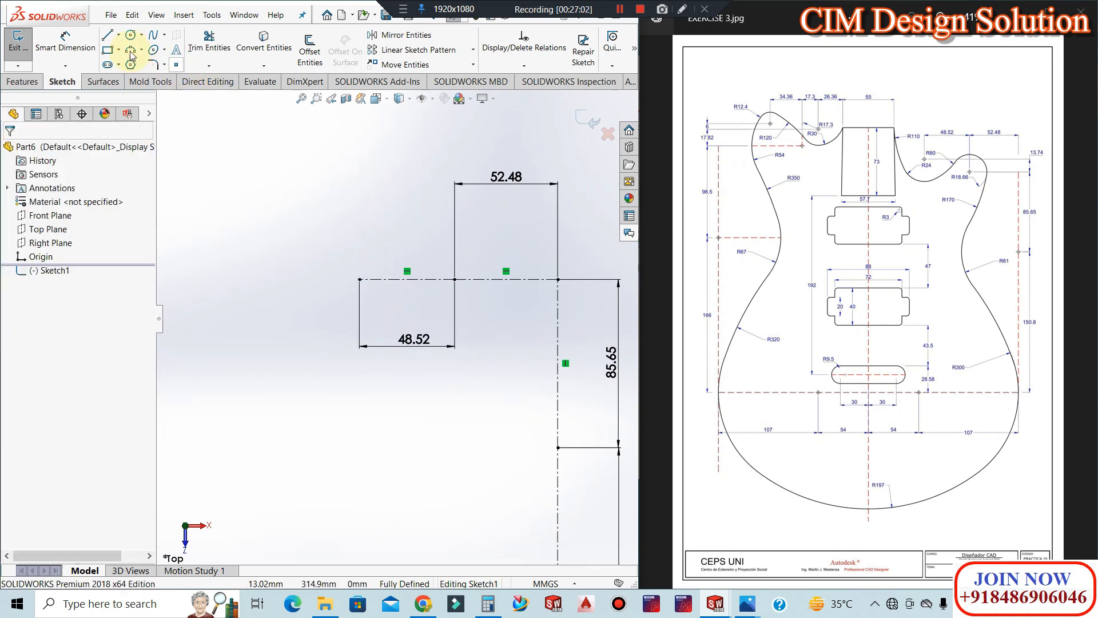
Draw a 13.74 mm vertical centerline upward from the left end of the 48.52 mm centerline
click(108, 34)
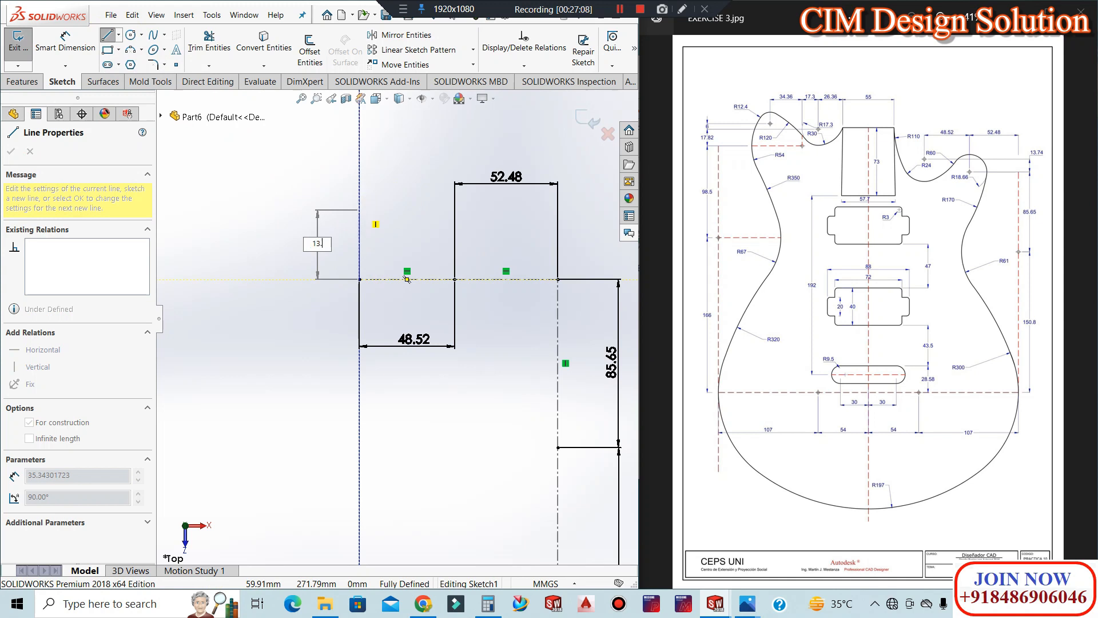
key(Return)
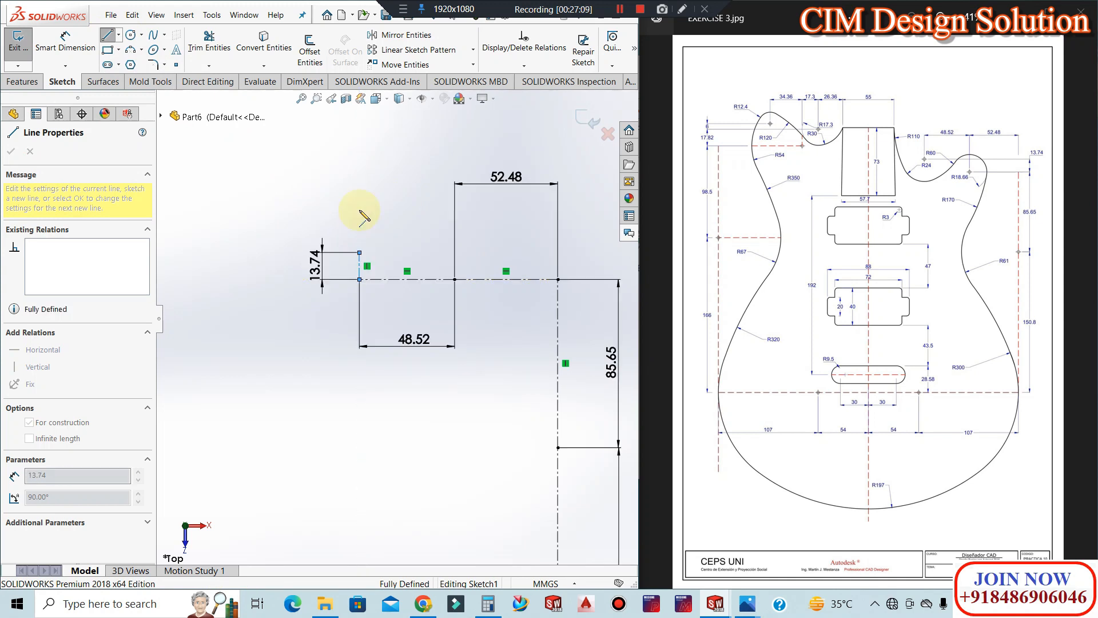
key(Escape)
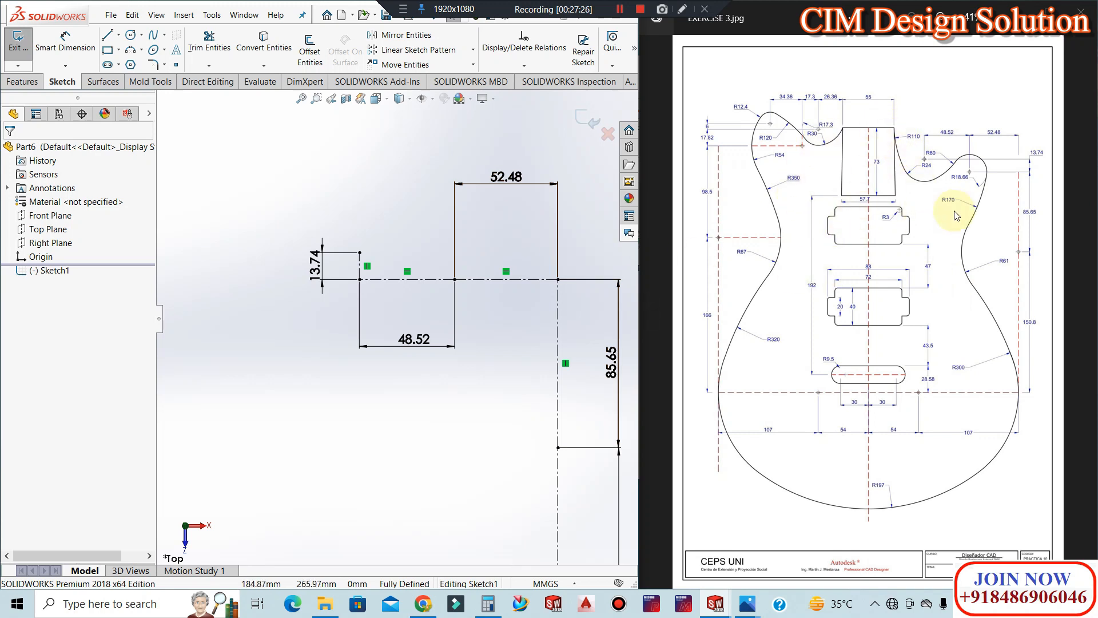
Draw a vertical centerline about 315 mm long upward from the origin
key(z)
key(z)
key(z)
key(z)
key(z)
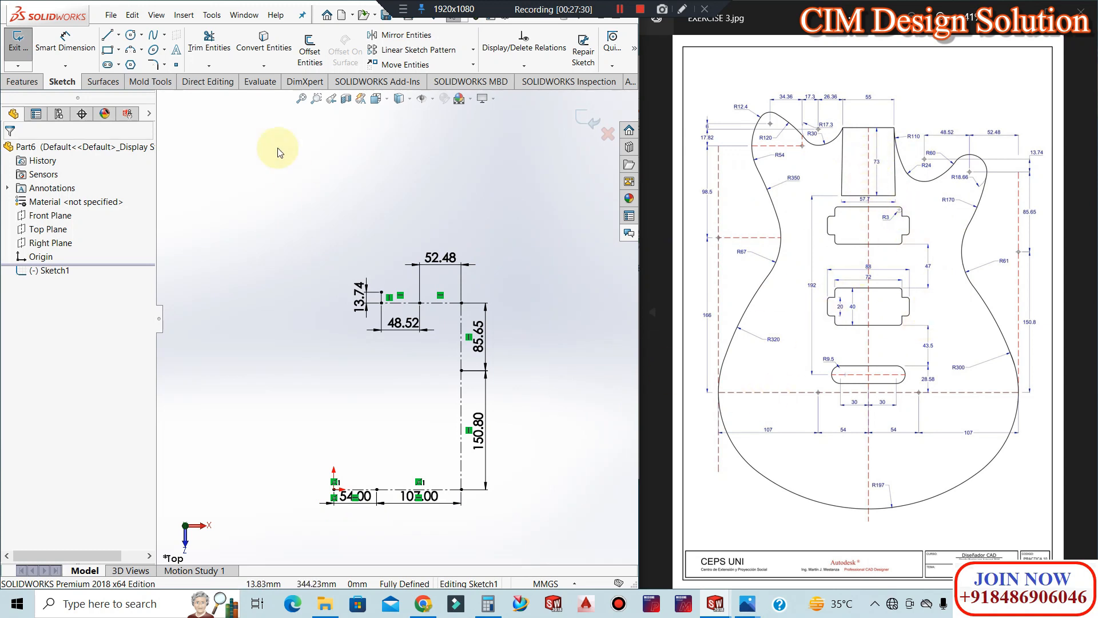
click(119, 35)
click(132, 81)
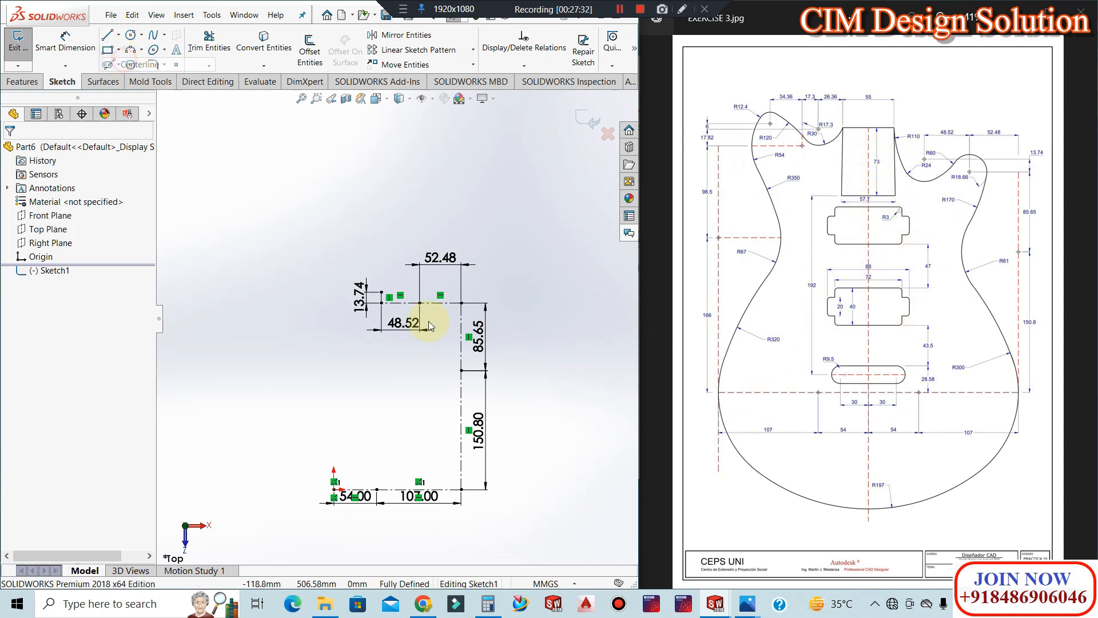
click(334, 490)
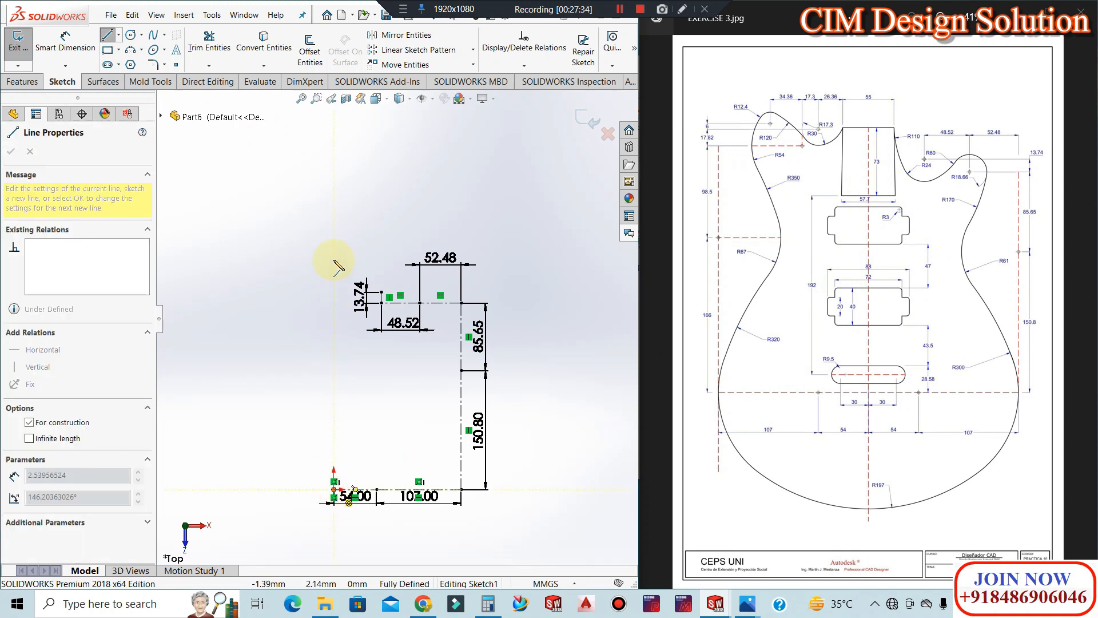
click(334, 240)
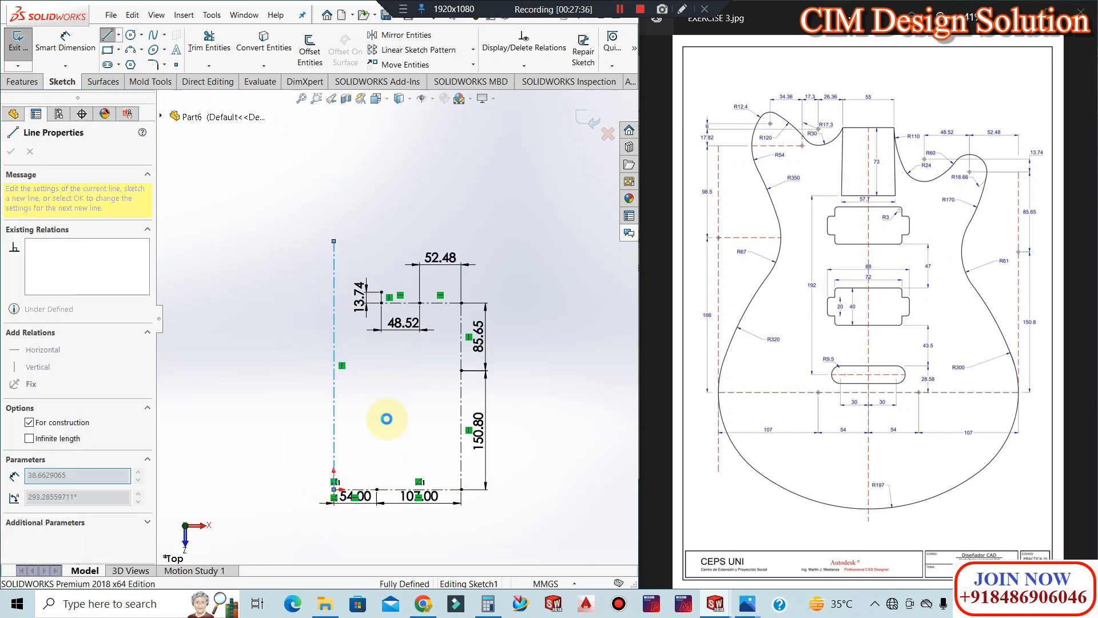
key(Escape)
Dimension the length of the vertical centerline at the origin with the expression 28.58-9.5
click(65, 42)
click(334, 372)
click(284, 375)
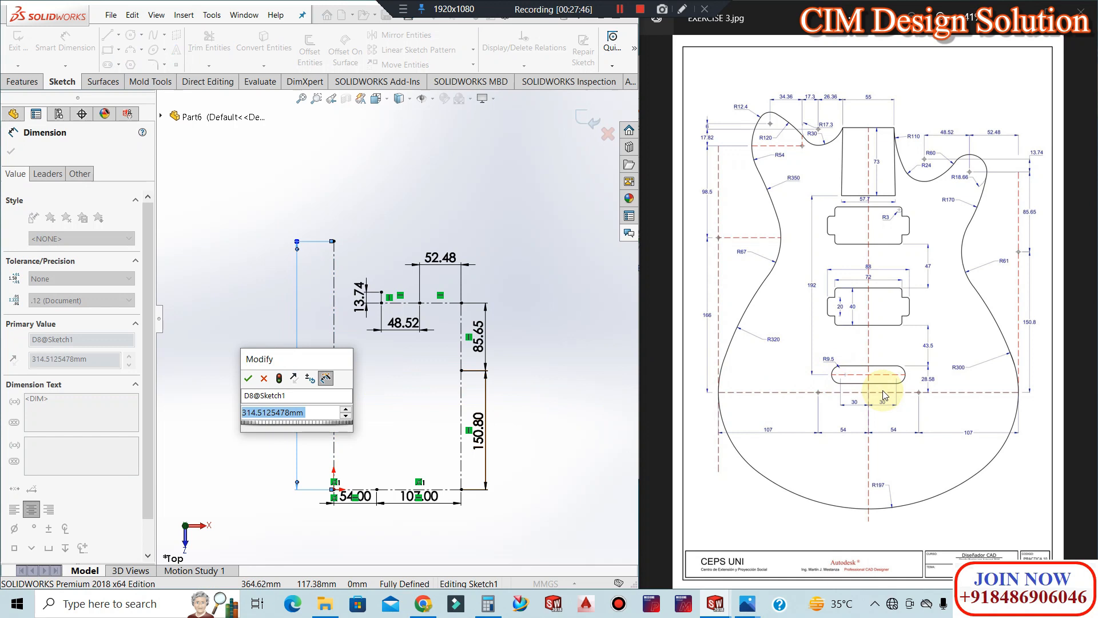
text(28)
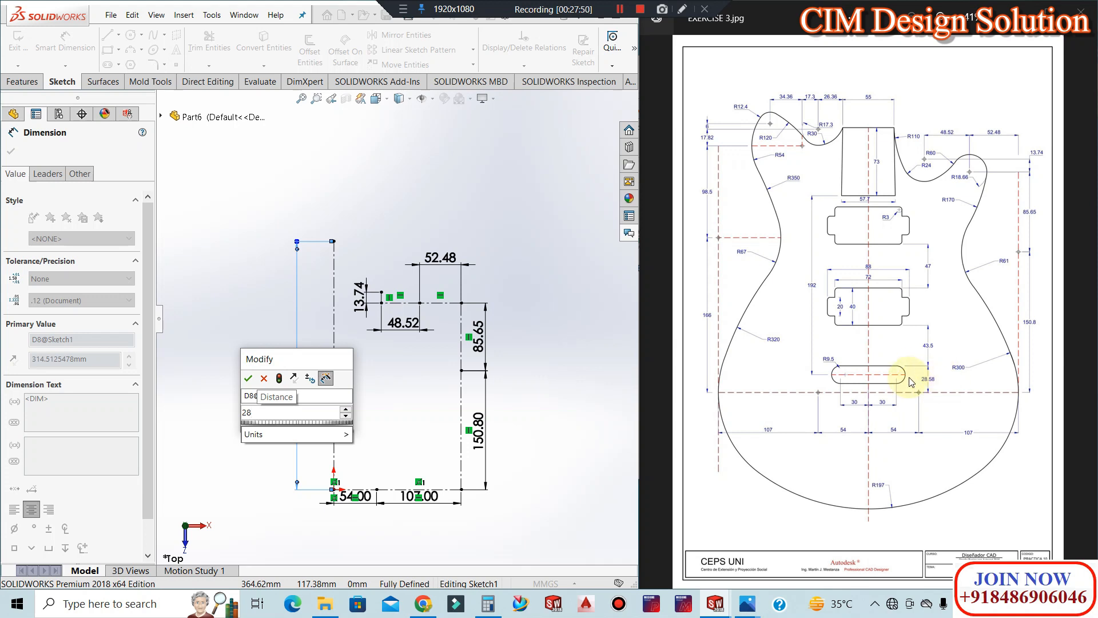
text(52)
key(BackSpace)
text(8-)
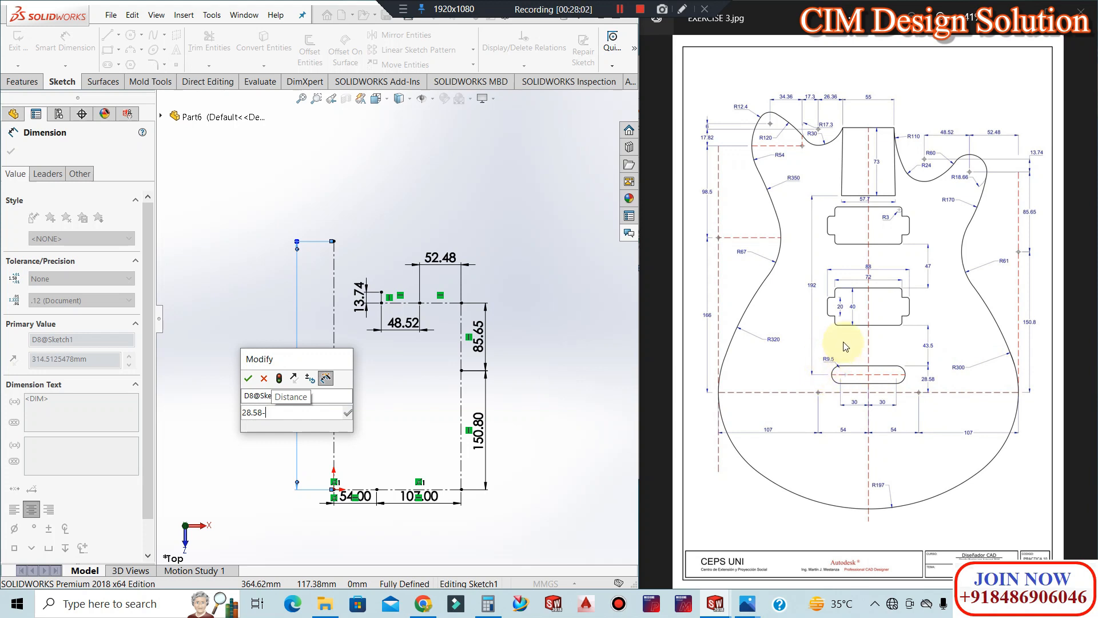
text(9.5)
key(Return)
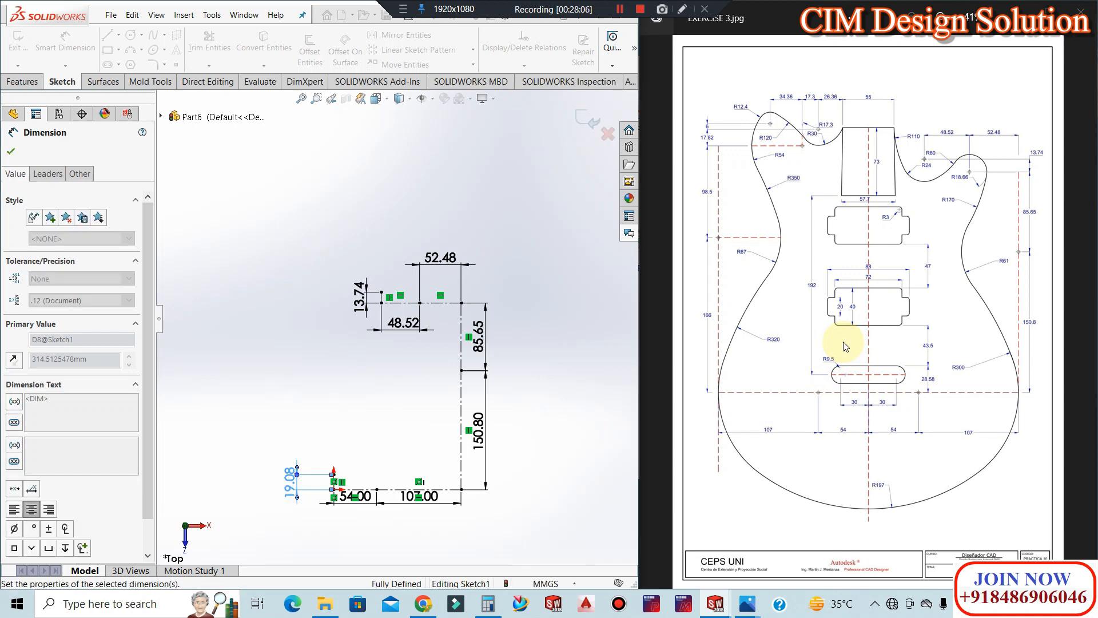
key(Escape)
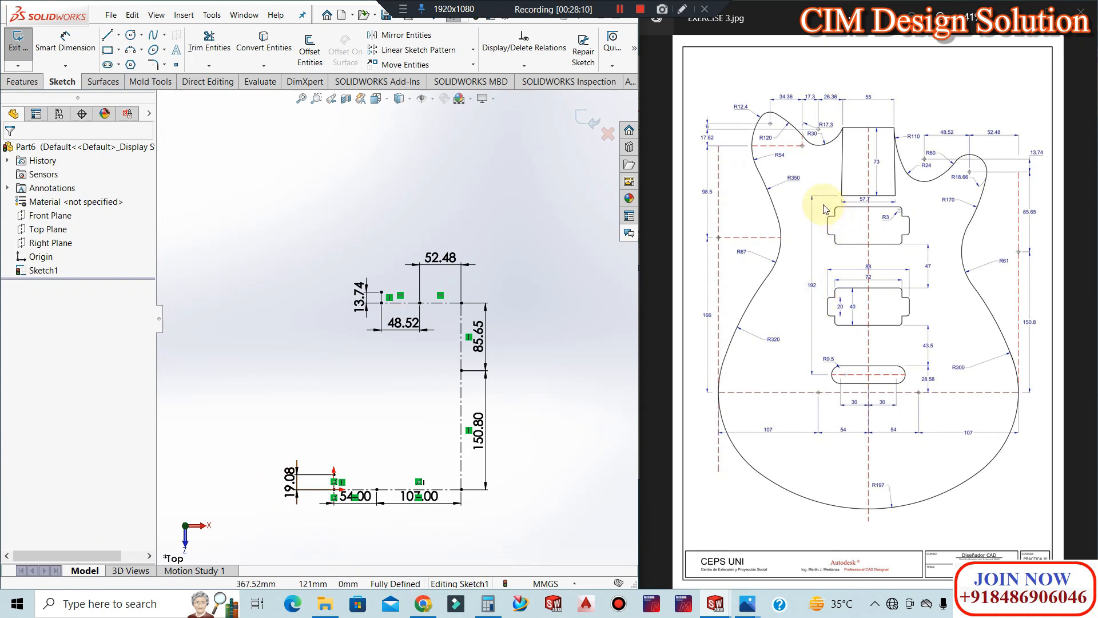
Add 192 mm to the length dimension of the vertical centerline at the origin
click(291, 481)
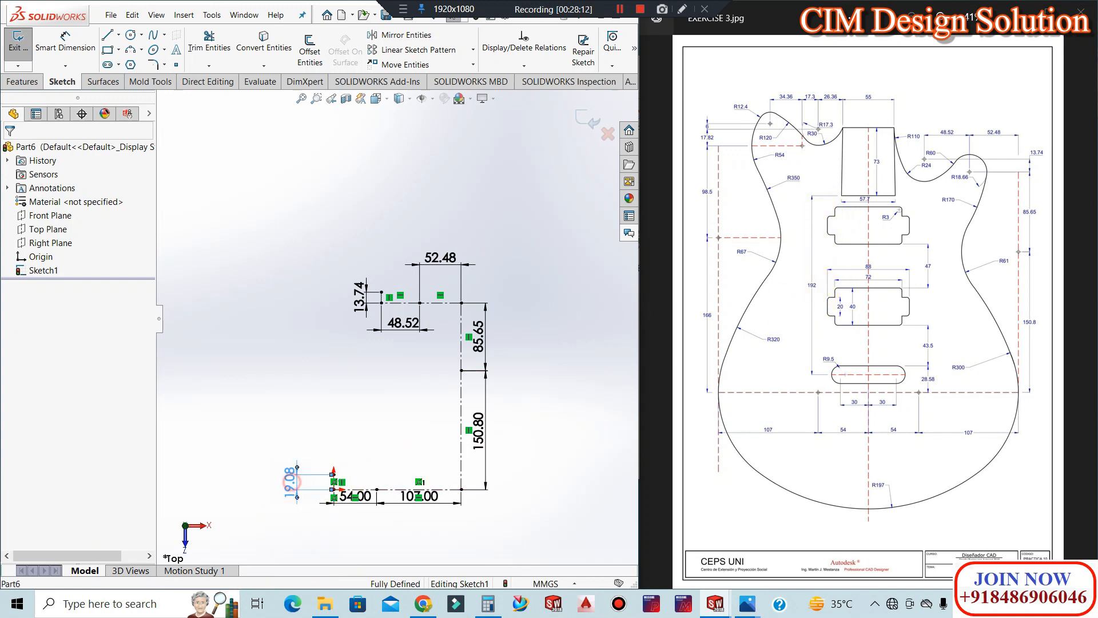
double_click(292, 481)
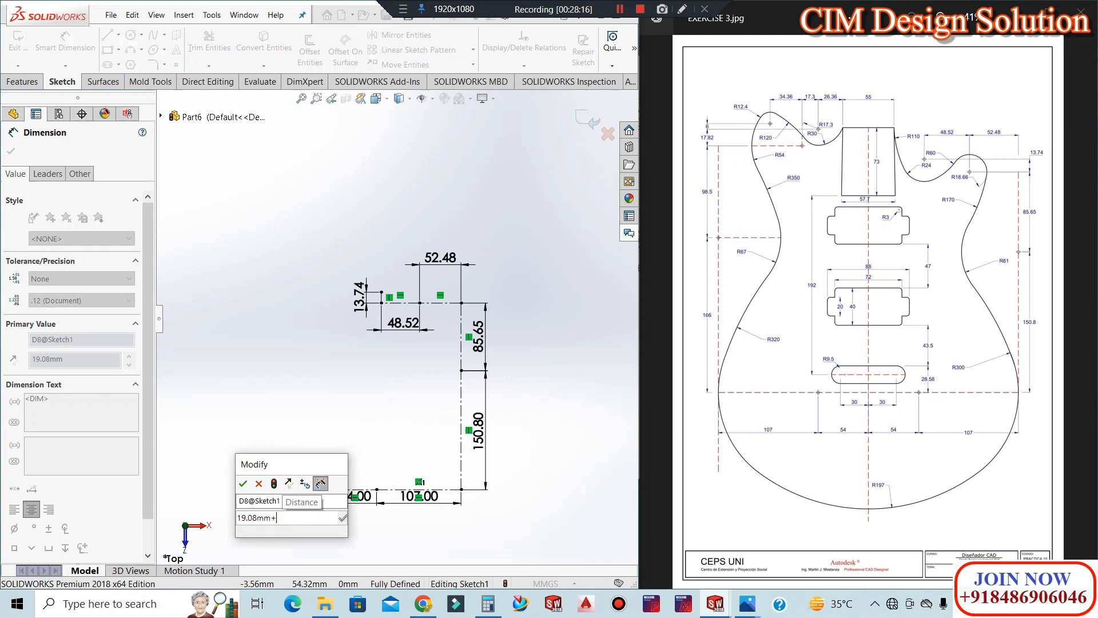
text(+192)
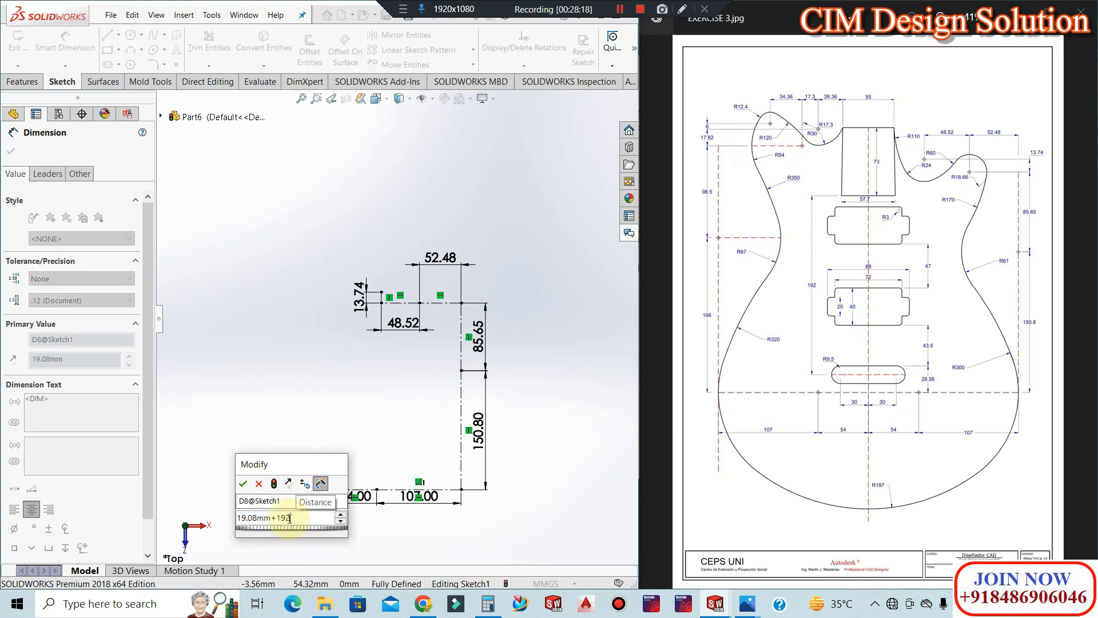
key(Return)
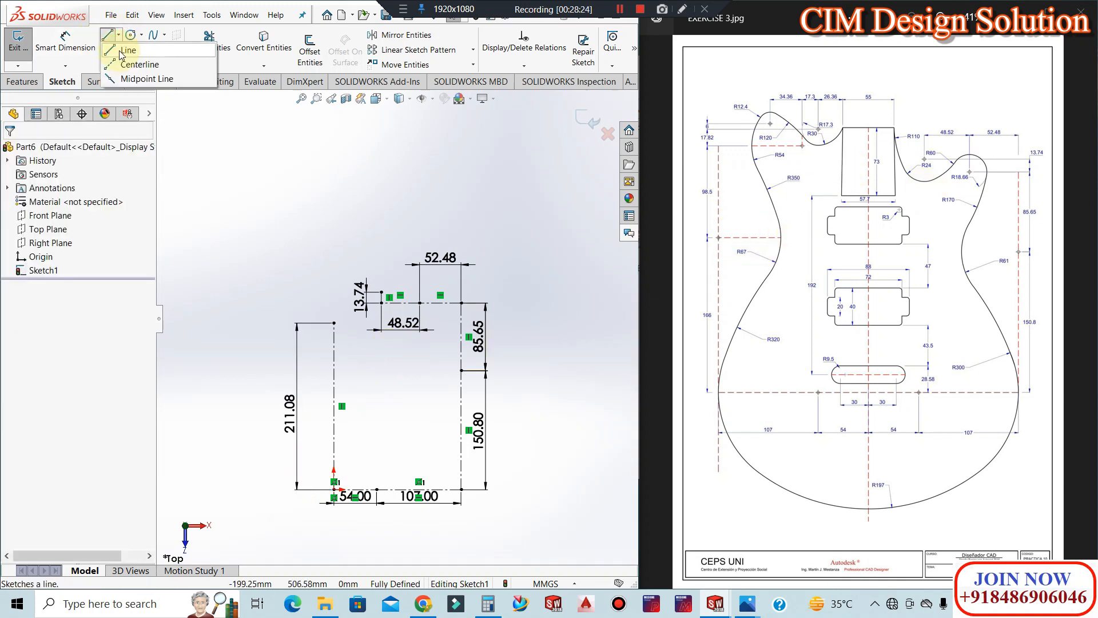
Draw a solid horizontal line rightward from the top of the origin's vertical centerline, with length 57.7/2
click(116, 40)
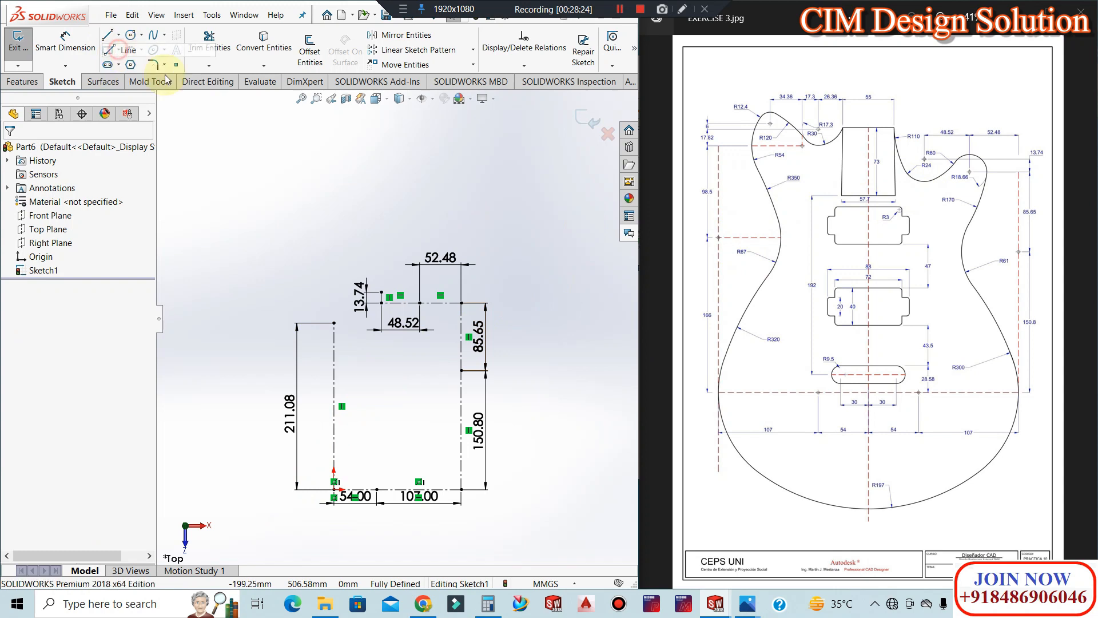
click(334, 323)
click(352, 323)
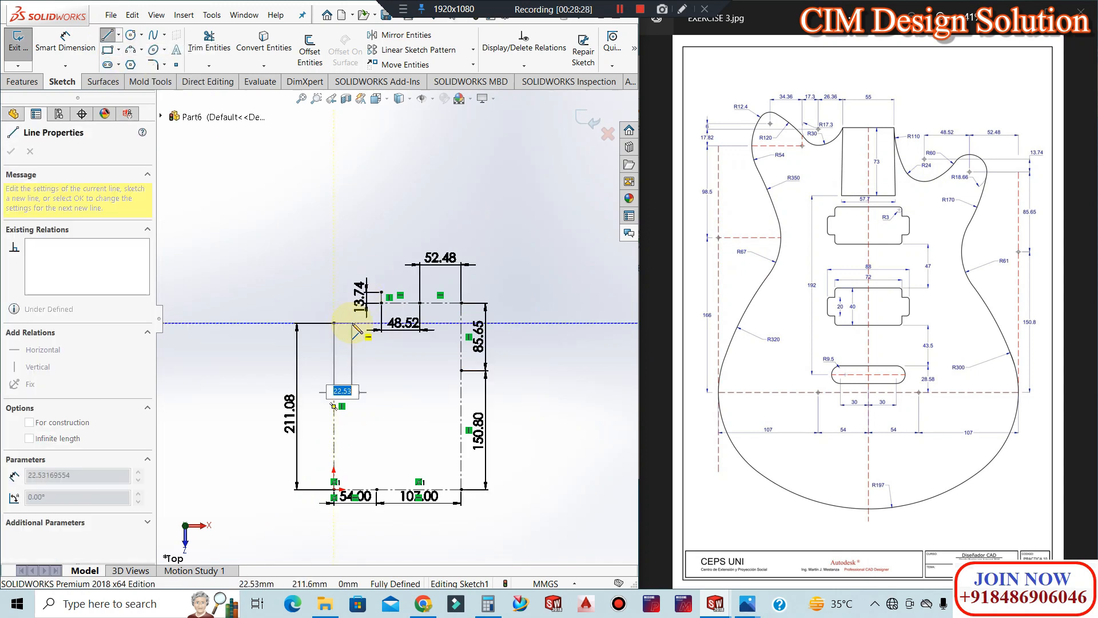
text(27)
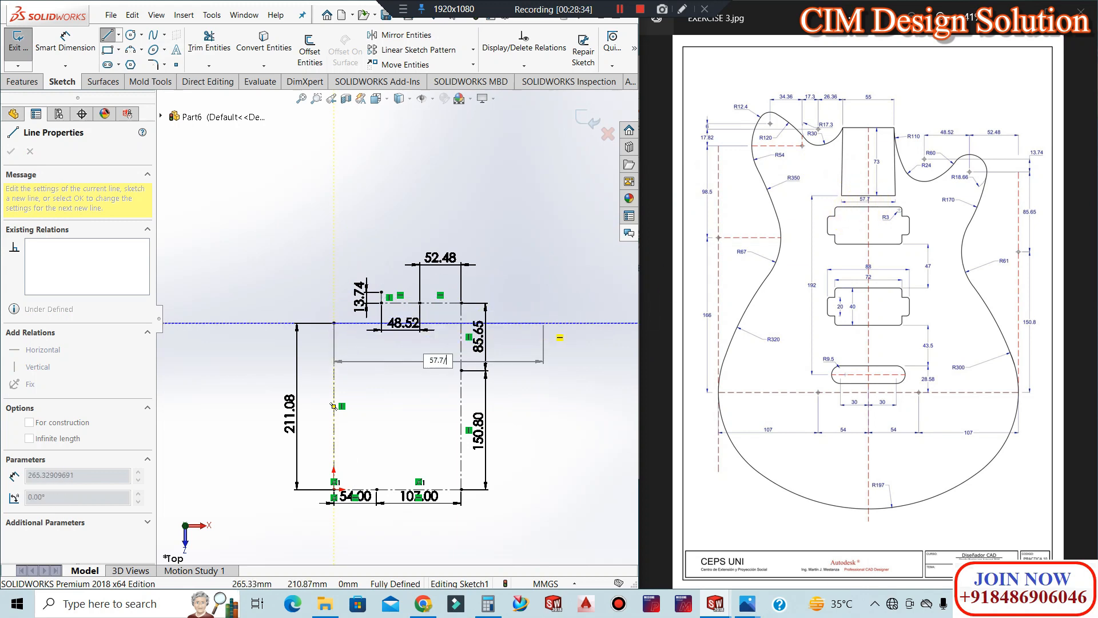
text(57.7/2)
key(Return)
key(Escape)
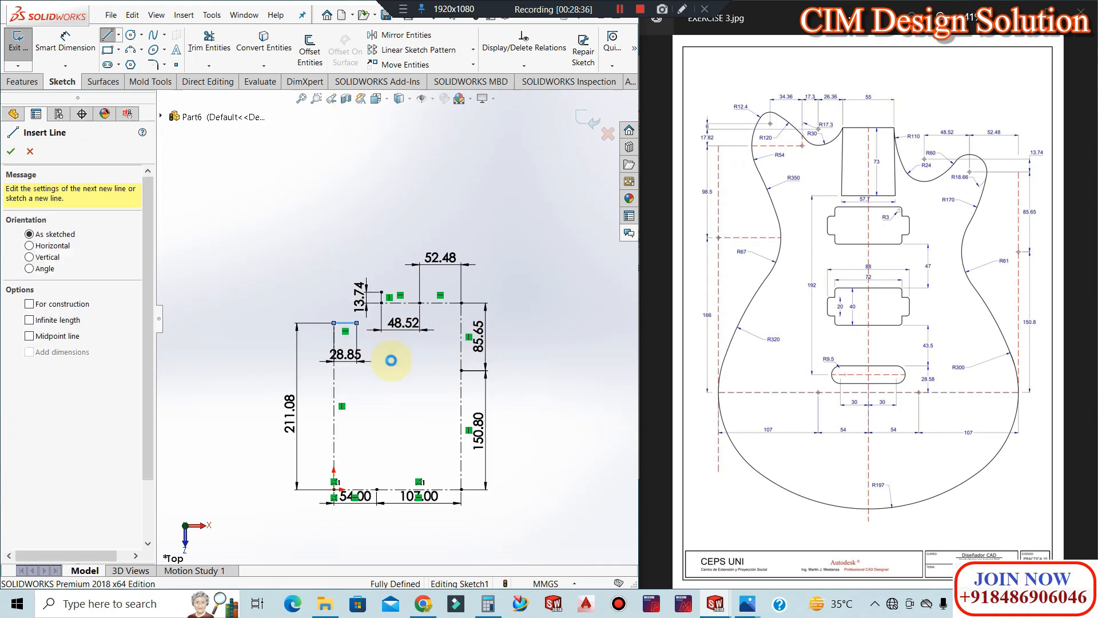
key(Escape)
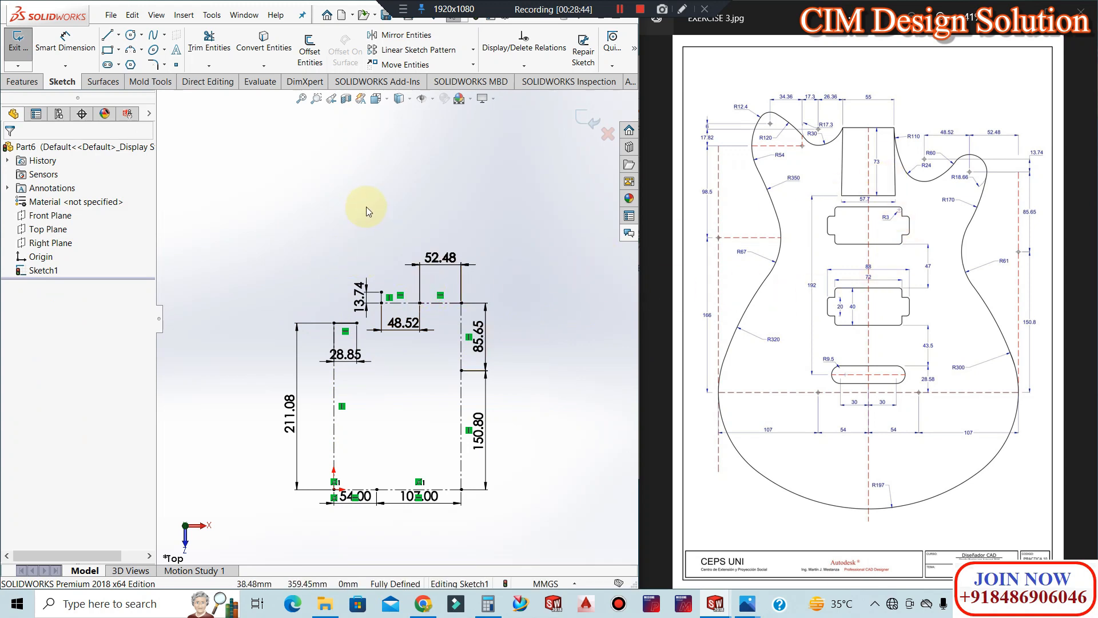
Draw a 73 mm vertical centerline upward from the top end of the origin's vertical centerline
scroll(351, 333, up, 1)
scroll(353, 330, down, 1)
scroll(352, 330, down, 3)
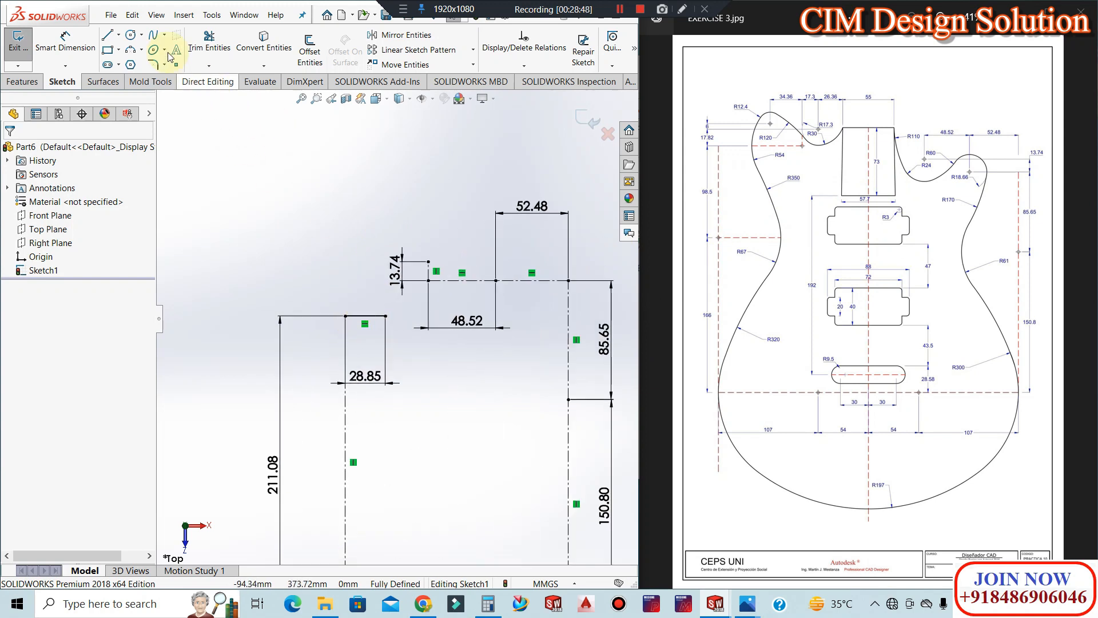
click(118, 35)
click(122, 64)
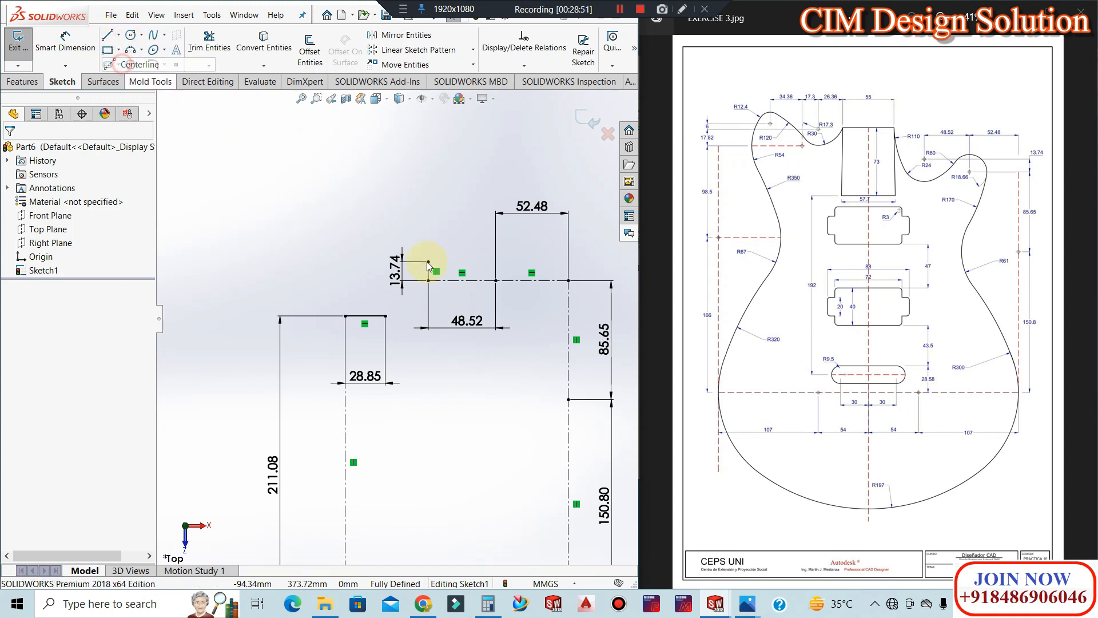
click(345, 315)
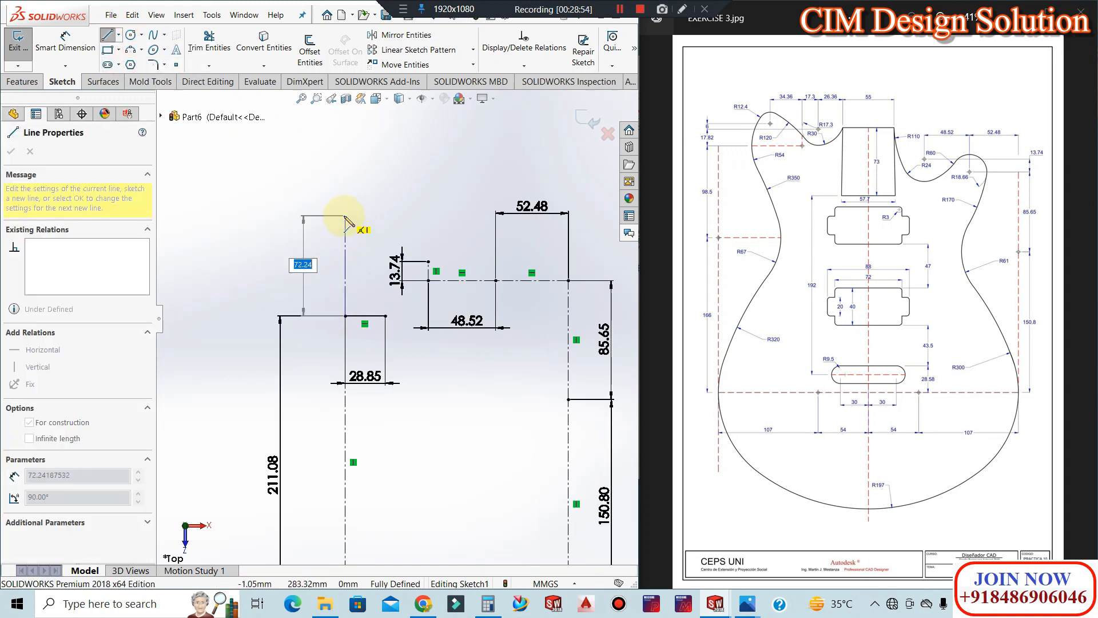
key(Return)
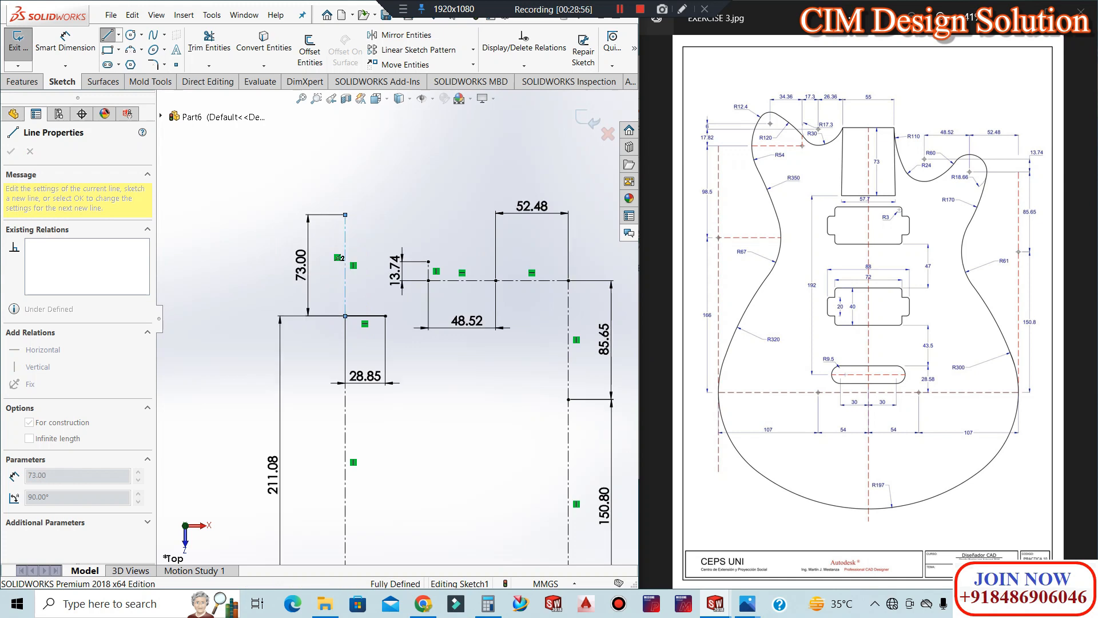
key(Escape)
Draw a 27.5 mm horizontal centerline rightward from the top of the 73 mm vertical centerline
click(118, 35)
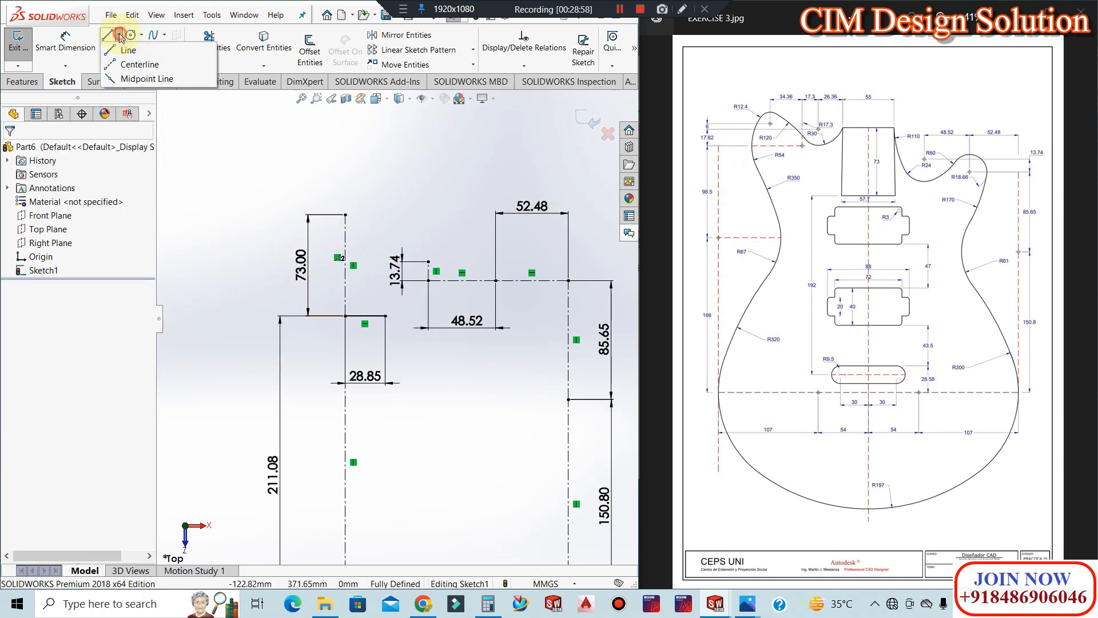
click(135, 64)
click(344, 214)
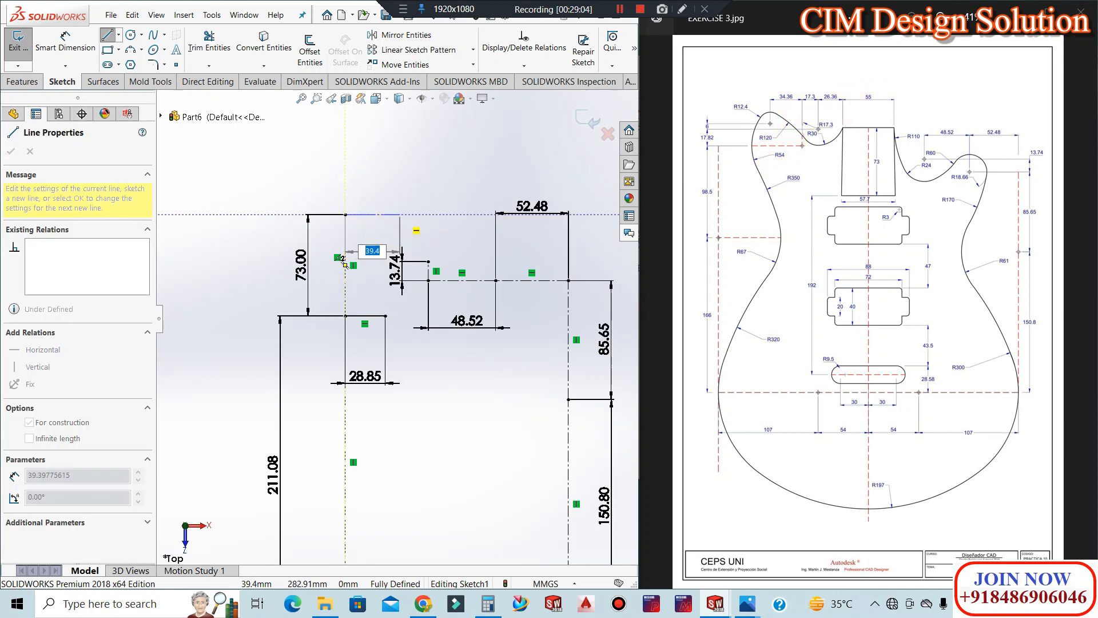
key(Return)
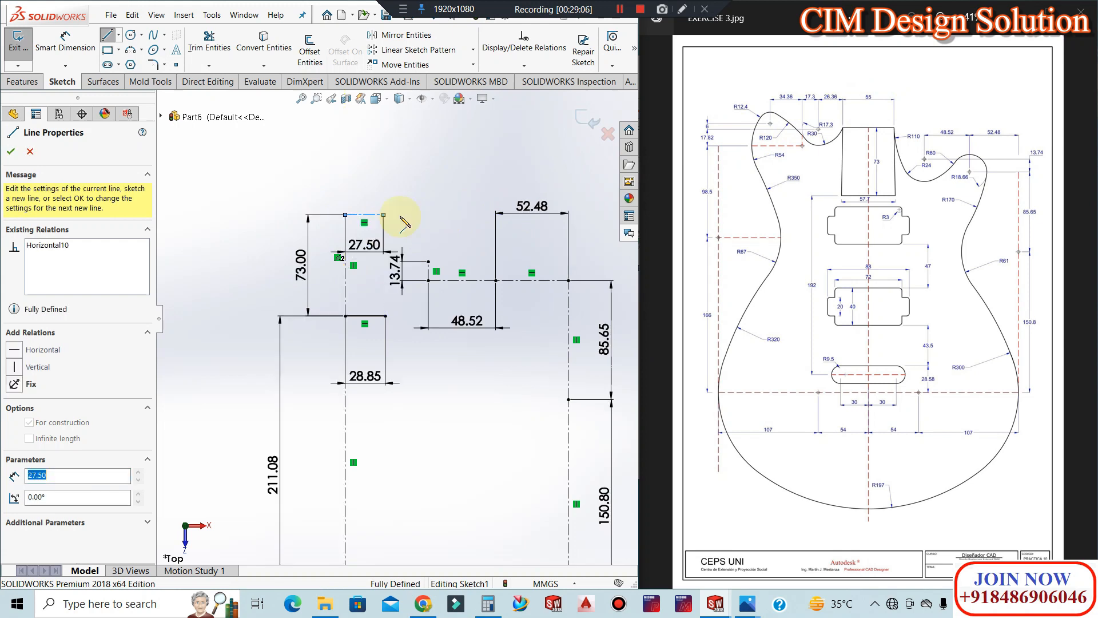
key(Escape)
key(Escape)
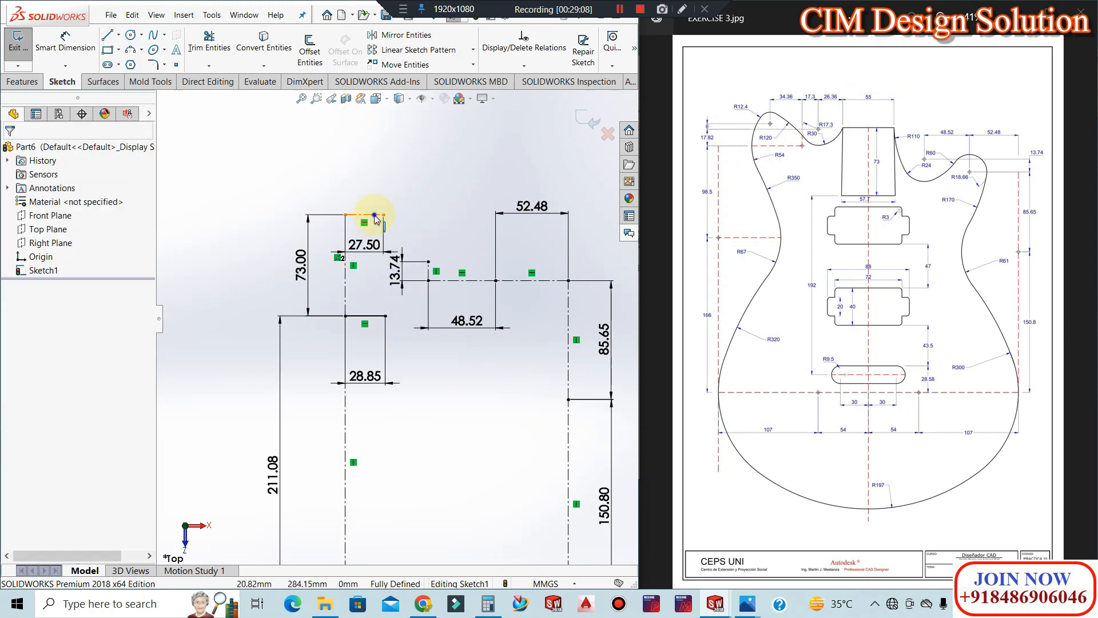
Convert the 27.5 mm horizontal centerline at the top of the neck pocket to a solid line
click(375, 216)
right_click(384, 215)
click(388, 187)
click(319, 148)
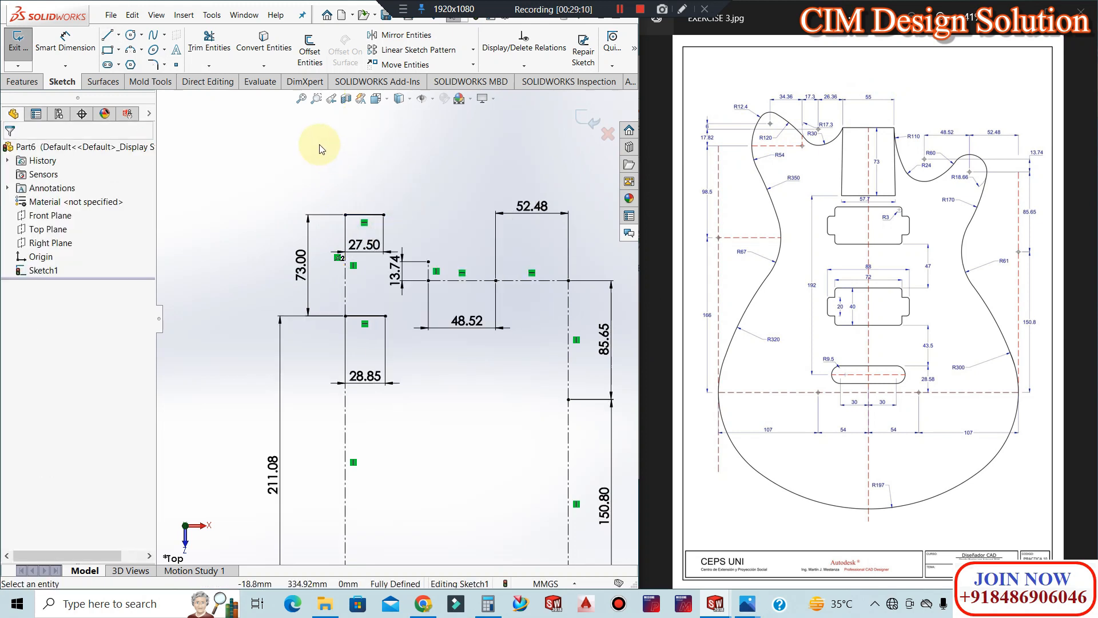
Draw the slanted side line of the neck pocket between the right ends of its upper and lower horizontal lines
click(111, 35)
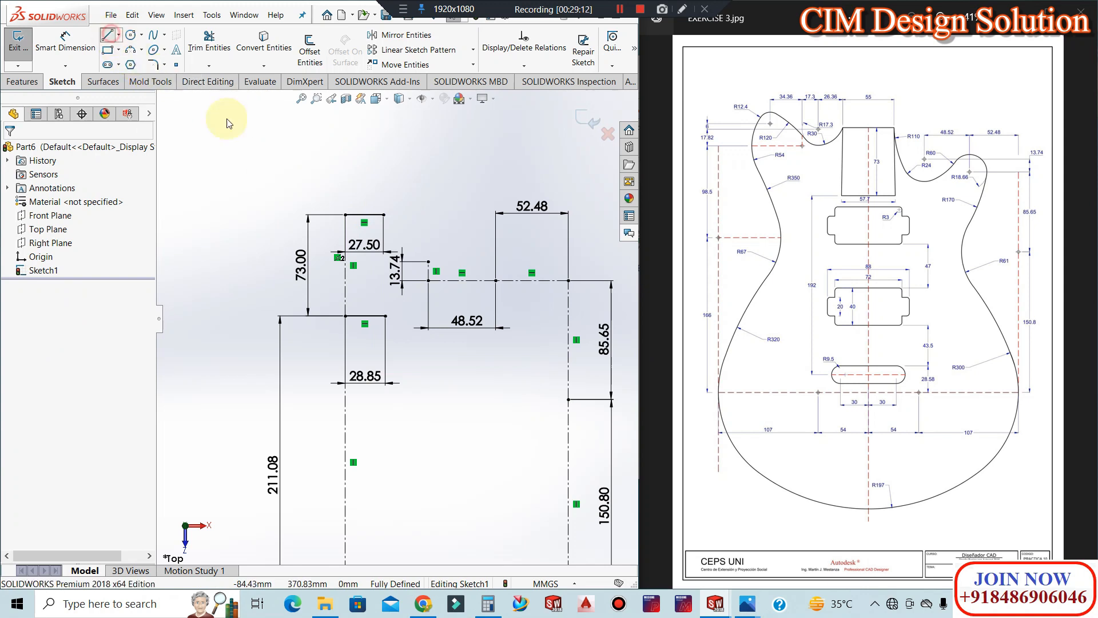
click(383, 214)
click(385, 315)
key(Escape)
key(Escape)
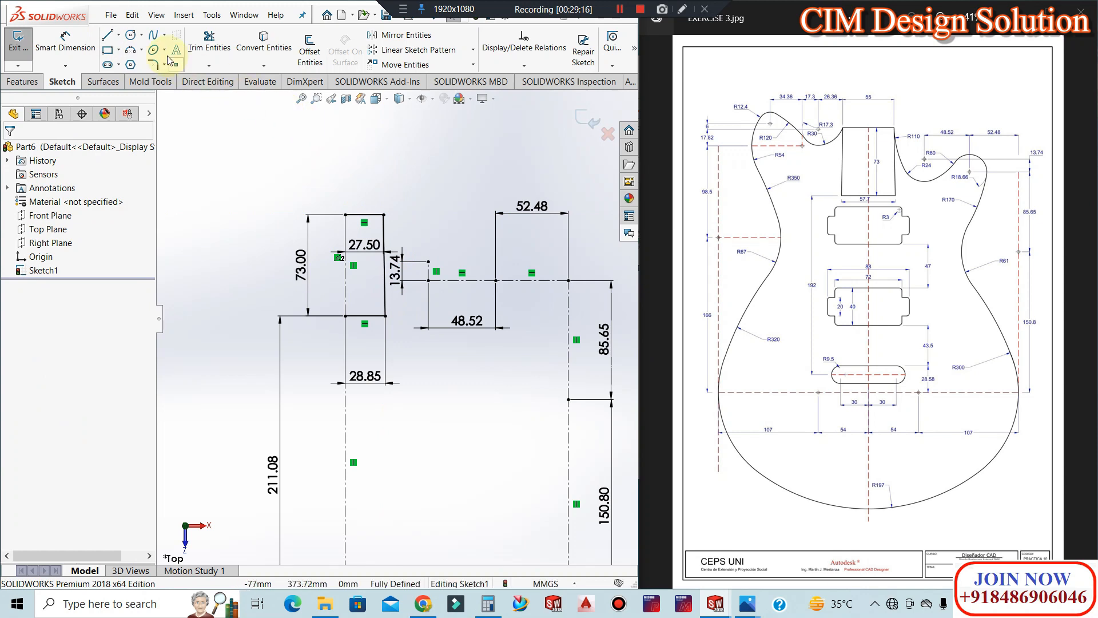
Mirror the neck pocket's three solid lines about the 73 mm vertical centerline, and move the 73 mm dimension clear of the outline
click(400, 35)
click(385, 244)
click(367, 316)
click(354, 215)
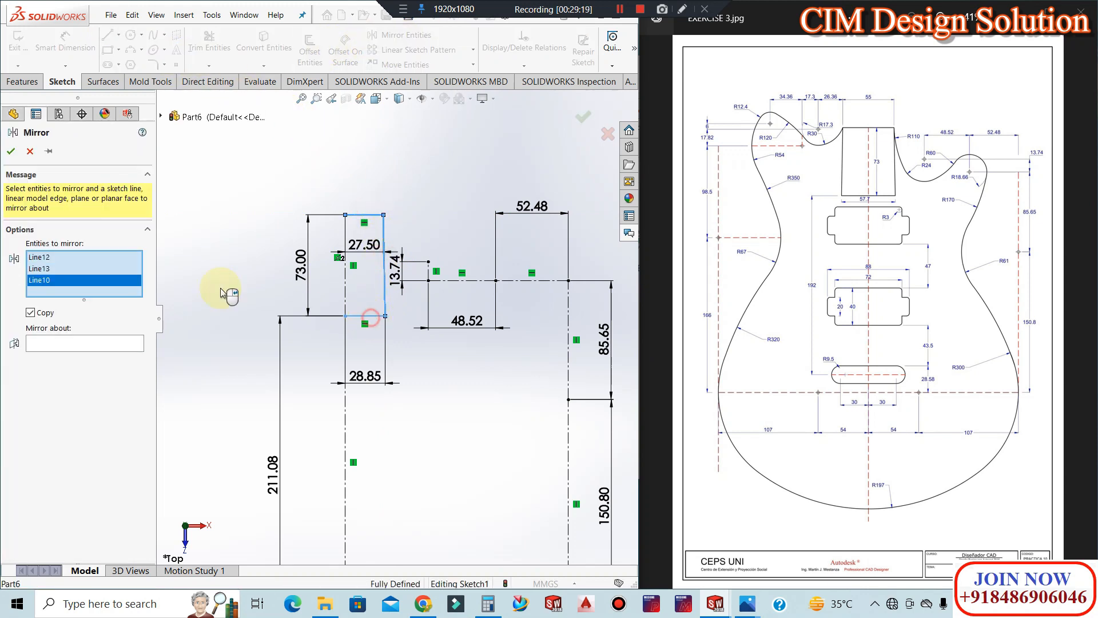
click(54, 343)
click(346, 281)
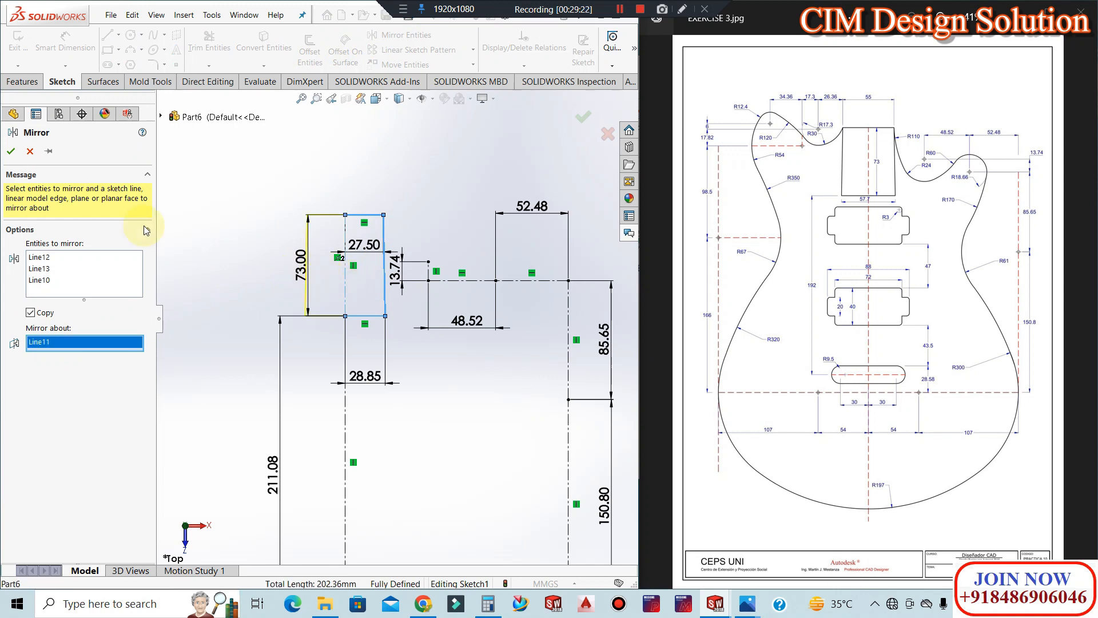
click(11, 151)
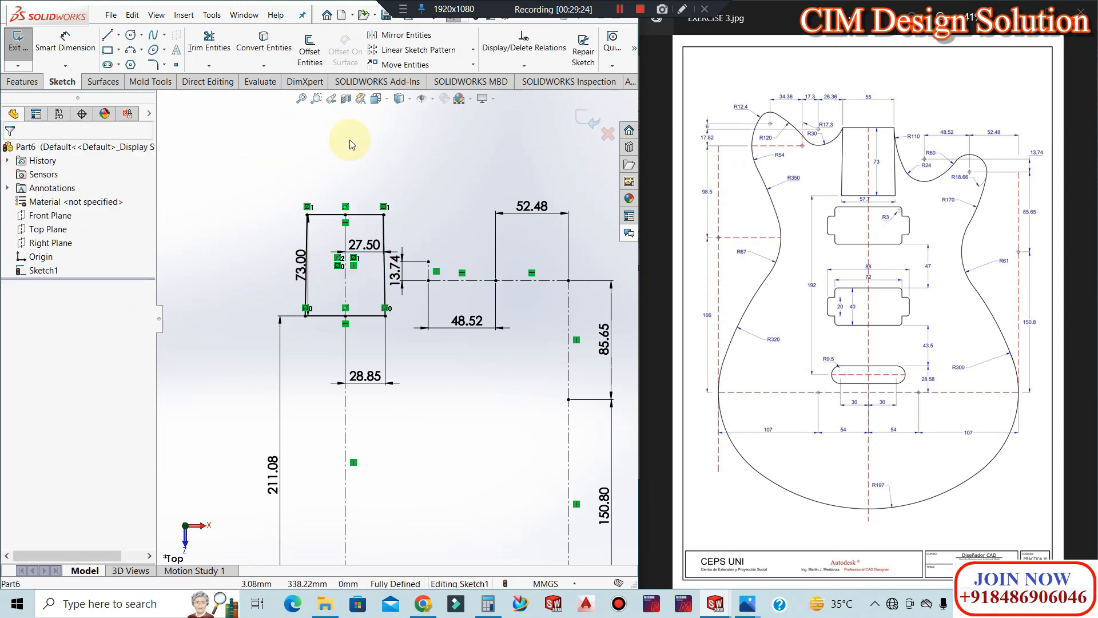
mouse_move(300, 267)
mouse_down()
mouse_move(271, 266)
mouse_move(285, 272)
mouse_up()
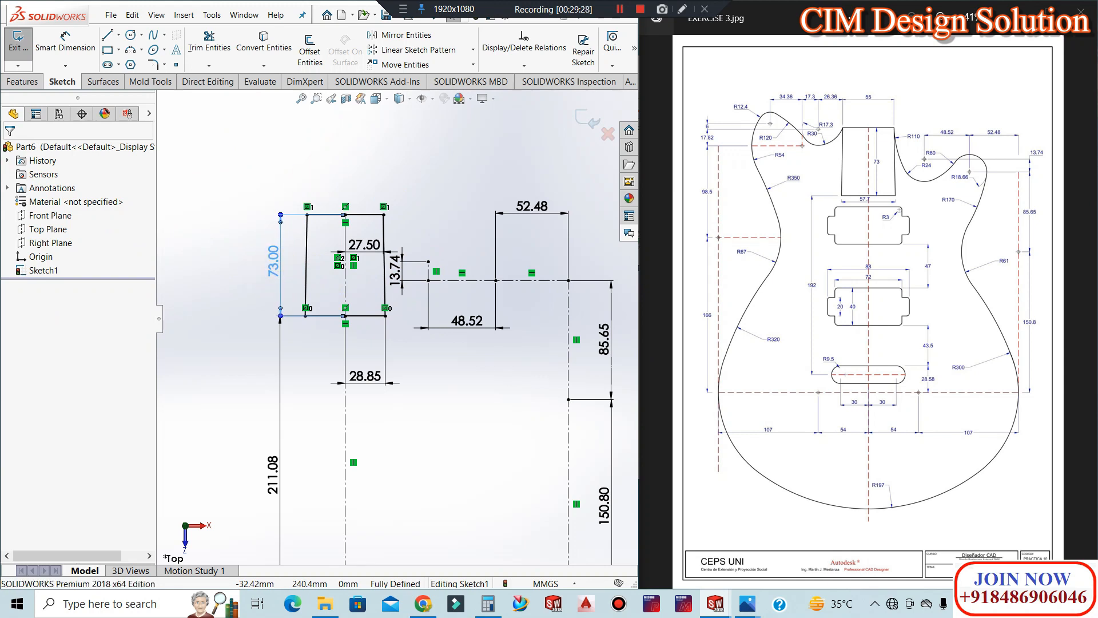
click(411, 216)
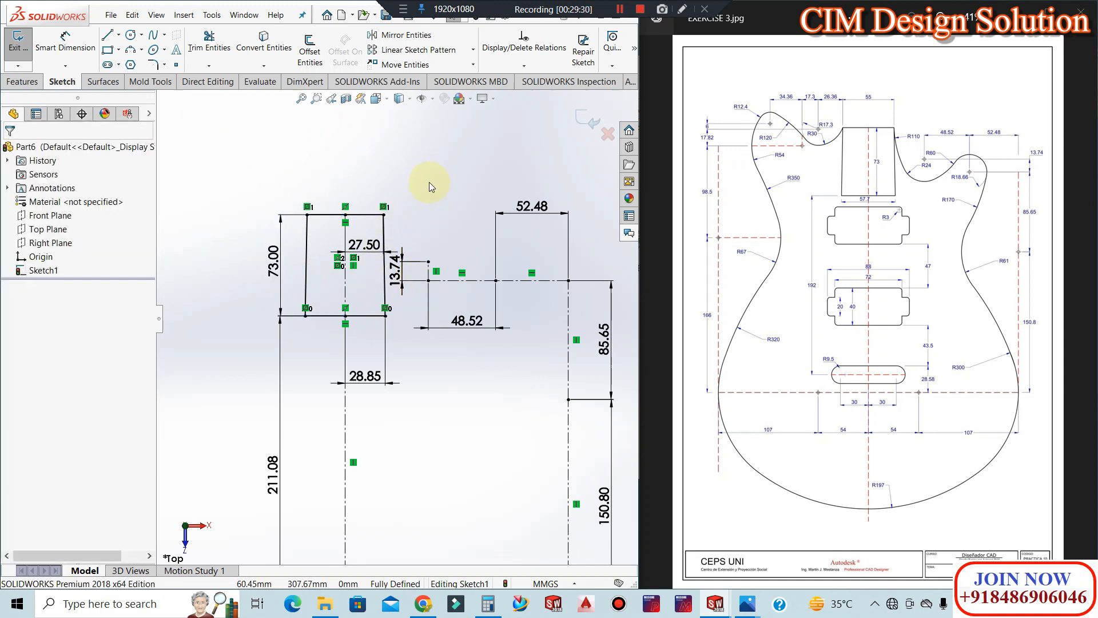
Draw a circle of radius 107 mm, with a radius dimension, centered where the 54 mm and 107 mm base centerlines meet
key(z)
scroll(425, 175, up, 2)
scroll(424, 475, down, 2)
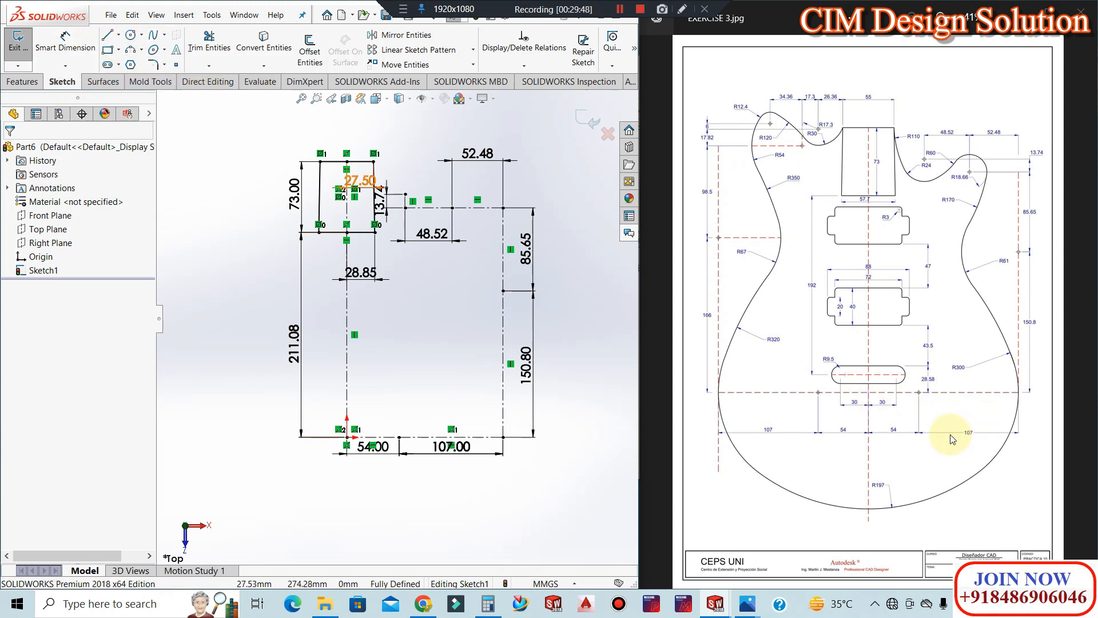
click(142, 35)
click(151, 49)
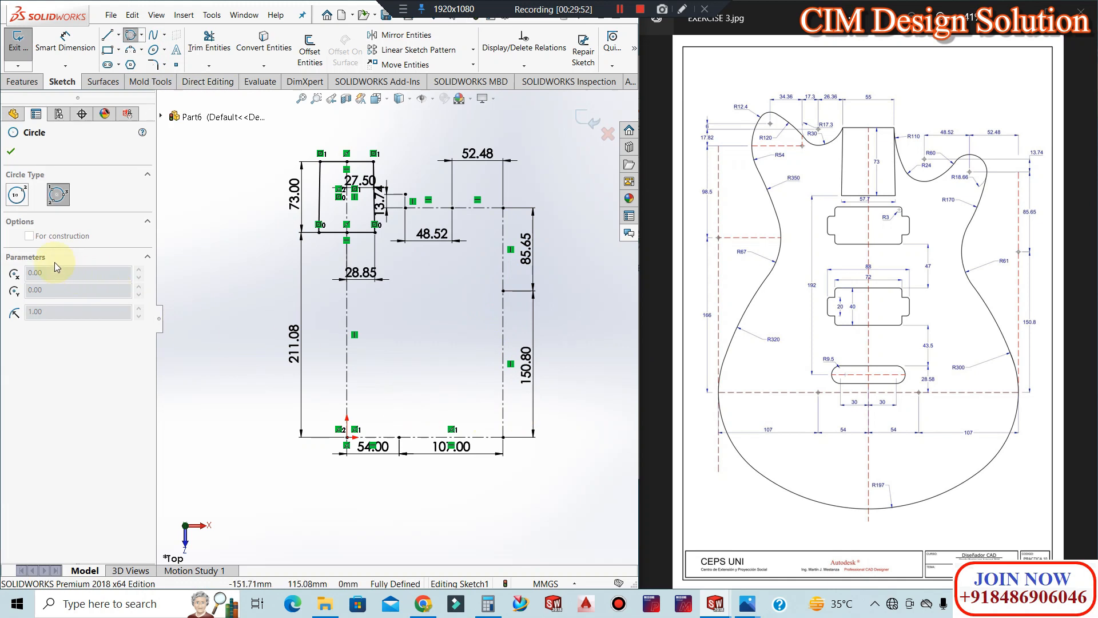
click(25, 195)
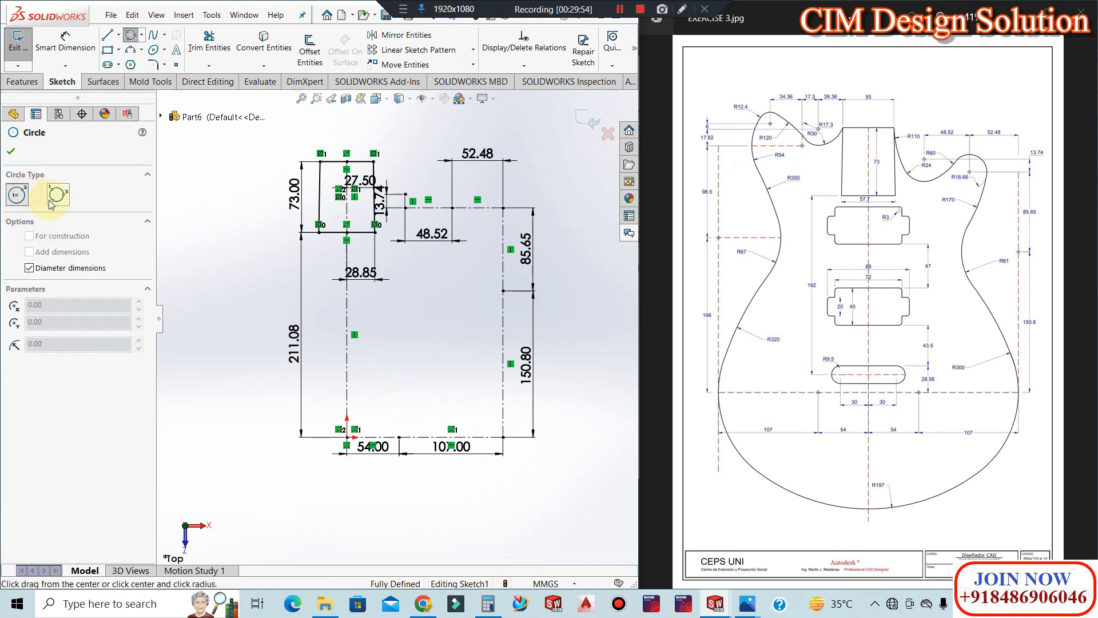
click(399, 437)
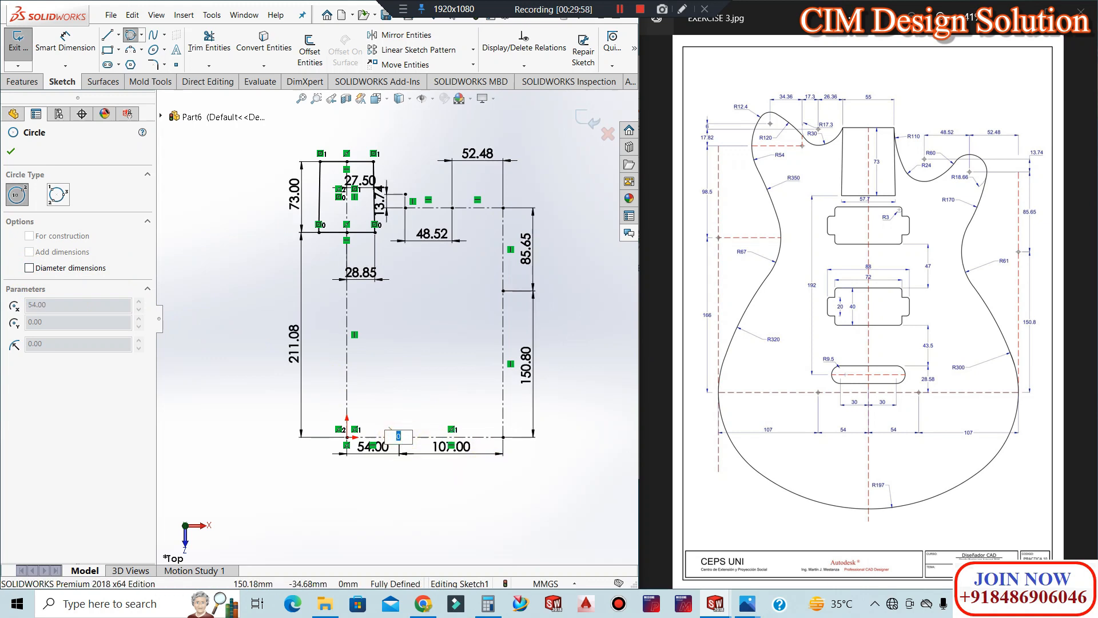
key(Return)
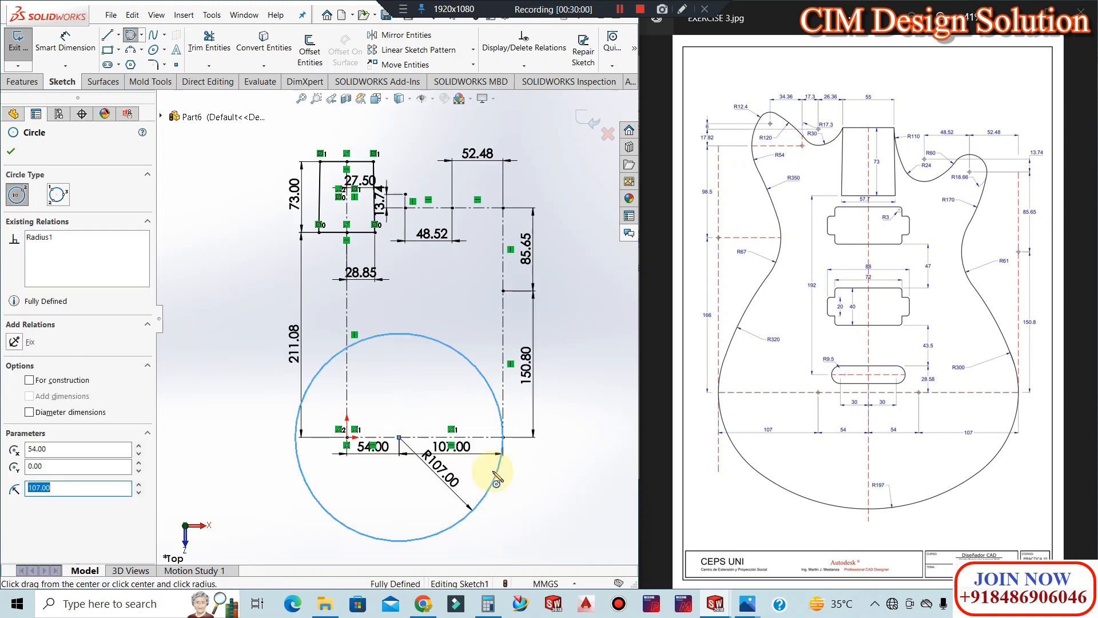
key(Escape)
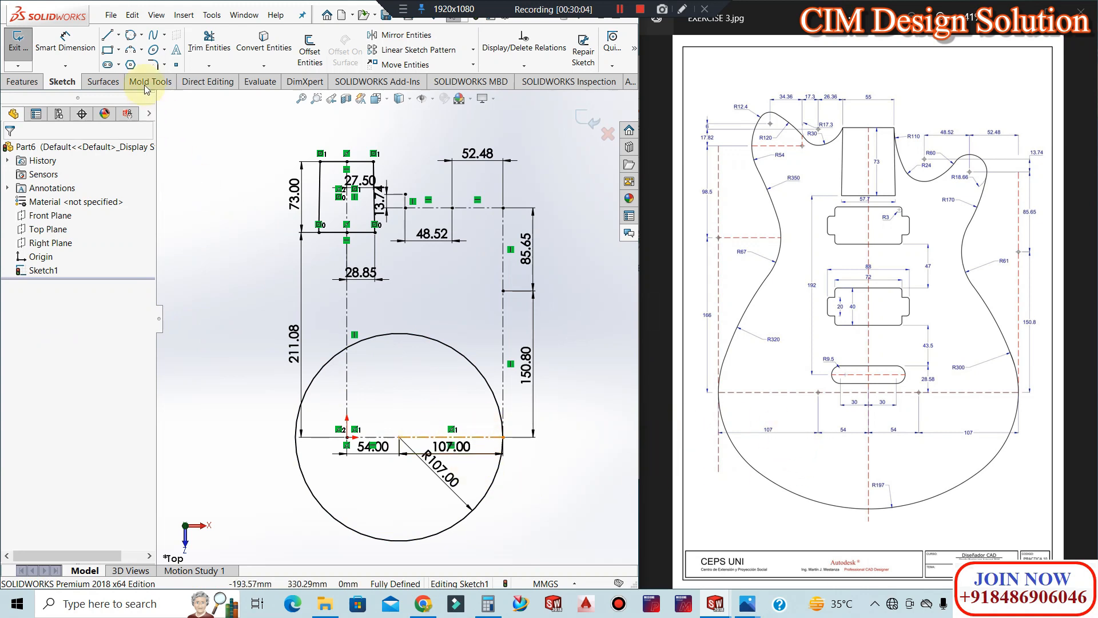
Mirror the R107 circle about the vertical centerline through the origin
click(382, 37)
click(441, 342)
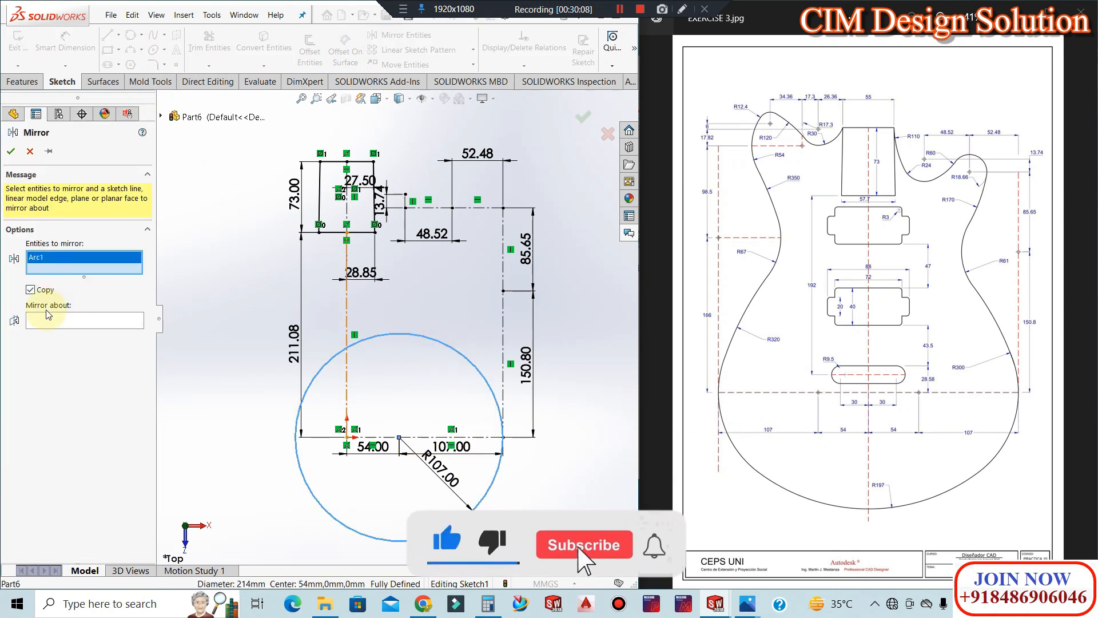
click(57, 320)
click(347, 319)
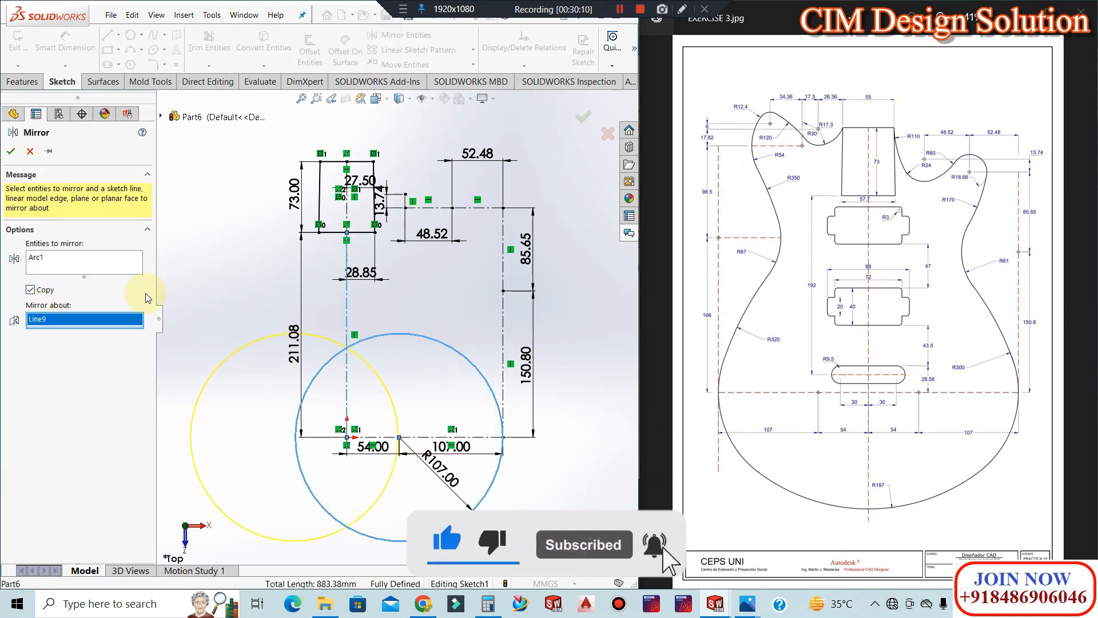
click(10, 151)
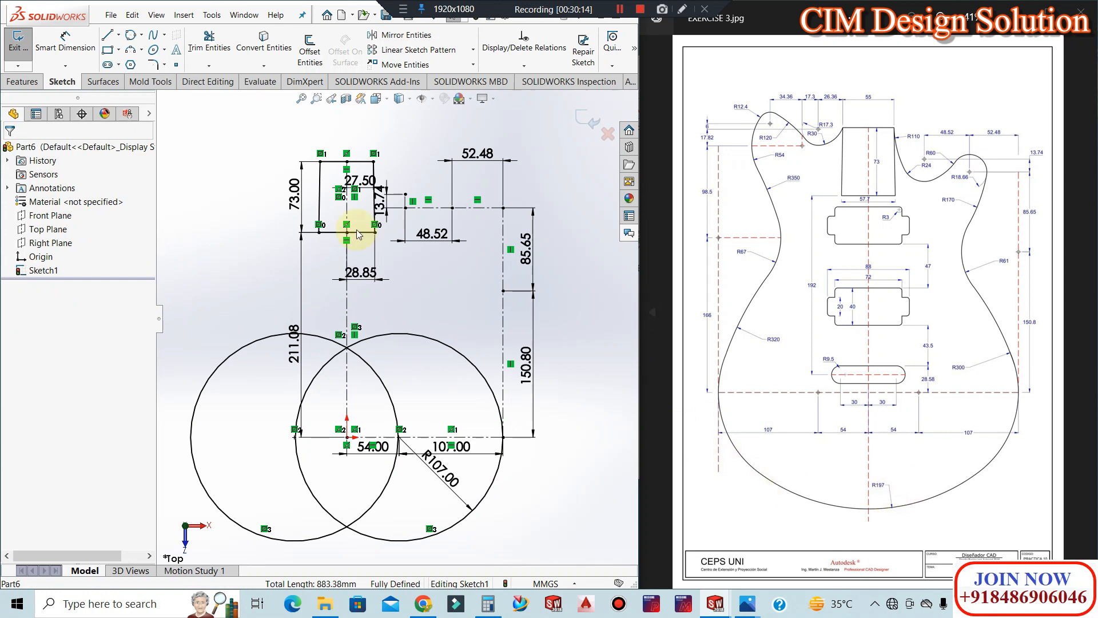
Draw a three-point arc of about 187 mm radius beneath the two R107 circles, from the left circle to the right one
click(134, 55)
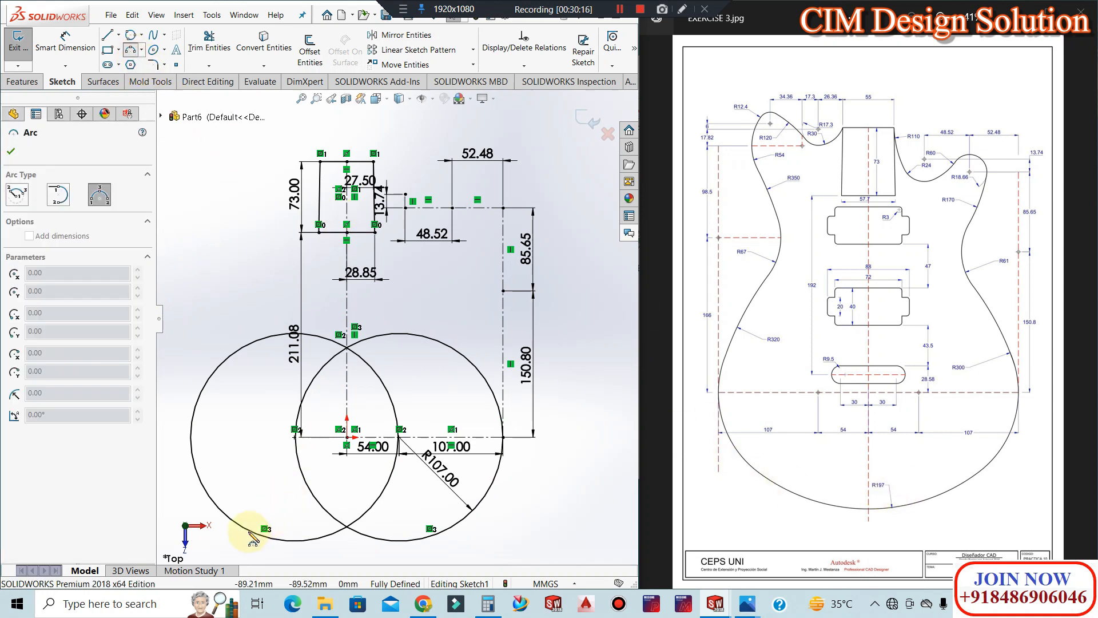
click(465, 521)
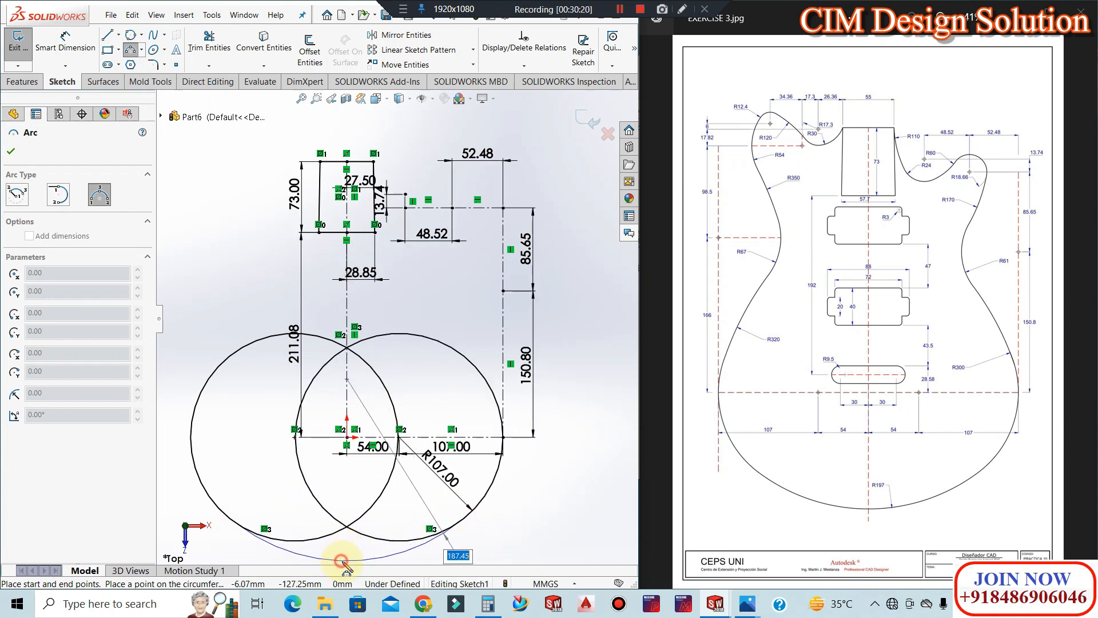
click(345, 558)
key(Escape)
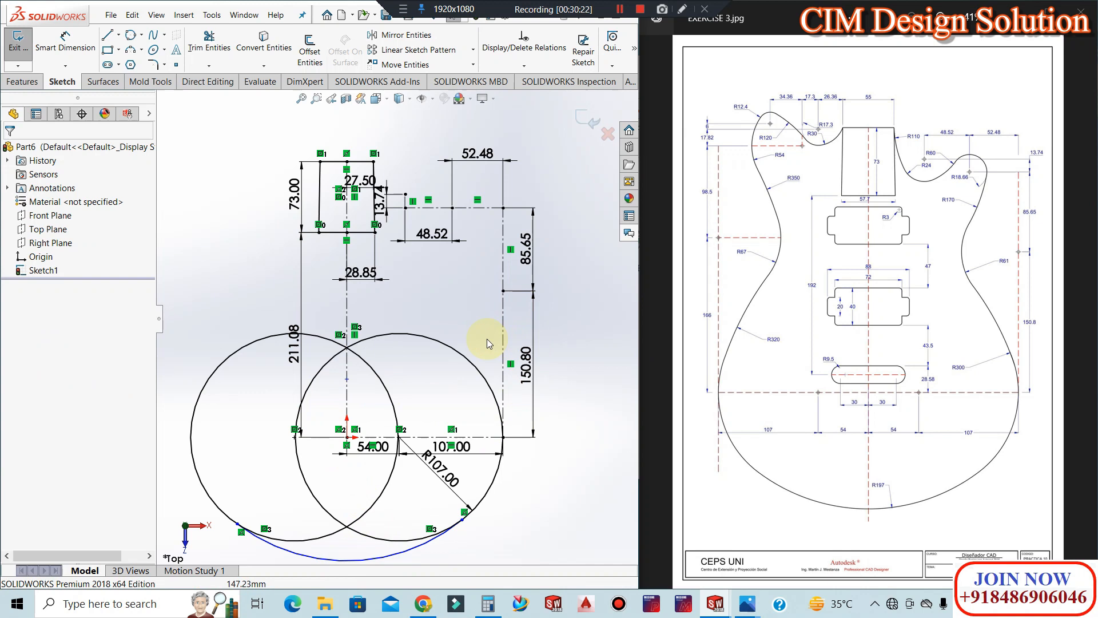
Dimension the radius of the bottom arc as 197 mm
click(65, 43)
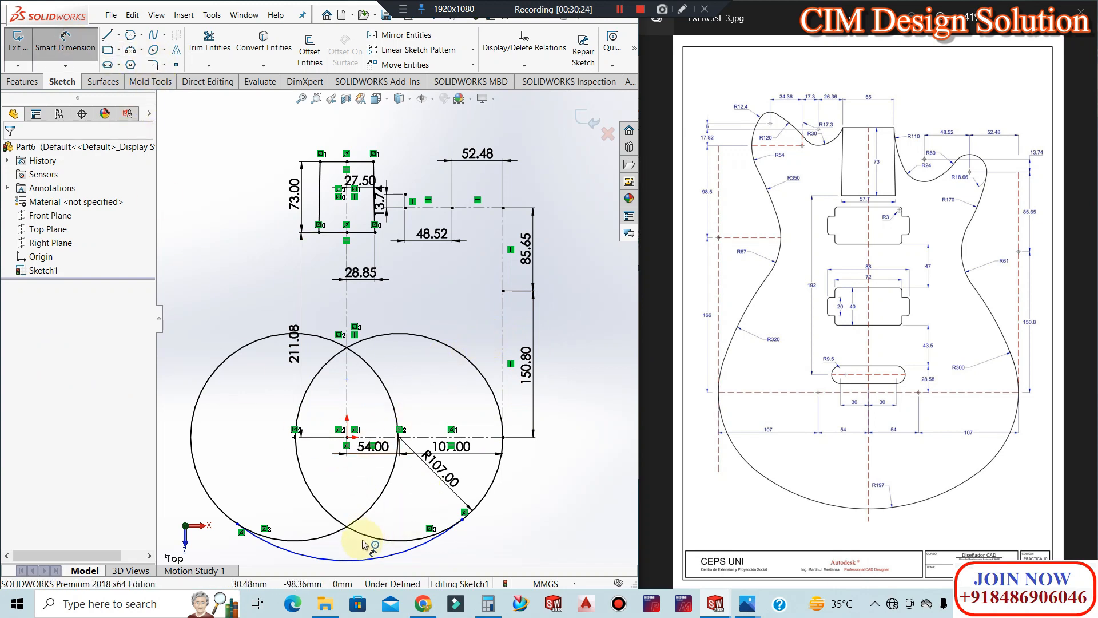
click(353, 556)
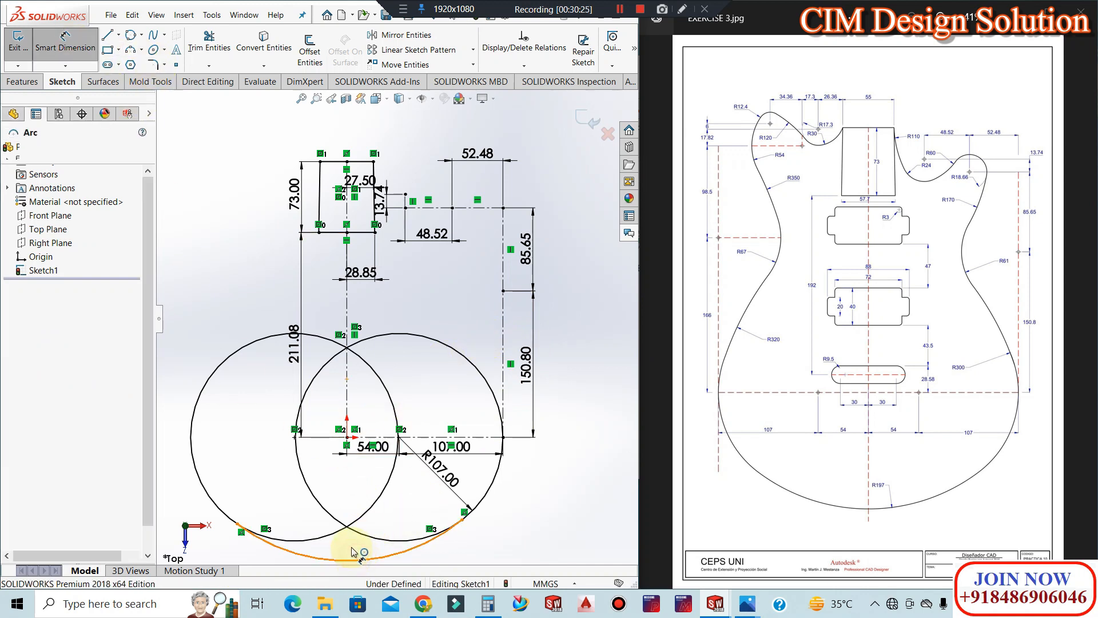
click(400, 548)
text(197)
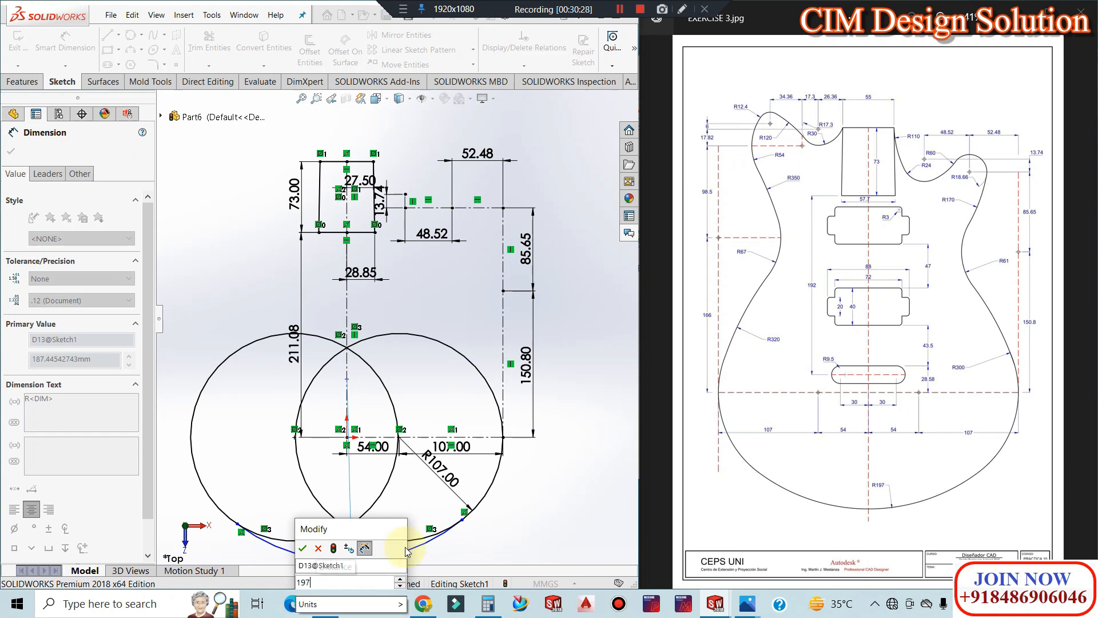
key(Return)
key(Escape)
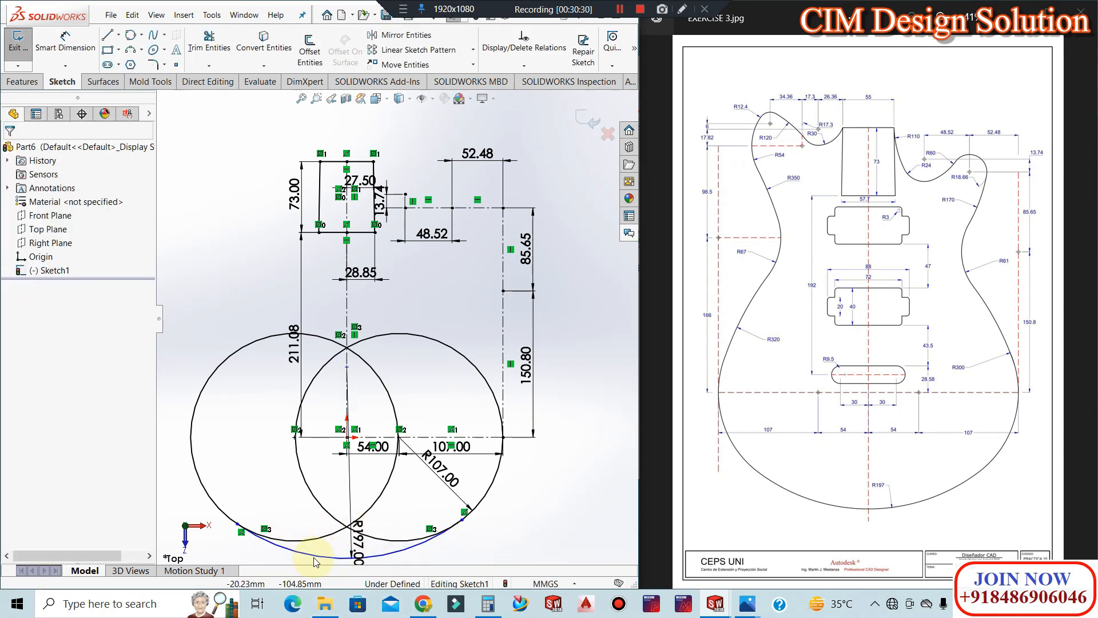
Make the bottom arc tangent to the left R107 circle
click(235, 523)
ctrl+click(224, 513)
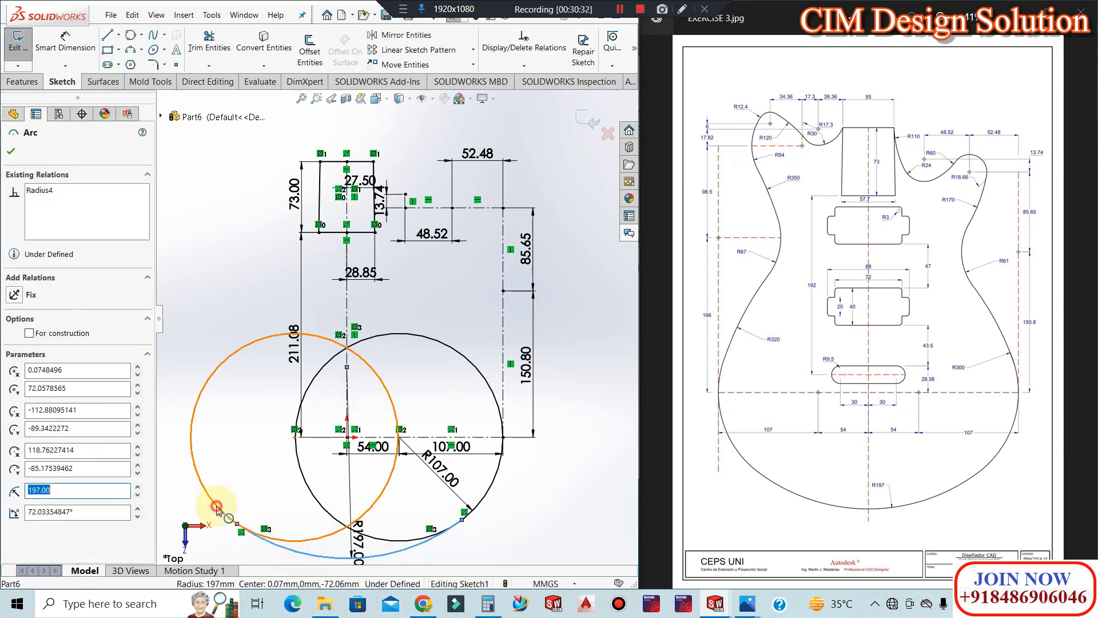
click(16, 370)
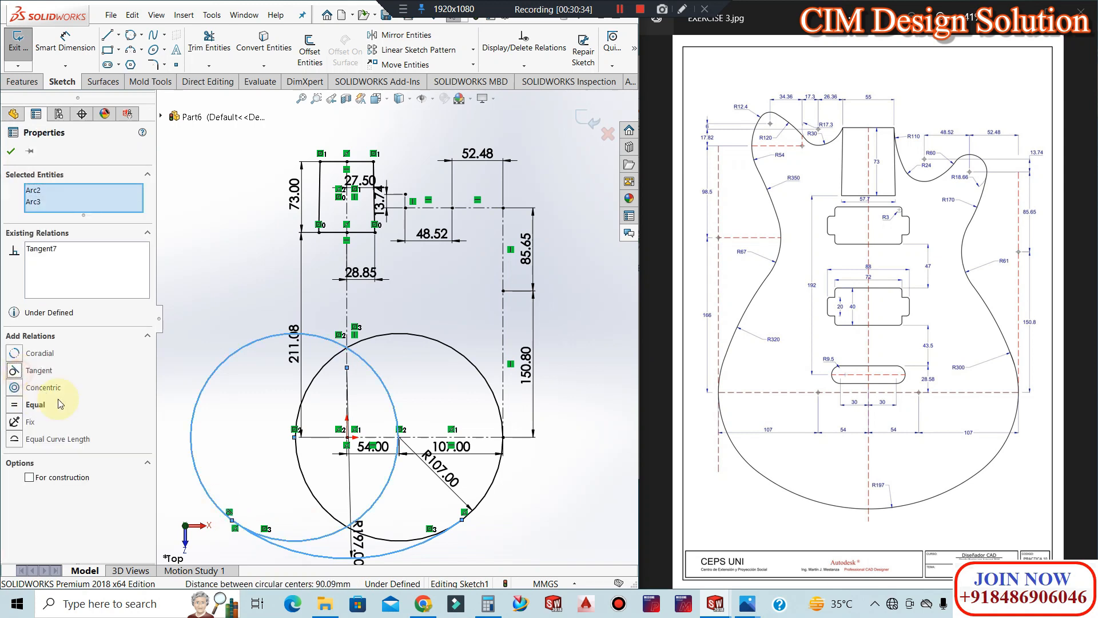
click(224, 467)
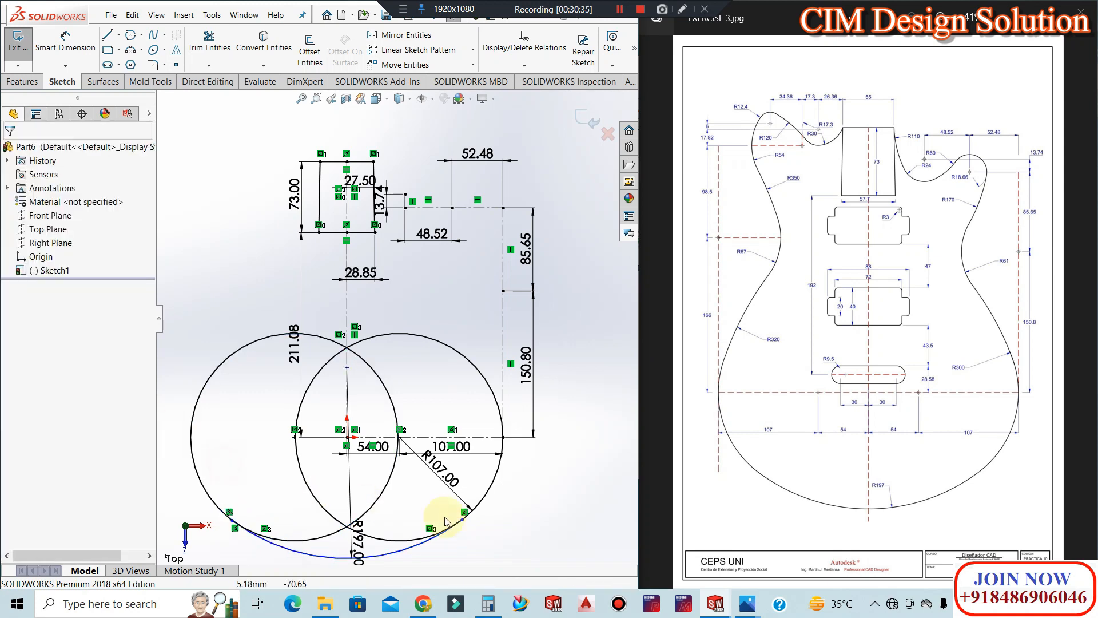
Make the R197 bottom arc tangent to the right R107 circle
click(479, 502)
ctrl+click(408, 554)
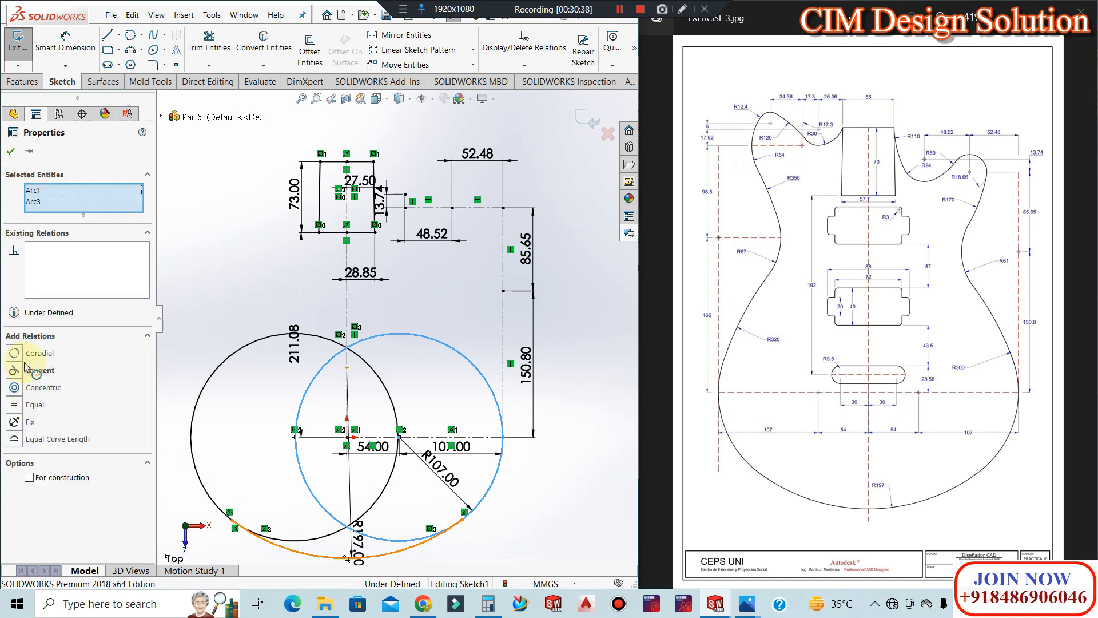
click(17, 372)
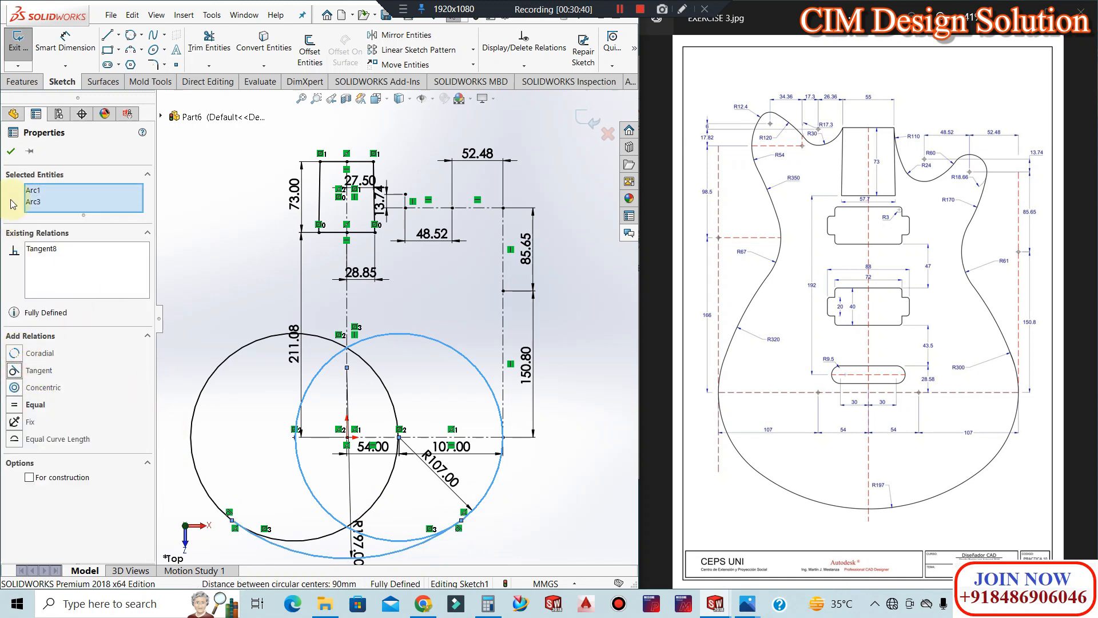
click(221, 195)
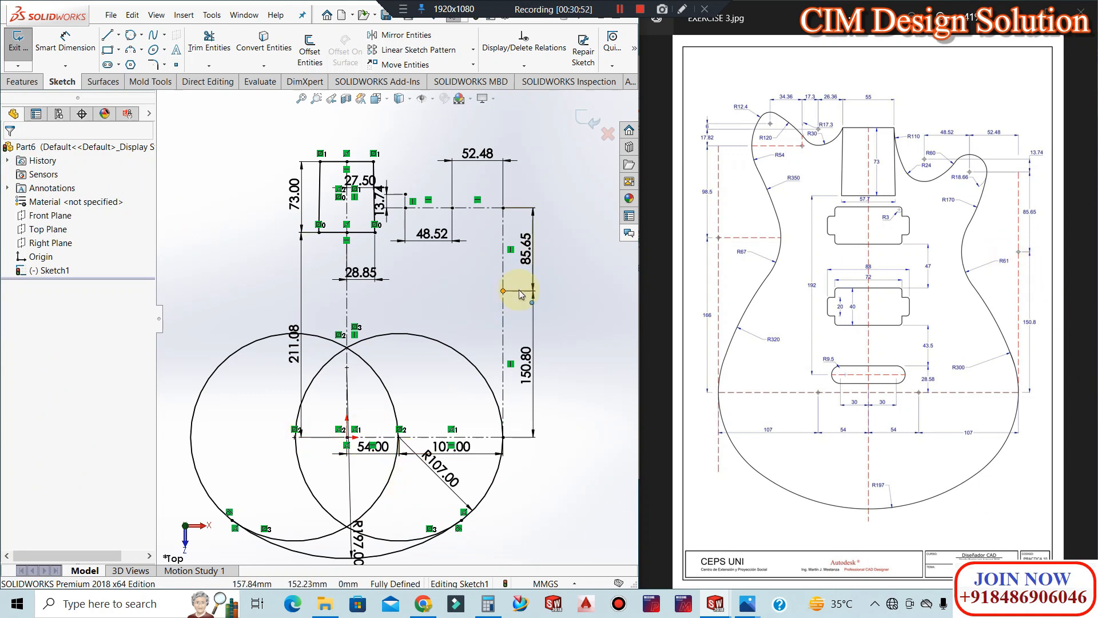
Draw a circle of 61 mm radius centered on the upper end of the 150.80 mm vertical construction line
click(131, 35)
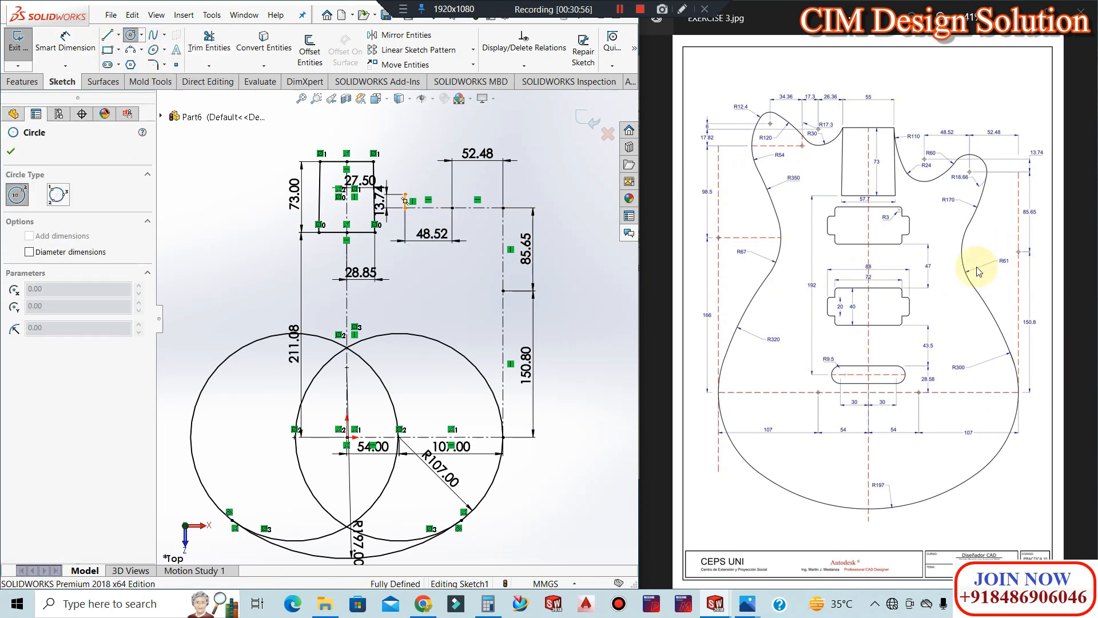
click(503, 290)
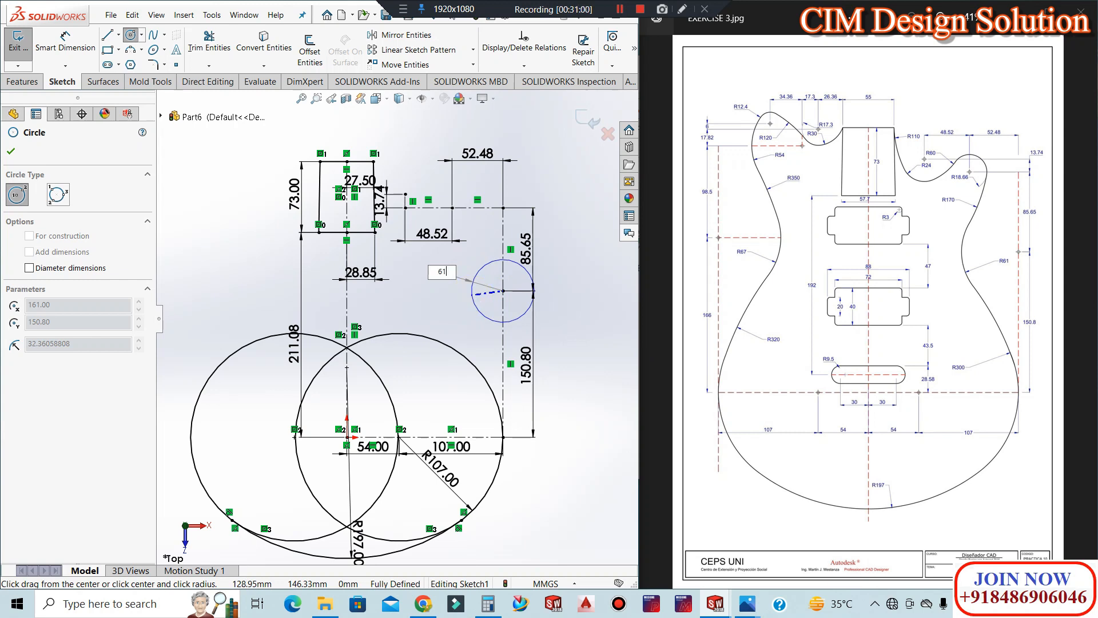
key(Return)
key(Escape)
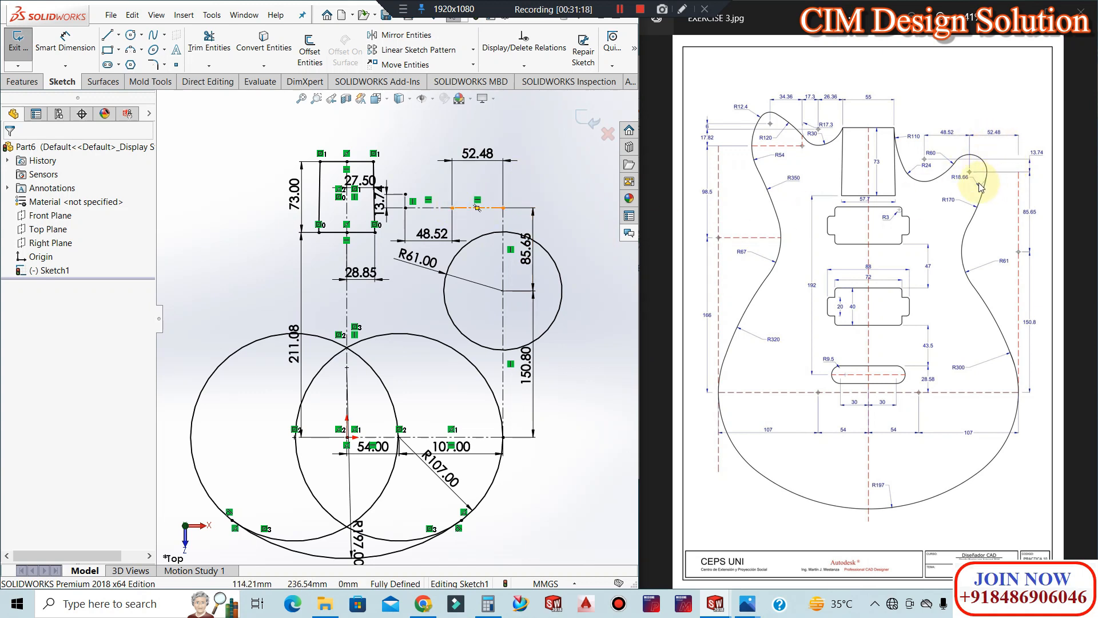
Draw a circle of 18.66 mm radius centered on the point between the 48.52 mm and 52.48 mm horizontal construction lines
click(135, 36)
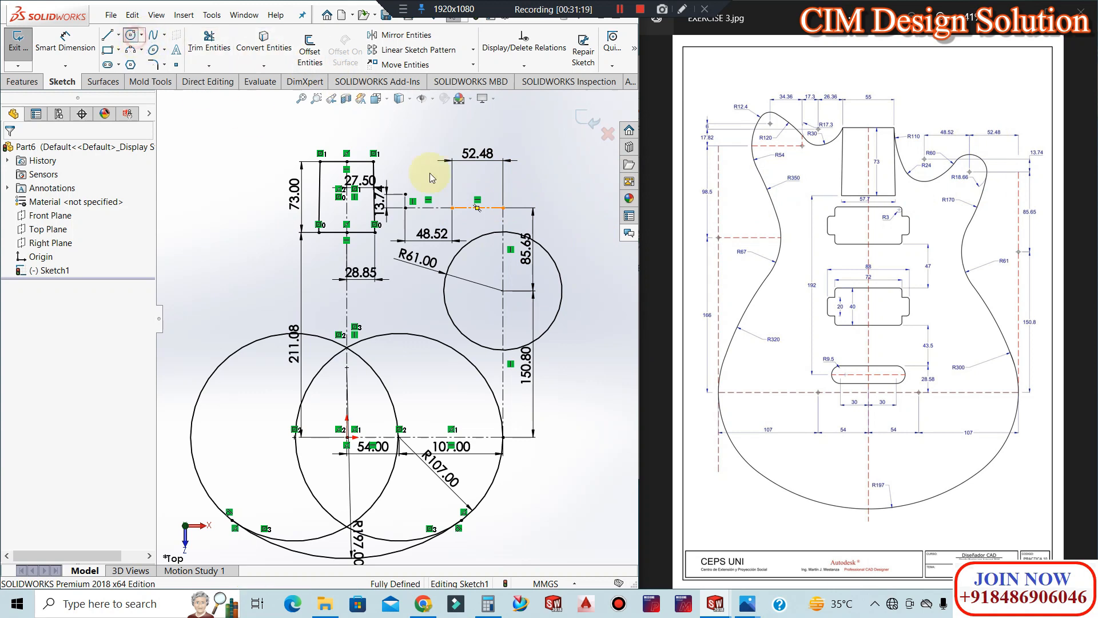
click(466, 207)
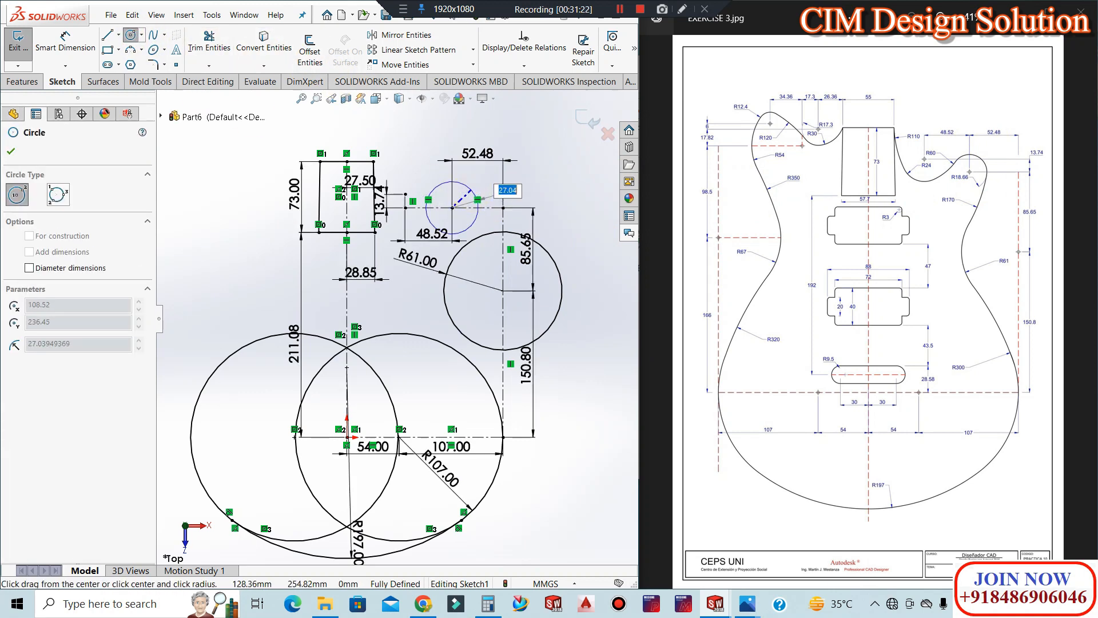
text(18.66)
key(Return)
key(Escape)
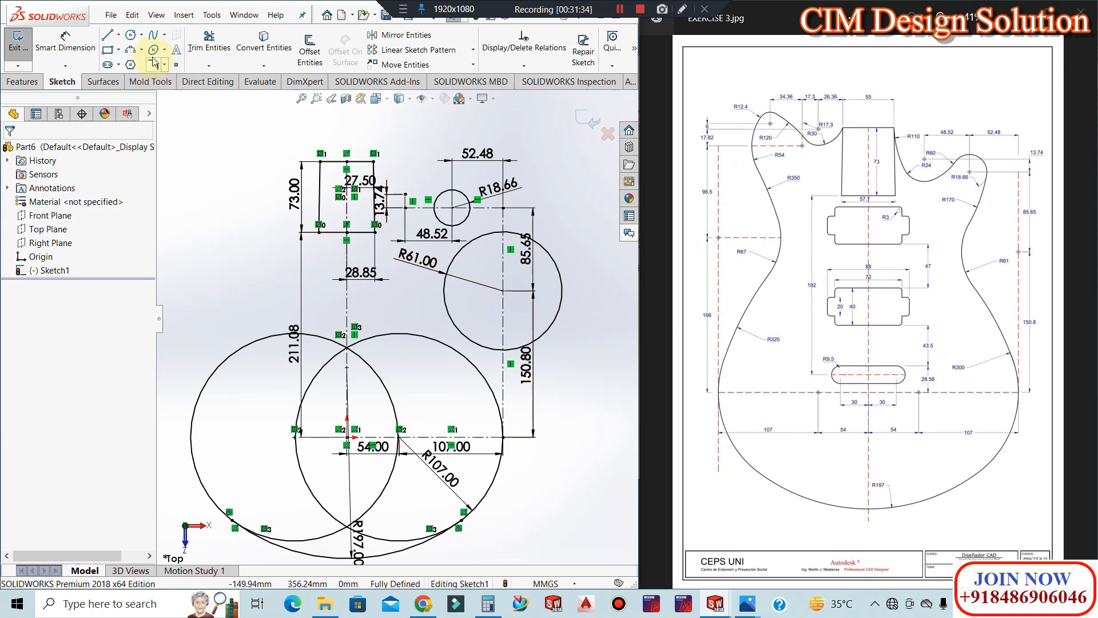
Draw a three-point arc of about 369 mm radius from the lower side of the R61 circle to the right R107 circle
click(134, 50)
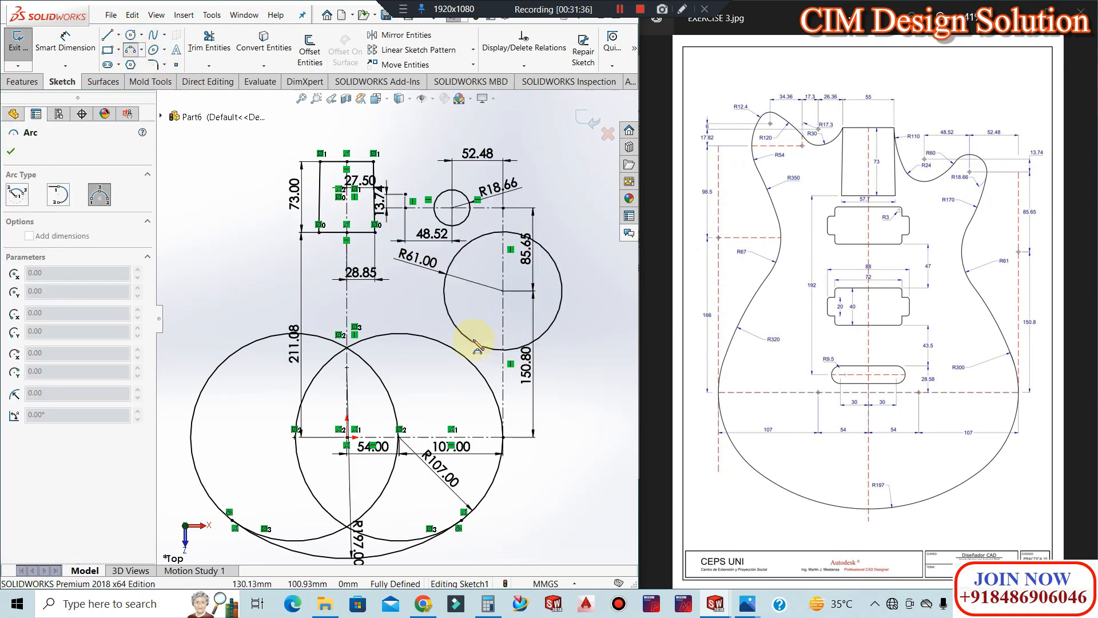
click(455, 327)
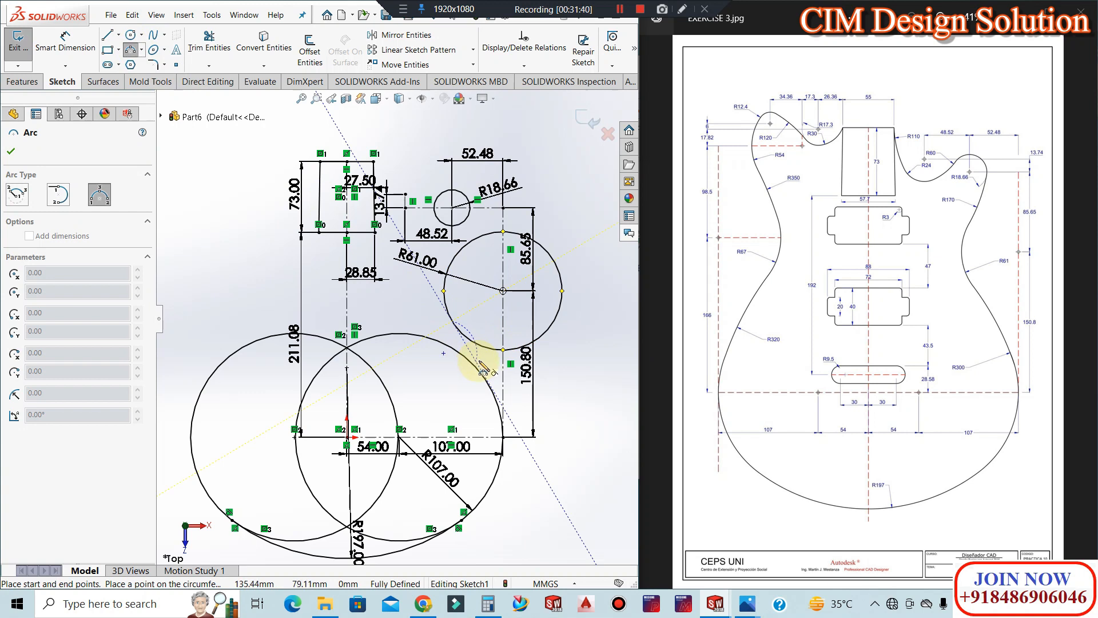
click(487, 382)
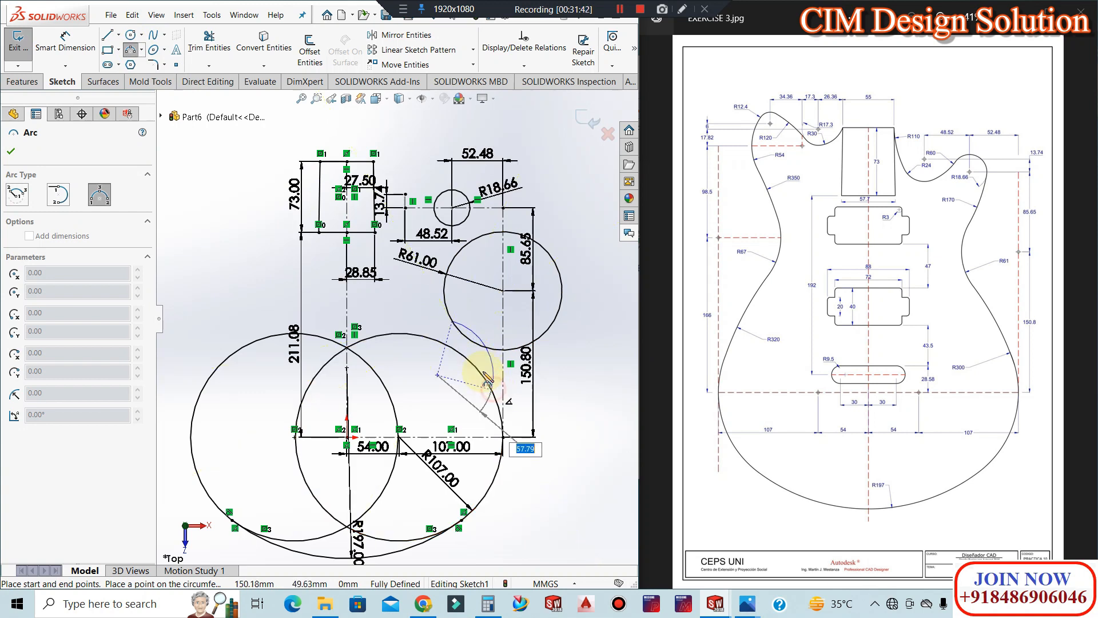
click(467, 354)
key(Escape)
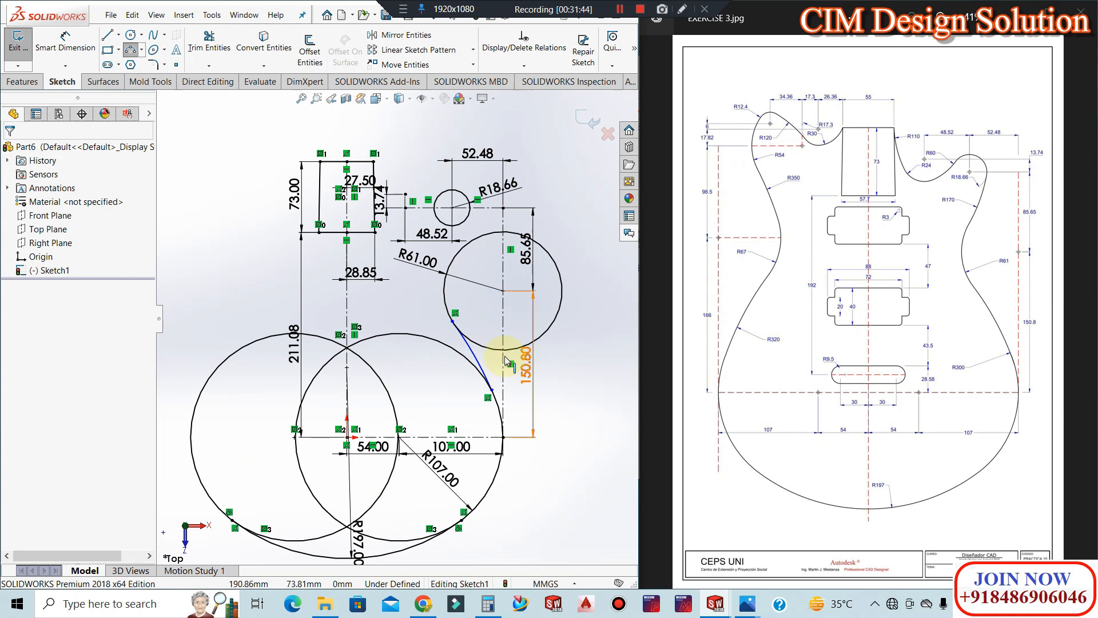
Make the waist arc tangent to both the R61 circle and the right R107 circle
drag(461, 330, 452, 321)
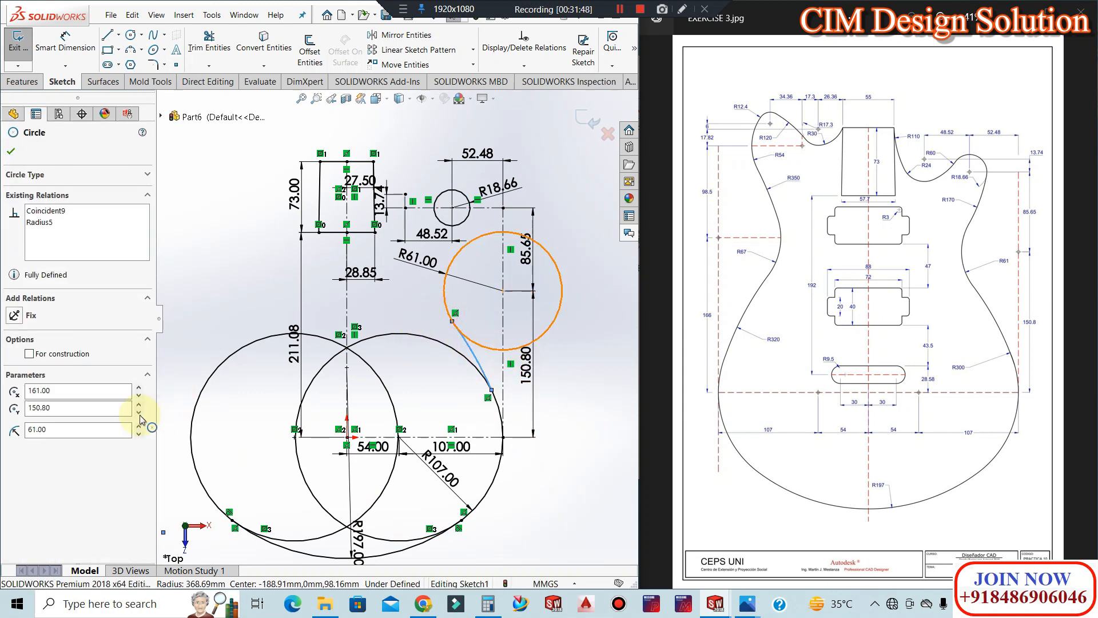
click(13, 370)
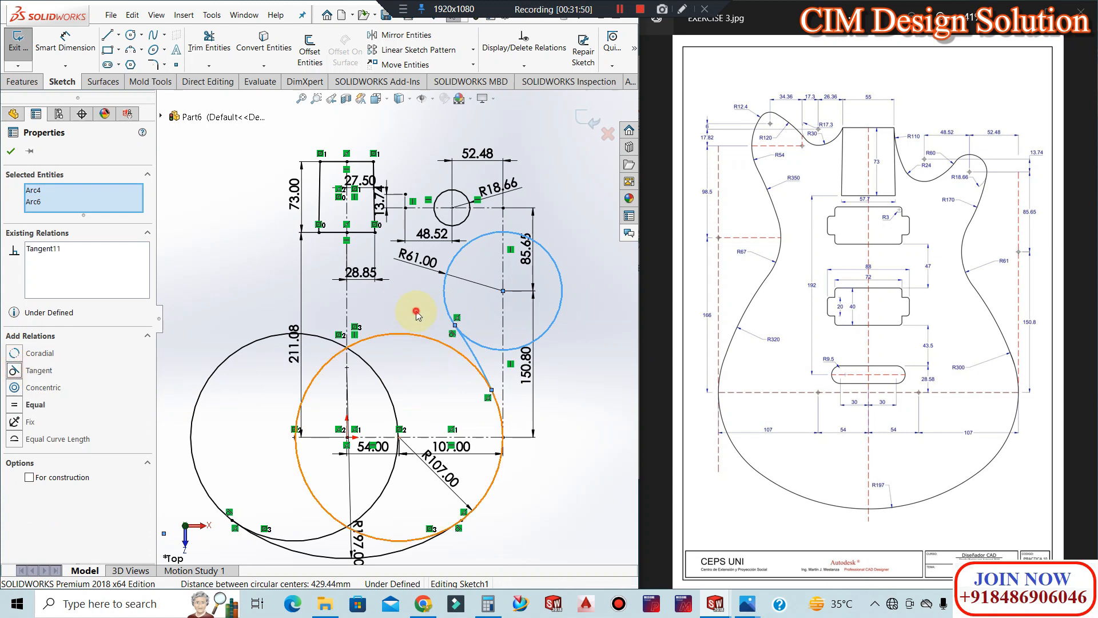
click(497, 400)
click(492, 391)
ctrl+click(485, 375)
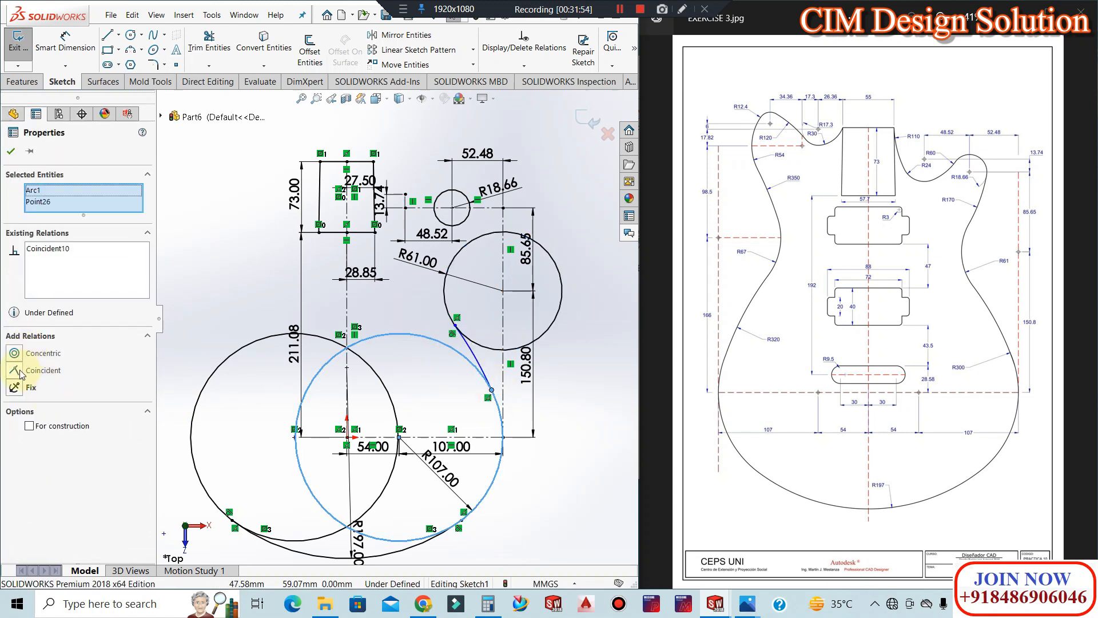
click(478, 403)
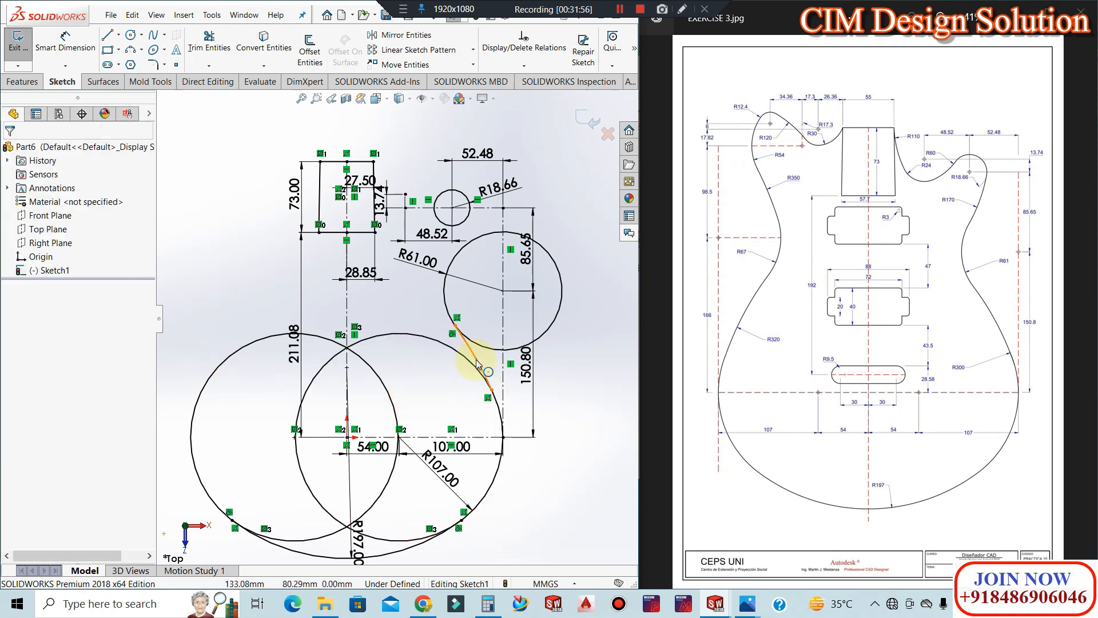
click(495, 406)
ctrl+click(497, 403)
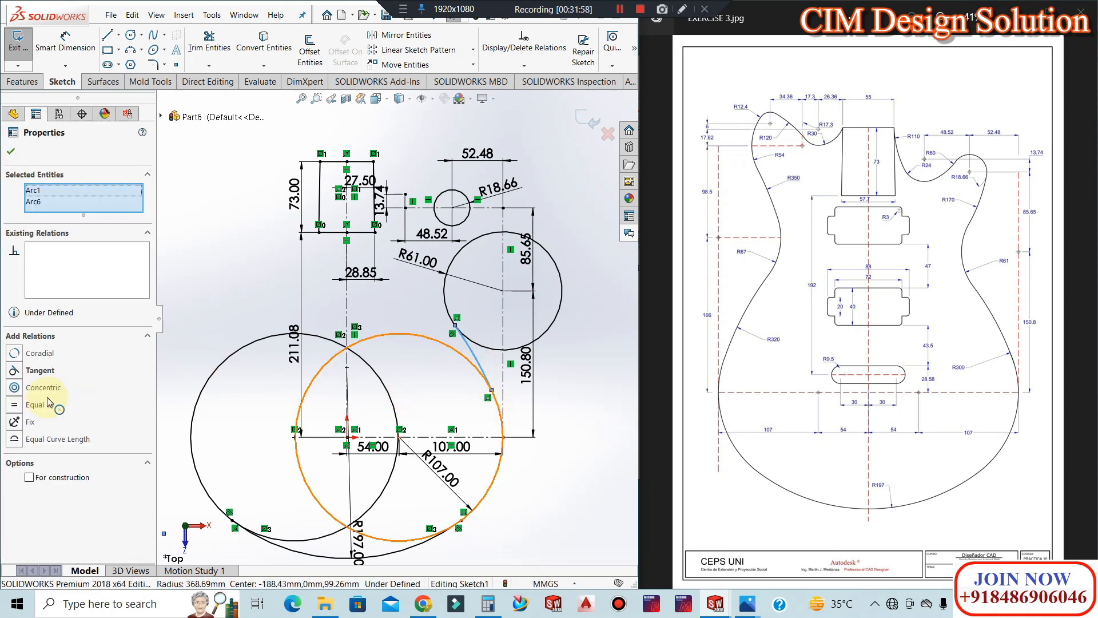
click(16, 372)
key(Escape)
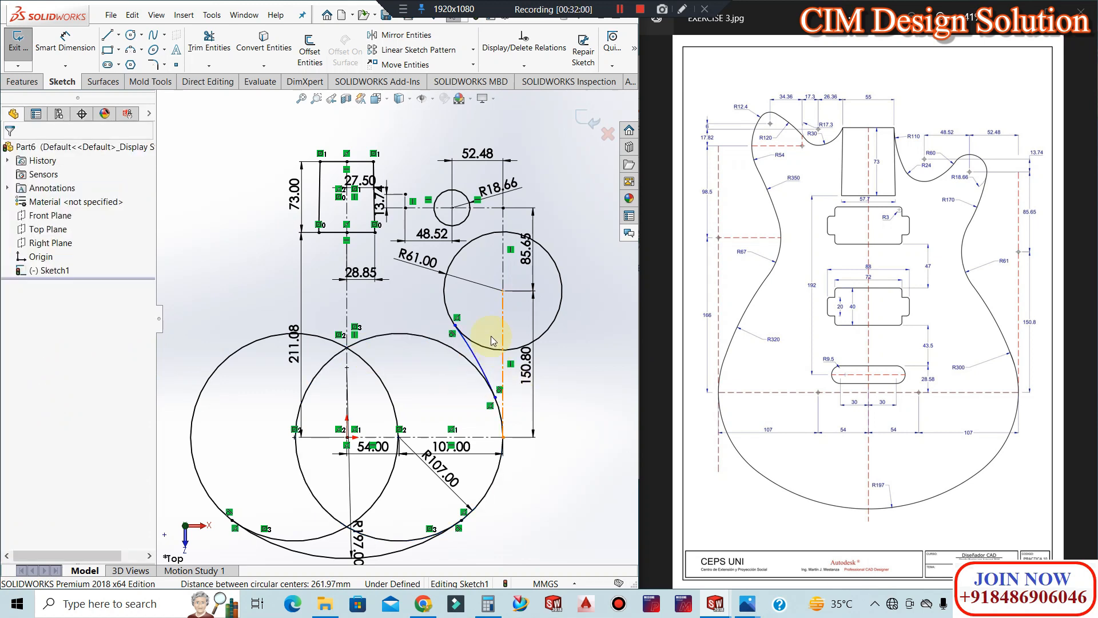
Dimension the radius of the arc between the R61 and right R107 circles as 300 mm
click(70, 41)
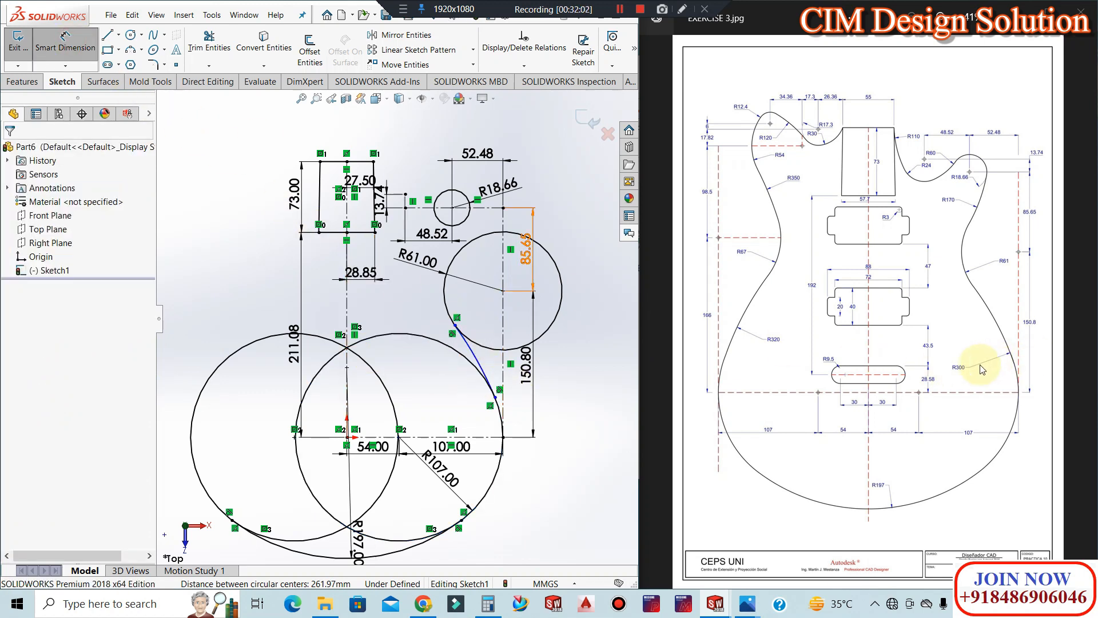
click(478, 357)
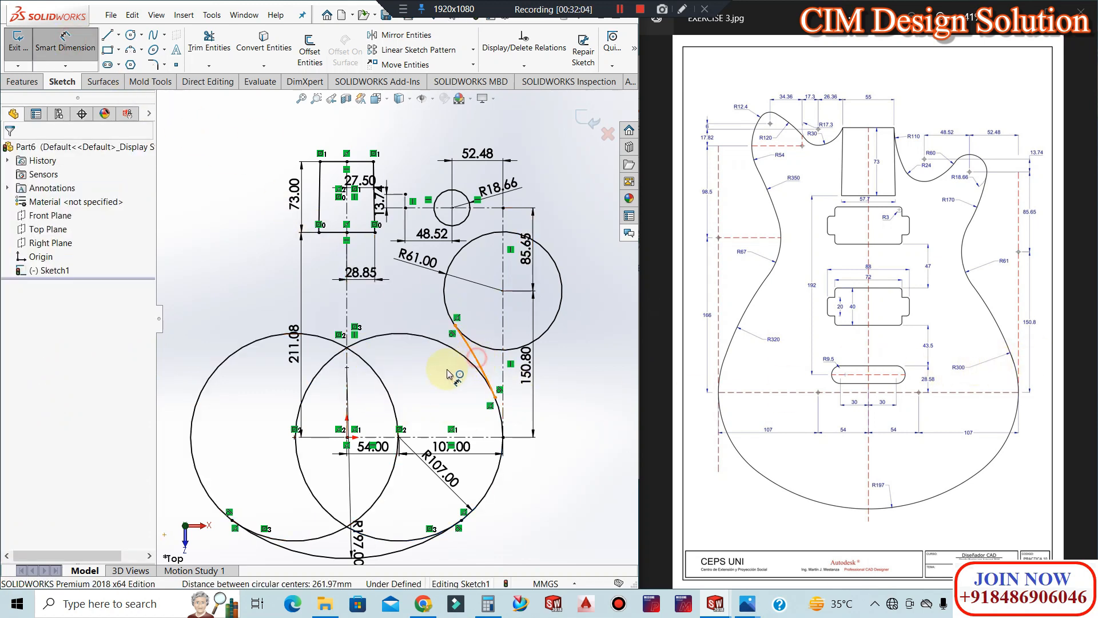
click(441, 378)
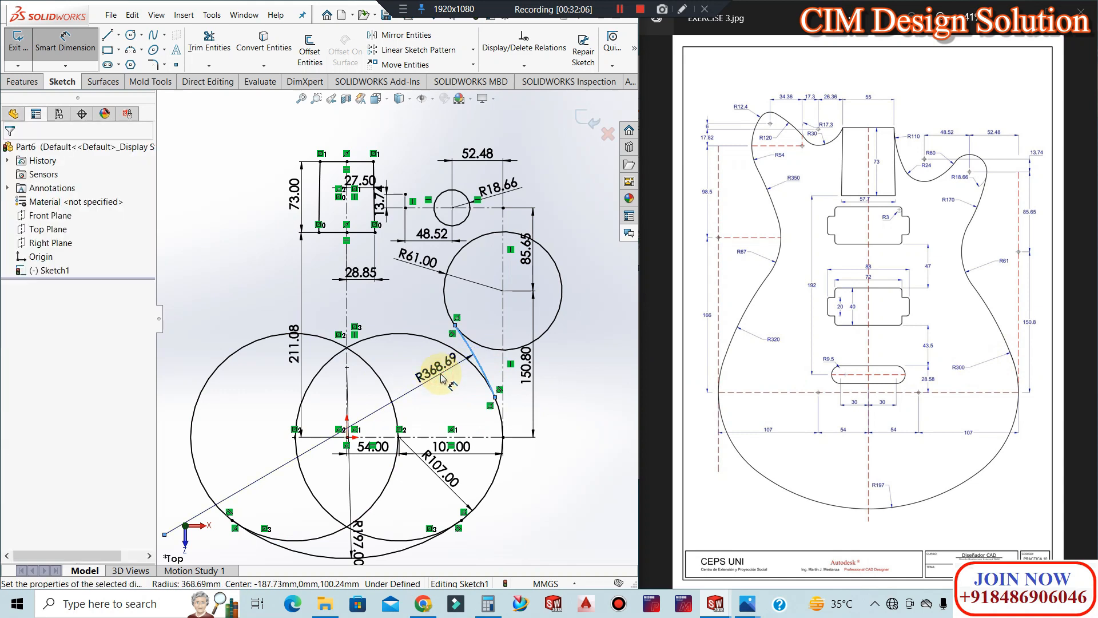
key(Return)
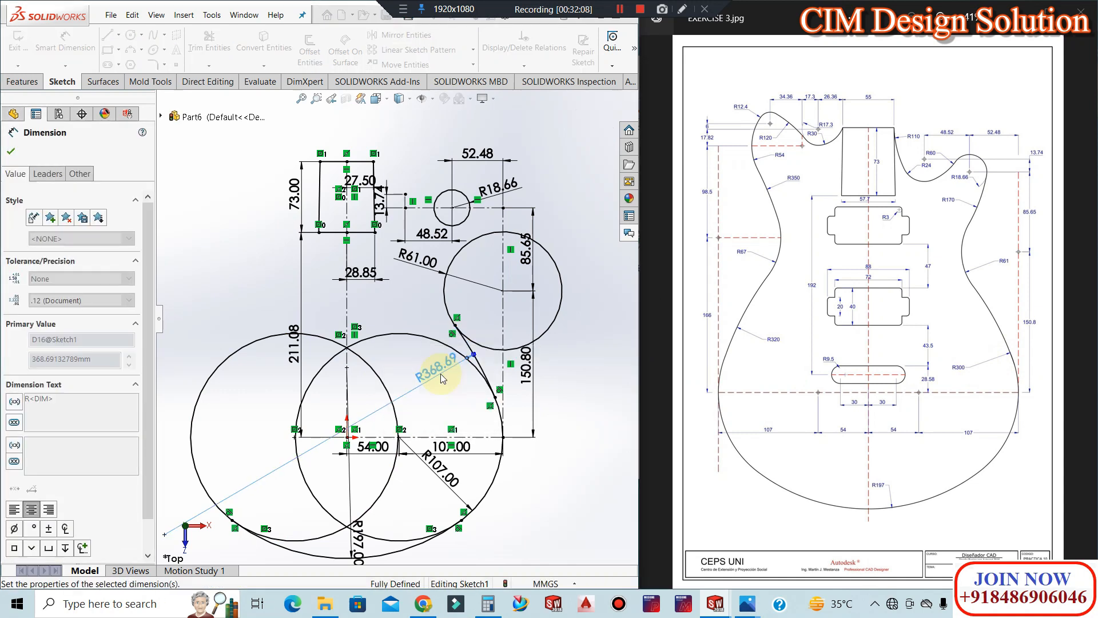
key(Escape)
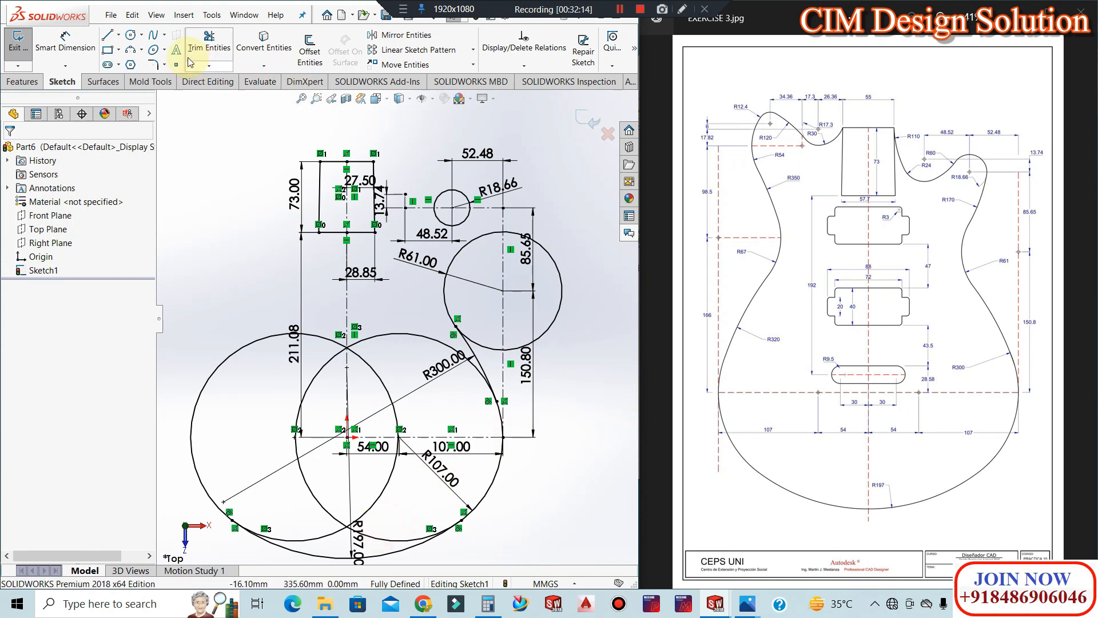
Trim the upper portion of the right R107 circle between the left circle and the R300 arc
click(209, 41)
click(428, 354)
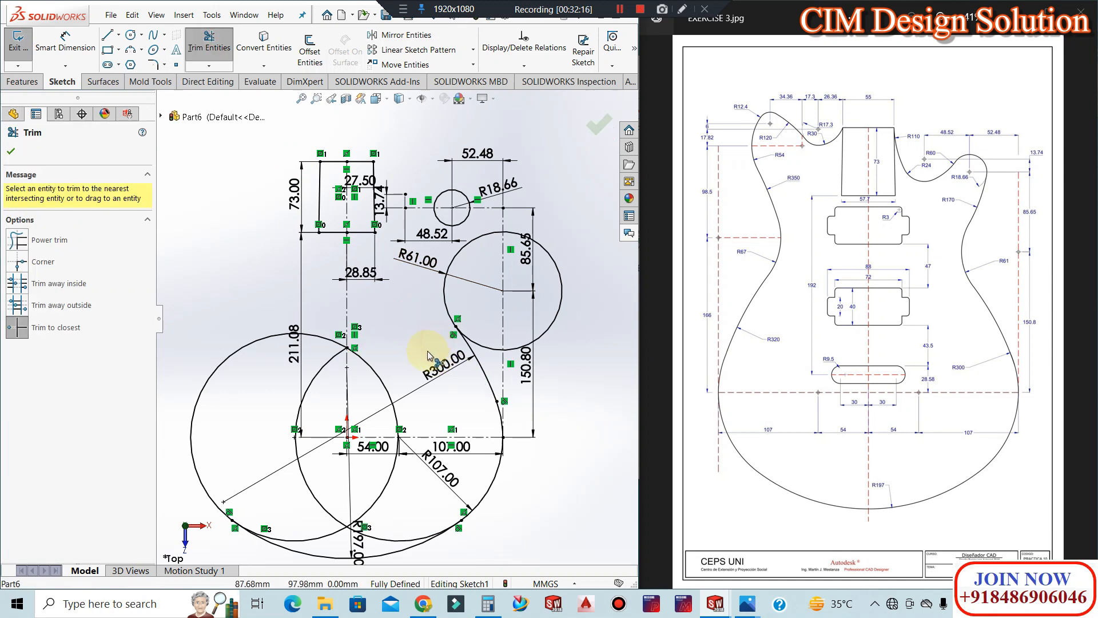
Try trimming the remaining inner and lower portions of the right R107 circle, and undo those trims
click(339, 522)
click(337, 521)
key(Escape)
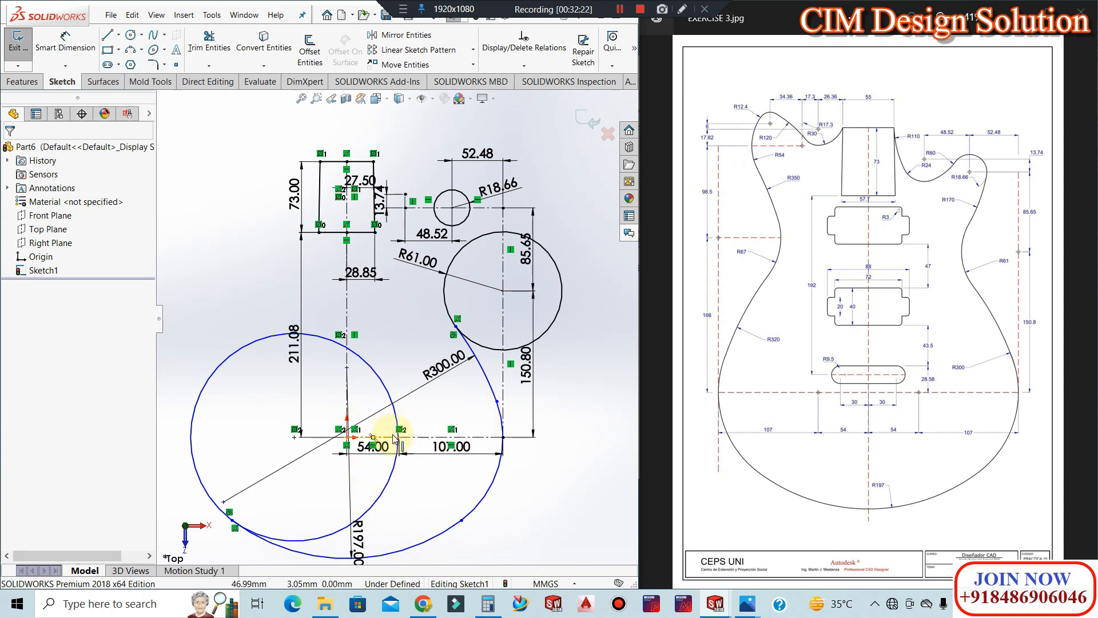
key(ctrl+z)
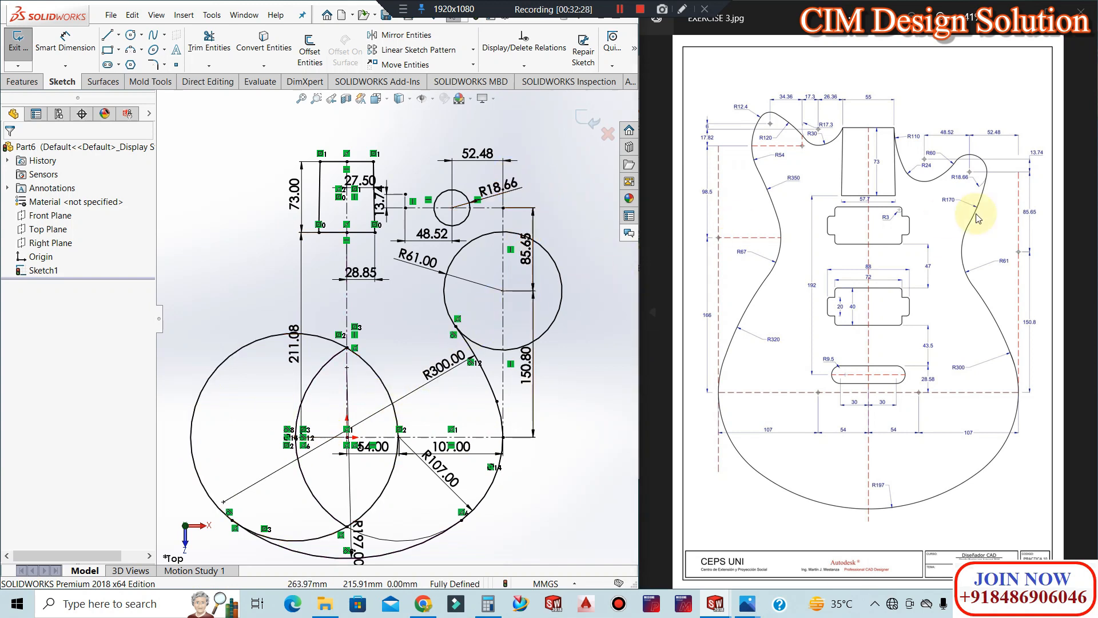
Draw a three-point arc of about 168 mm radius from the R18.66 circle to the upper side of the R61 circle
click(130, 49)
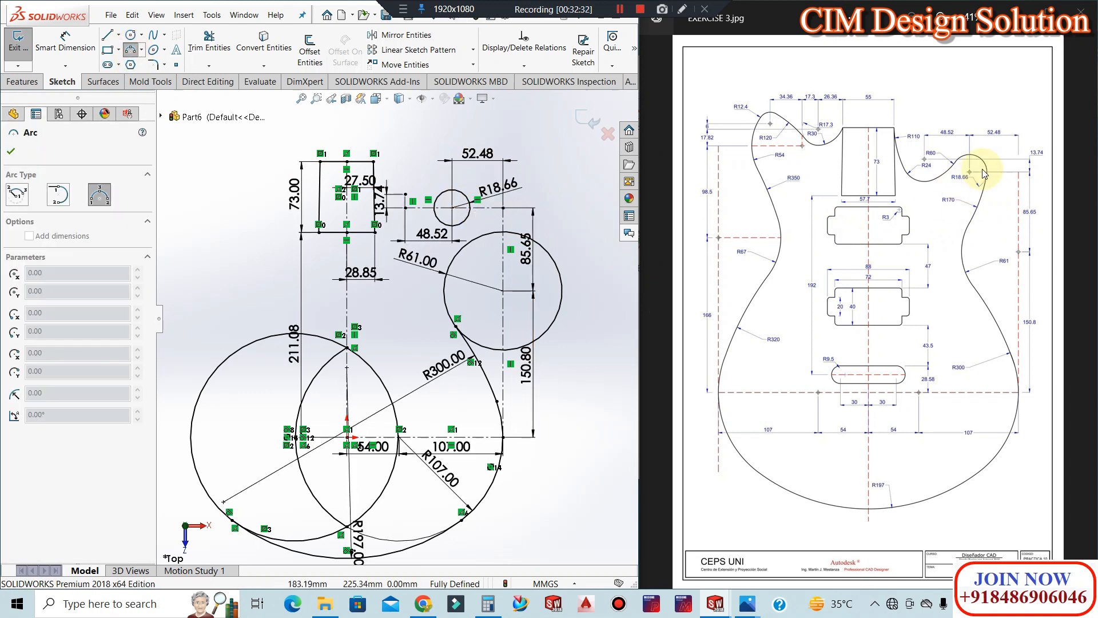
click(469, 213)
click(452, 260)
click(466, 237)
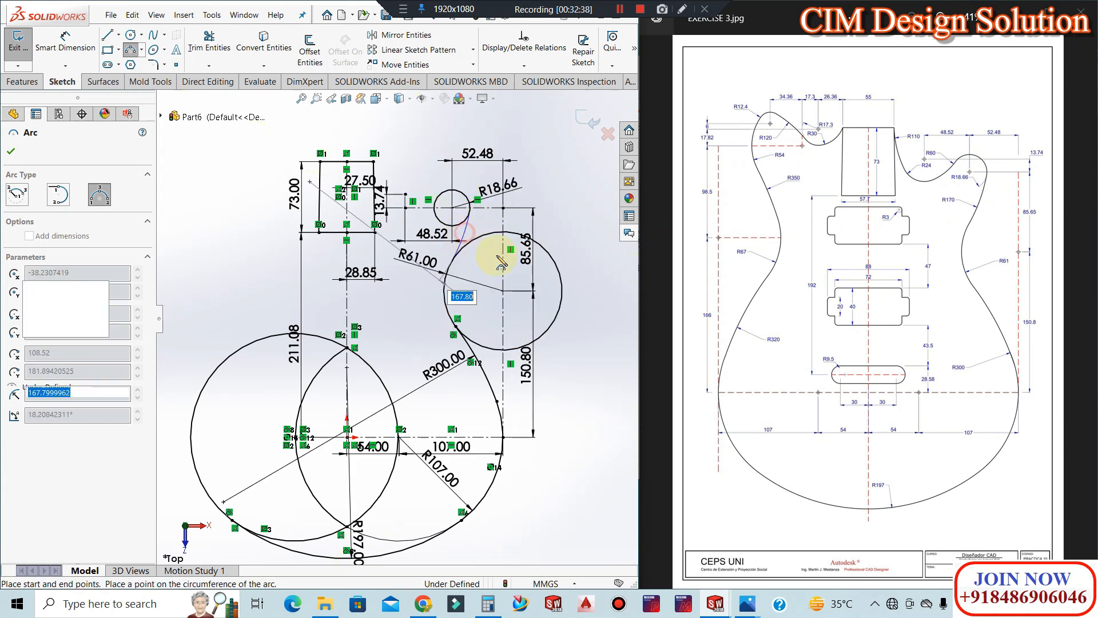
key(Escape)
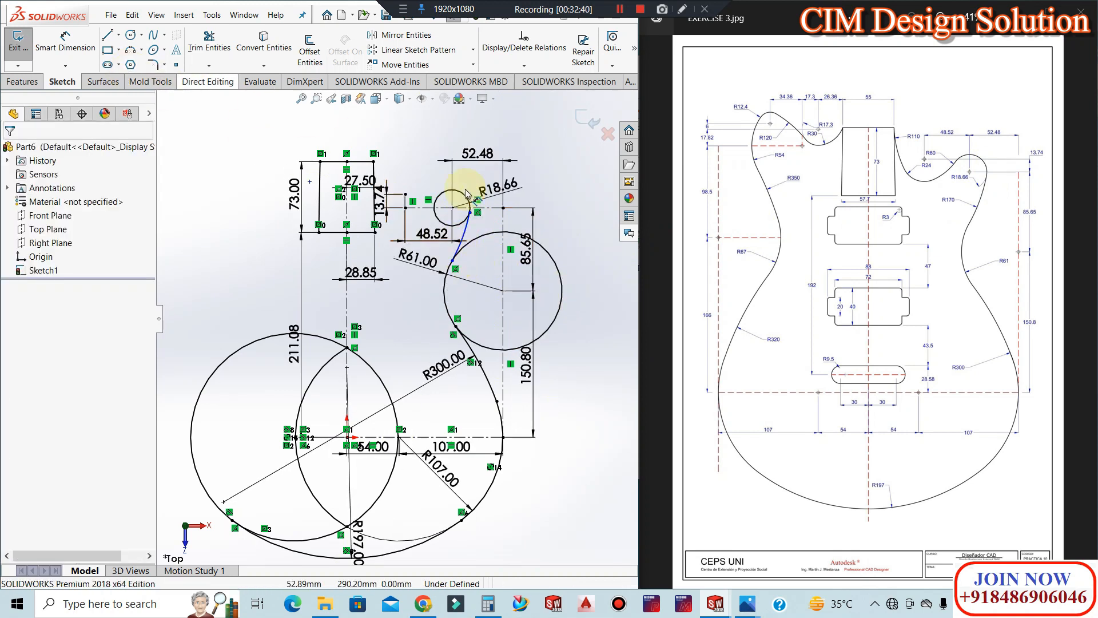
Make the arc between the two upper circles tangent to the R61 circle and to the R18.66 circle
scroll(458, 260, down, 2)
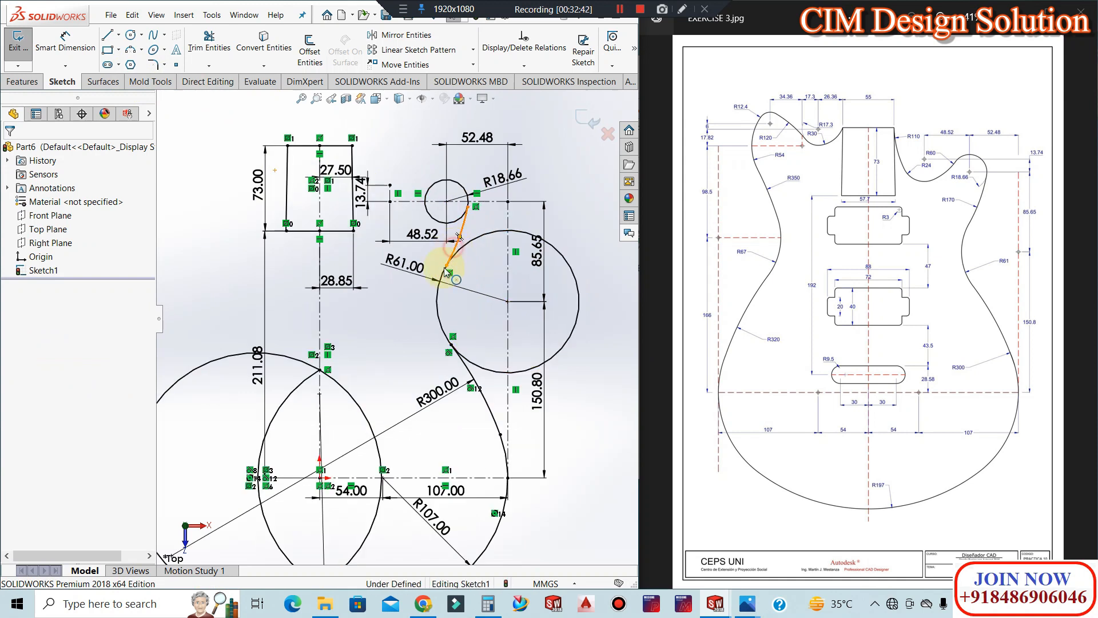
click(450, 262)
ctrl+click(439, 277)
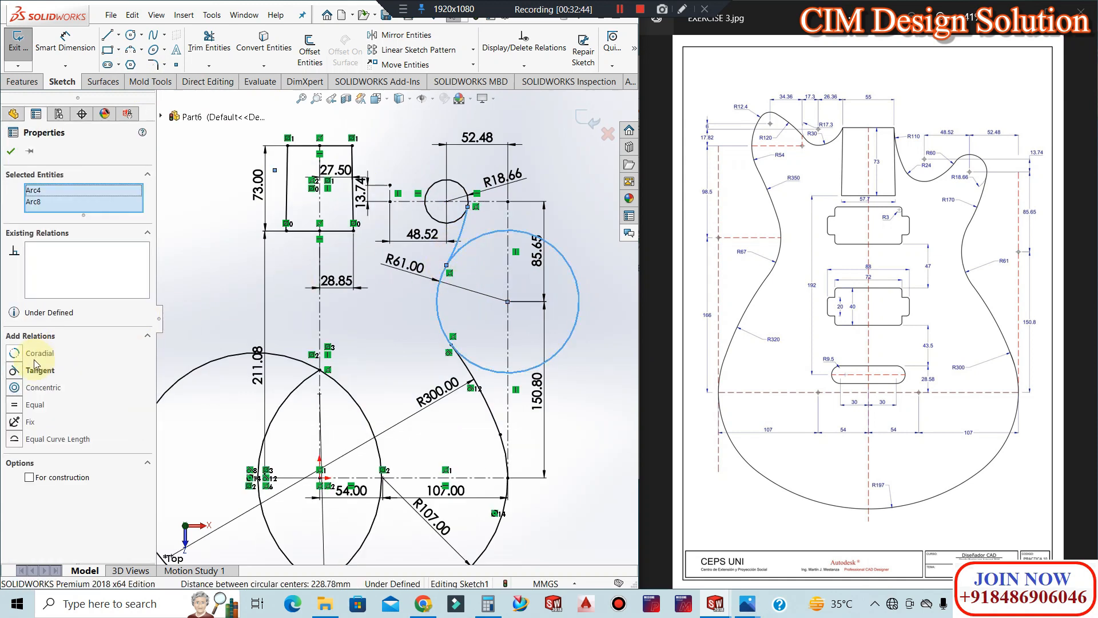
click(22, 371)
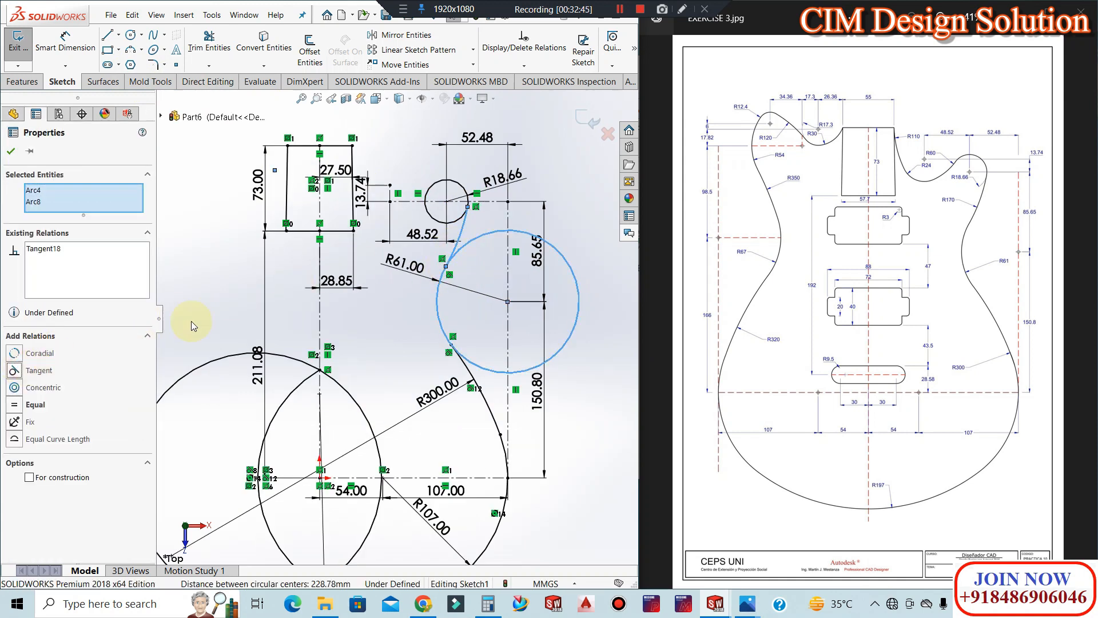
click(460, 220)
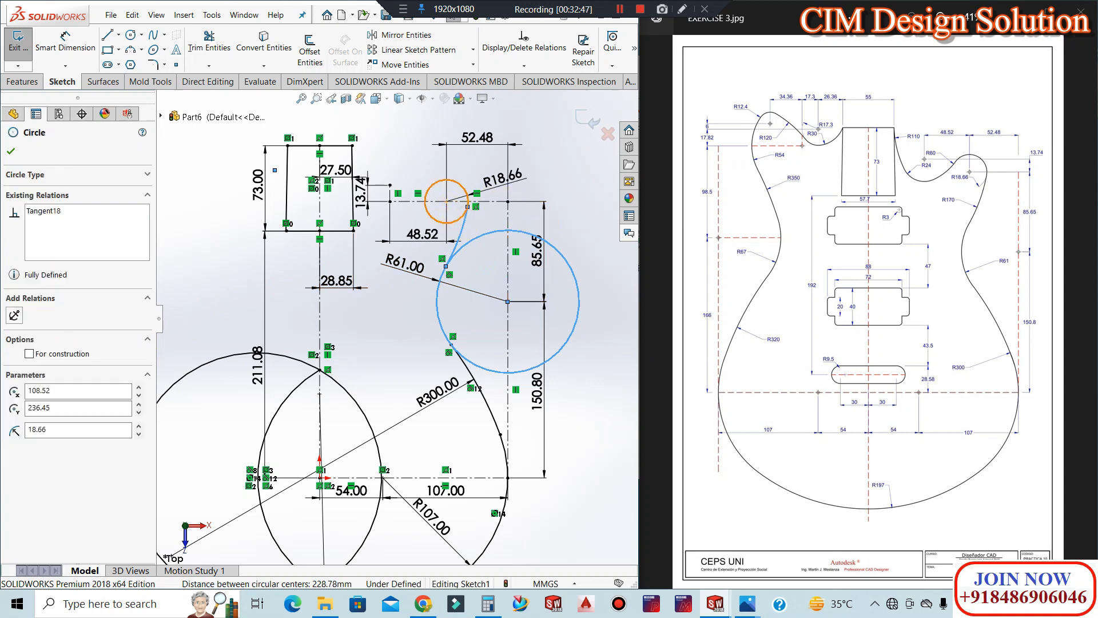
ctrl+click(459, 237)
click(24, 372)
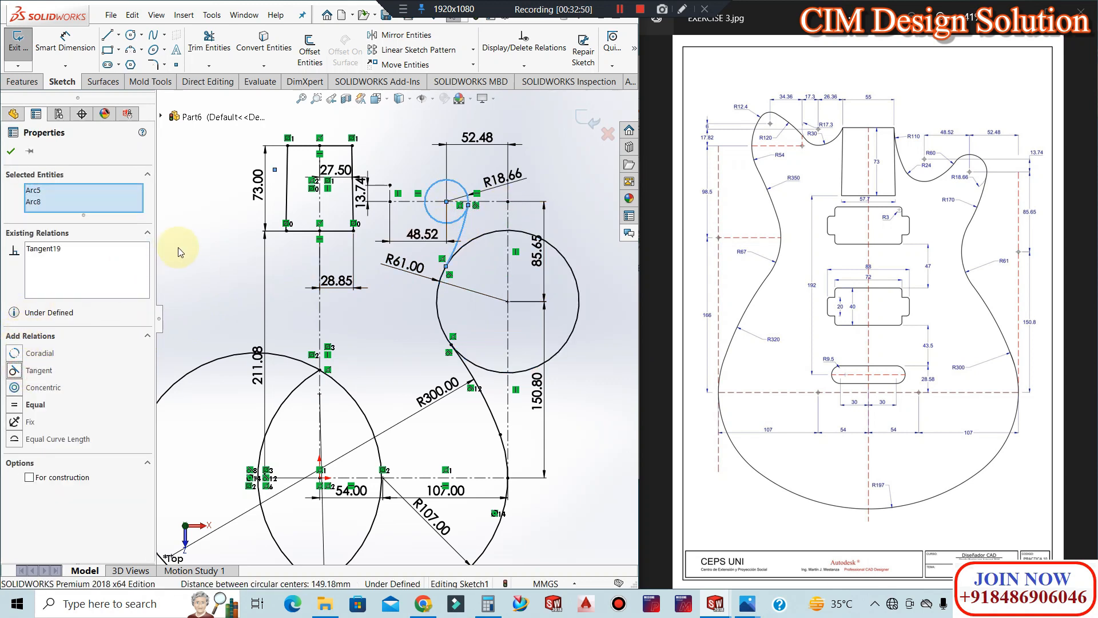
Dimension the radius of the tangent arc between the R18.66 and R61 circles as 170 mm
click(12, 153)
click(65, 43)
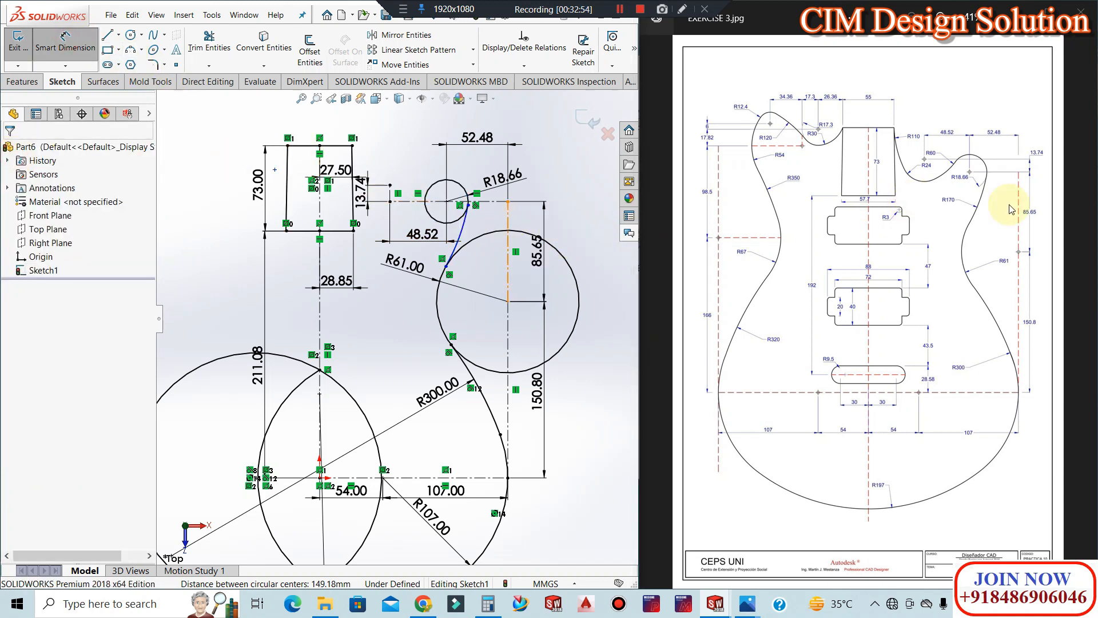
click(465, 231)
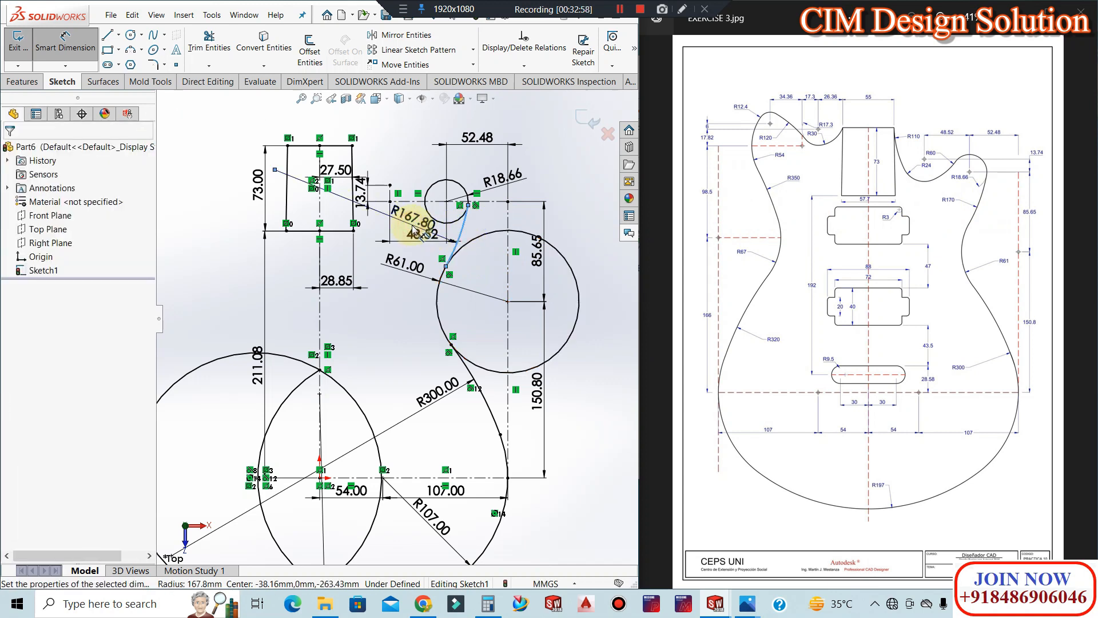
click(413, 229)
key(Return)
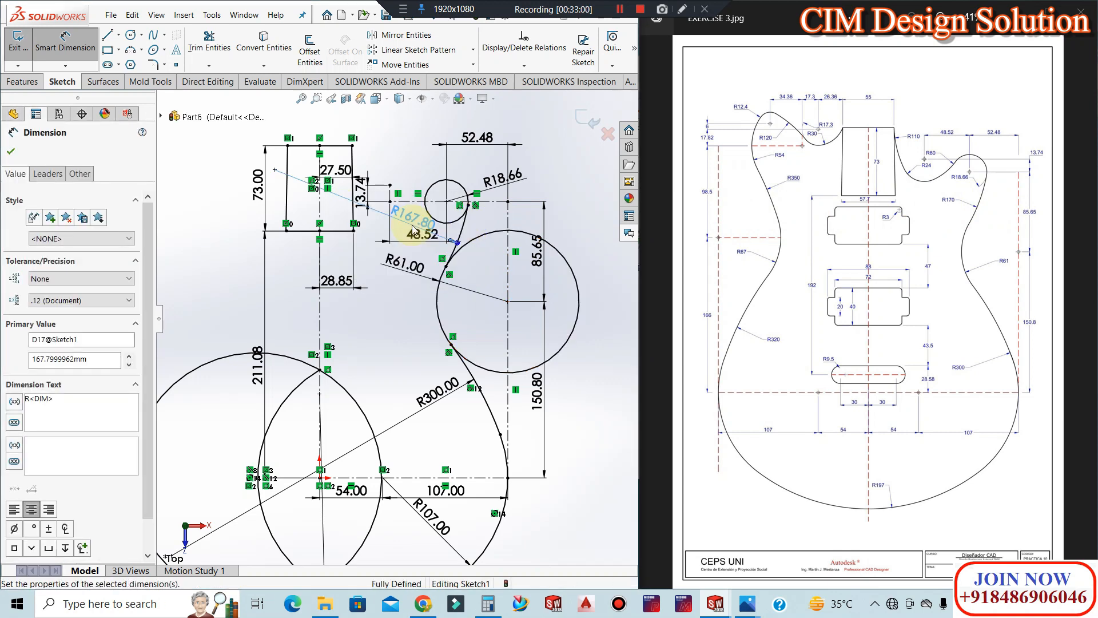
key(Escape)
Trim away the outer portions of the R61 circle, keeping only the segment that joins the R170 and R300 arcs
click(209, 40)
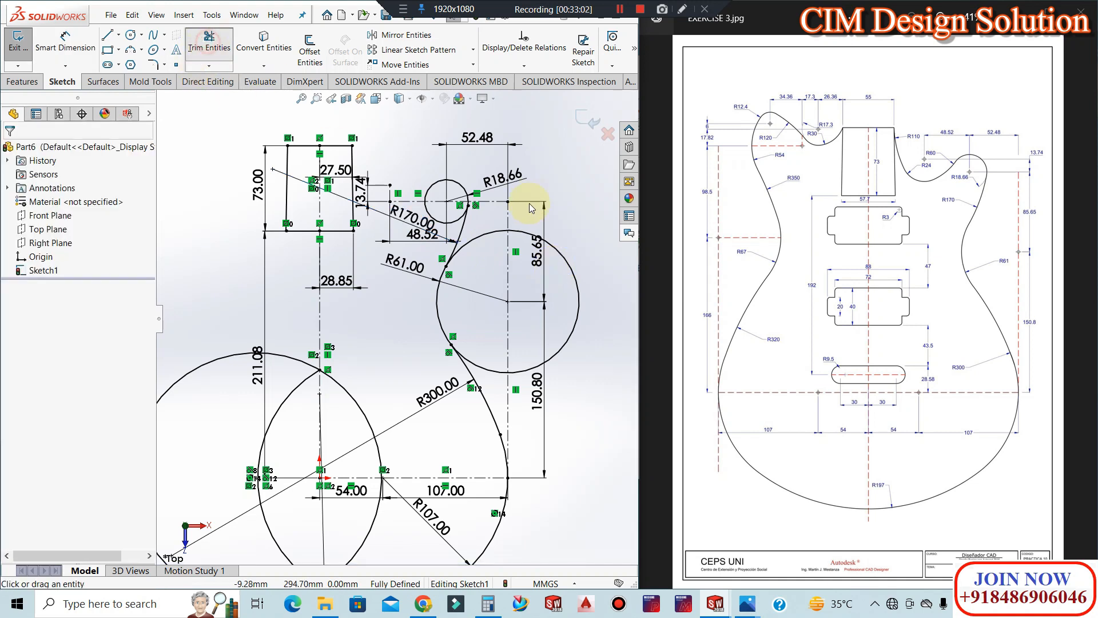
click(490, 233)
click(524, 232)
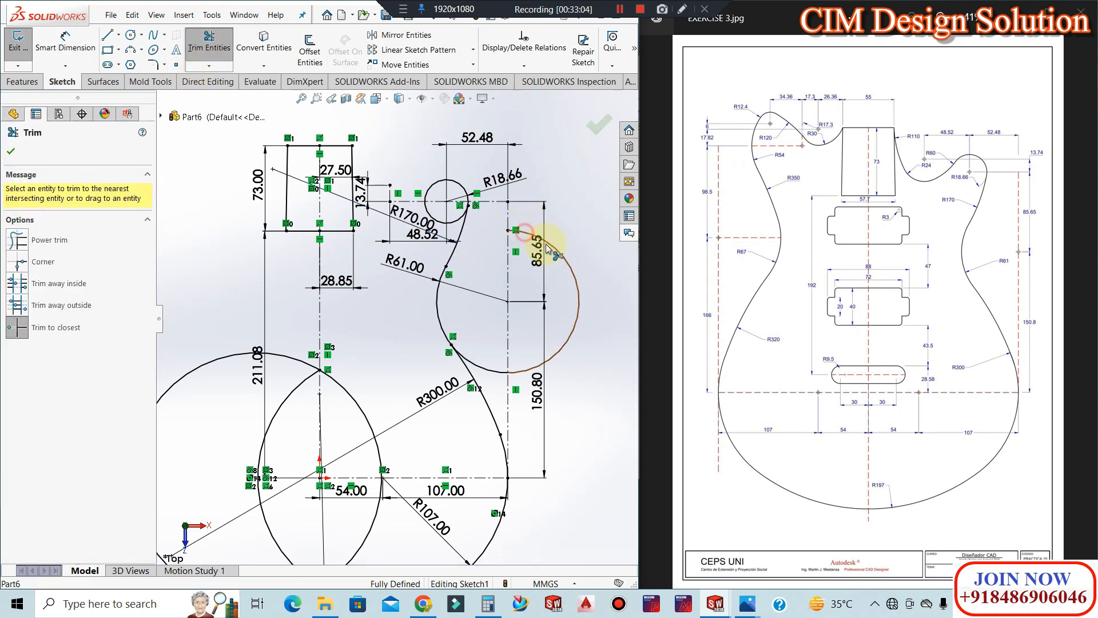
click(493, 369)
click(513, 275)
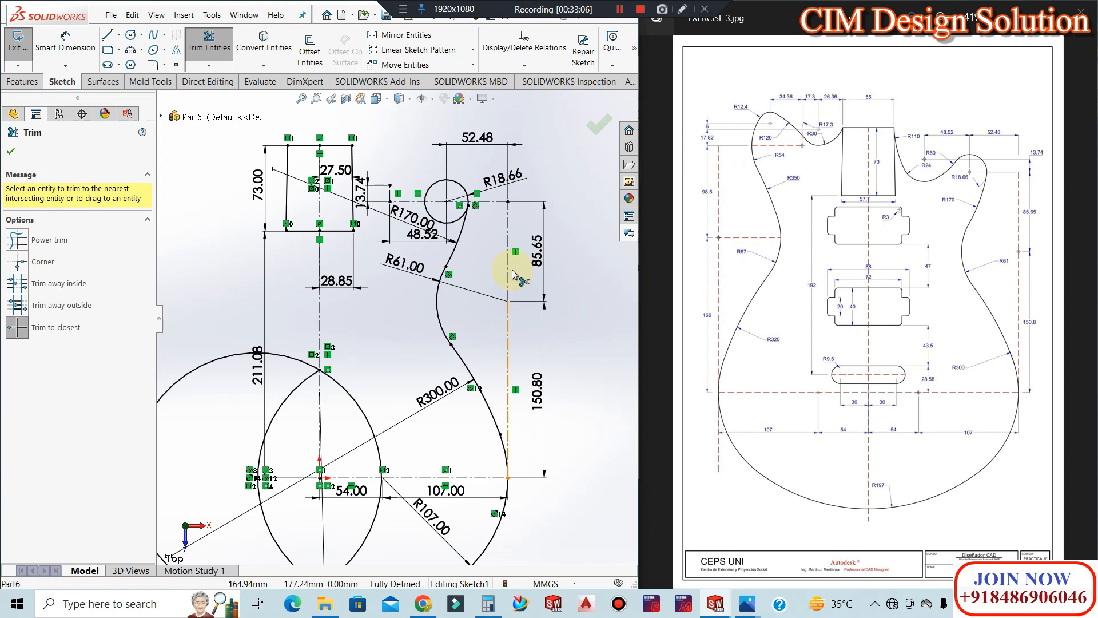
scroll(556, 239, up, 1)
scroll(557, 239, down, 1)
scroll(560, 239, up, 1)
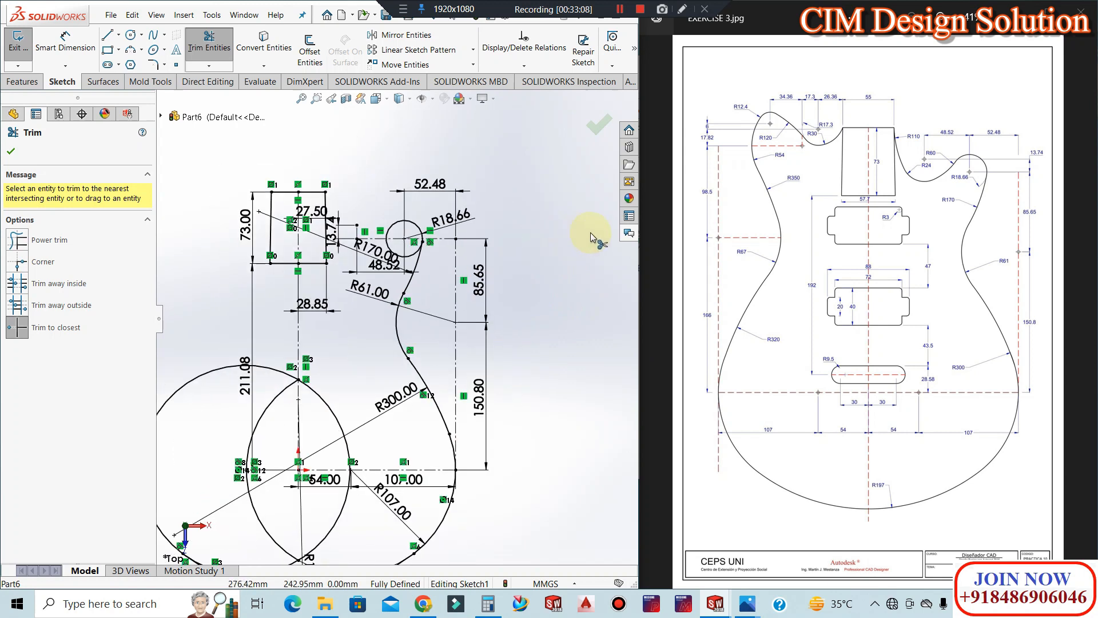
key(Escape)
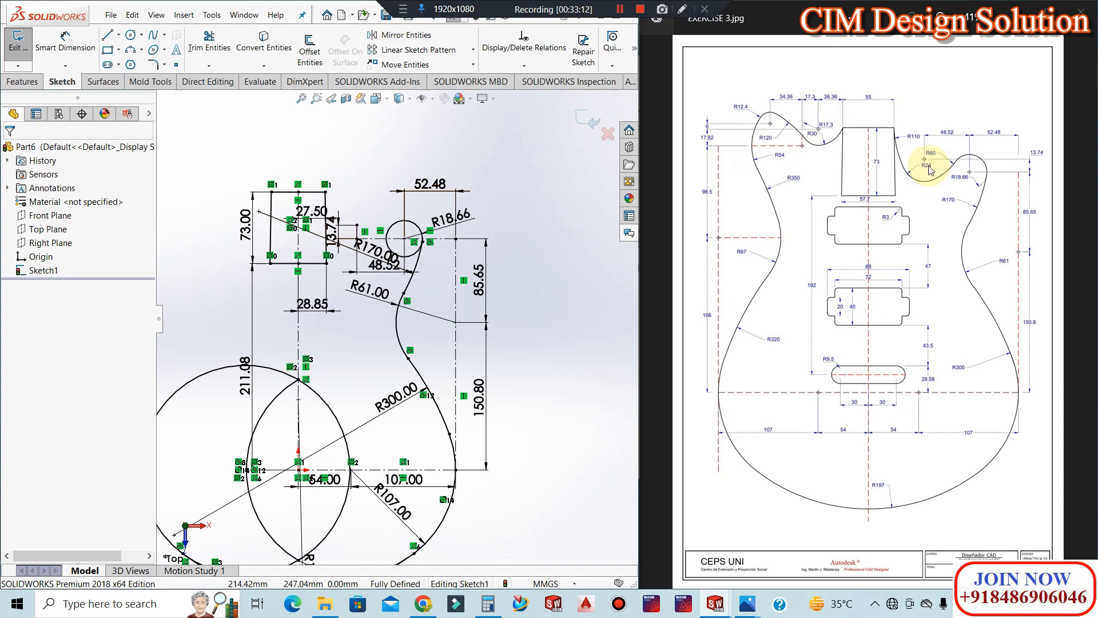
Draw a circle of 24 mm radius centred on the upper end of the 13.74 mm construction line
scroll(324, 258, down, 3)
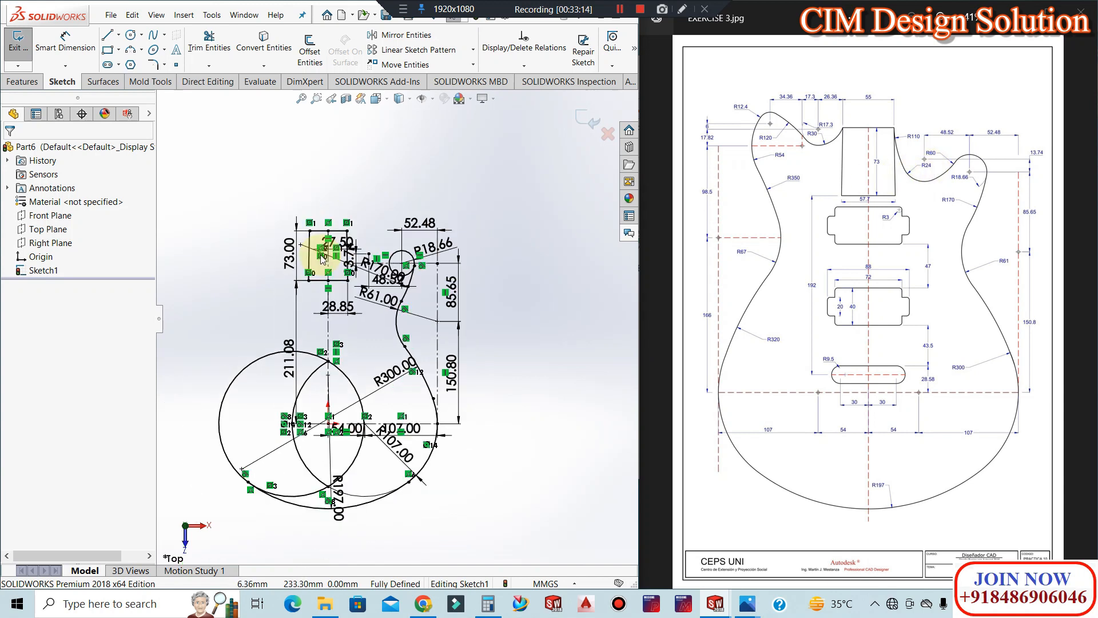
scroll(364, 274, down, 1)
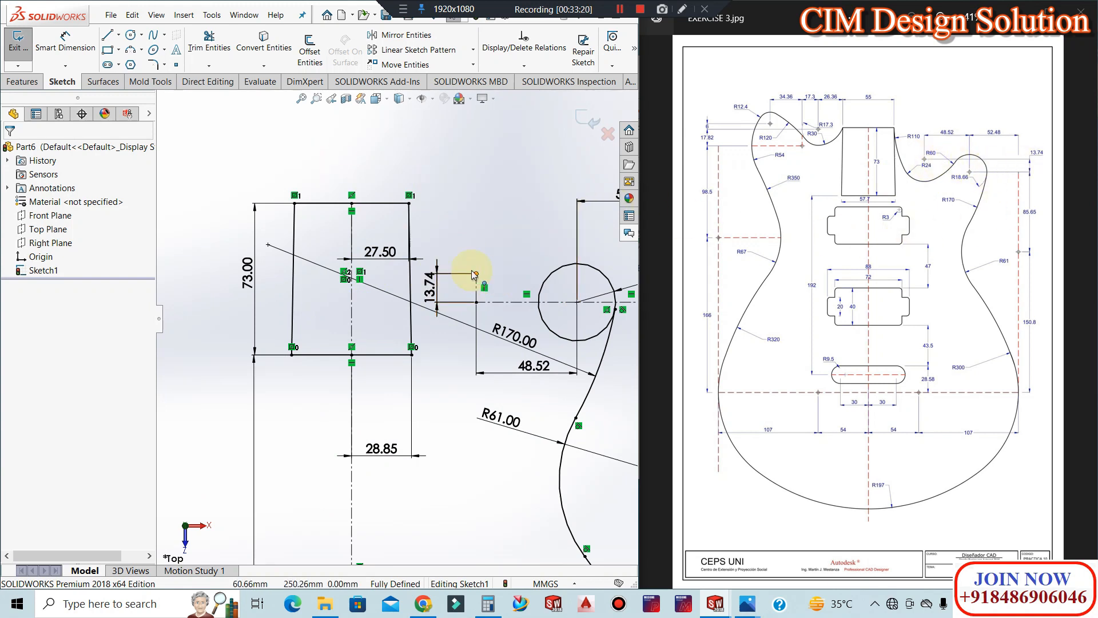
click(133, 36)
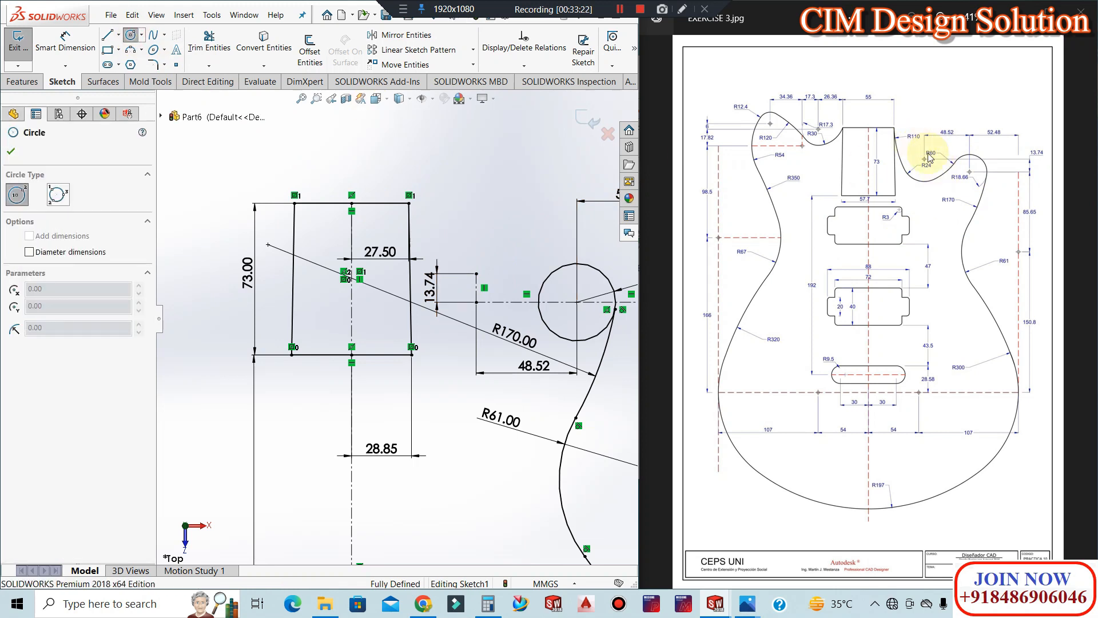
click(476, 273)
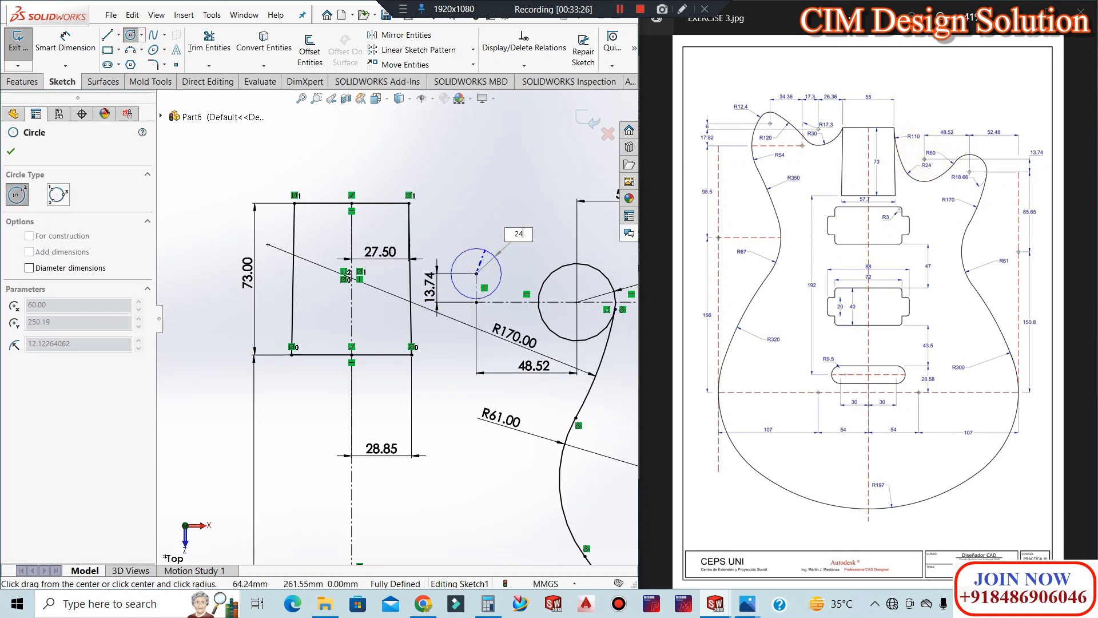
text(24)
key(Return)
key(Escape)
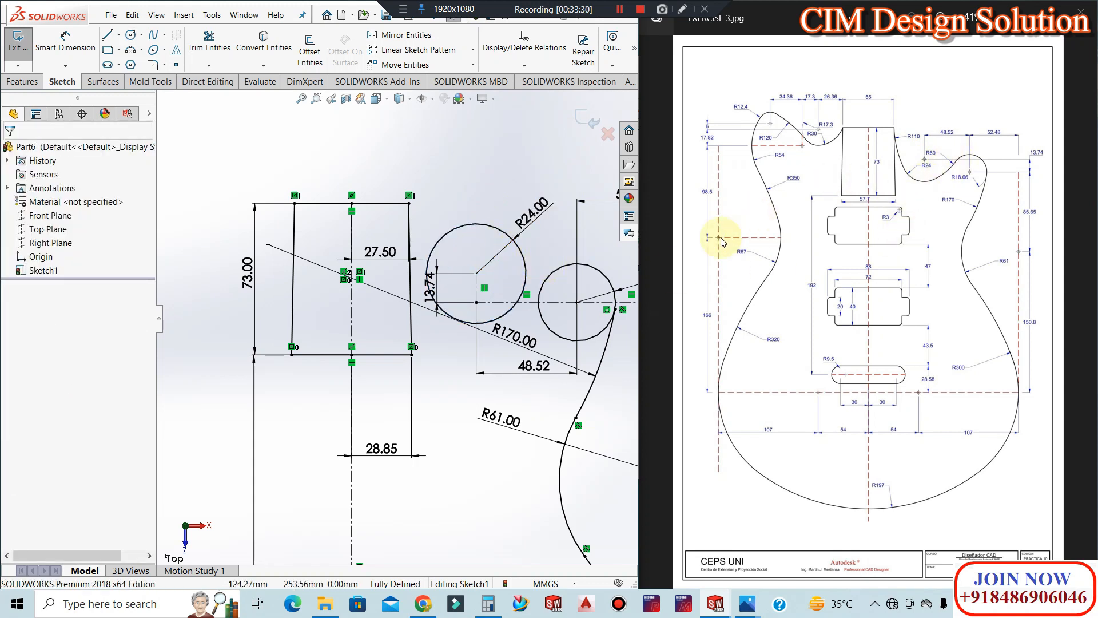
Draw a three-point arc of about 161 mm radius from the R24 circle's lower side to the R18.66 circle's upper side
click(131, 51)
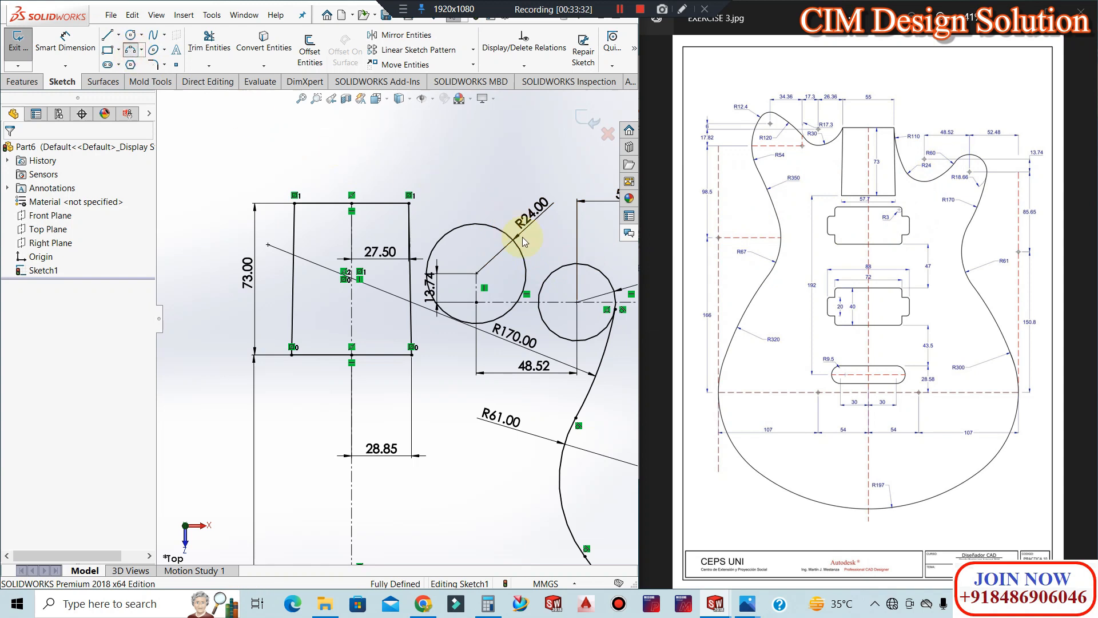
click(509, 310)
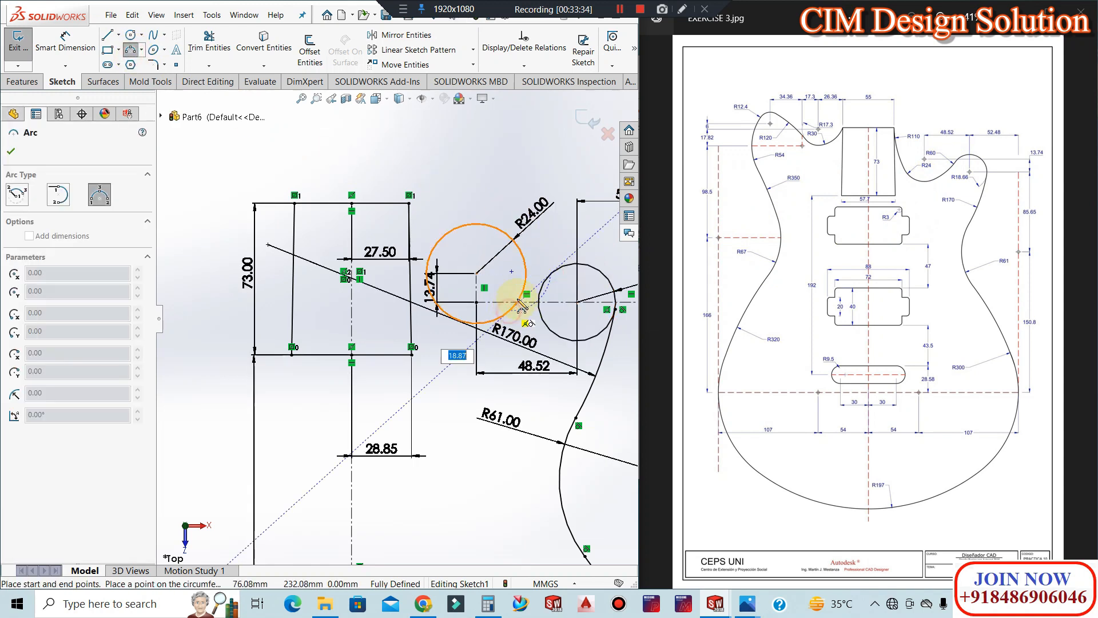
click(540, 292)
key(Escape)
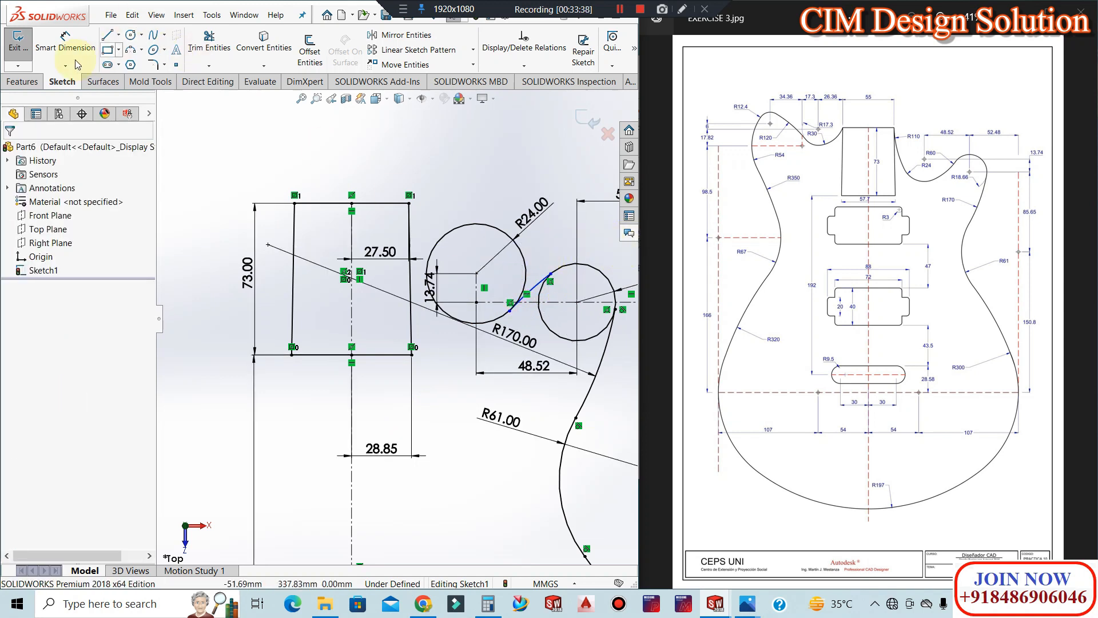
Dimension the radius of the arc between the R24 and R18.66 circles as 60 mm and move its label clear of the arc
click(68, 48)
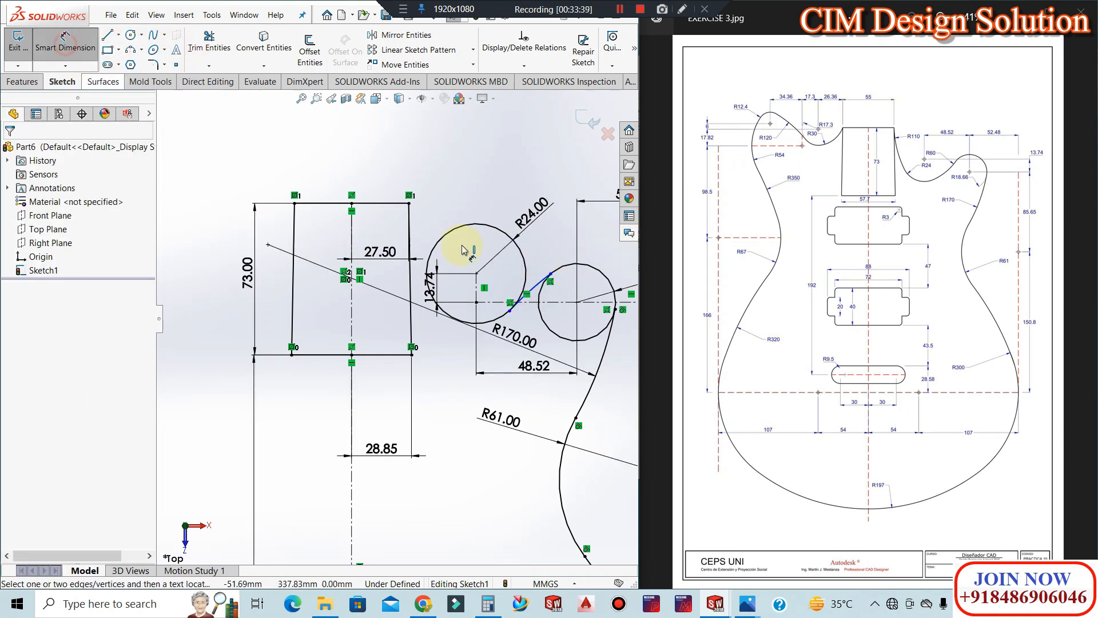
click(559, 319)
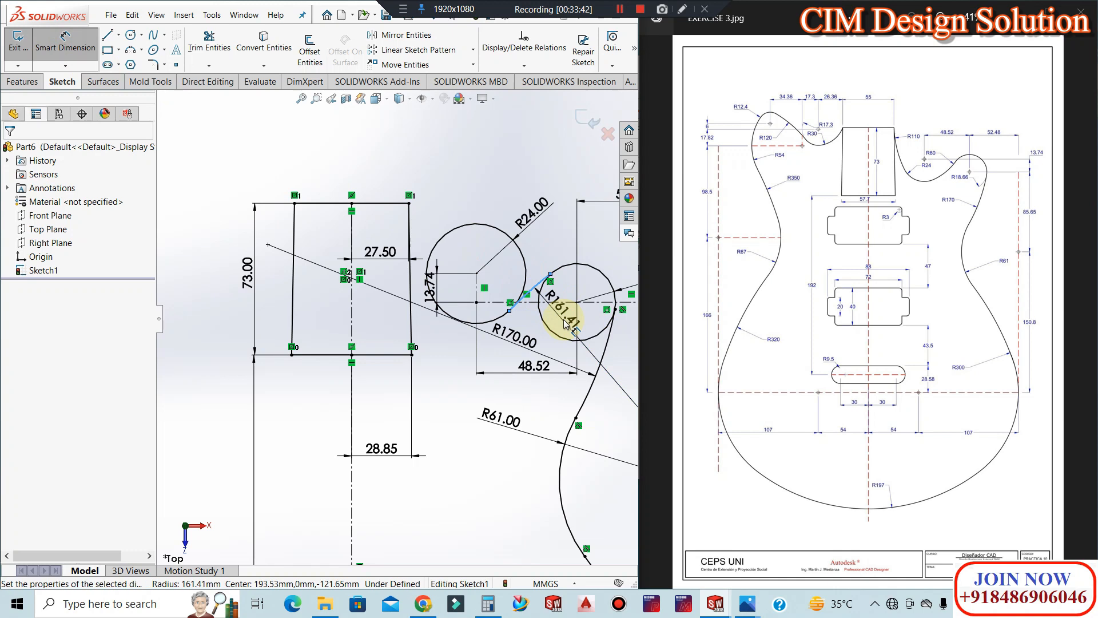
click(563, 321)
text(60)
key(Return)
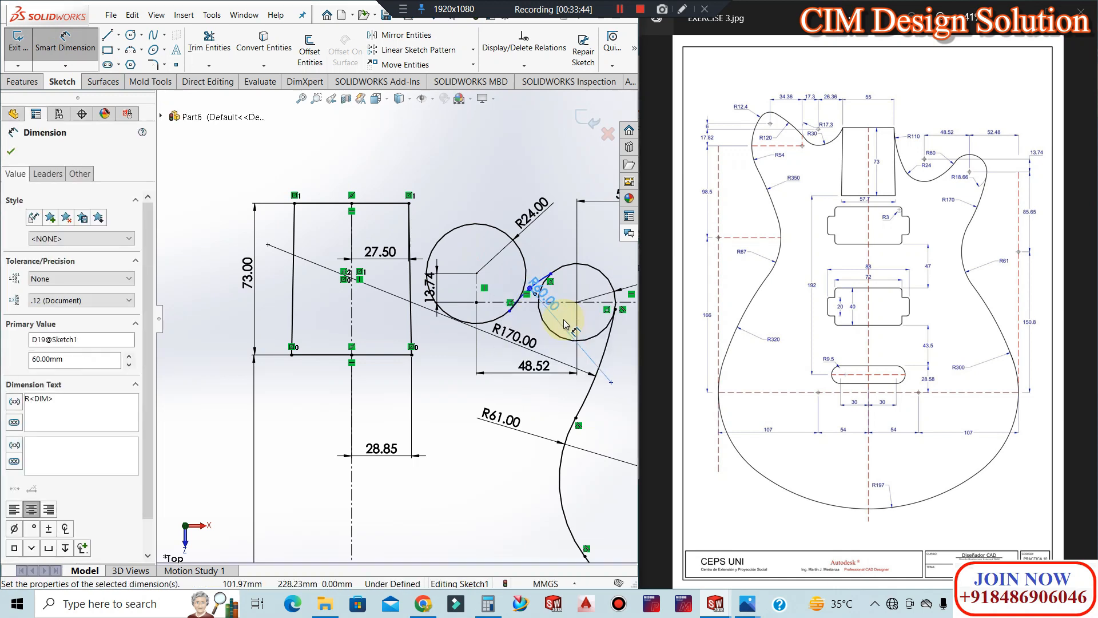
key(Escape)
drag(537, 297, 564, 328)
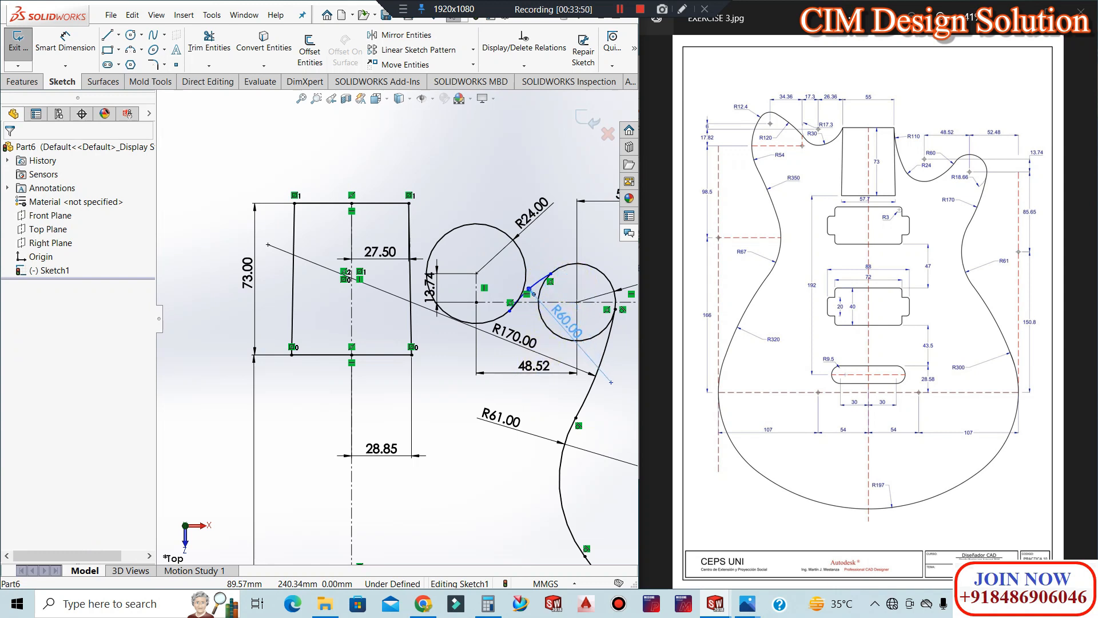
click(449, 385)
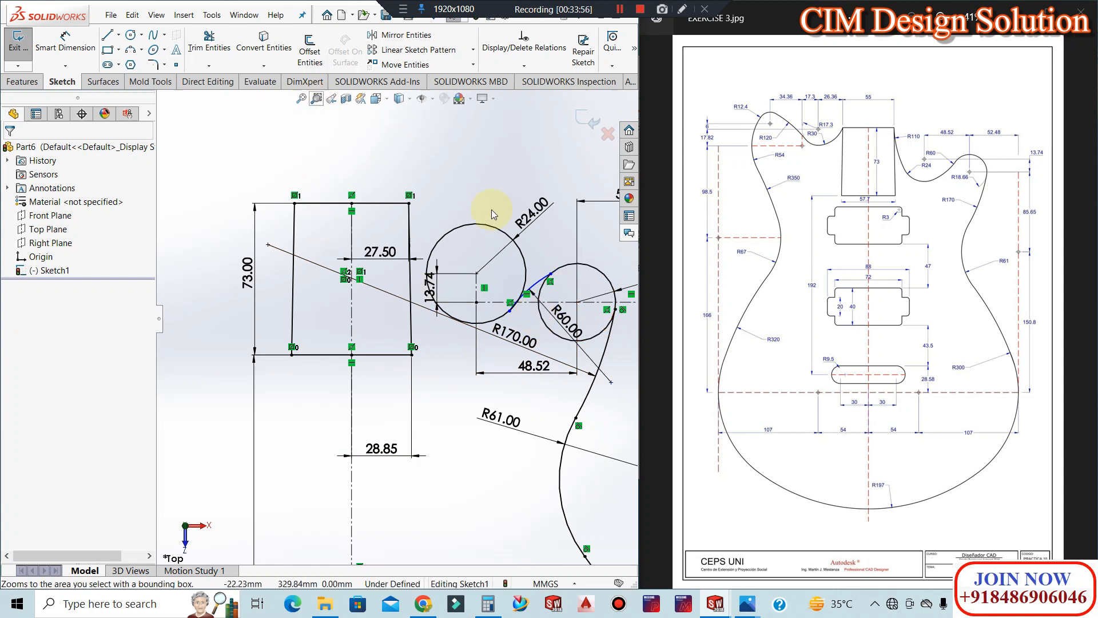
Make the R60 arc tangent to the R18.66 circle and to the R24 circle
click(541, 280)
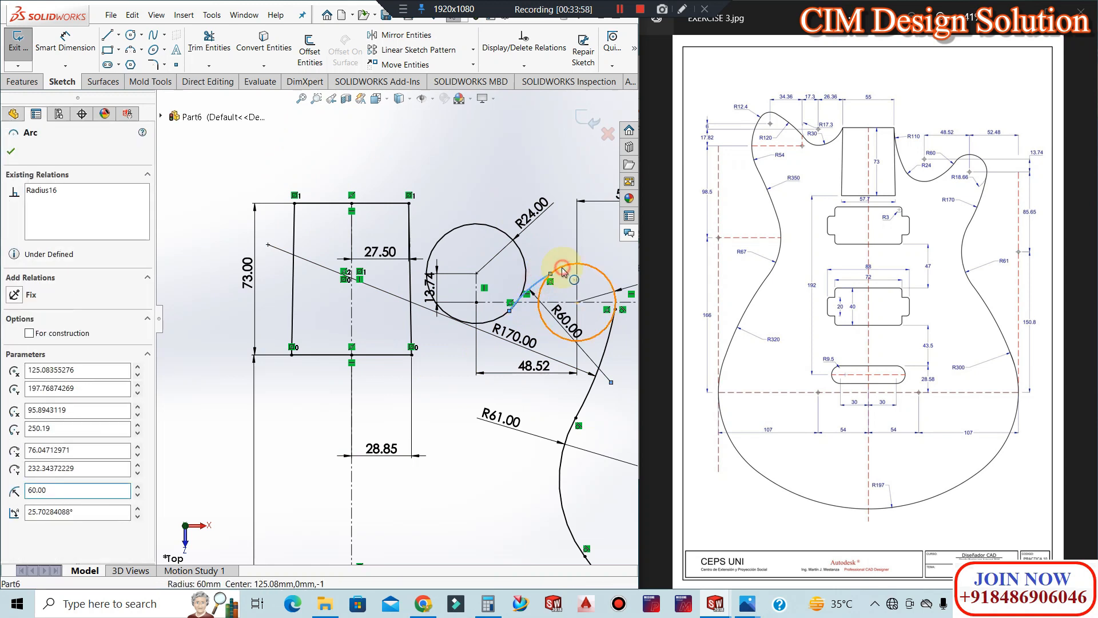
ctrl+click(562, 267)
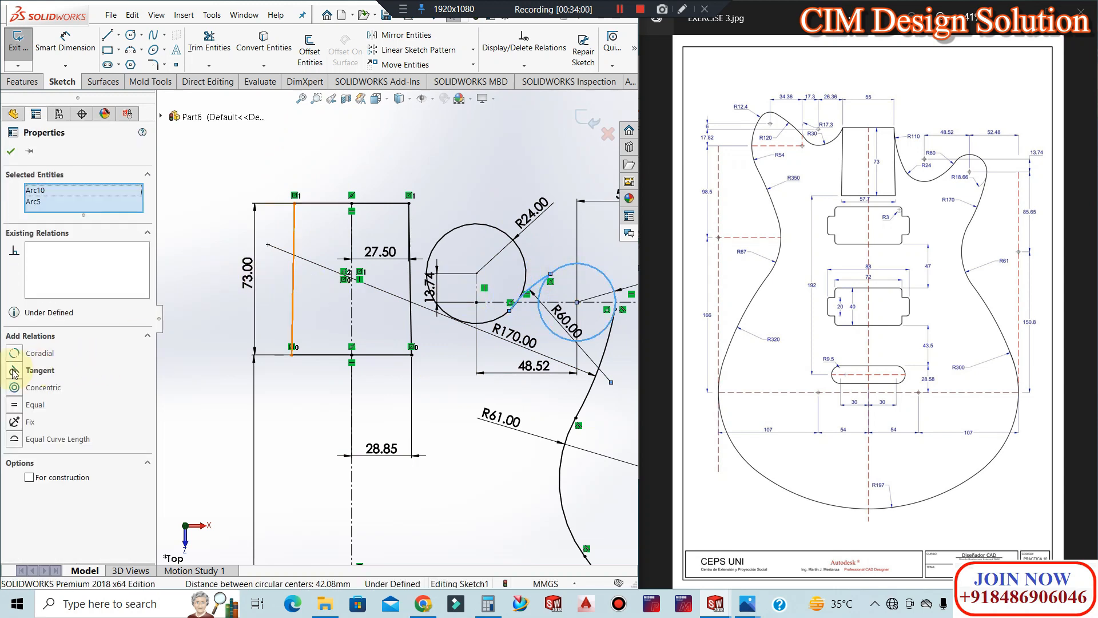
click(14, 371)
click(550, 247)
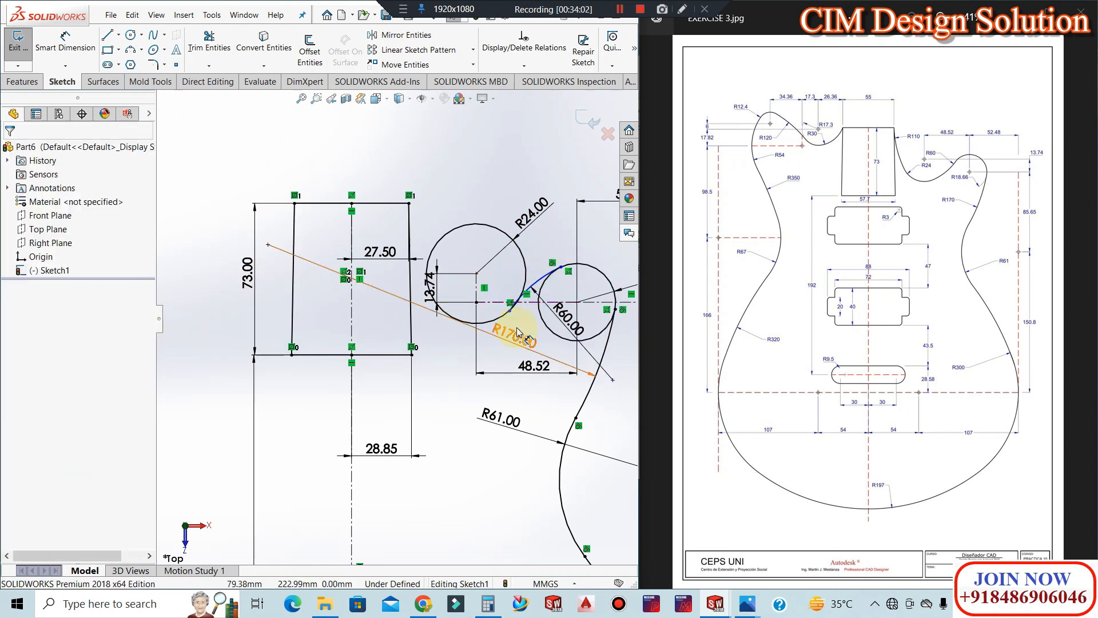
click(522, 298)
ctrl+click(538, 284)
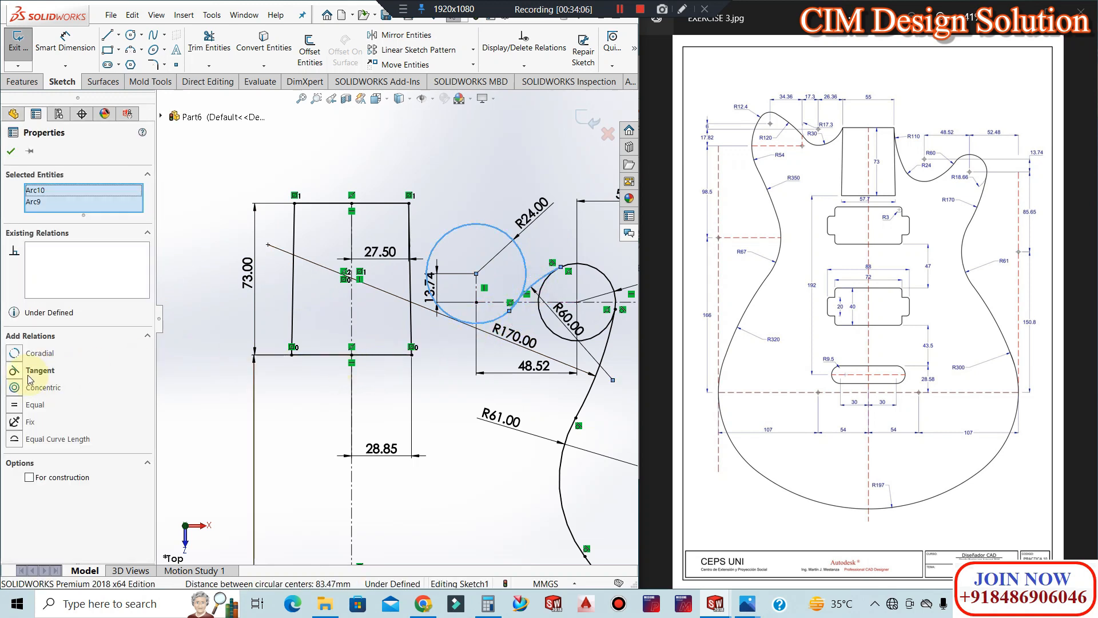
click(22, 375)
click(480, 147)
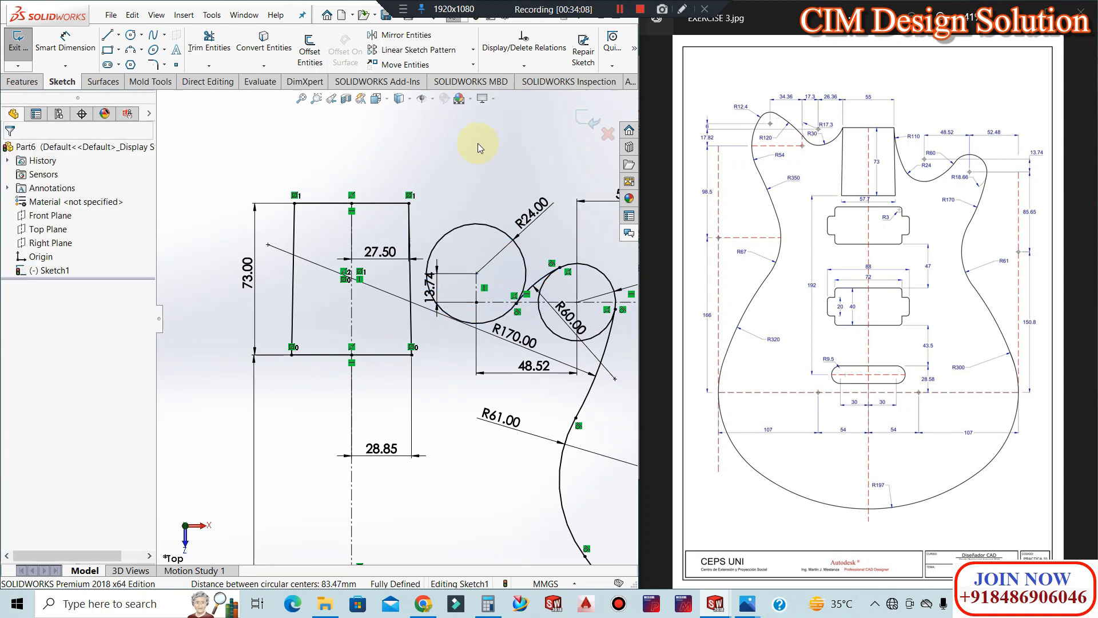
Trim the lower inner portion of the R18.66 circle between the R60 and R170 arcs
click(209, 41)
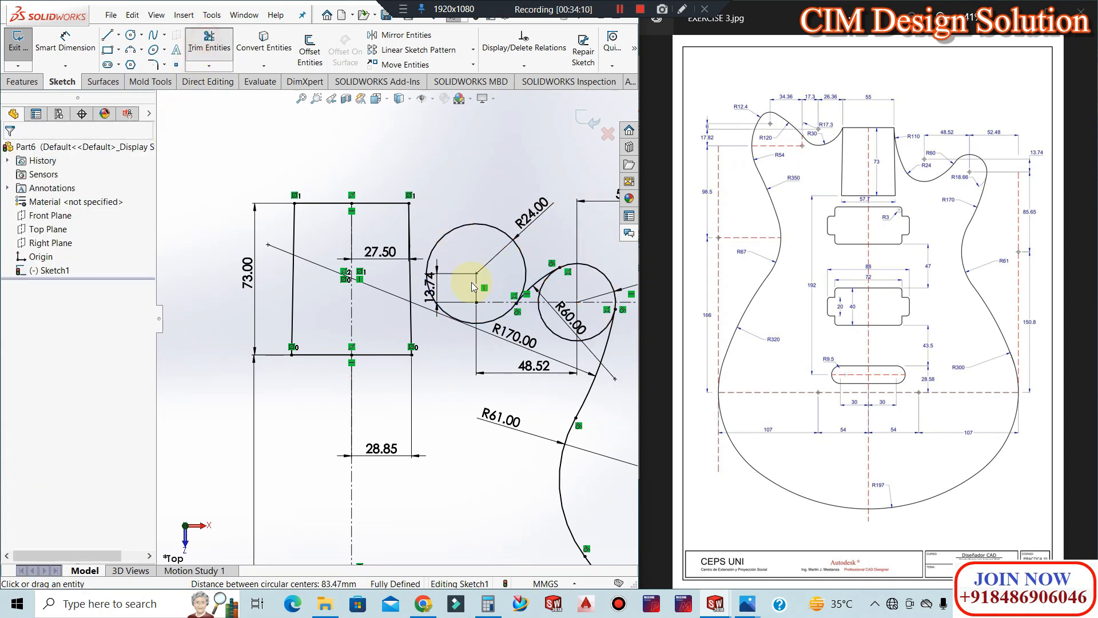
click(586, 338)
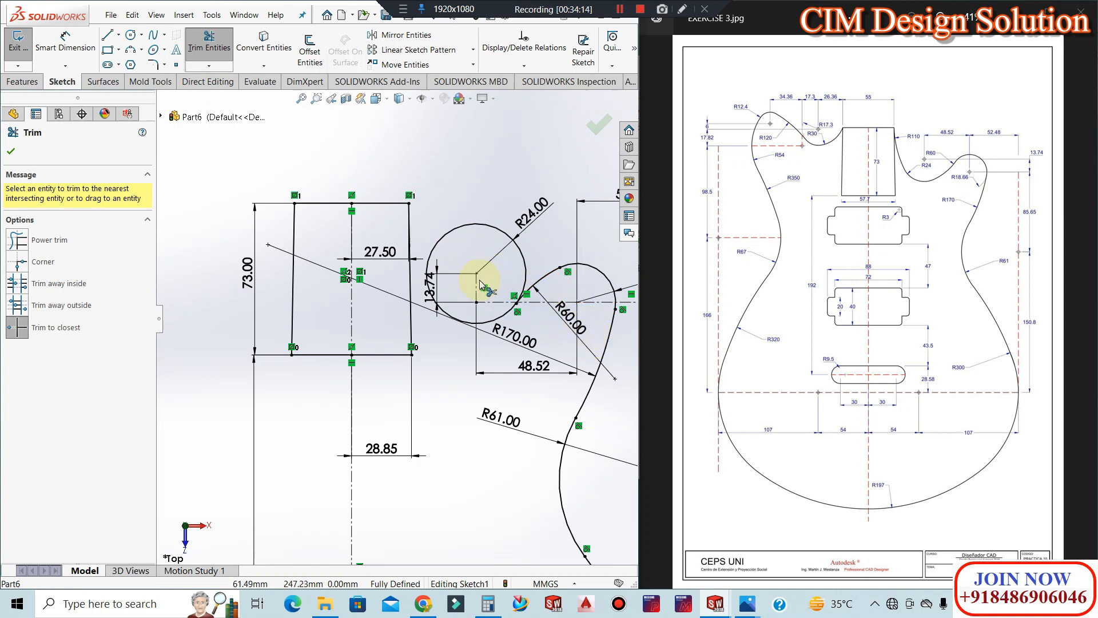
key(Escape)
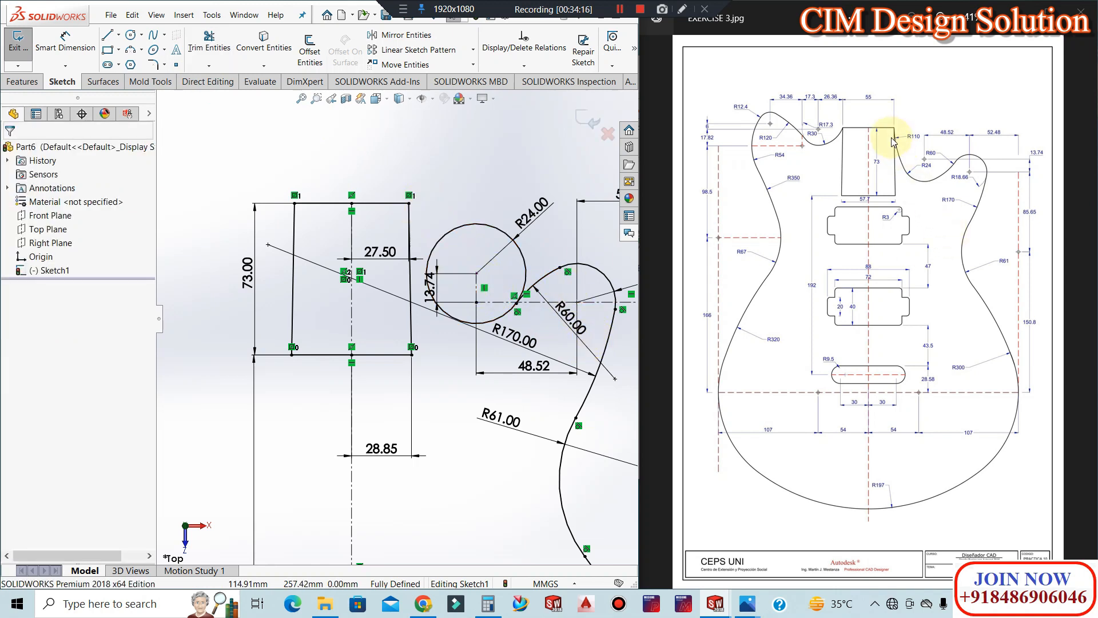
Draw a three-point arc of about 69 mm radius from the neck pocket's upper right corner to the R24 circle, and move the 13.74 dimension aside
click(137, 51)
click(166, 106)
click(408, 203)
click(443, 311)
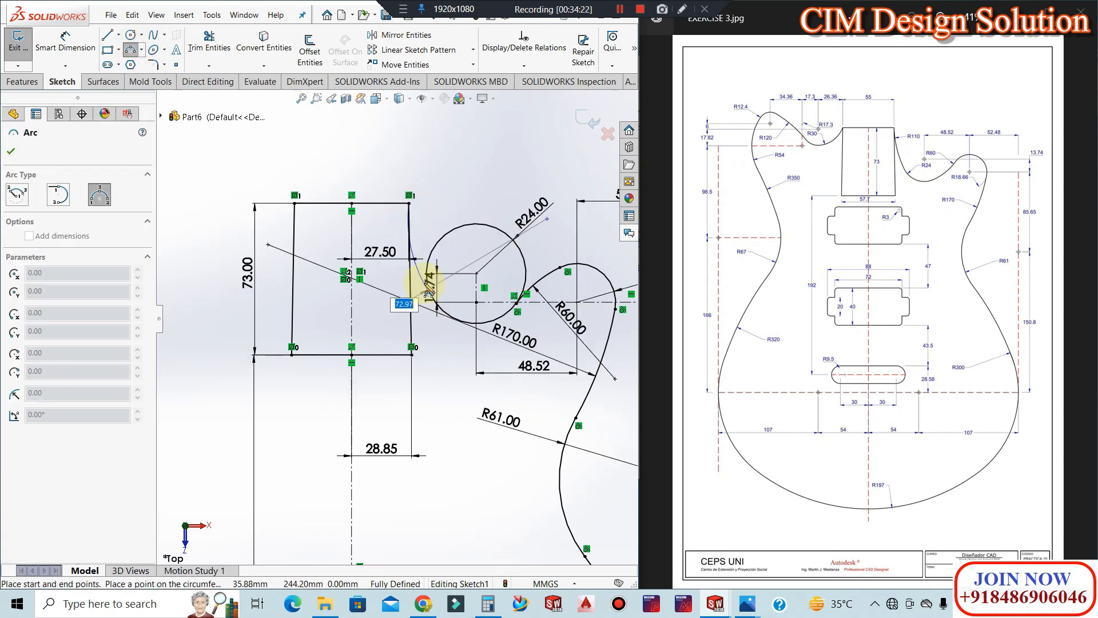
click(430, 275)
key(Escape)
drag(435, 287, 460, 286)
click(443, 218)
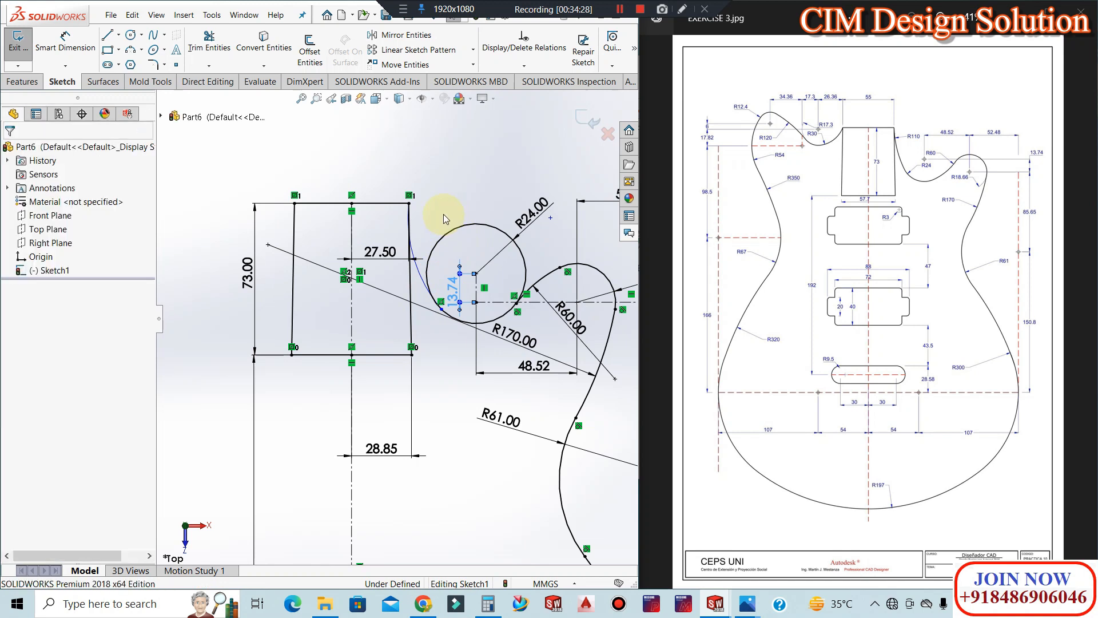
Make the arc from the neck pocket corner tangent to the R24 circle
click(430, 280)
ctrl+click(427, 262)
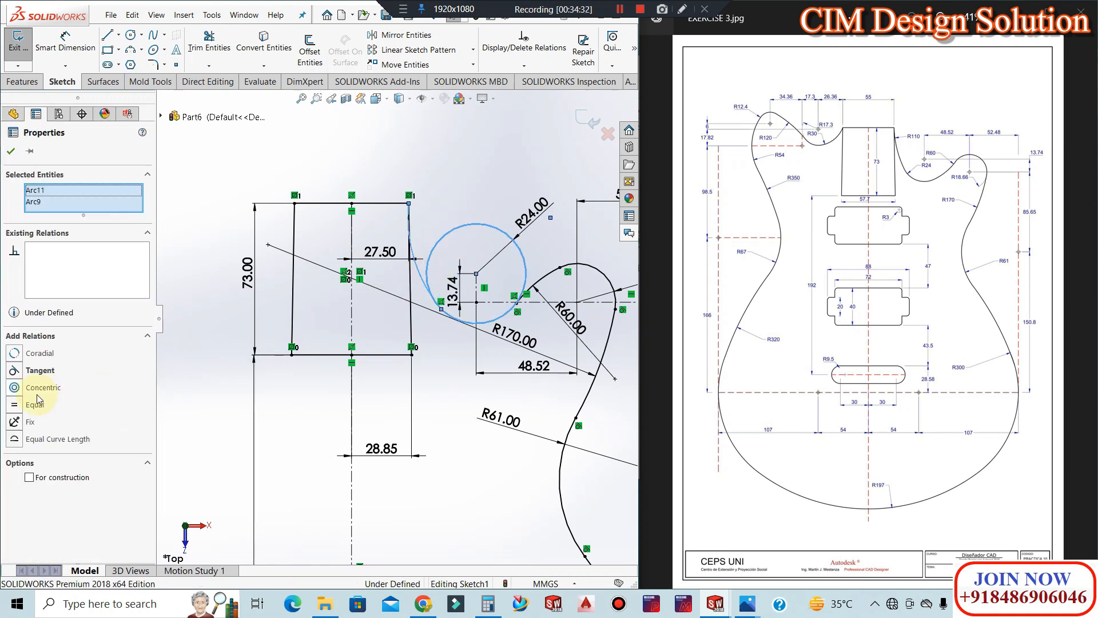
click(14, 371)
click(382, 288)
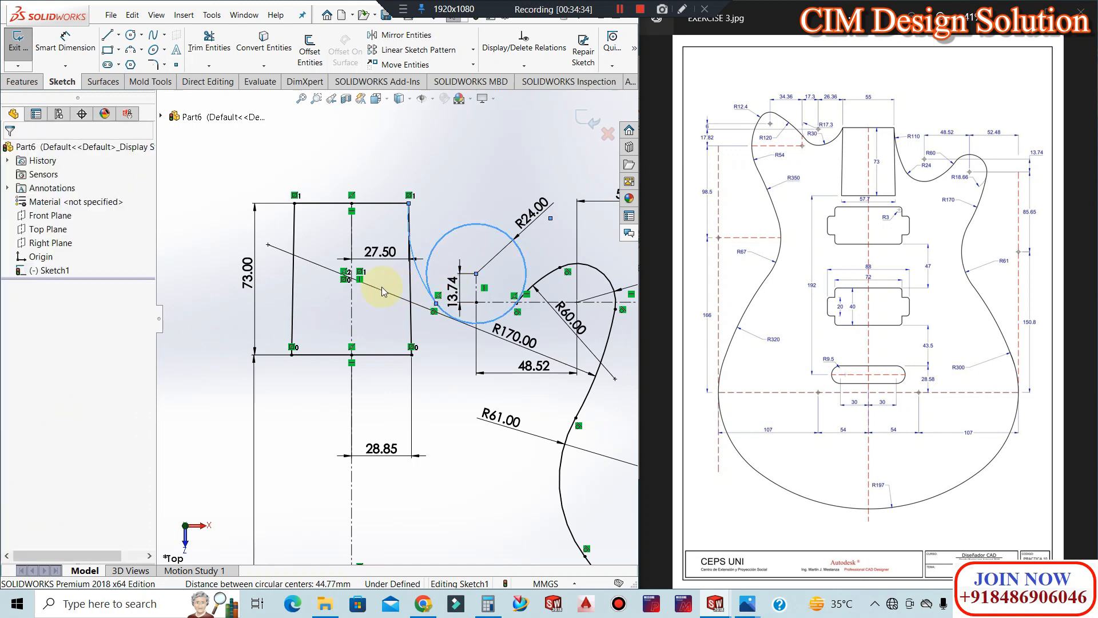
Dimension the arc from the neck pocket's upper right corner with a radius of 110 mm
click(65, 44)
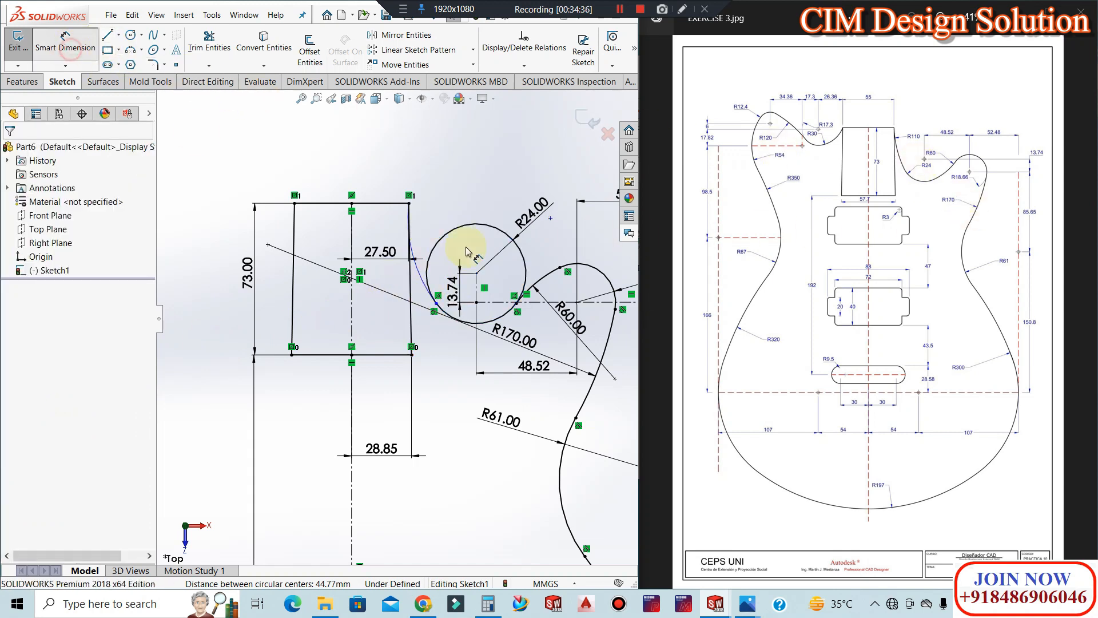
click(414, 254)
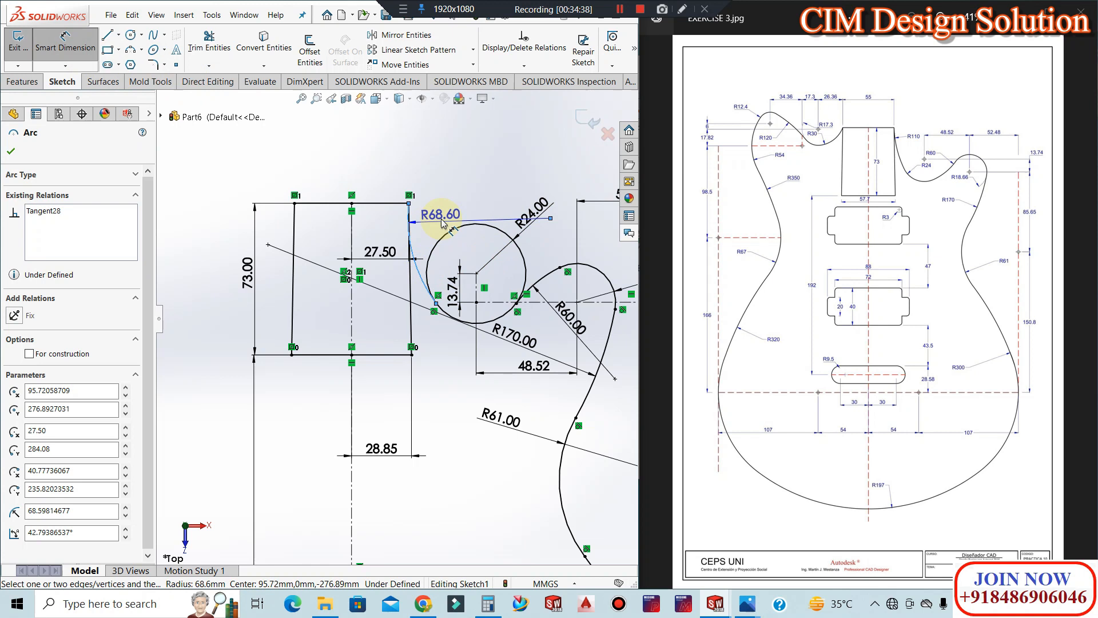
click(443, 223)
text(1)
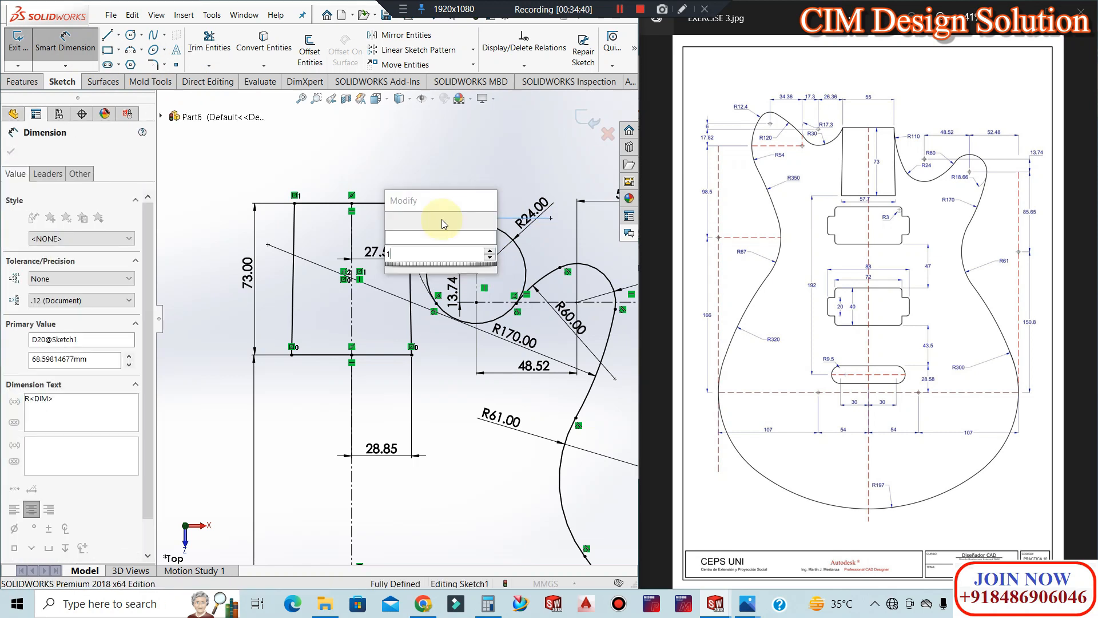
text(10)
key(Return)
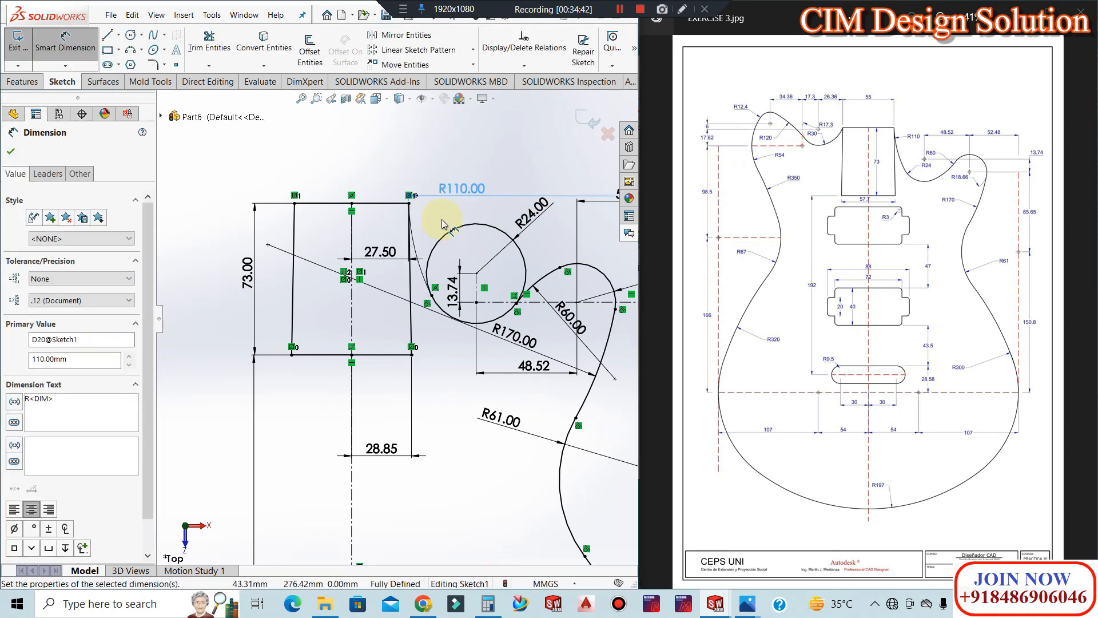
key(Escape)
key(Escape)
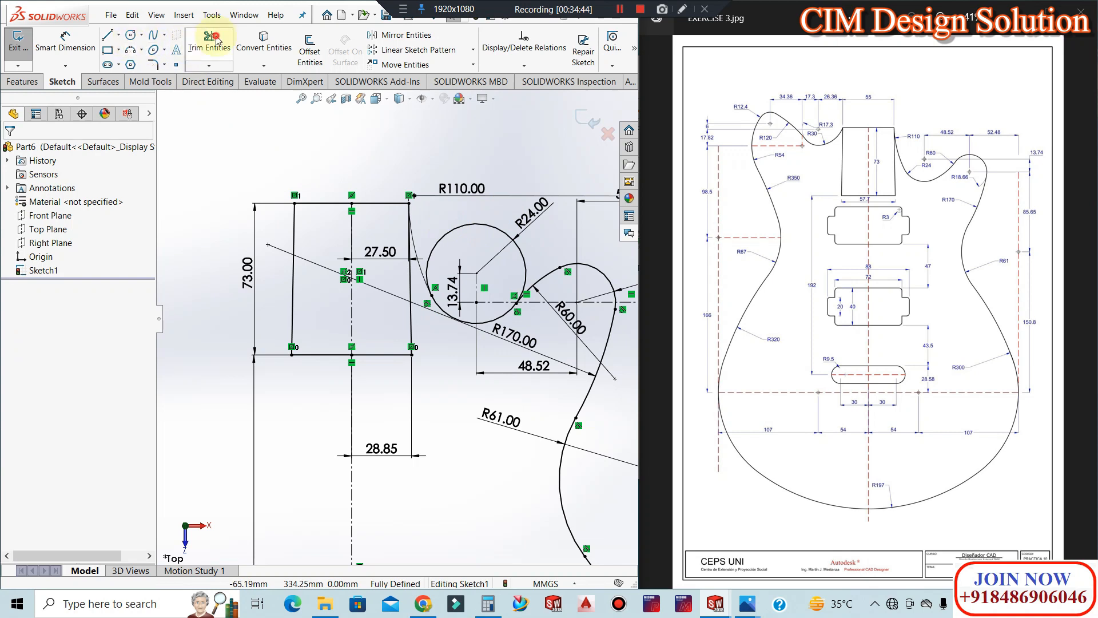
Trim the upper portion of the R24 circle between the R110 and R60 arcs
click(216, 40)
click(452, 235)
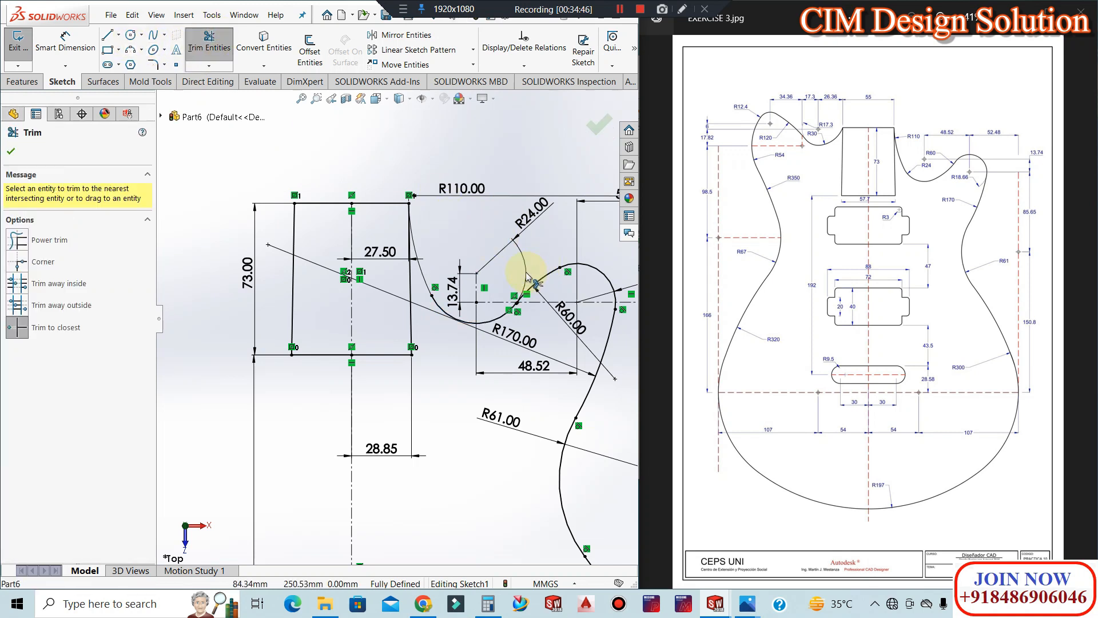
key(Escape)
drag(533, 218, 487, 323)
key(Escape)
scroll(491, 210, up, 5)
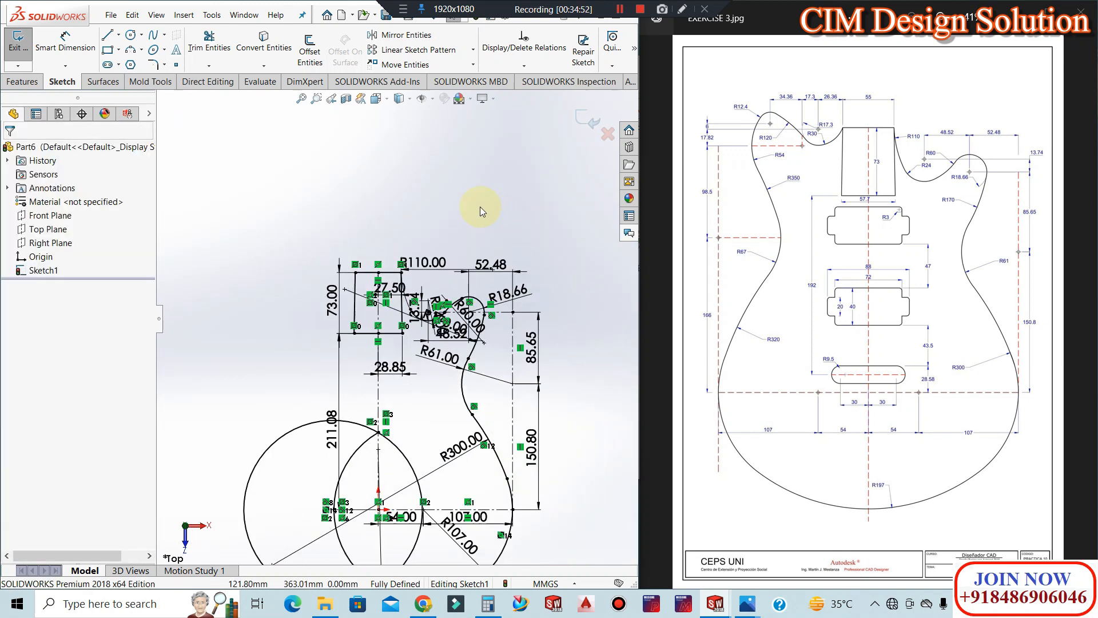
scroll(480, 207, up, 2)
scroll(353, 510, down, 2)
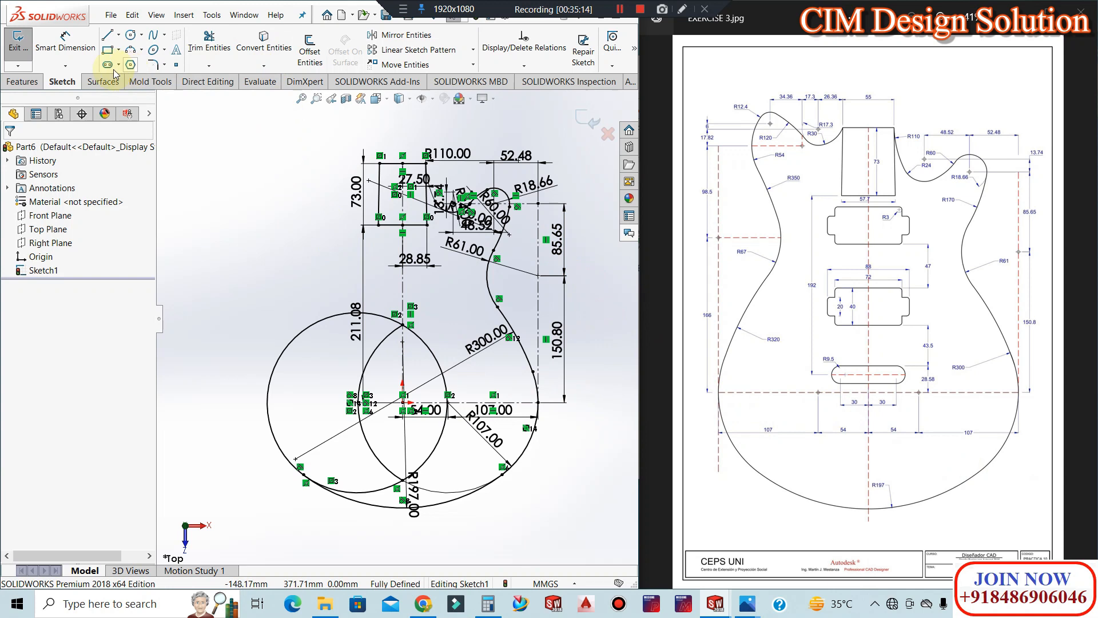
Mirror the two horizontal centerlines (54 mm and 107 mm) about the vertical centerline
click(404, 35)
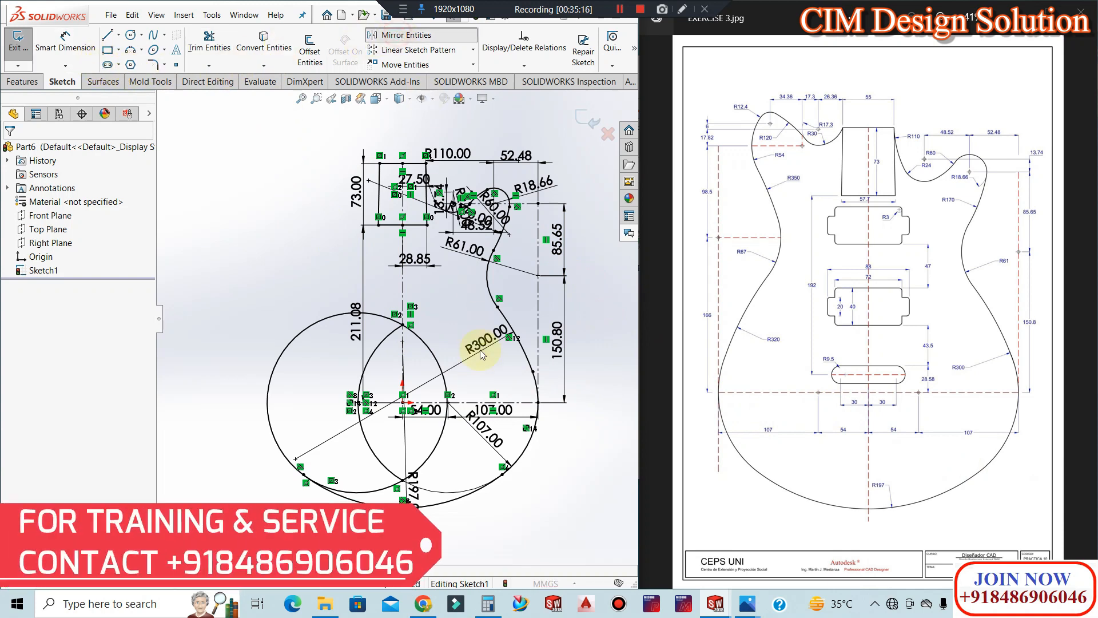
click(424, 403)
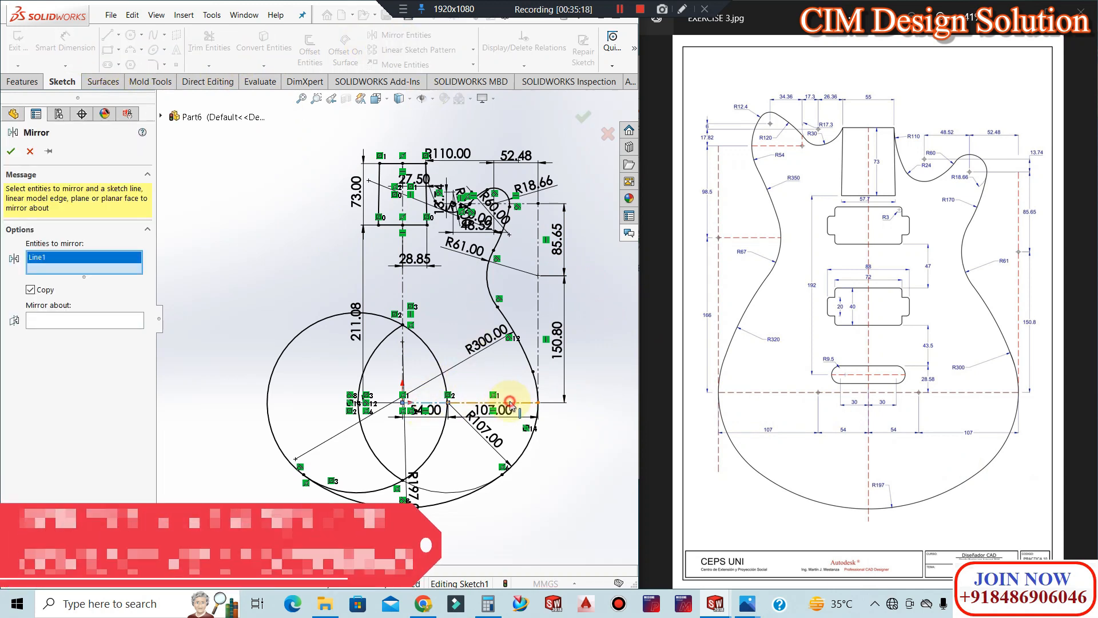
click(503, 403)
click(87, 331)
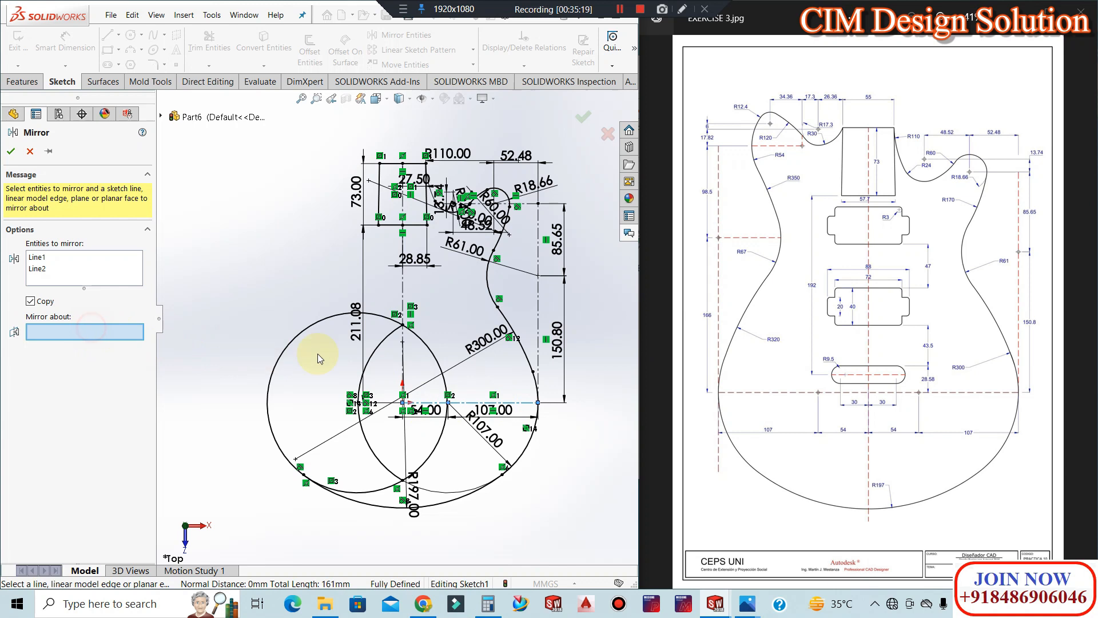
click(403, 279)
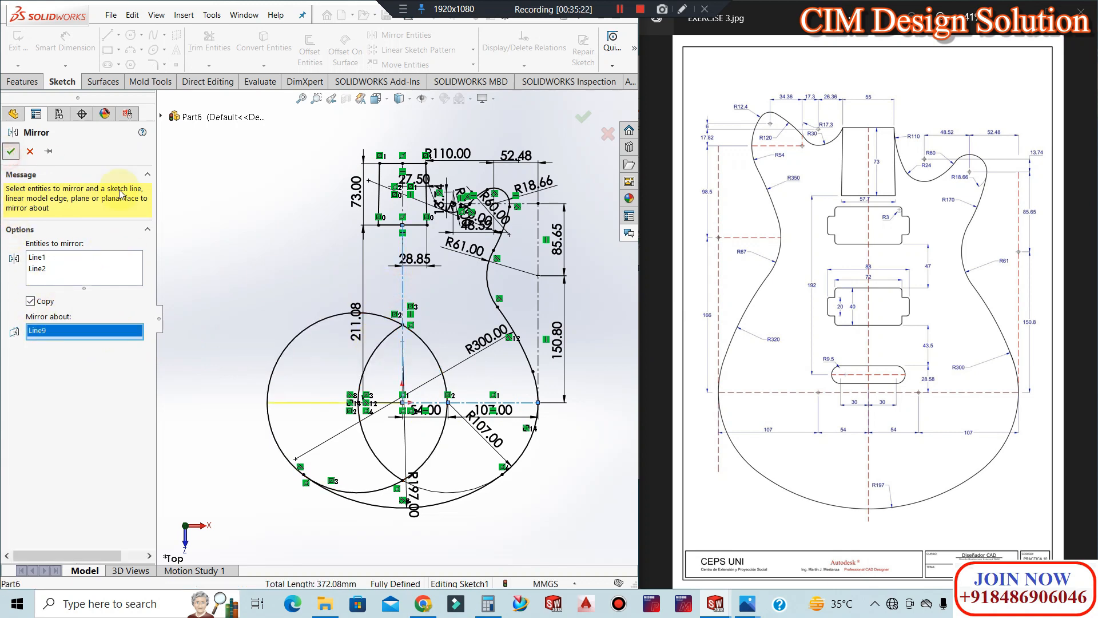
click(11, 151)
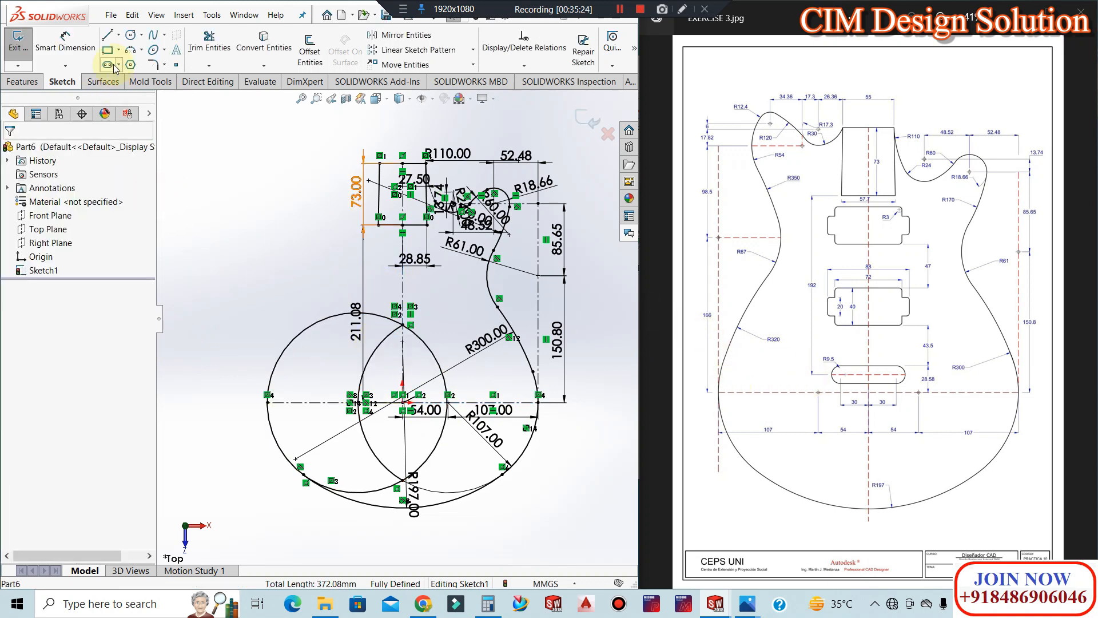
Draw a vertical centerline 166 mm upward from the outer end of the mirrored horizontal centerline
click(118, 35)
click(123, 57)
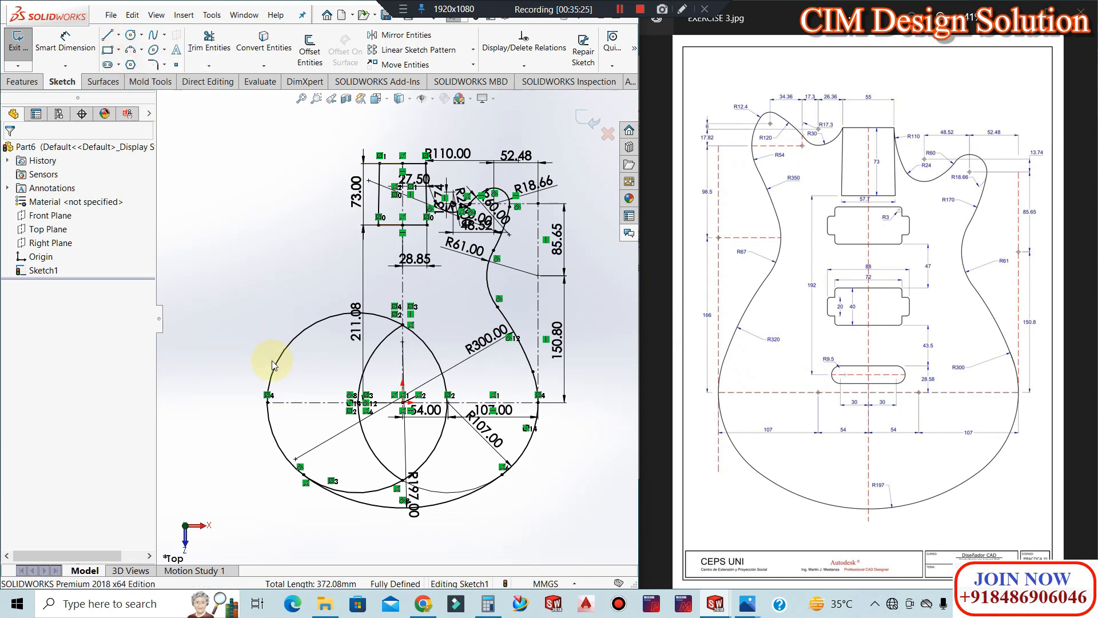
click(267, 402)
click(266, 283)
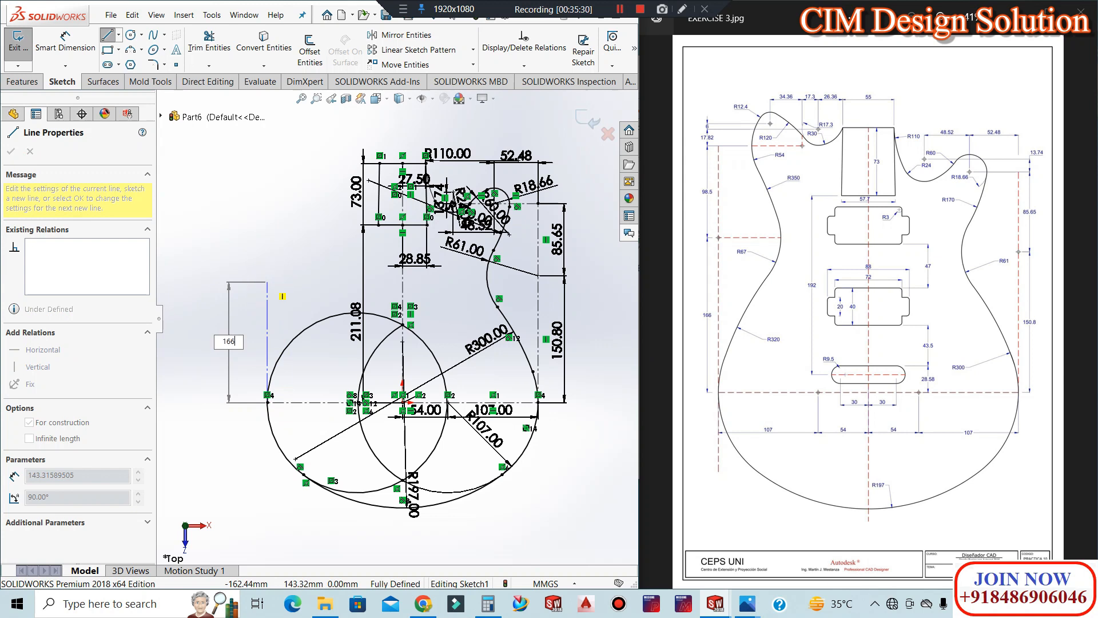
key(Return)
key(Escape)
key(Escape)
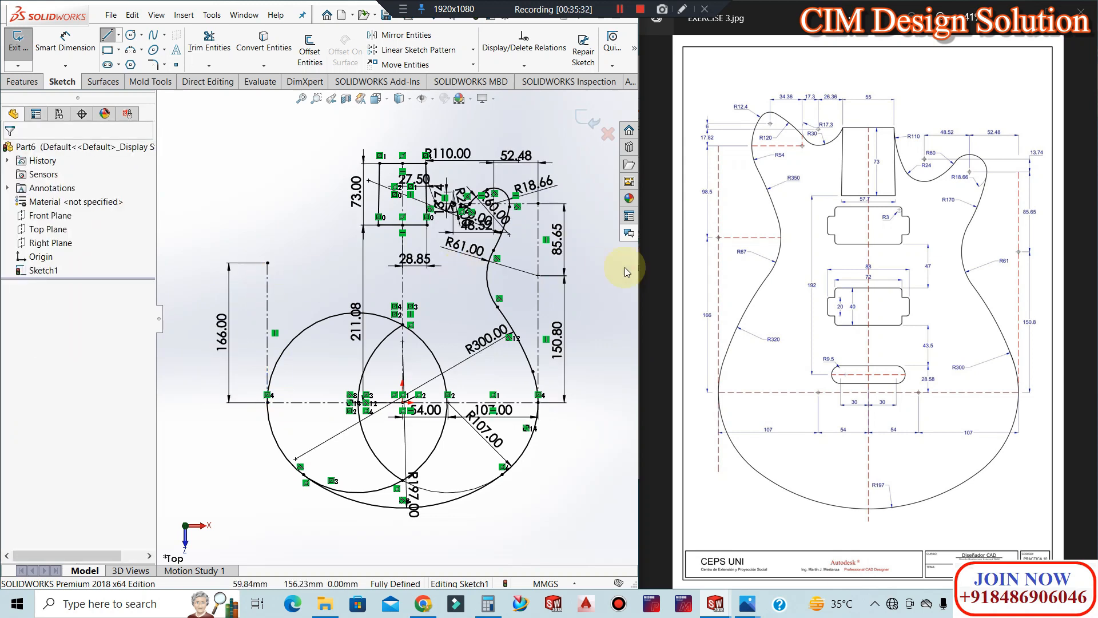
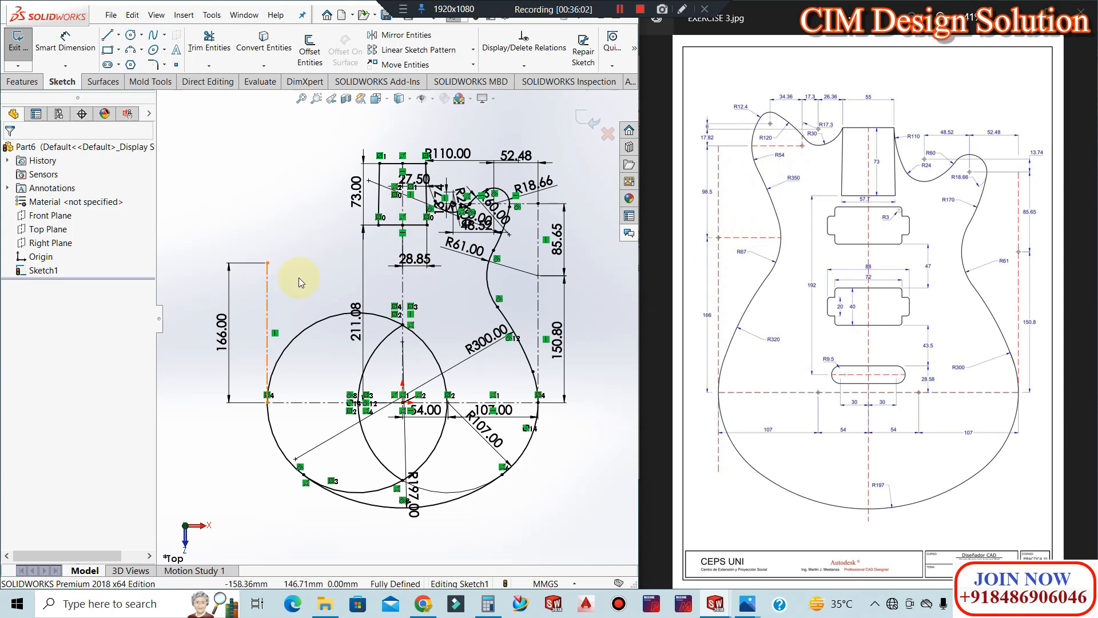
Extend the left side with a second vertical centerline 98.5 mm upward from the end of the 166 mm one
click(118, 34)
click(137, 54)
click(267, 263)
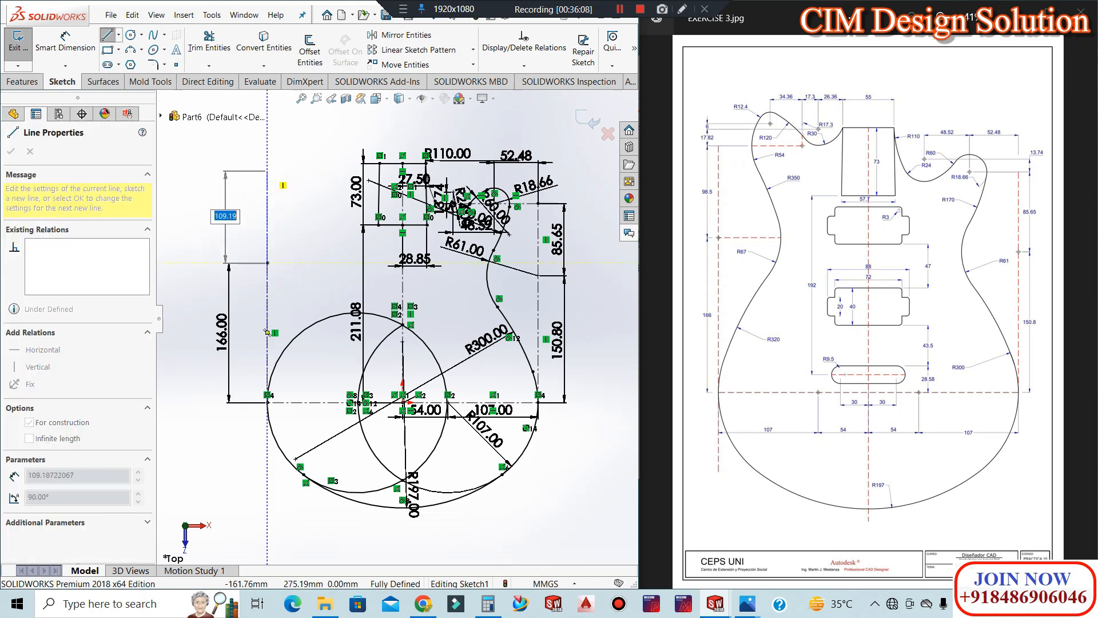
key(Return)
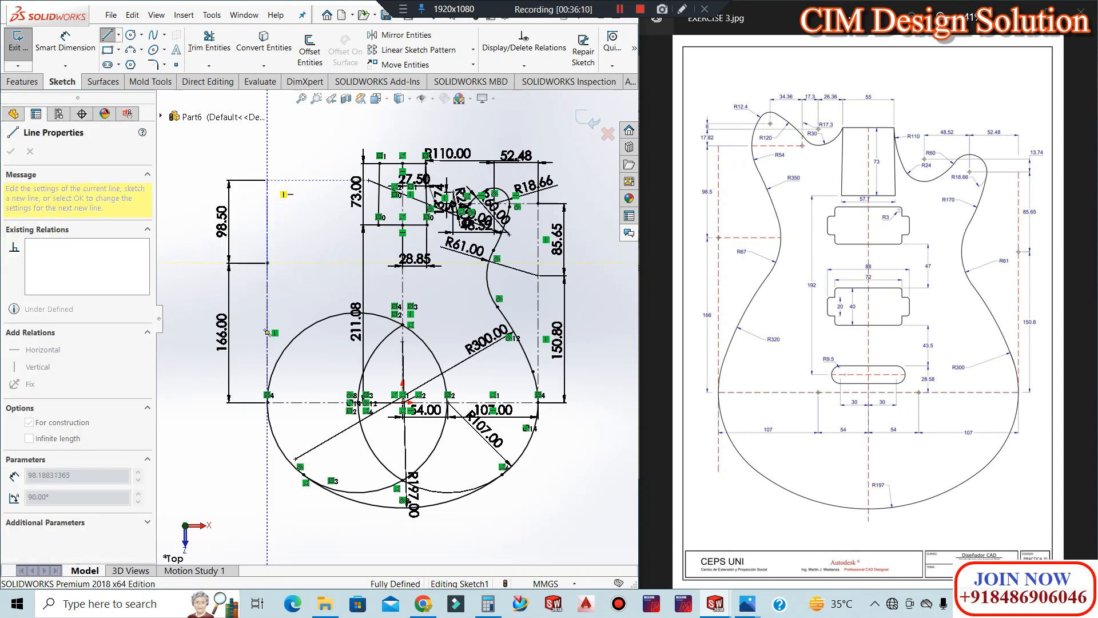
key(Escape)
key(Escape)
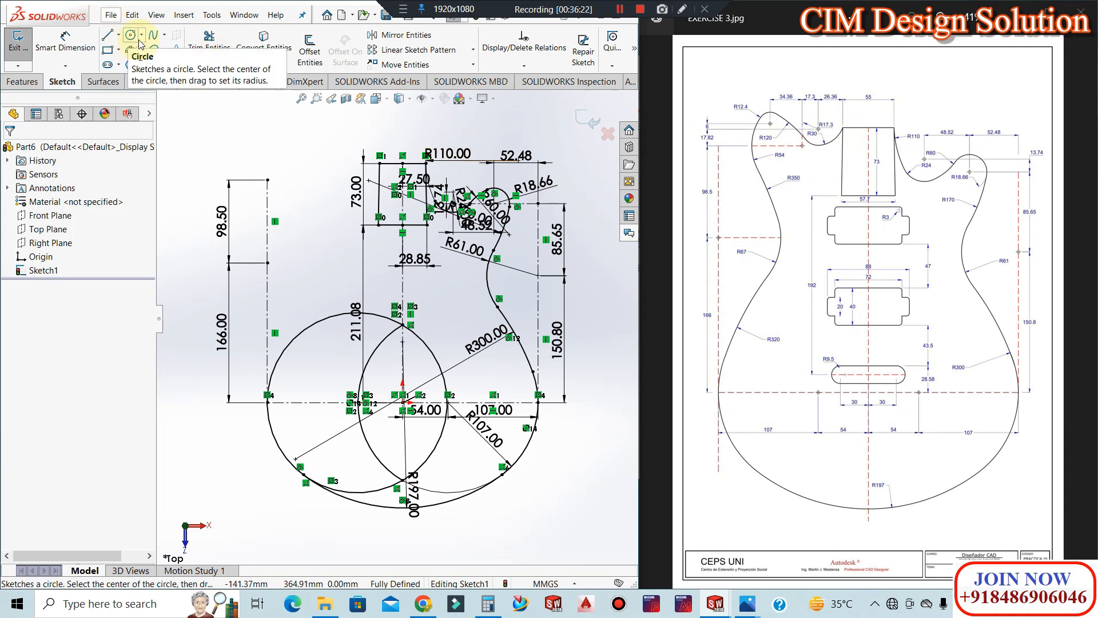
Place a sketch point level with the 98.5 mm centerline's upper end, about 83 mm left of the neck pocket's upper left corner
click(176, 64)
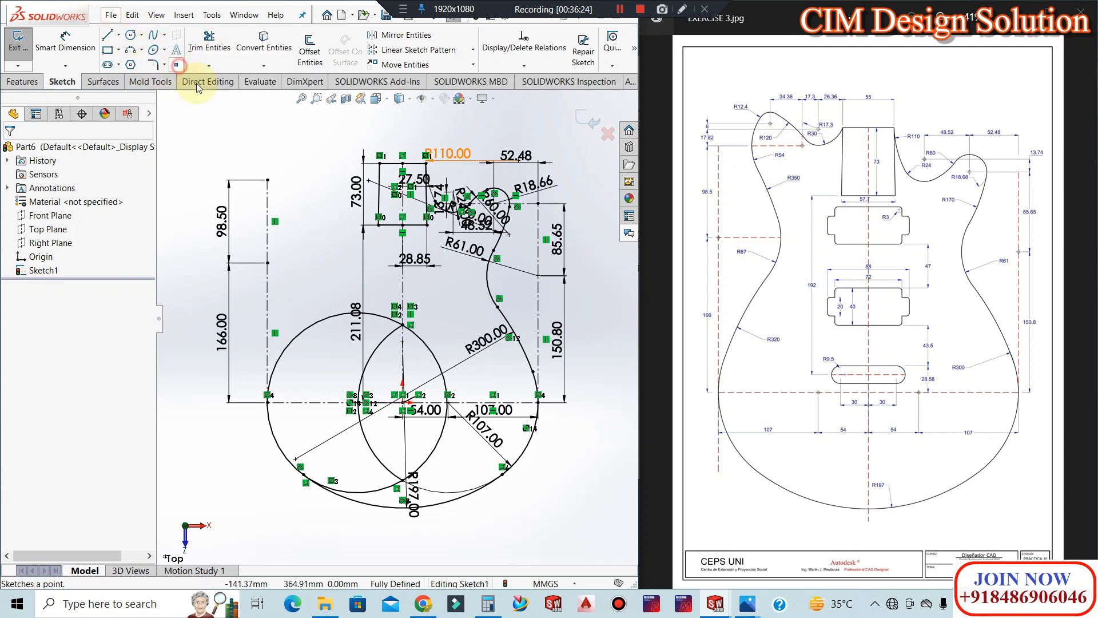
click(309, 180)
key(Escape)
Dimension the horizontal distance from the sketch point to the neck pocket's upper left corner as 26.36+17.3 mm
click(93, 57)
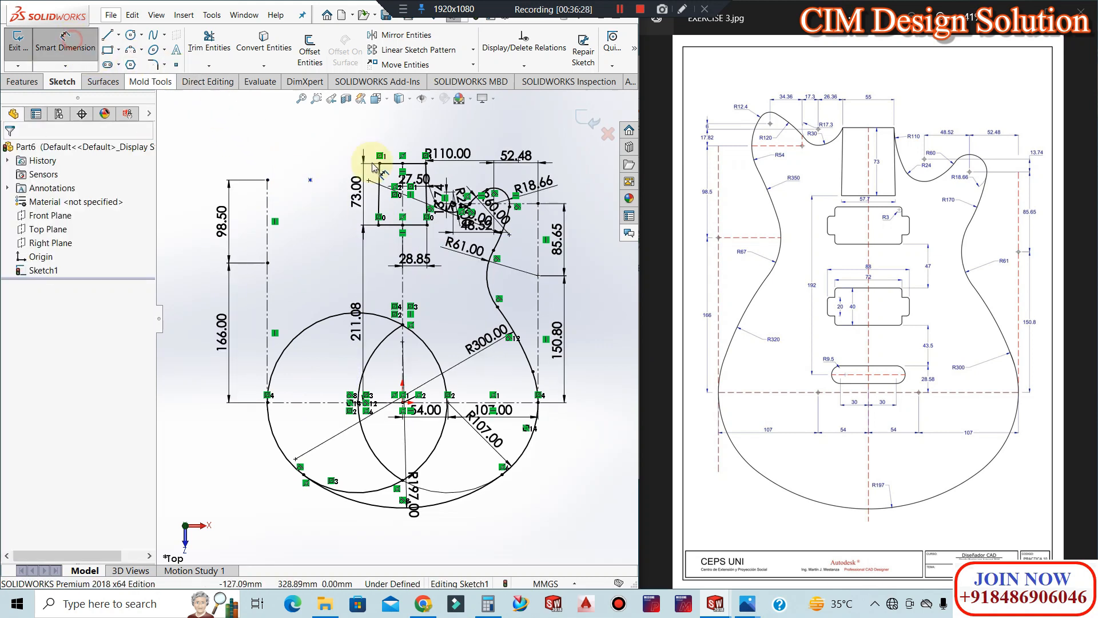
click(310, 180)
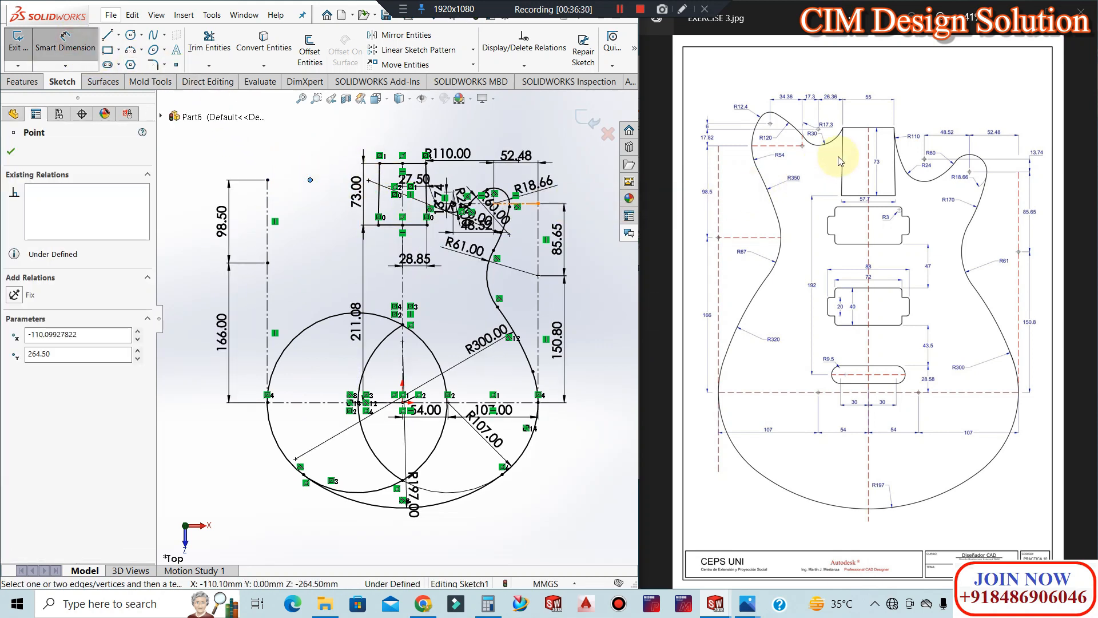
click(379, 166)
click(353, 119)
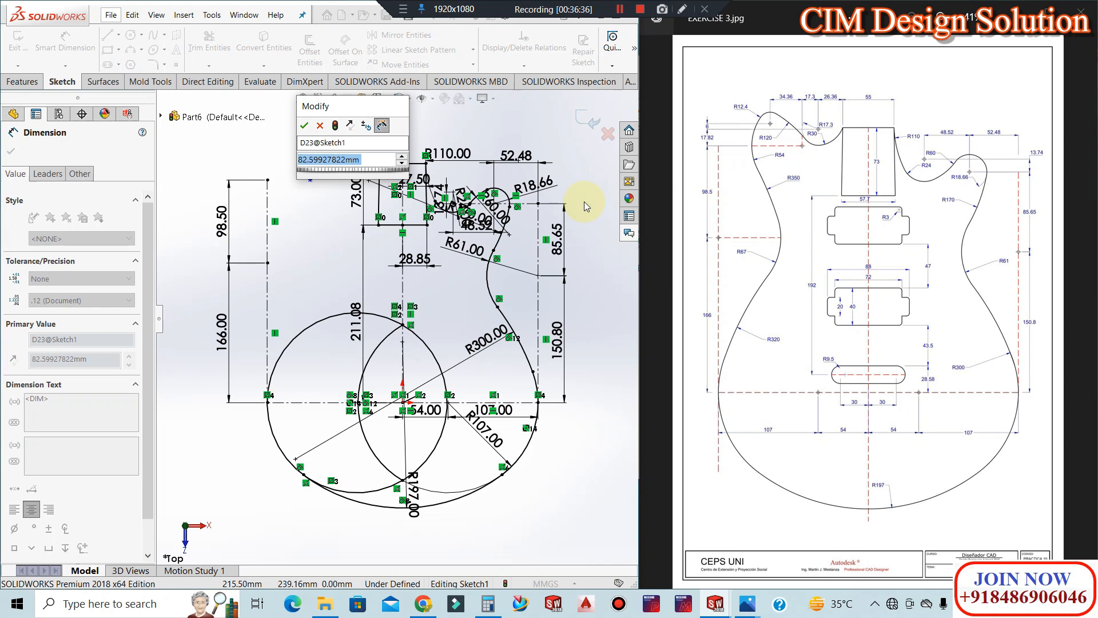
text(26.)
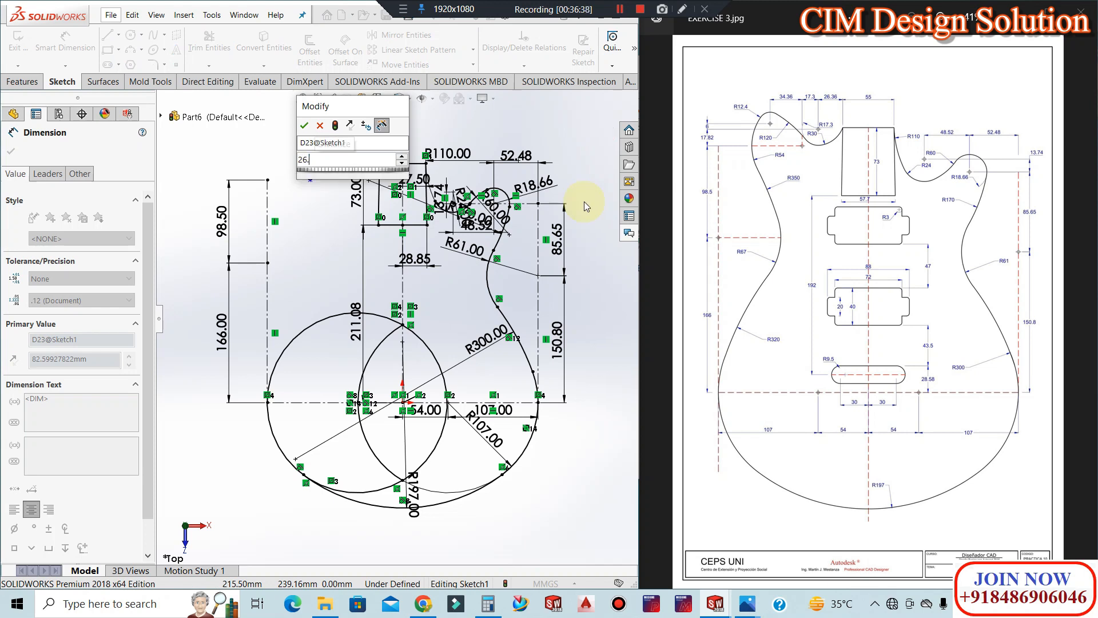
text(36)
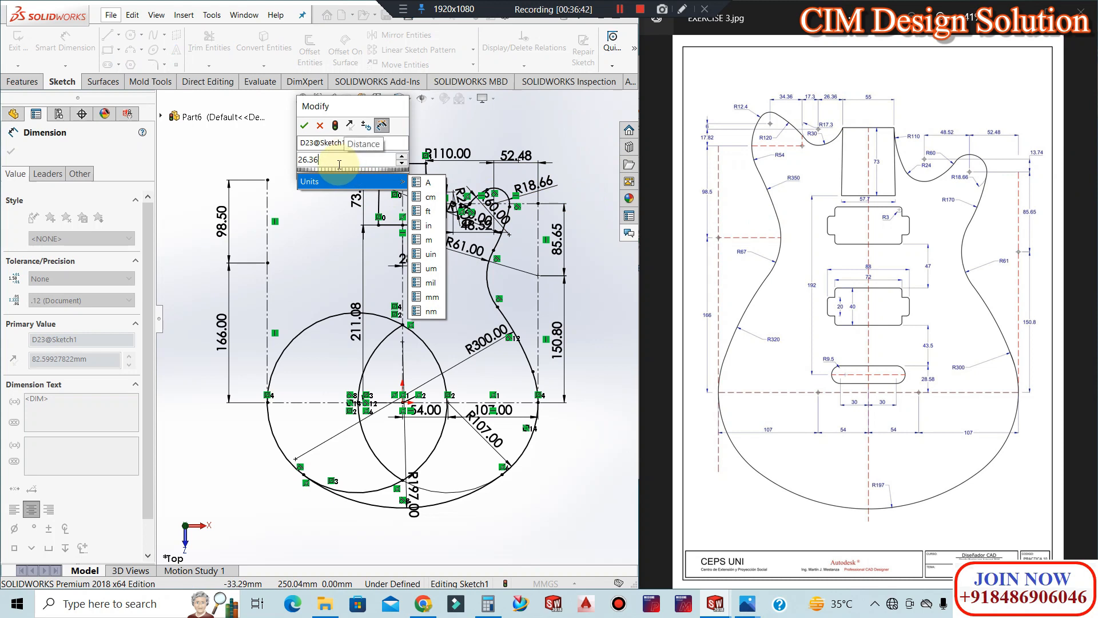
text(+17.3)
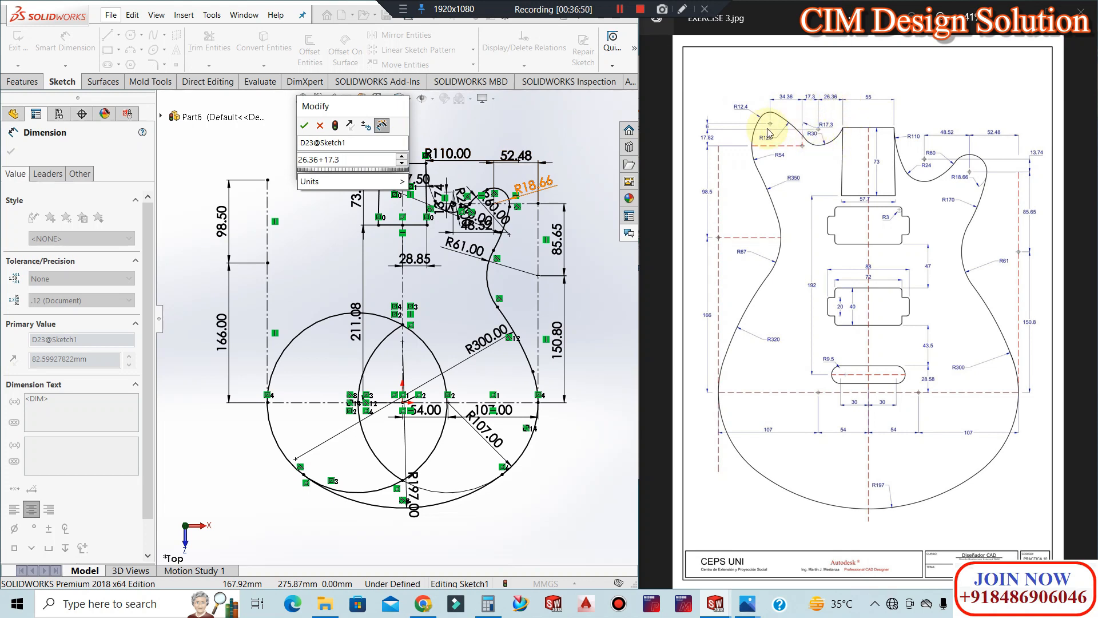
click(304, 125)
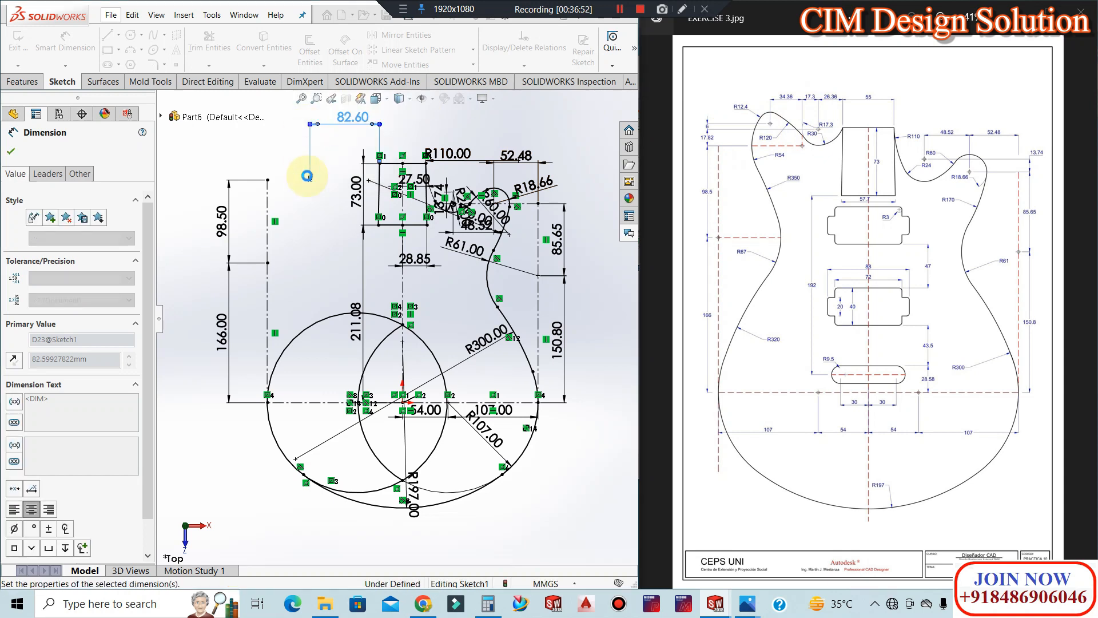
key(Escape)
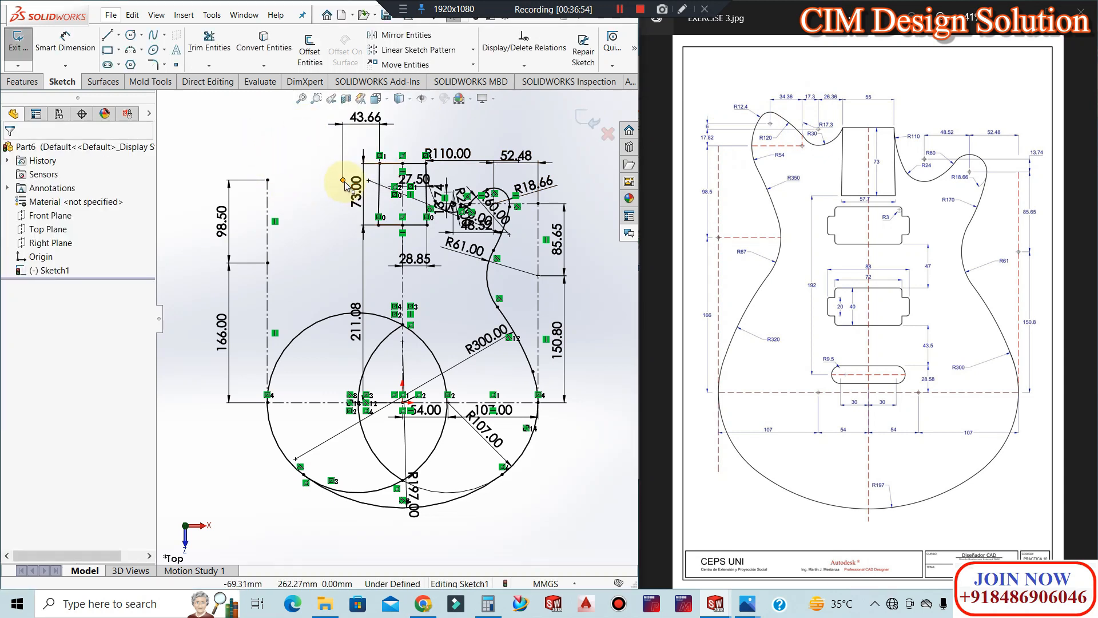
Make the sketch point horizontal with the upper end of the 98.5 mm centerline
click(343, 179)
ctrl+click(267, 180)
click(40, 353)
click(210, 146)
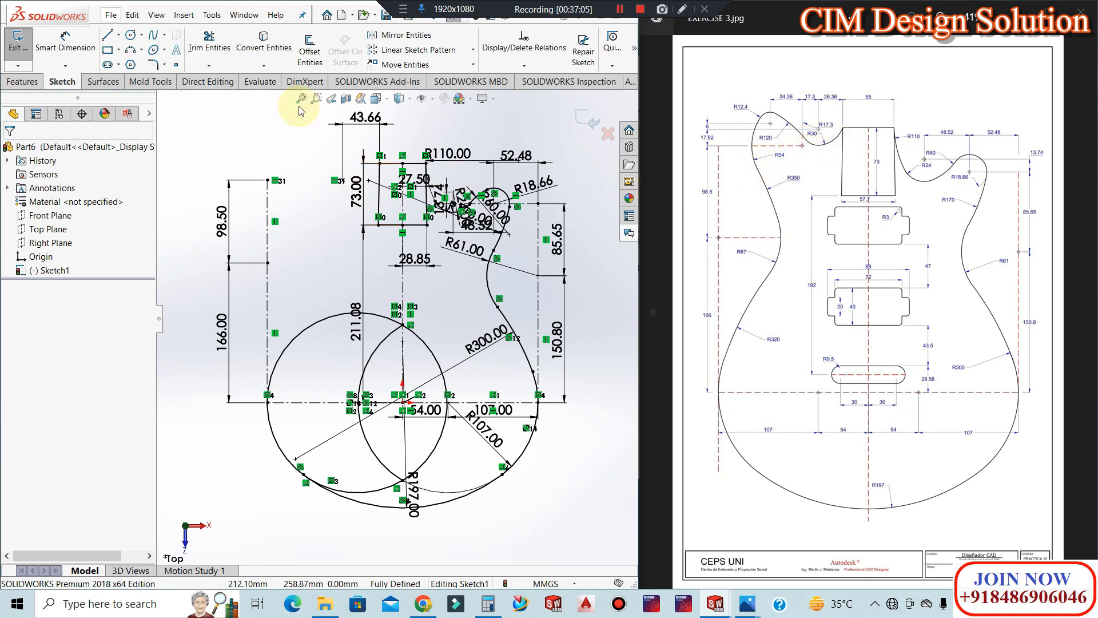
Draw a circle of radius 54 mm centred on the sketch point left of the neck pocket
click(130, 35)
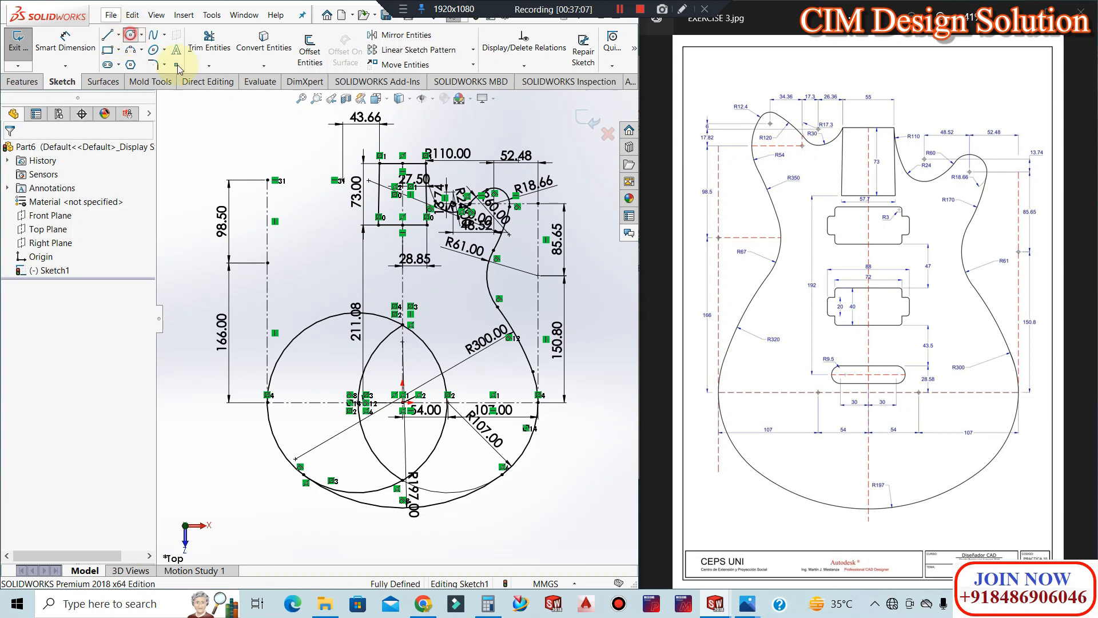
click(340, 180)
text(54)
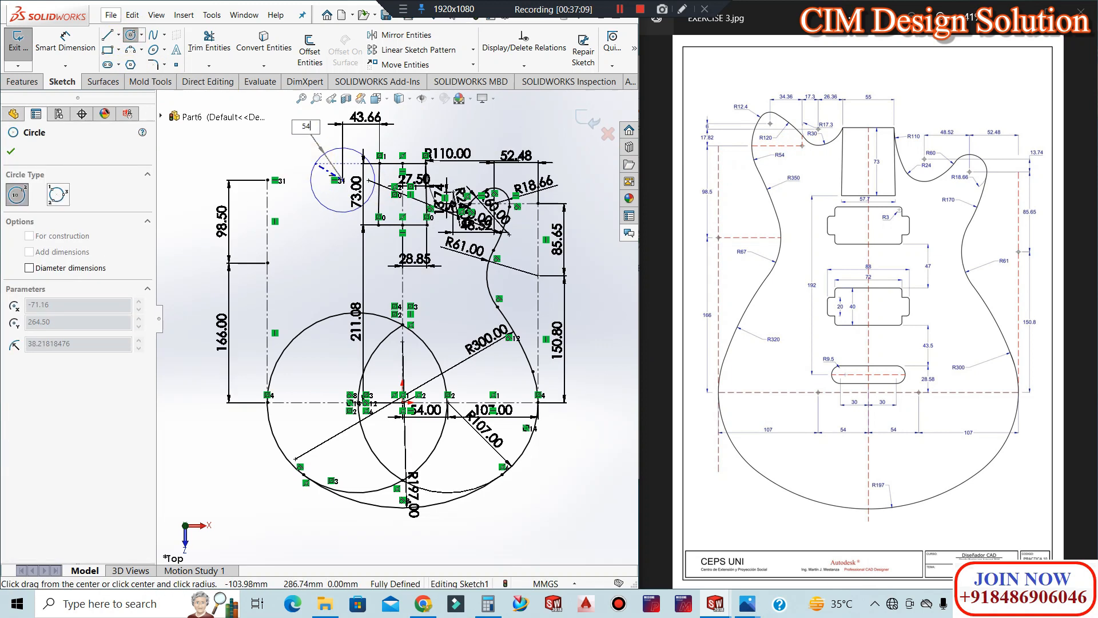
key(Return)
key(Escape)
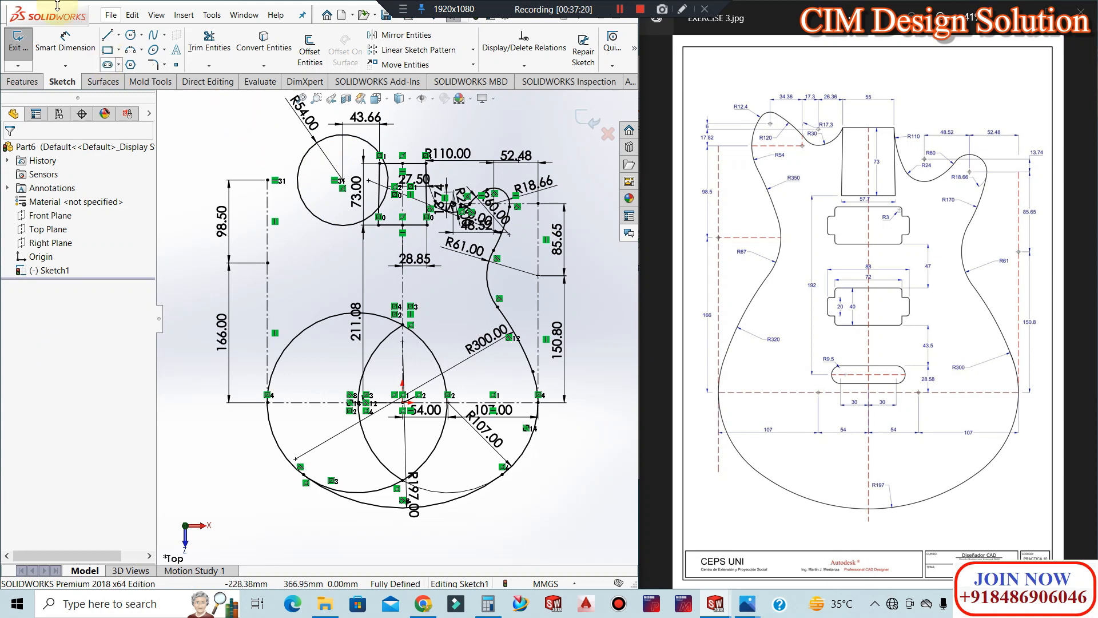
Draw a vertical centerline 17.82 mm long upward from the upper end of the 98.5 mm centerline
click(118, 35)
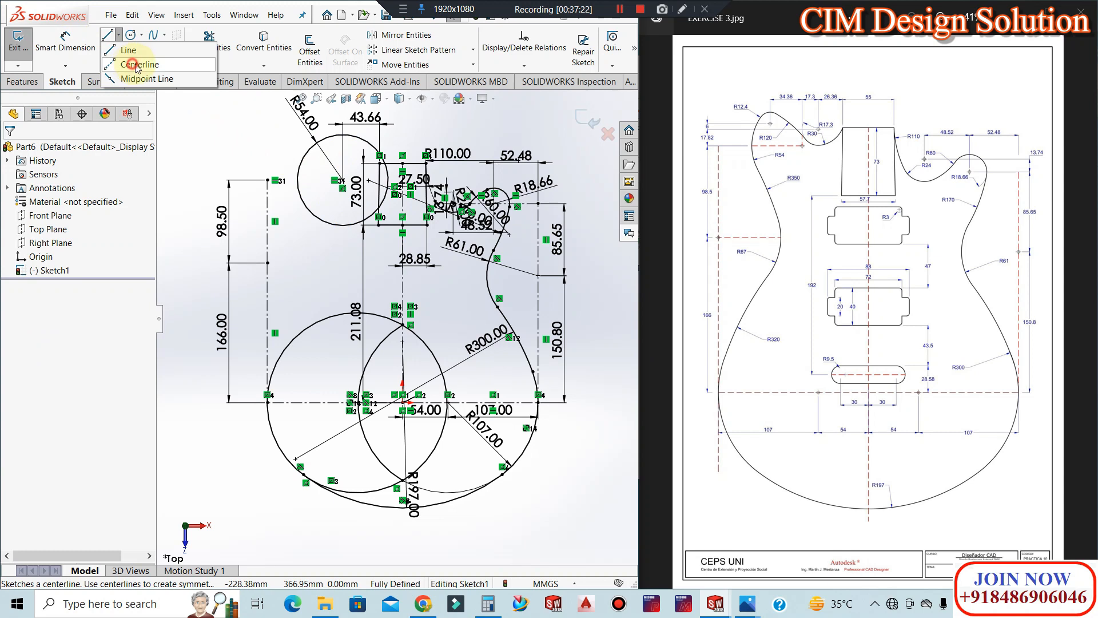
click(137, 64)
click(267, 180)
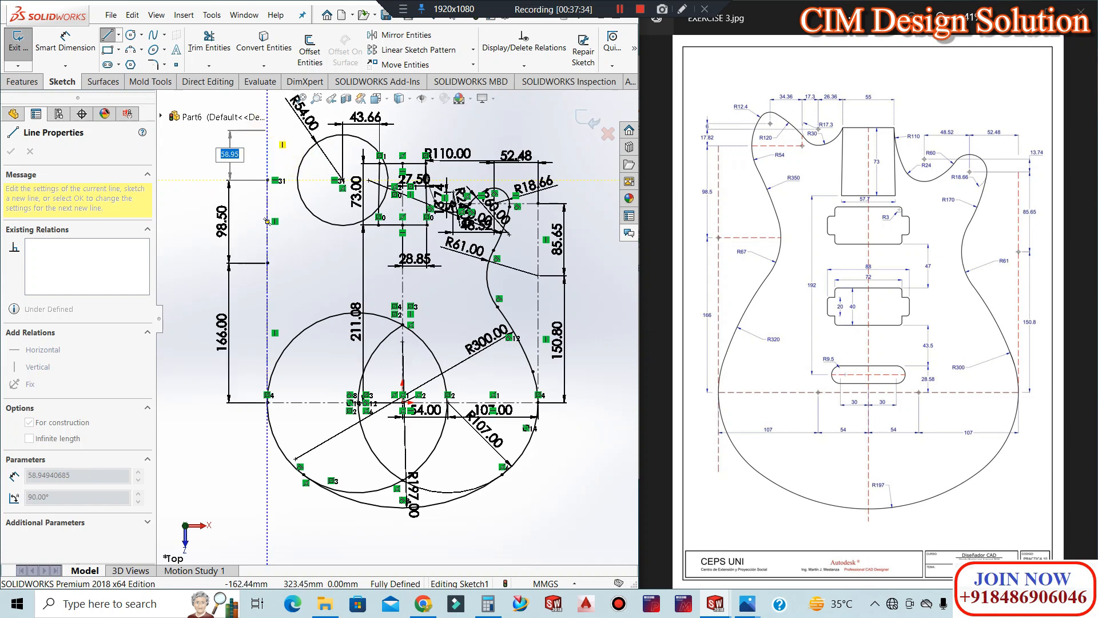
key(Return)
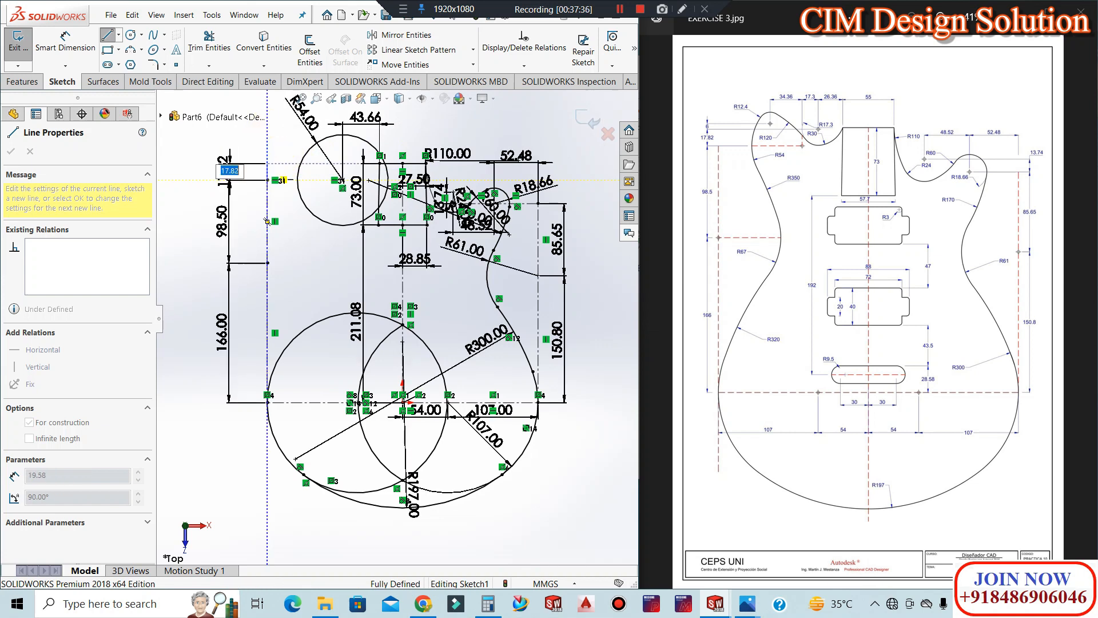
key(Escape)
key(Escape)
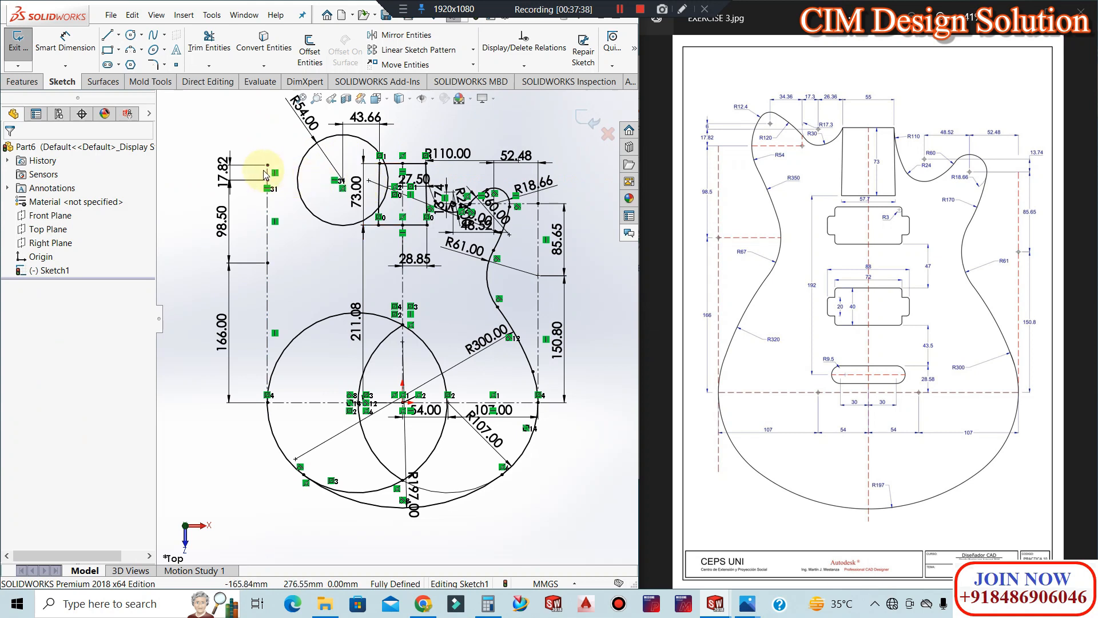
Place a sketch point inside the R54 circle, level with the 17.82 mm centerline's upper end and about 73 mm left of the neck pocket's upper left corner
scroll(285, 195, up, 3)
scroll(339, 260, down, 8)
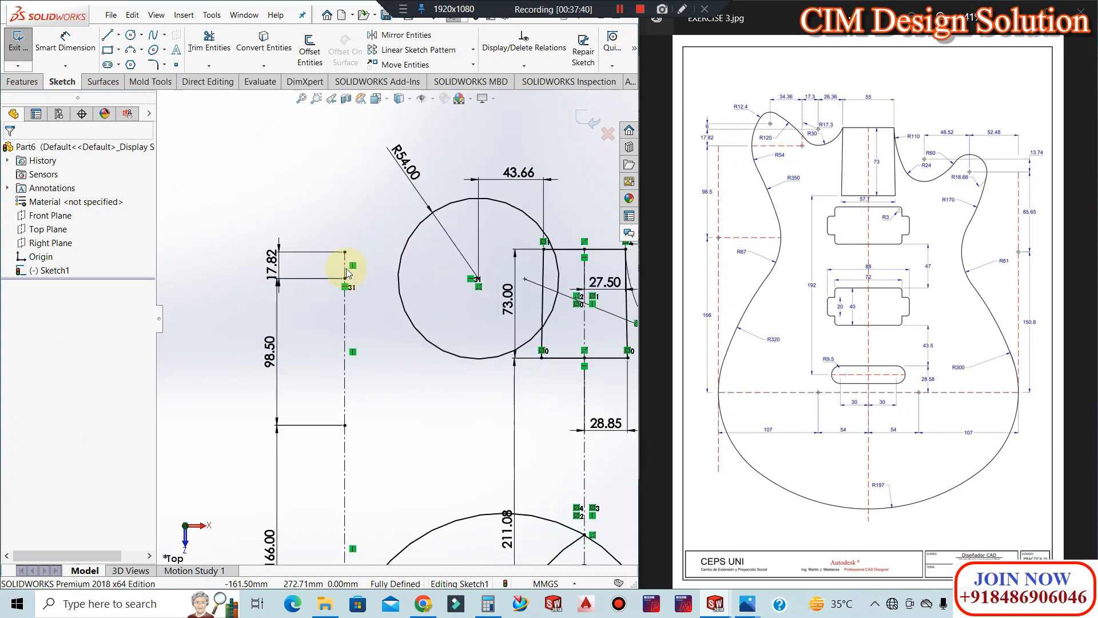
drag(227, 269, 197, 272)
key(Escape)
key(z)
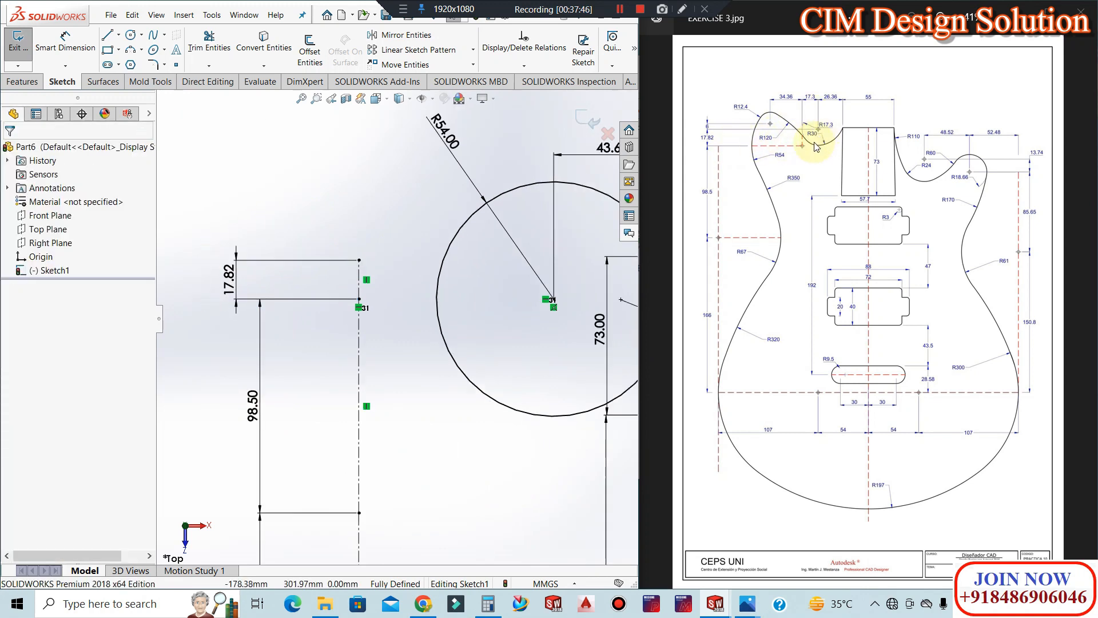
key(z)
key(z)
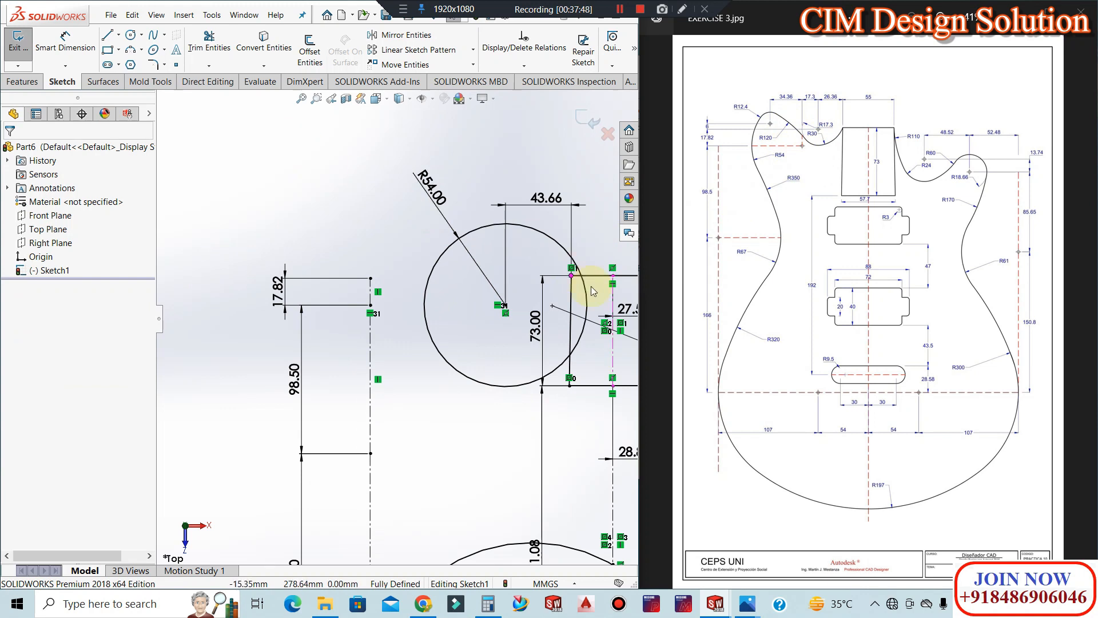
scroll(474, 252, up, 1)
scroll(514, 296, down, 1)
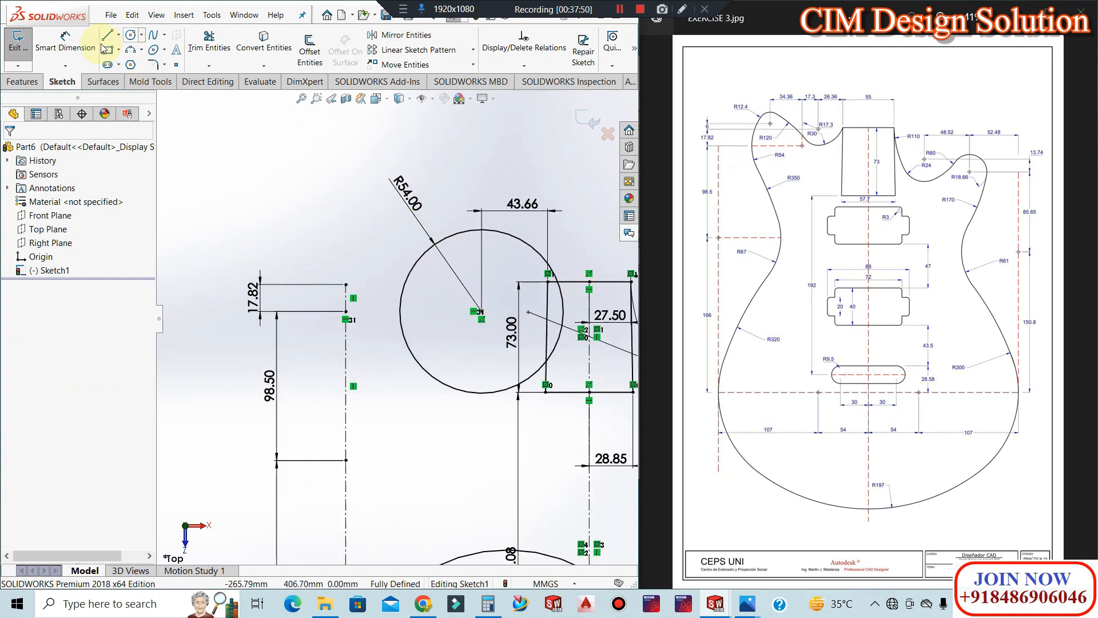
click(175, 64)
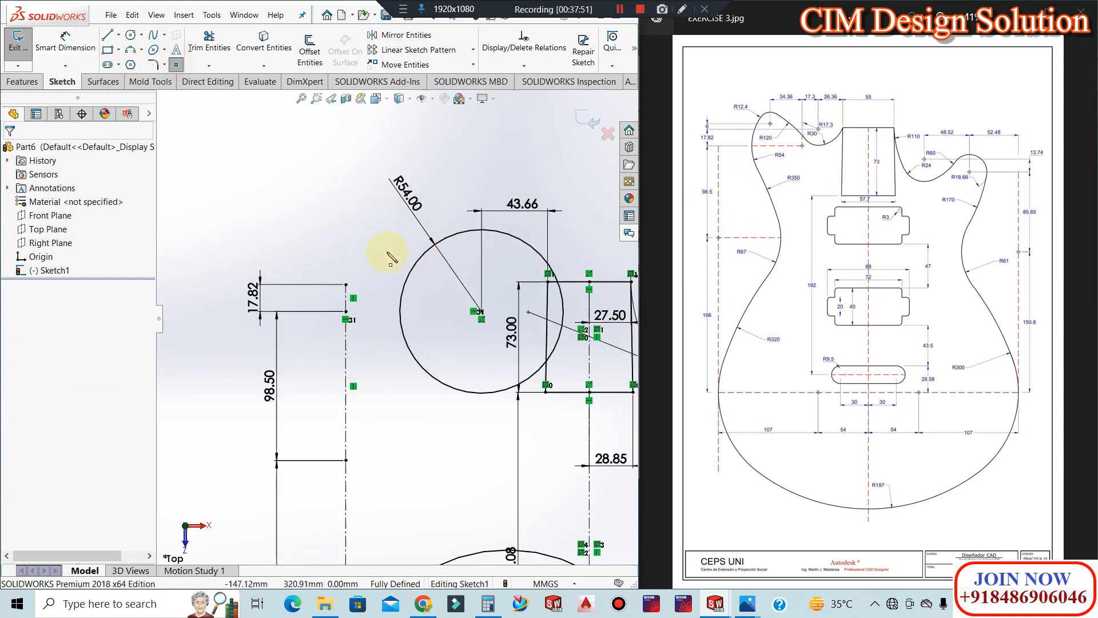
click(438, 284)
key(Escape)
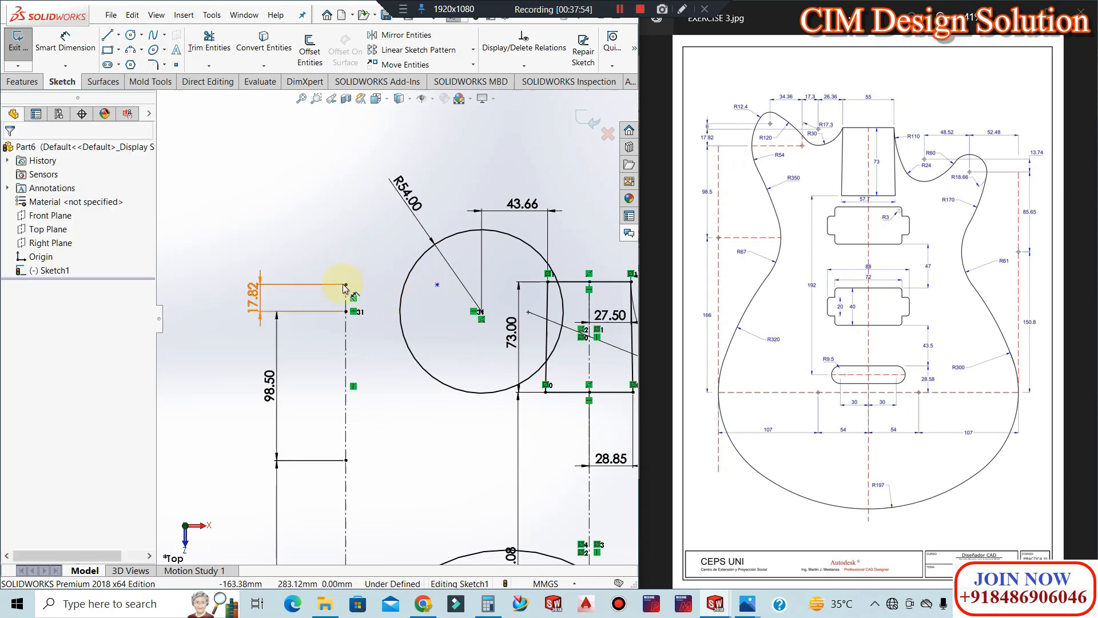
Make the new sketch point horizontal with the upper end of the 17.82 mm centerline
click(344, 285)
ctrl+click(437, 285)
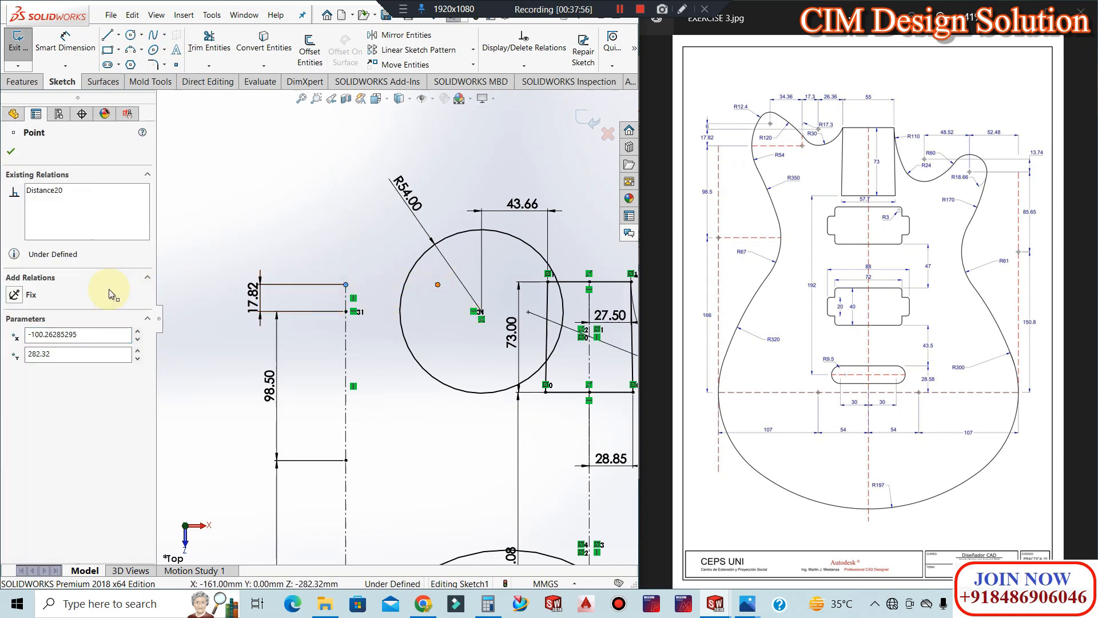
click(11, 355)
key(Escape)
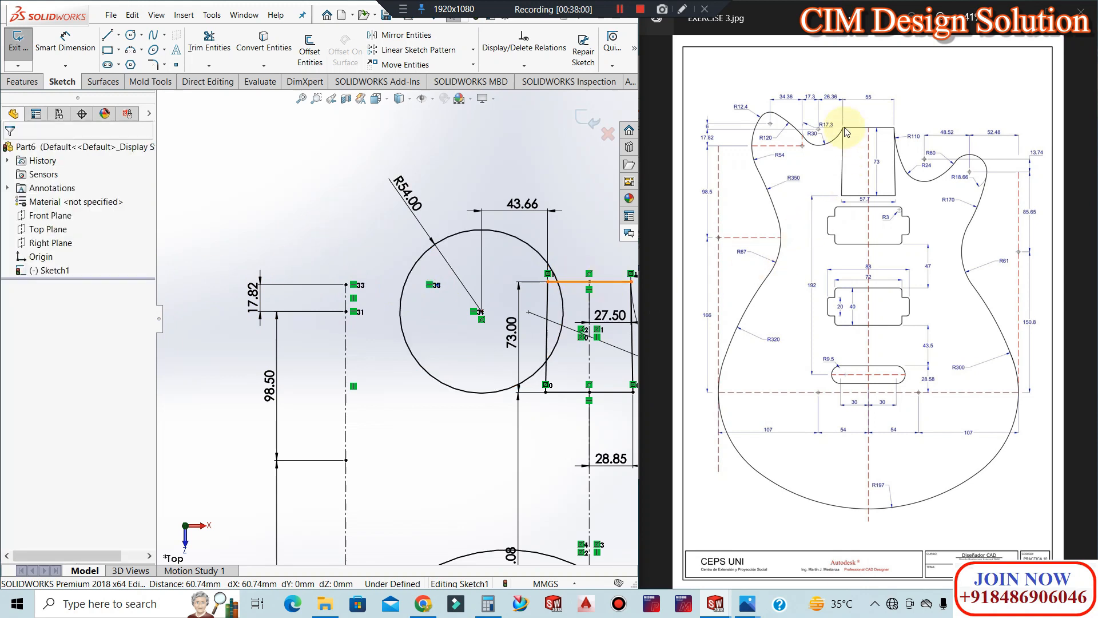
Dimension the horizontal distance from the sketch point inside the R54 circle to the neck pocket's upper left corner as 26.36 mm
click(65, 43)
click(436, 285)
click(548, 281)
click(506, 169)
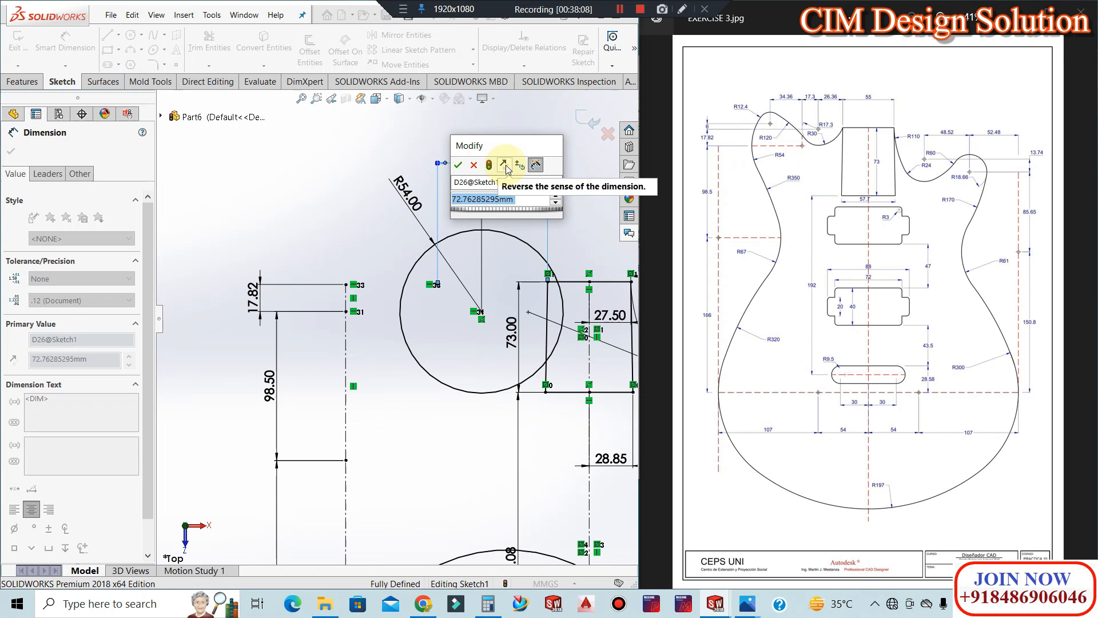
text(2)
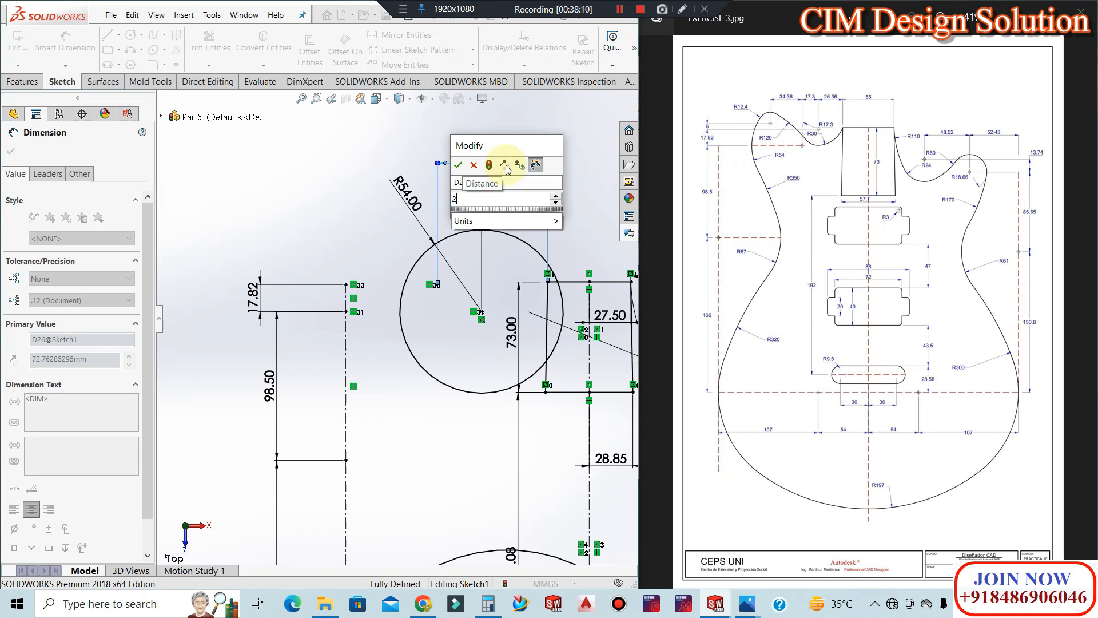
text(6.36)
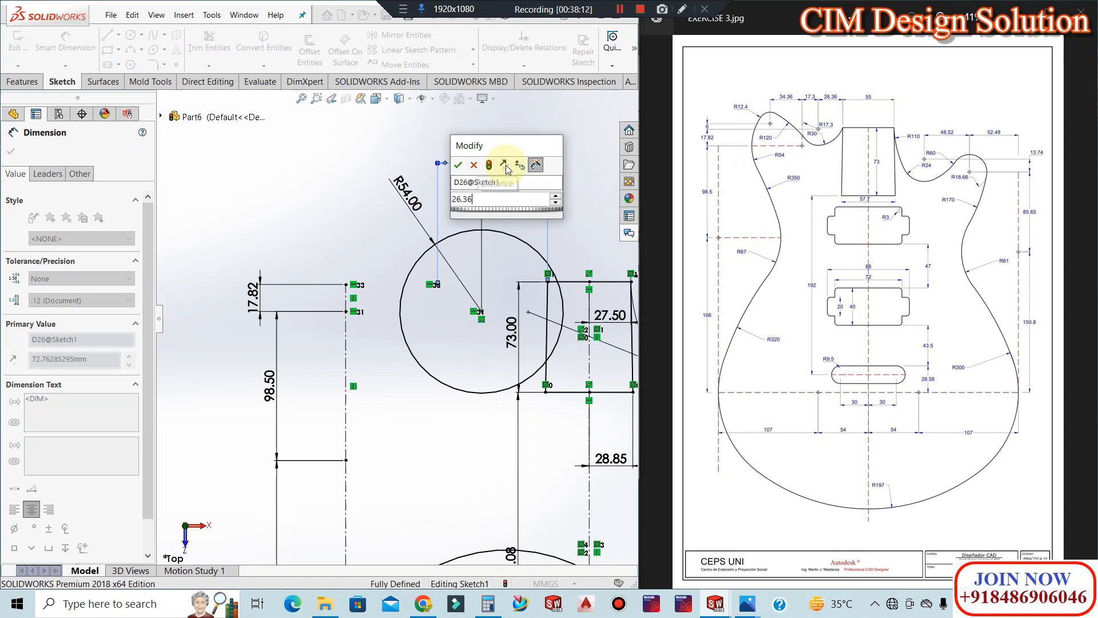
key(Return)
key(Escape)
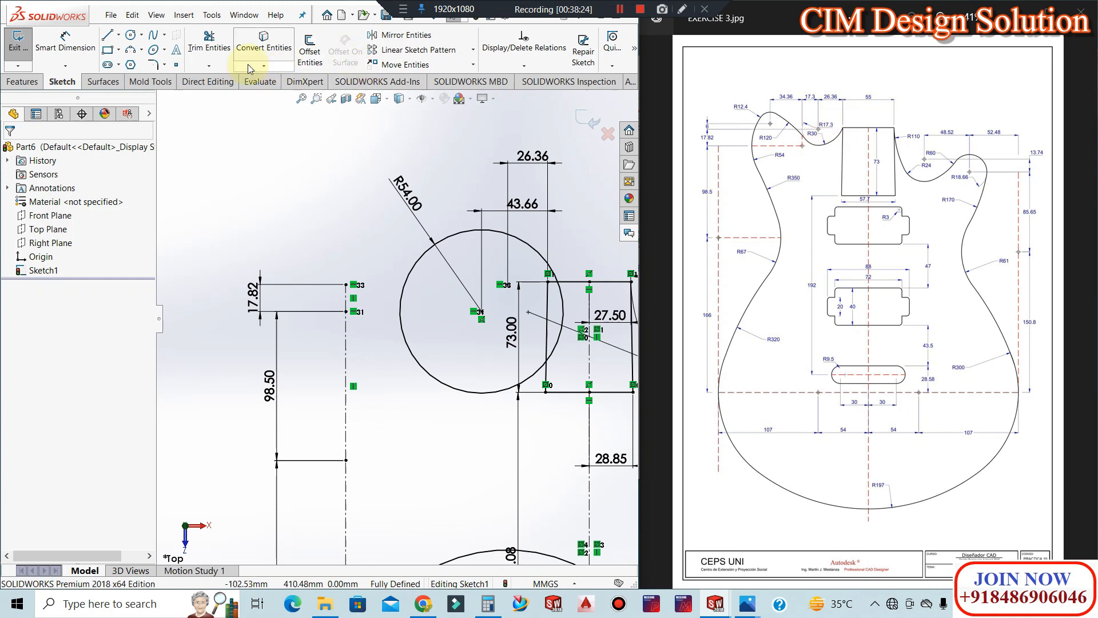
Draw a circle of radius 17.3 mm centred on the sketch point 26.36 mm left of the neck pocket corner
click(130, 34)
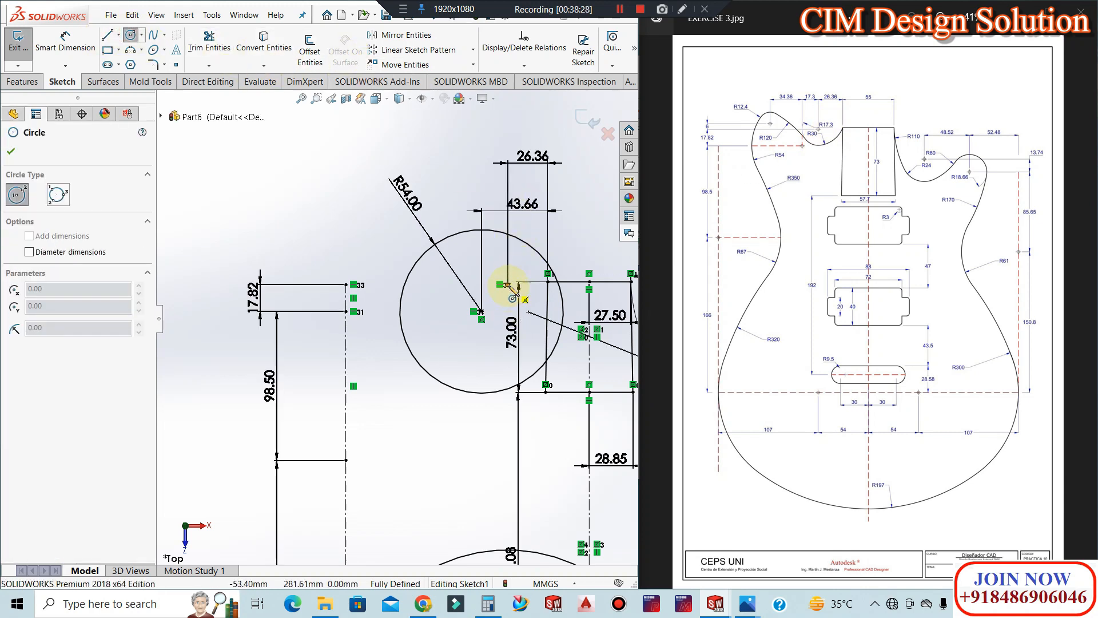
click(507, 284)
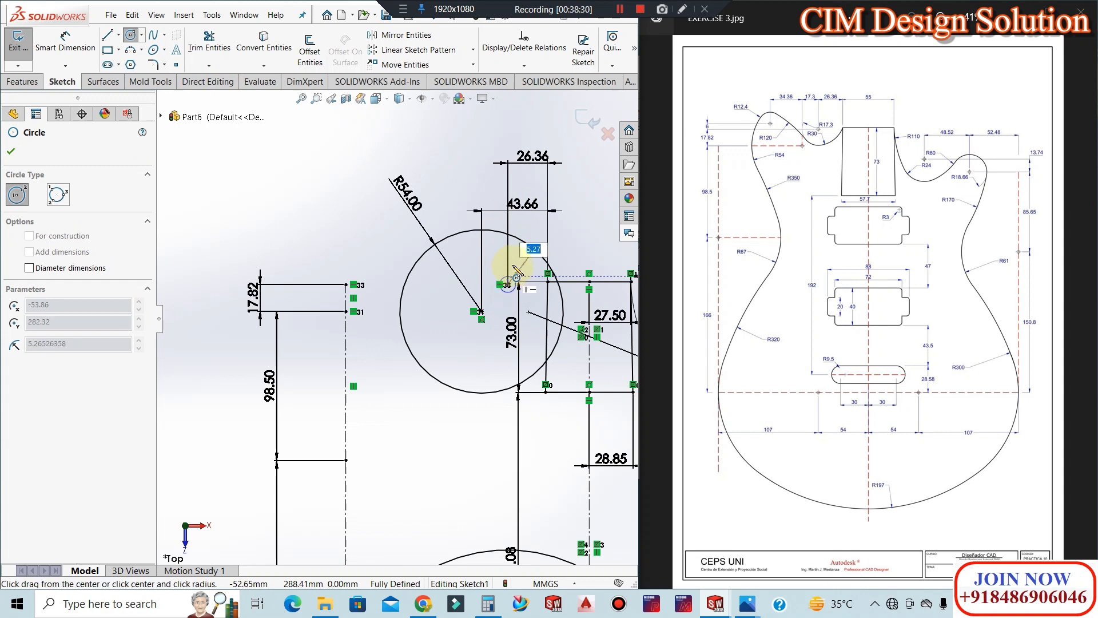
text(17.3)
key(Return)
key(Escape)
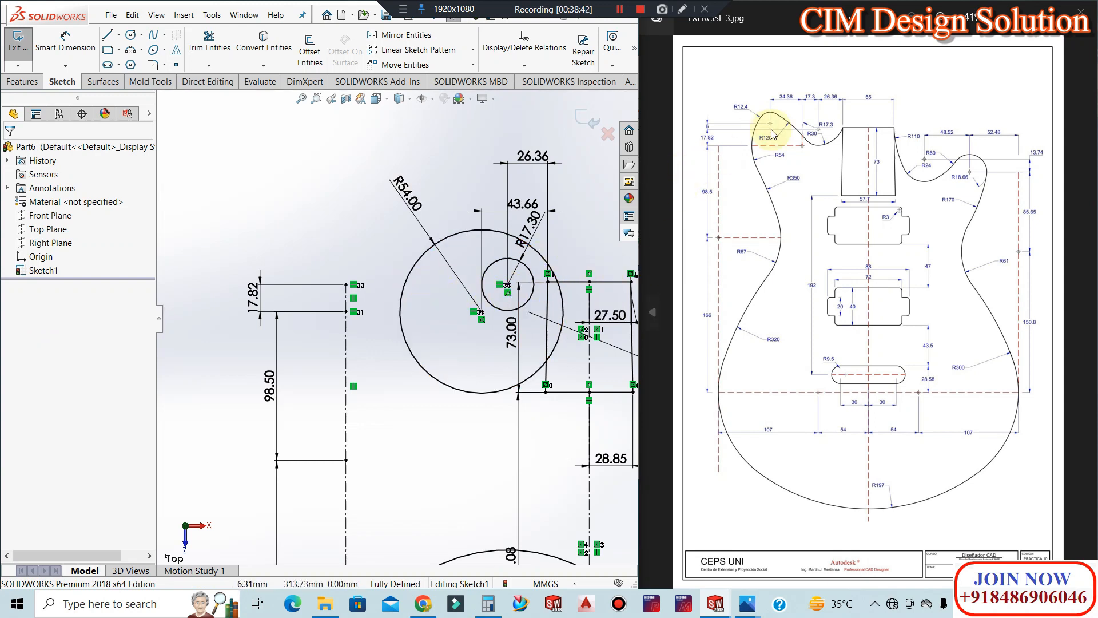
Draw a vertical centerline 6 mm long upward from the upper end of the 17.82 mm centerline
click(119, 35)
click(131, 58)
click(346, 285)
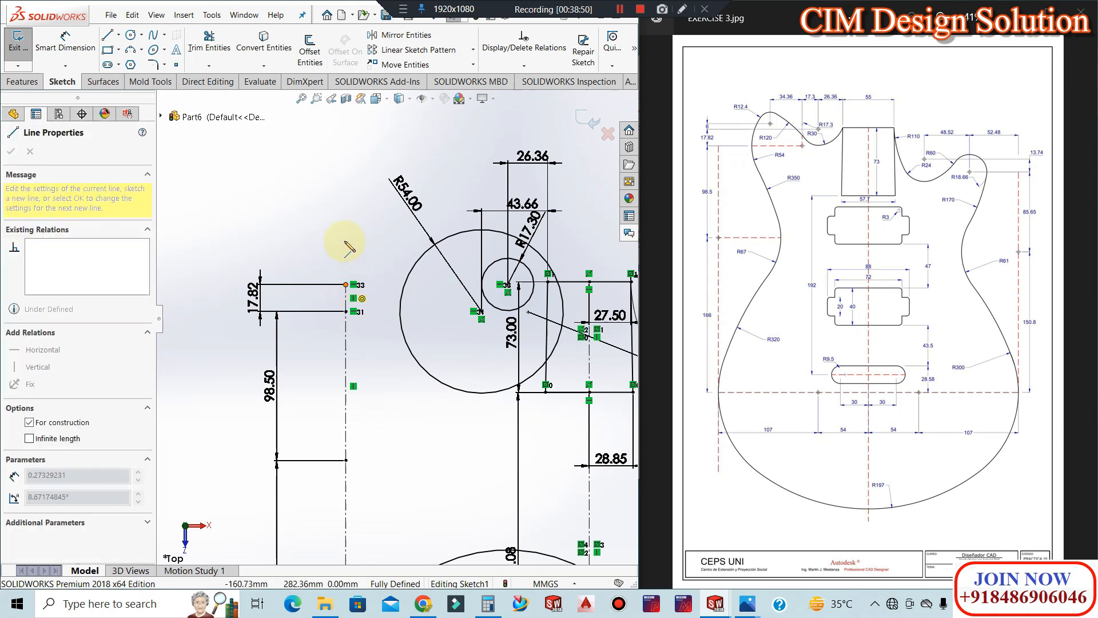
text(6)
key(Return)
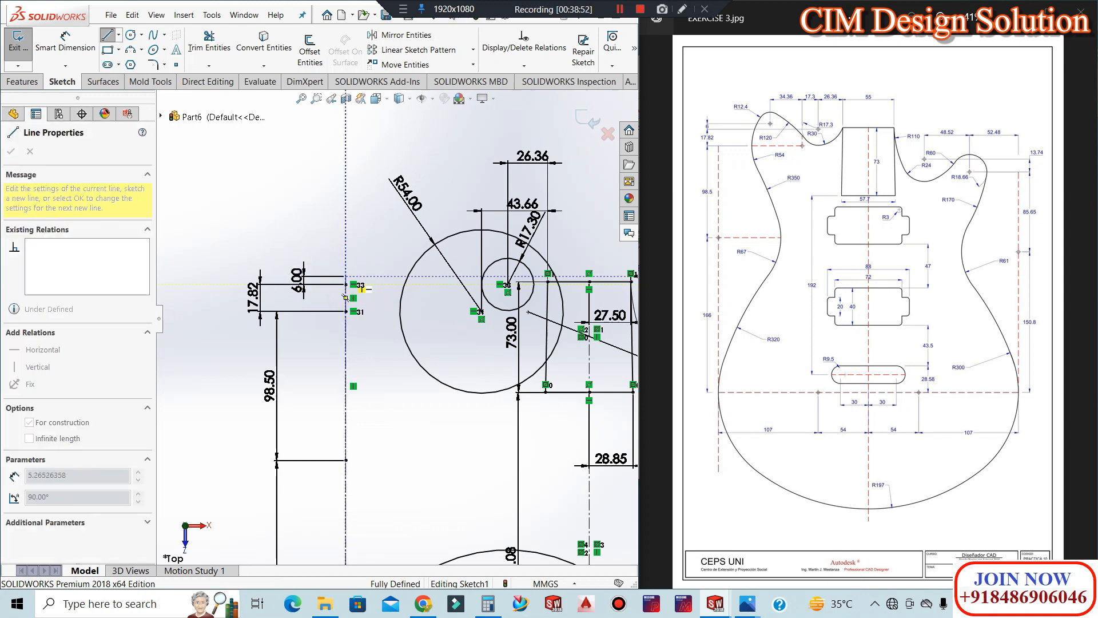
key(Escape)
key(Escape)
Place a sketch point level with the 6 mm centerline's upper end, between that centerline and the R54 circle
click(174, 65)
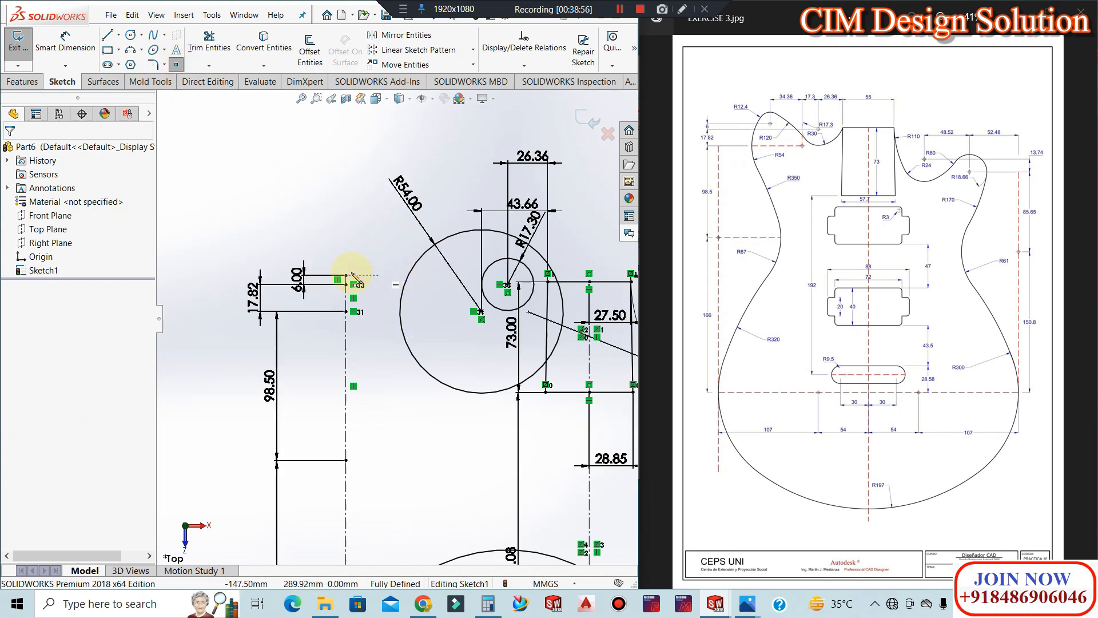
click(385, 275)
key(Escape)
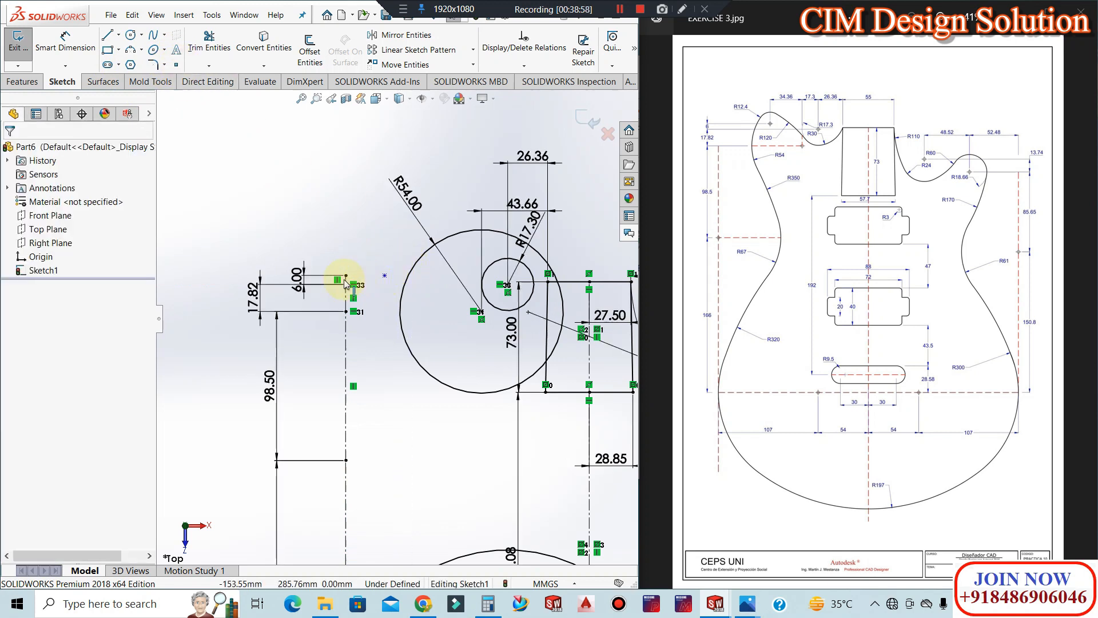
Make the loose point beside the left centerline horizontal with the centerline's topmost point
click(345, 275)
ctrl+click(384, 275)
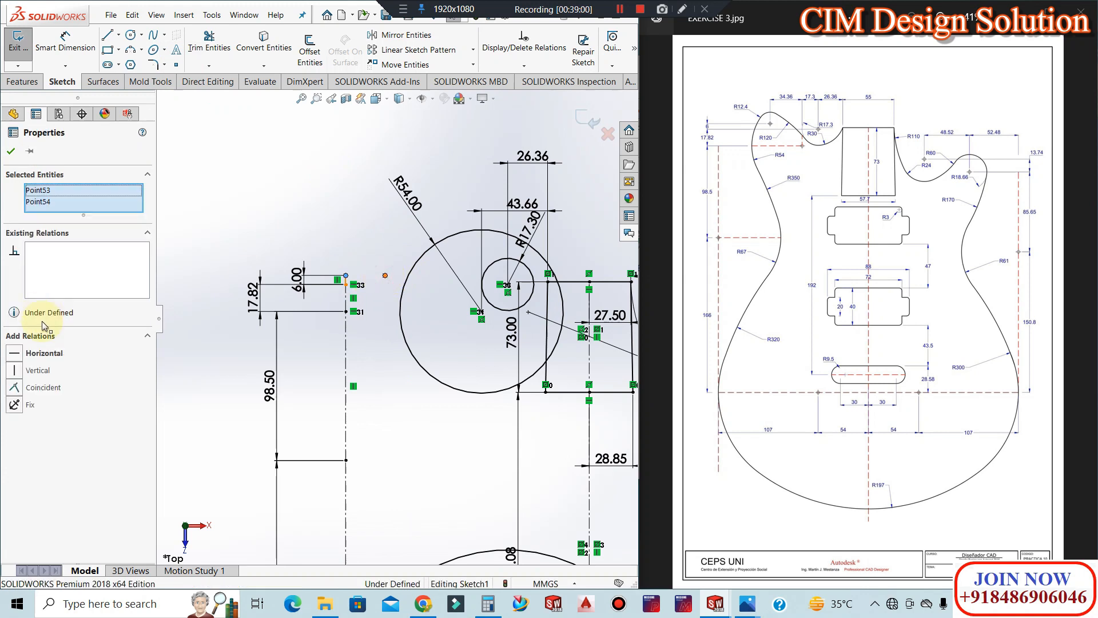
click(27, 351)
click(280, 198)
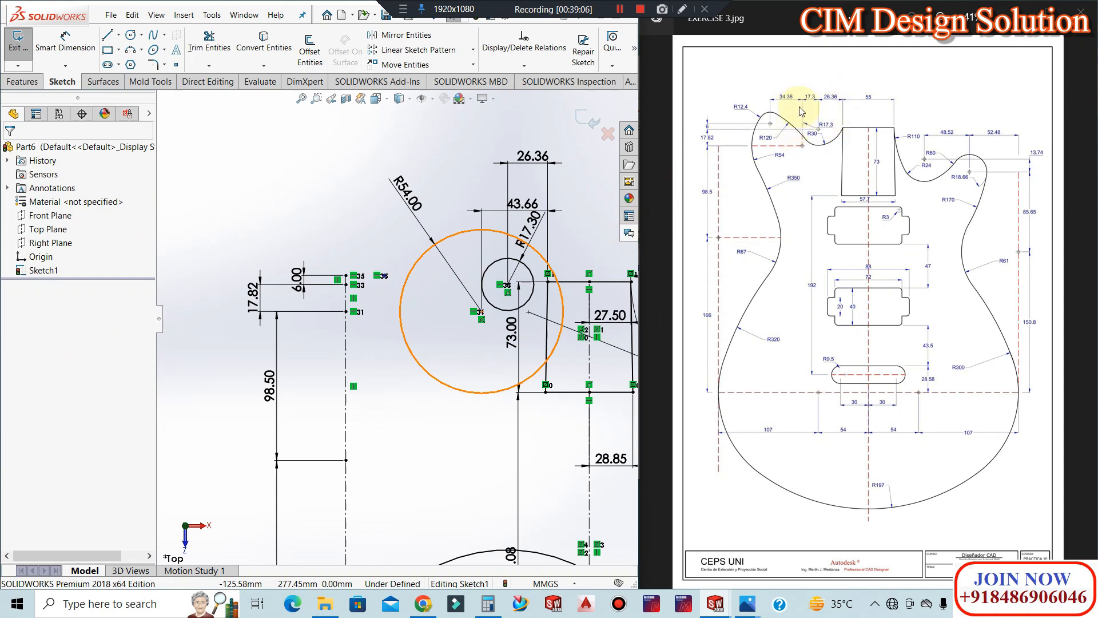
Dimension the horizontal distance between the loose point and the R54 circle's centre as 34.36 mm
click(65, 42)
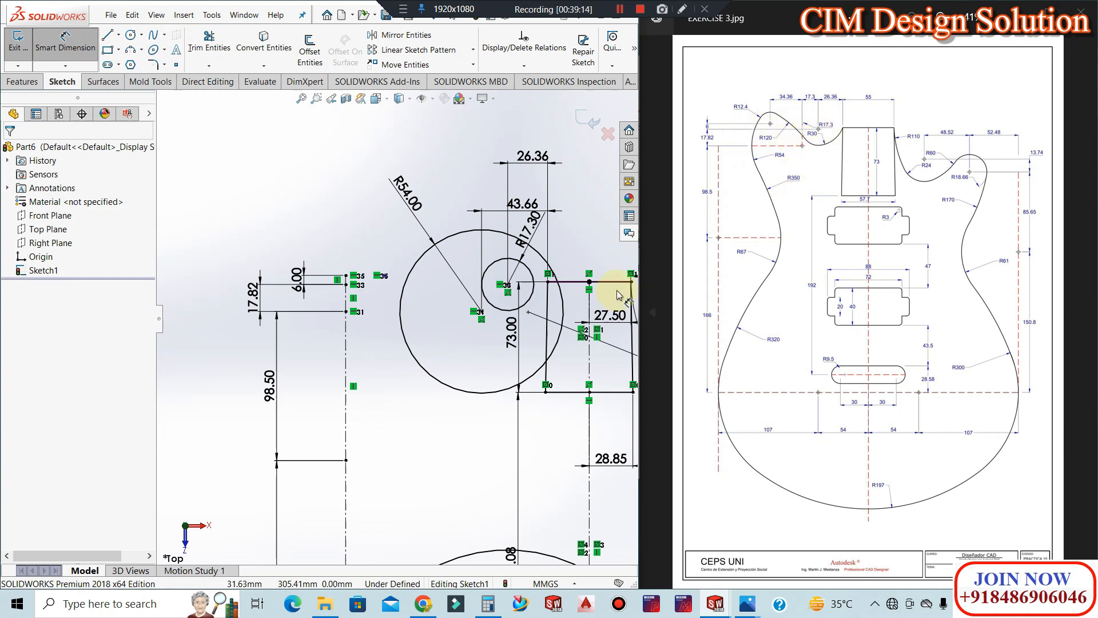
click(346, 276)
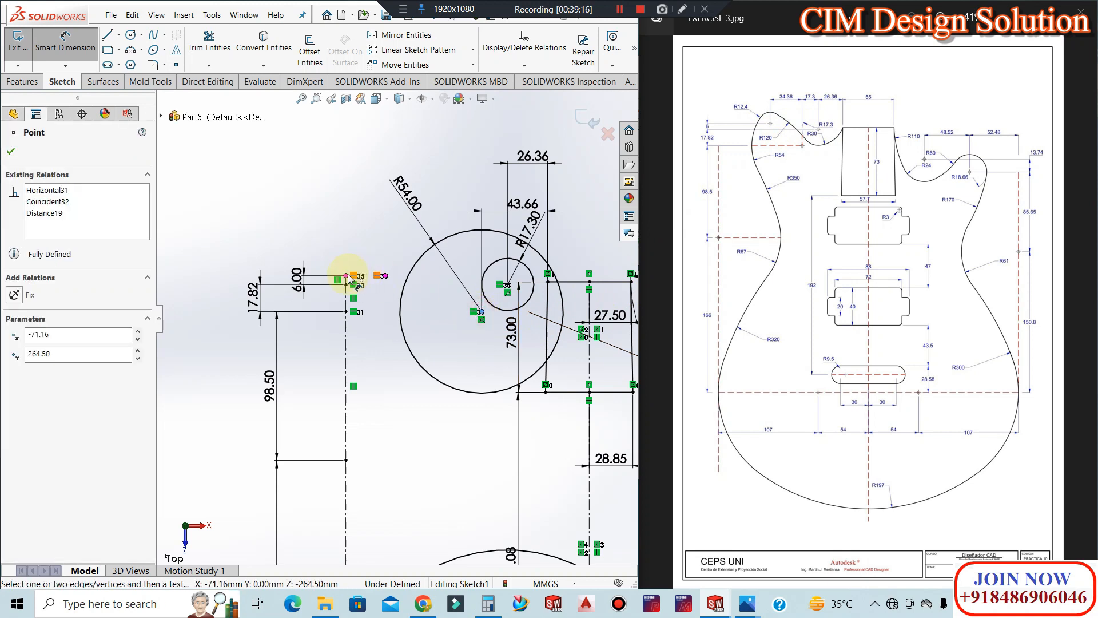
click(385, 276)
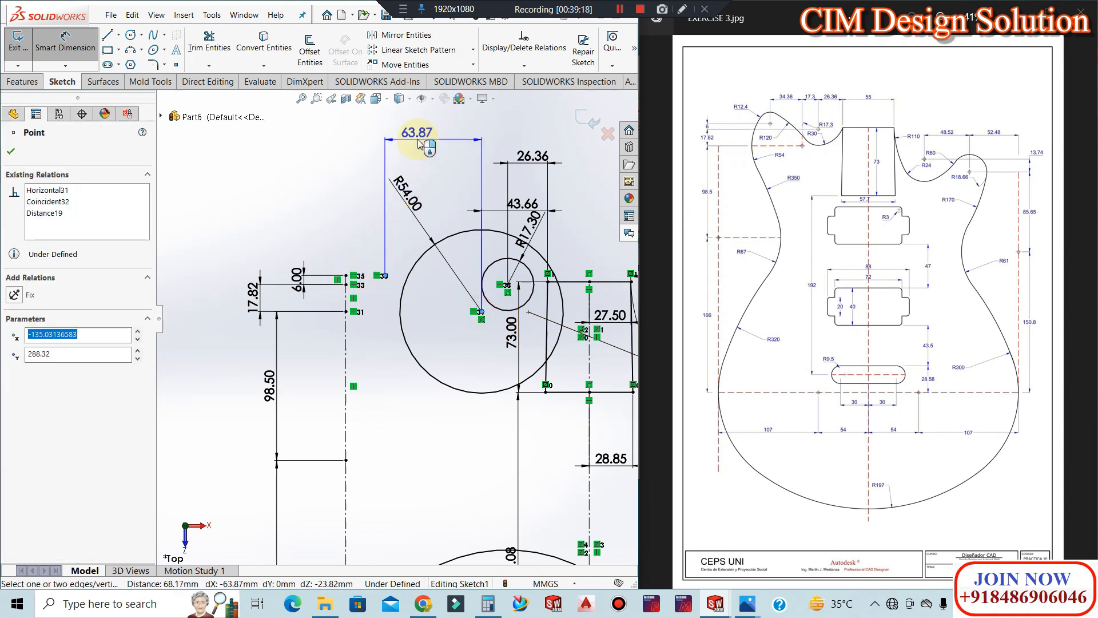
click(420, 143)
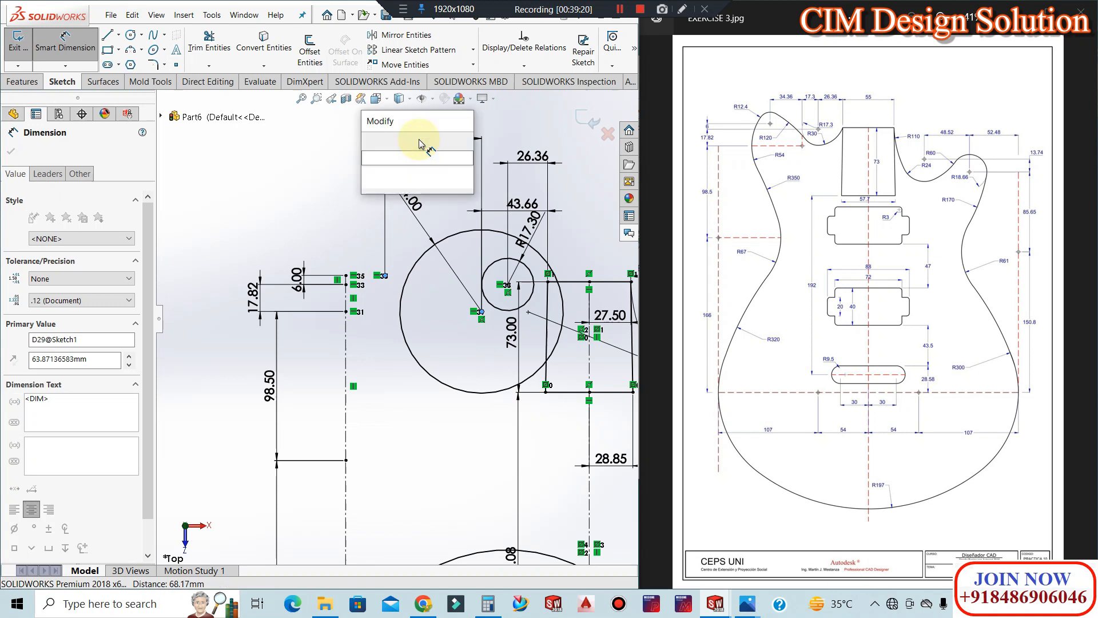
text(34.36)
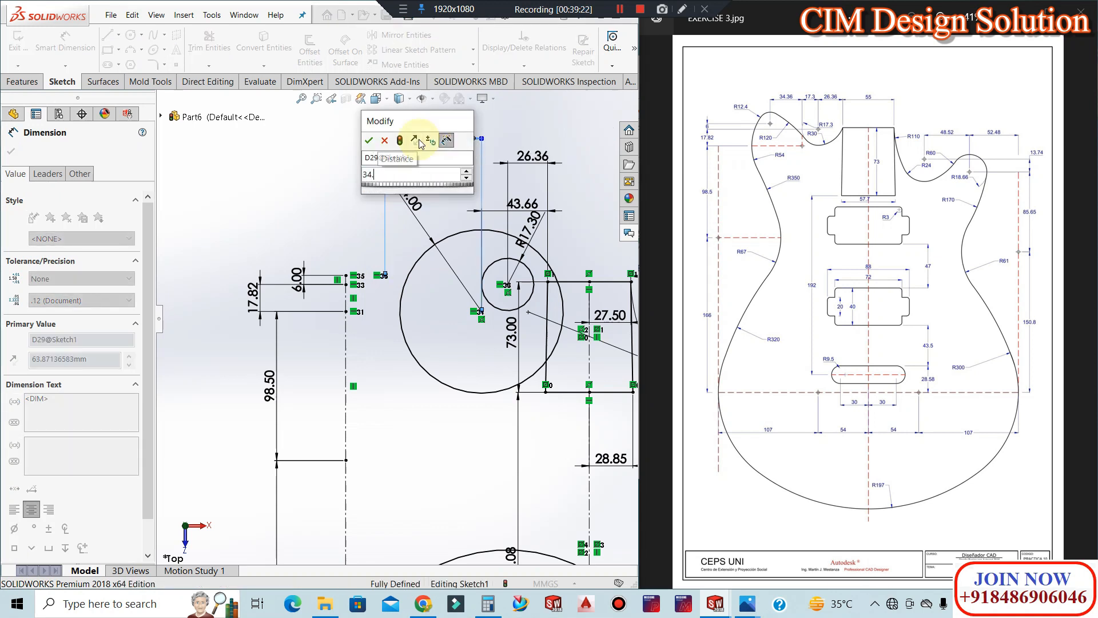
key(Return)
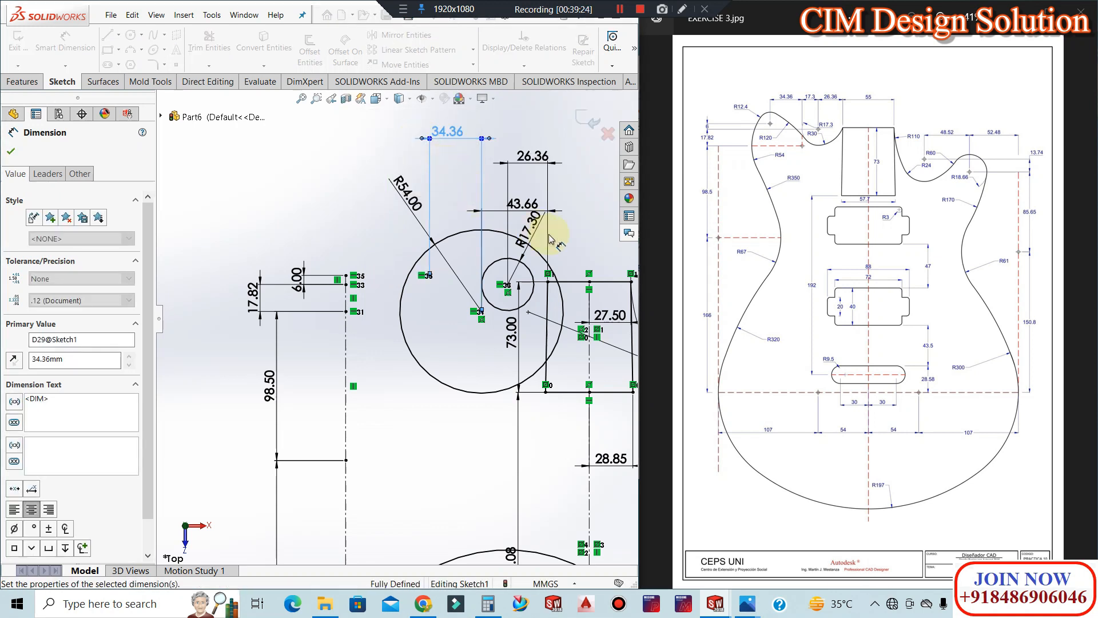
key(Escape)
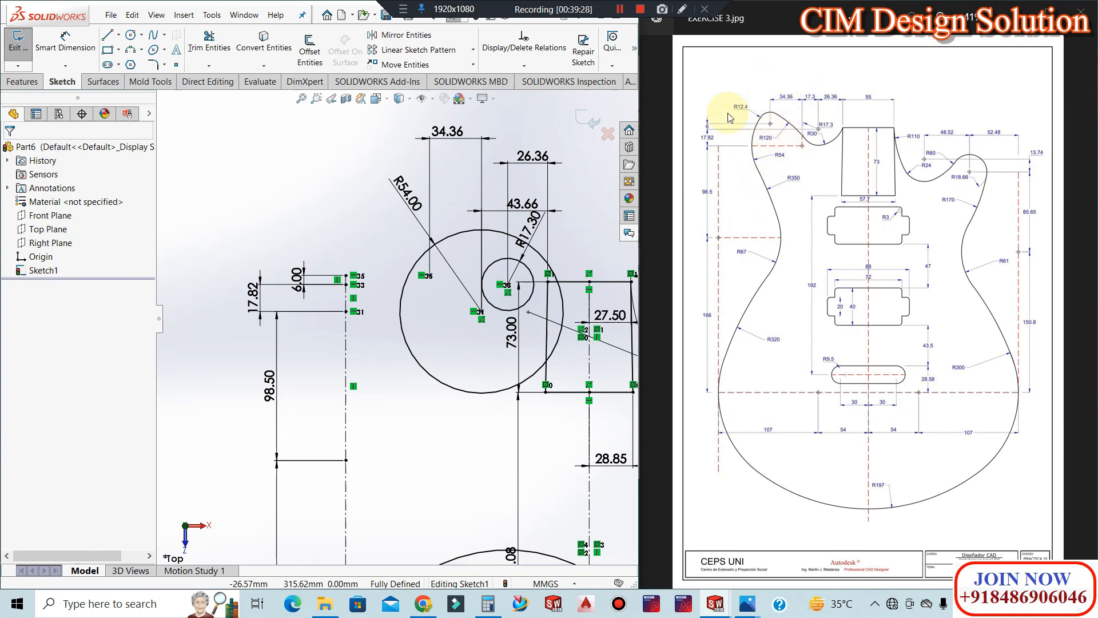
Draw a circle of radius 12.4 mm centred on the point 34.36 mm from the R54 circle's centre
click(132, 35)
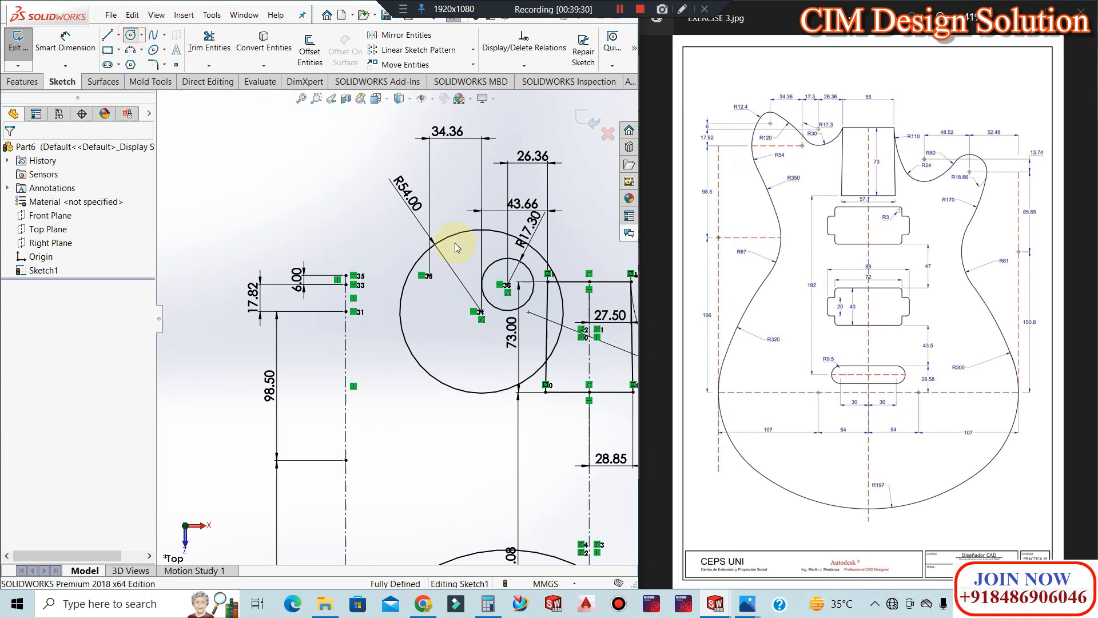
click(428, 275)
text(12)
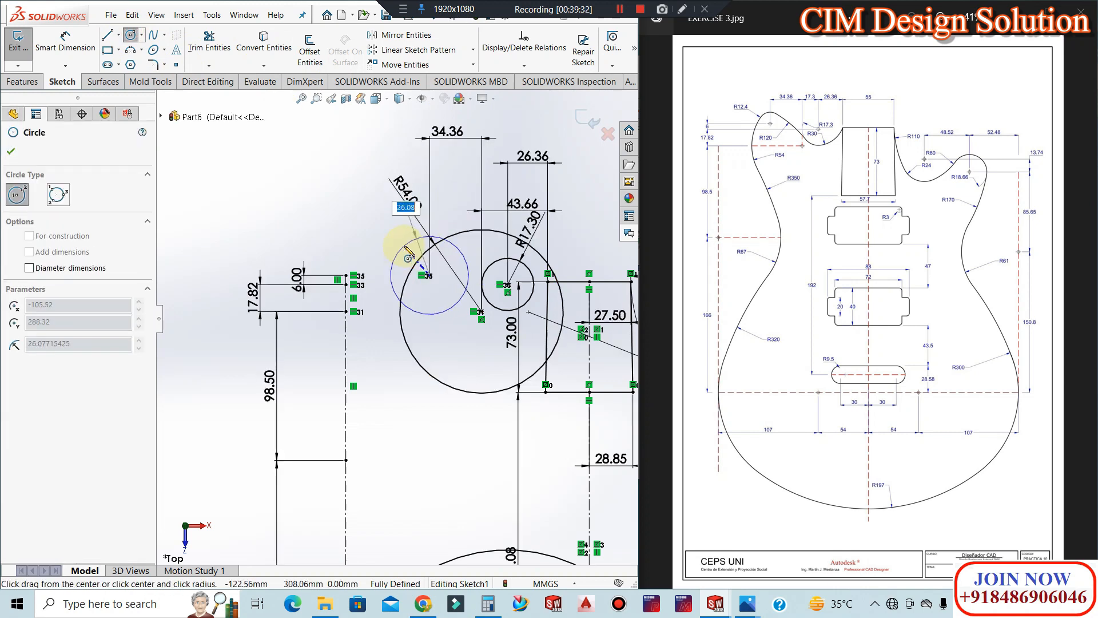
text(.4)
key(Return)
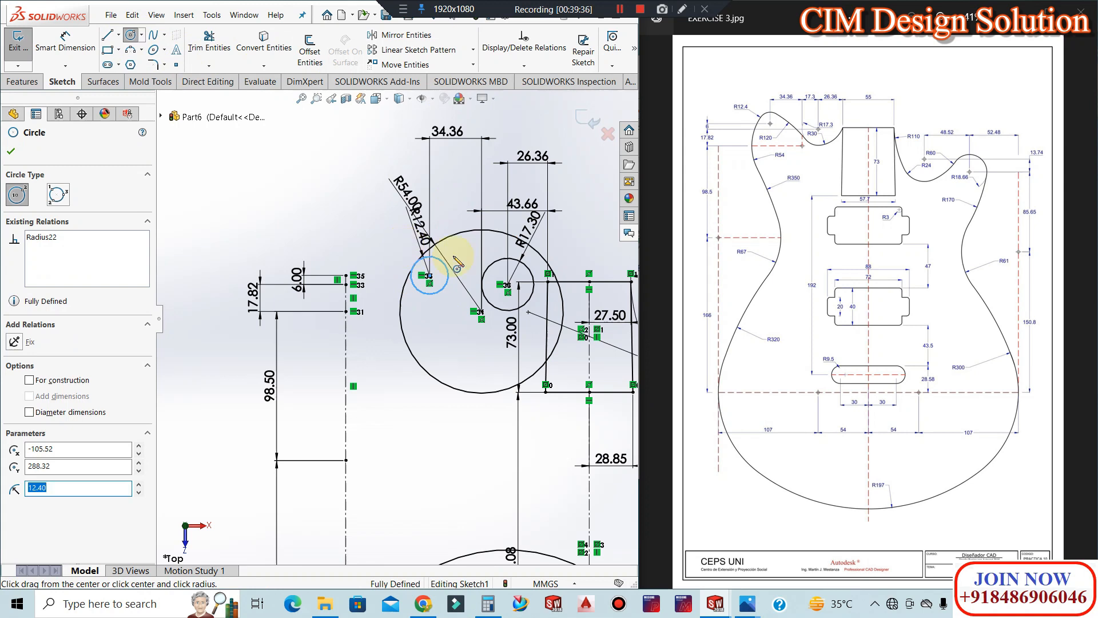
key(Escape)
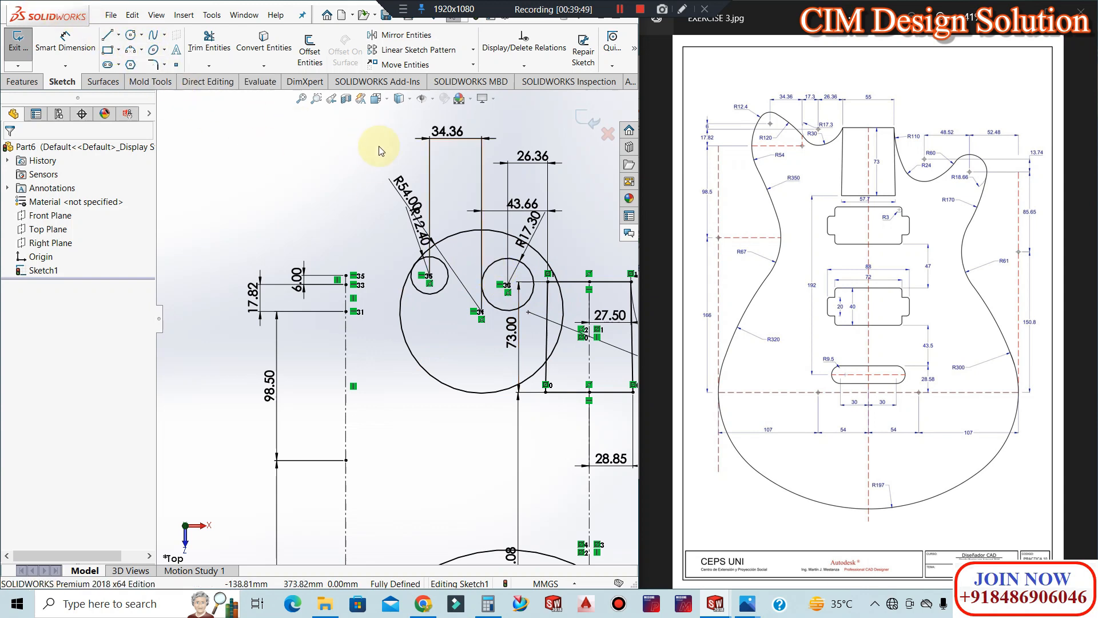
Draw a circle of radius 67 mm centred on the left centerline's point between the 98.50 and 166 mm dimensions
click(141, 51)
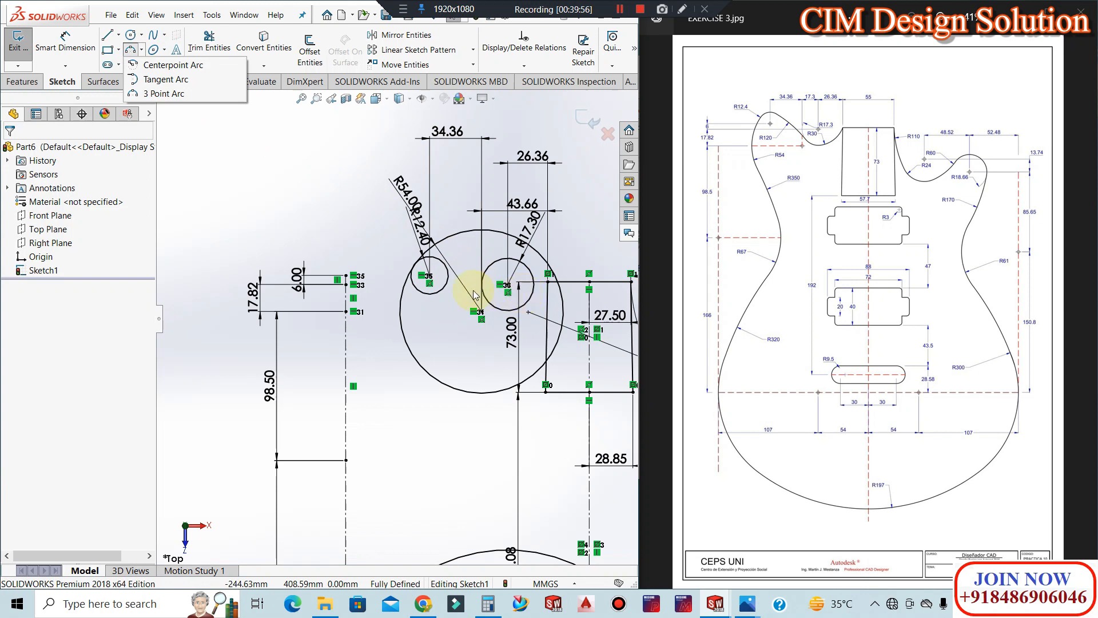
scroll(430, 257, down, 1)
scroll(430, 257, down, 1)
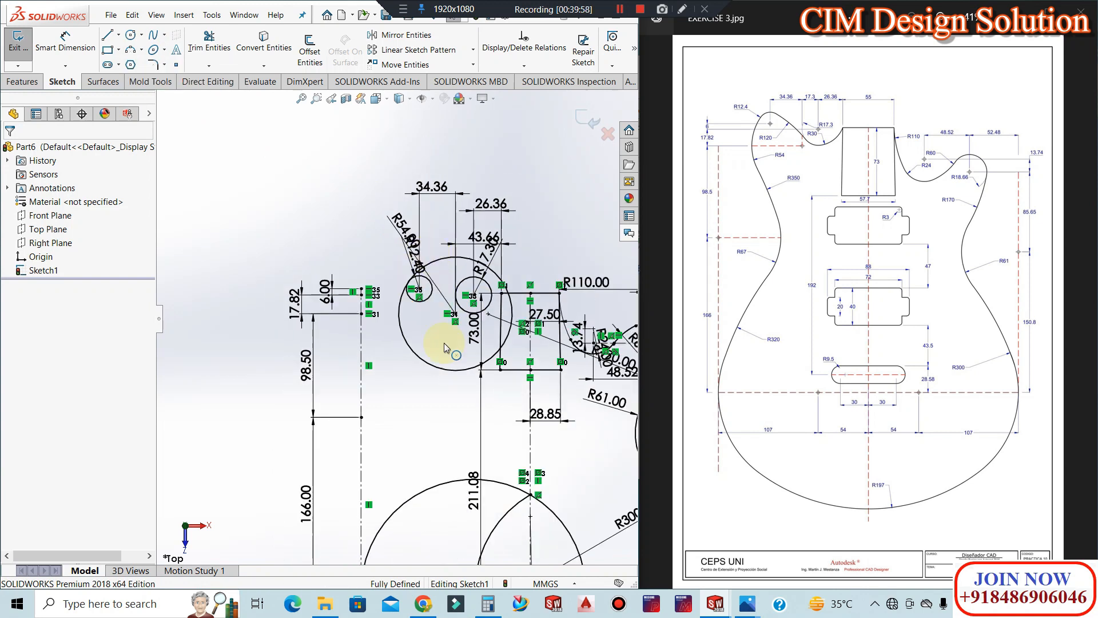
scroll(441, 397, down, 2)
scroll(419, 464, up, 1)
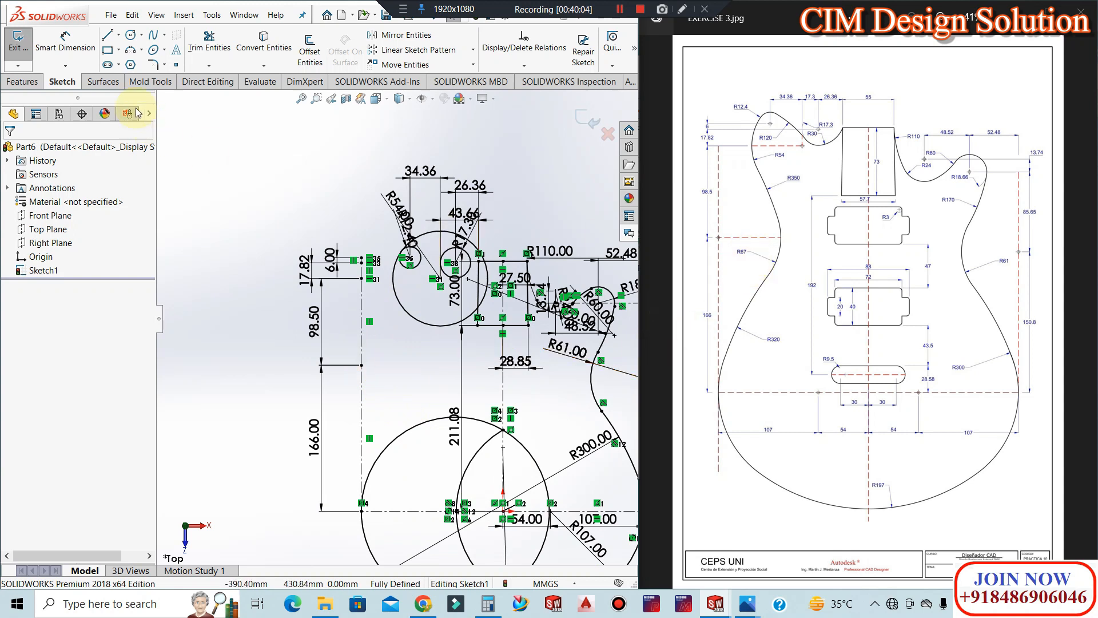
click(130, 34)
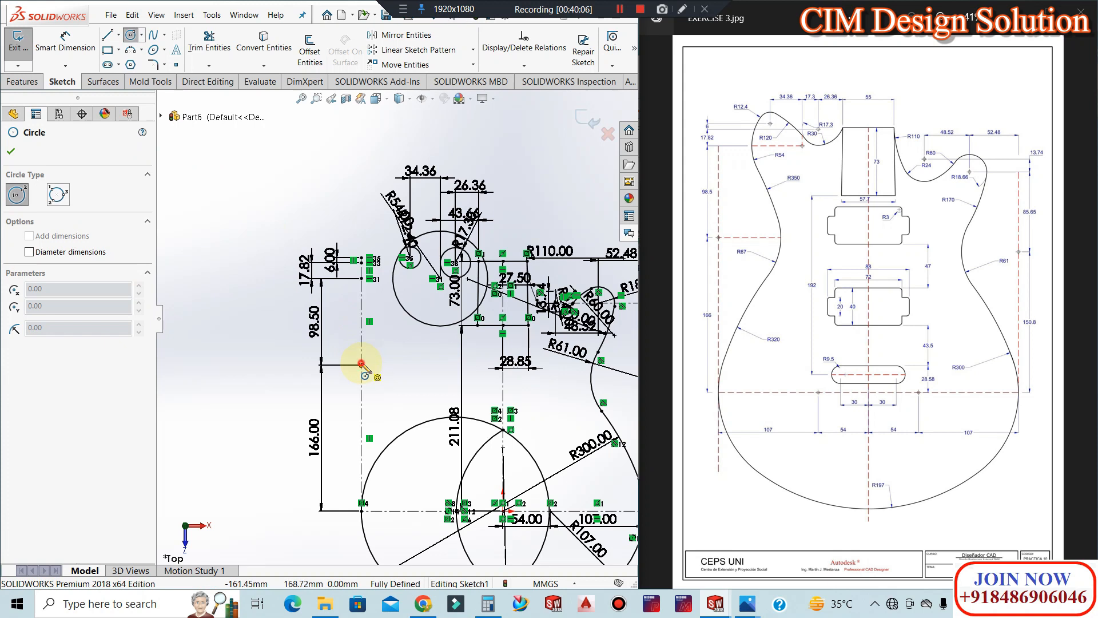
click(361, 364)
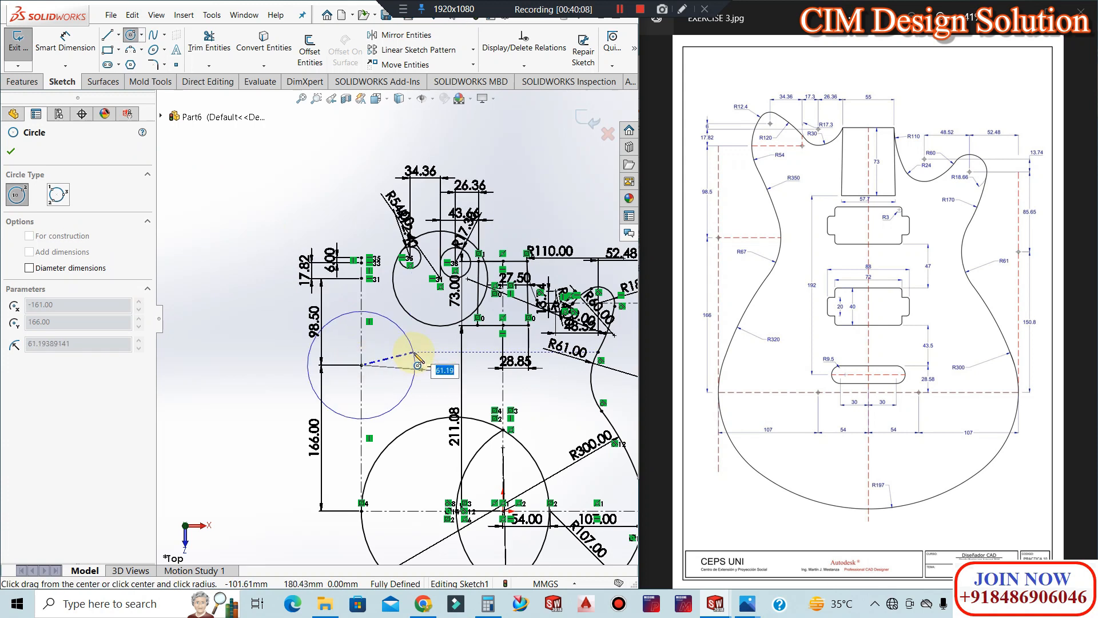
key(Return)
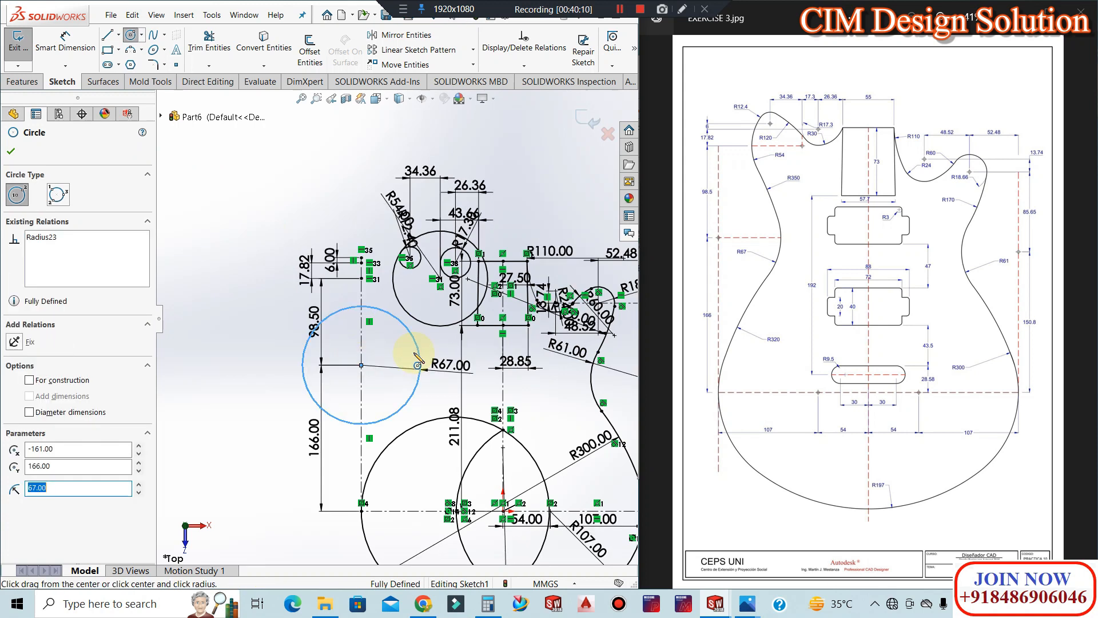
key(Escape)
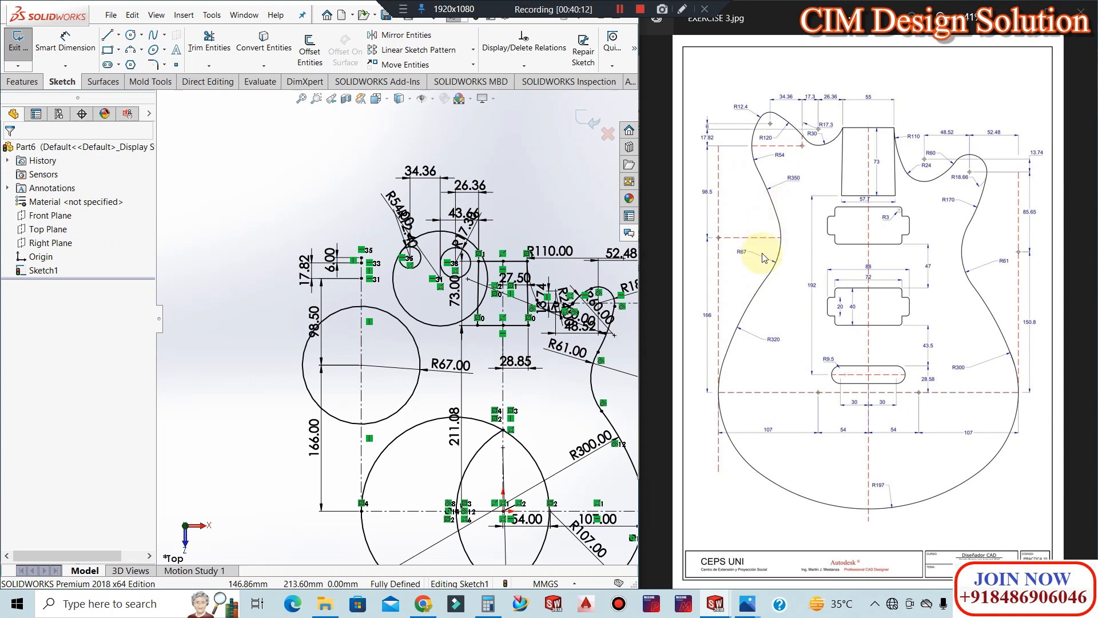
Sketch a three-point arc of about 164 mm radius joining the left sides of the R54 circle and the right side of the R67 circle
click(131, 51)
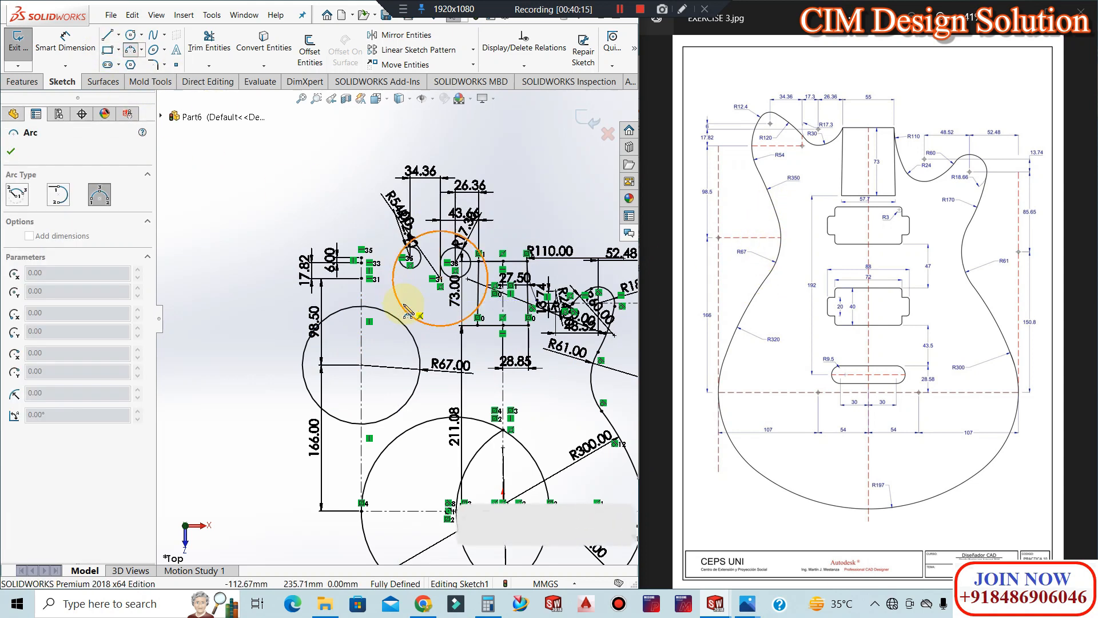
click(422, 357)
key(Escape)
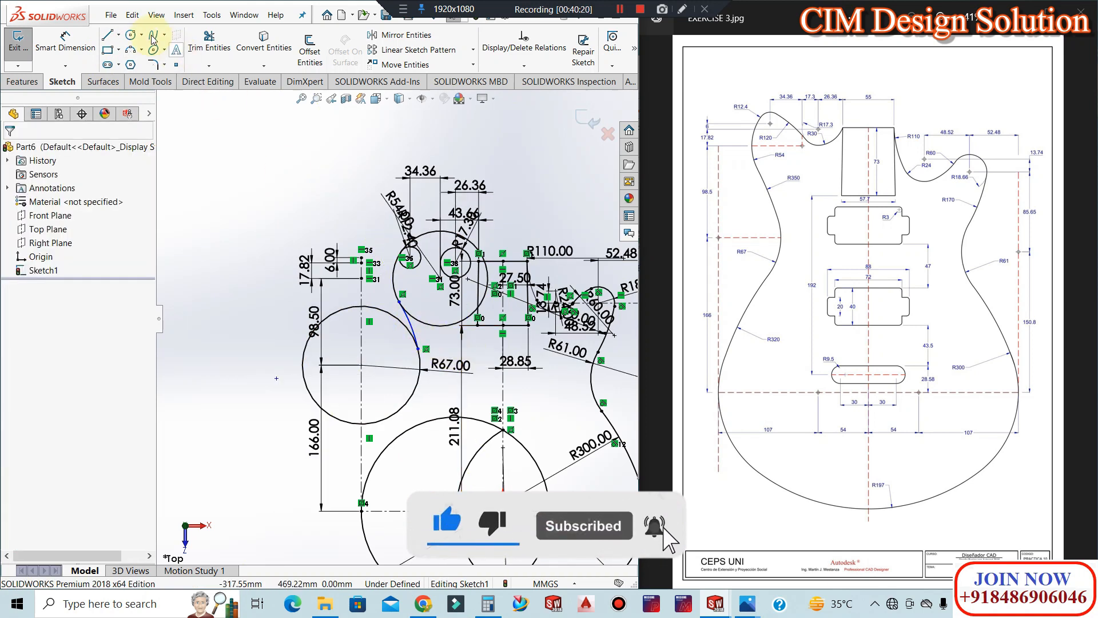
Make the connecting arc tangent to both the R54 circle and the R67 circle
click(68, 45)
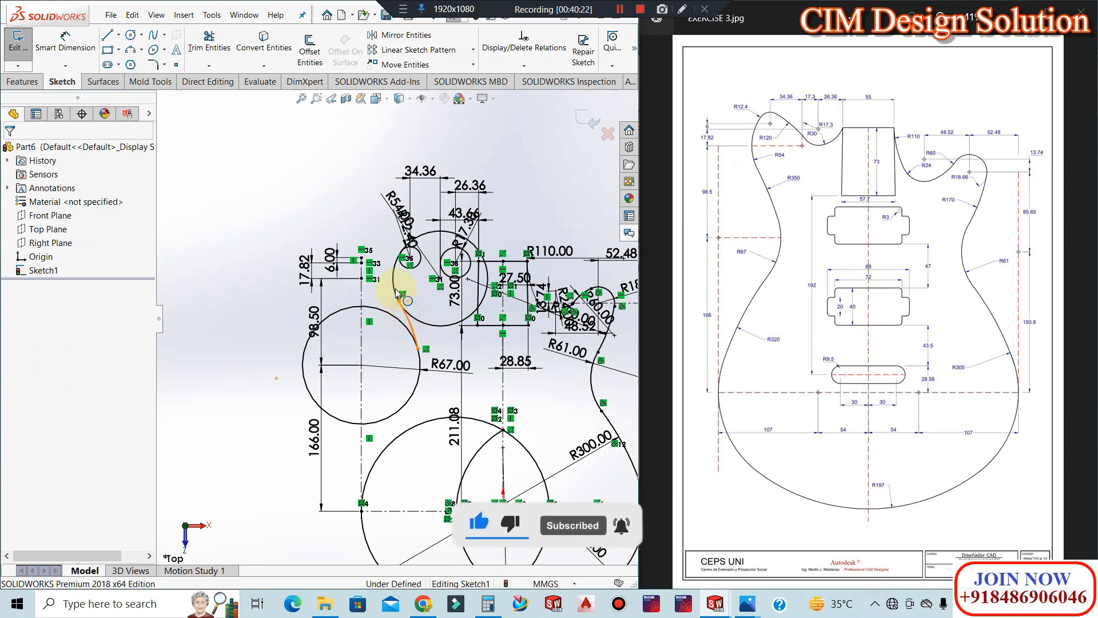
click(413, 323)
ctrl+click(416, 324)
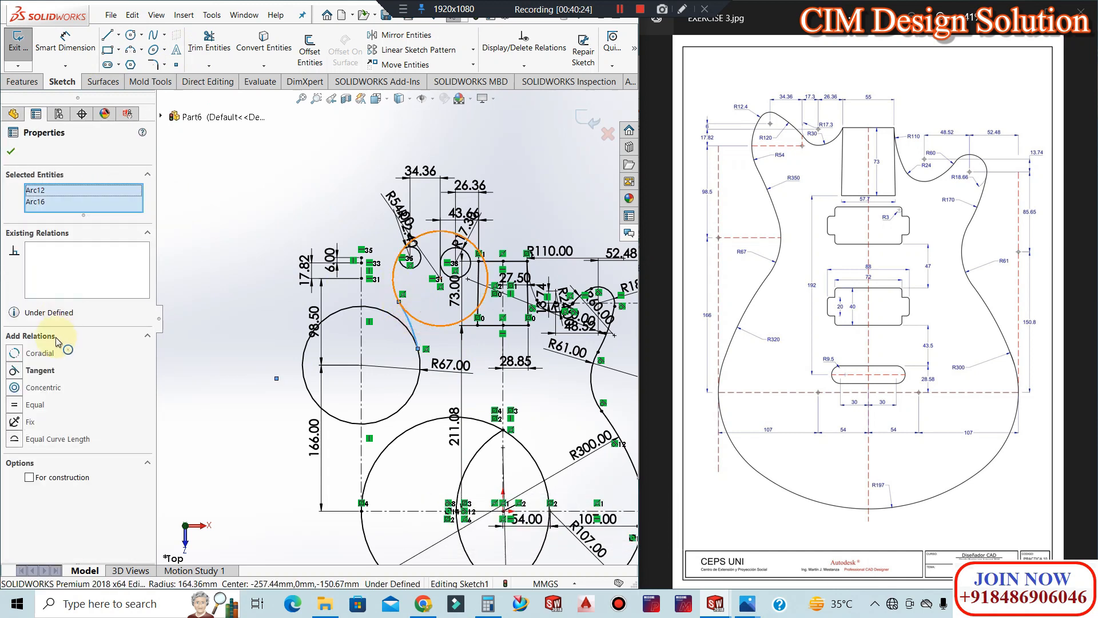
click(213, 285)
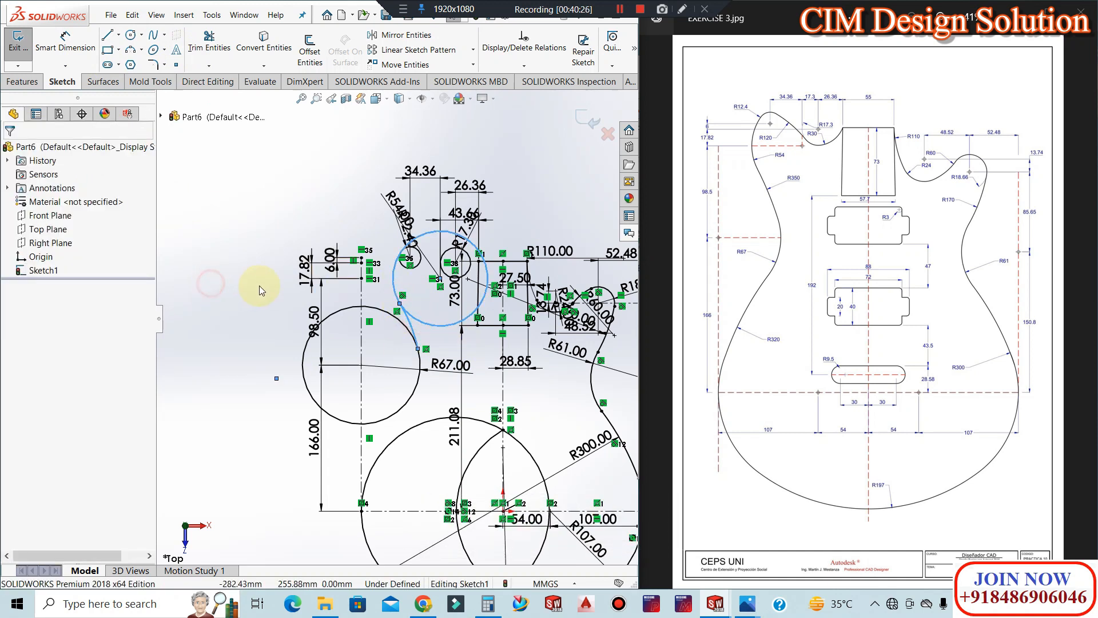
click(406, 321)
ctrl+click(421, 367)
click(22, 366)
click(10, 151)
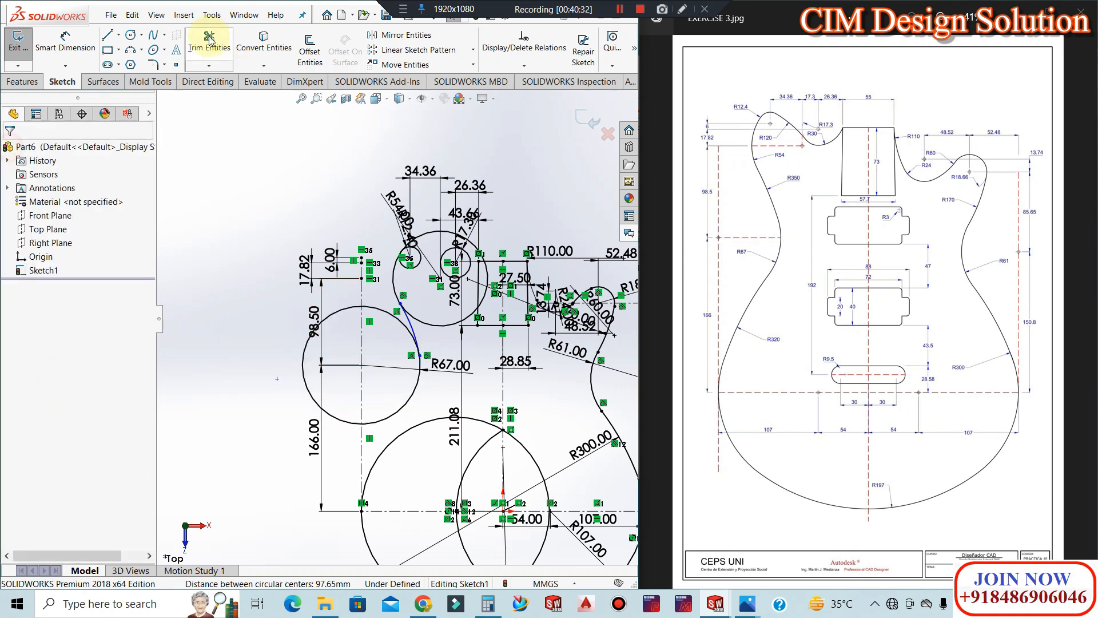
Dimension the tangent arc between the R54 and R67 circles with a radius of 350 mm
click(65, 43)
click(410, 325)
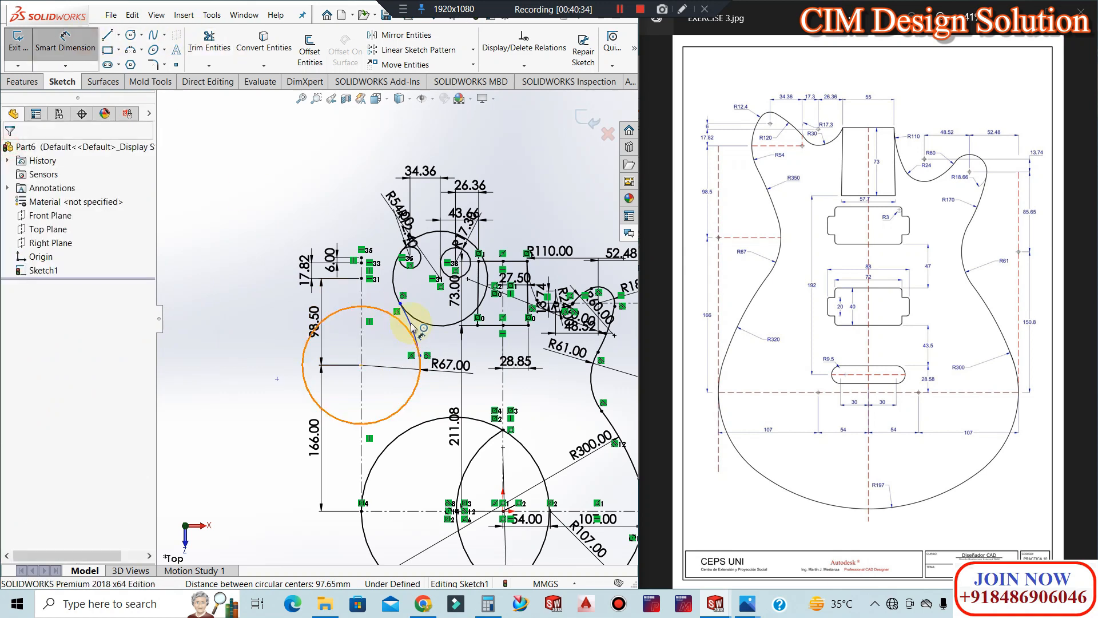
click(377, 344)
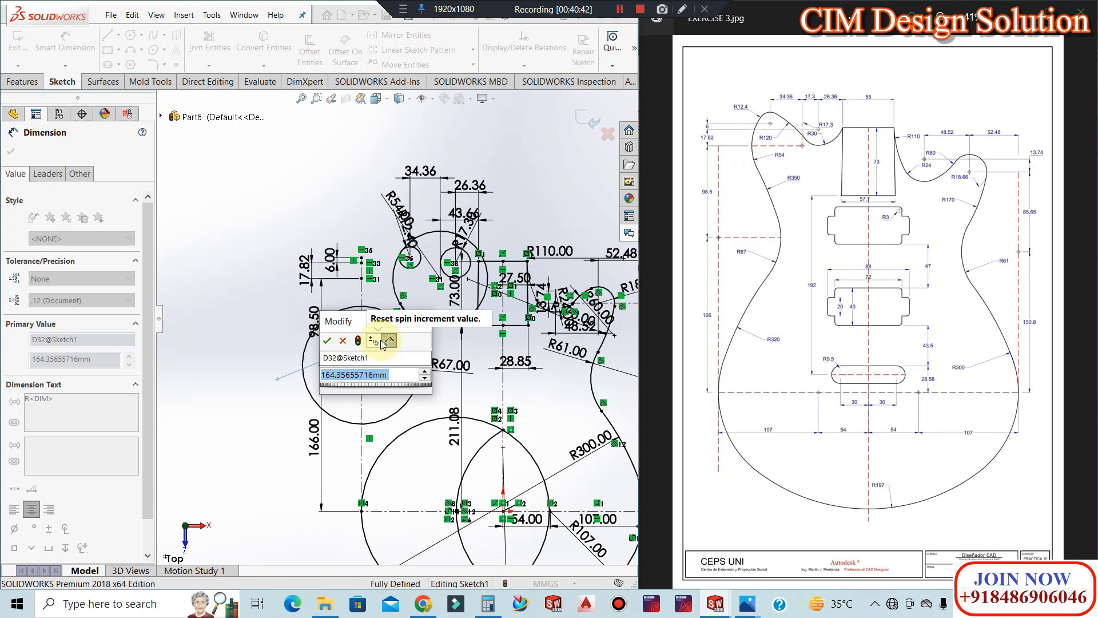
text(350)
key(Return)
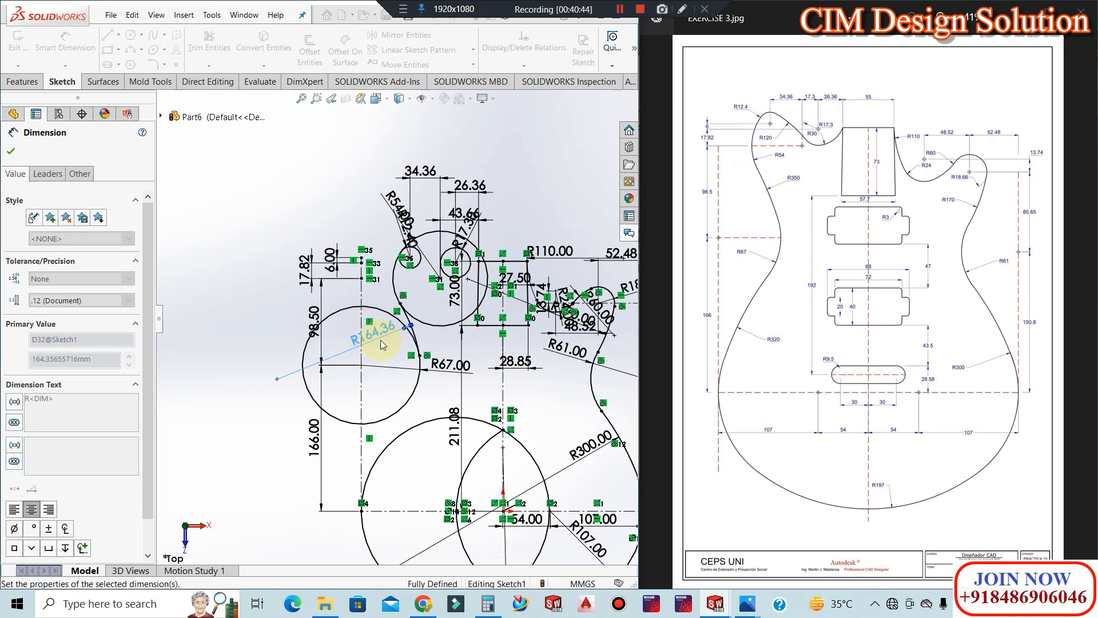
click(458, 329)
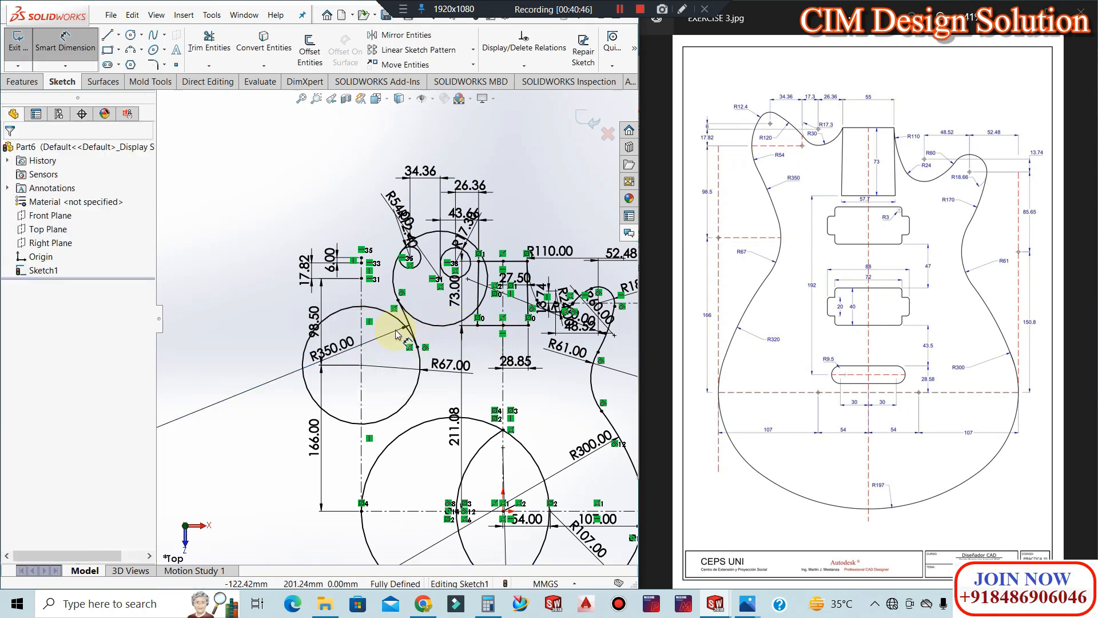
key(Escape)
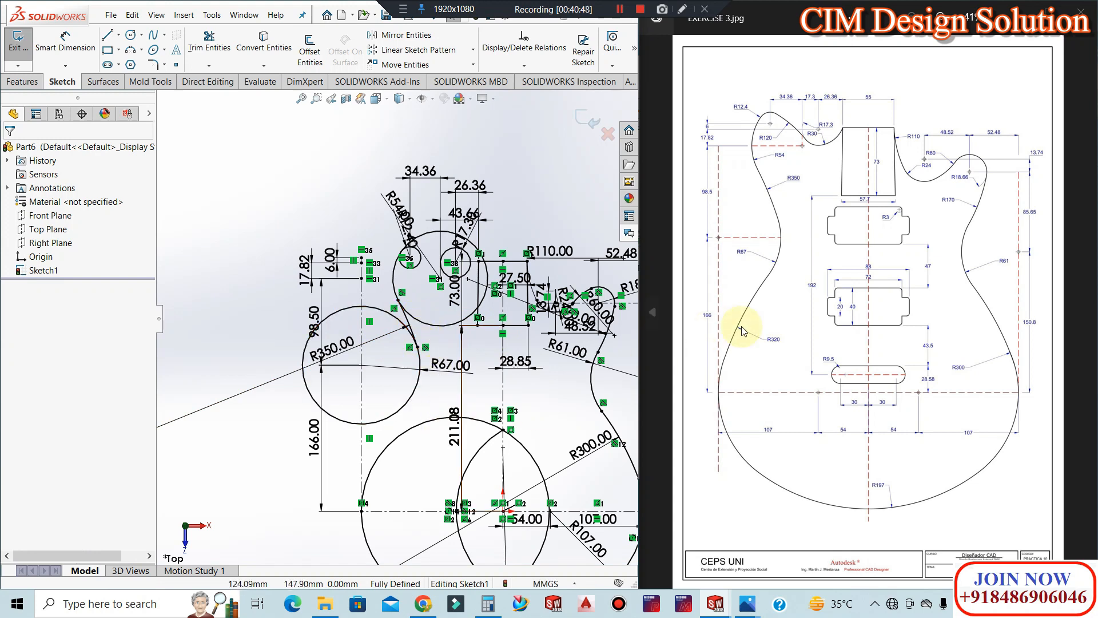
Sketch a three-point arc of about 366 mm radius from the R67 circle's lower right side to the large lower-left circle
click(134, 51)
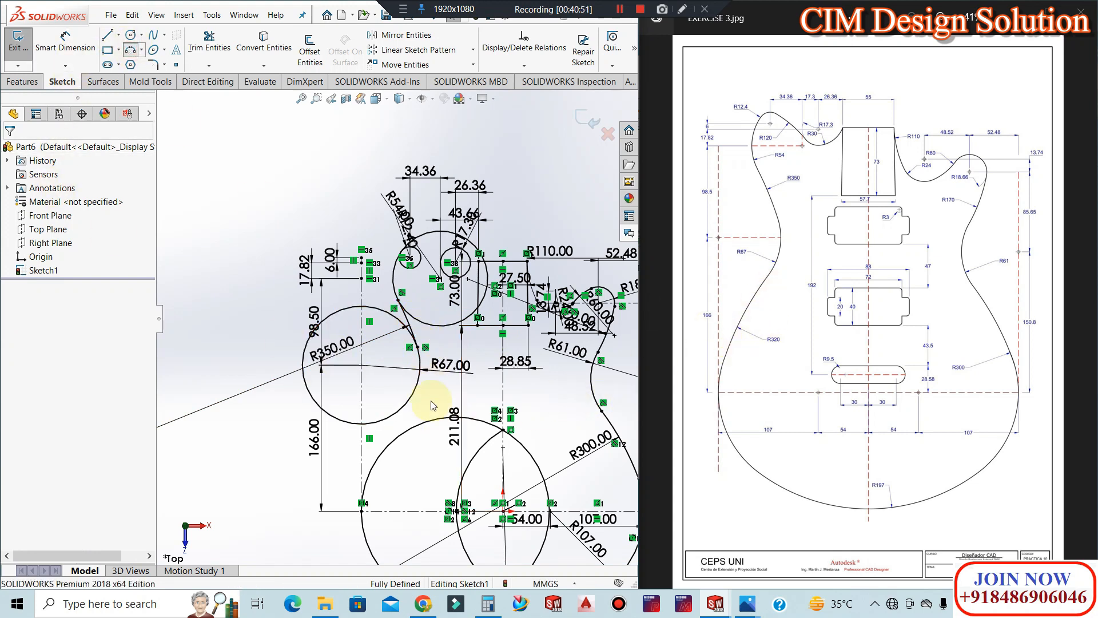
click(388, 458)
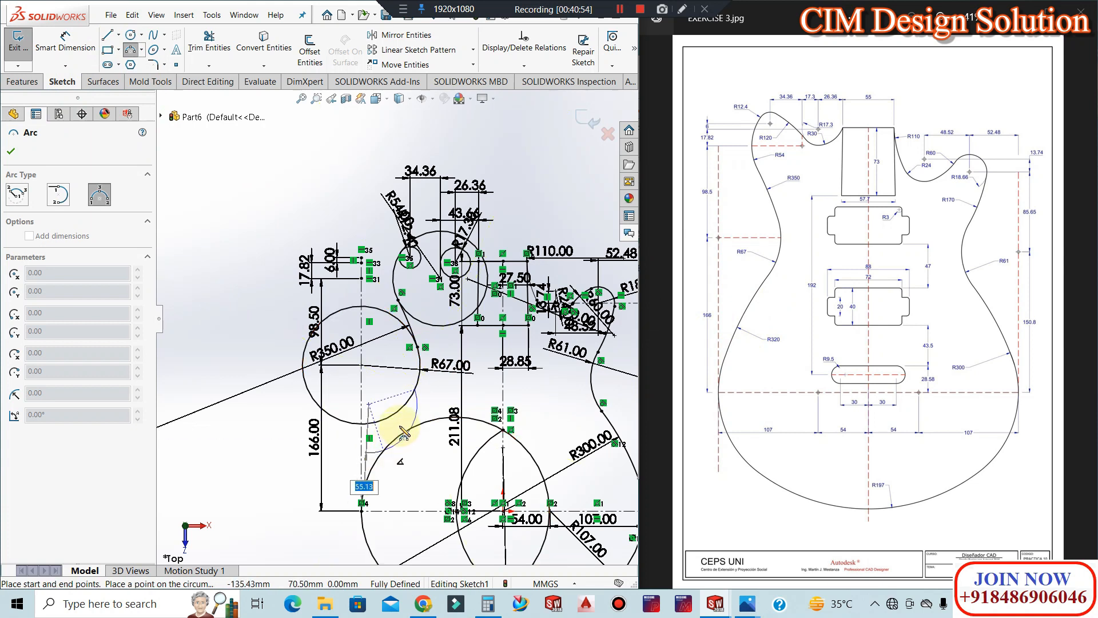
click(483, 400)
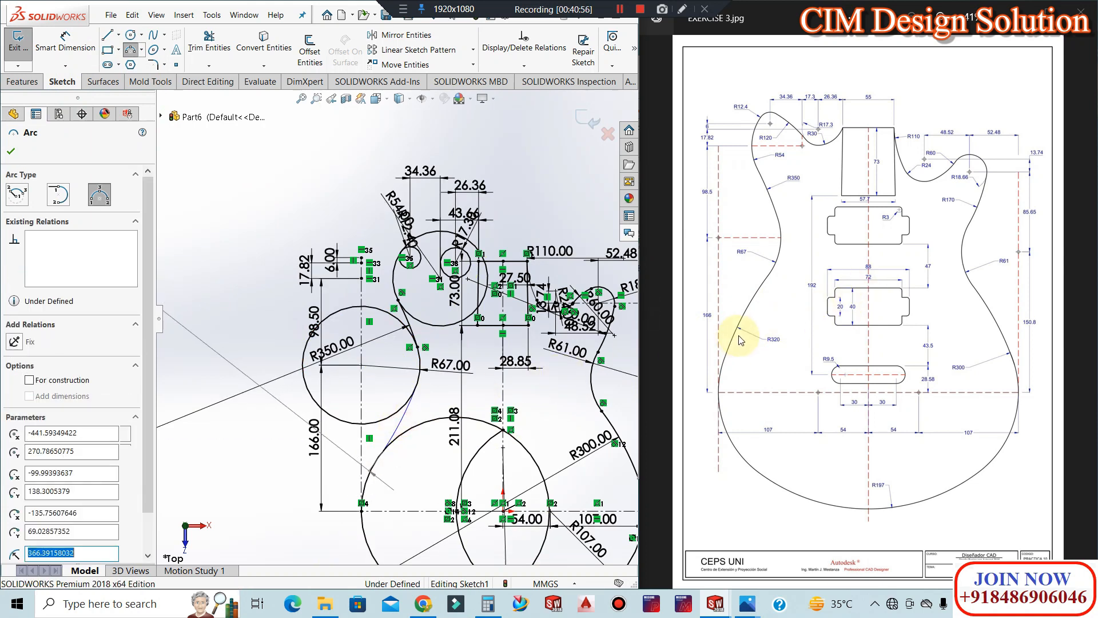
key(Escape)
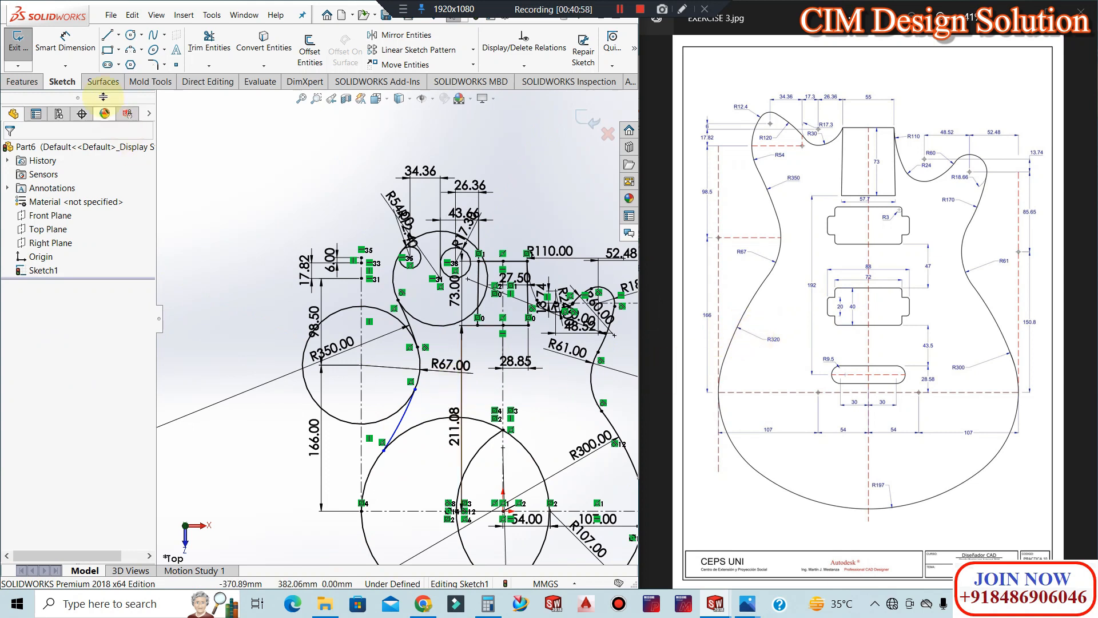
Make the lower-left connecting arc tangent to both the R67 circle and the large lower-left circle
click(403, 407)
ctrl+click(407, 400)
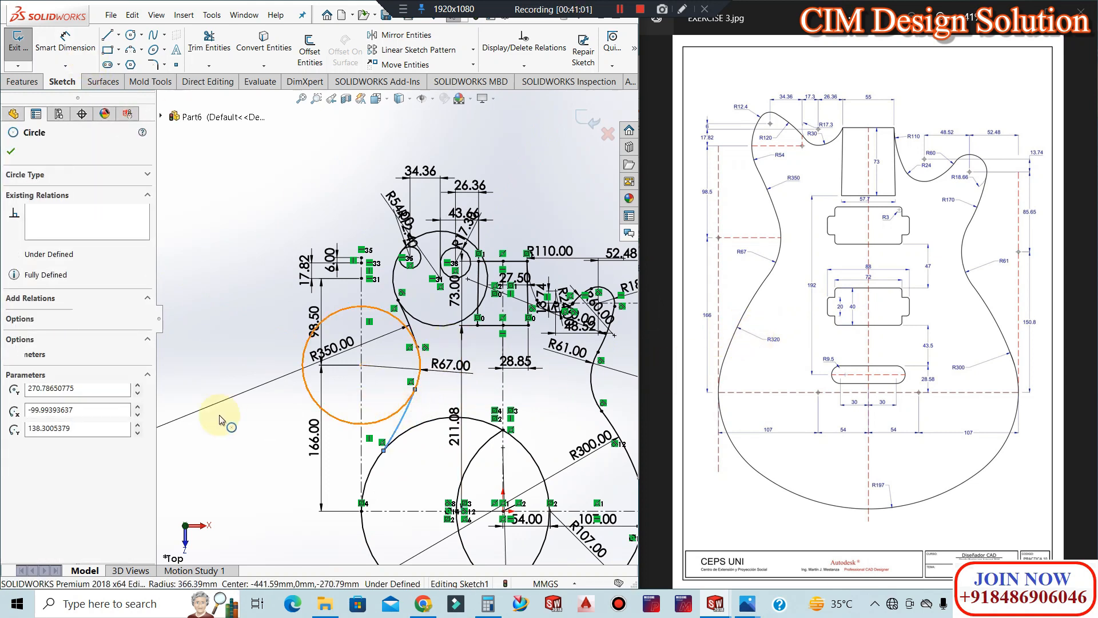
click(11, 151)
click(393, 428)
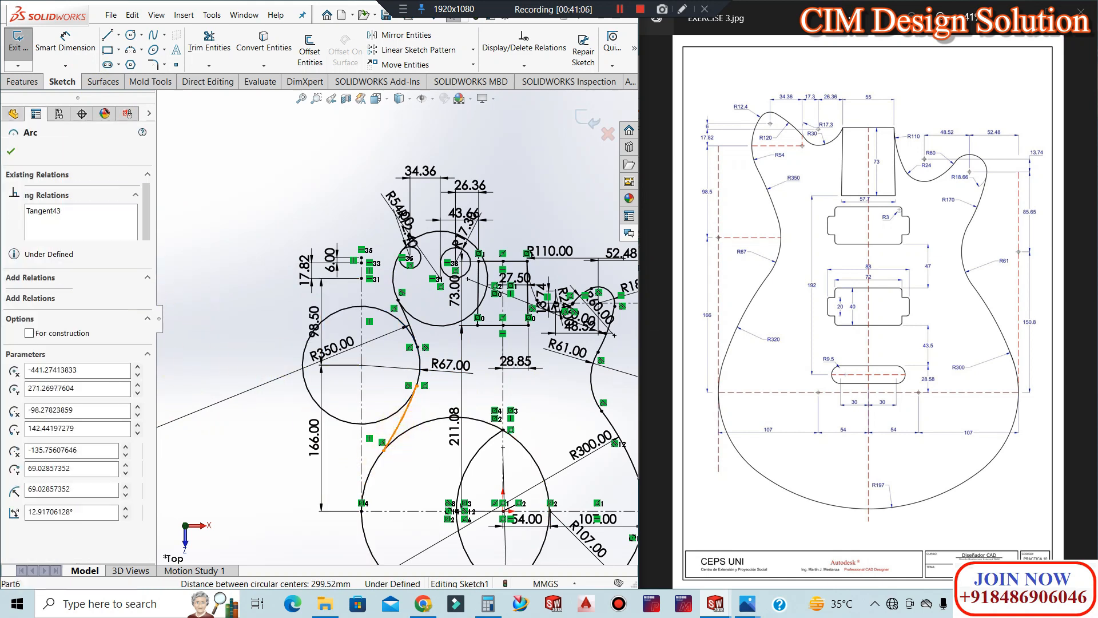
ctrl+click(374, 455)
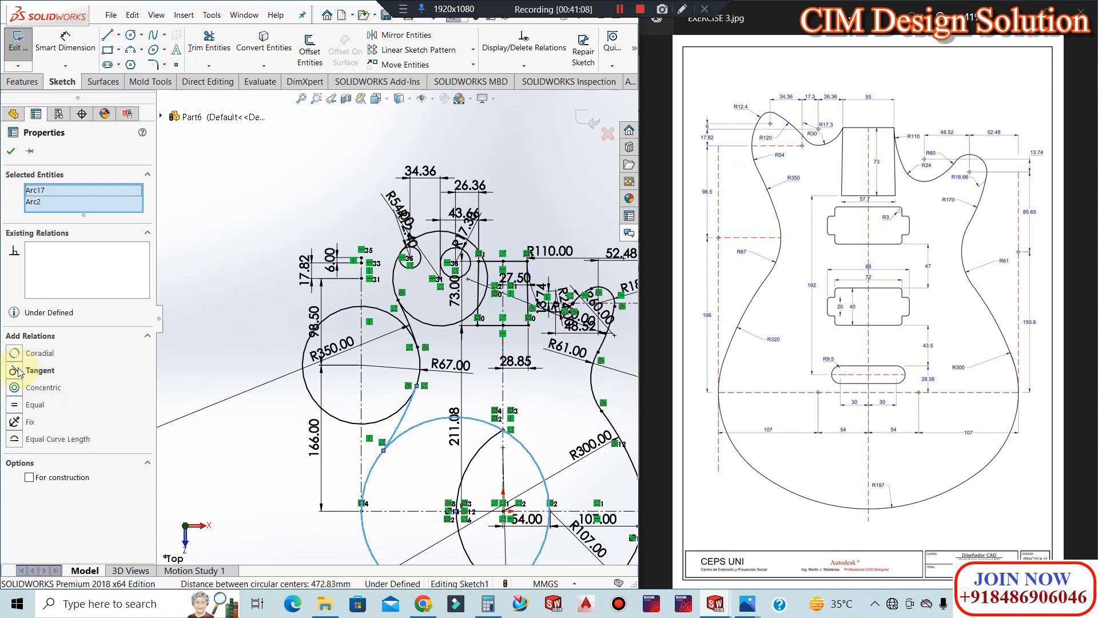
click(11, 152)
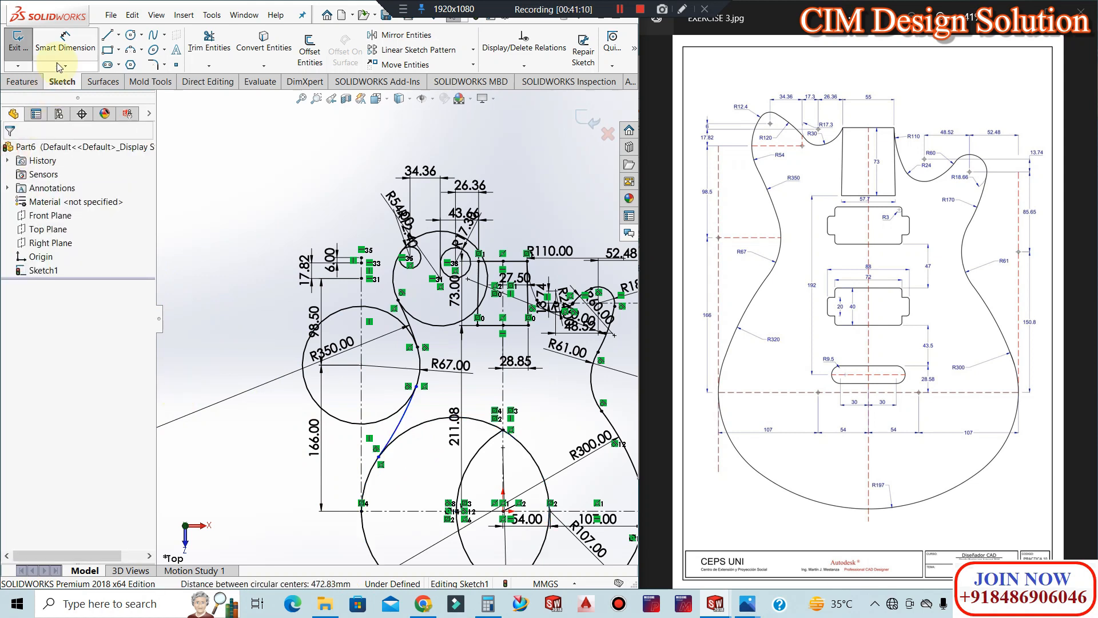
Dimension the arc between the R67 circle and the large lower-left circle with a radius of 320 mm
click(65, 43)
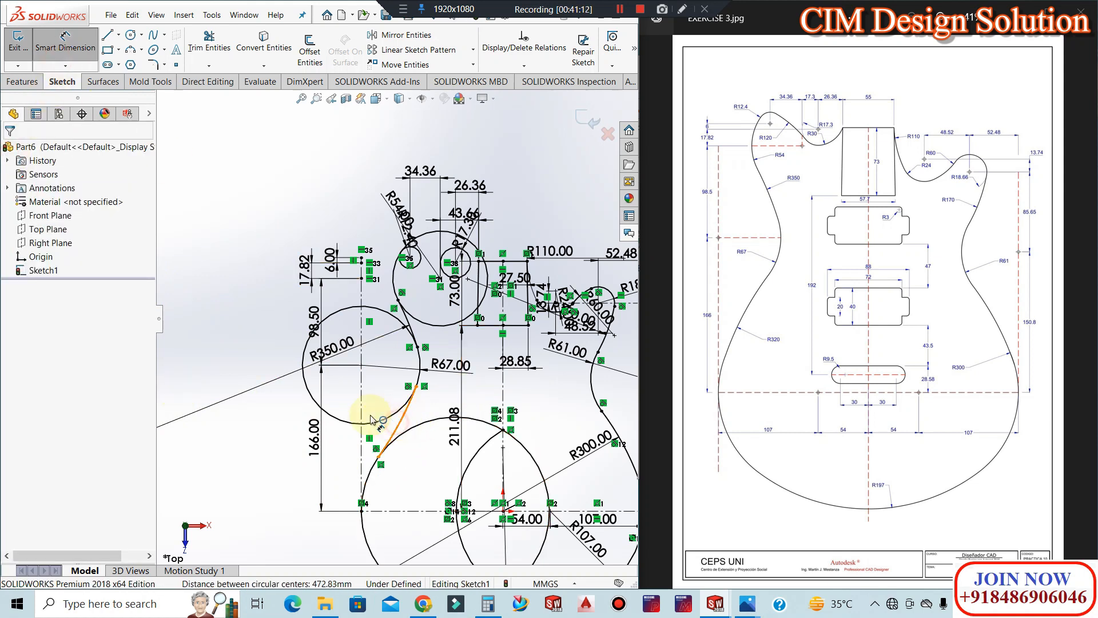
click(398, 426)
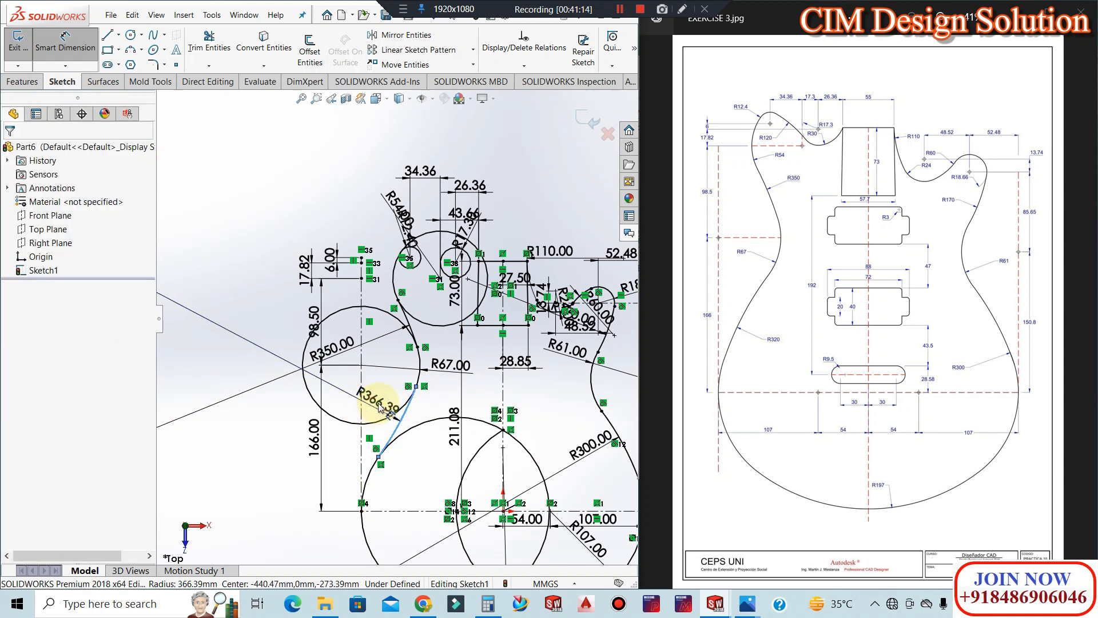
click(379, 407)
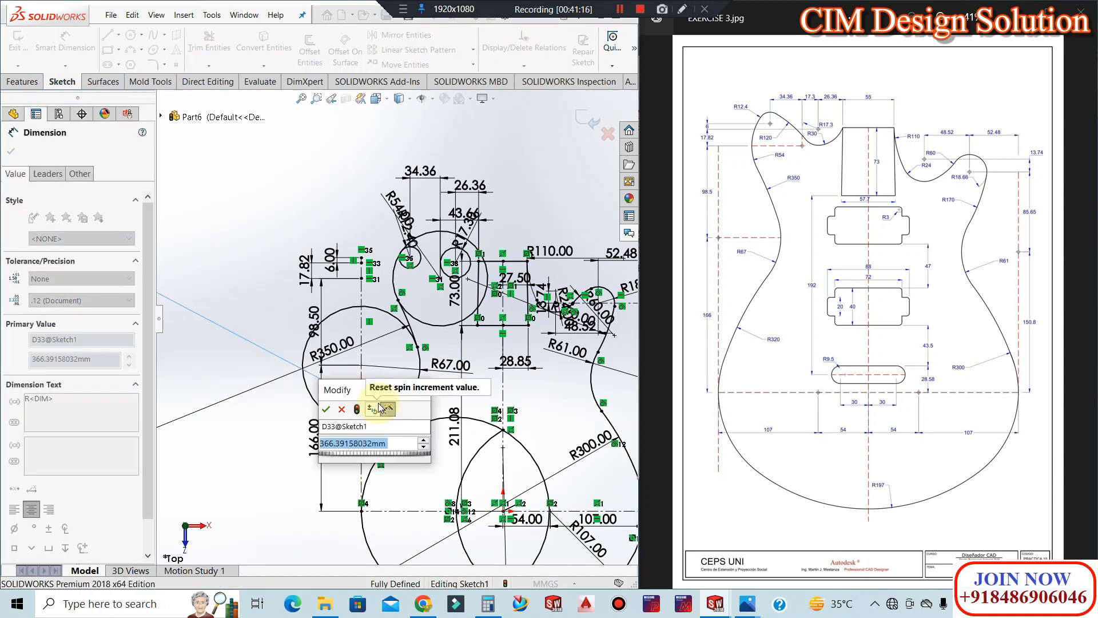
text(320)
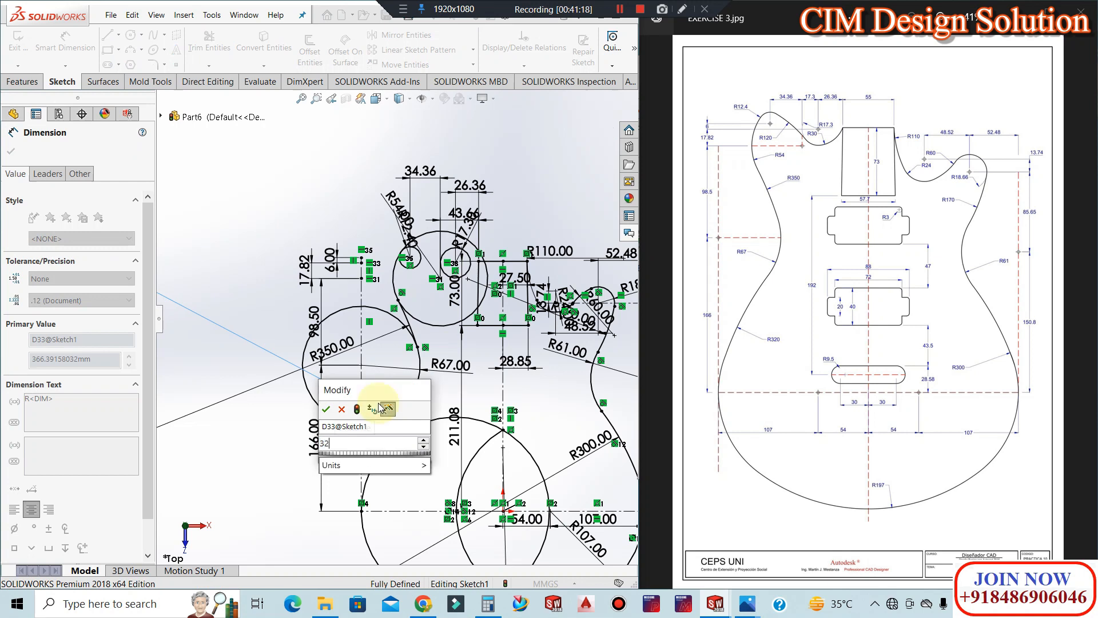
key(Return)
click(410, 410)
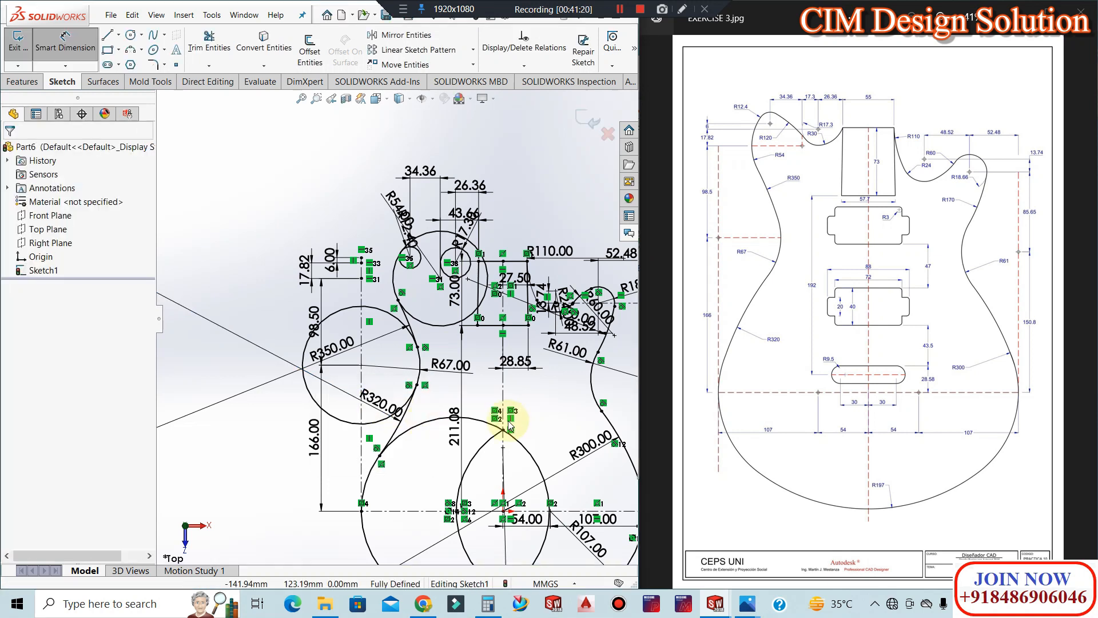
Trim away the outer part of the R67 circle and the top of the large lower-left circle beyond the R320 arc
click(198, 40)
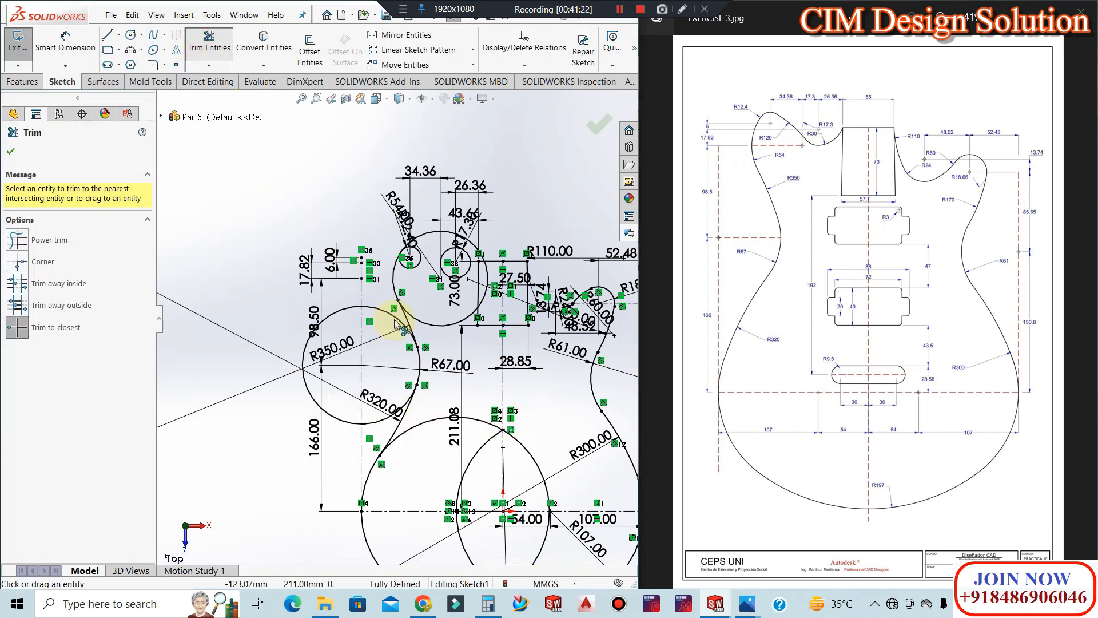
click(342, 316)
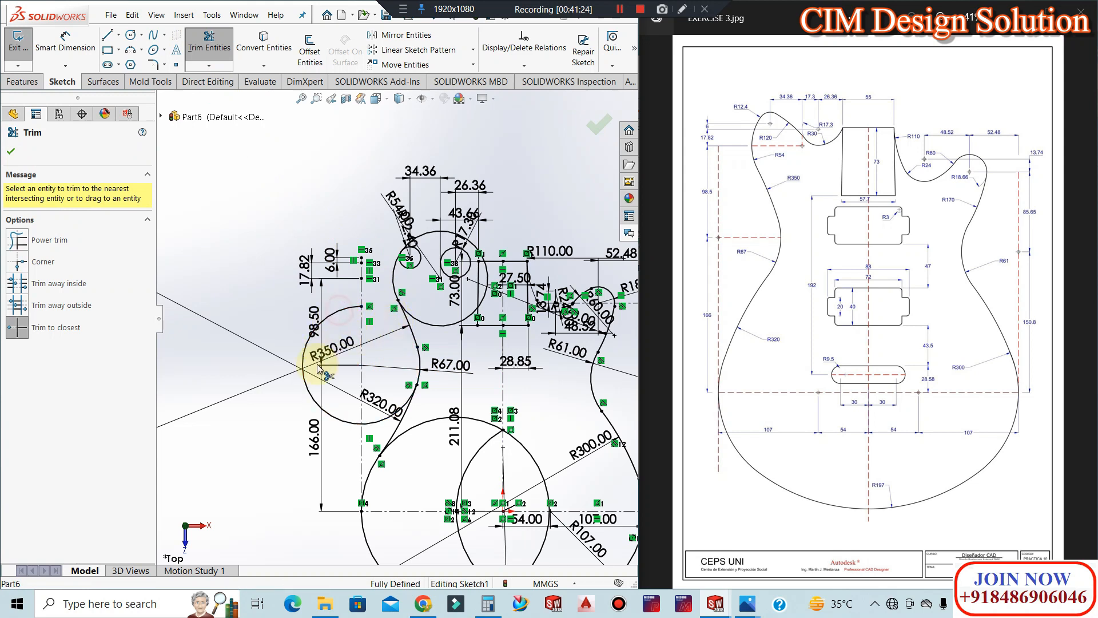
click(385, 424)
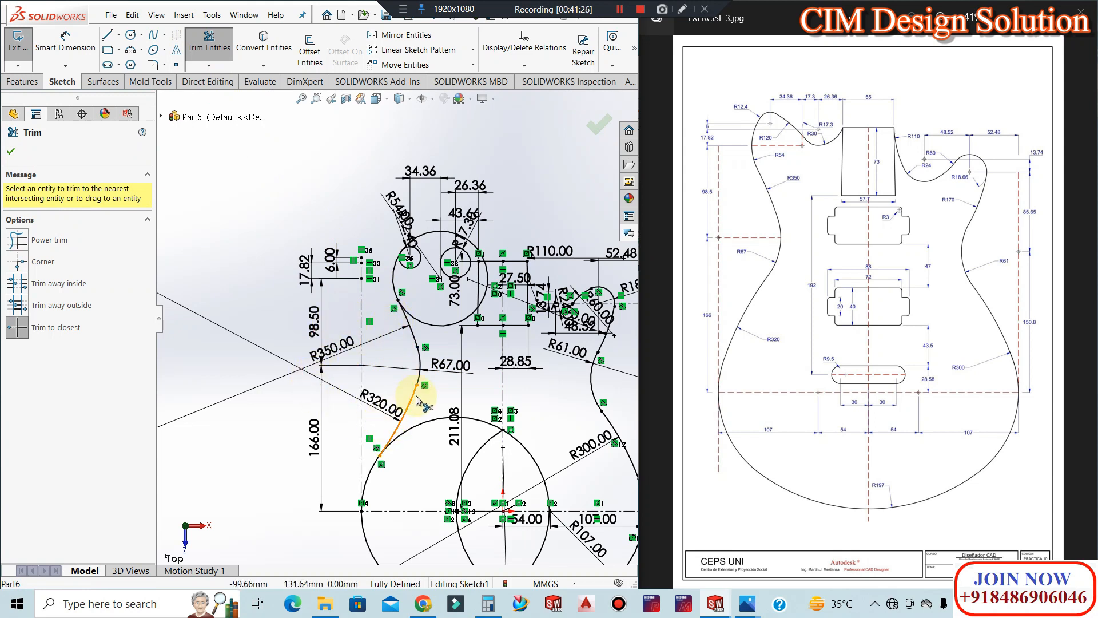
click(478, 424)
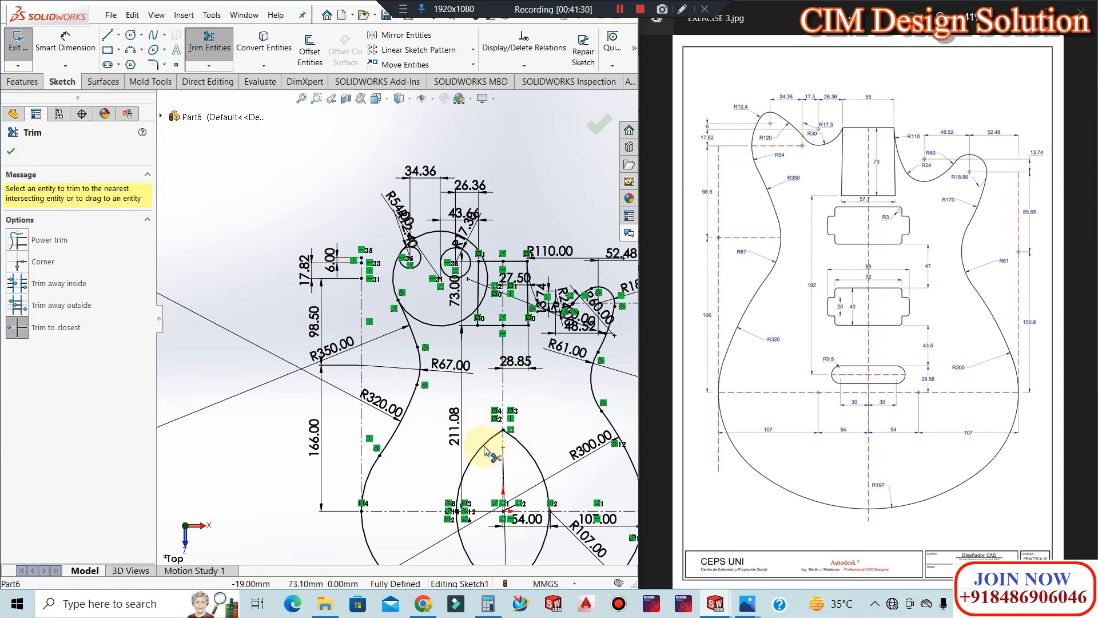
Trim the overlapping inner portions of the two large lower circles, leaving only the guitar body's outer contour
scroll(490, 397, up, 1)
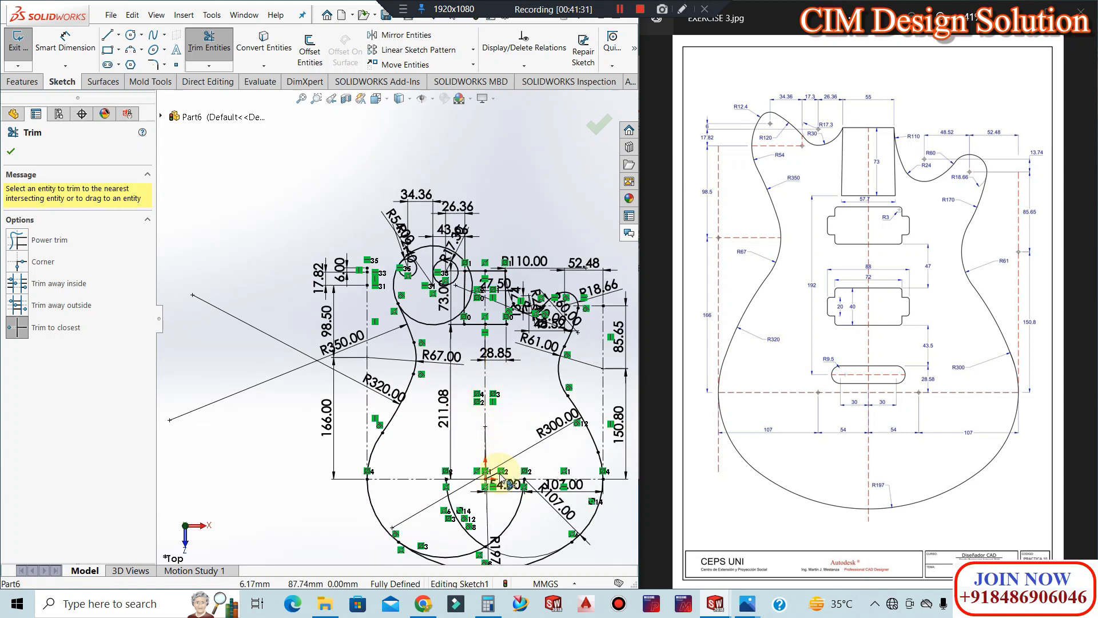
click(511, 519)
click(462, 525)
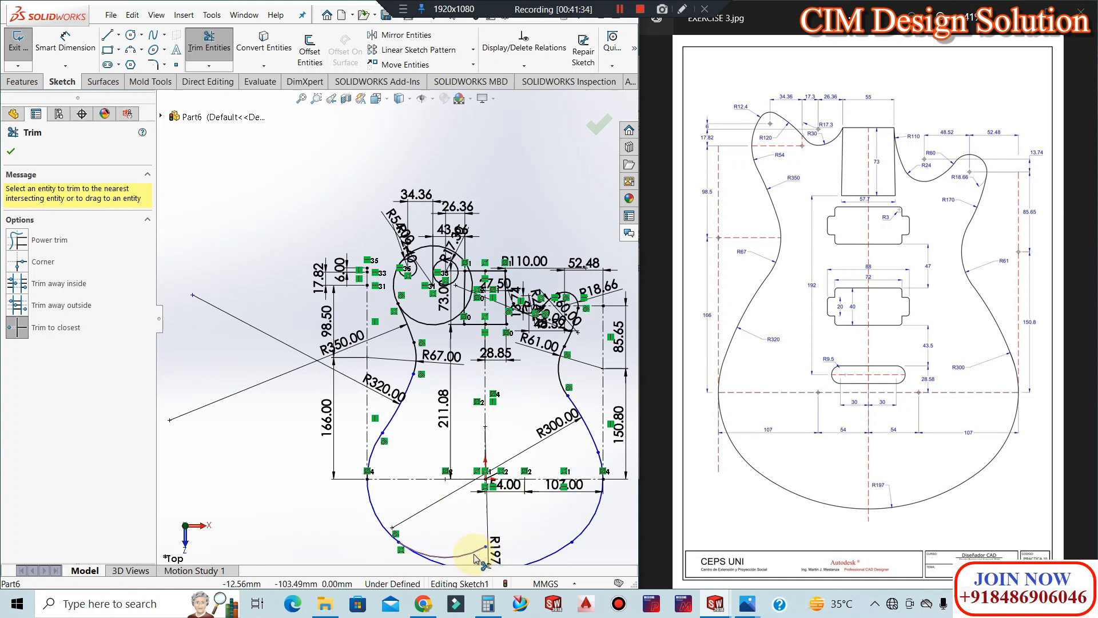
click(473, 554)
scroll(448, 436, up, 1)
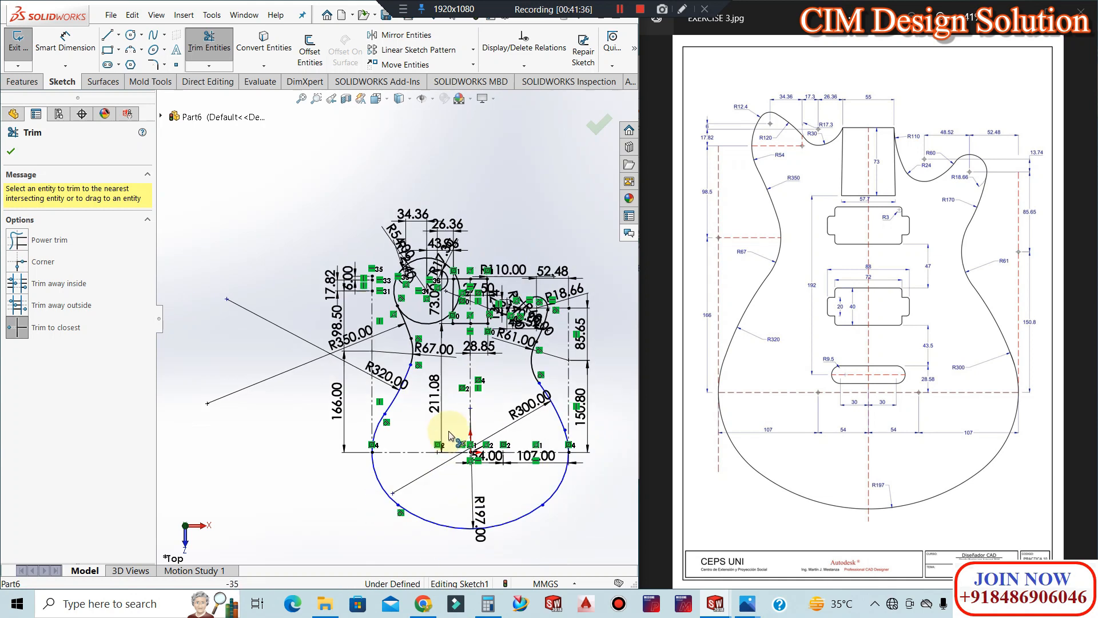
Try to fix the R197 bottom arc in place with a Fix relation
scroll(511, 524, down, 2)
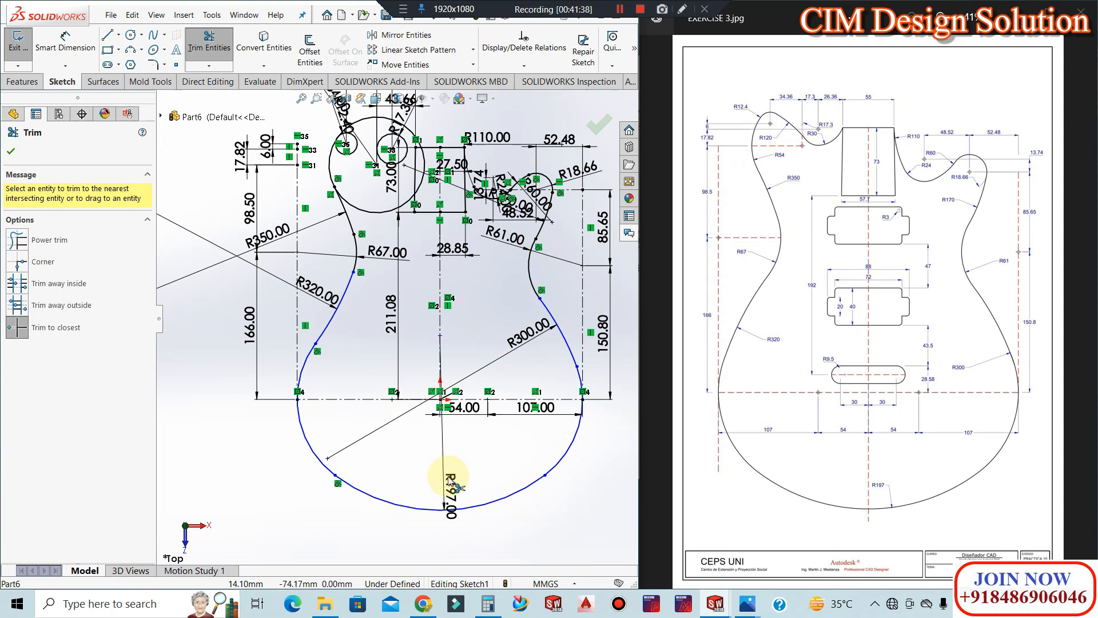
key(Escape)
click(411, 504)
right_click(412, 506)
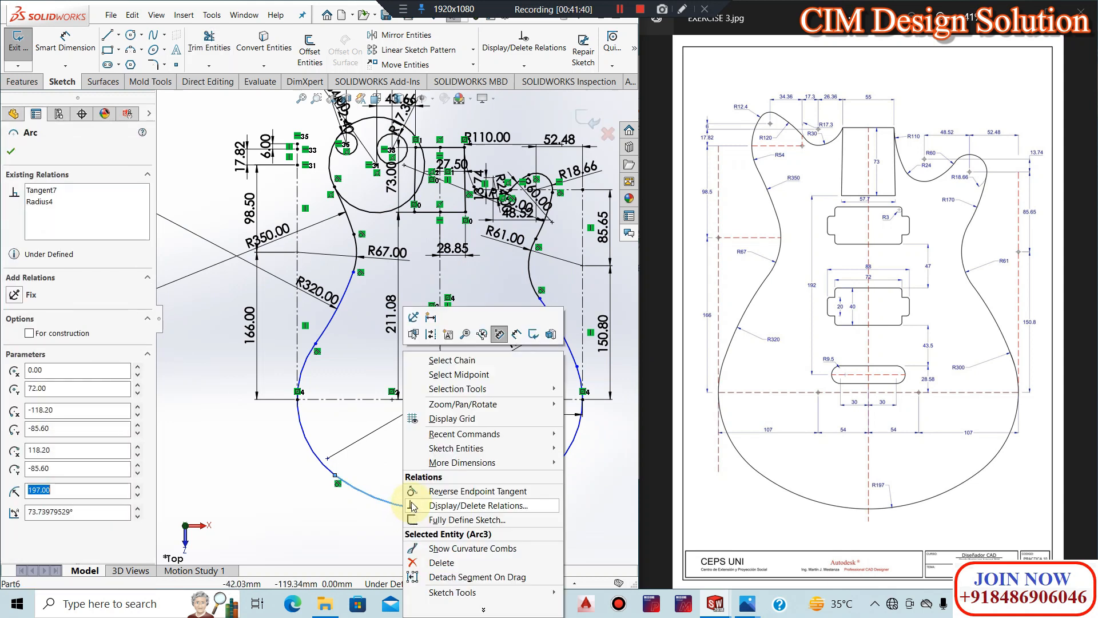
click(413, 316)
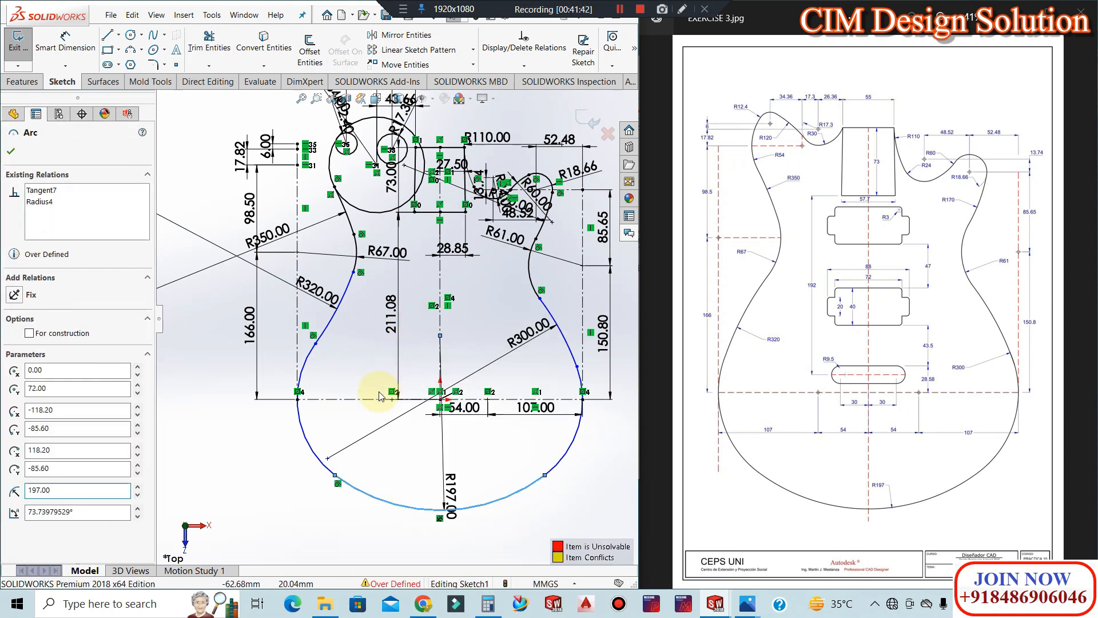
key(Escape)
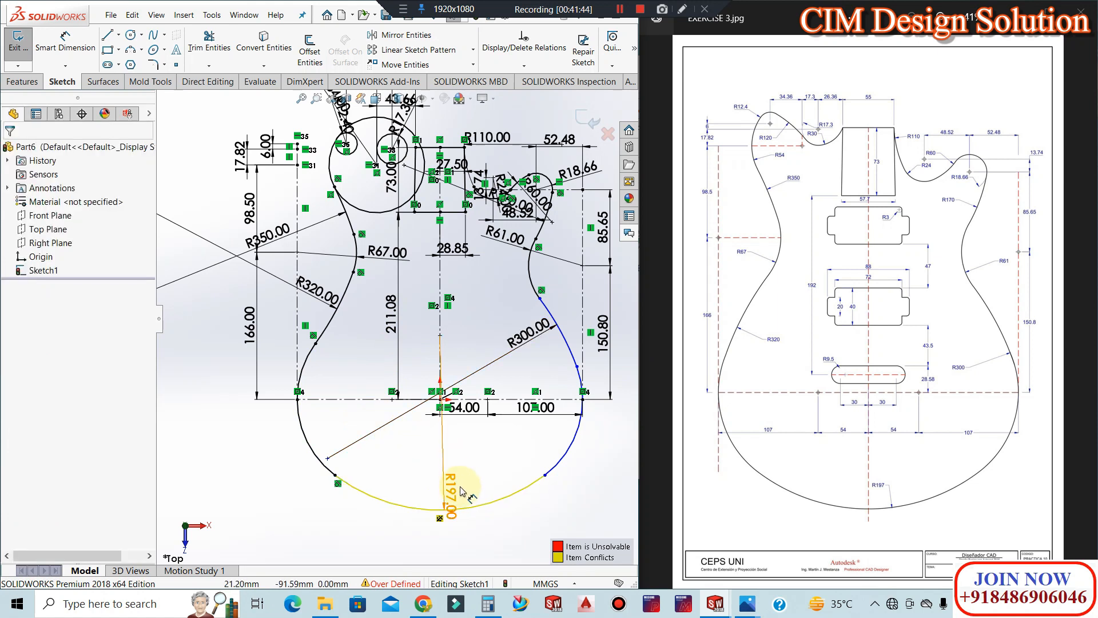
click(458, 490)
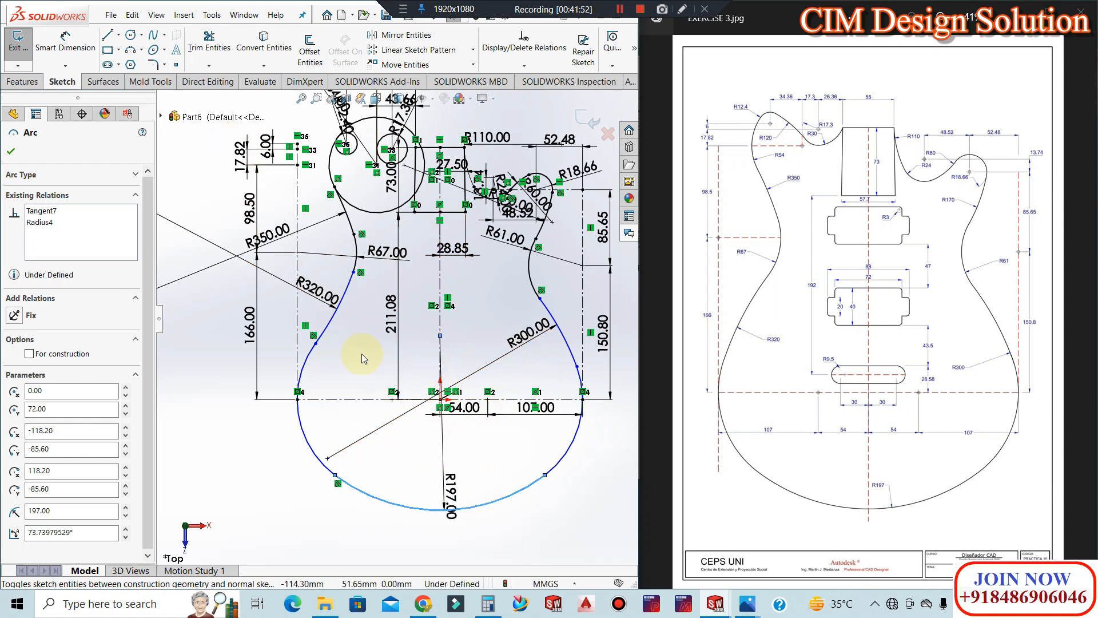
Move the R197 radius dimension to the left side of the vertical centerline
drag(451, 485, 412, 486)
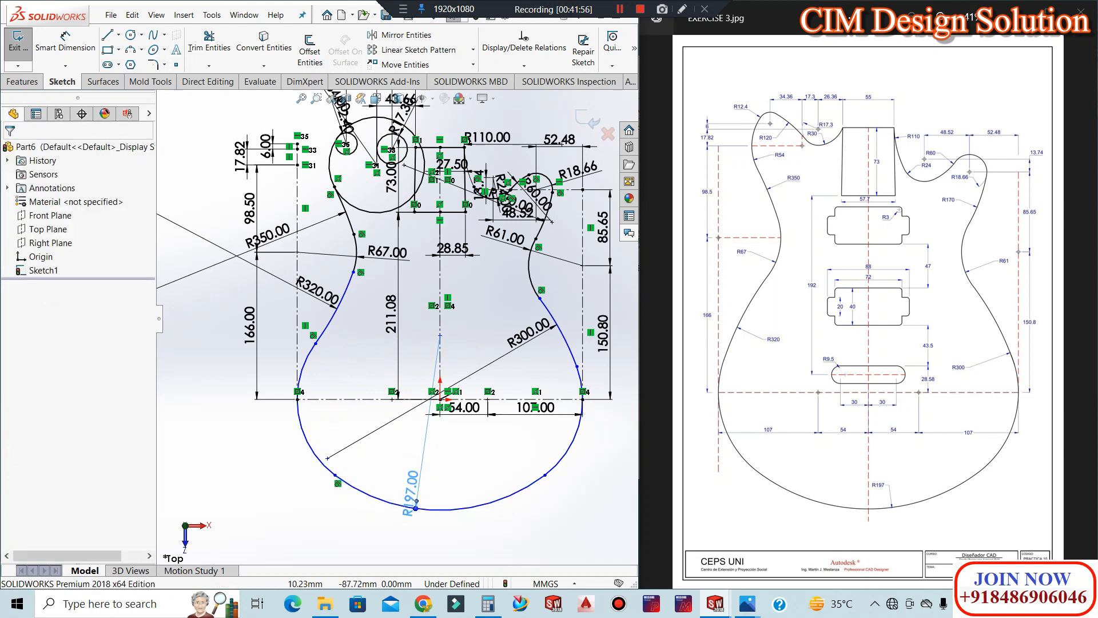
key(Escape)
scroll(440, 469, up, 1)
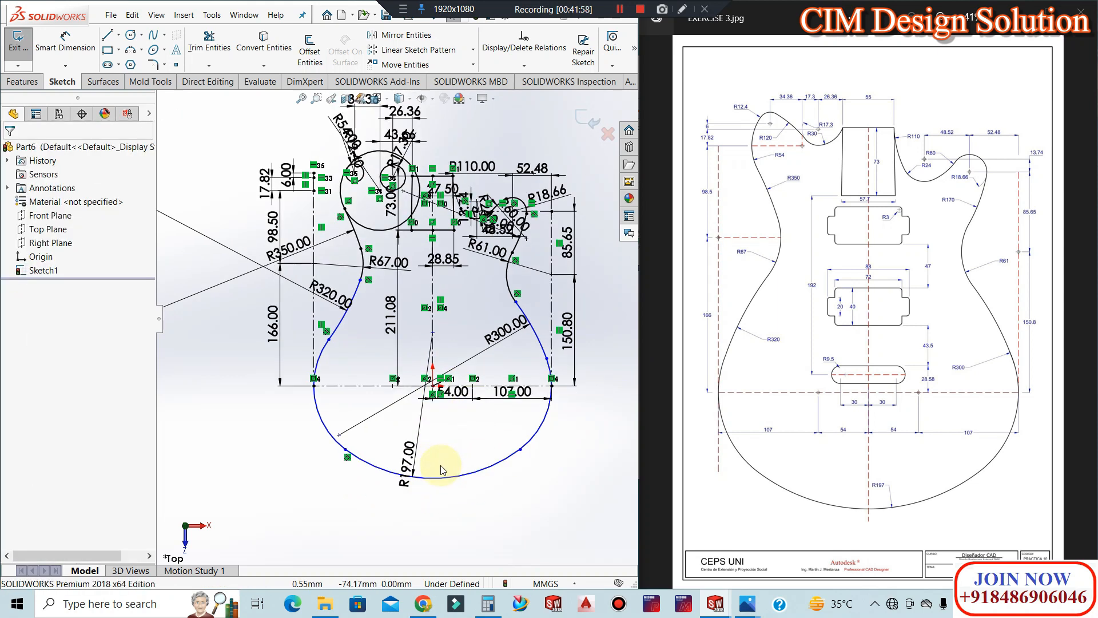
scroll(389, 250, down, 2)
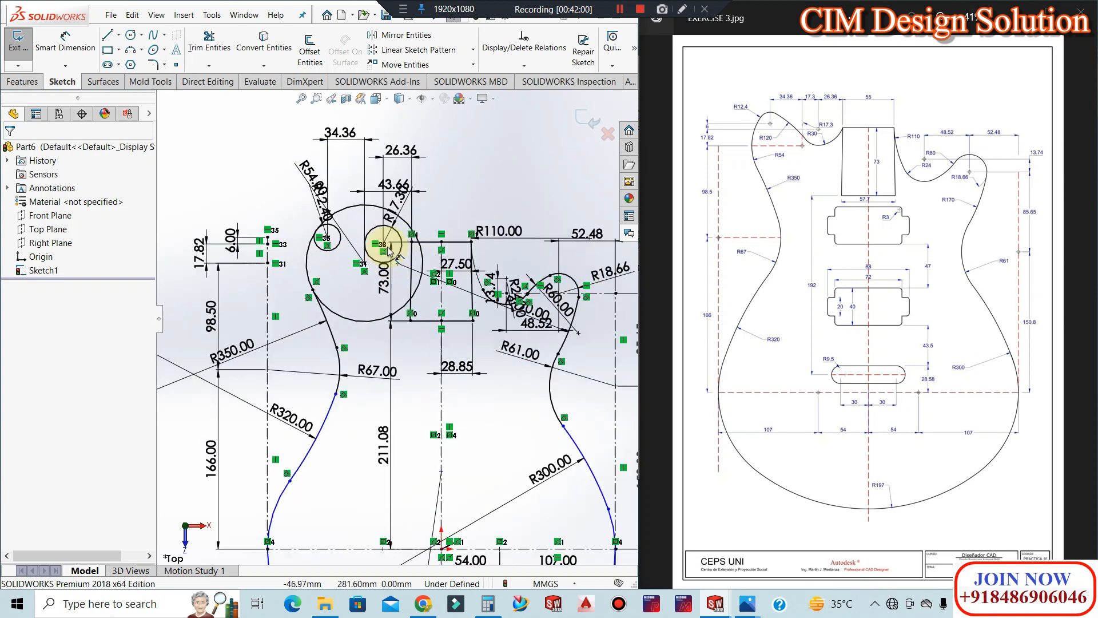
scroll(388, 249, down, 2)
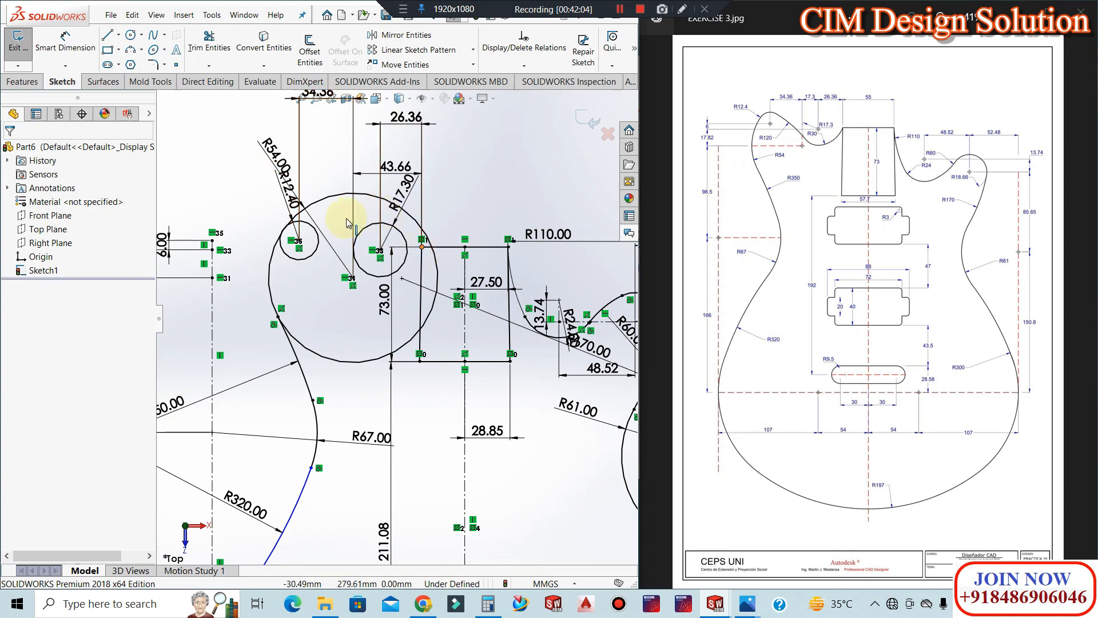
click(135, 49)
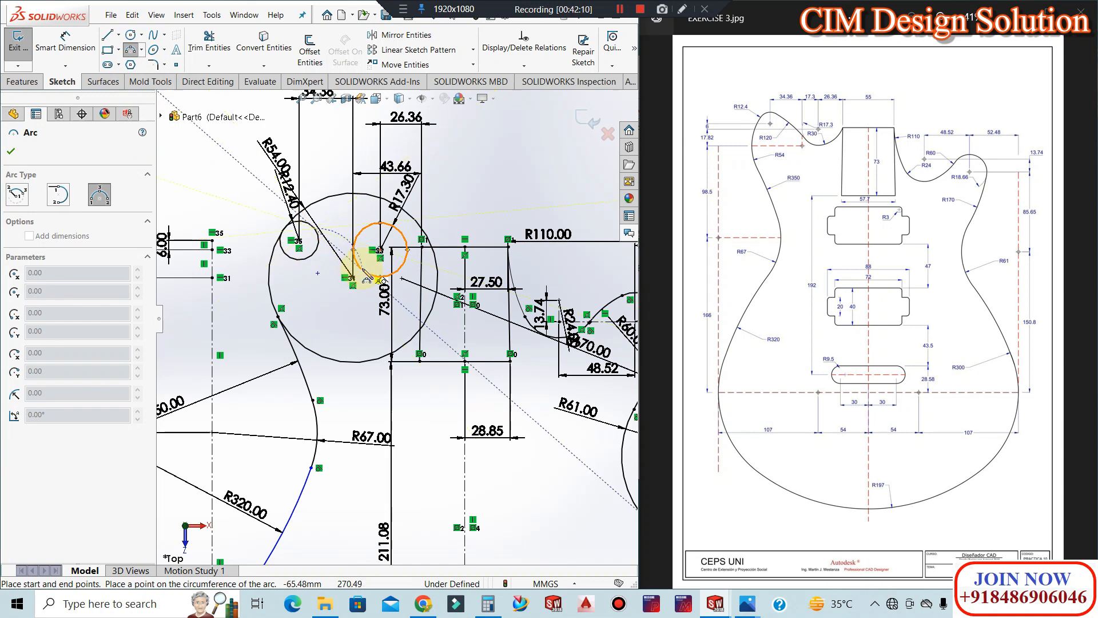
click(364, 275)
key(Escape)
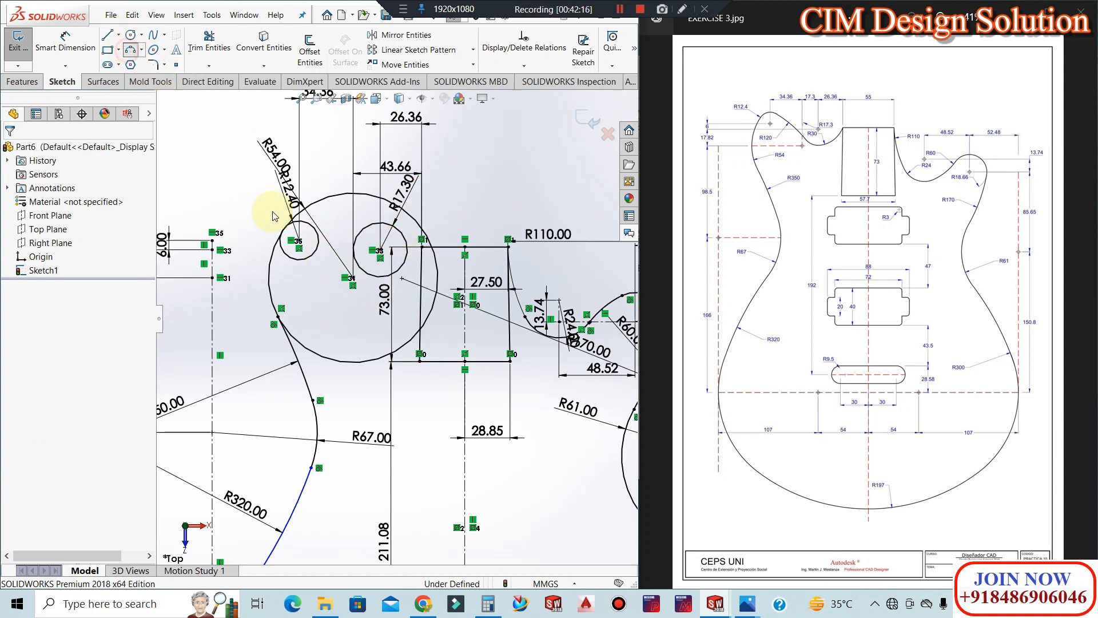
Sketch a three-point arc from the upper right of the R12.4 circle to the lower left of the R17.3 circle
key(Return)
click(313, 229)
click(364, 271)
click(348, 262)
key(Escape)
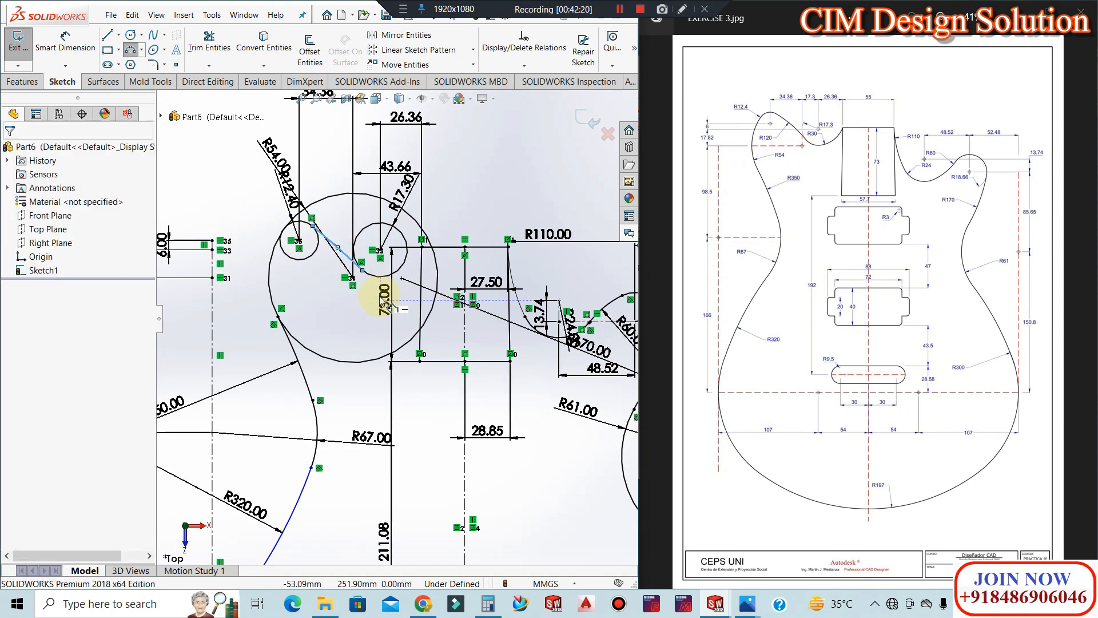
Make the new connecting arc tangent to the R17.3 circle
click(345, 254)
click(354, 241)
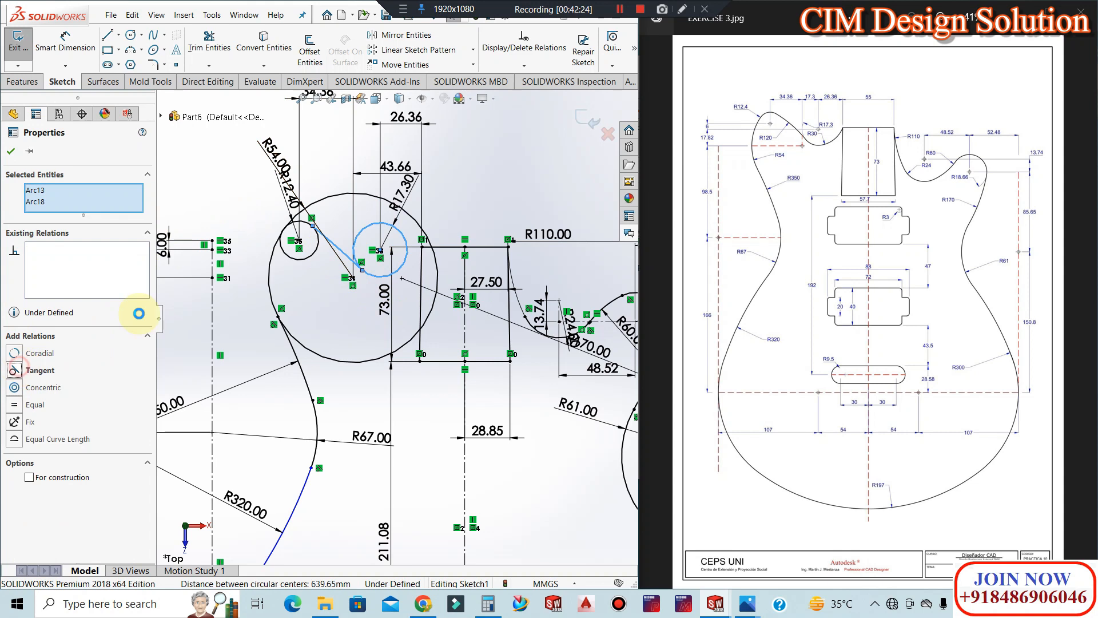
click(219, 179)
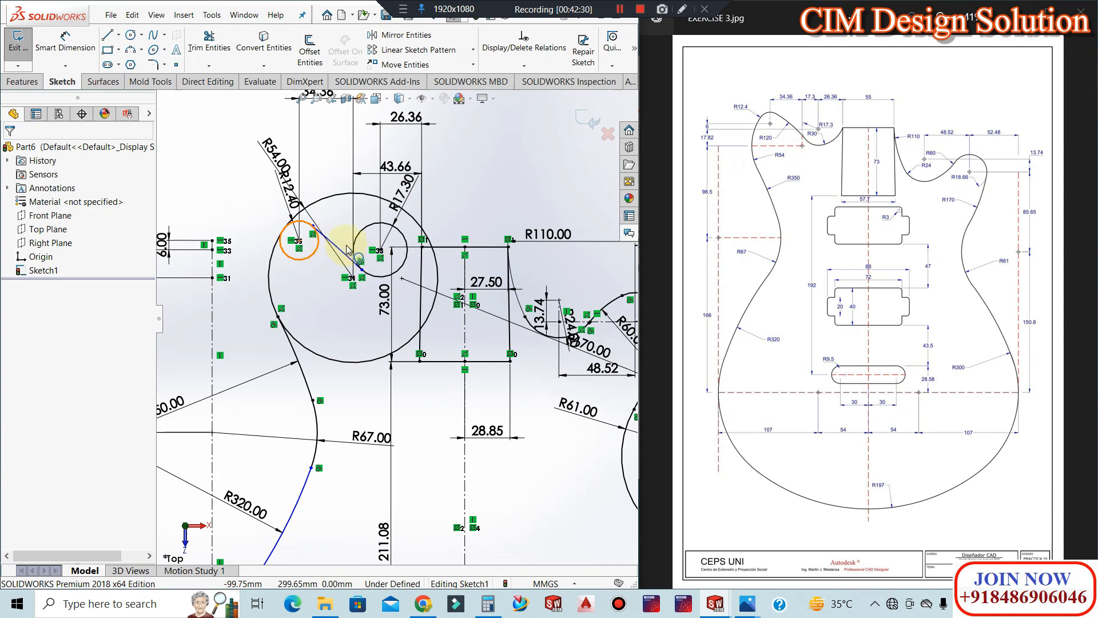
Try to constrain the connecting arc to the R12.4 circle, including a coincident relation at the arc's midpoint
ctrl+click(318, 230)
click(256, 191)
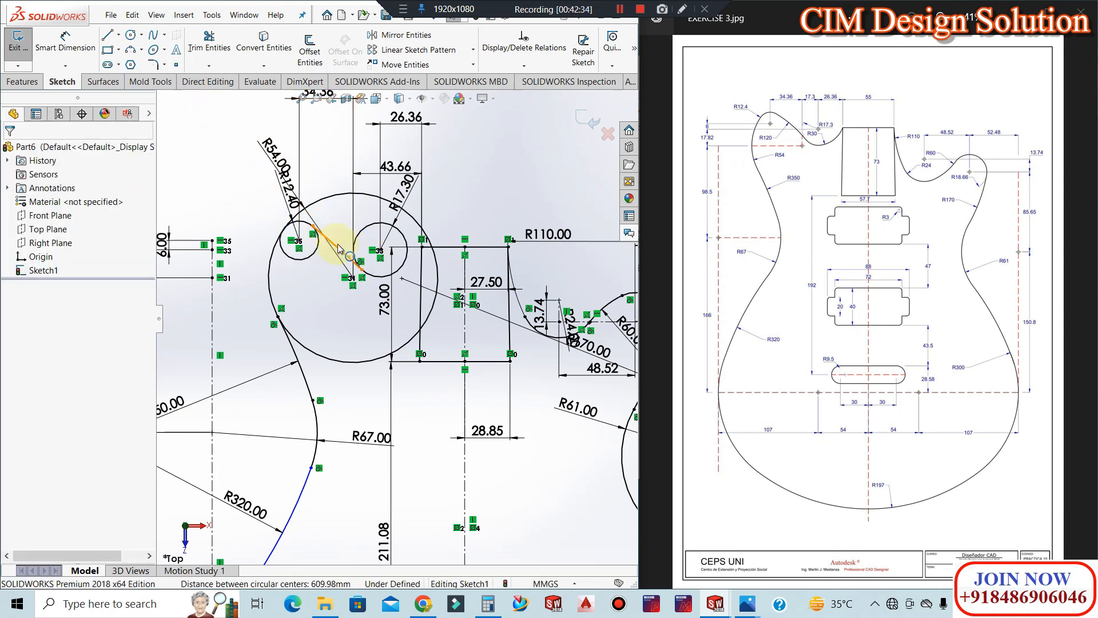
click(317, 235)
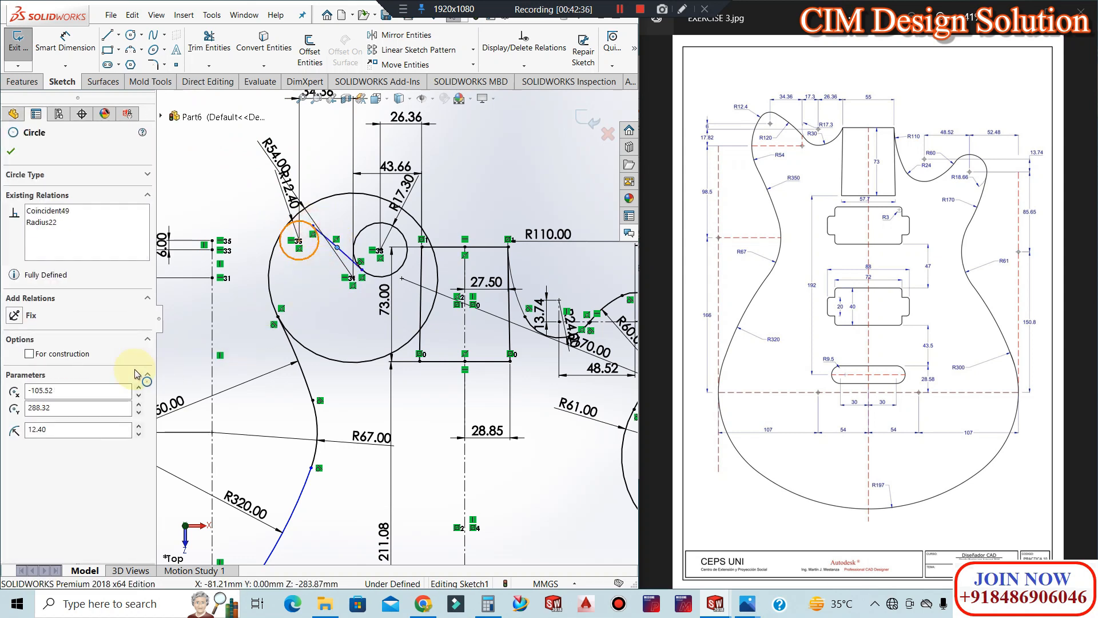
click(17, 369)
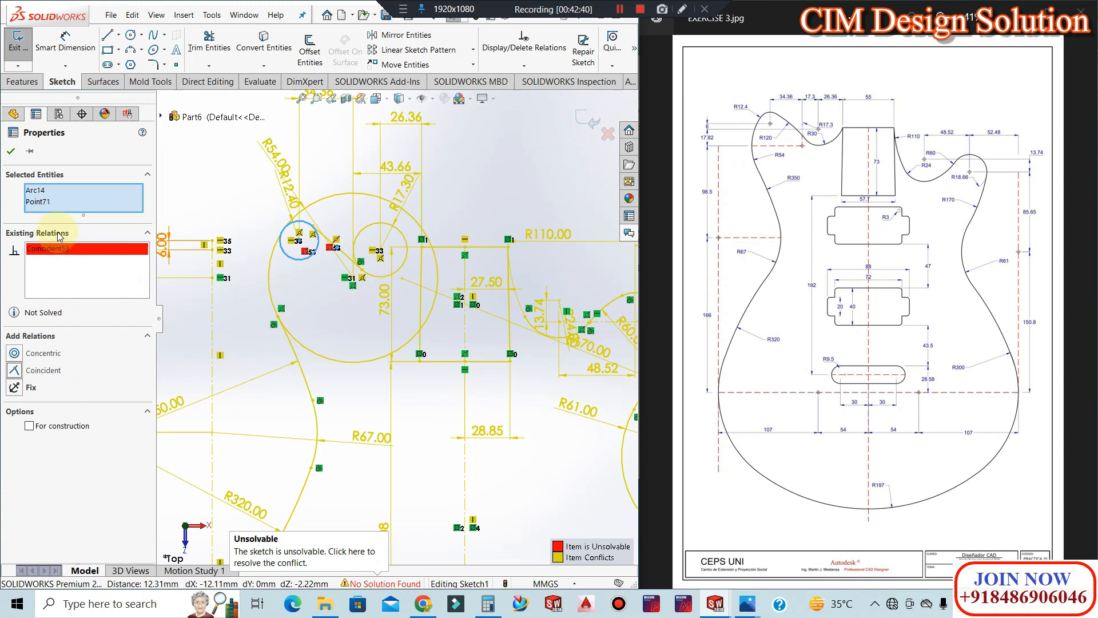
click(171, 270)
key(ctrl+z)
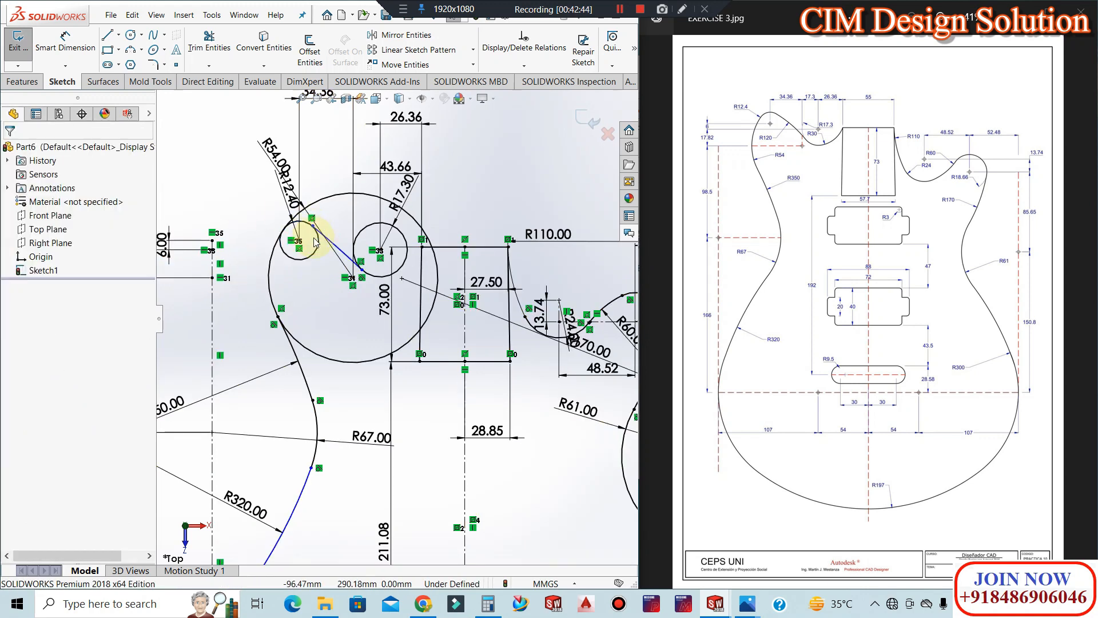
scroll(328, 254, down, 6)
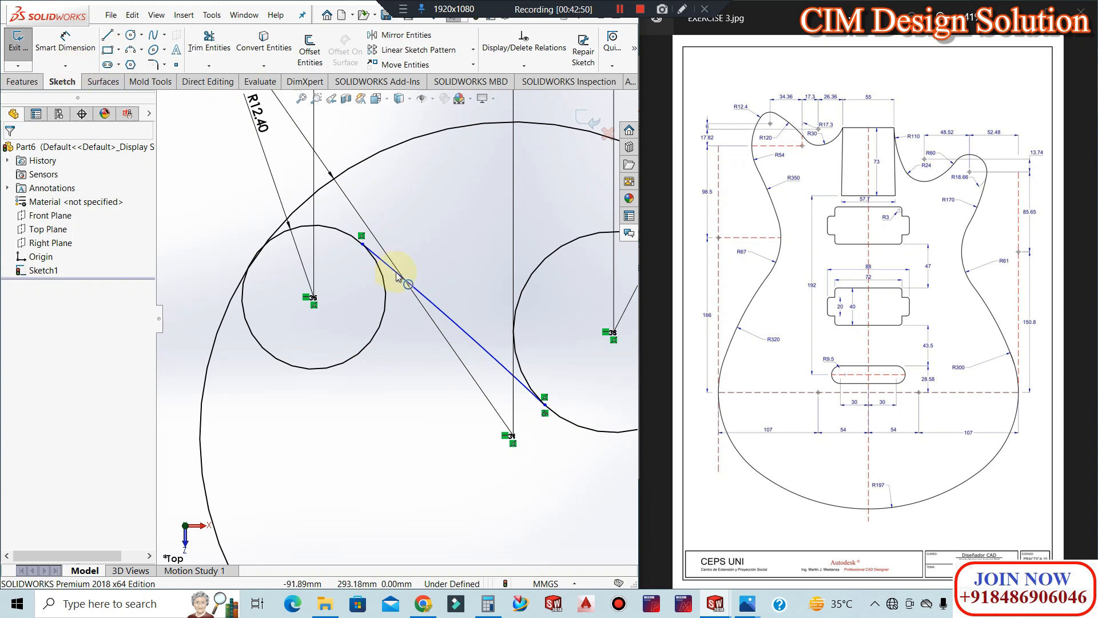
Make the connecting arc tangent to the R12.4 circle at the upper-left horn
click(356, 245)
ctrl+click(397, 276)
click(15, 370)
click(10, 151)
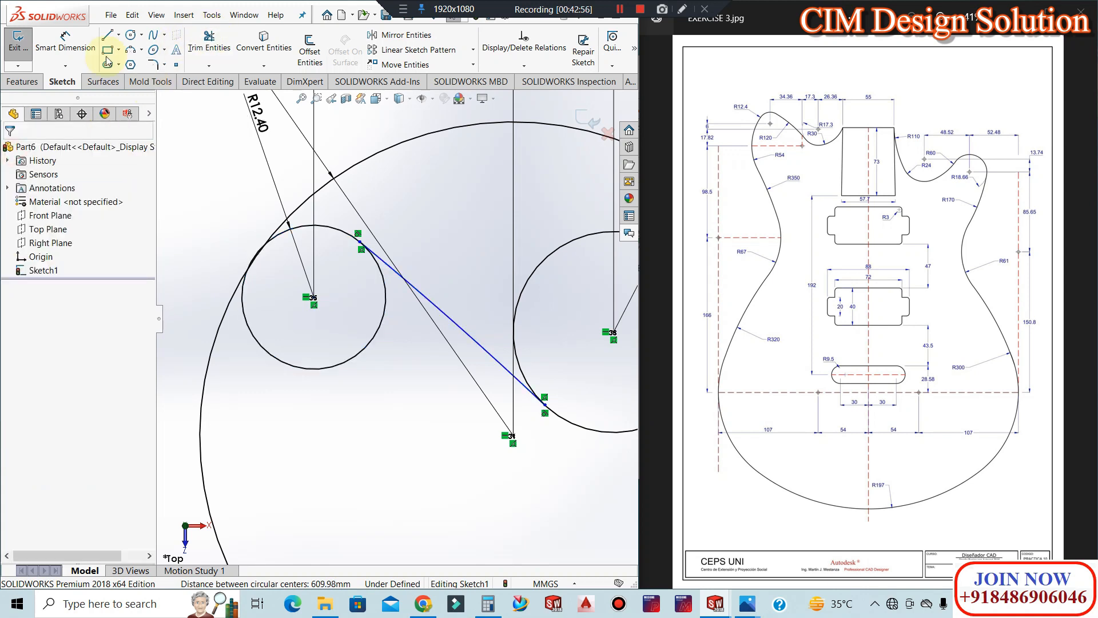
Dimension the arc connecting the R12.4 and R17.3 circles with a radius of 120 mm
click(66, 43)
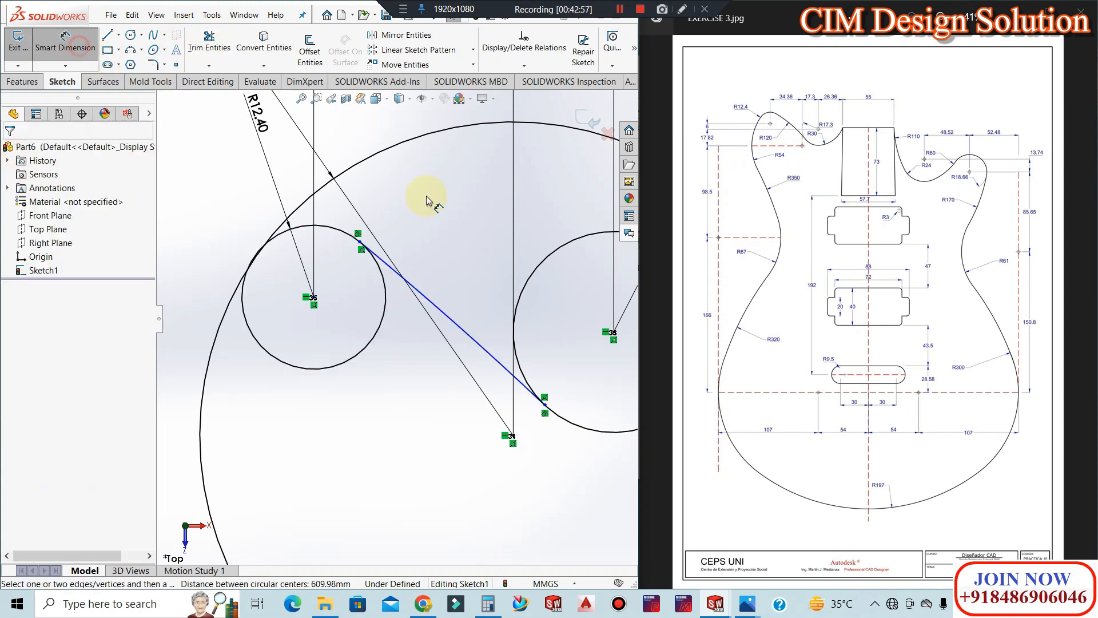
click(466, 339)
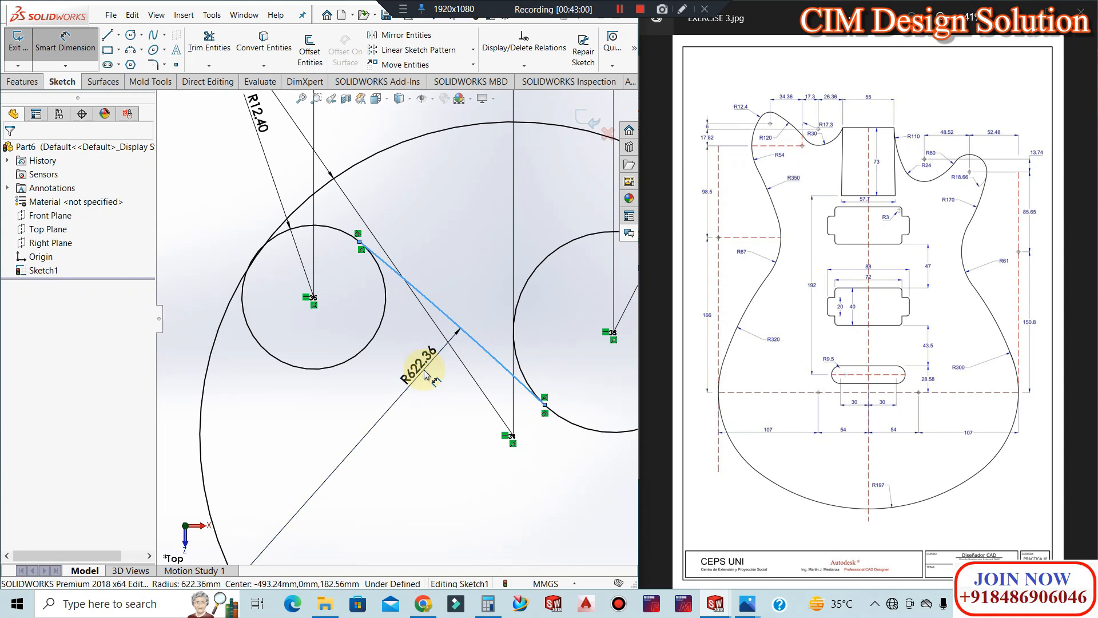
click(424, 373)
text(120)
key(Return)
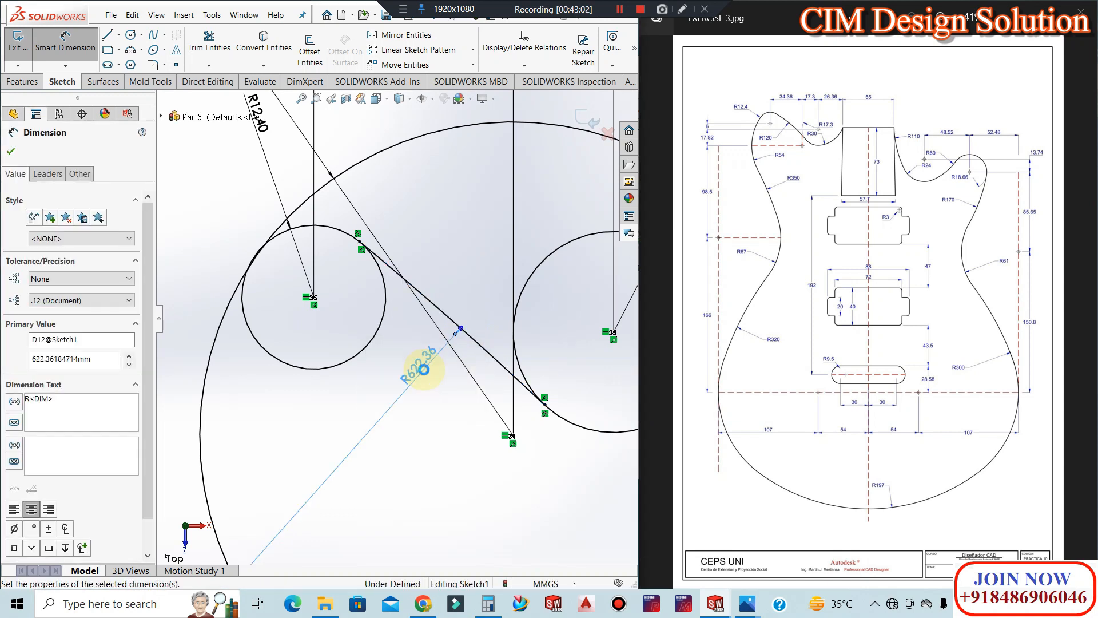
click(425, 372)
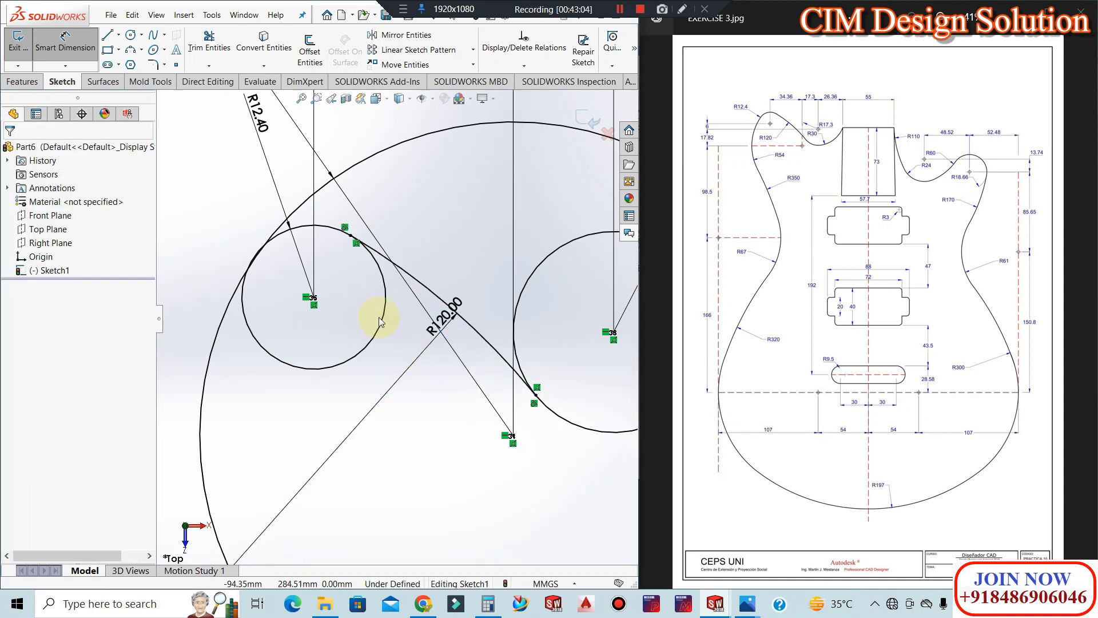
key(Escape)
Sketch a three-point arc of about 49 mm radius from the neck pocket's upper-left corner to the lower right of the R17.3 circle
scroll(326, 289, up, 5)
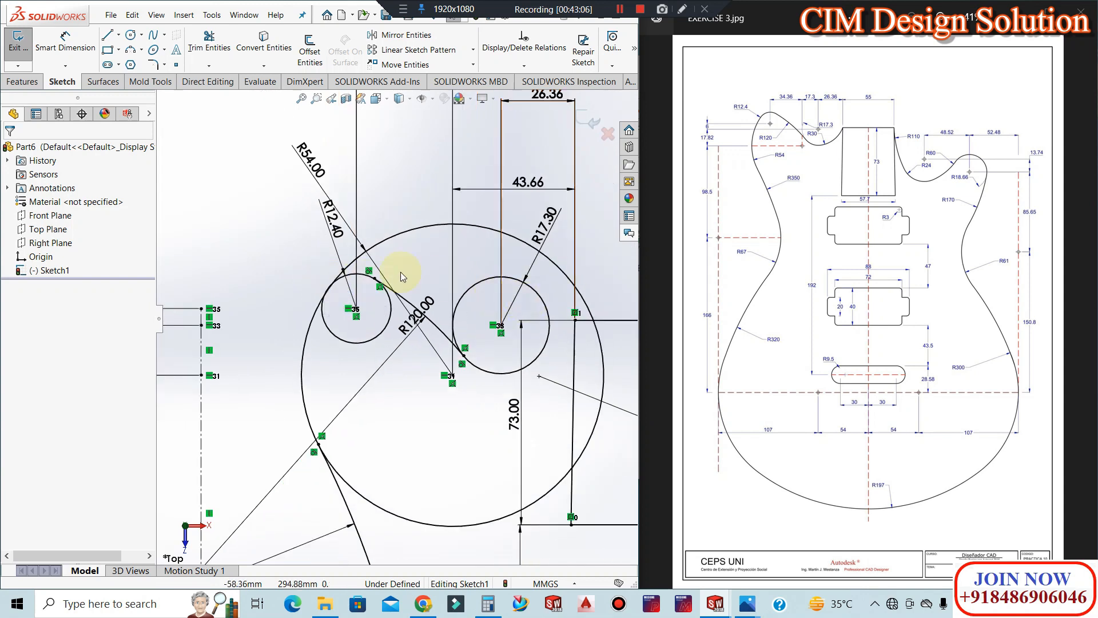
scroll(403, 277, up, 2)
scroll(546, 332, down, 1)
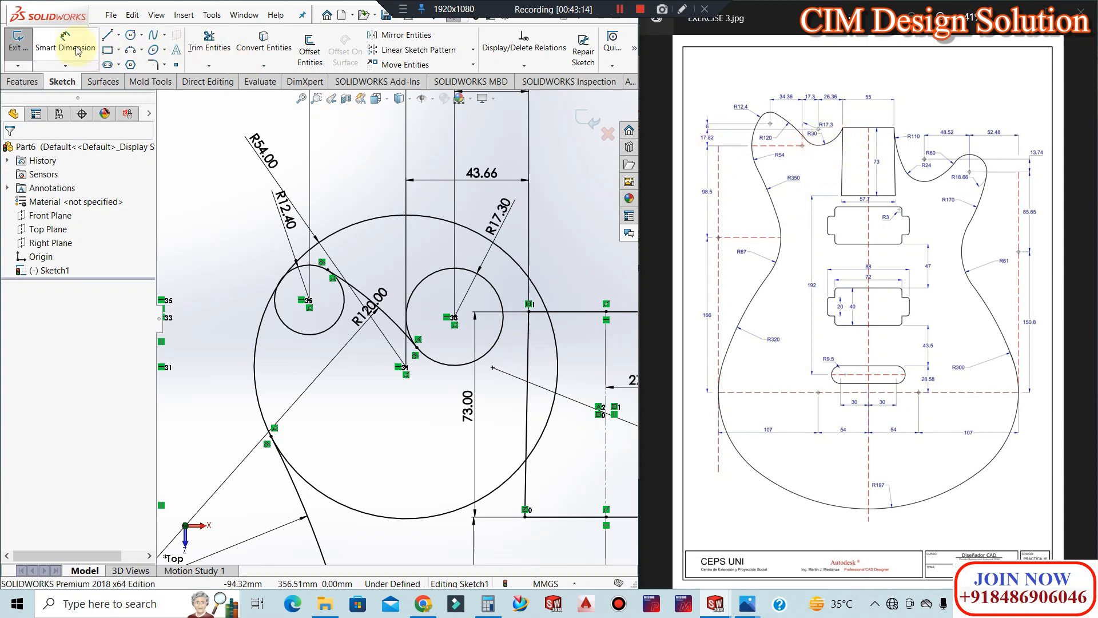
click(136, 52)
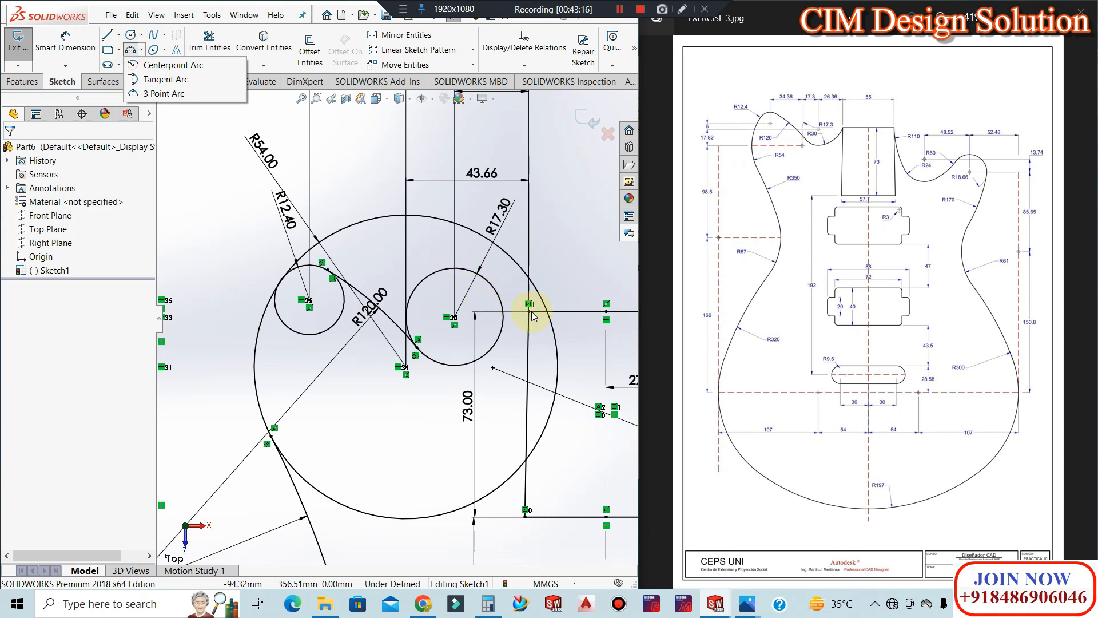
click(137, 52)
click(132, 52)
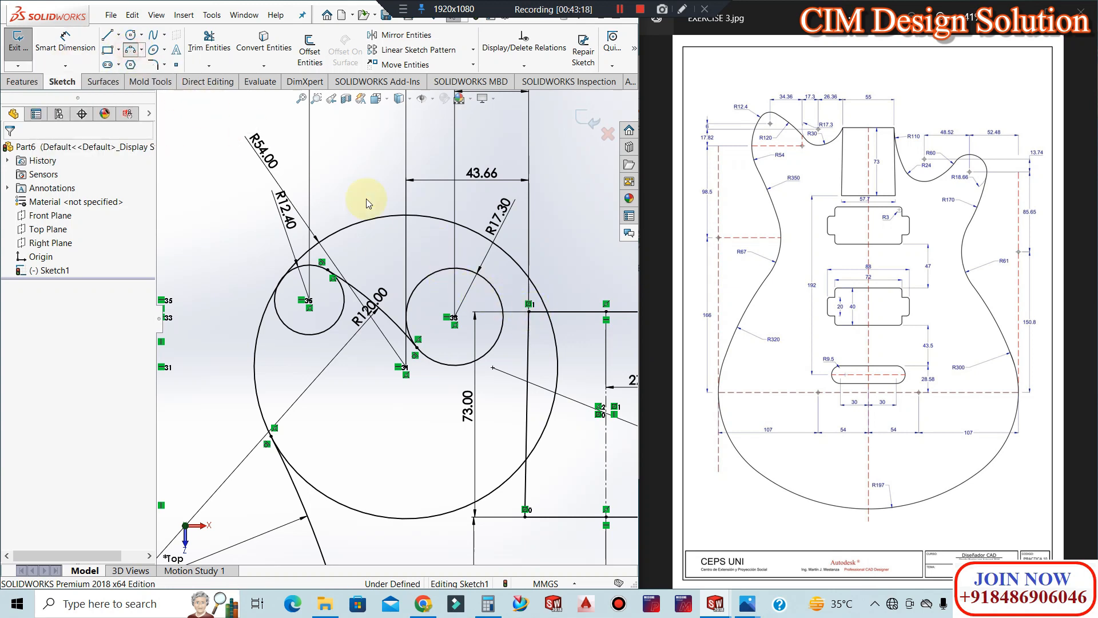
click(529, 310)
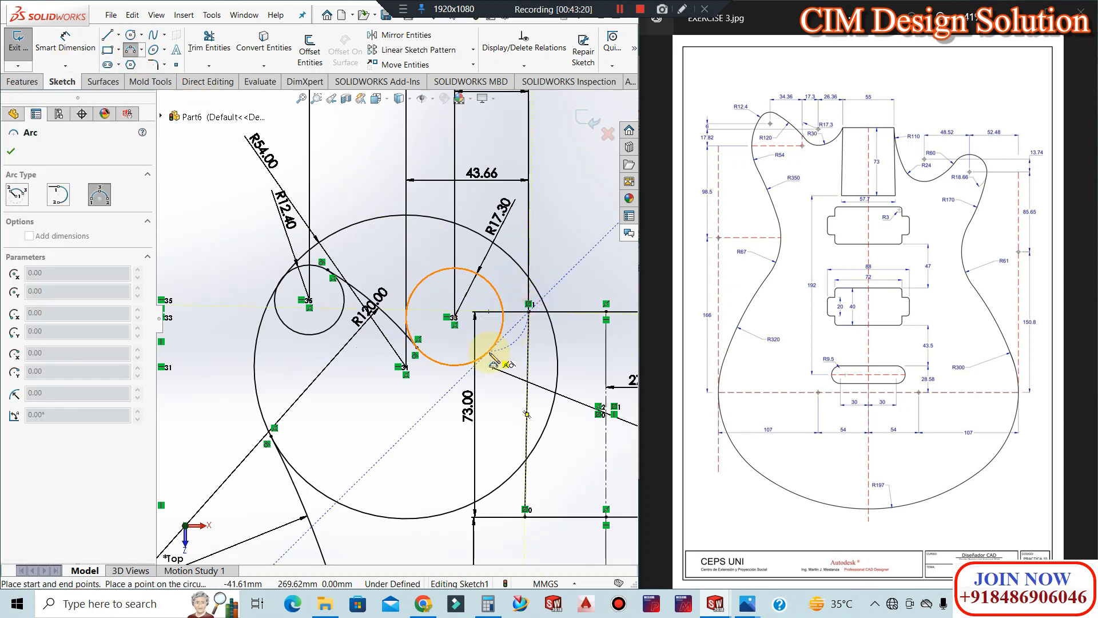
click(511, 332)
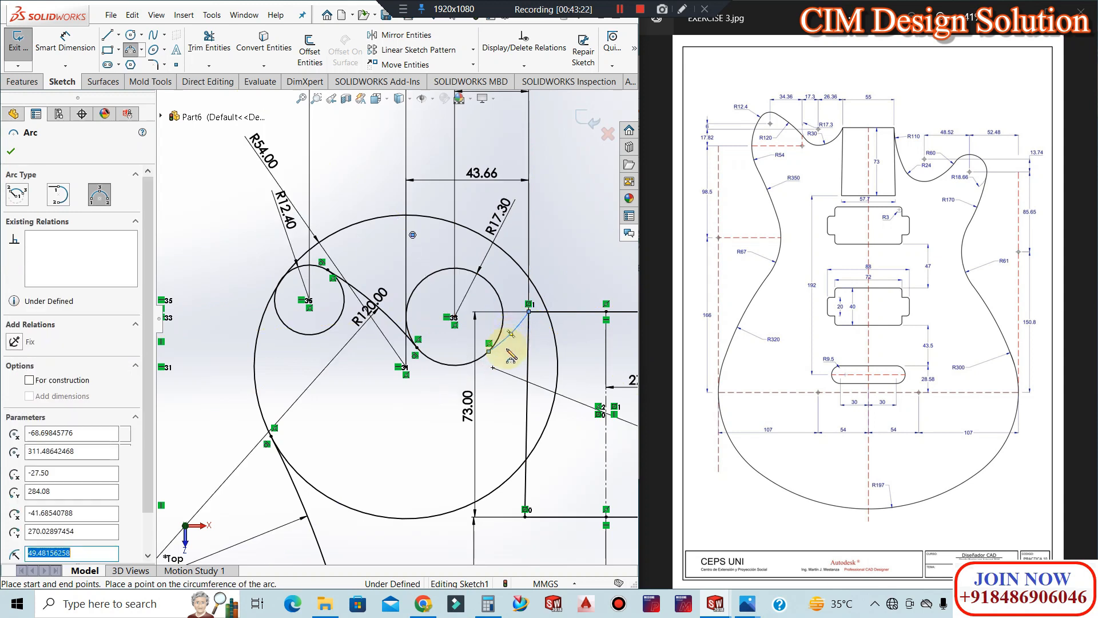
key(Escape)
Make the arc from the neck pocket corner tangent to the R17.3 circle
drag(489, 351, 494, 346)
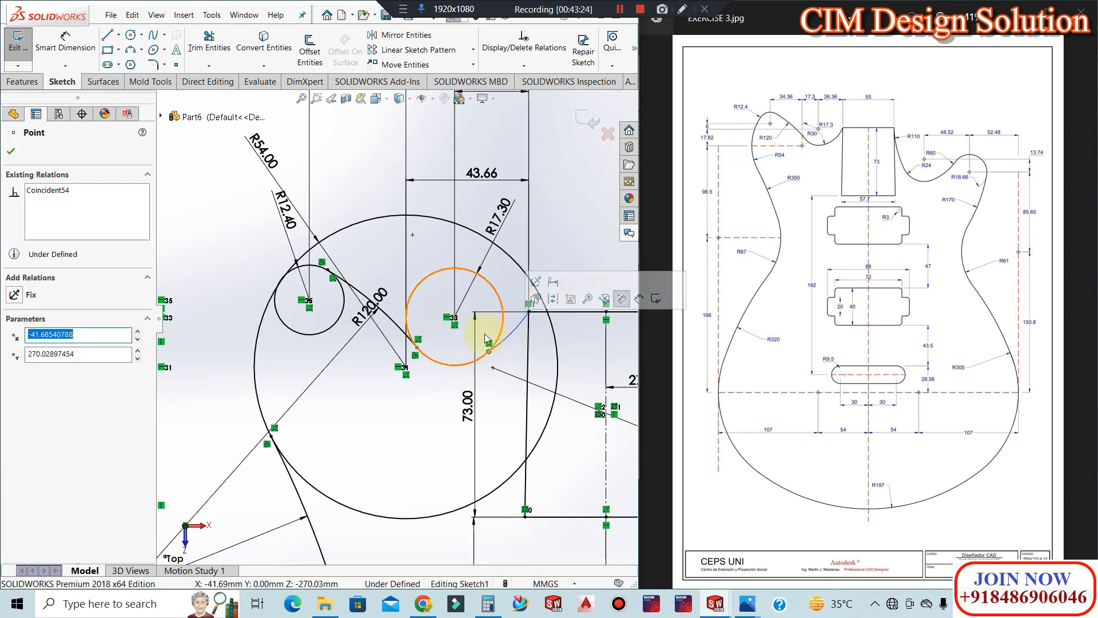
key(Escape)
click(508, 341)
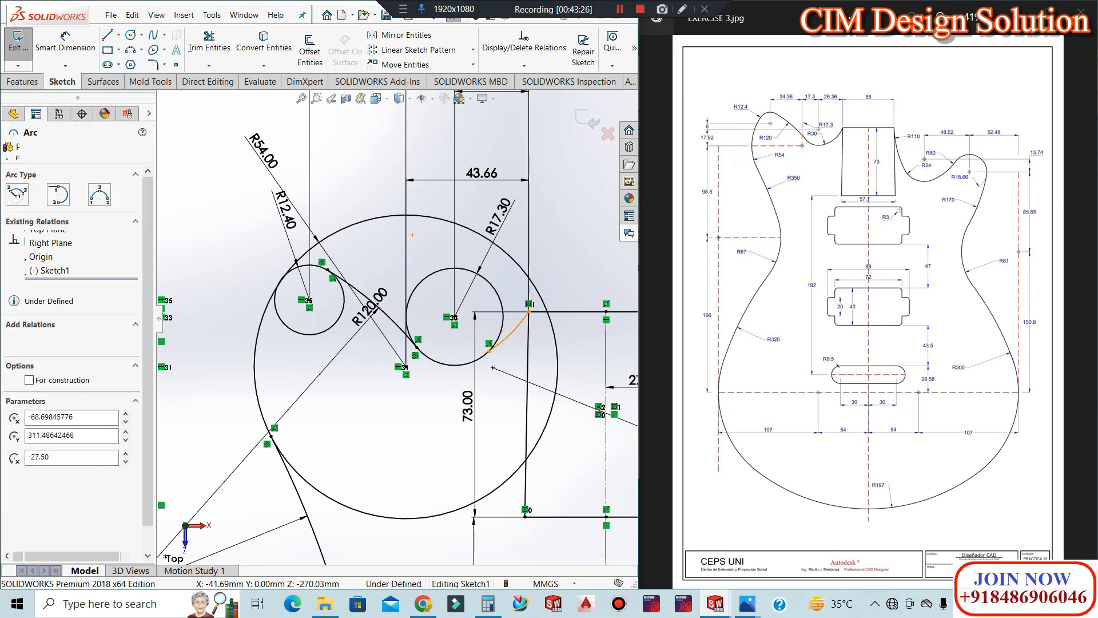
click(502, 330)
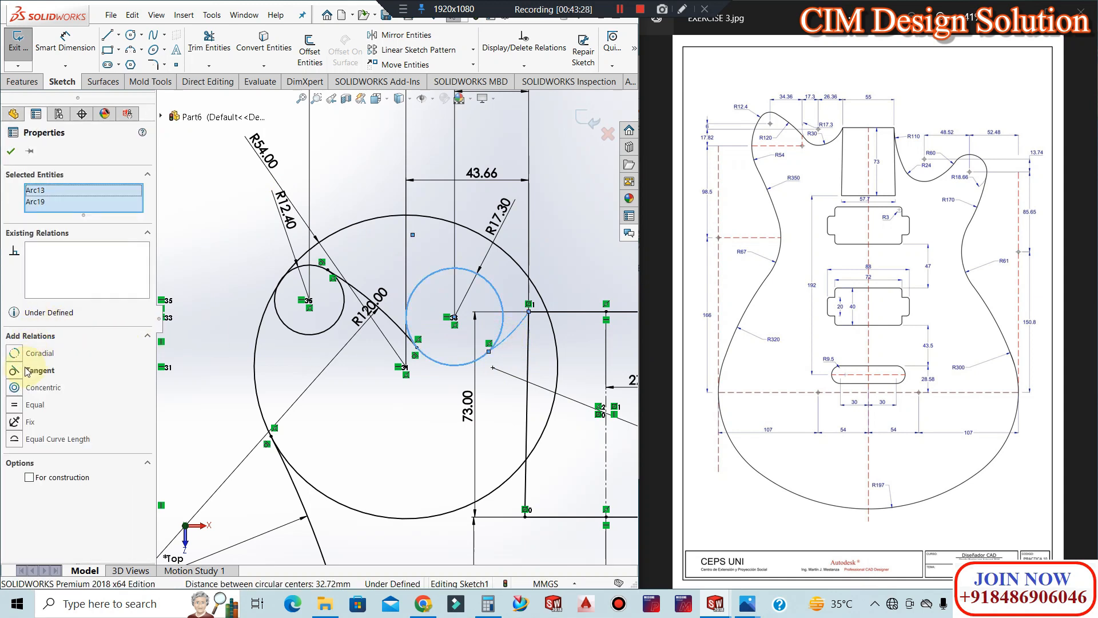
click(10, 149)
Dimension the arc between the neck pocket corner and the R17.3 circle with a radius of 30 mm
click(65, 43)
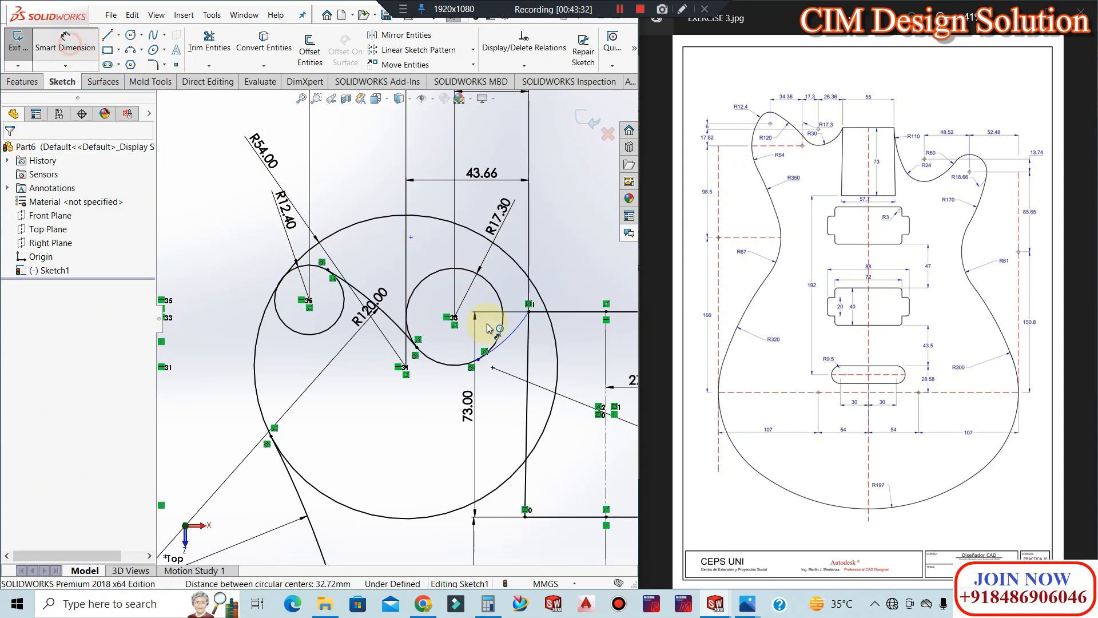
click(491, 321)
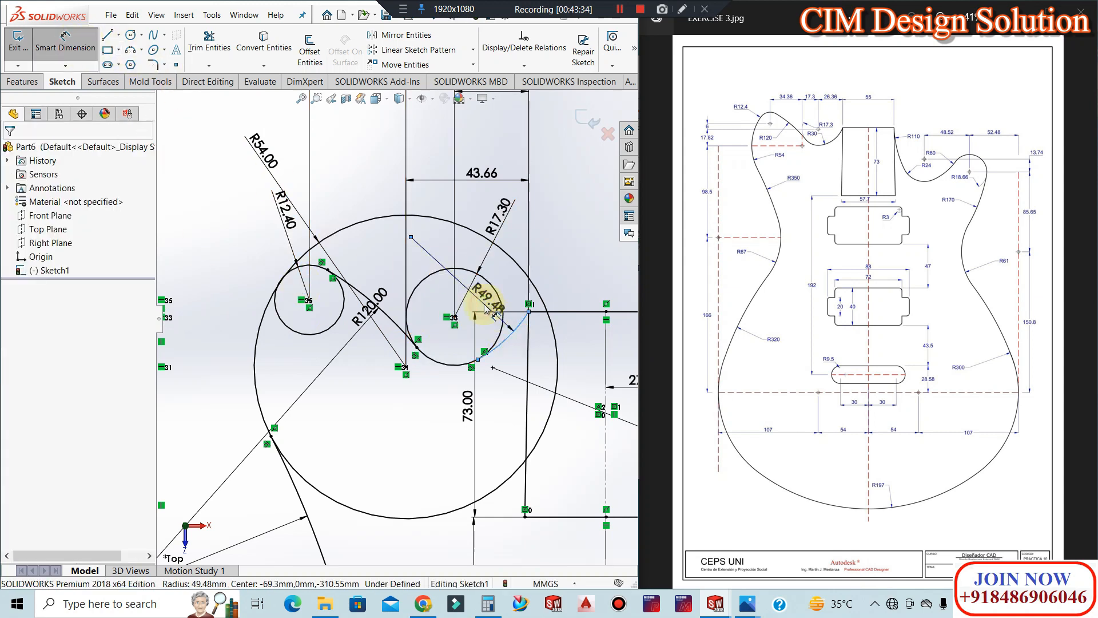
click(485, 308)
text(30)
key(Return)
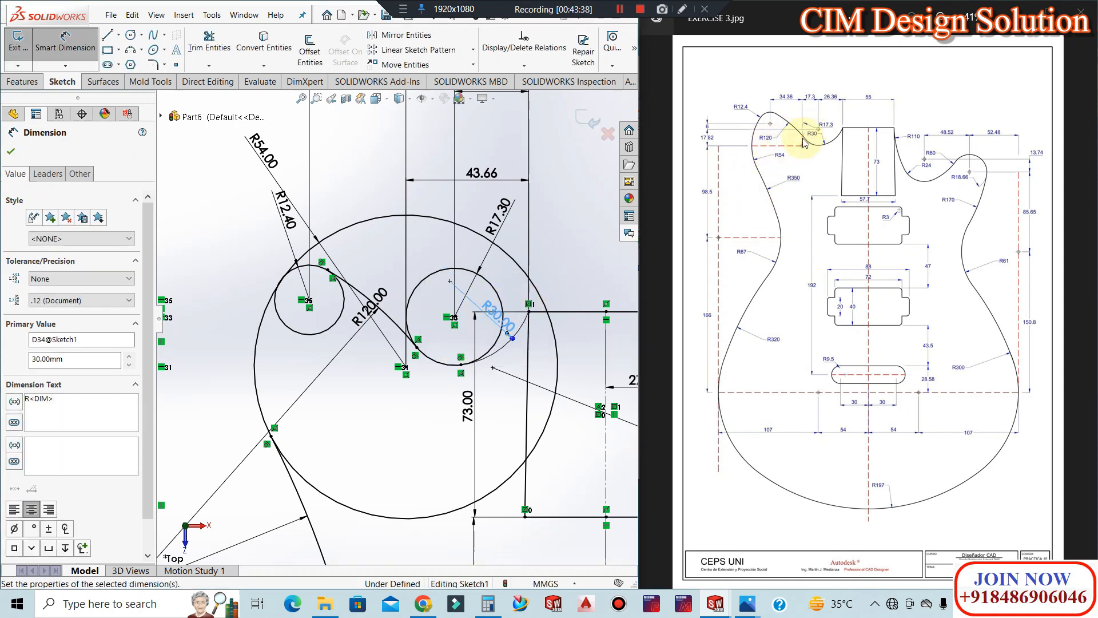
key(Escape)
key(Escape)
Trim the R17.3 circle to its lower arc between the tangent points and move its radius dimension onto that arc
click(209, 43)
click(412, 293)
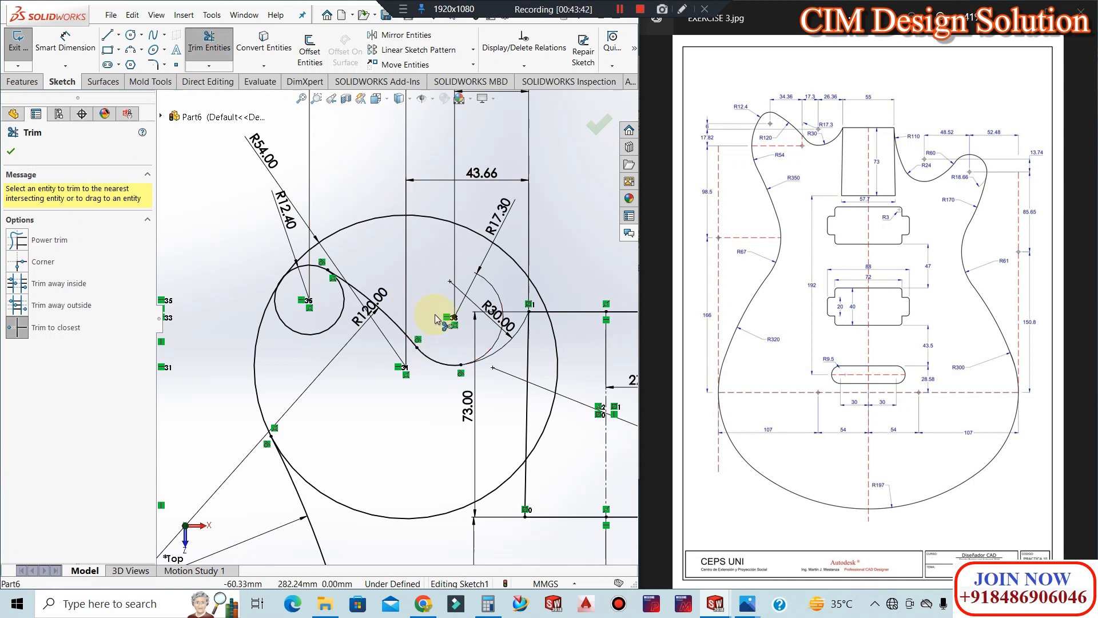
scroll(517, 343, down, 5)
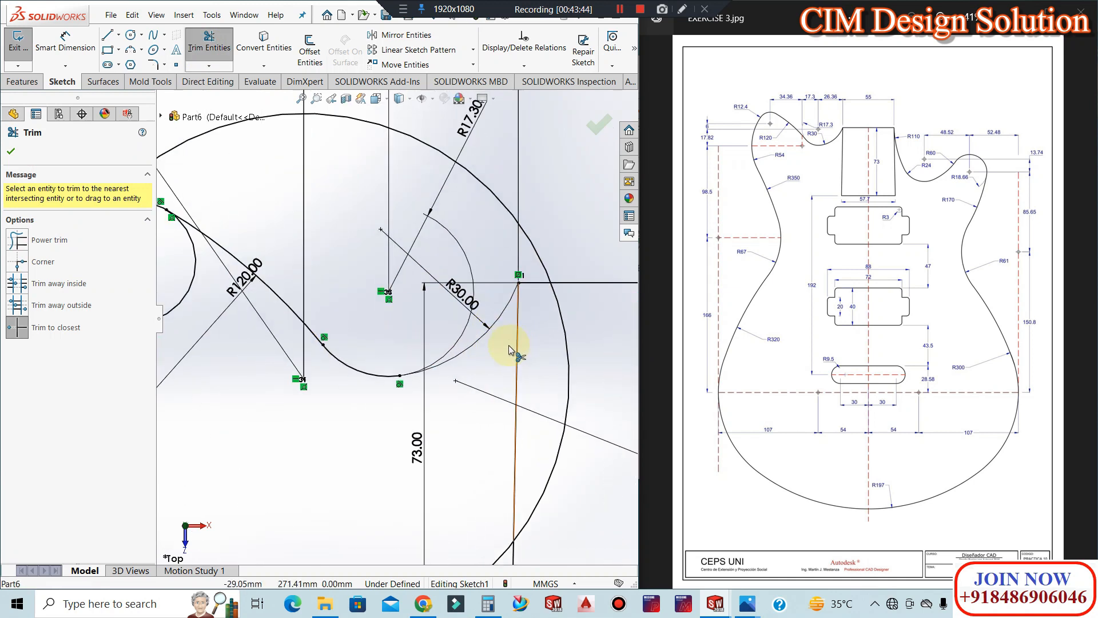
key(Escape)
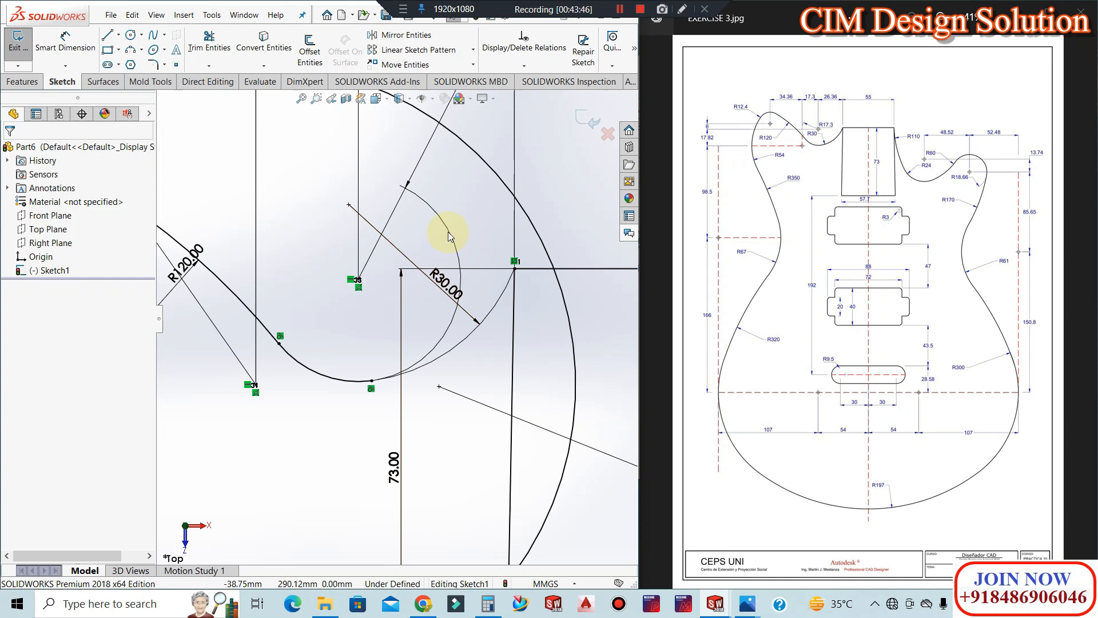
drag(422, 171, 323, 331)
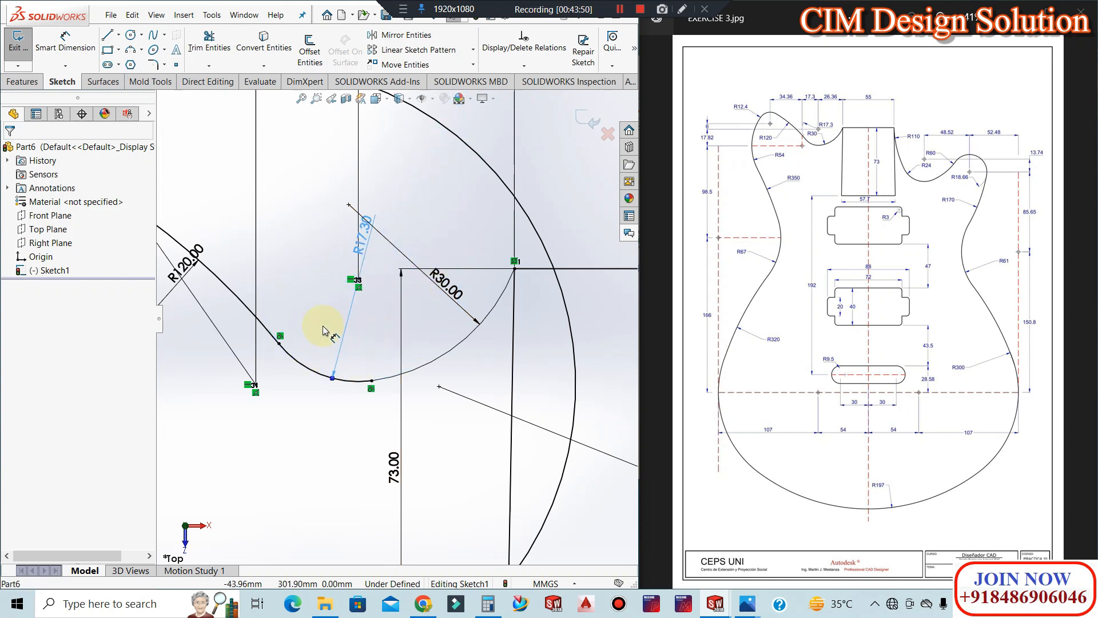
click(506, 295)
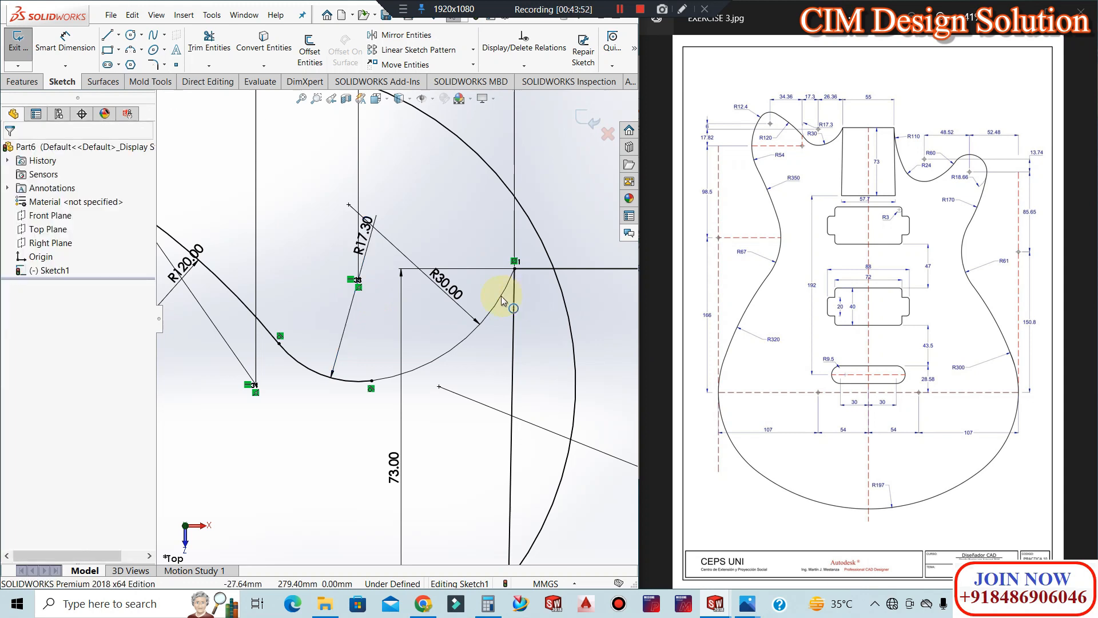
Trim the upper, right and lower parts of the R54 circle, keeping only its left arc below the R12.4 circle
scroll(497, 269, up, 3)
scroll(498, 247, up, 4)
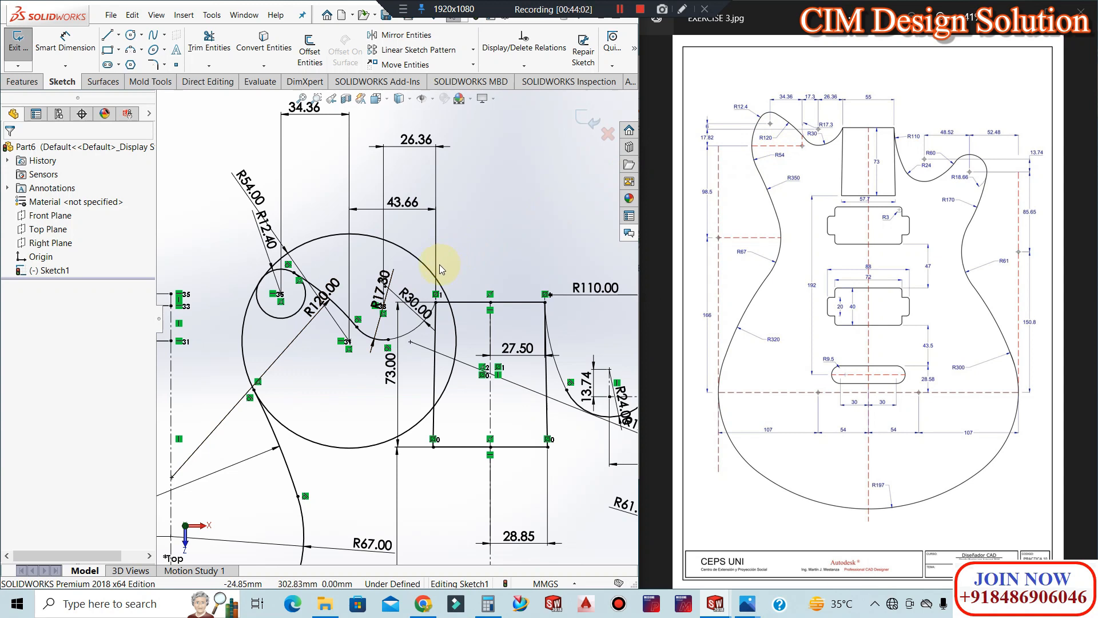
scroll(268, 294, down, 5)
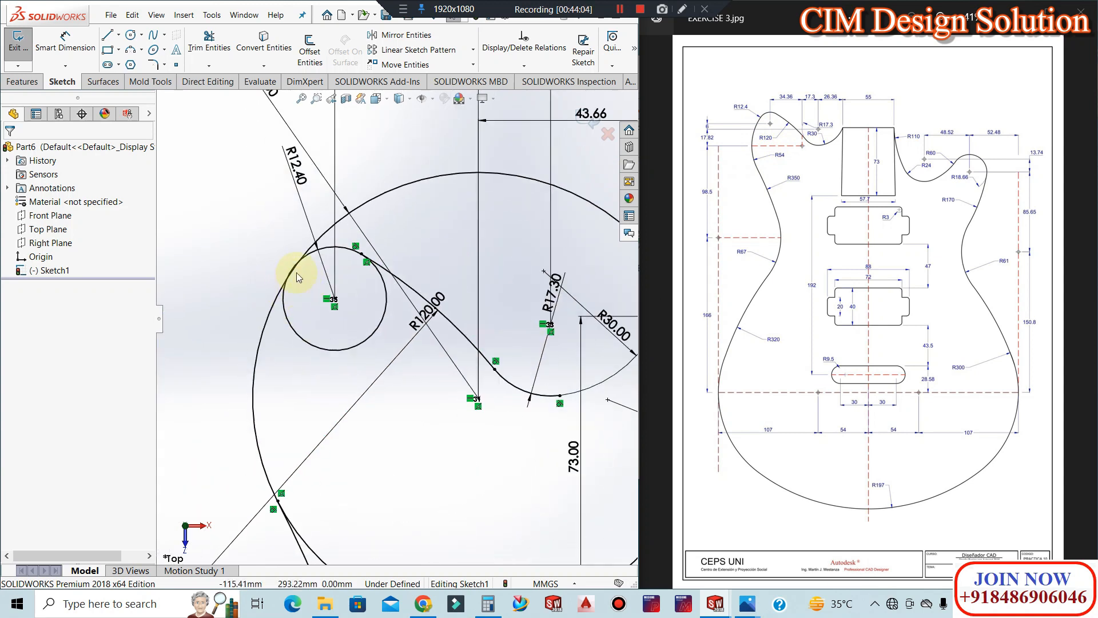
scroll(320, 264, down, 2)
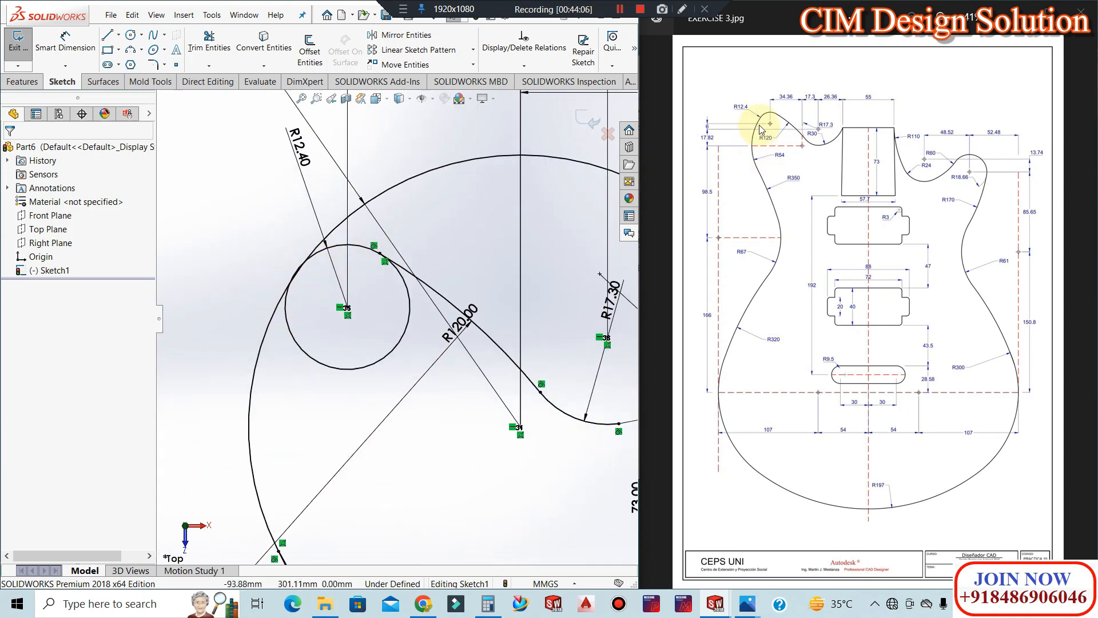
click(304, 264)
click(209, 43)
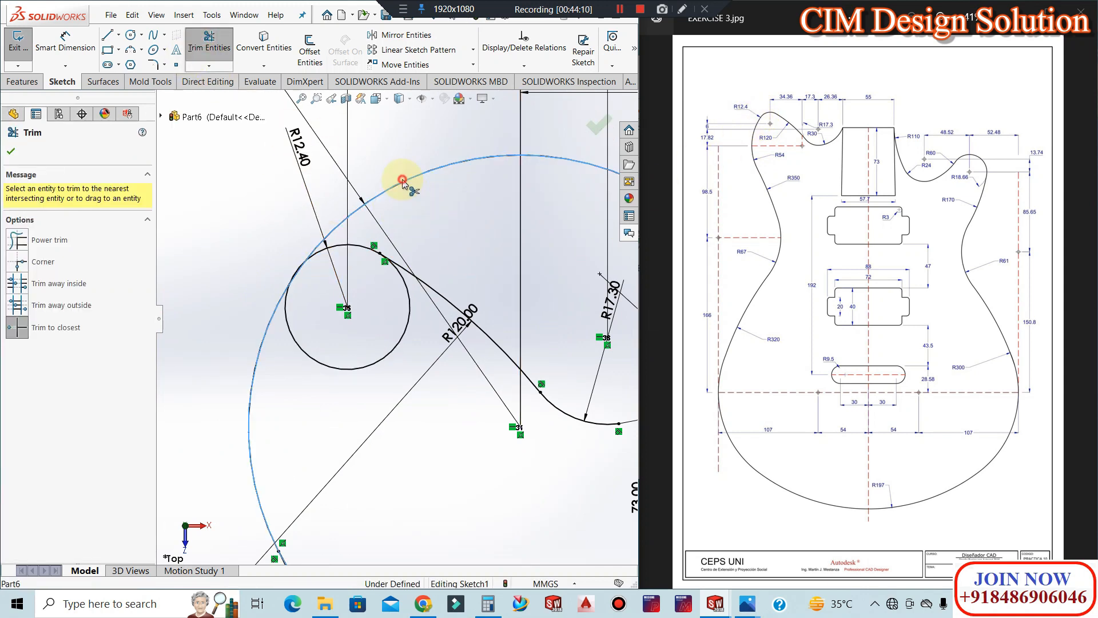
click(395, 197)
scroll(371, 213, up, 3)
scroll(370, 210, up, 2)
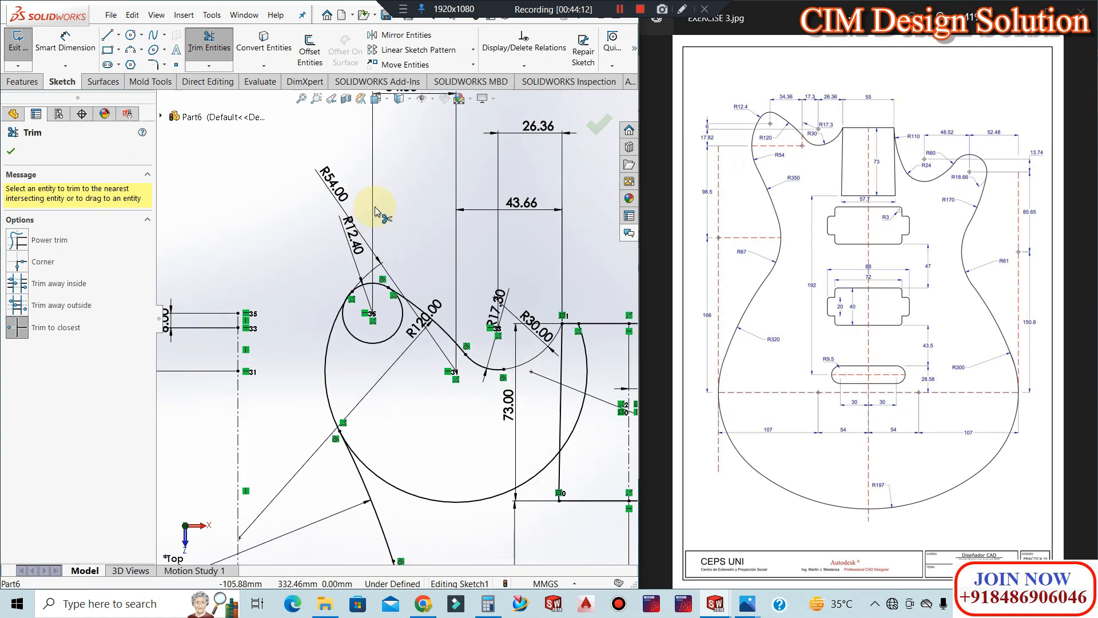
click(582, 399)
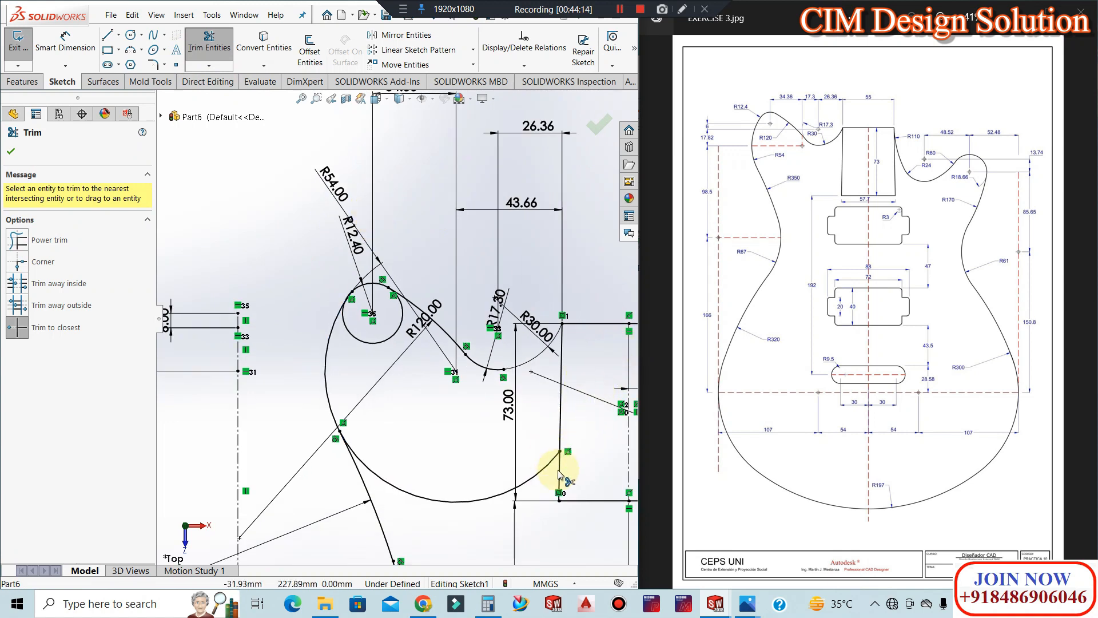
click(486, 493)
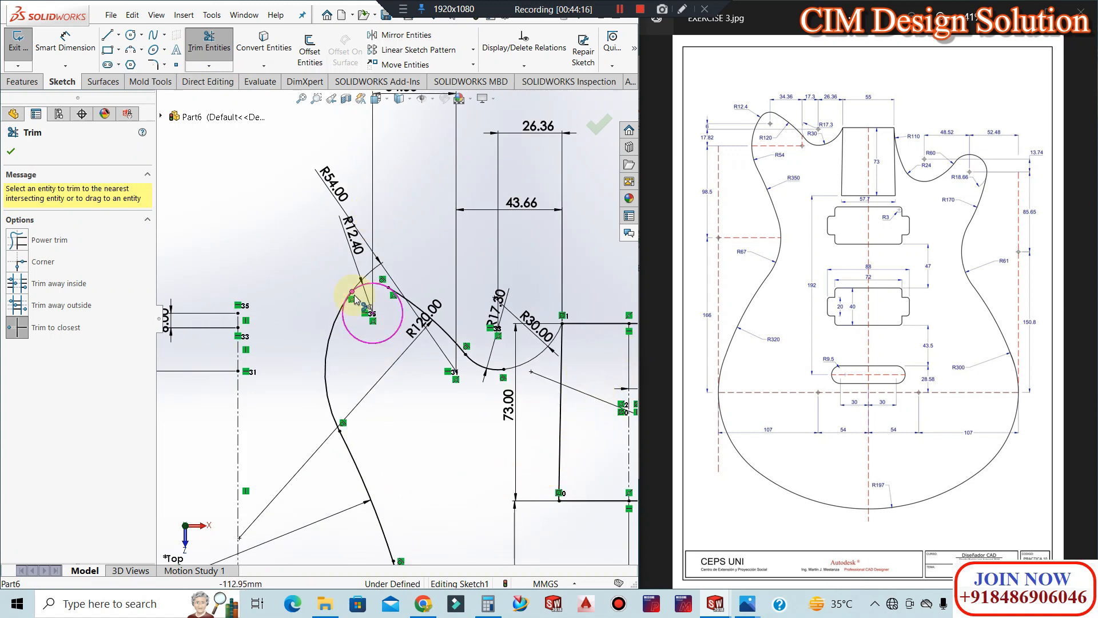
scroll(354, 298, down, 1)
scroll(354, 301, down, 6)
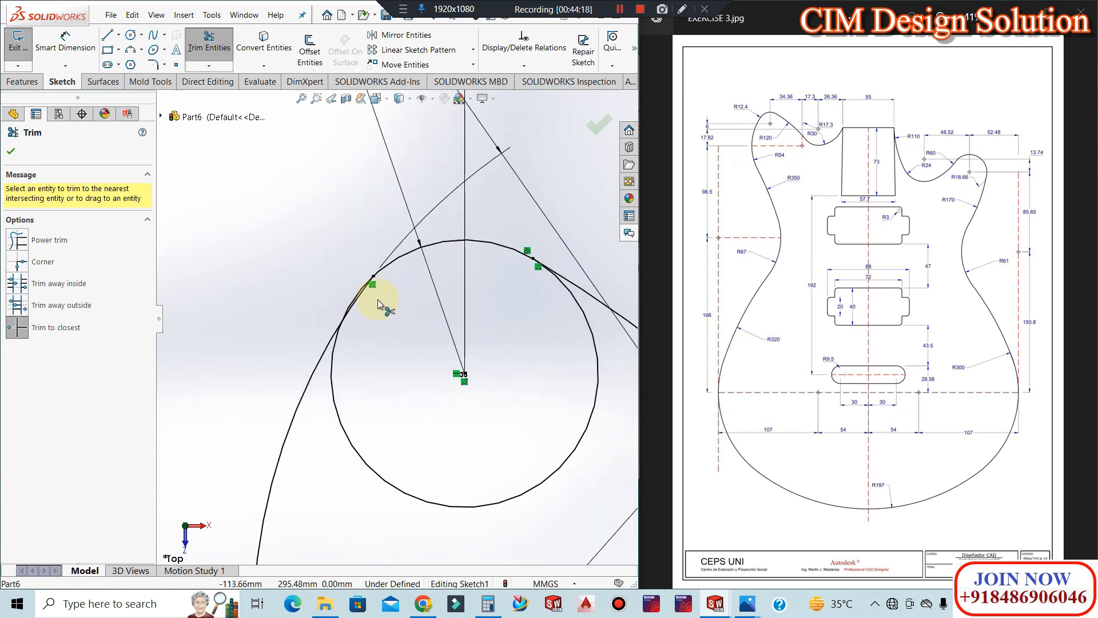
key(Escape)
Draw a small three-point arc bridging the R12.4 circle and the R54 arc near their crossing on the upper-left horn
click(373, 276)
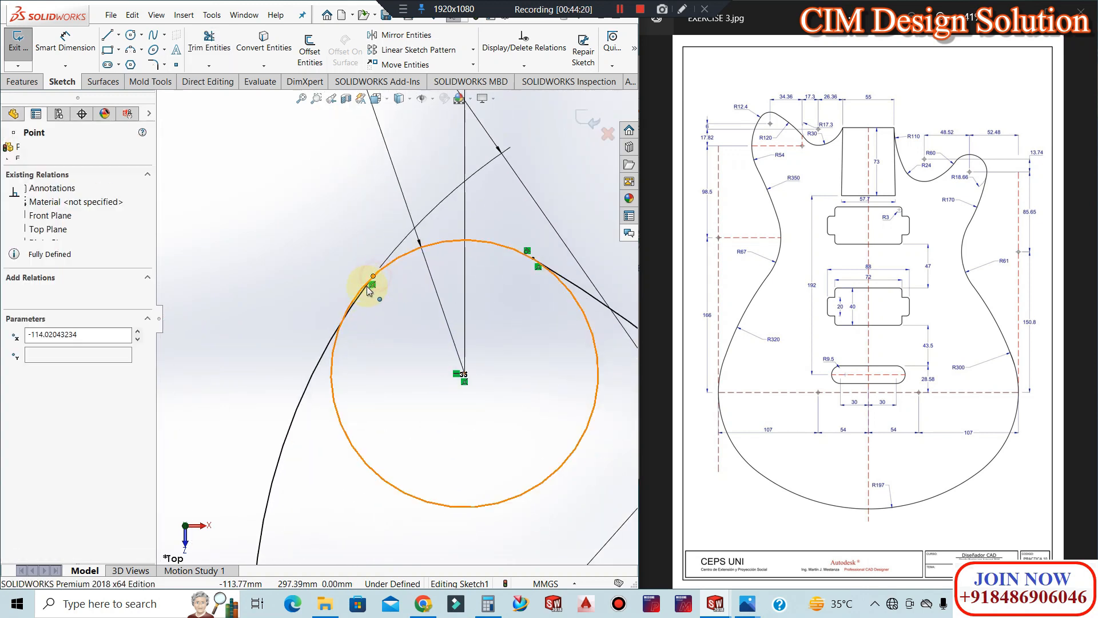
click(348, 248)
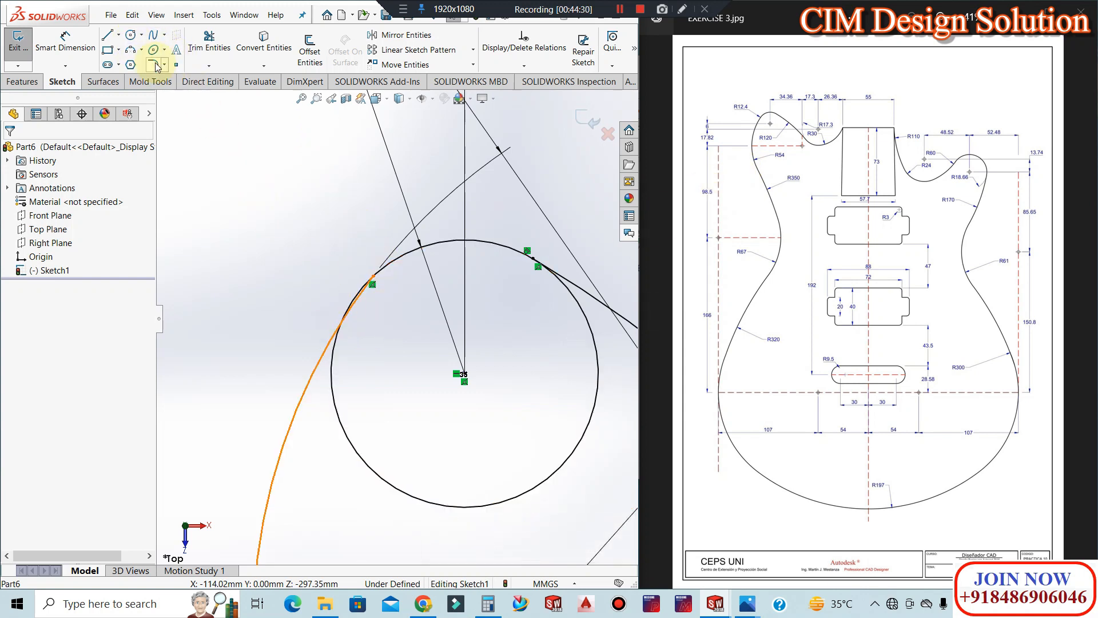
click(134, 54)
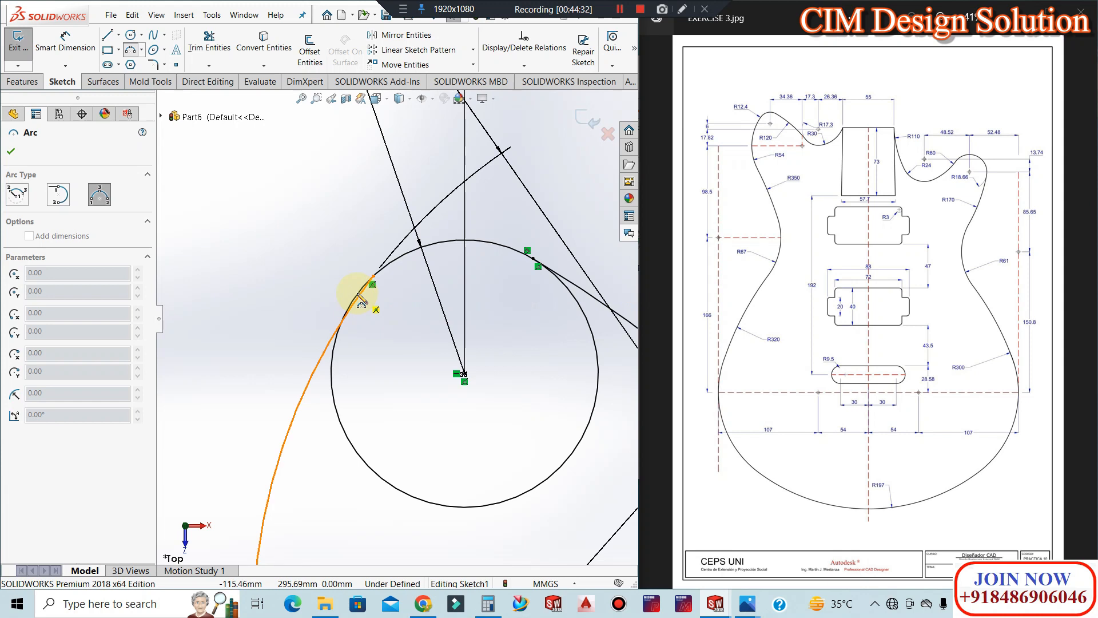
scroll(366, 306, down, 5)
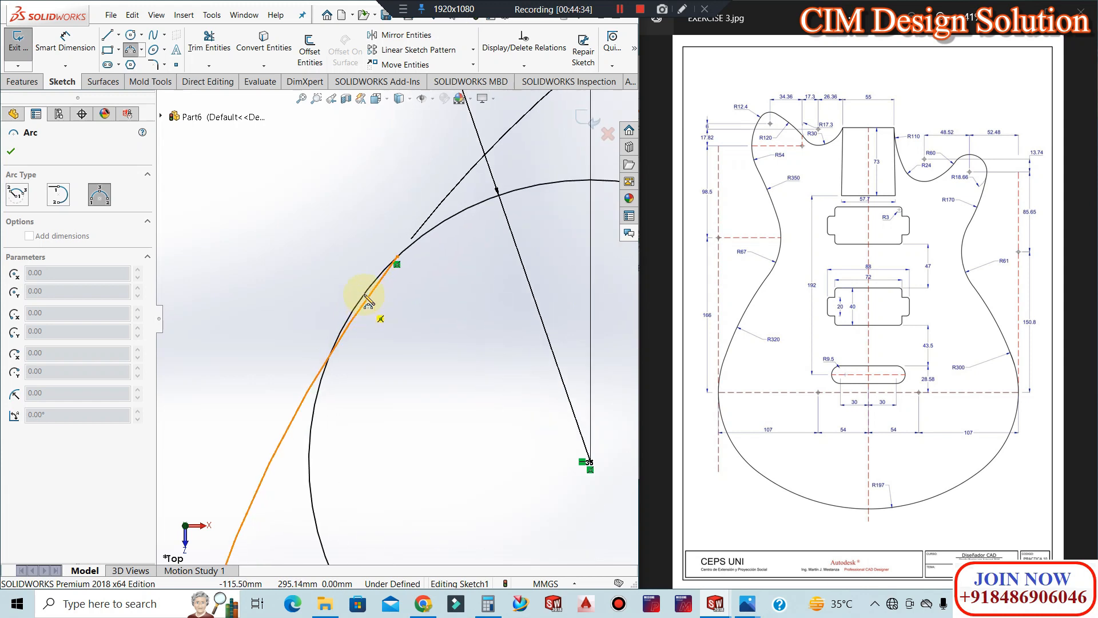
click(370, 295)
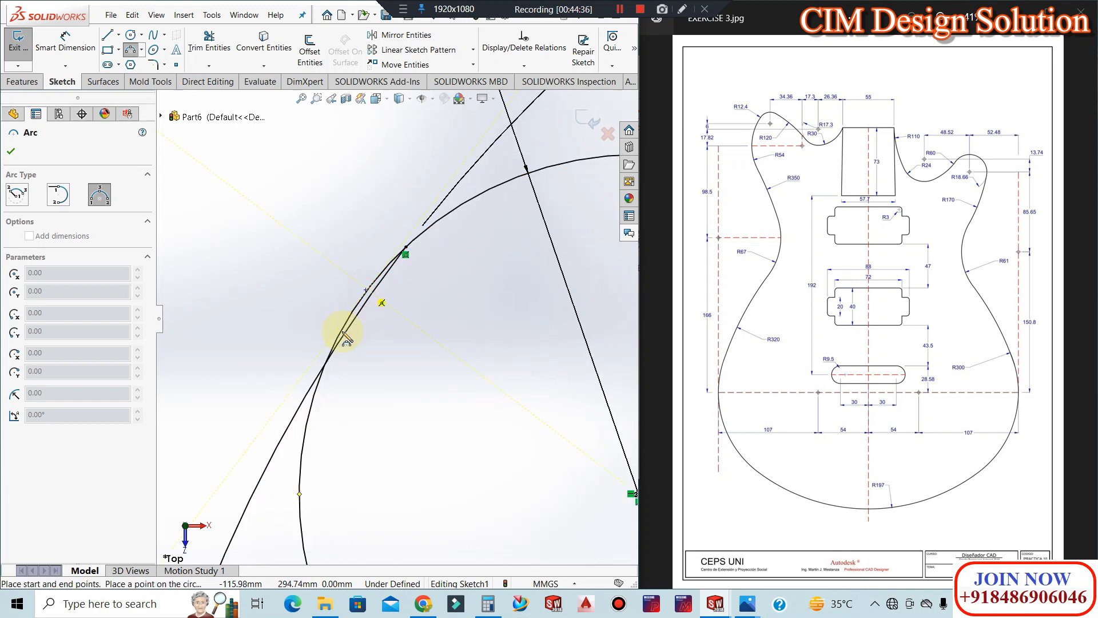
click(312, 376)
click(417, 350)
key(Escape)
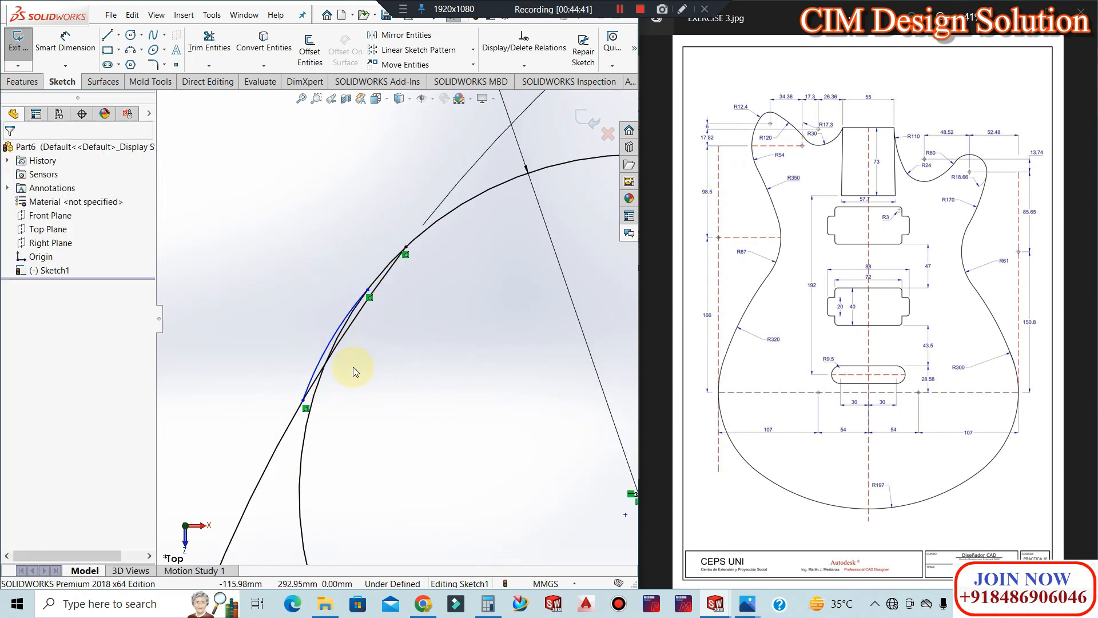
Make the new bridging arc tangent to the R54 arc
click(316, 364)
ctrl+click(292, 348)
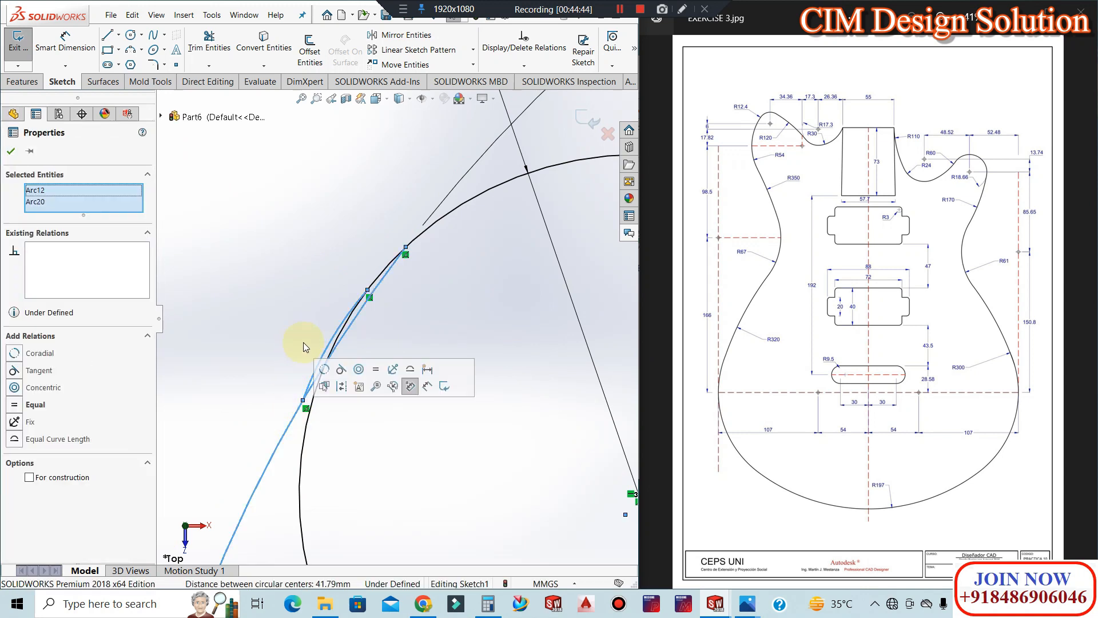
click(21, 370)
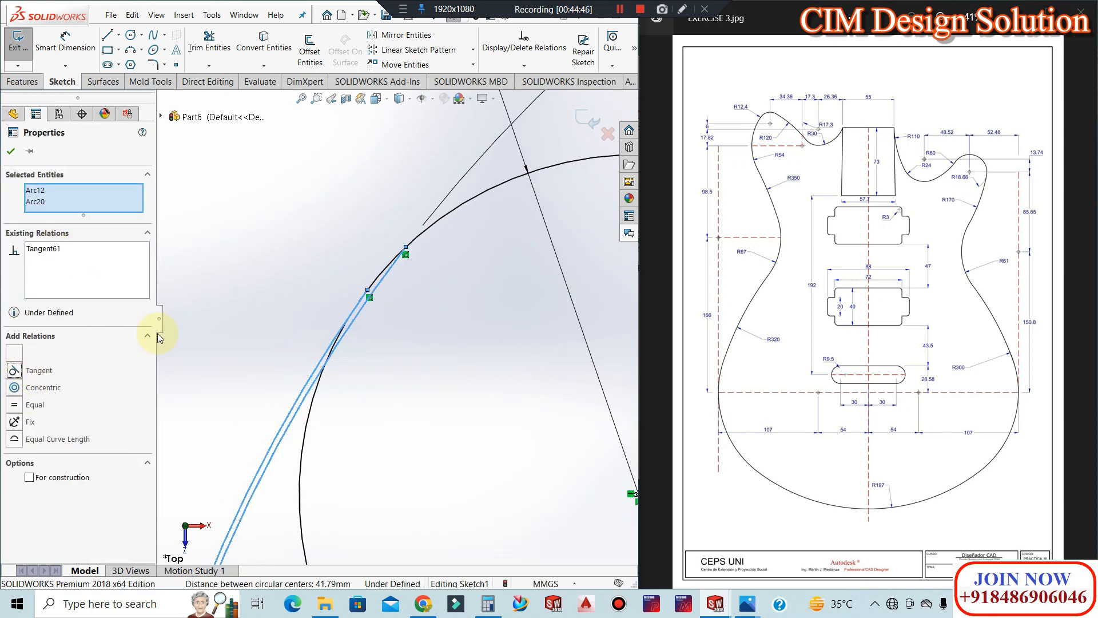
scroll(458, 242, down, 5)
scroll(393, 229, up, 2)
scroll(394, 229, up, 4)
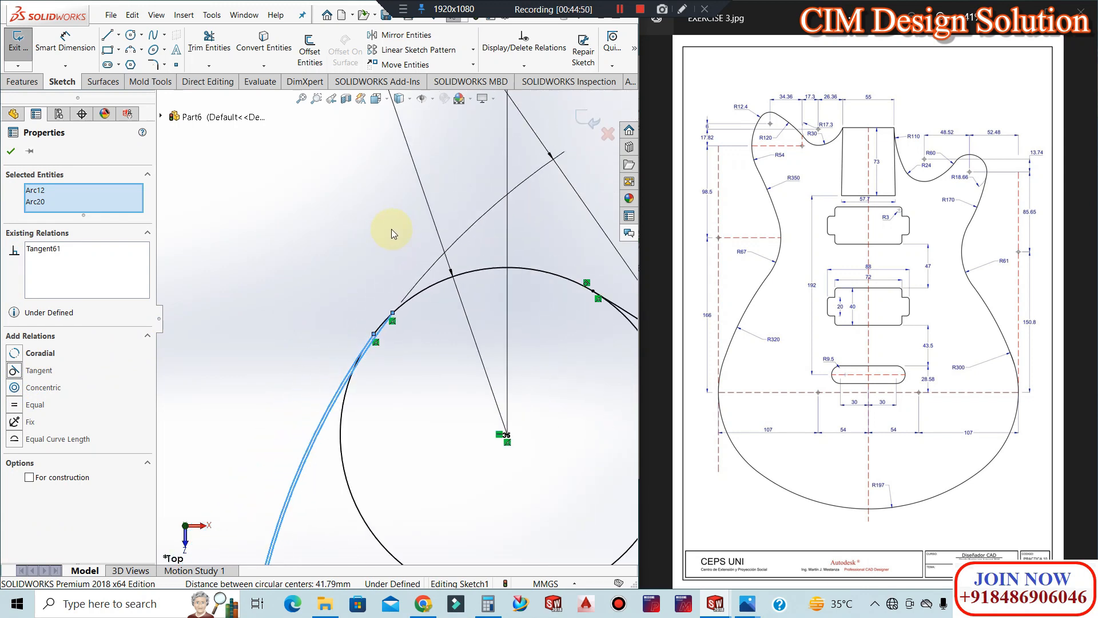
scroll(392, 228, up, 6)
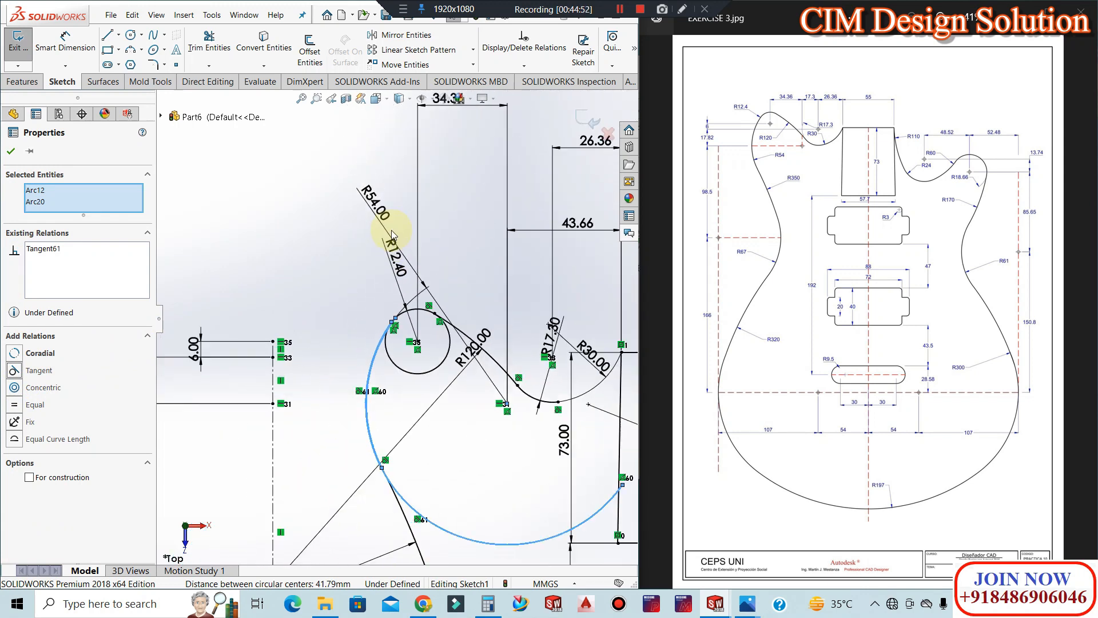
click(403, 385)
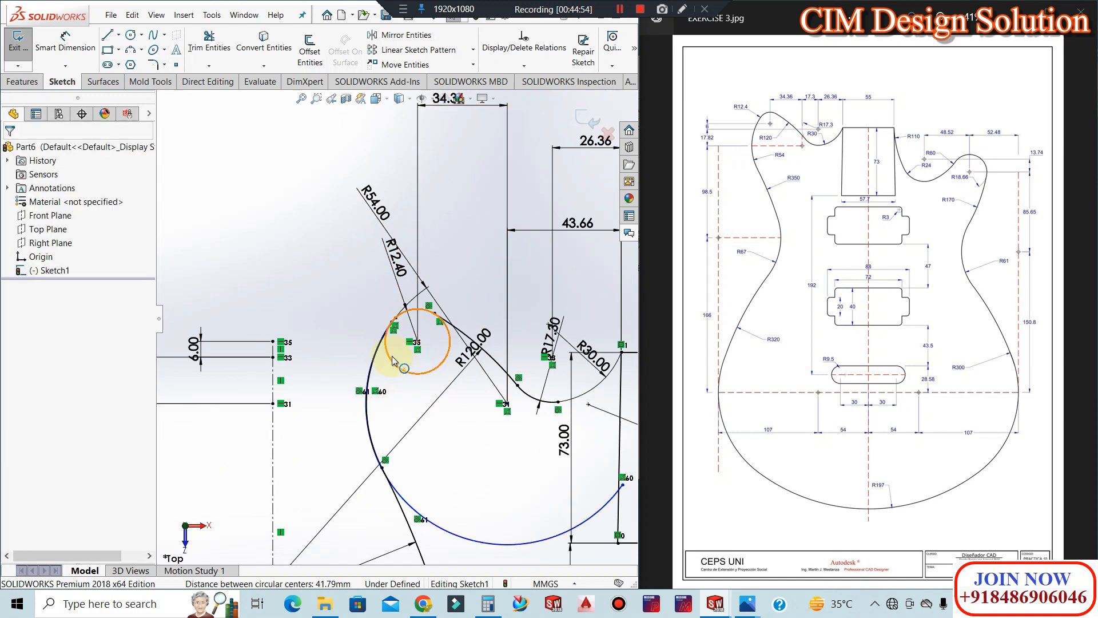
Make the bridging arc tangent to the R12.4 circle
scroll(394, 353, down, 6)
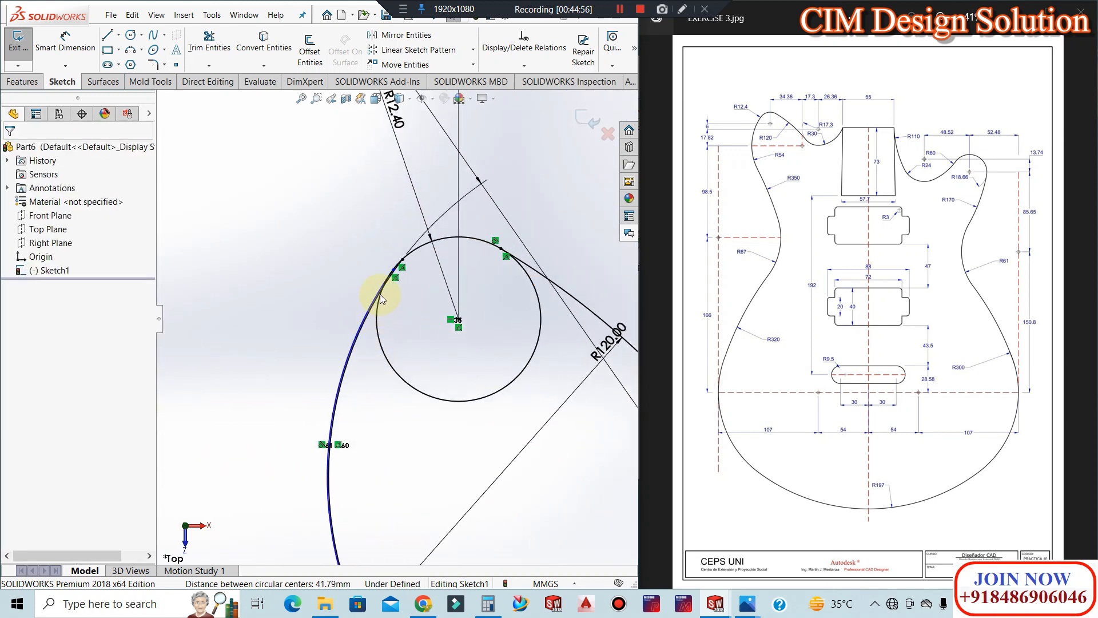
scroll(408, 248, down, 5)
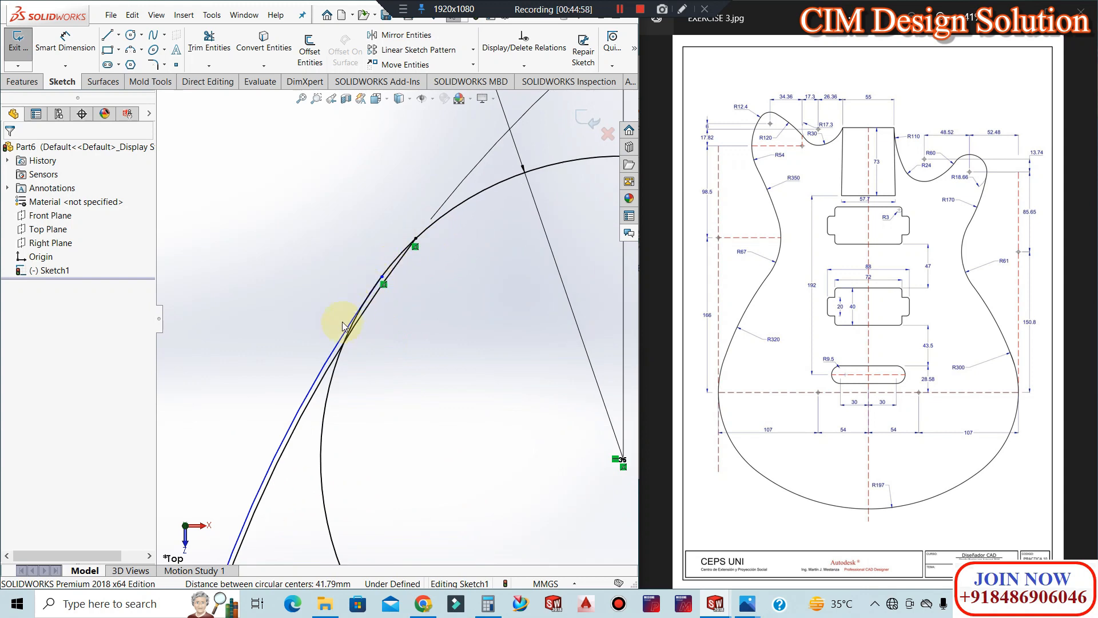
click(394, 264)
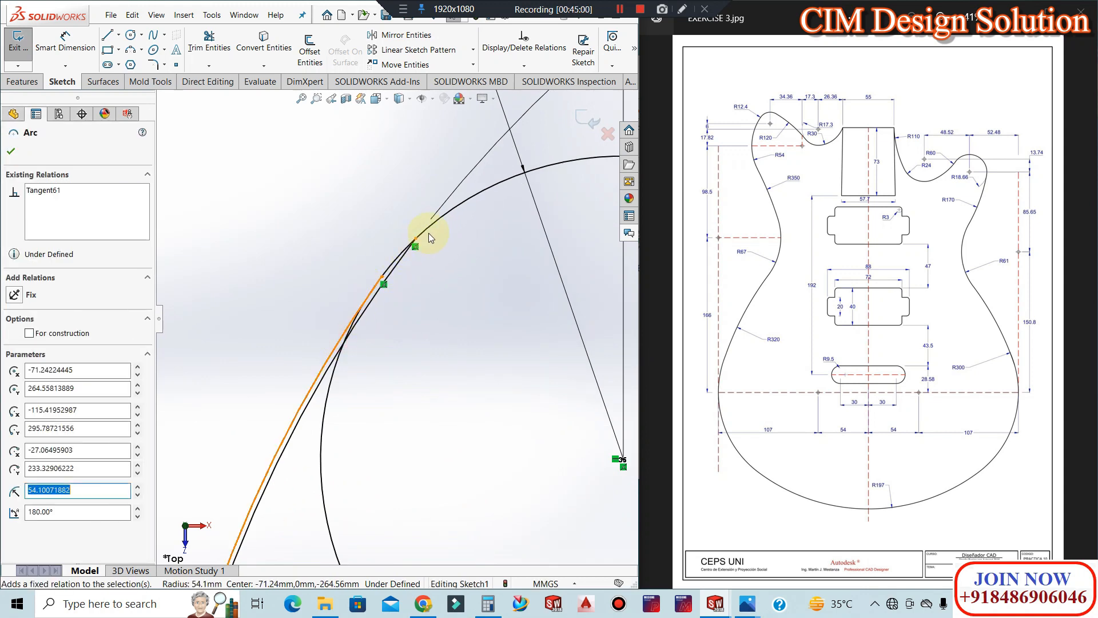
ctrl+click(430, 226)
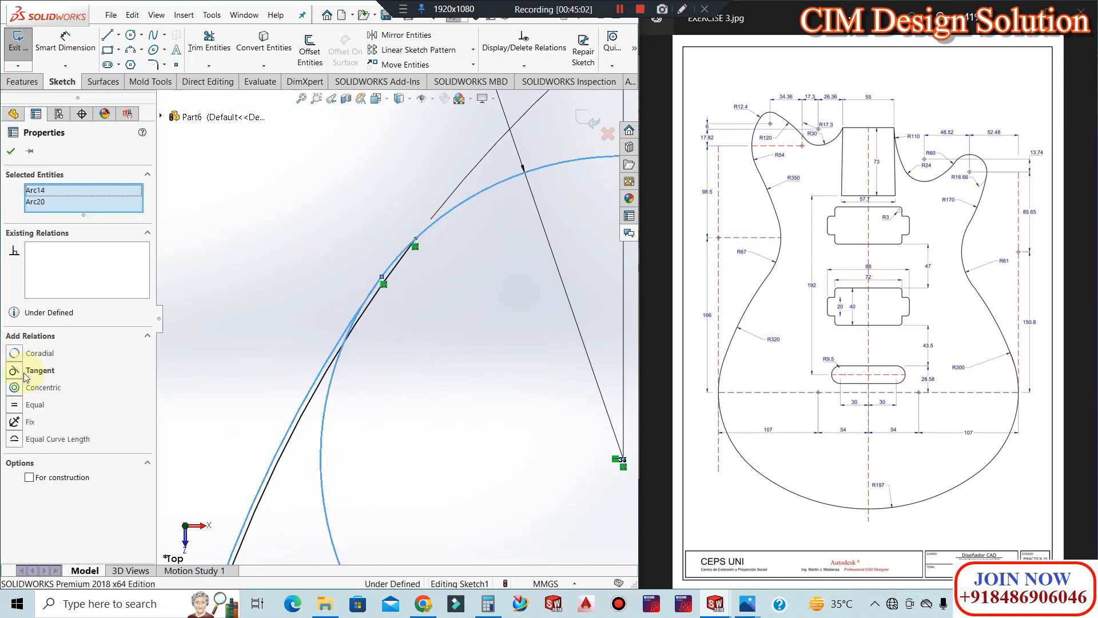
click(15, 370)
click(333, 255)
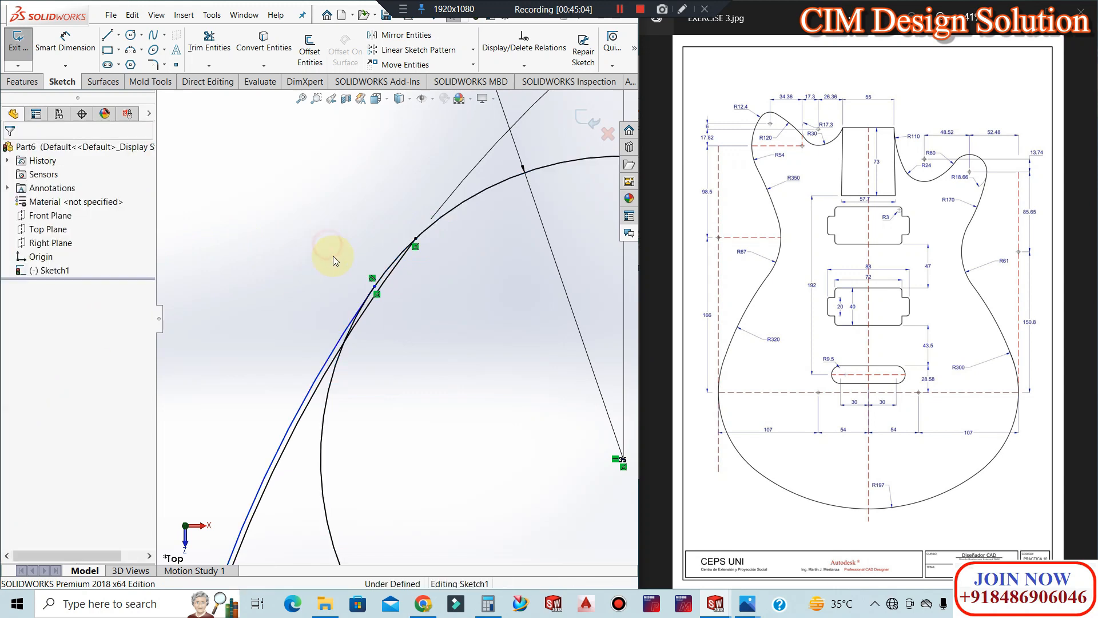
Try to dimension the bridging arc with a radius of 54 mm
click(65, 41)
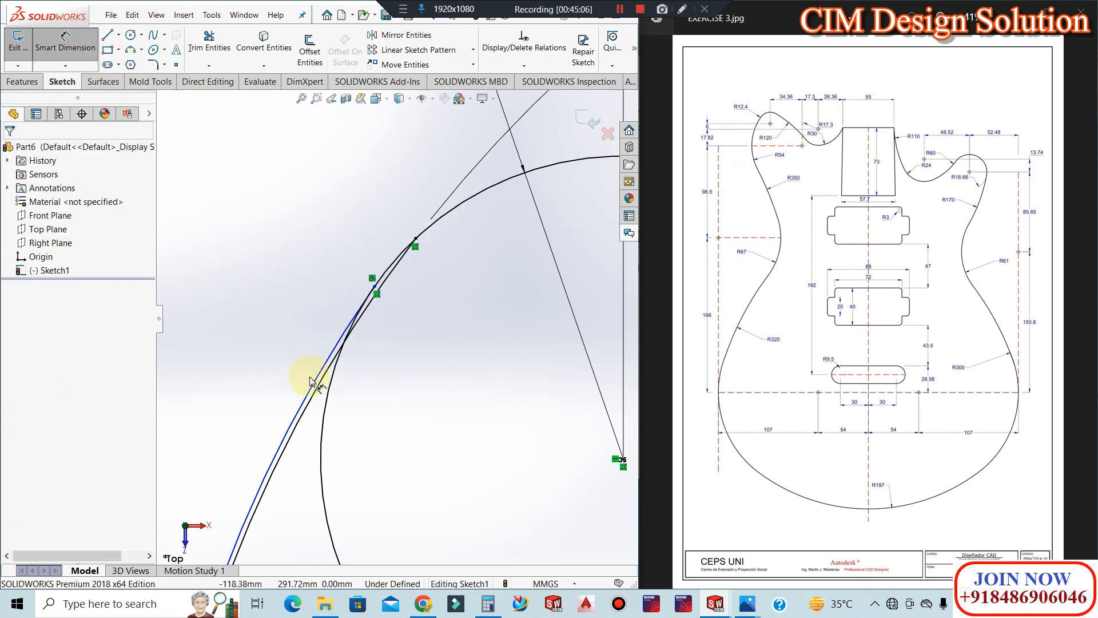
click(309, 381)
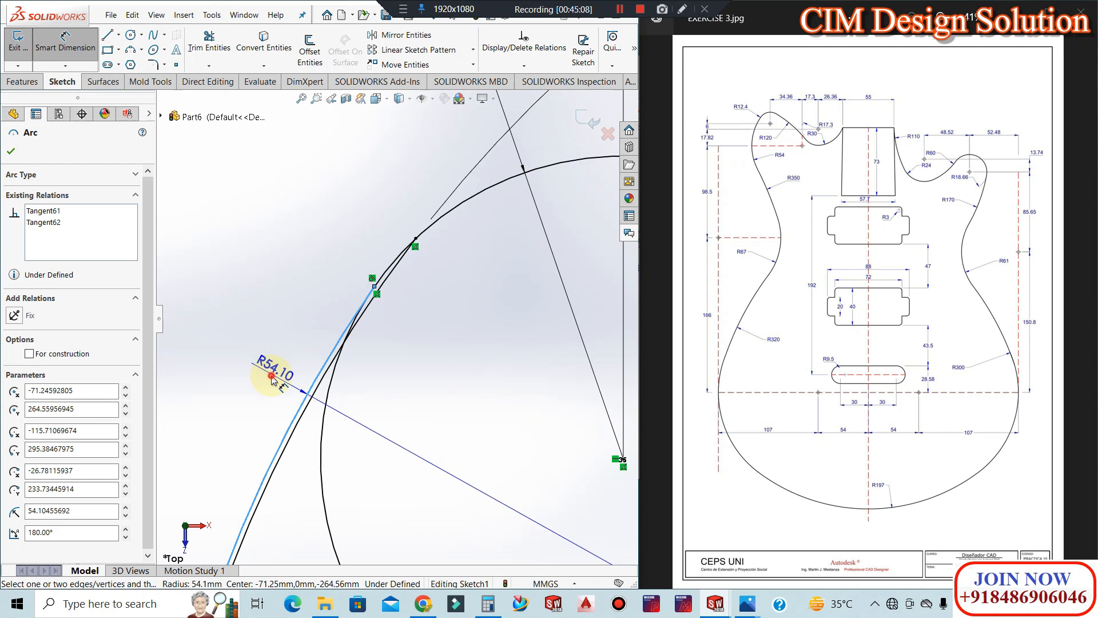
click(272, 379)
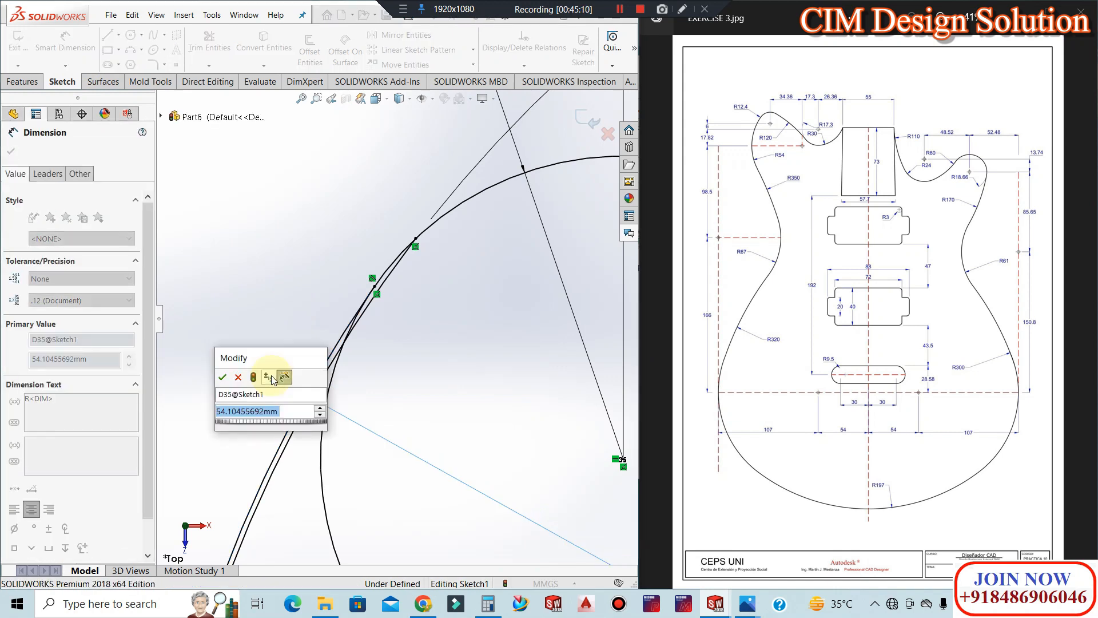
key(Return)
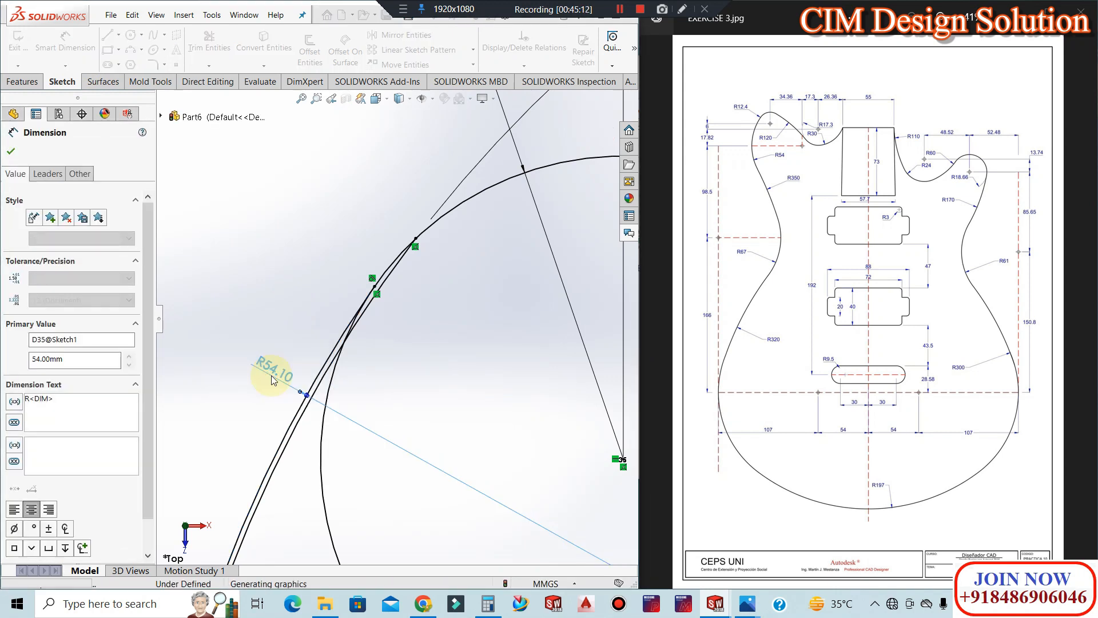
click(622, 309)
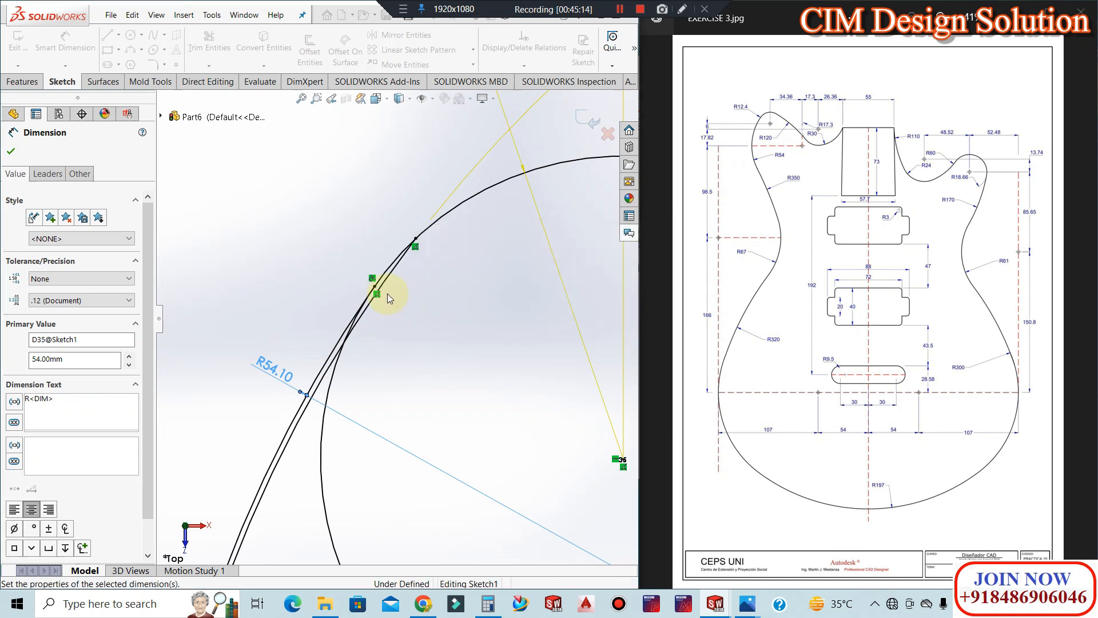
click(387, 293)
scroll(346, 239, up, 2)
scroll(345, 238, up, 5)
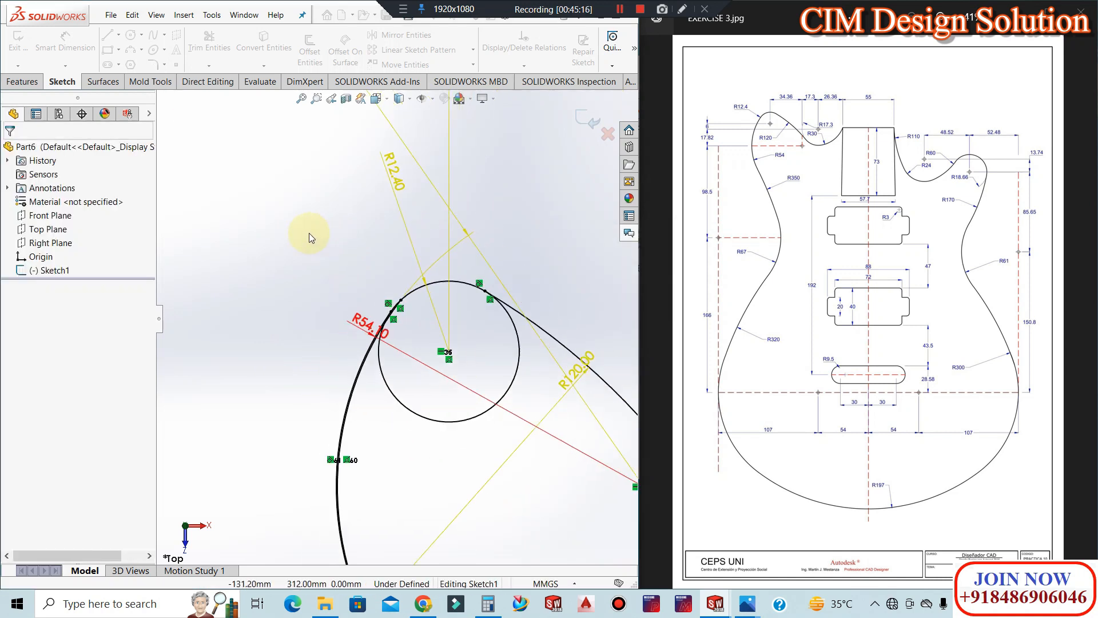
Undo the bridging arc together with its tangent relations and 54 mm radius dimension
key(ctrl+z)
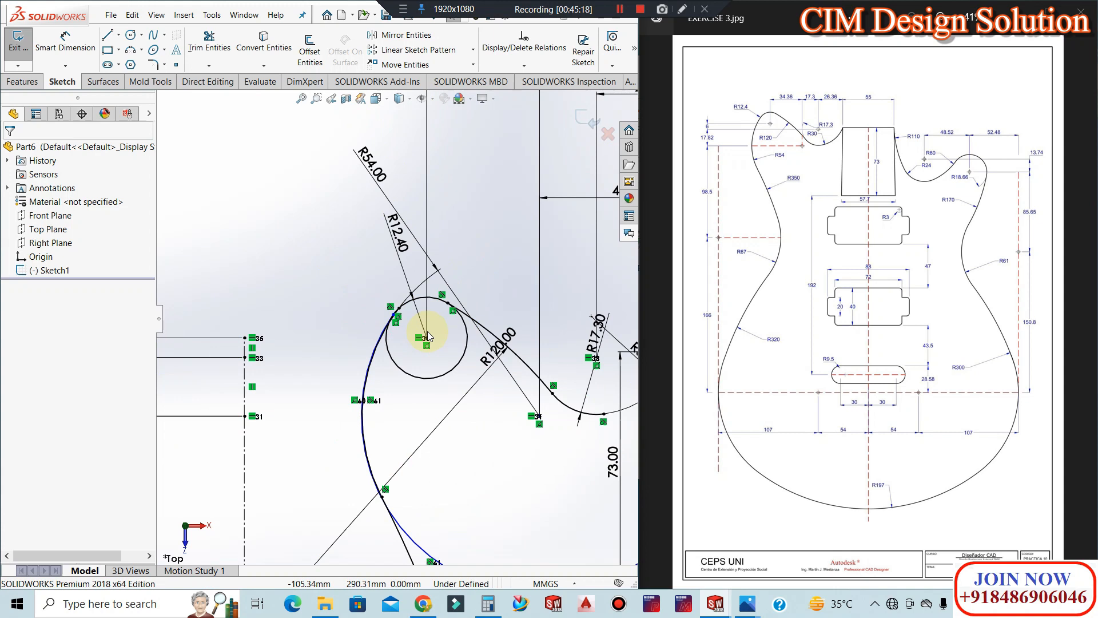
key(ctrl+z)
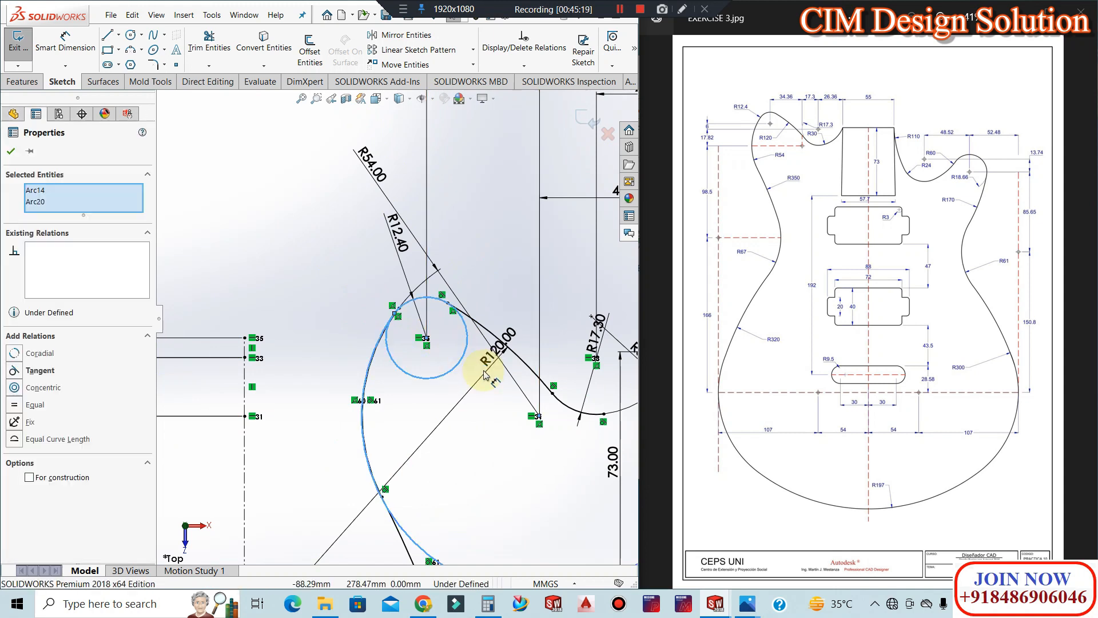
click(341, 325)
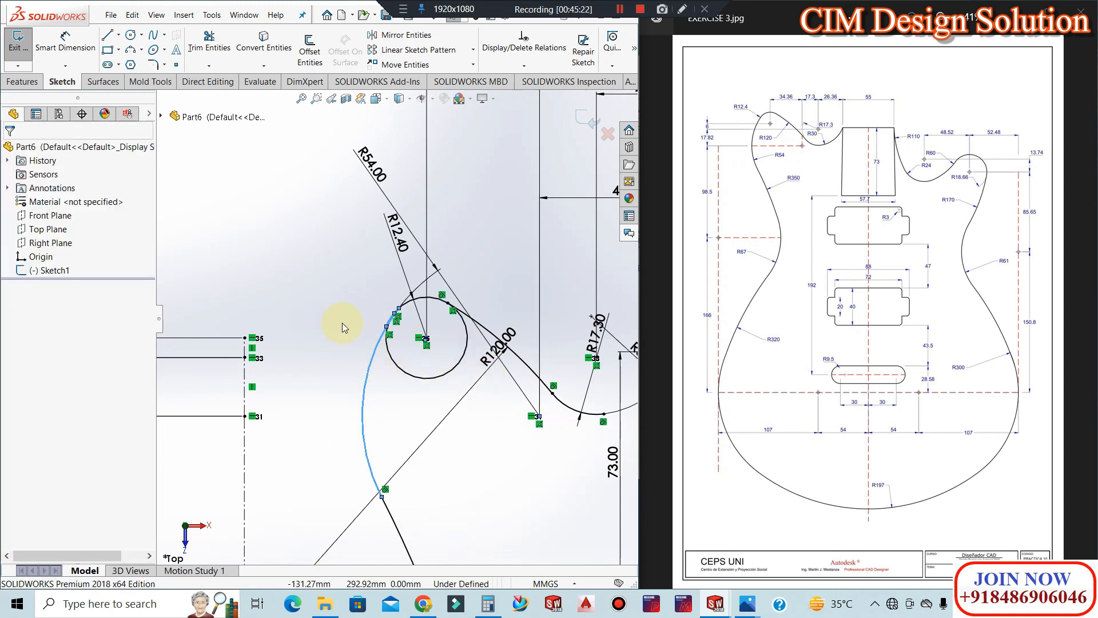
Trim the R12.4 circle to its upper arc between the R54 and R120 arcs and move its radius dimension to the arc's left side
scroll(409, 327, down, 5)
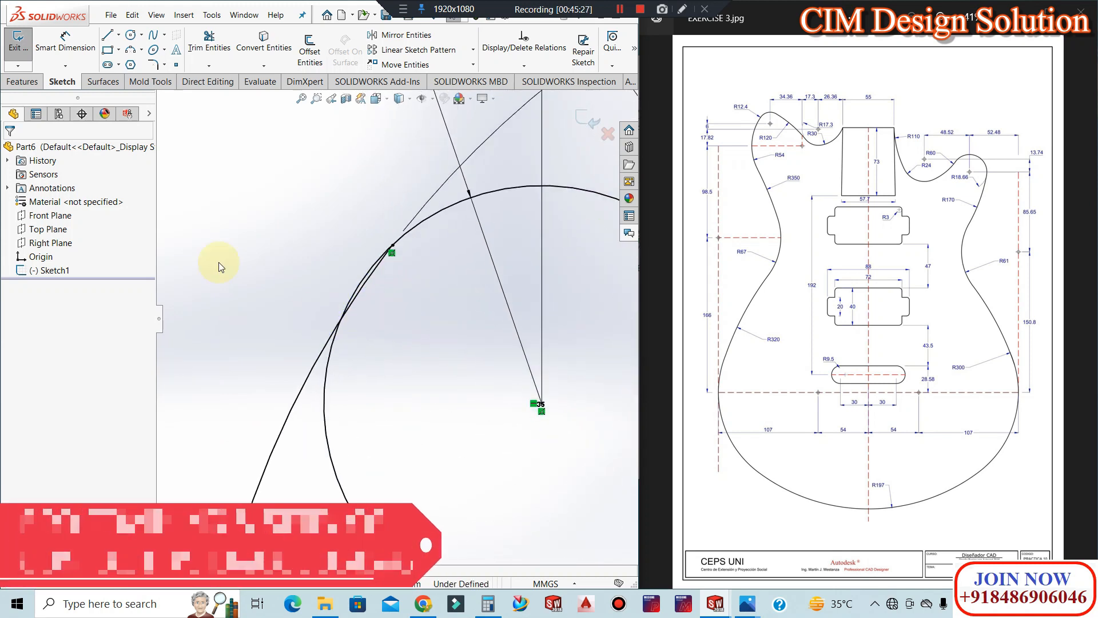
click(212, 50)
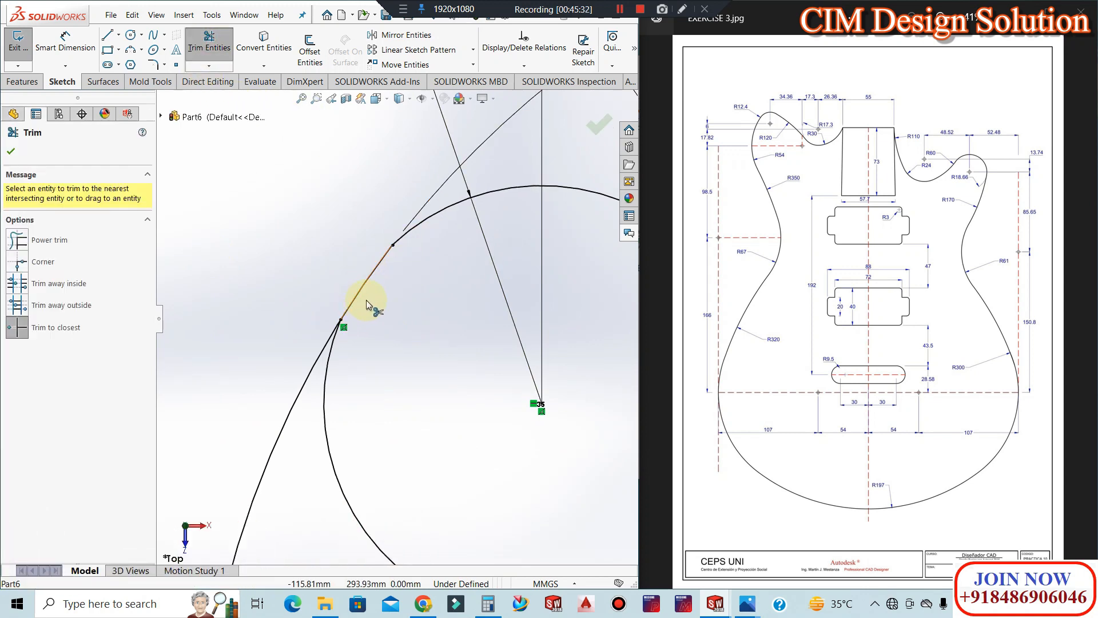
click(328, 353)
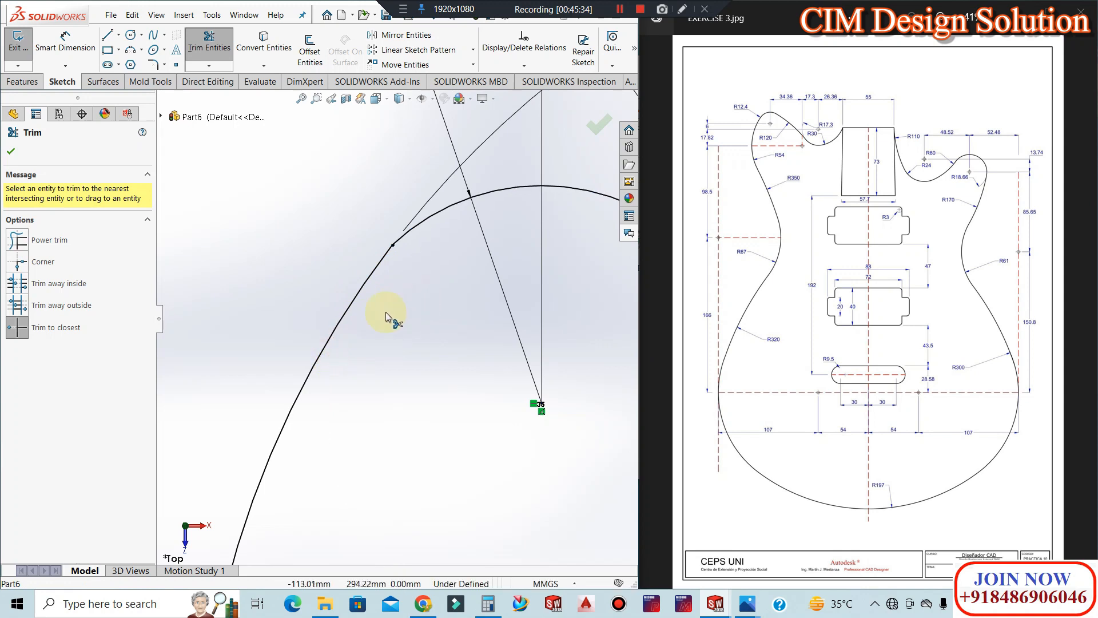
scroll(346, 196, up, 6)
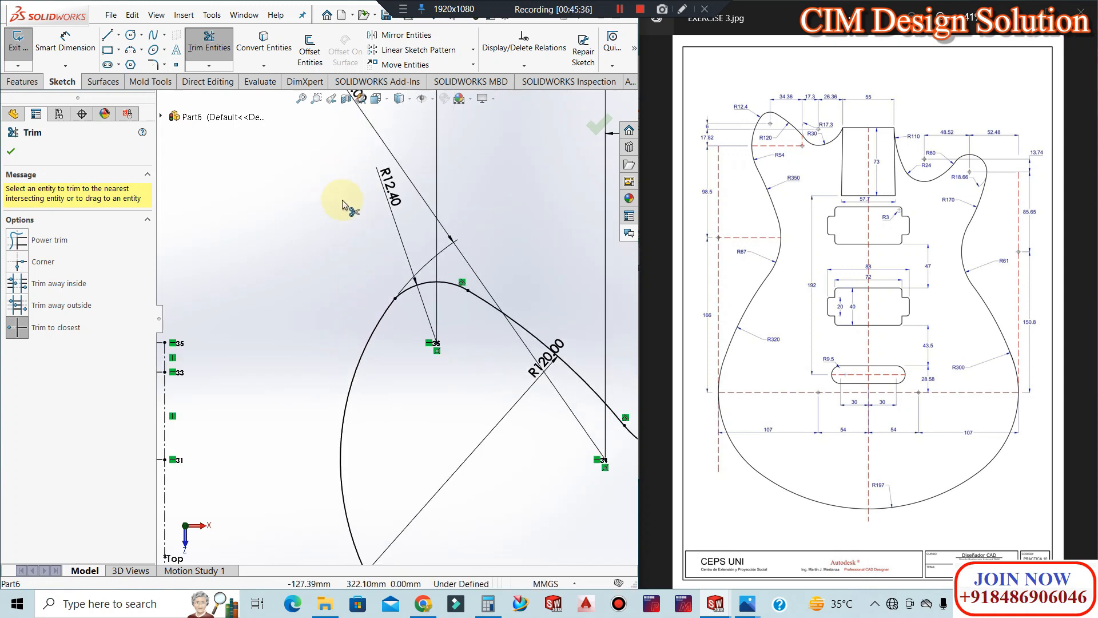
key(z)
key(Escape)
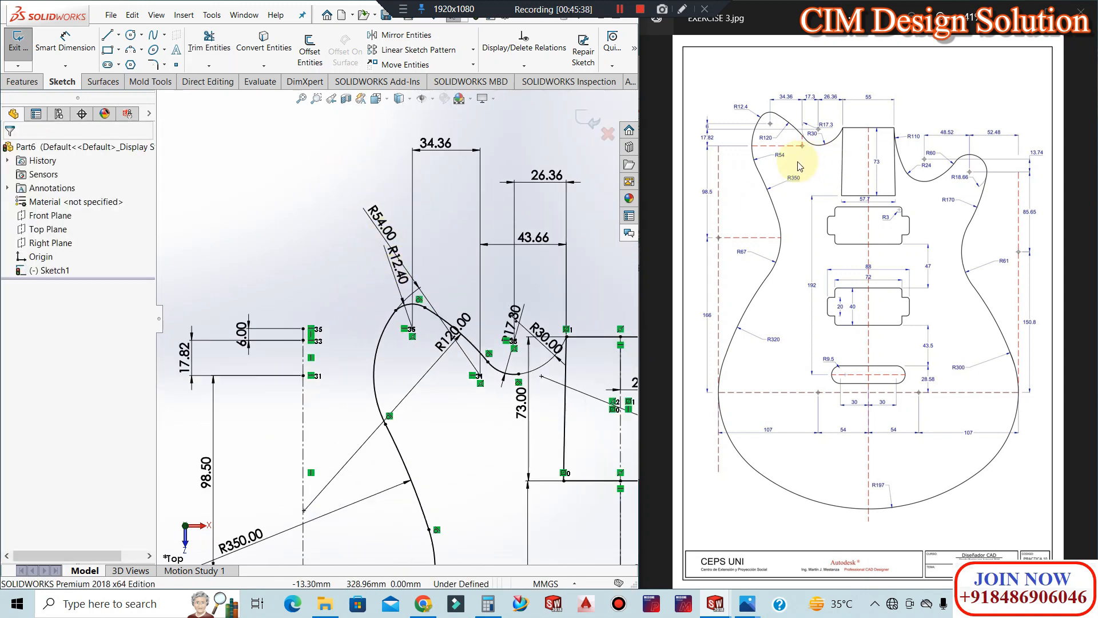
drag(395, 260, 362, 309)
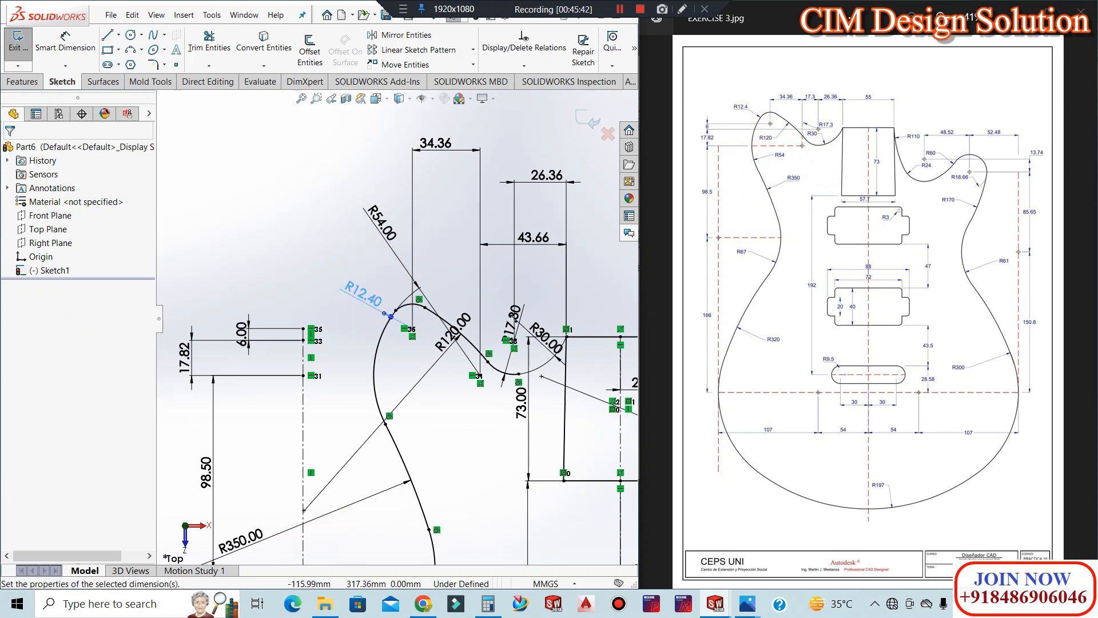
click(335, 222)
key(f)
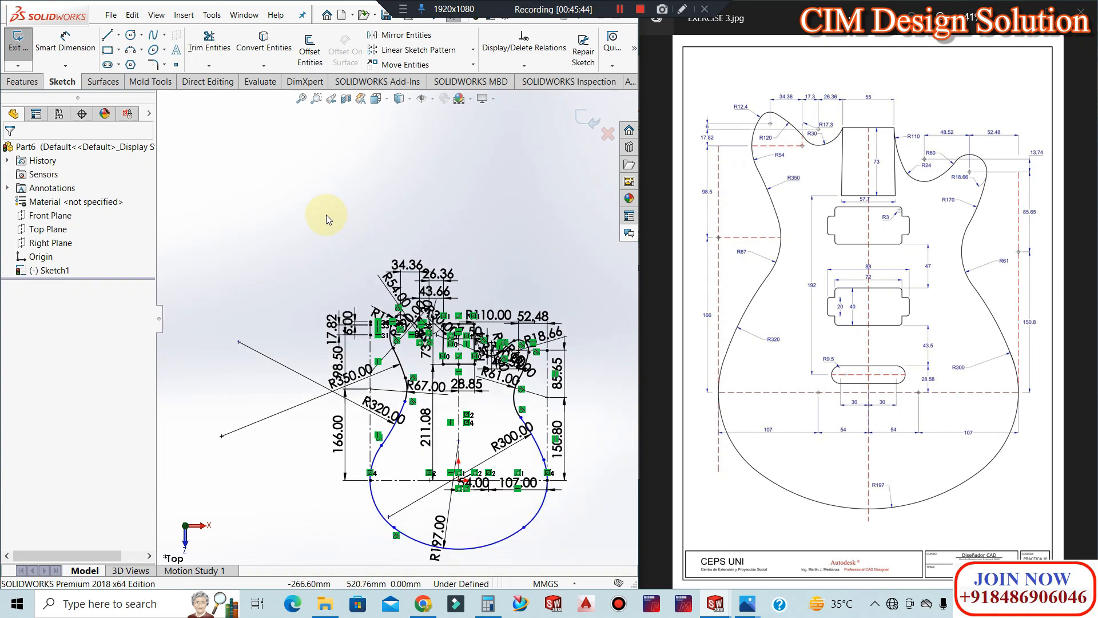
scroll(491, 480, down, 3)
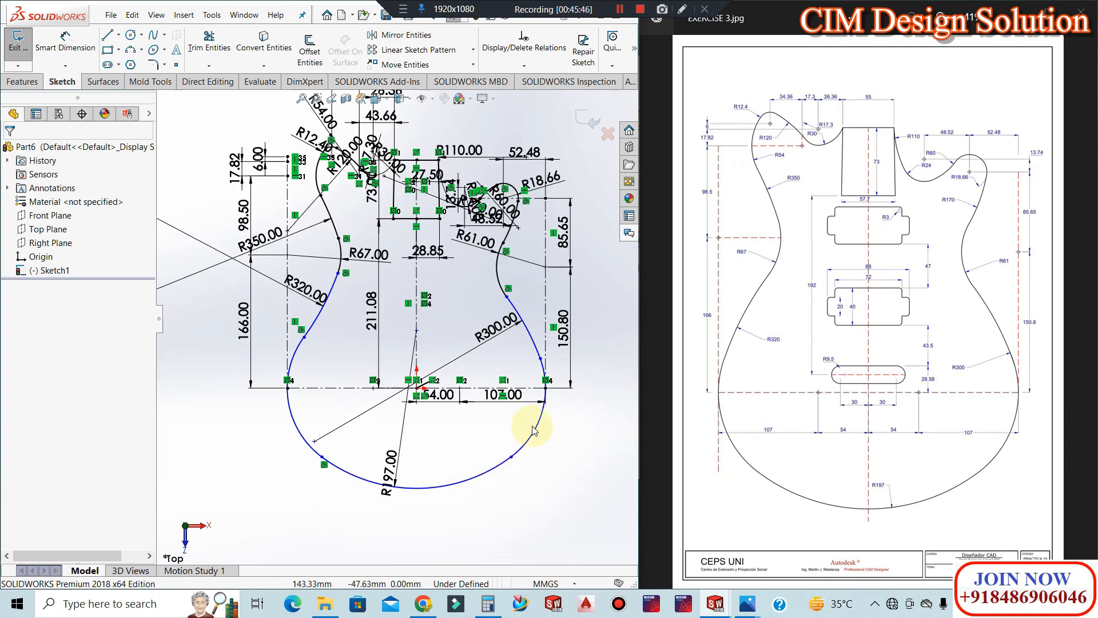
right_click(303, 435)
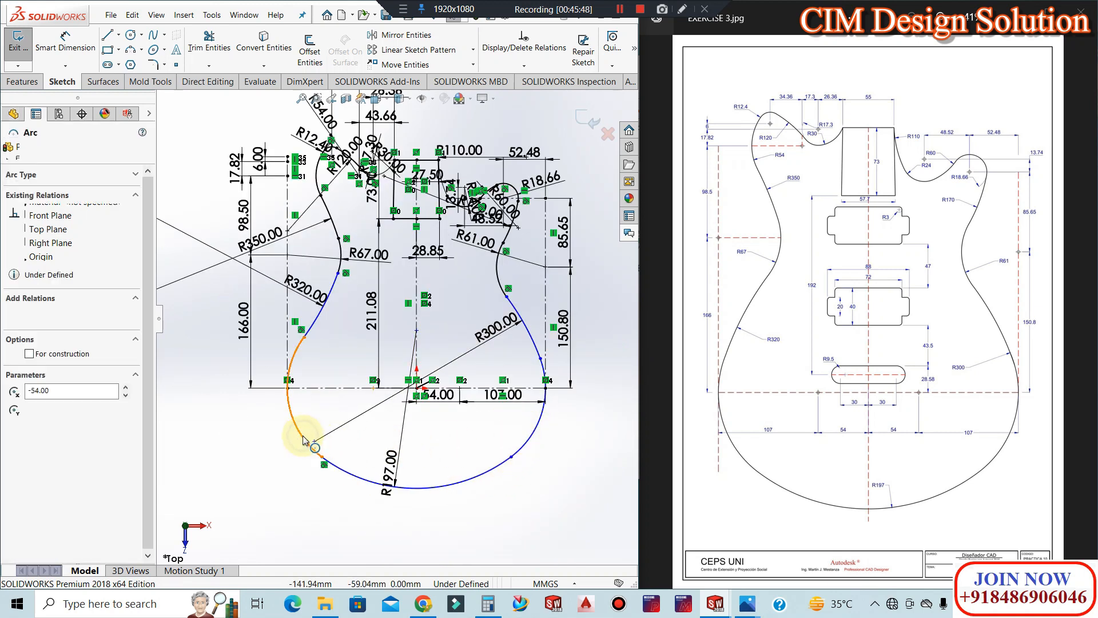
click(274, 428)
click(274, 445)
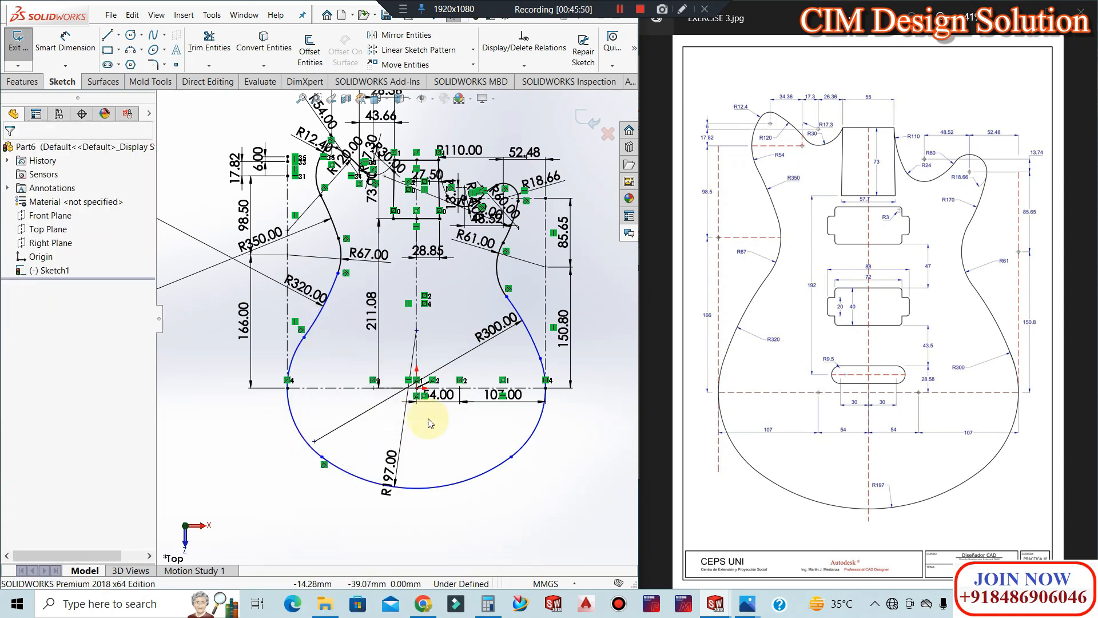
click(65, 66)
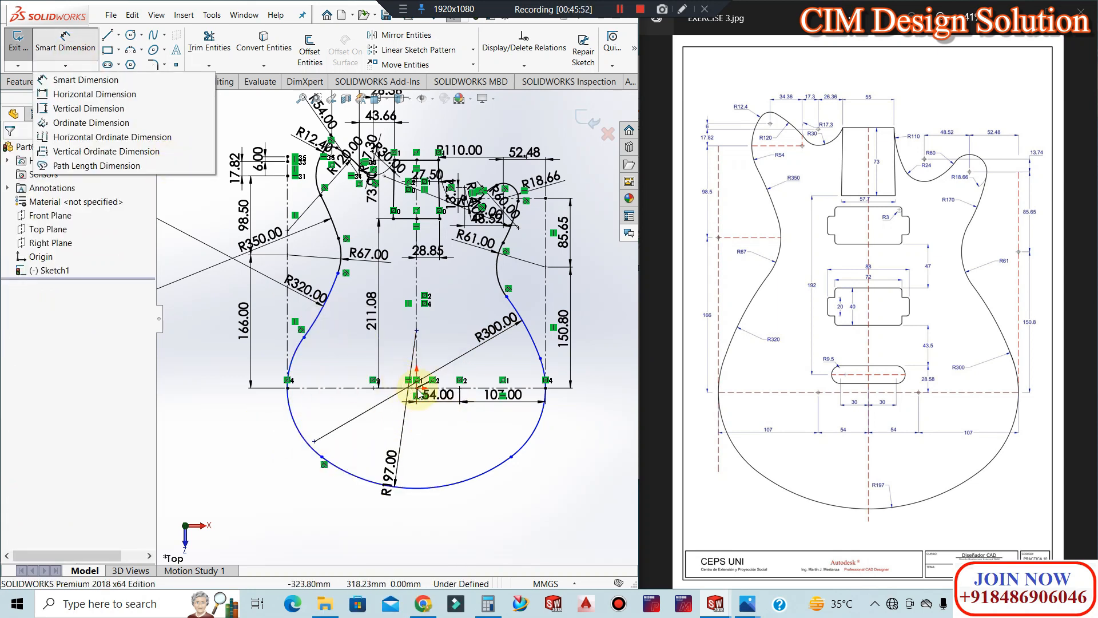
click(69, 38)
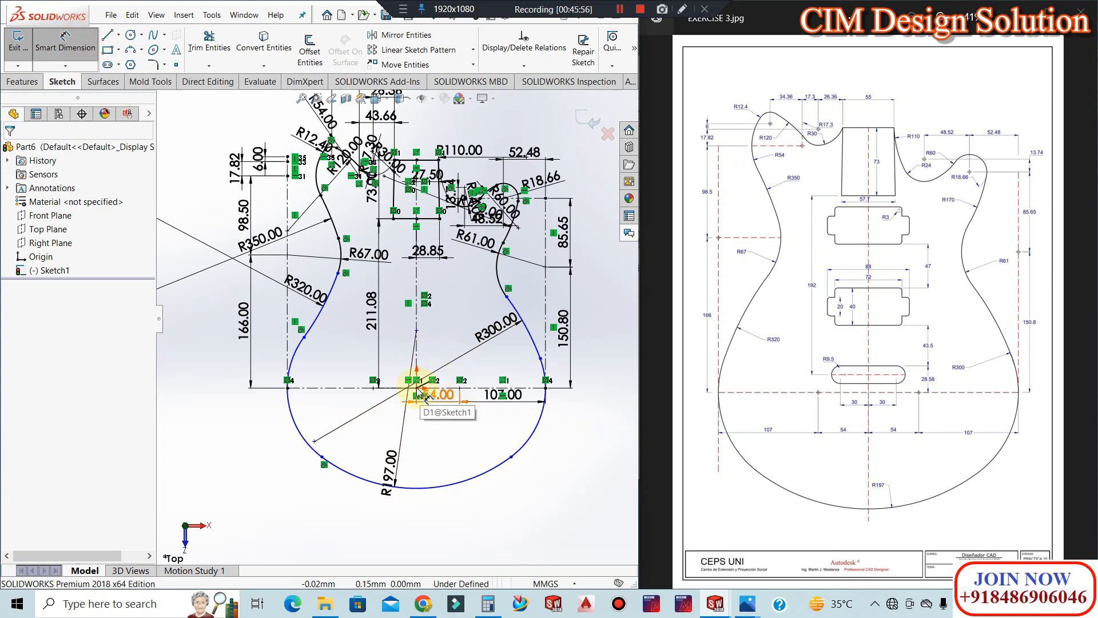
click(415, 394)
click(322, 456)
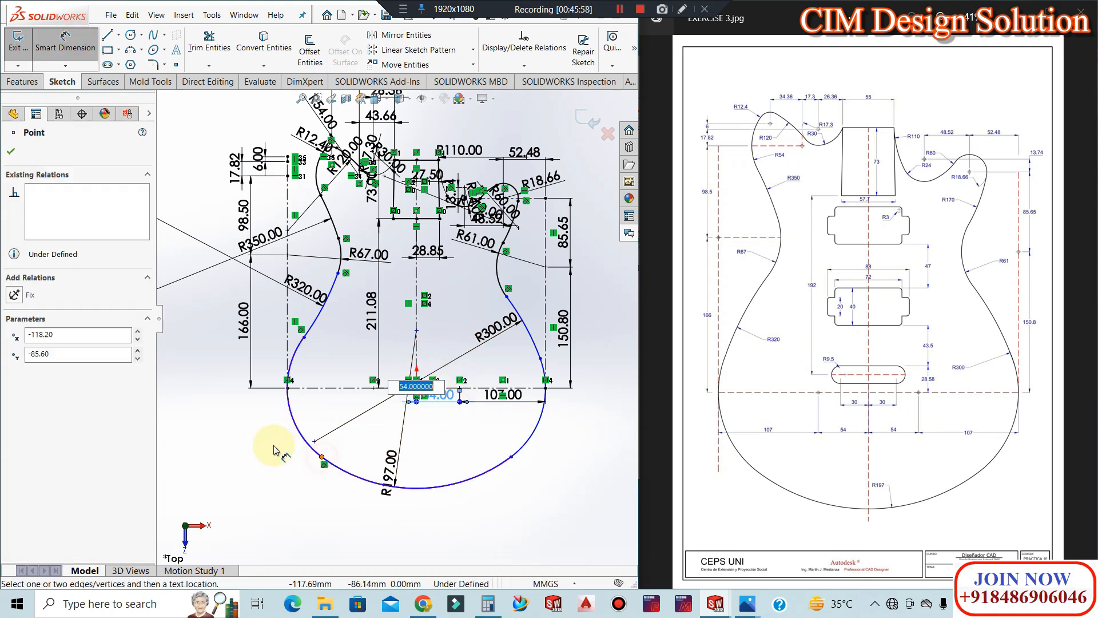
key(Escape)
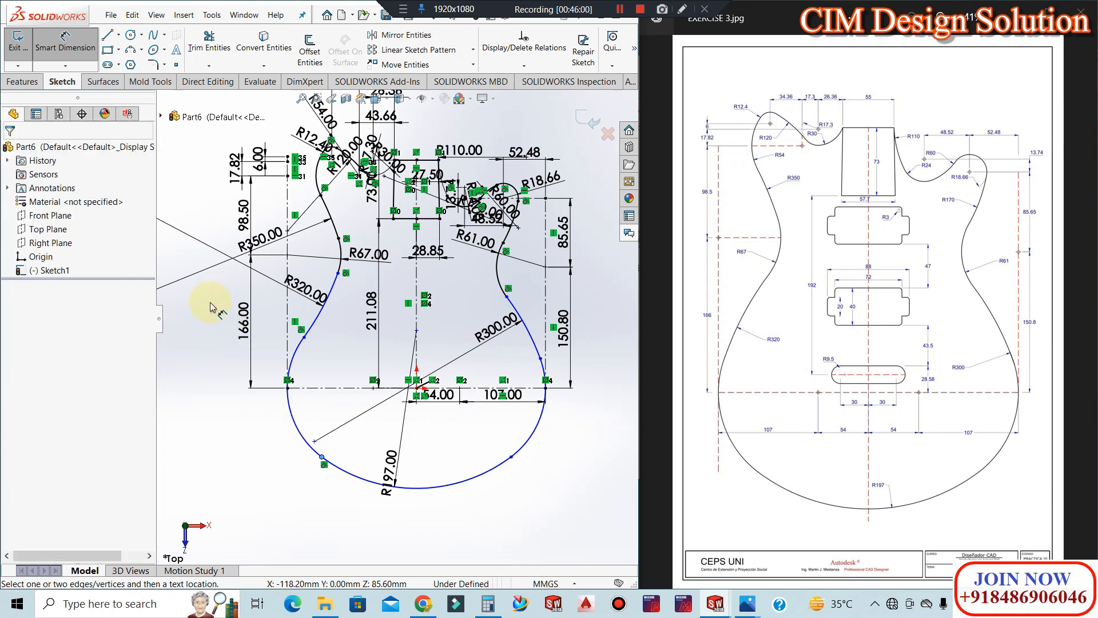
click(26, 46)
click(71, 52)
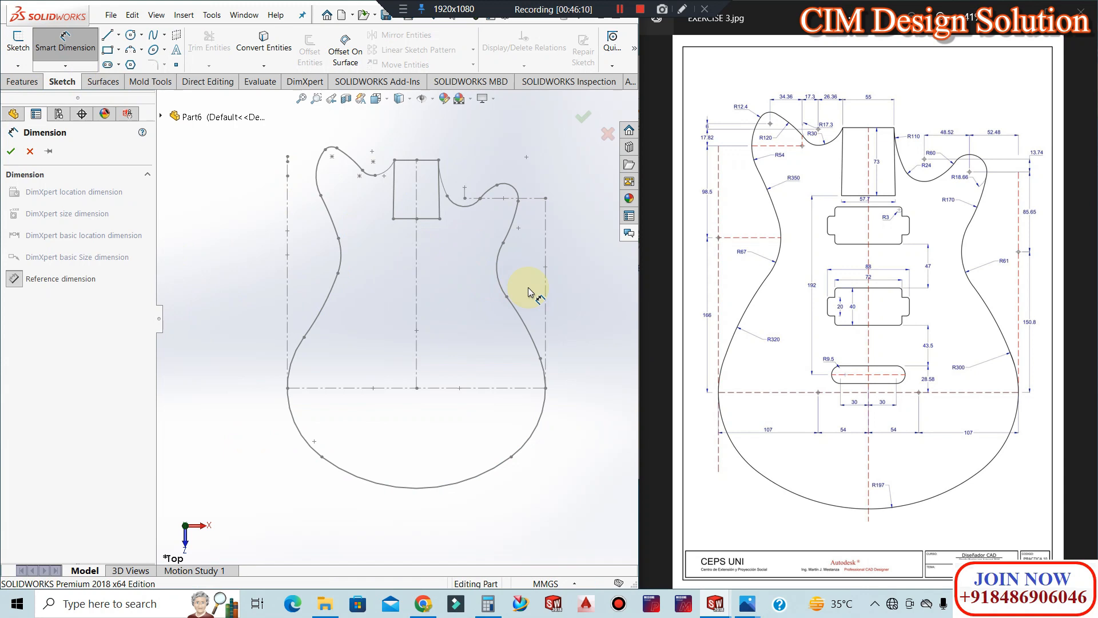
click(30, 152)
right_click(50, 270)
click(68, 243)
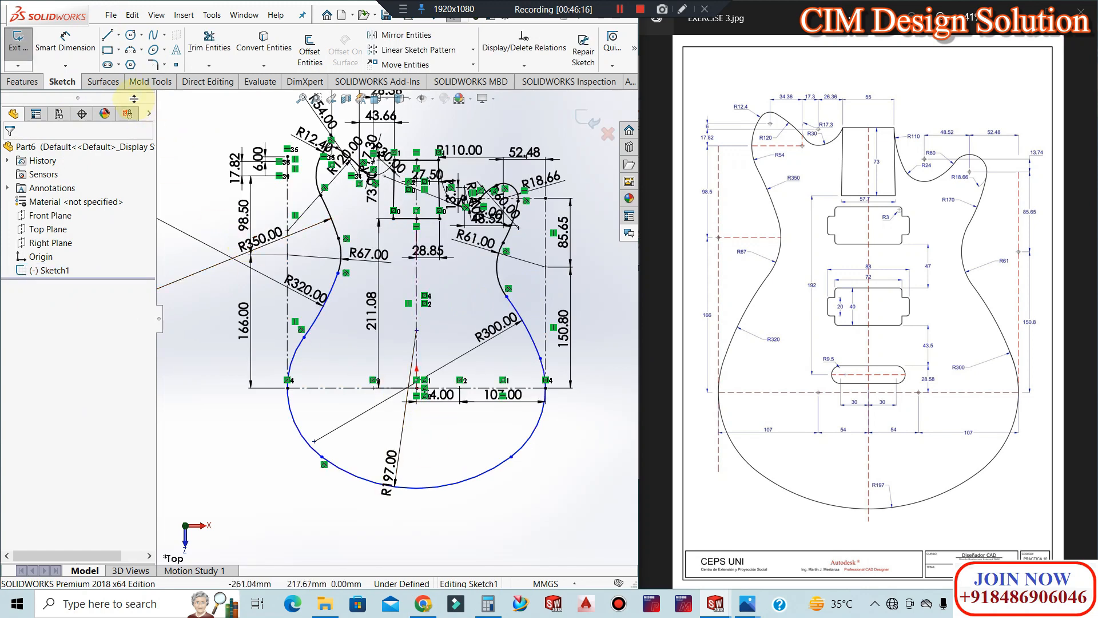
Dimension the horizontal distance from the origin to the R197 arc's lower-left endpoint, accept its current value and place it below the body
click(67, 43)
click(421, 391)
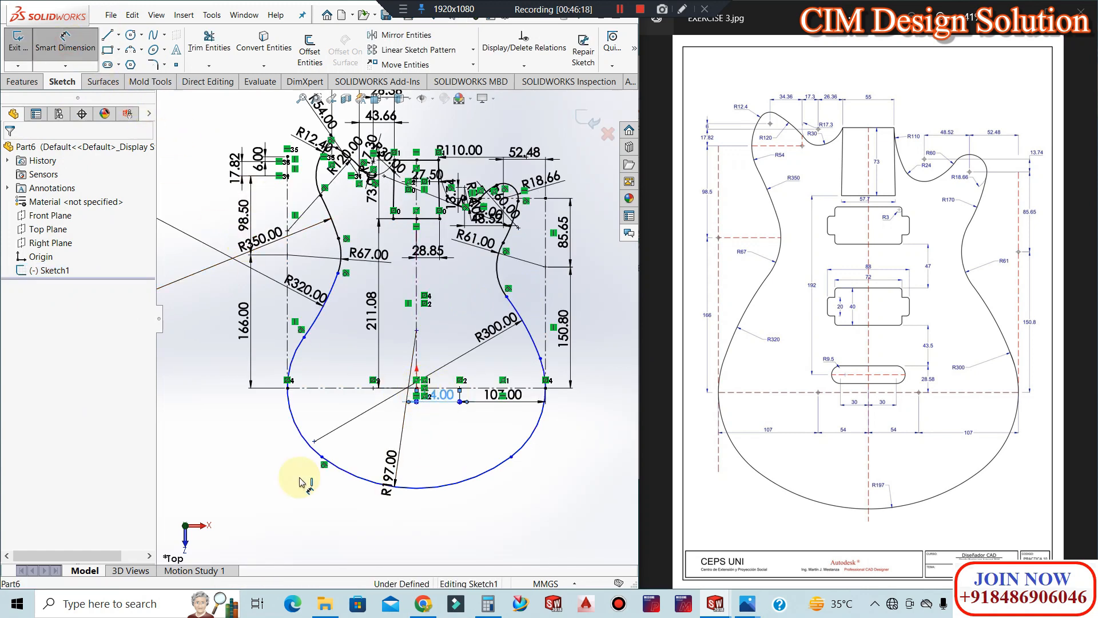
click(322, 456)
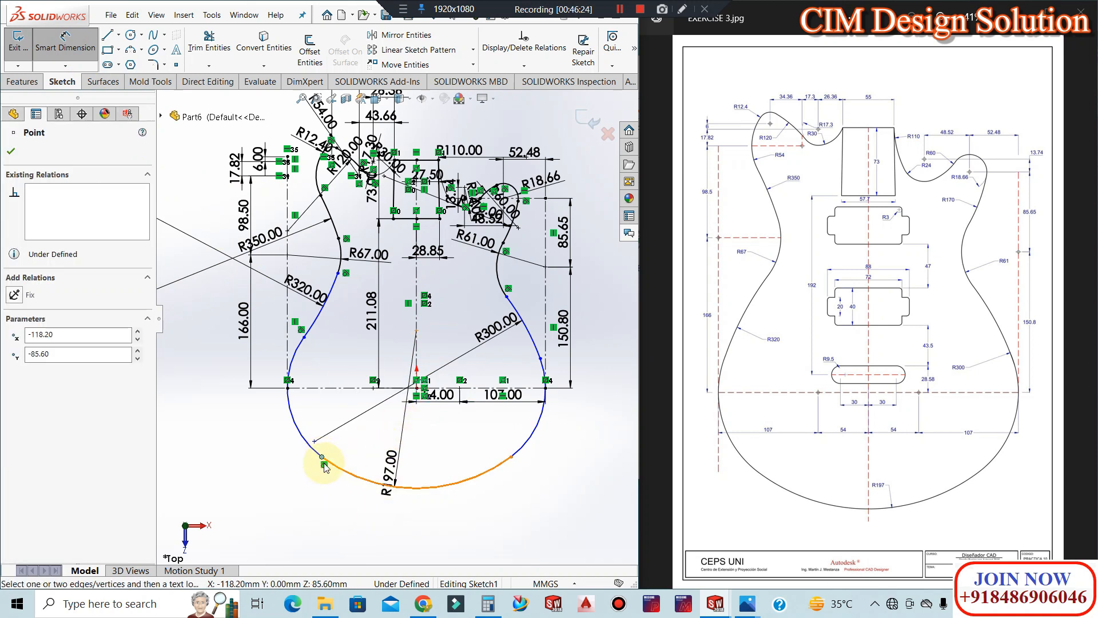
click(416, 387)
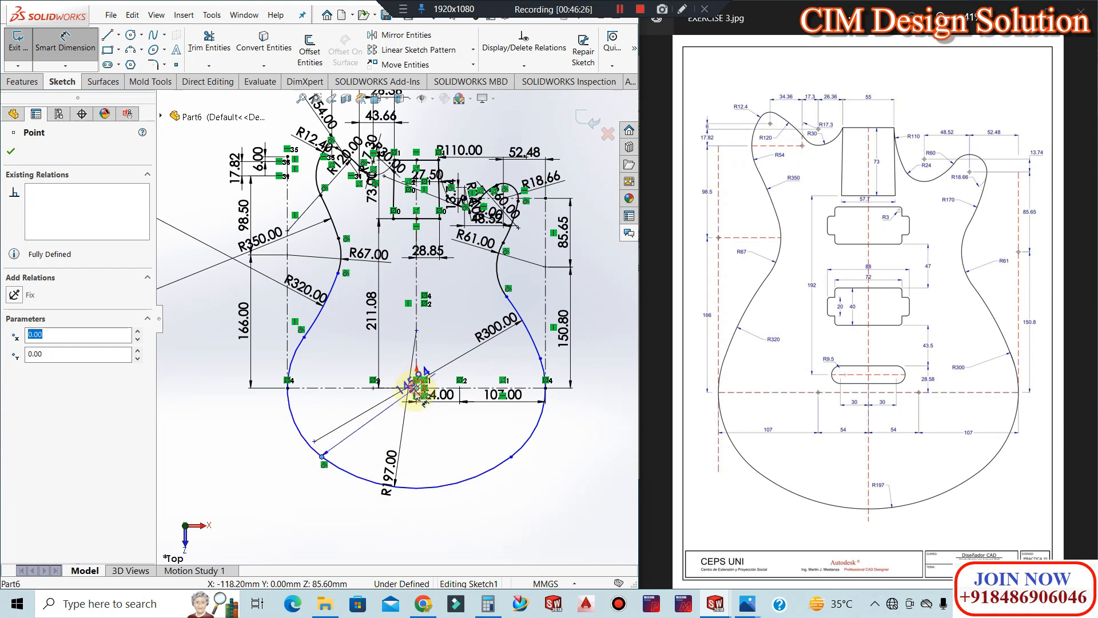
click(381, 519)
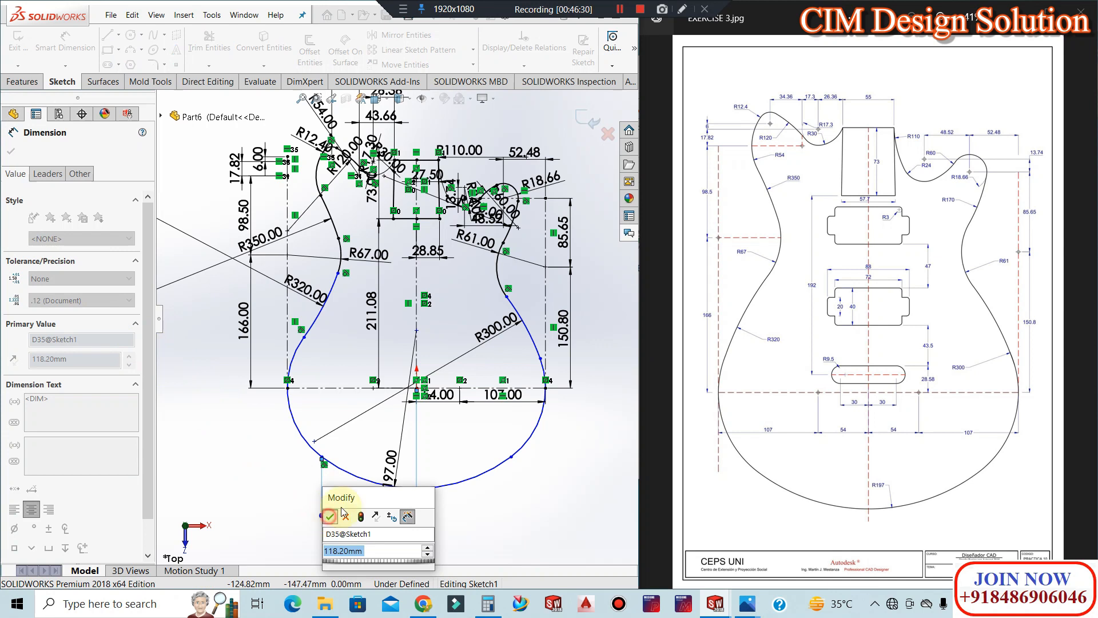
click(329, 516)
click(69, 46)
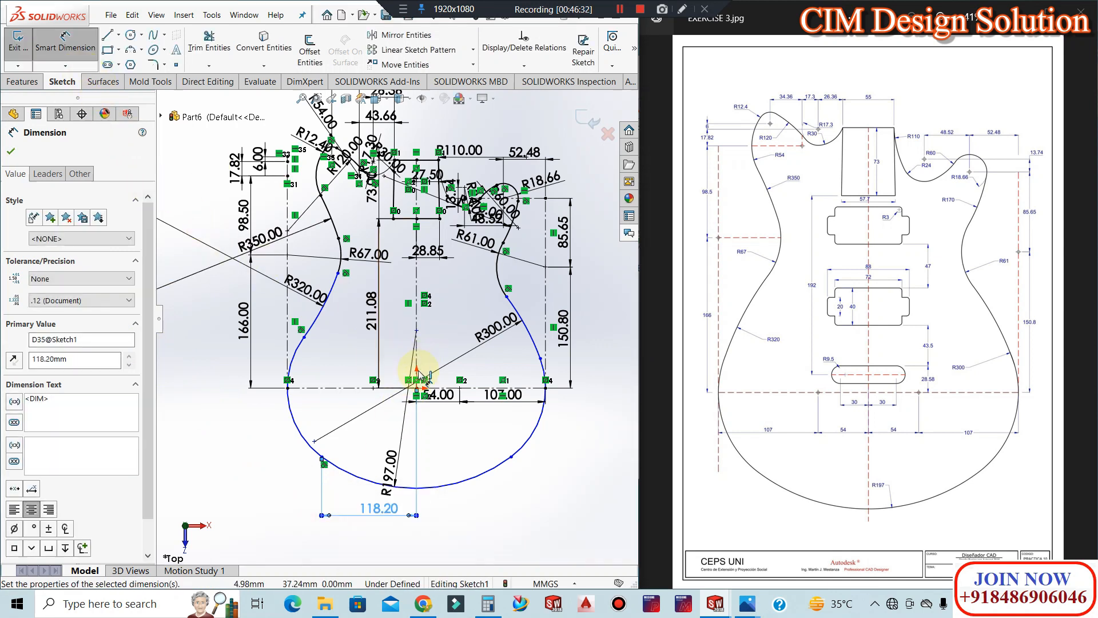
click(417, 388)
click(322, 458)
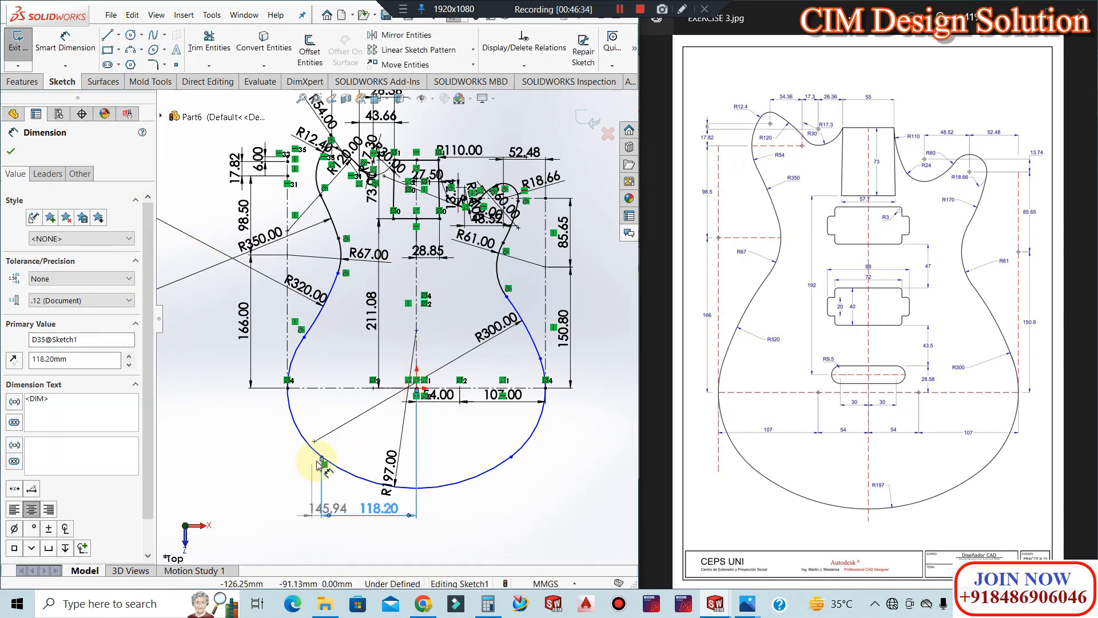
click(247, 433)
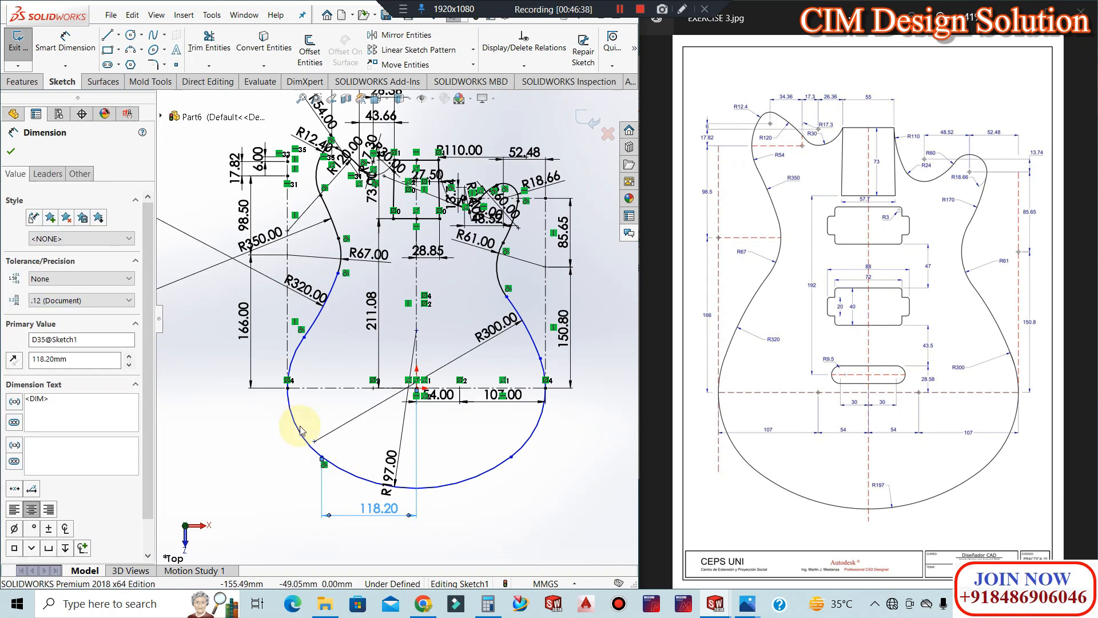
Move the 54 mm and 107 mm dimensions further below the horizontal centerline, clear of the origin
click(53, 39)
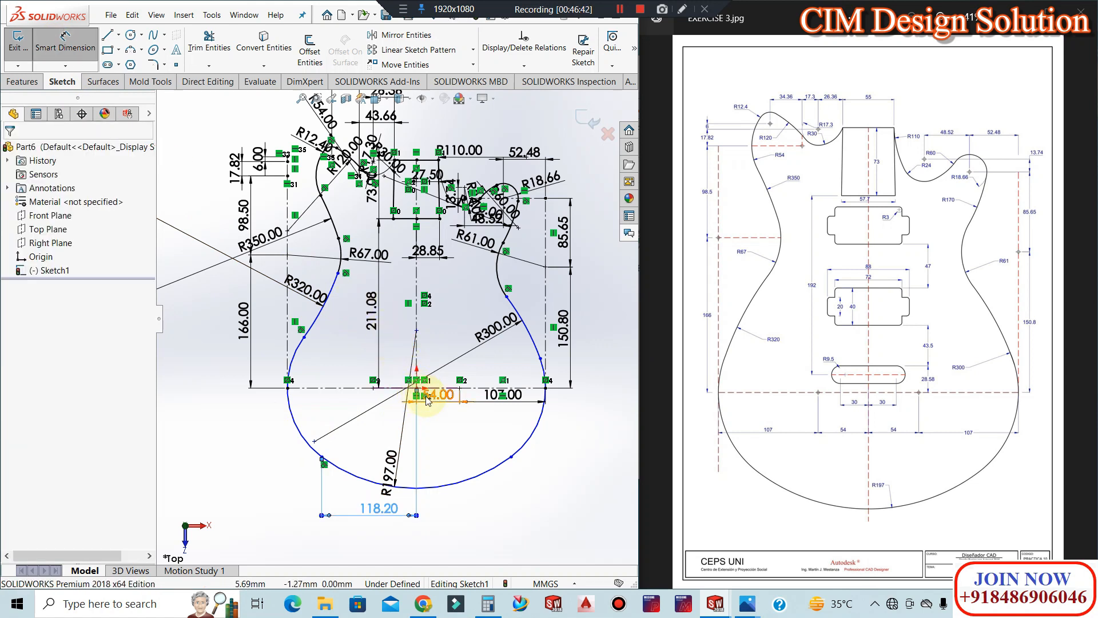
click(449, 420)
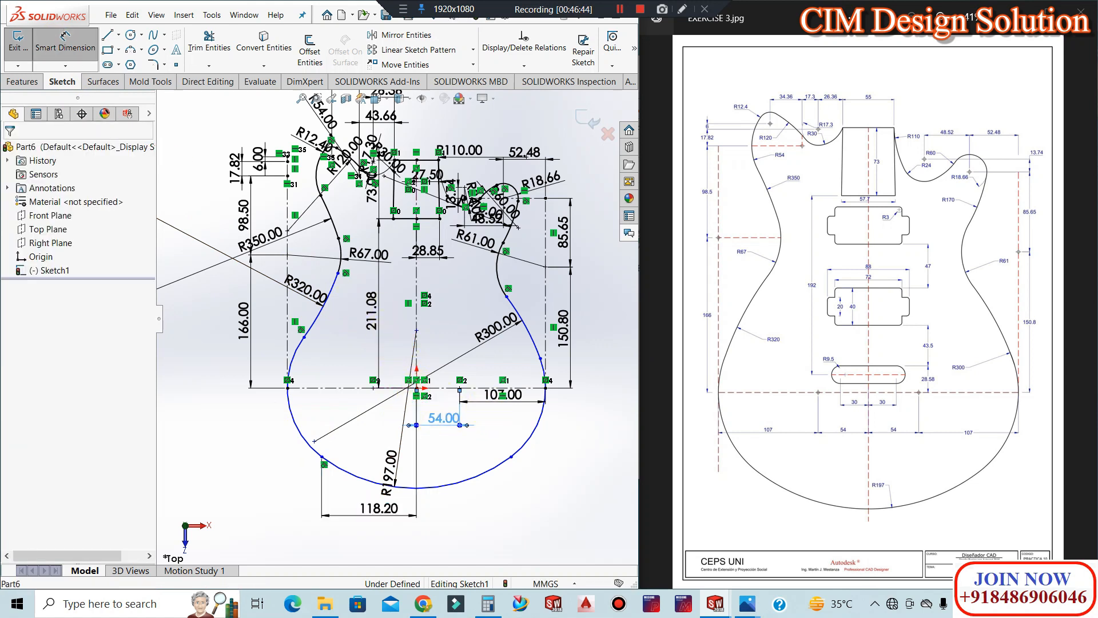
drag(502, 395, 503, 411)
key(Escape)
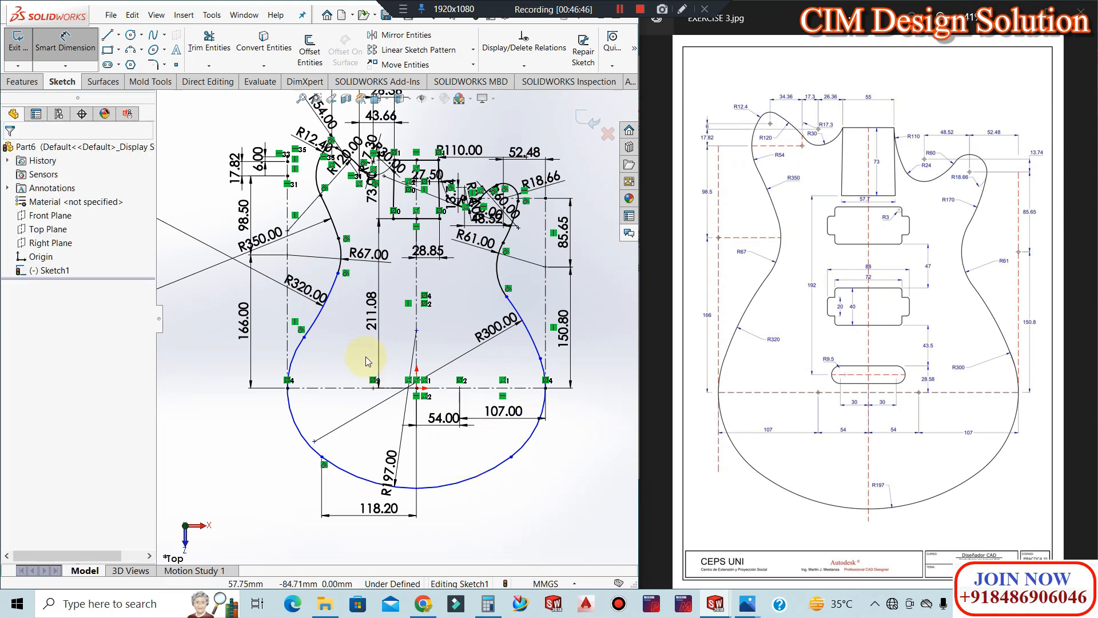
Dimension the vertical distance from the origin to the R197 arc's lower-left endpoint, accepting its current value and placing it outside the body
click(65, 46)
click(416, 383)
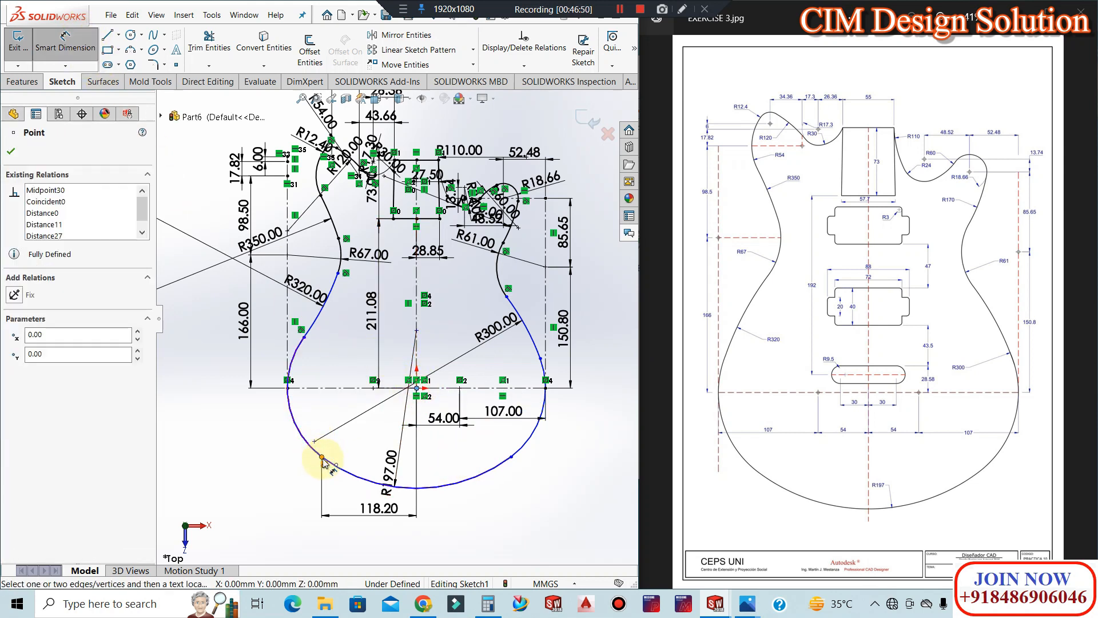
click(322, 458)
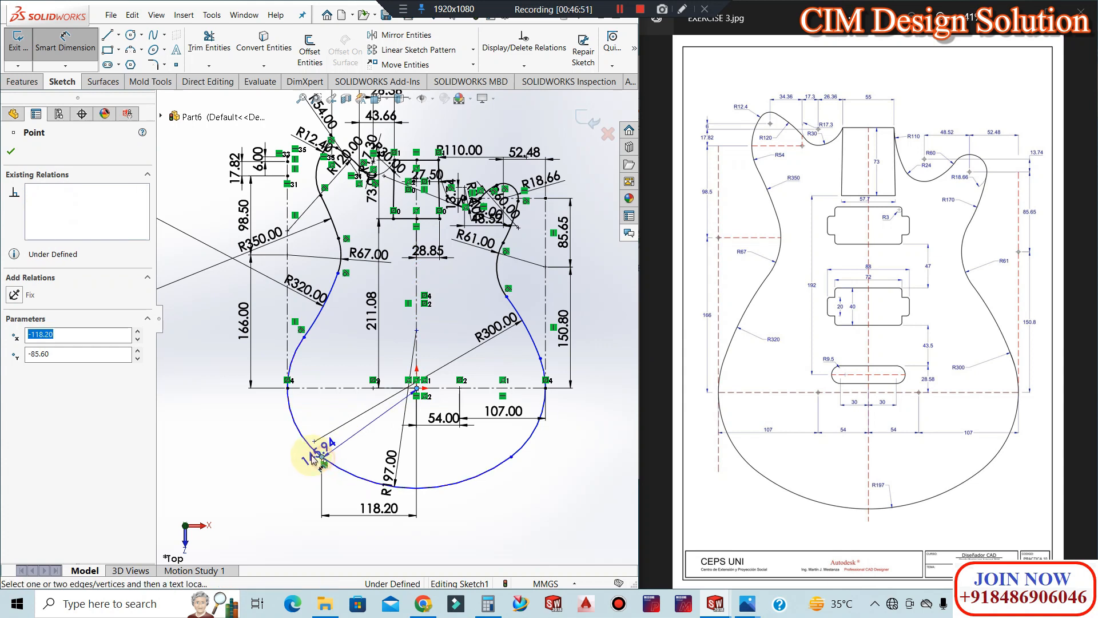
click(244, 444)
click(179, 428)
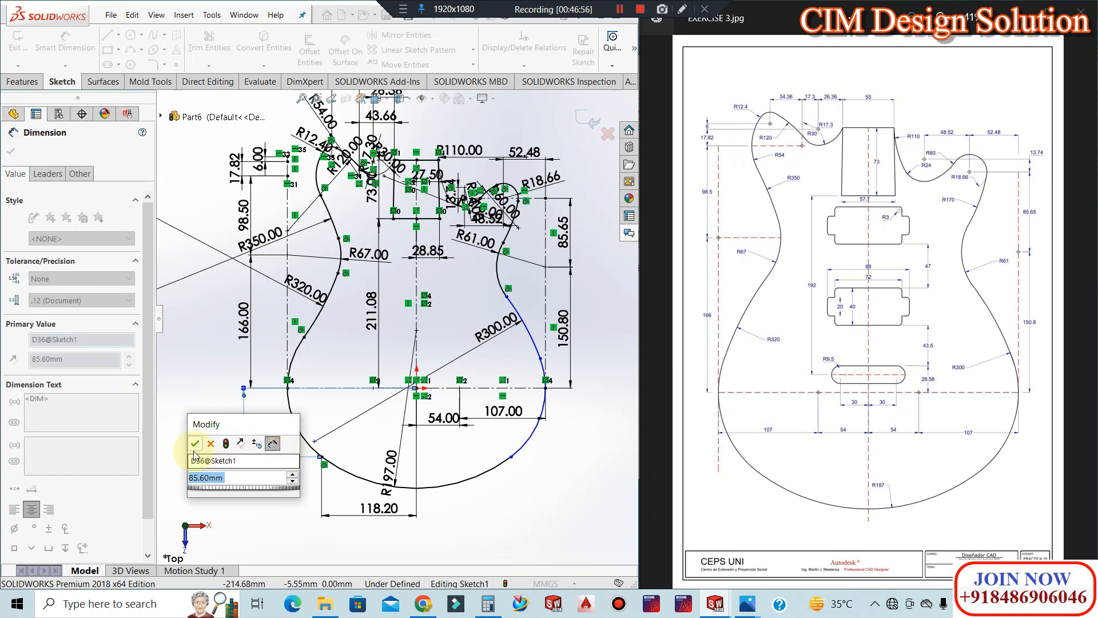
click(195, 443)
click(190, 372)
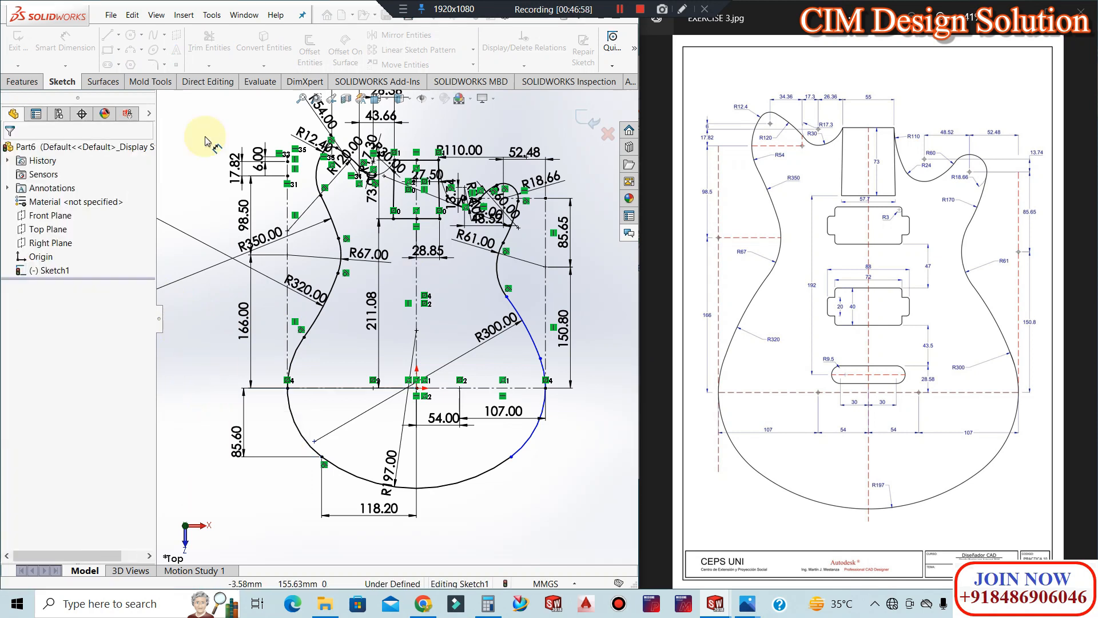
Dimension the vertical distance from the origin to the R300 arc's lower endpoint, accepting its current value and placing it right of the body
click(66, 45)
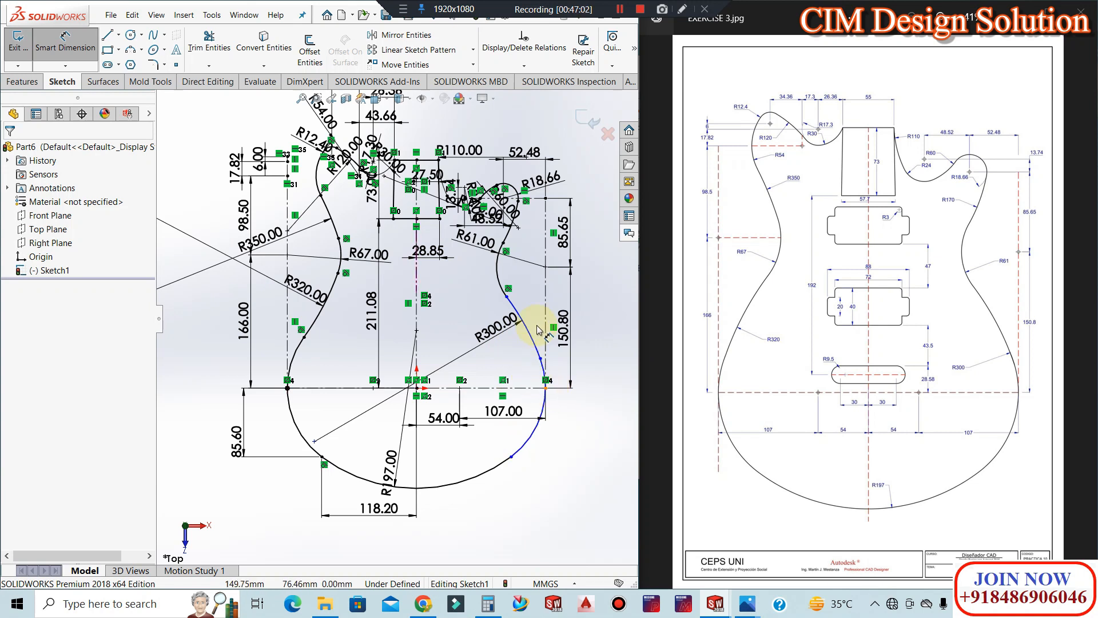
click(416, 387)
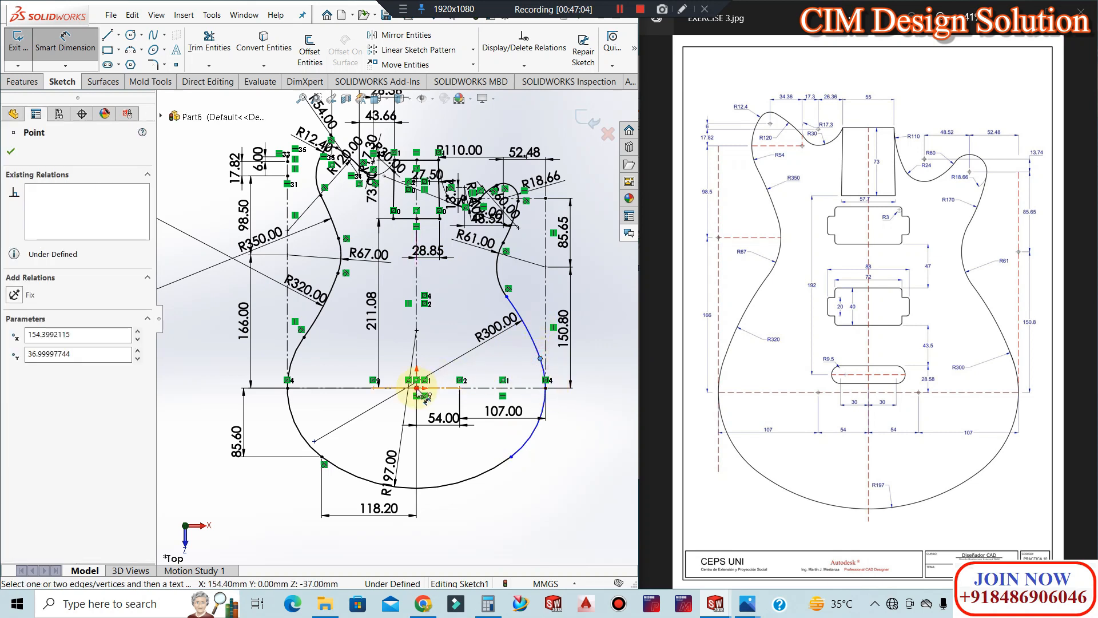
click(608, 420)
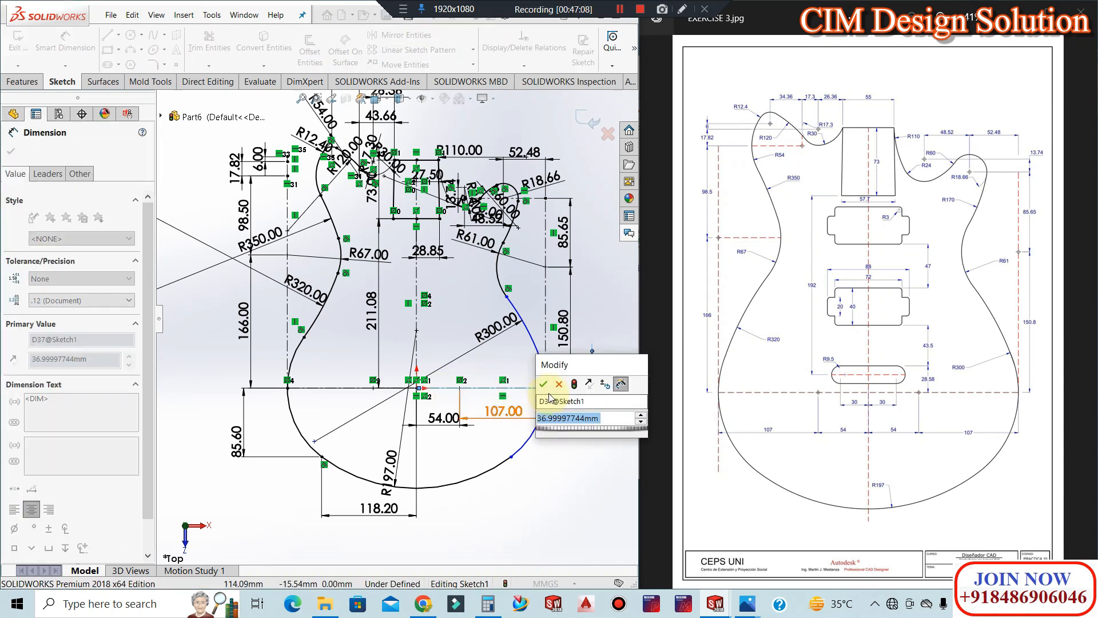
key(Return)
click(579, 443)
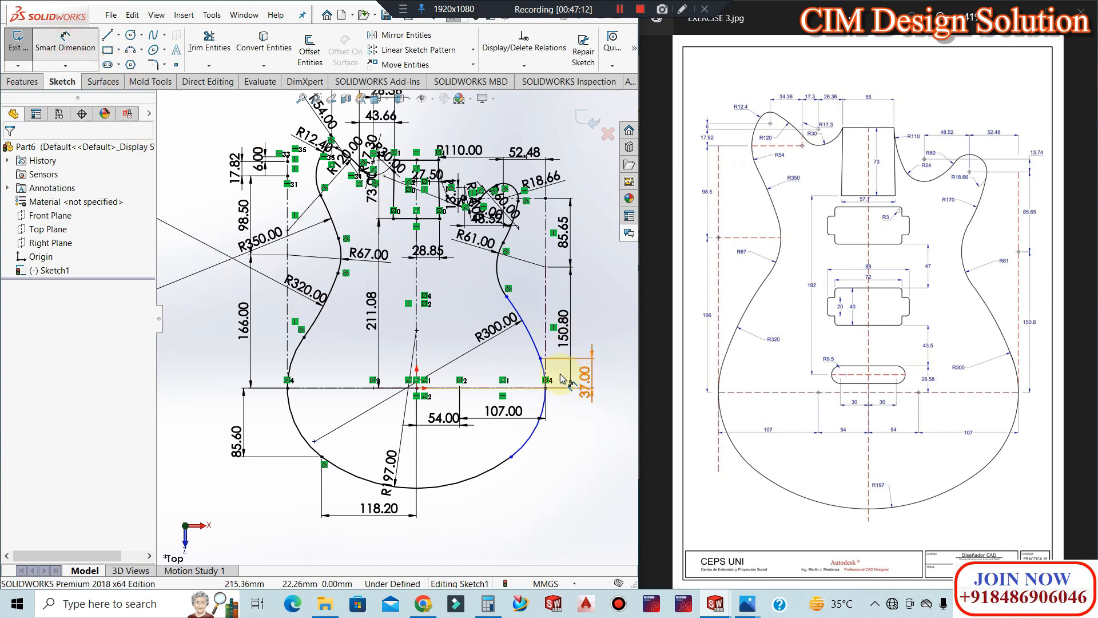
key(Escape)
Dimension the horizontal distance from the origin to the R300 arc's lower endpoint and move it below the body, level with the 118.20 mm dimension
click(540, 358)
click(417, 388)
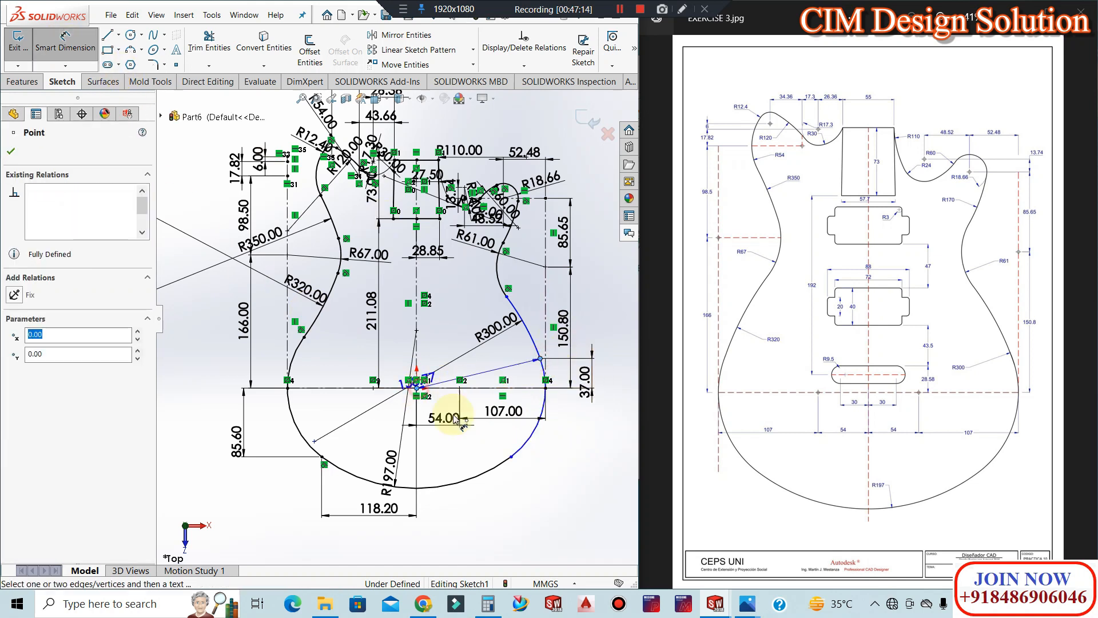
click(510, 467)
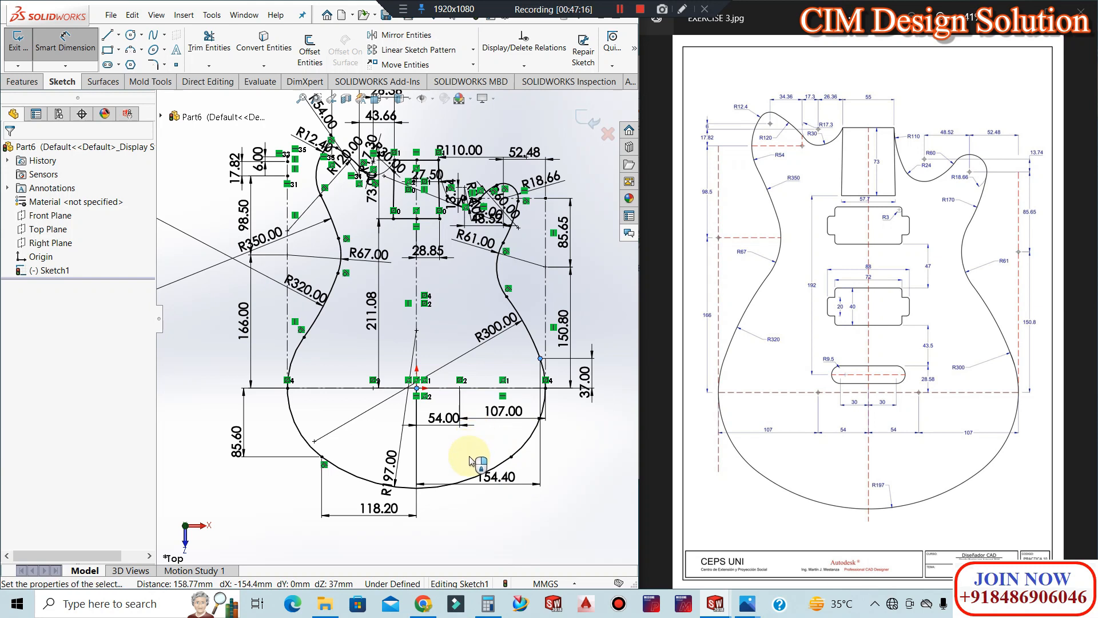
click(449, 485)
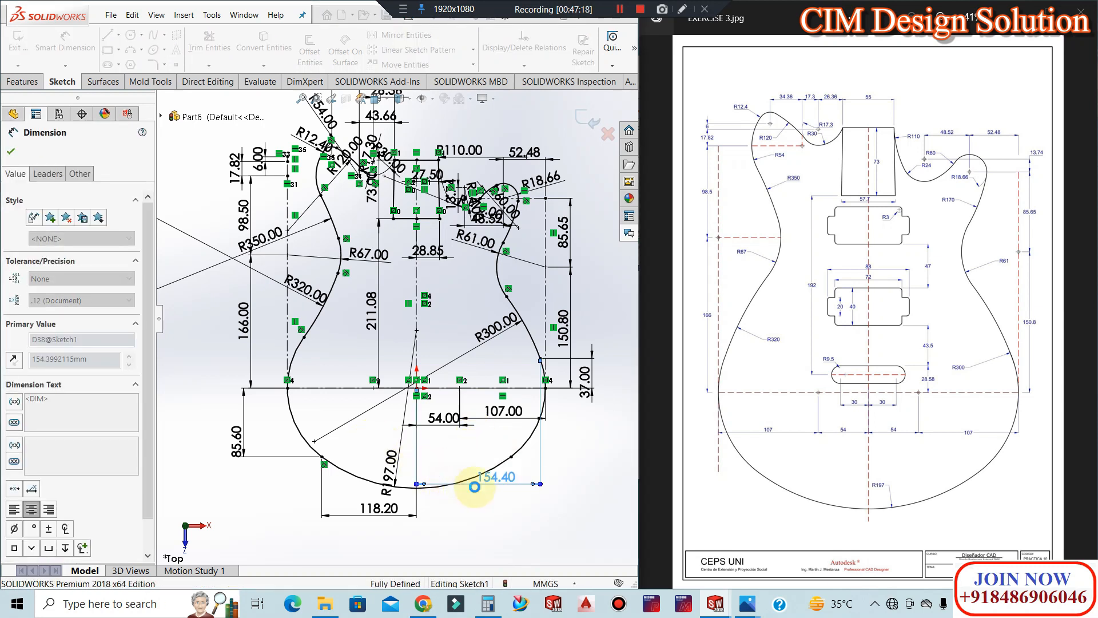
drag(494, 494, 497, 514)
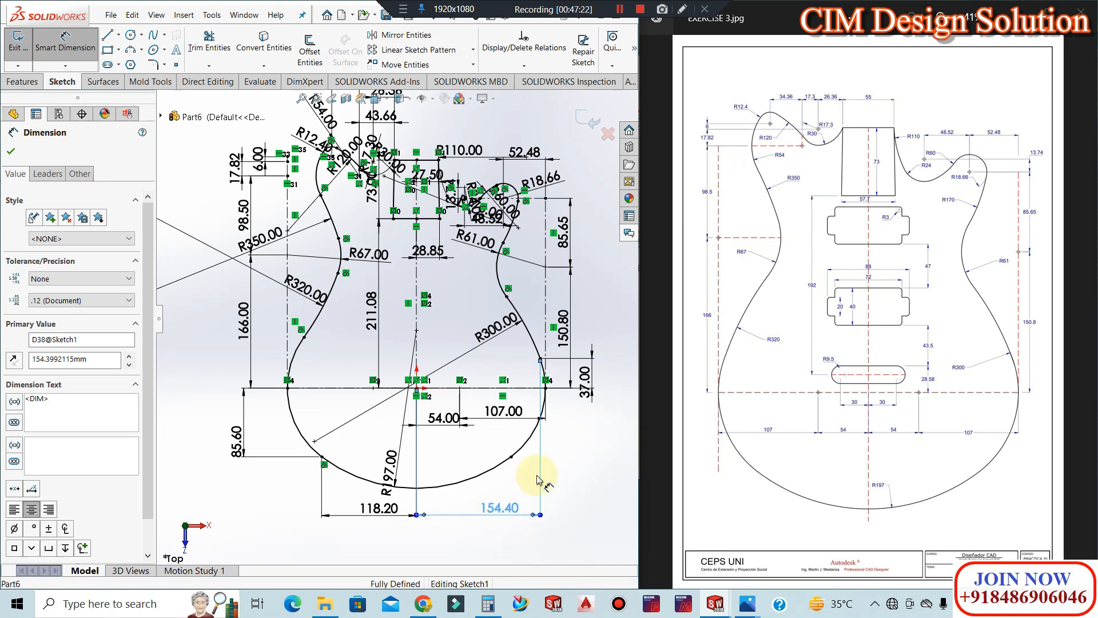
key(Escape)
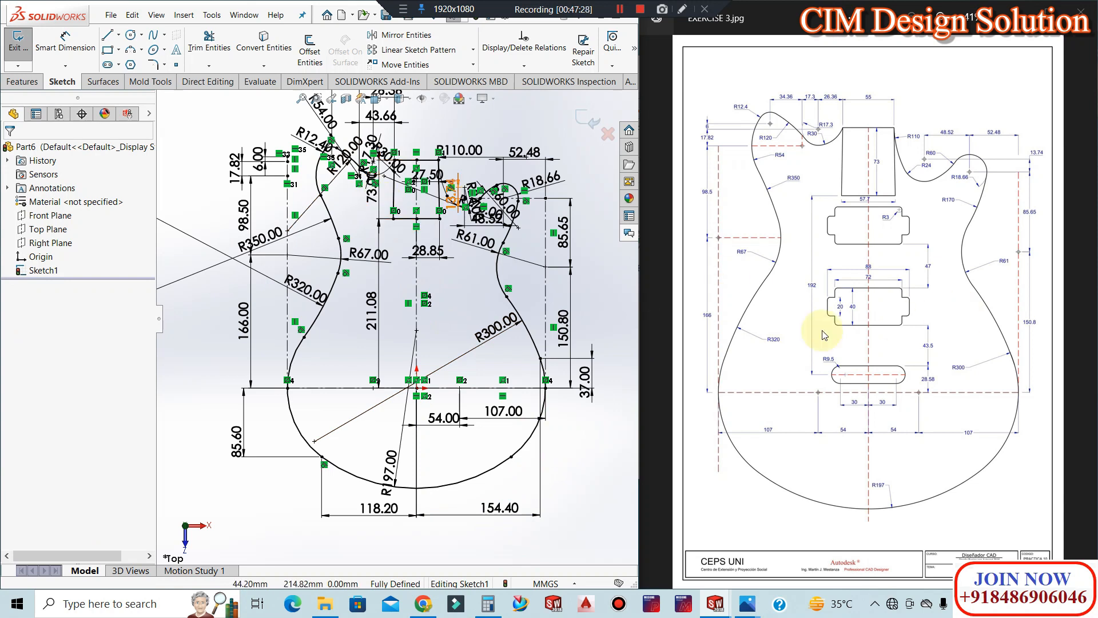
Sketch a horizontal straight slot just above the origin, about 97.5 mm between centres with a 9.5 mm end radius
scroll(452, 366, up, 1)
scroll(453, 366, down, 5)
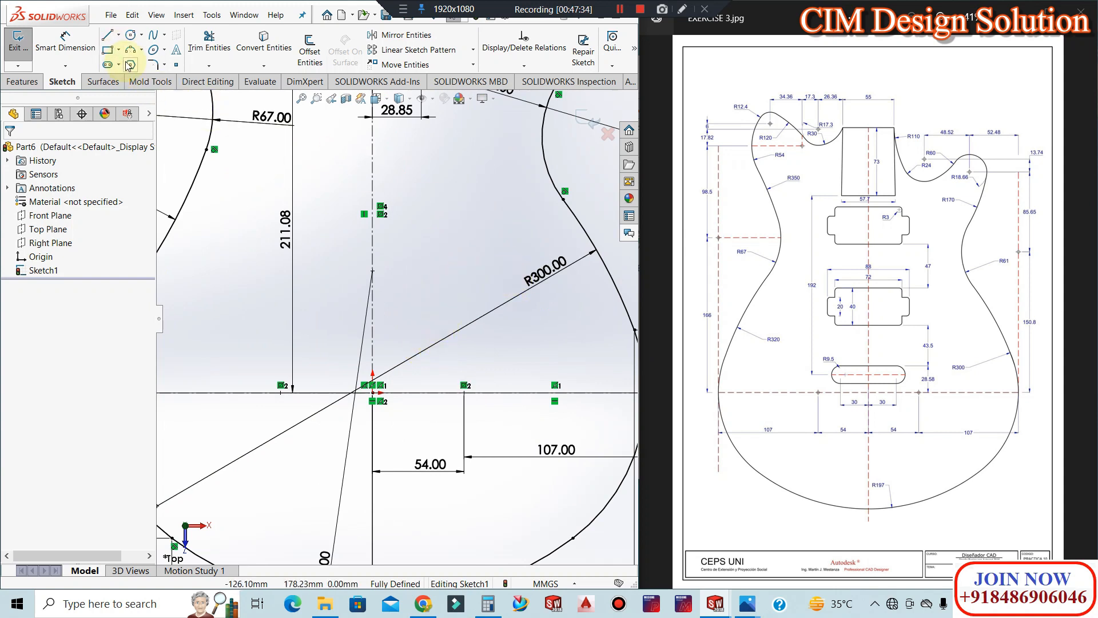
click(108, 64)
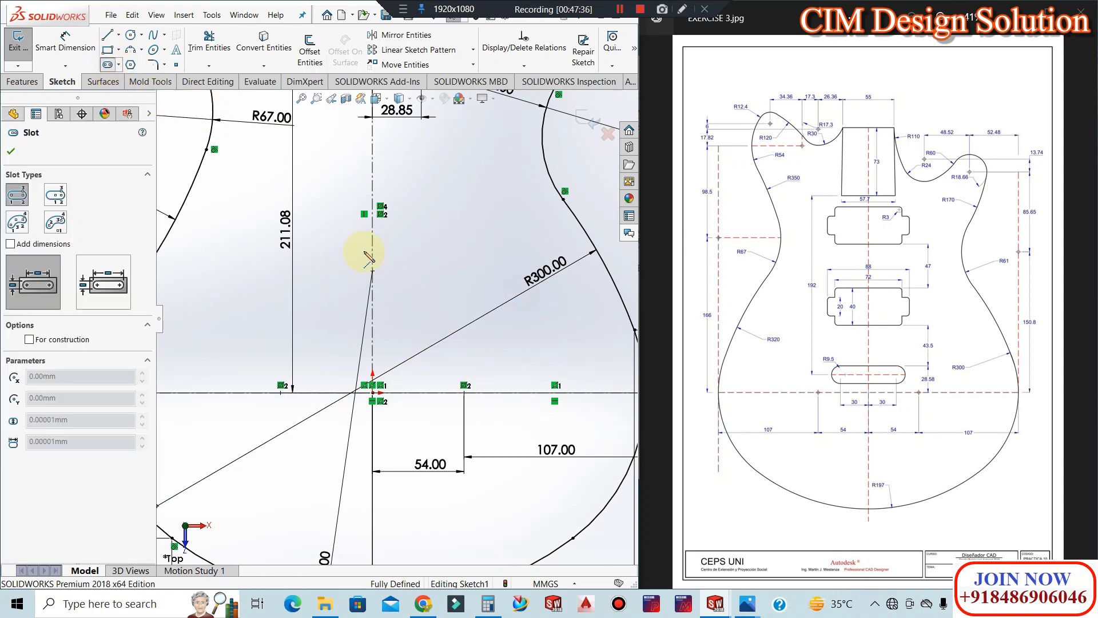
click(305, 345)
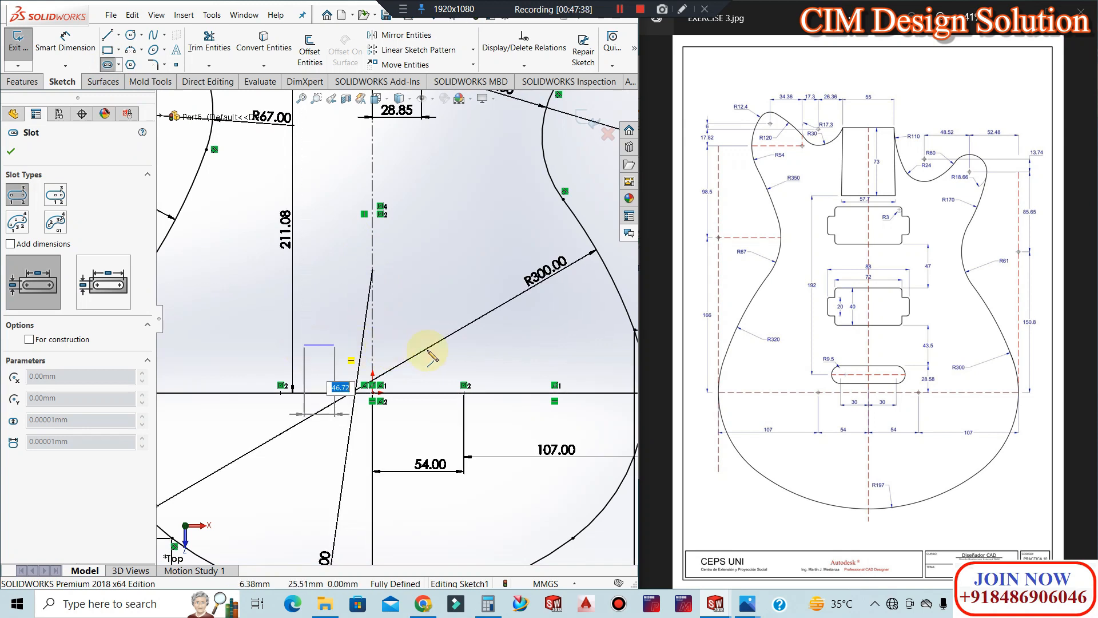
click(470, 344)
click(485, 341)
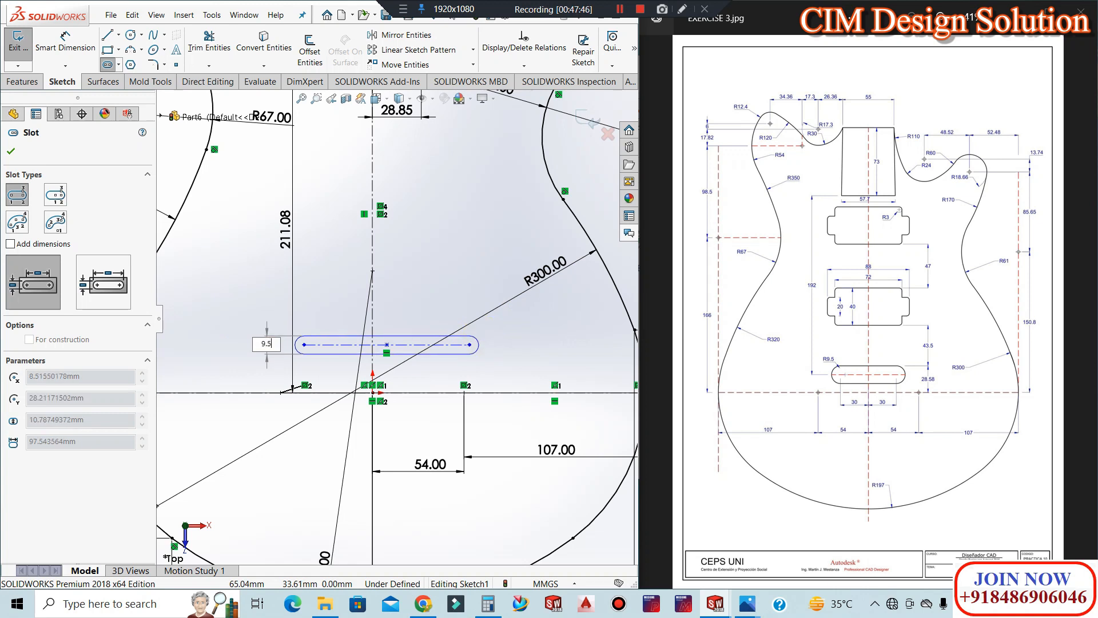
key(Return)
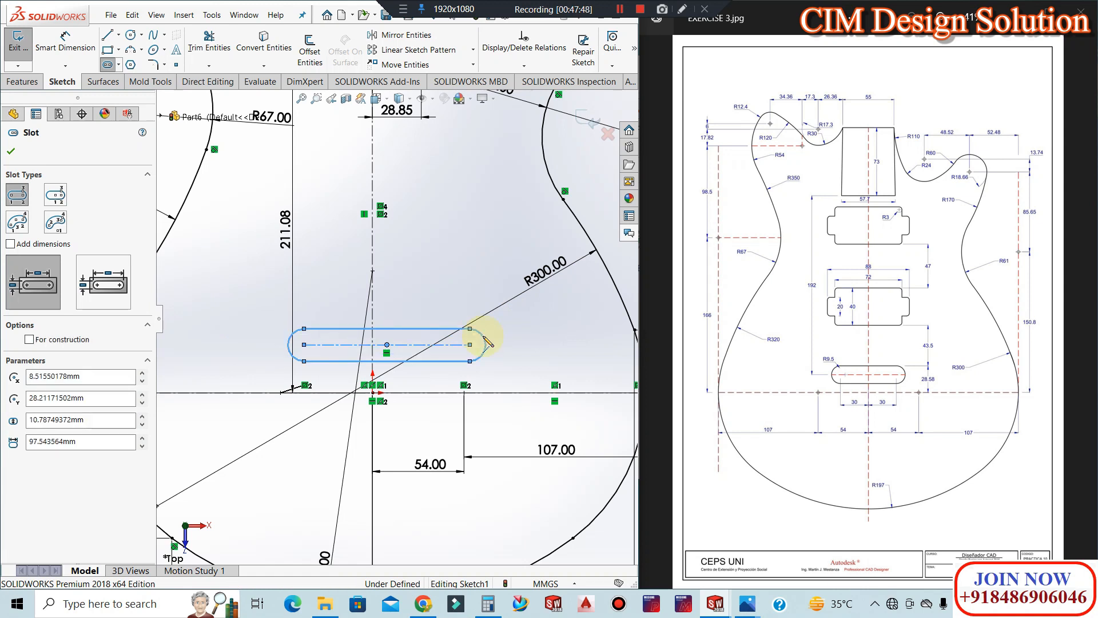
key(Escape)
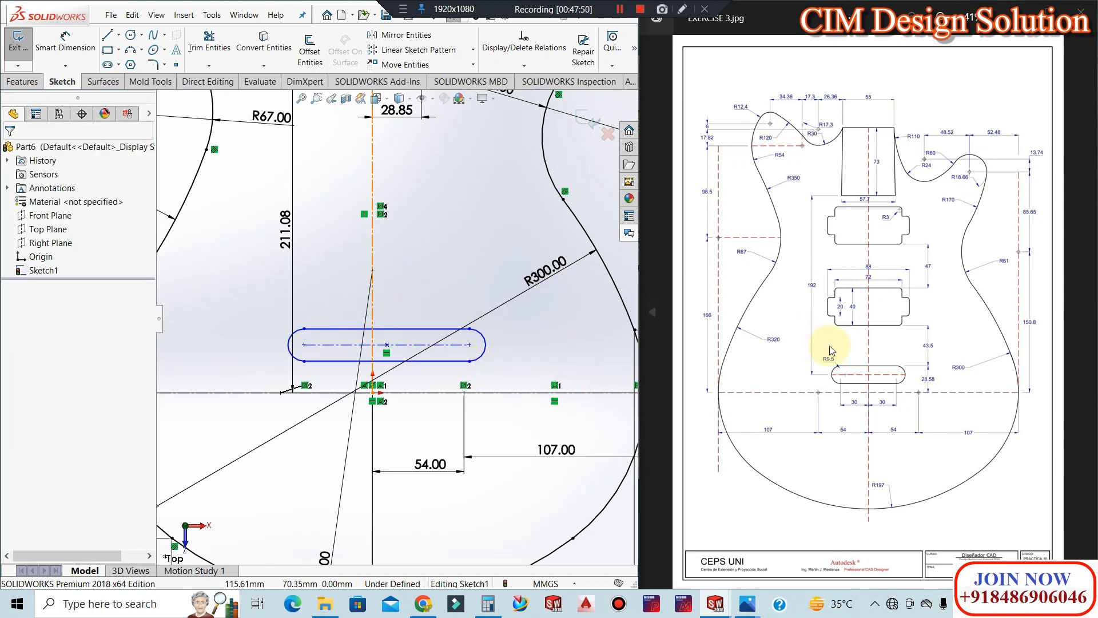
Dimension the distance between the slot's two end centres and set it to 60 mm
click(64, 41)
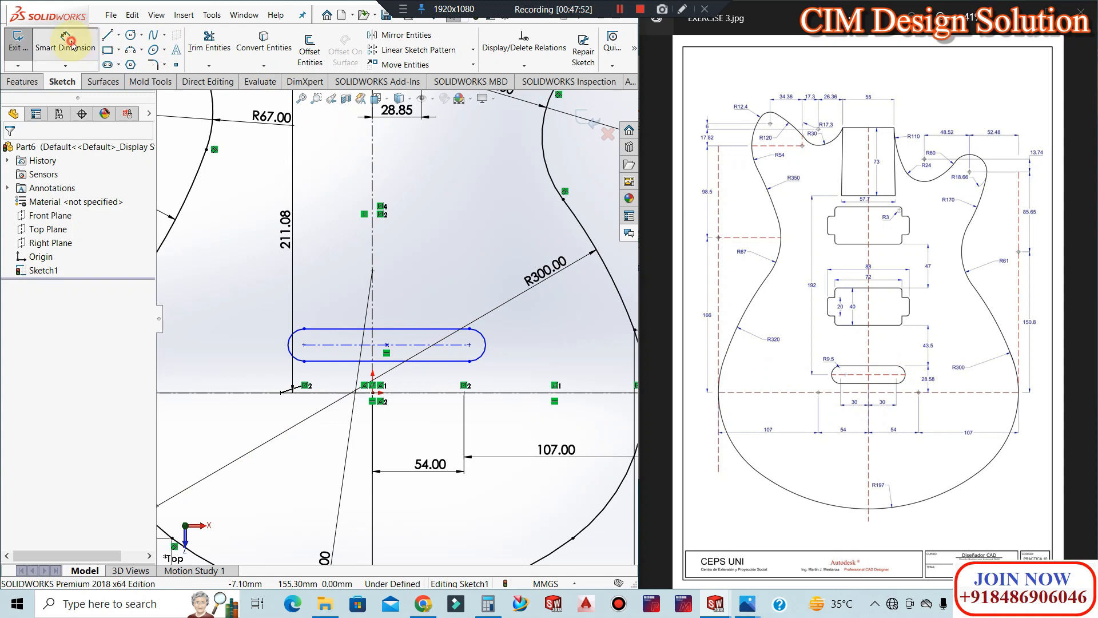
click(304, 344)
click(469, 344)
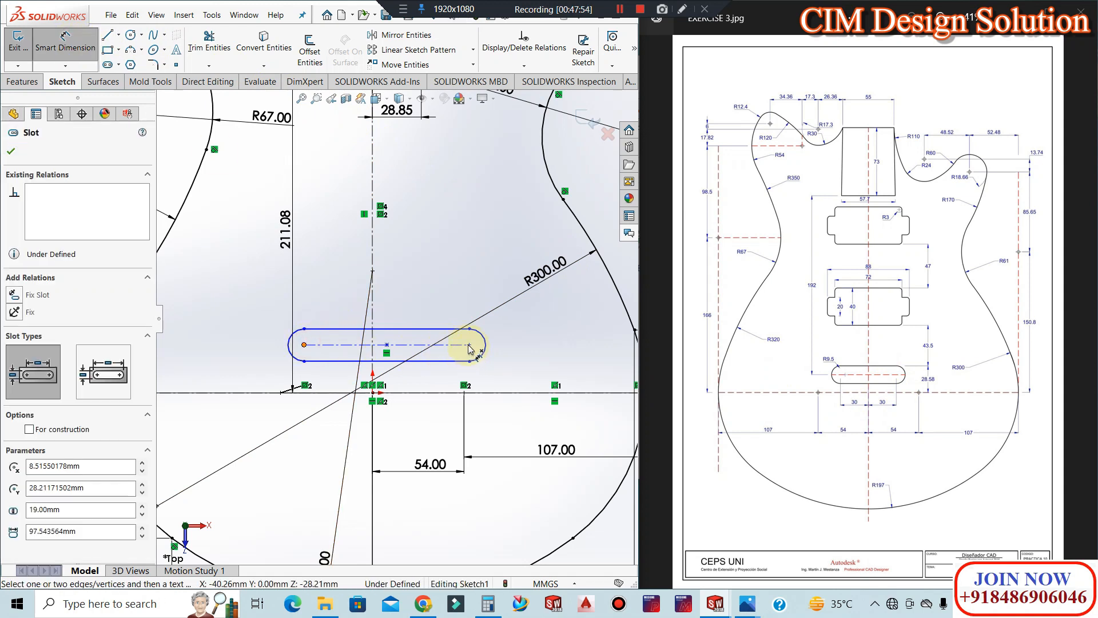
click(420, 293)
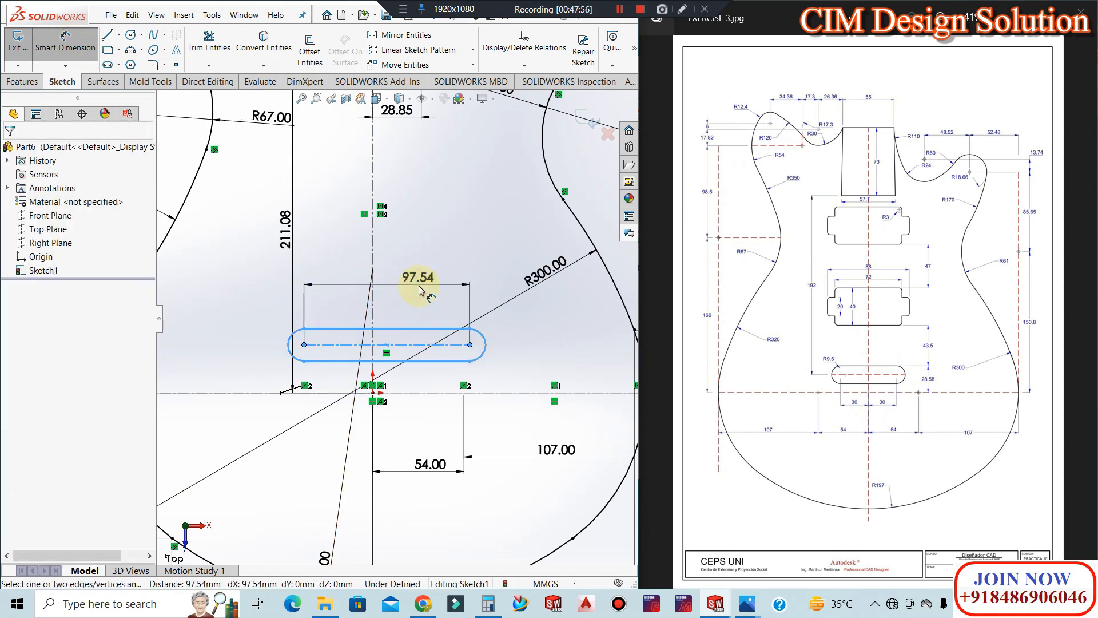
key(Return)
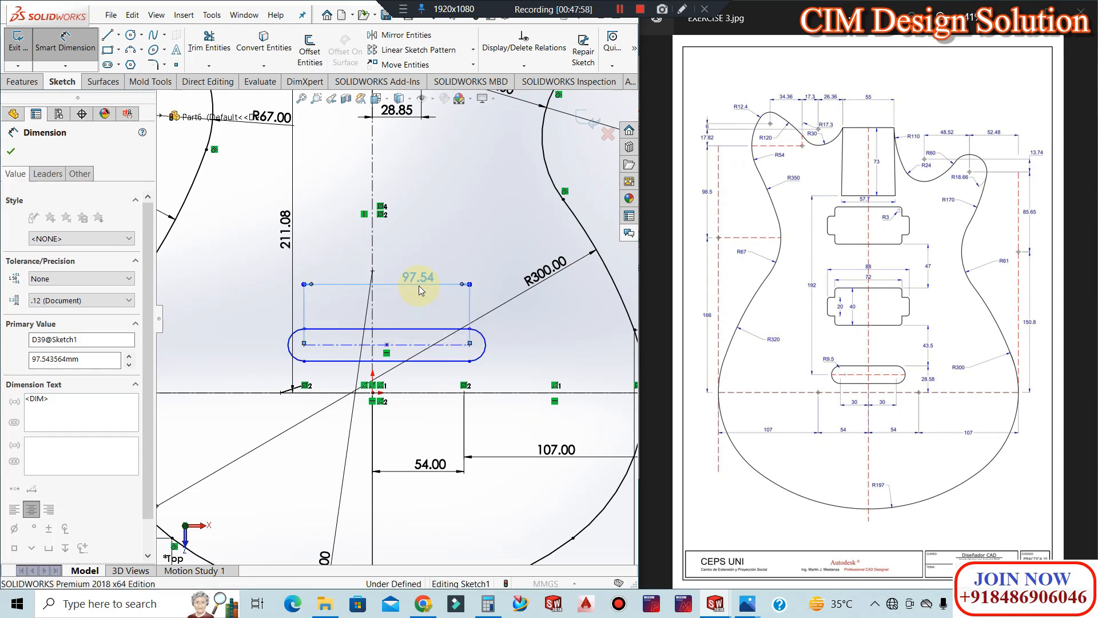
key(Escape)
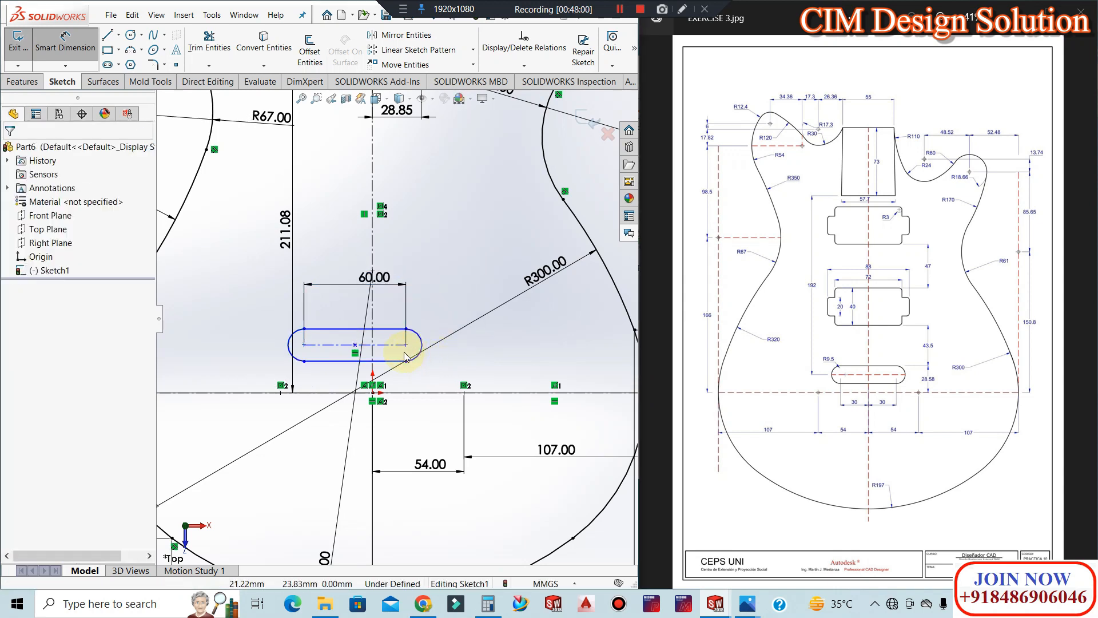
Try to constrain the slot's centre point to the midpoint of the vertical centreline
click(373, 246)
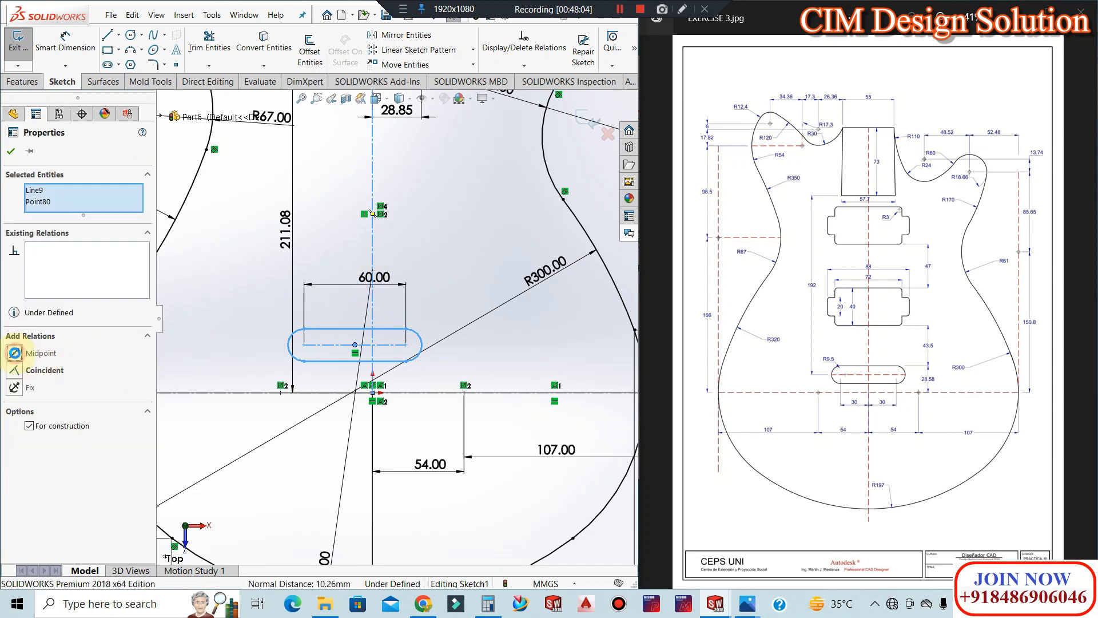
click(15, 353)
key(Escape)
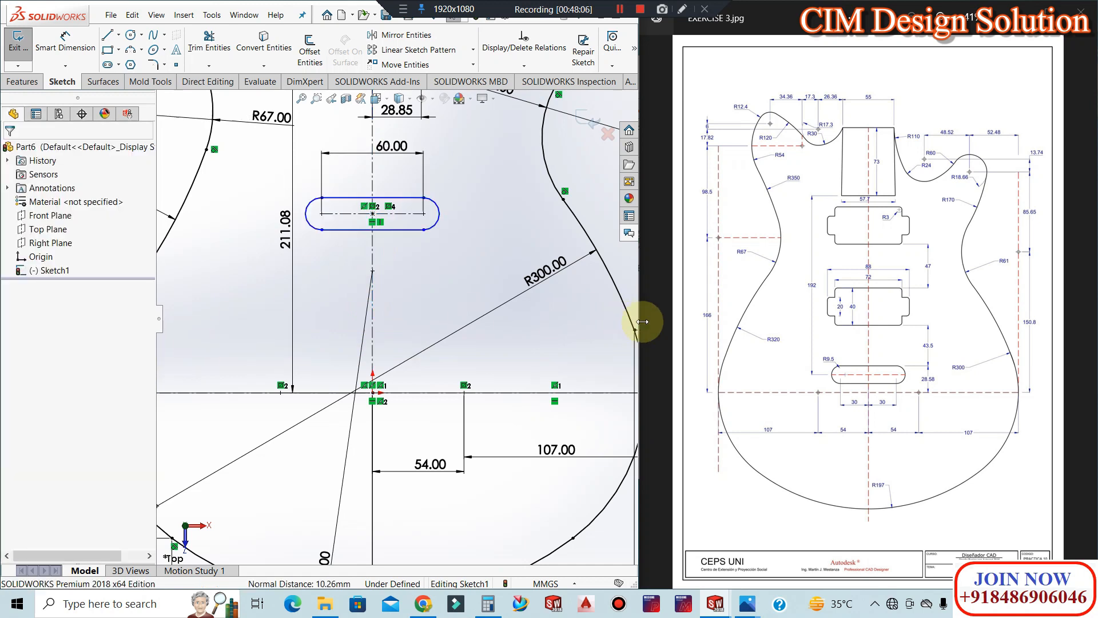
Try to dimension the slot's upper edge 28.58 mm above the horizontal centreline, then undo back past the slot's midpoint relation
click(75, 43)
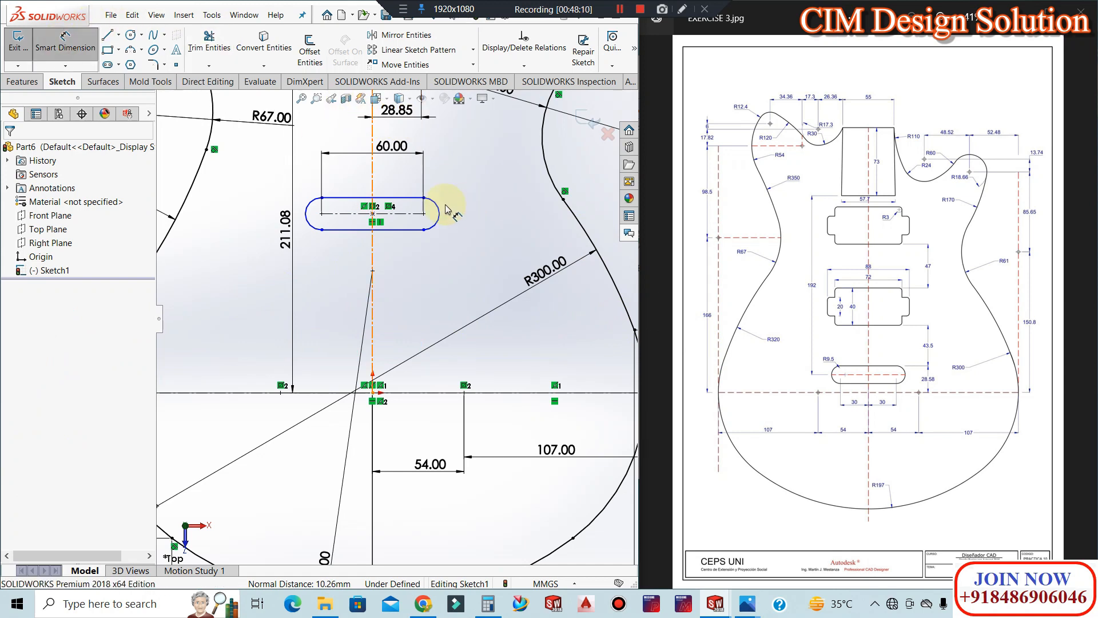
click(404, 198)
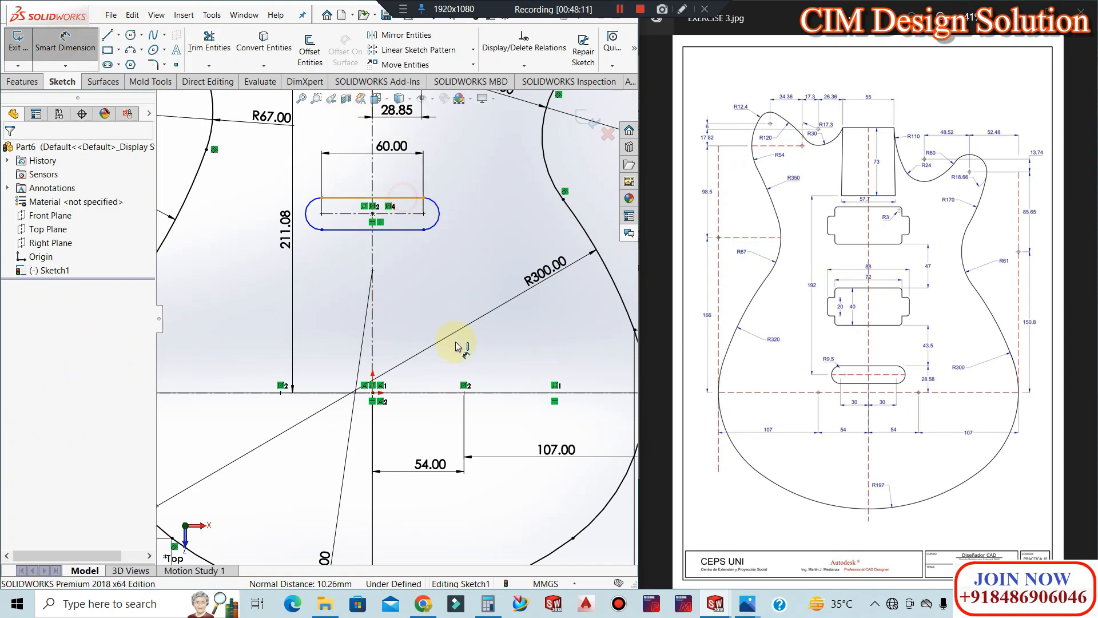
click(419, 393)
click(486, 348)
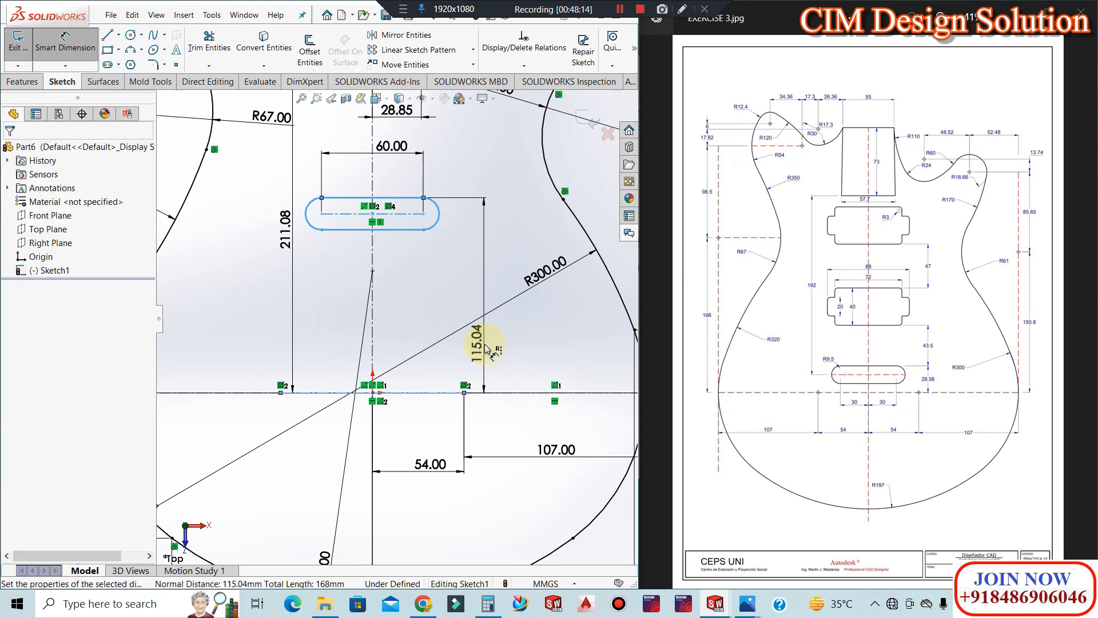
text(28.)
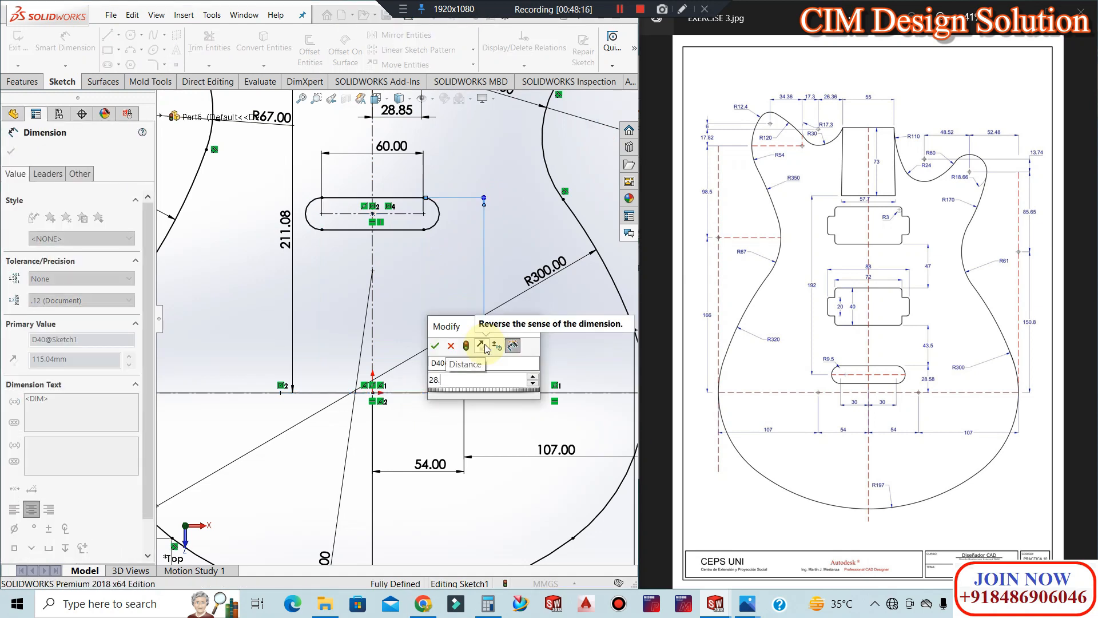
text(58)
key(Return)
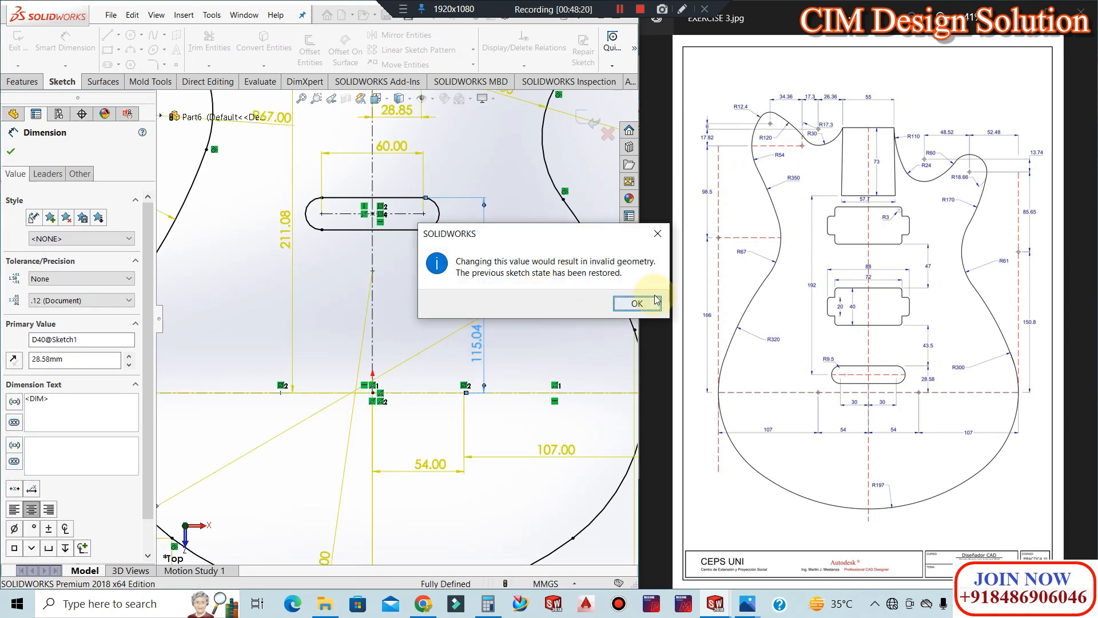
click(653, 305)
click(592, 330)
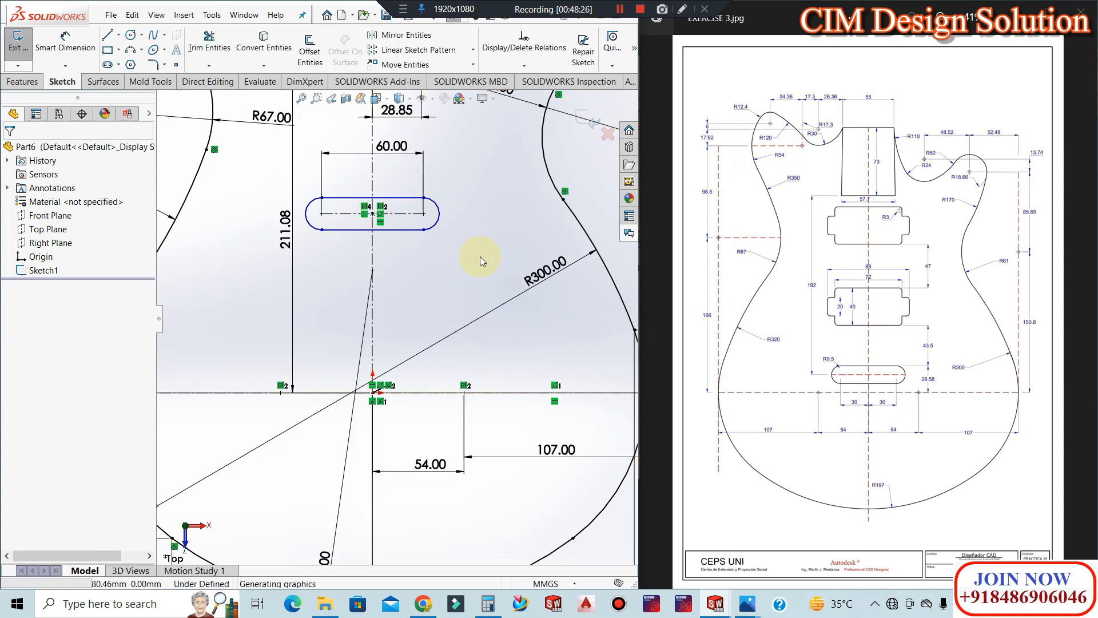
key(ctrl+z)
click(561, 322)
Dimension the slot's centre point to the vertical centreline and set the distance to 0 mm
click(64, 44)
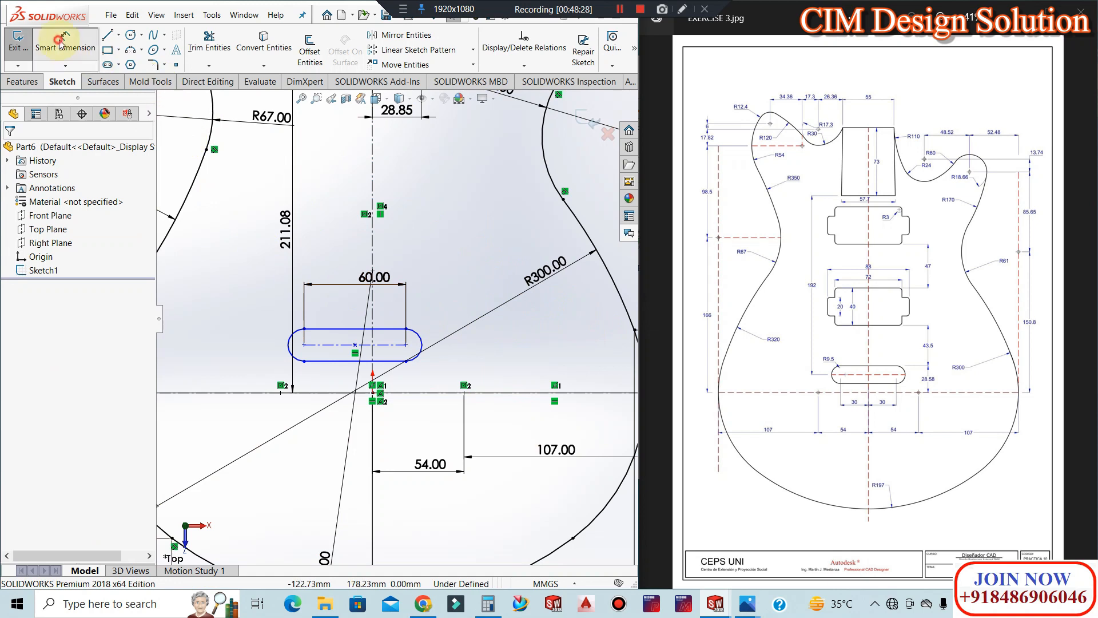
click(357, 342)
click(373, 260)
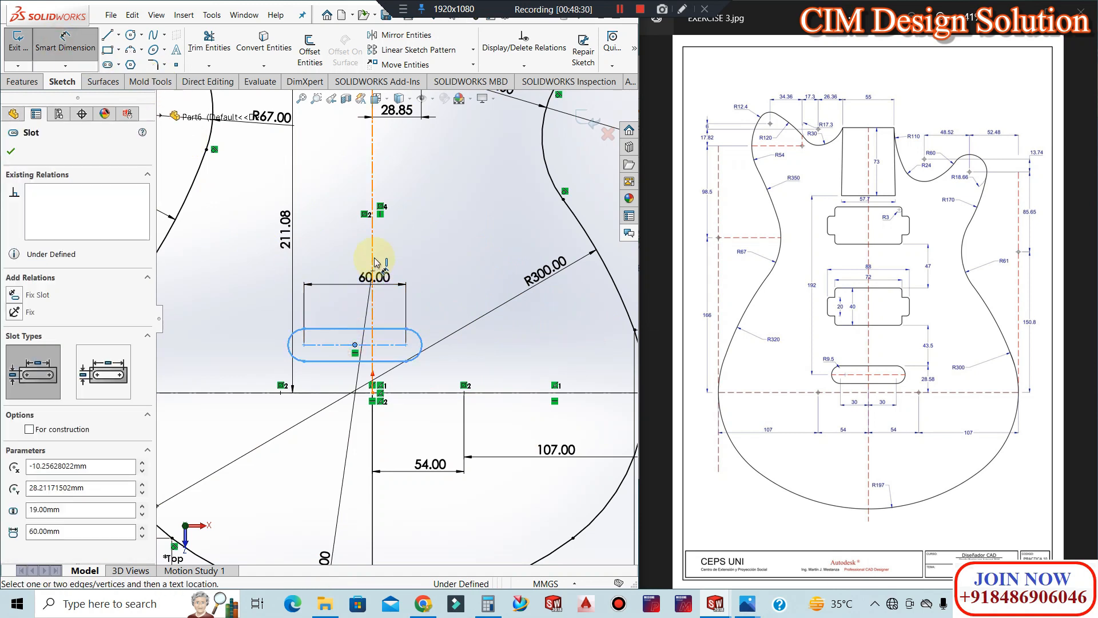
click(362, 194)
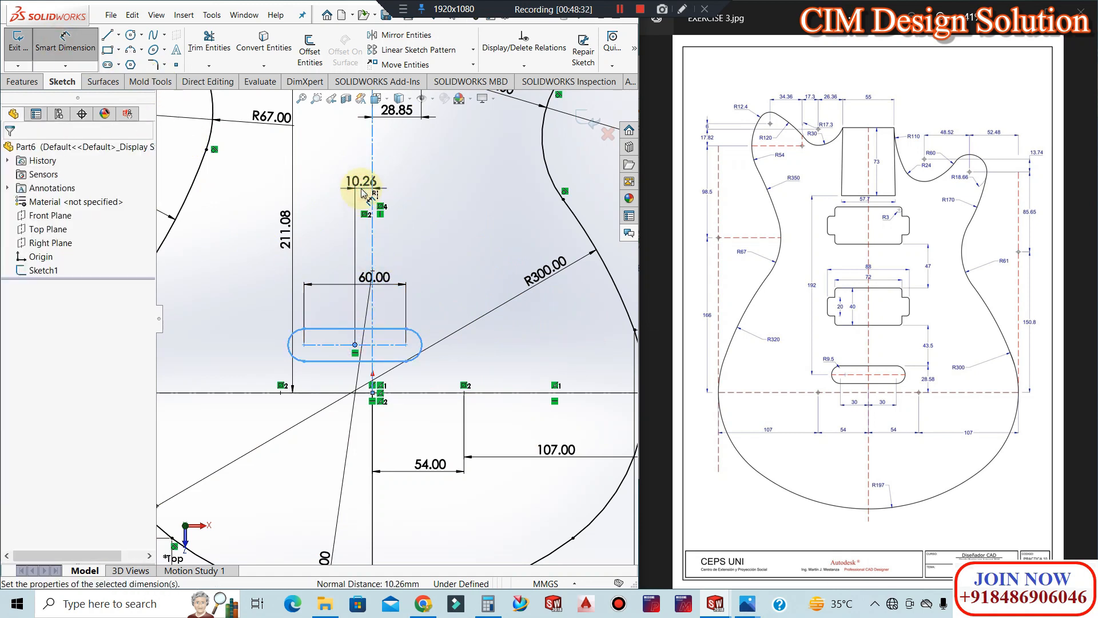
text(0)
key(Return)
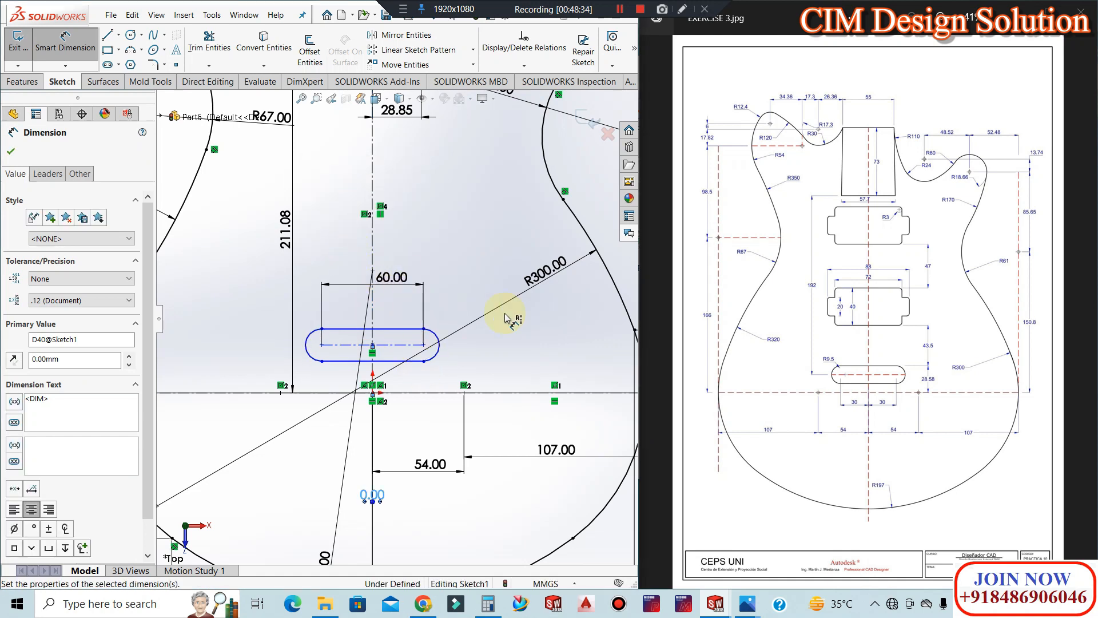
key(Escape)
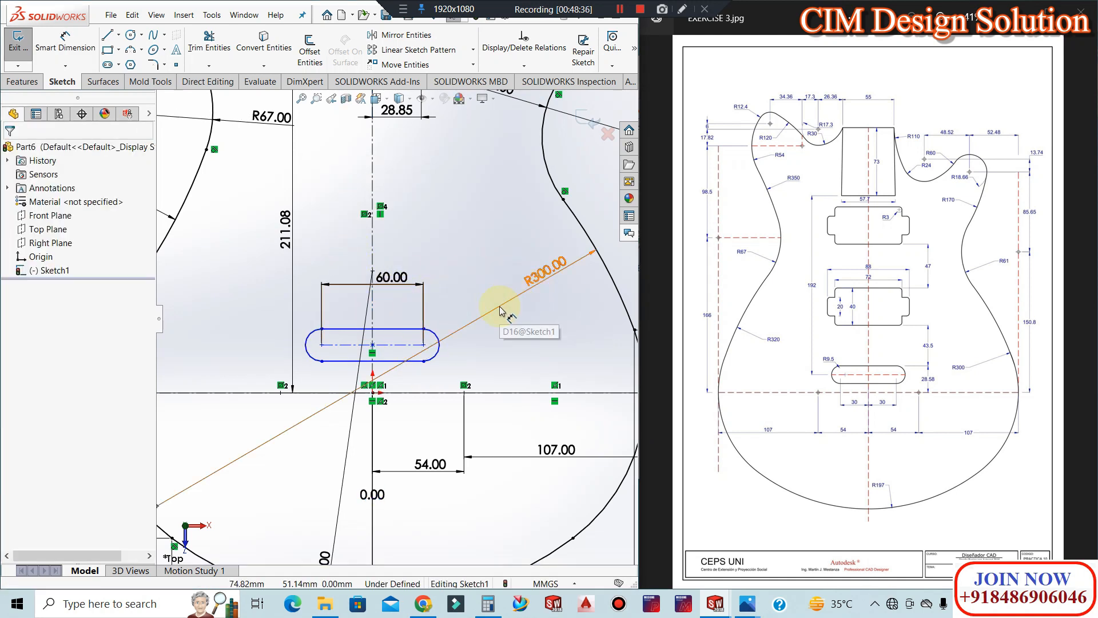
Dimension the vertical distance between the slot's upper edge and the horizontal centreline, placing it beside the slot
click(64, 41)
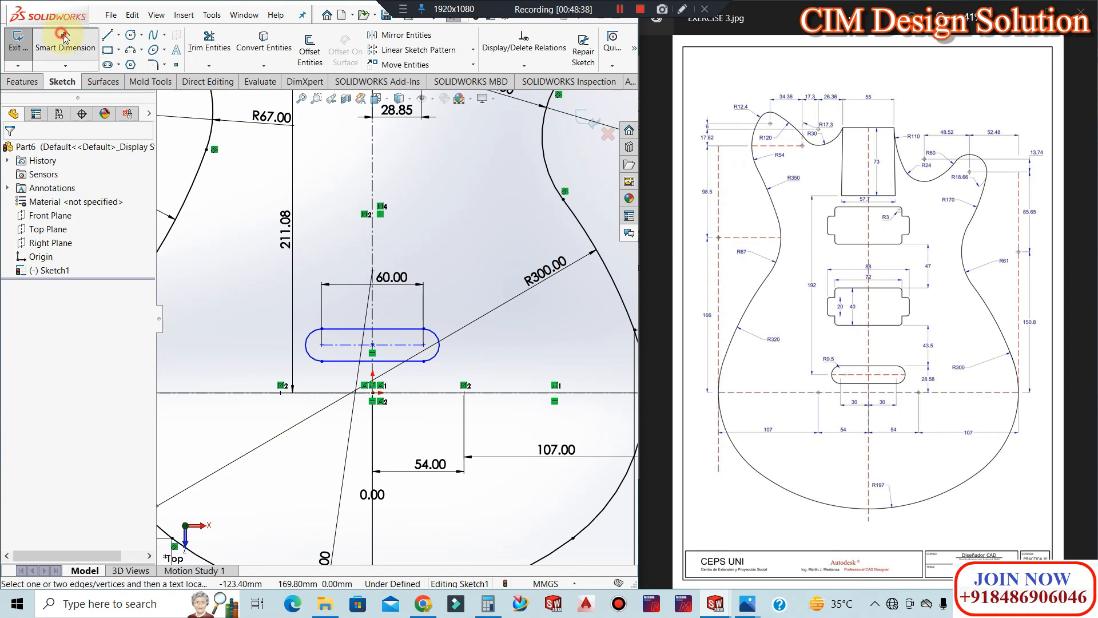
click(440, 392)
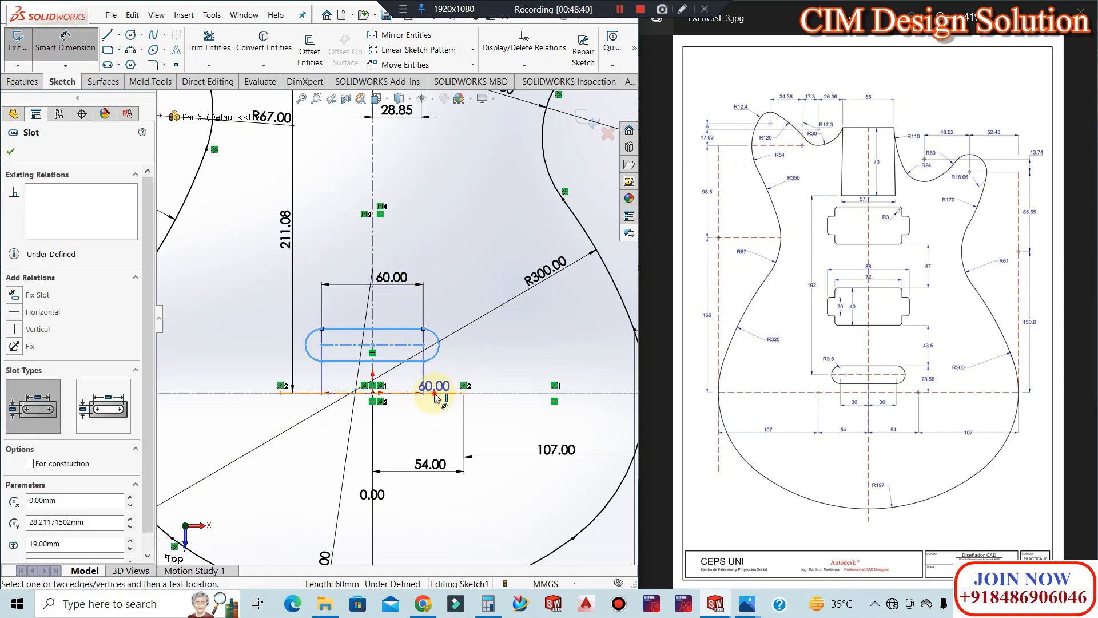
click(491, 360)
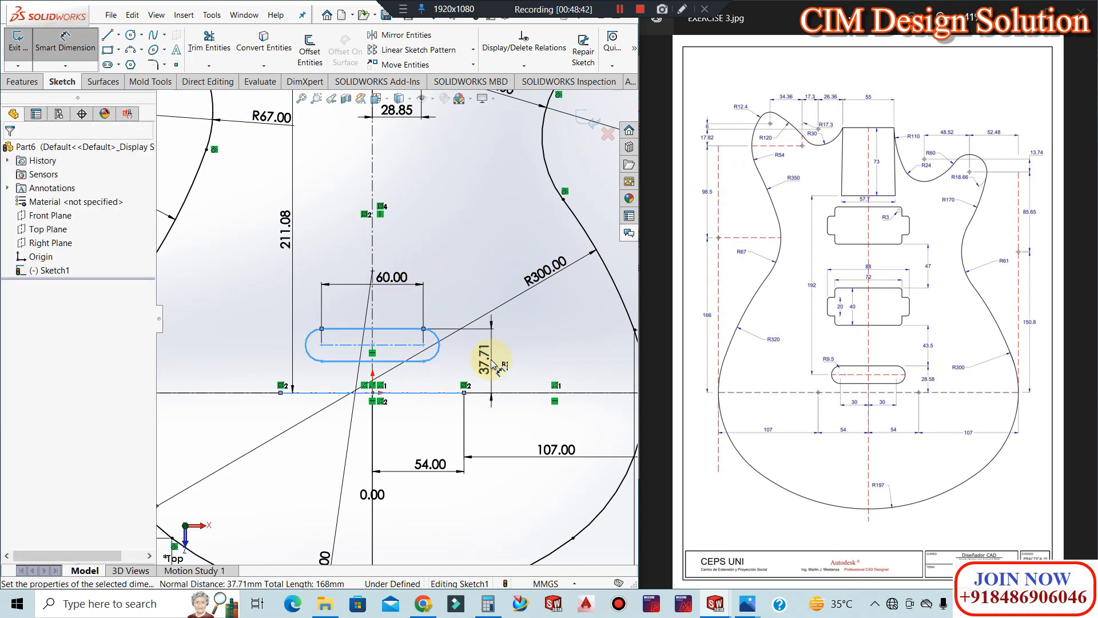
Try setting the height of the slot's upper edge above the horizontal centreline to 28.58 mm, and undo that change
text(28.5)
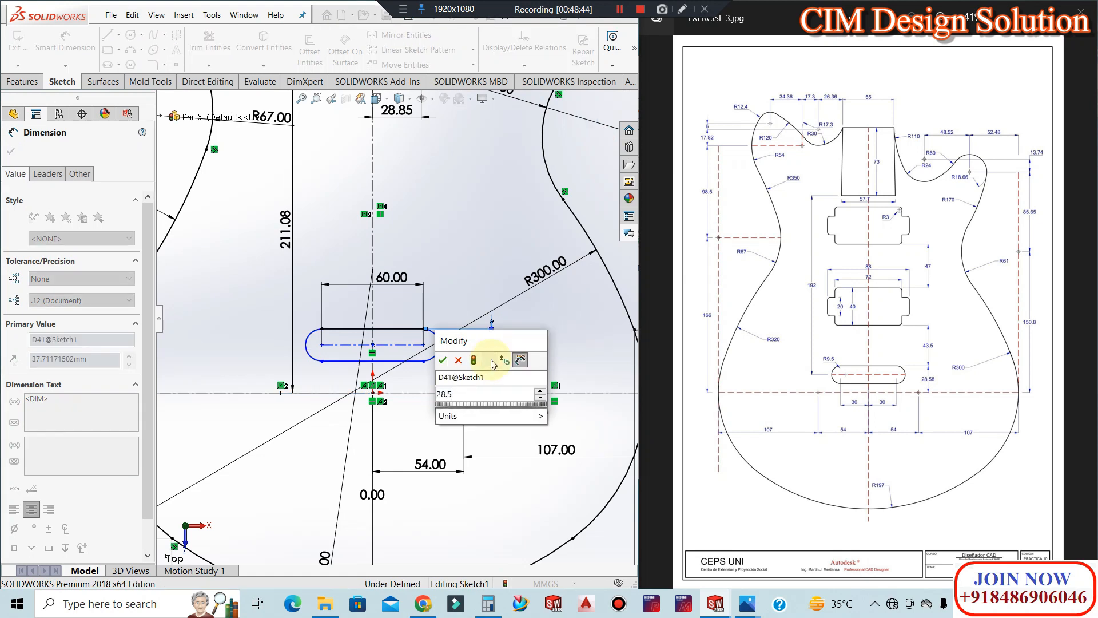
text(8)
key(Return)
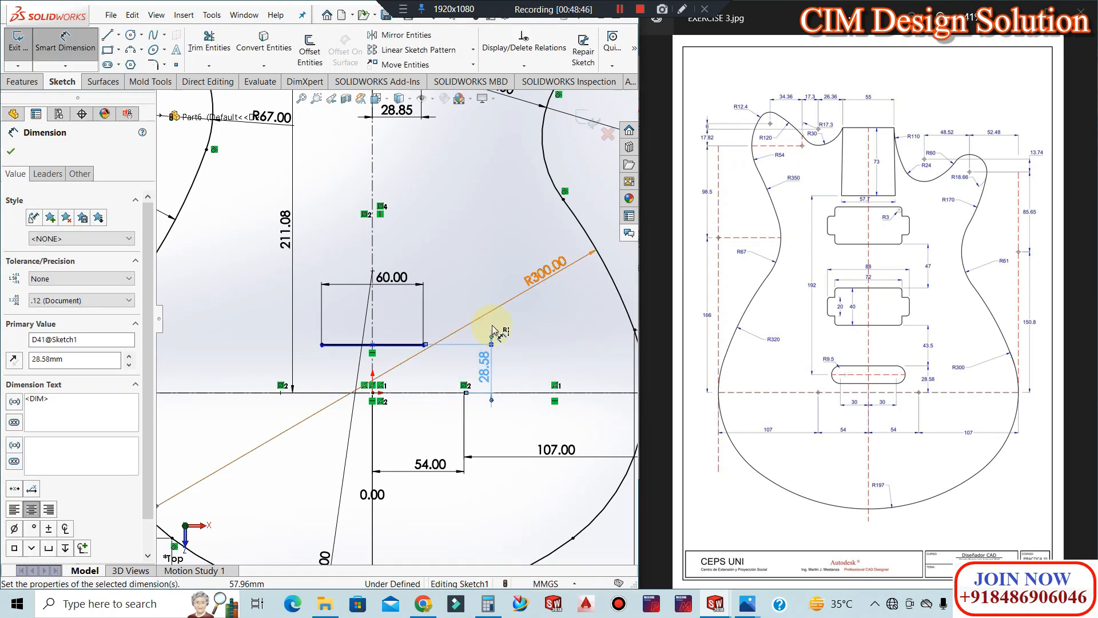
click(567, 367)
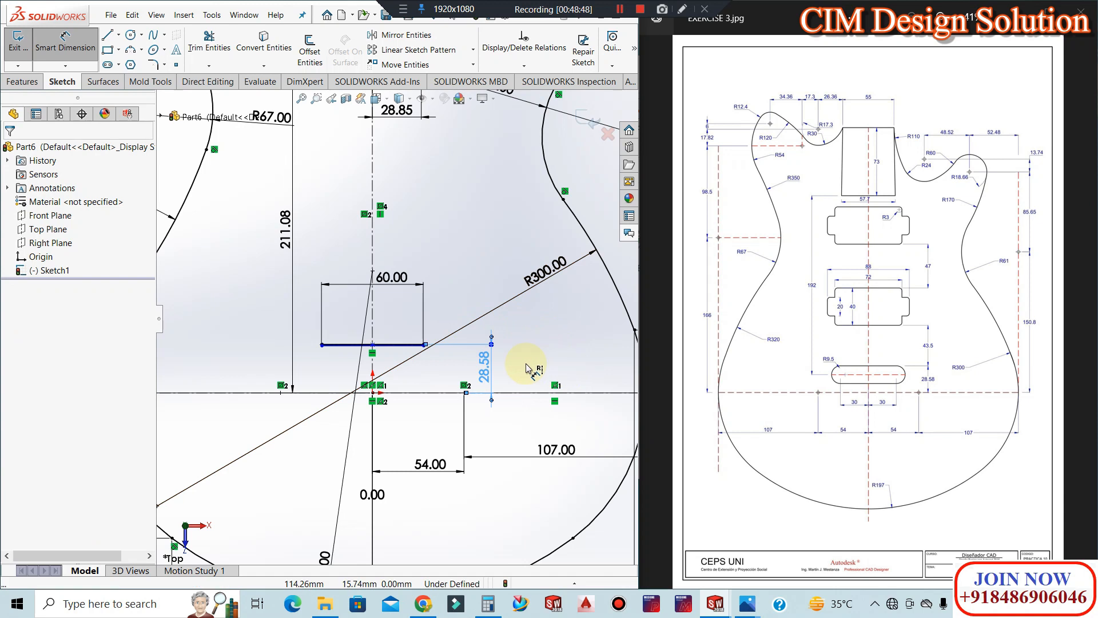
key(ctrl+z)
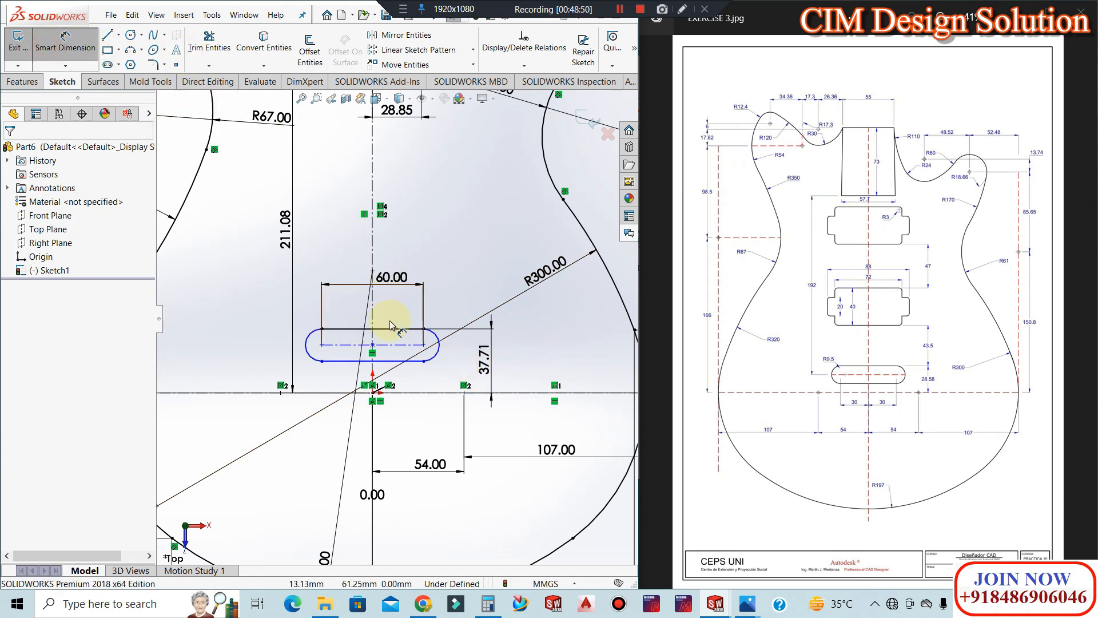
Dimension the slot's end arc with a 9.5 mm radius and set its upper edge 28.58 mm above the horizontal centreline
click(266, 337)
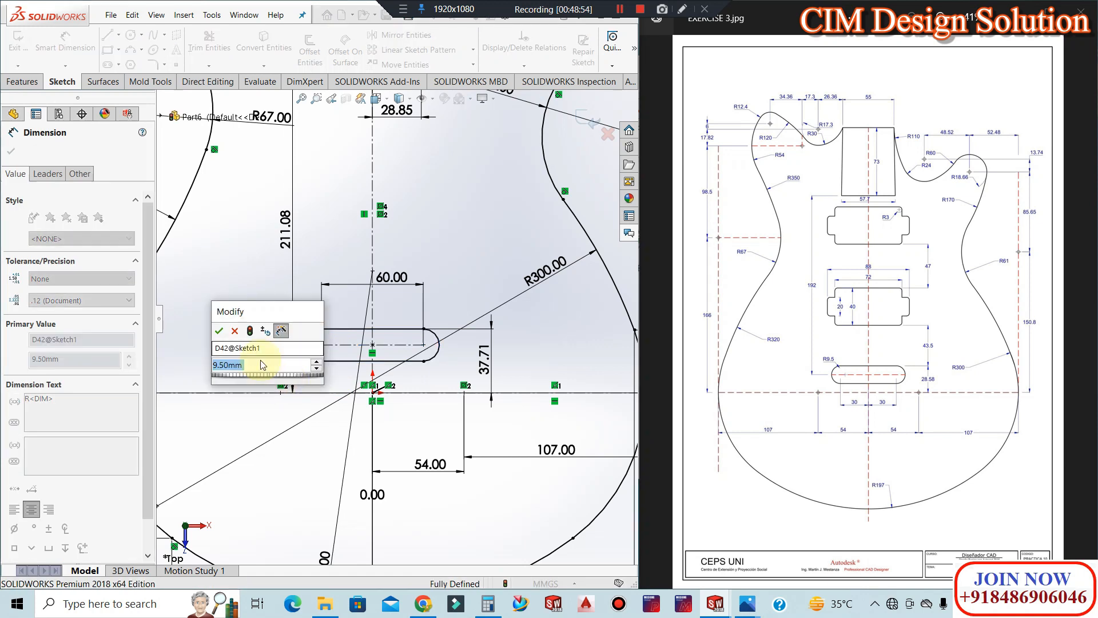
click(219, 331)
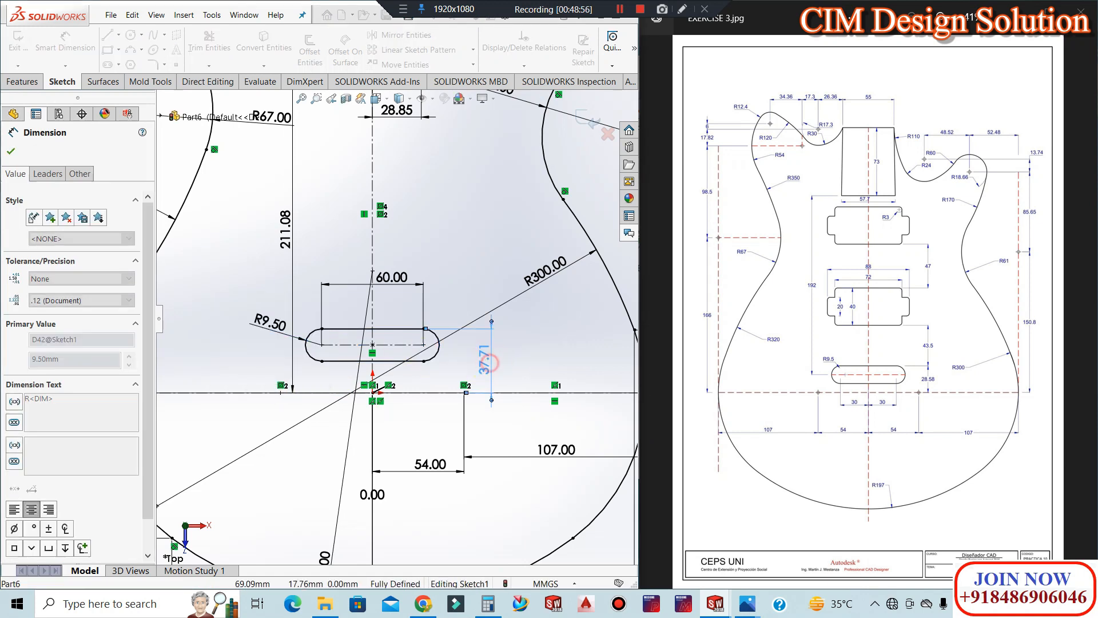
click(489, 362)
double_click(489, 362)
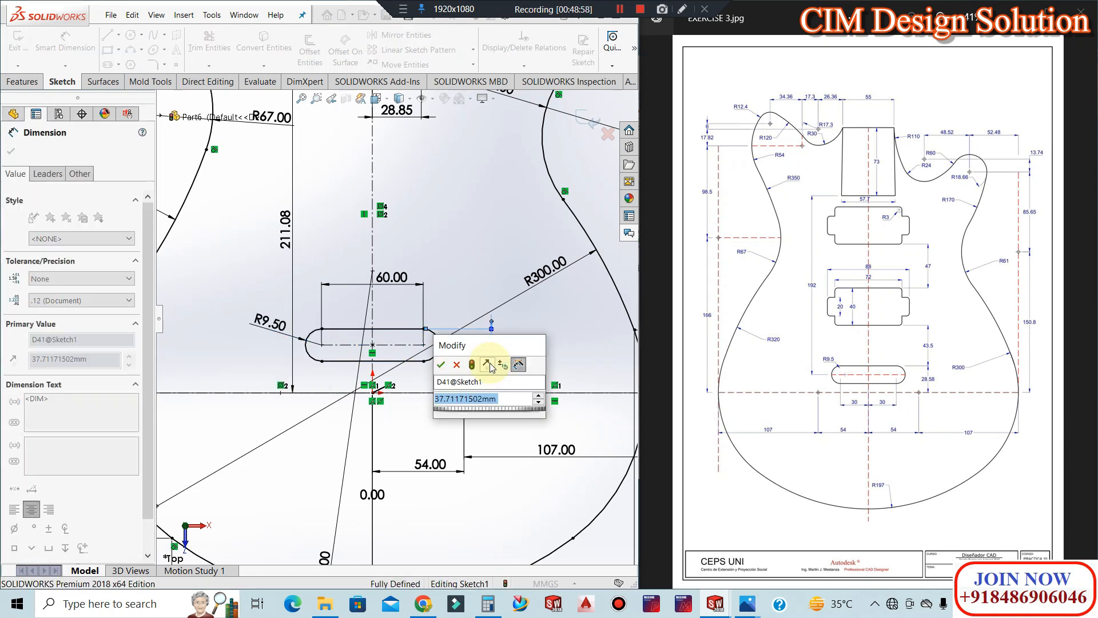
text(28.)
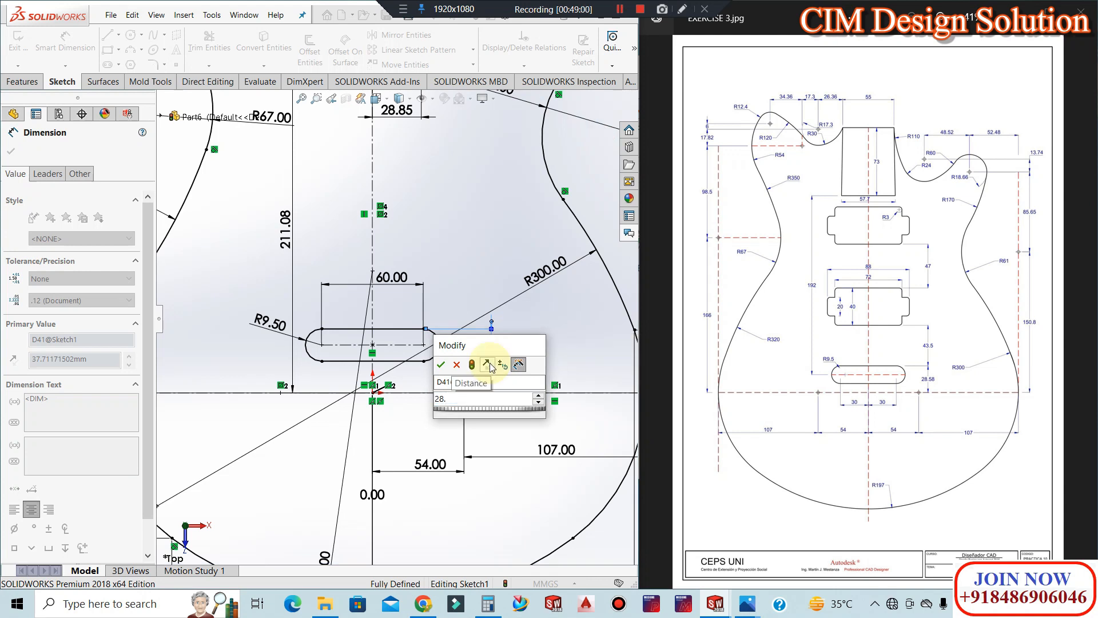
text(58)
key(Return)
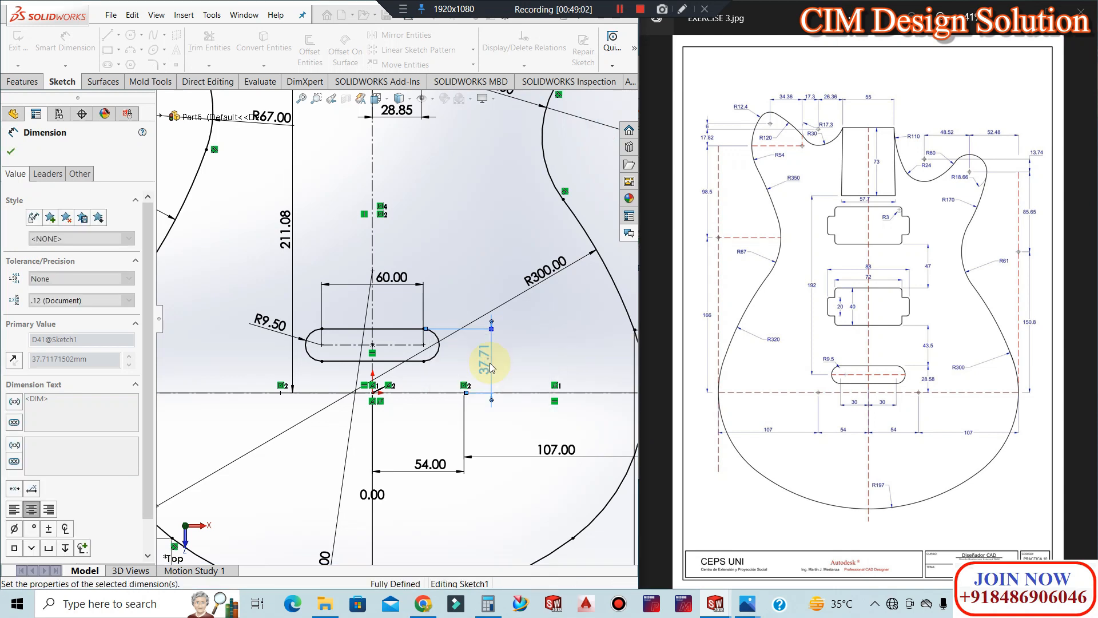
click(542, 376)
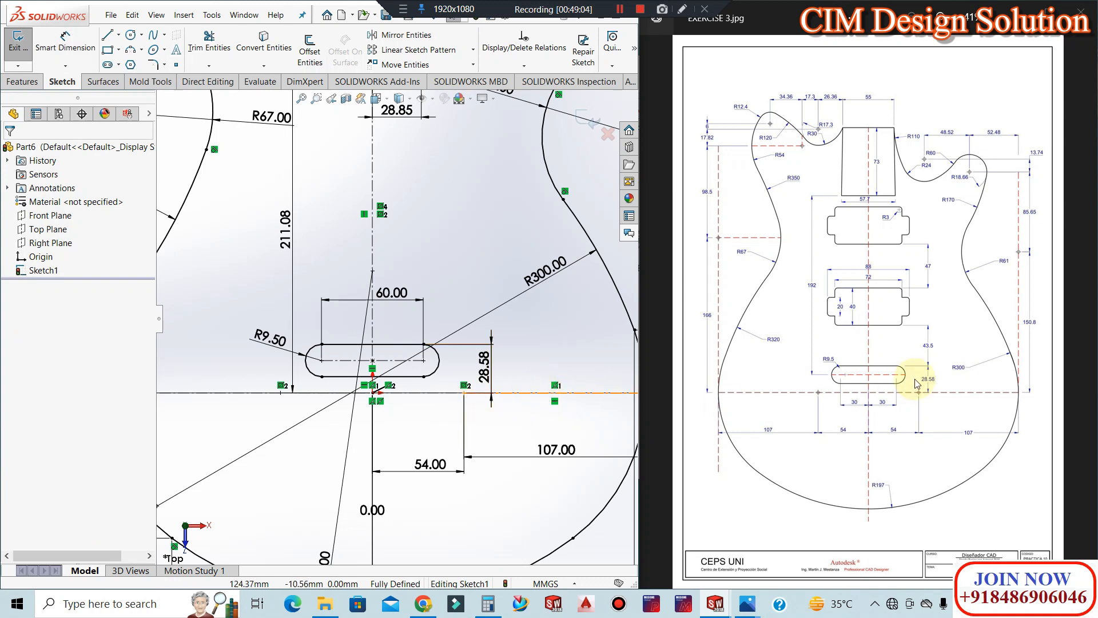
Sketch a horizontal line rightward from the vertical centreline, between the slot and the neck pocket, with a length of 72/2 (36 mm)
scroll(396, 352, up, 3)
scroll(395, 349, up, 3)
scroll(396, 256, down, 3)
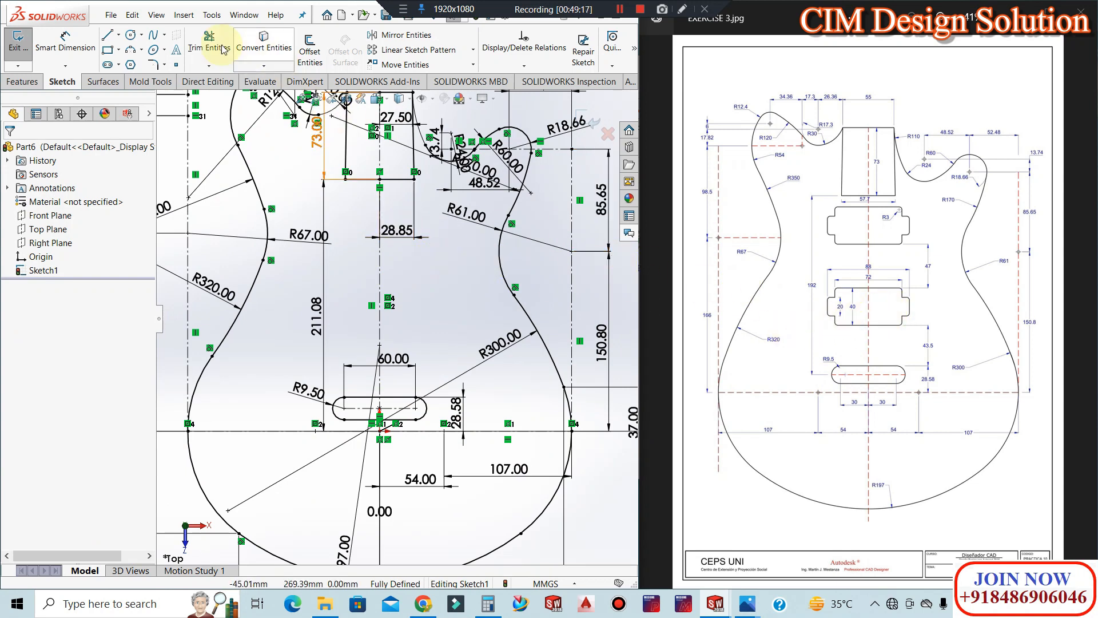
click(109, 36)
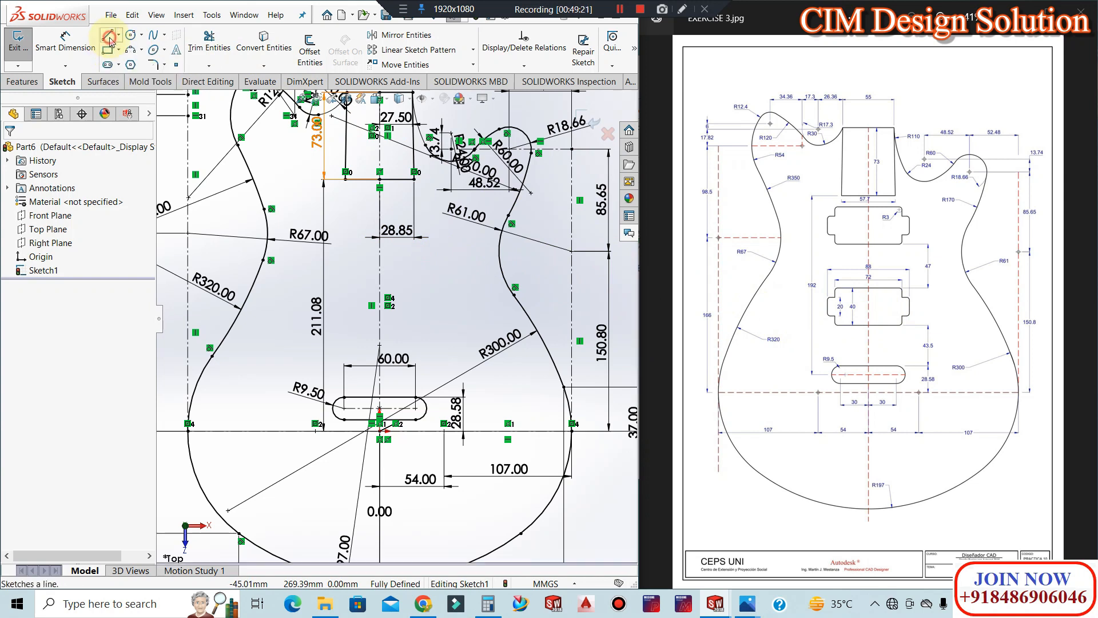
click(380, 260)
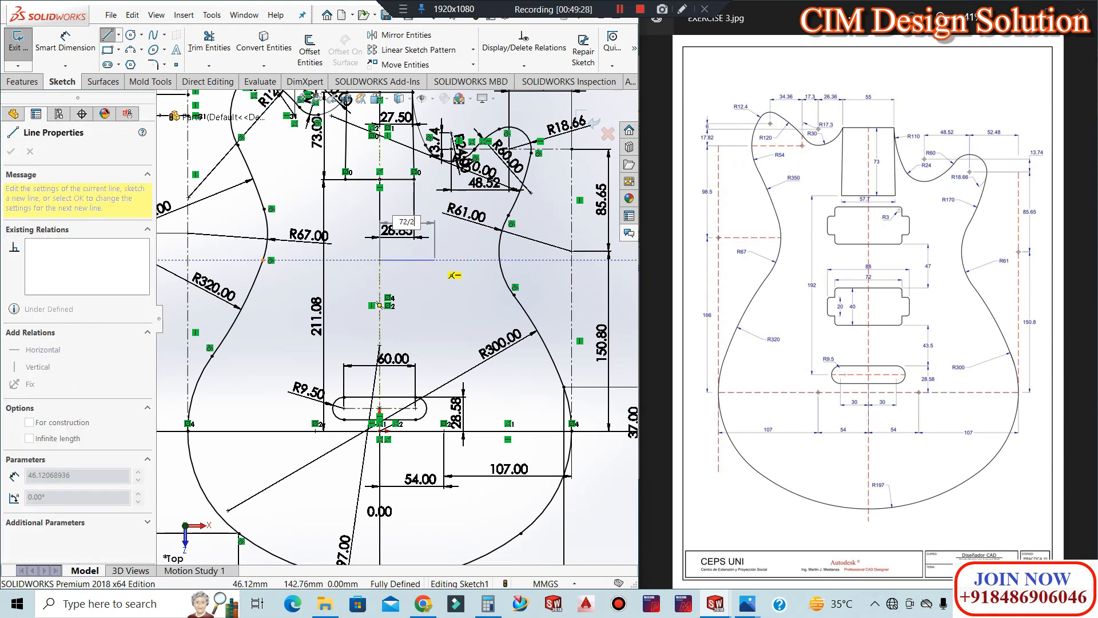
key(Return)
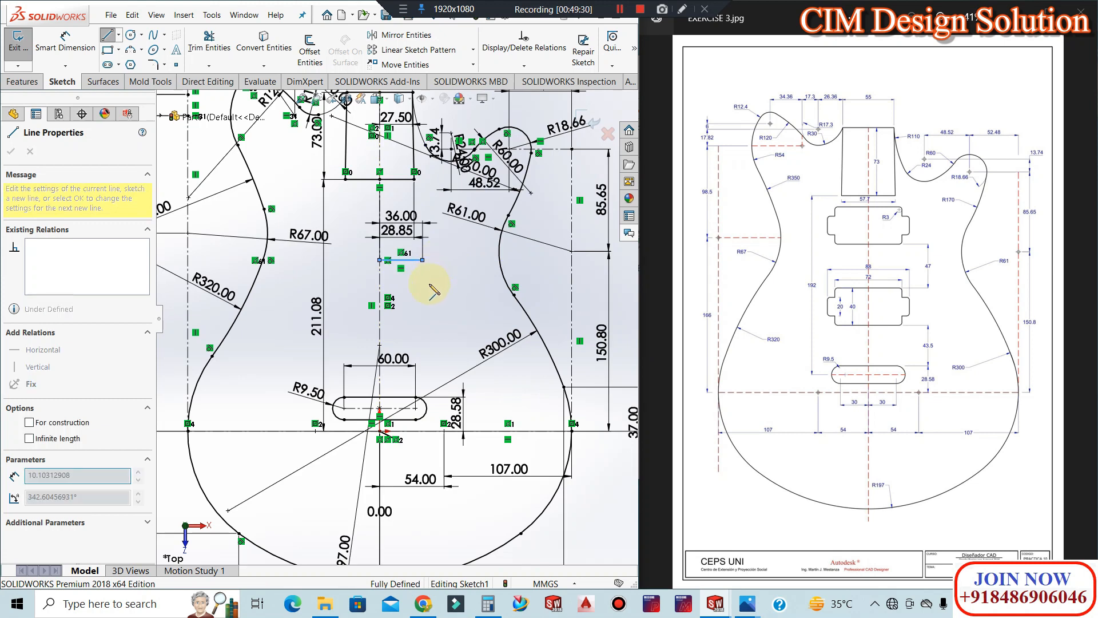
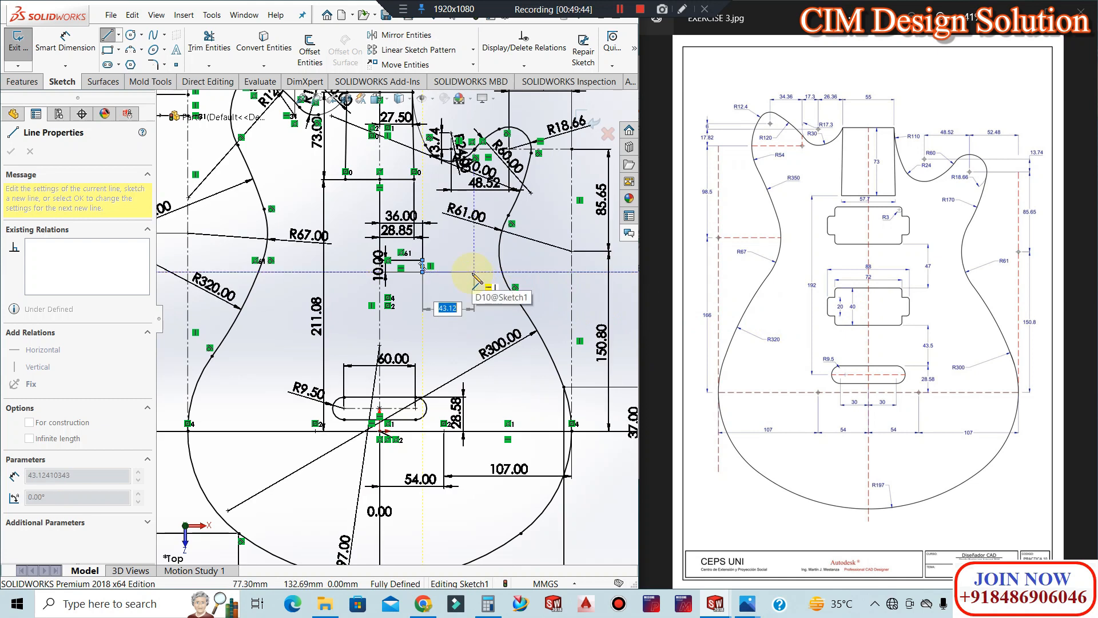
Try sketching a horizontal shoulder line rightward from the lower end of the cutout's short vertical edge, and delete that line
text(88)
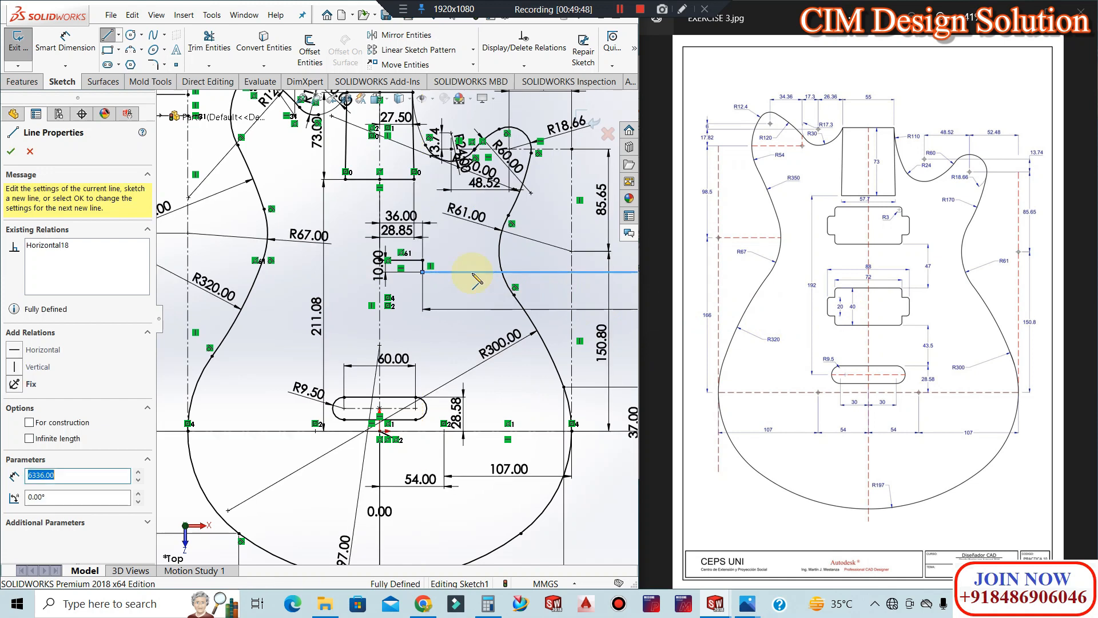
key(Escape)
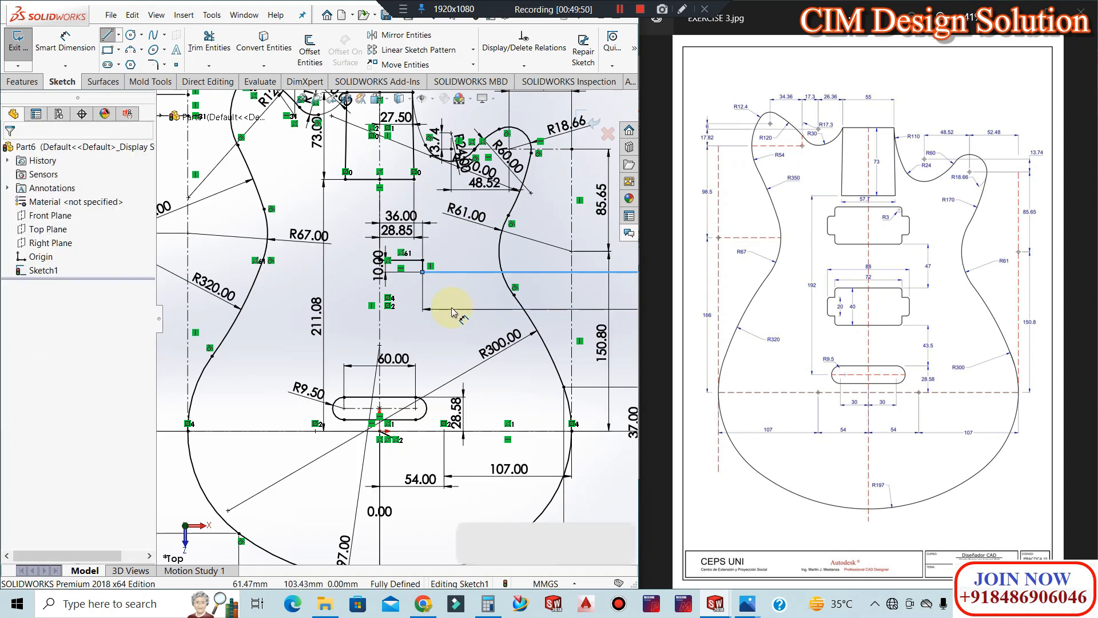
scroll(457, 311, up, 5)
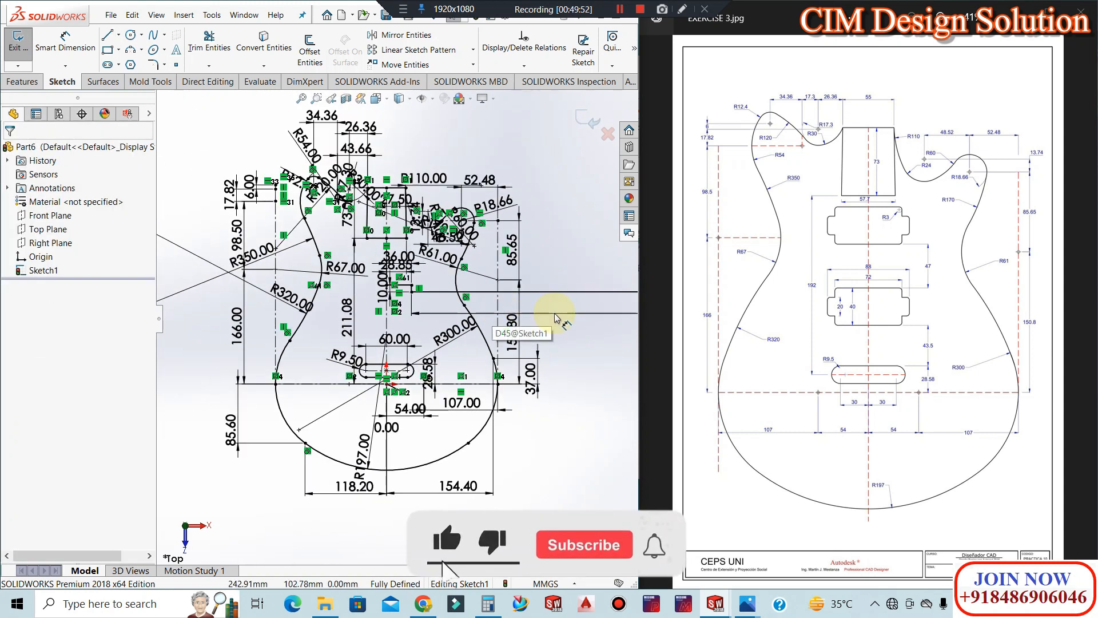
click(553, 316)
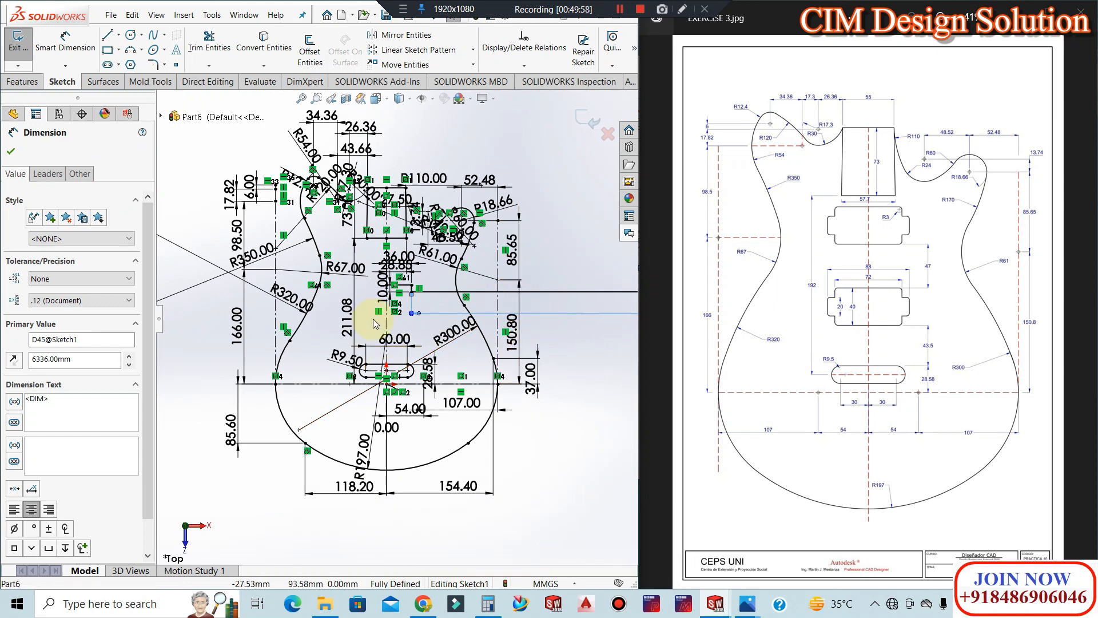
scroll(373, 324, up, 10)
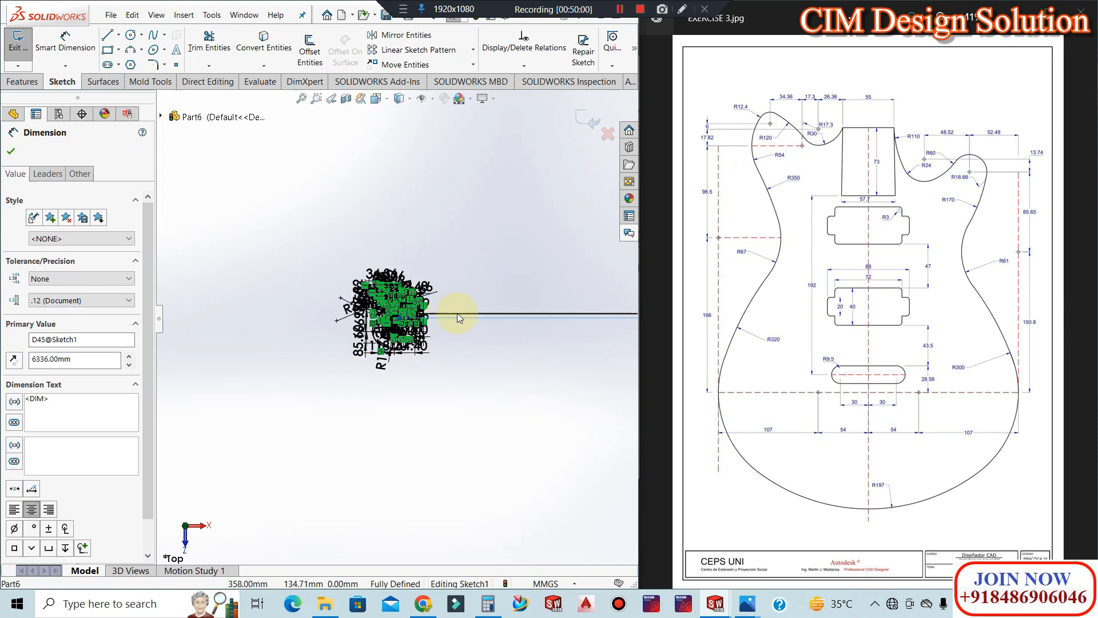
scroll(374, 321, down, 3)
scroll(372, 323, down, 8)
scroll(440, 319, down, 4)
key(Escape)
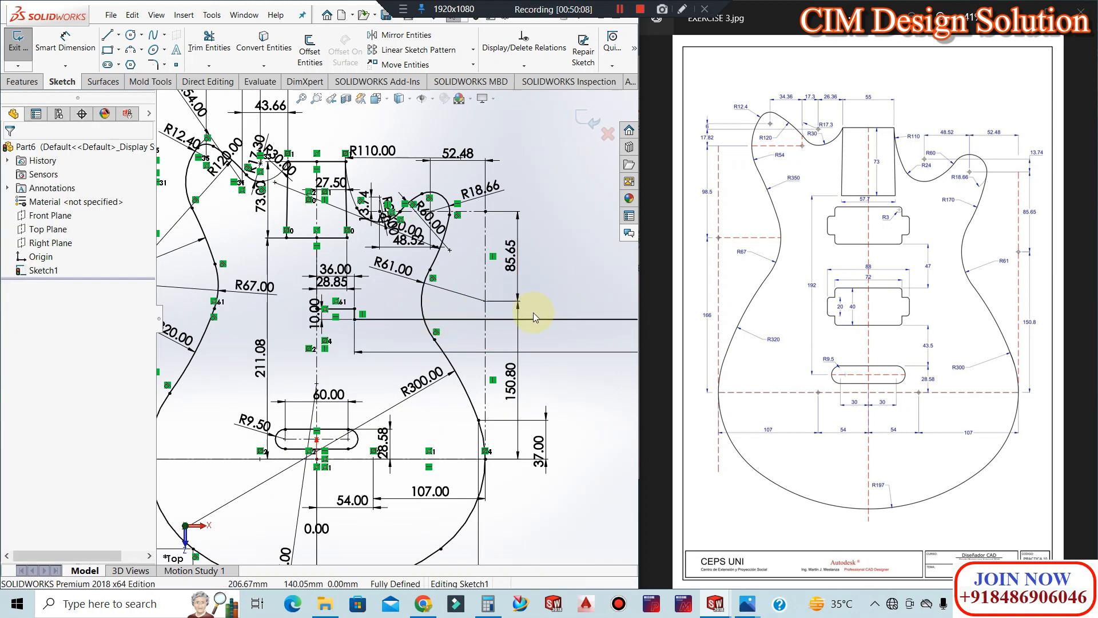
click(439, 319)
key(Delete)
Sketch a horizontal shoulder line rightward from the lower end of the cutout's short vertical edge, with a length of 88-72 (16 mm)
click(107, 34)
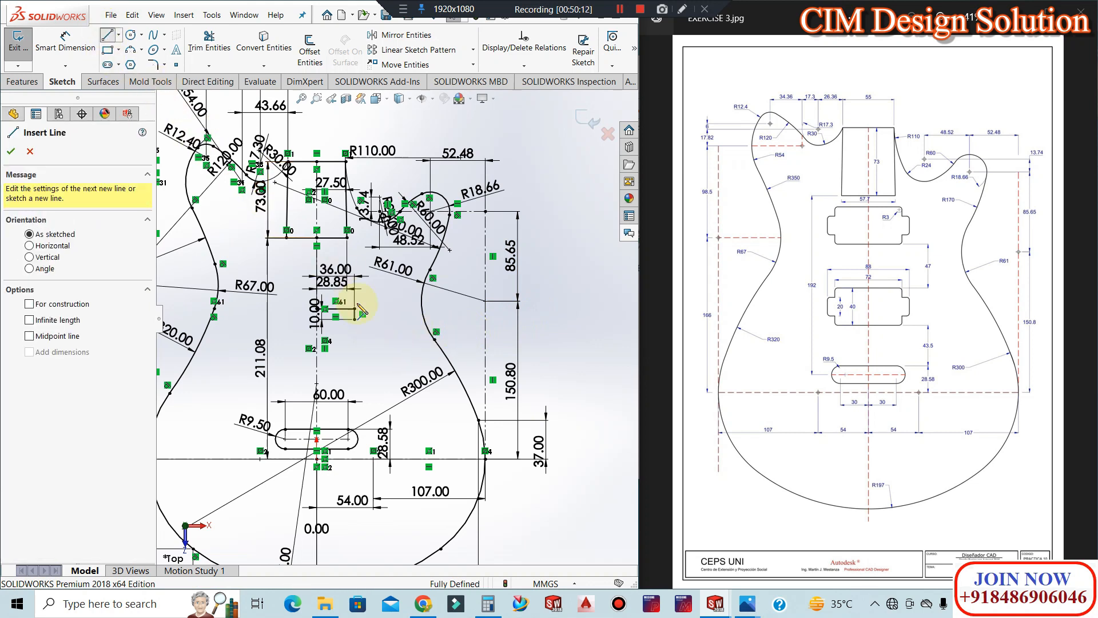
click(355, 319)
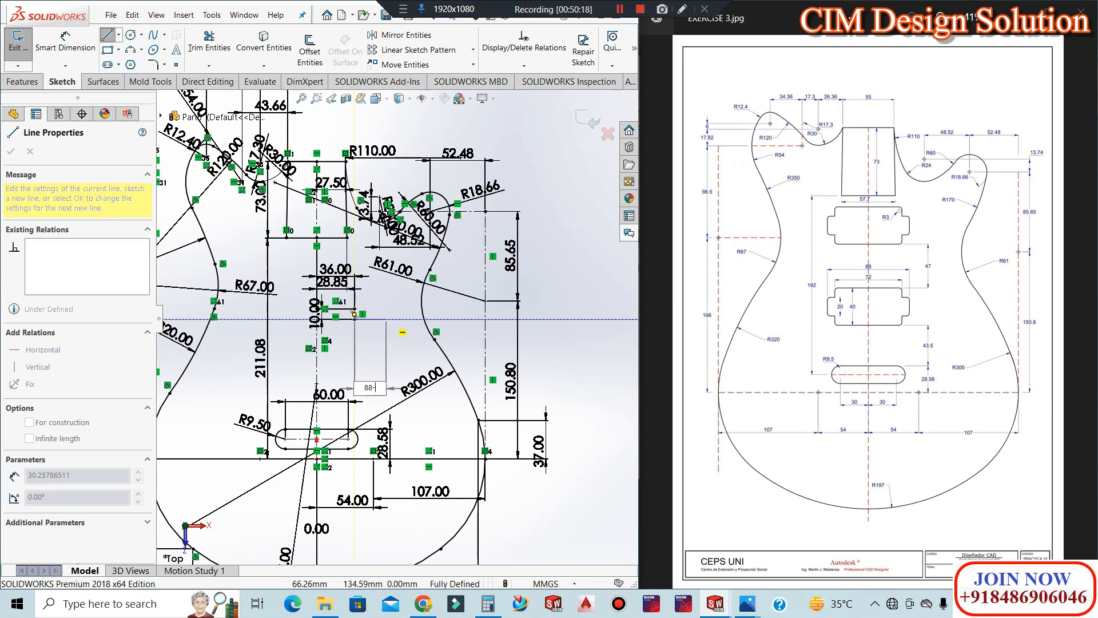
text(88-72)
key(Return)
key(Escape)
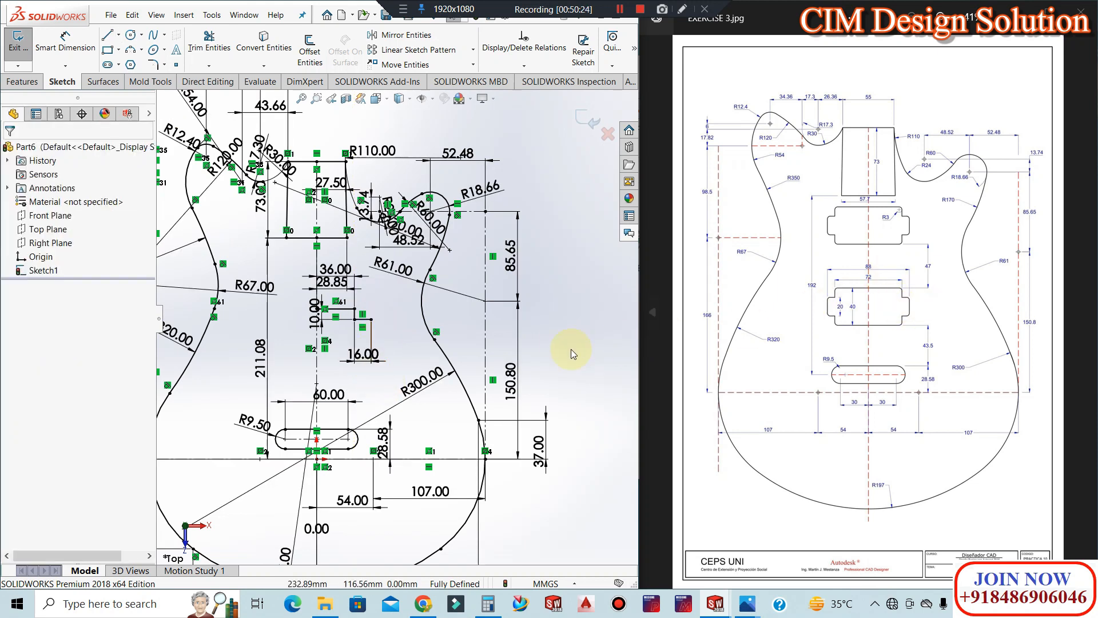
Set the shoulder line's length to 8 mm
double_click(366, 356)
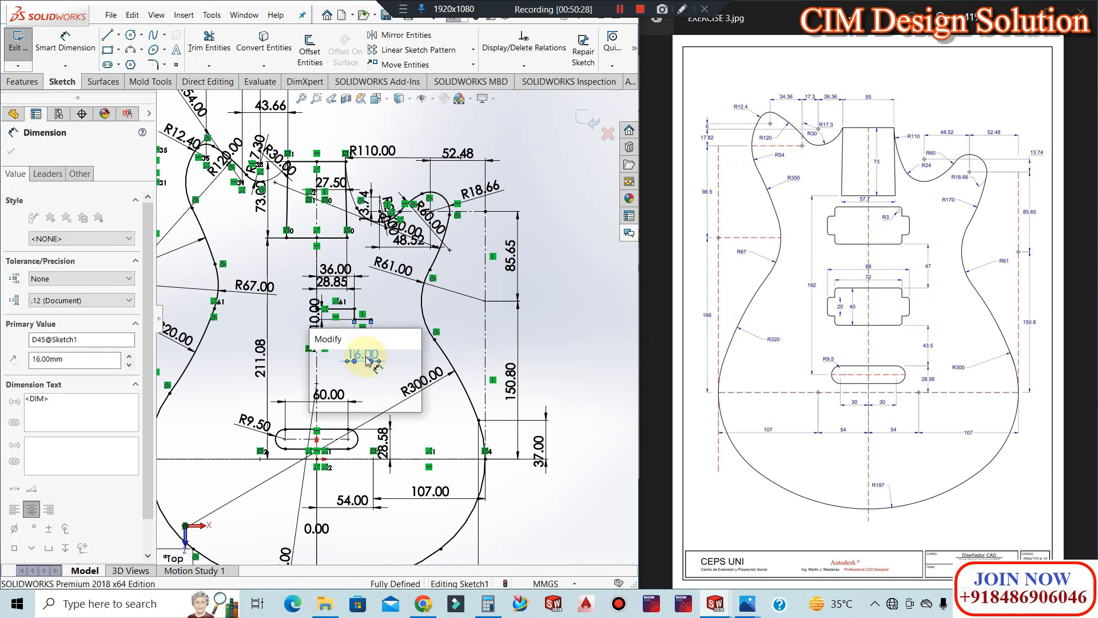
text(8)
key(Return)
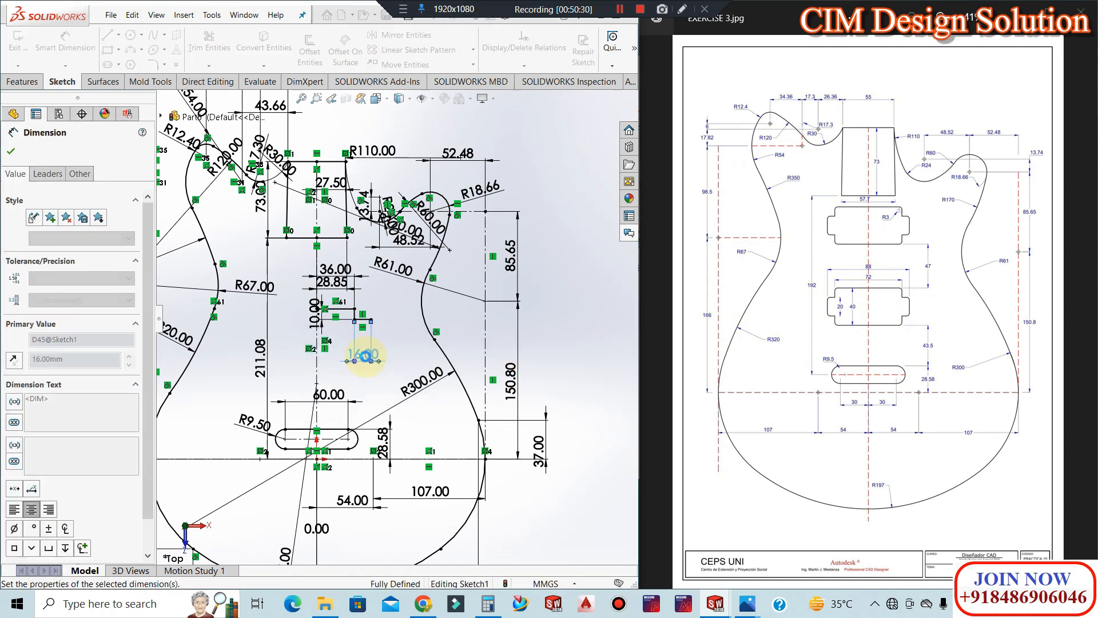
click(389, 359)
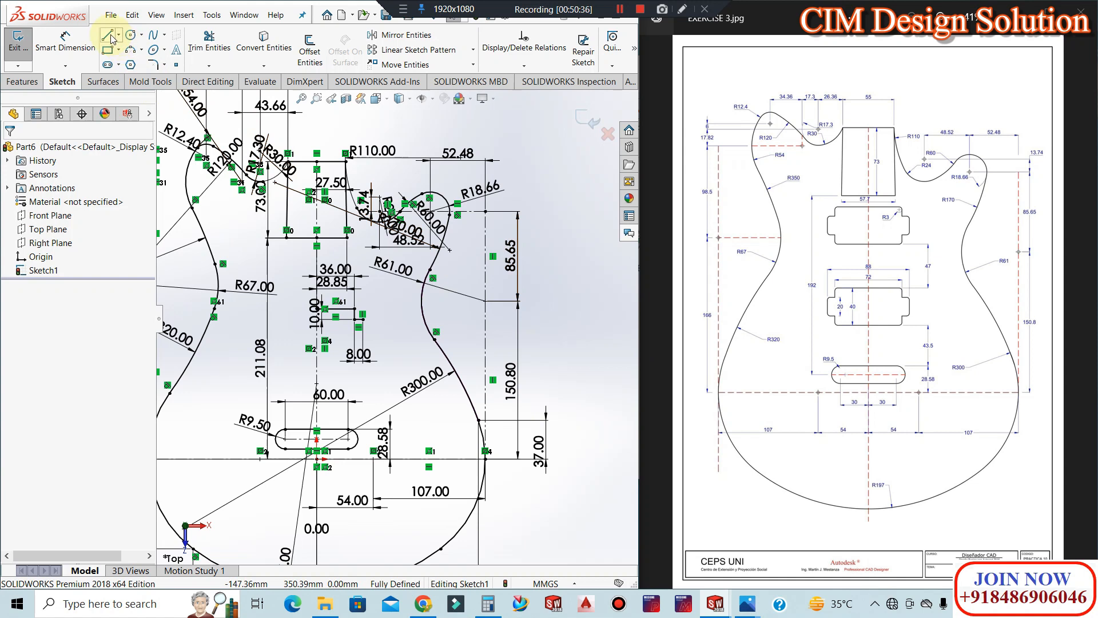
Sketch a 10 mm vertical line downward from the shoulder line's outer end
click(363, 318)
key(Return)
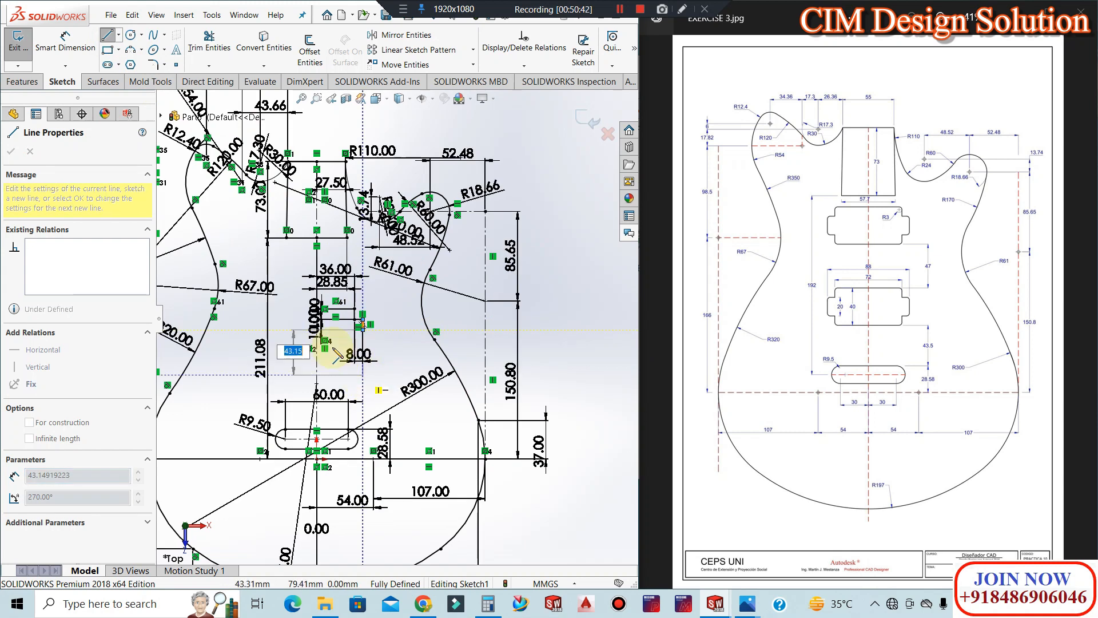
key(Escape)
Move the 8 mm shoulder dimension above the cutout profile
scroll(328, 336, up, 5)
scroll(455, 321, down, 3)
scroll(454, 320, down, 5)
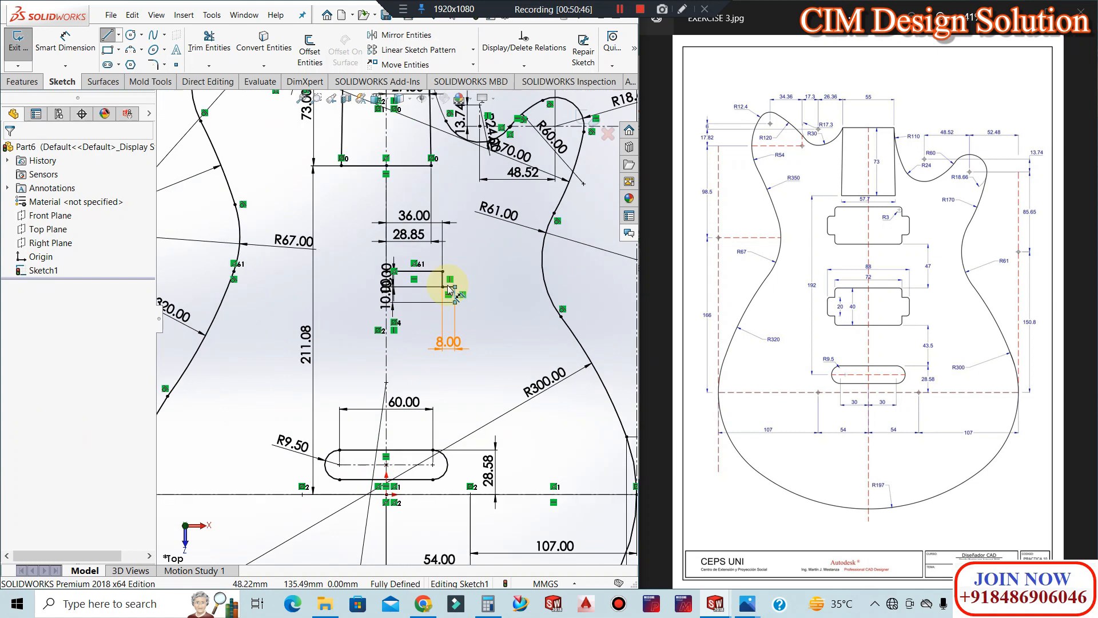
drag(448, 318, 448, 240)
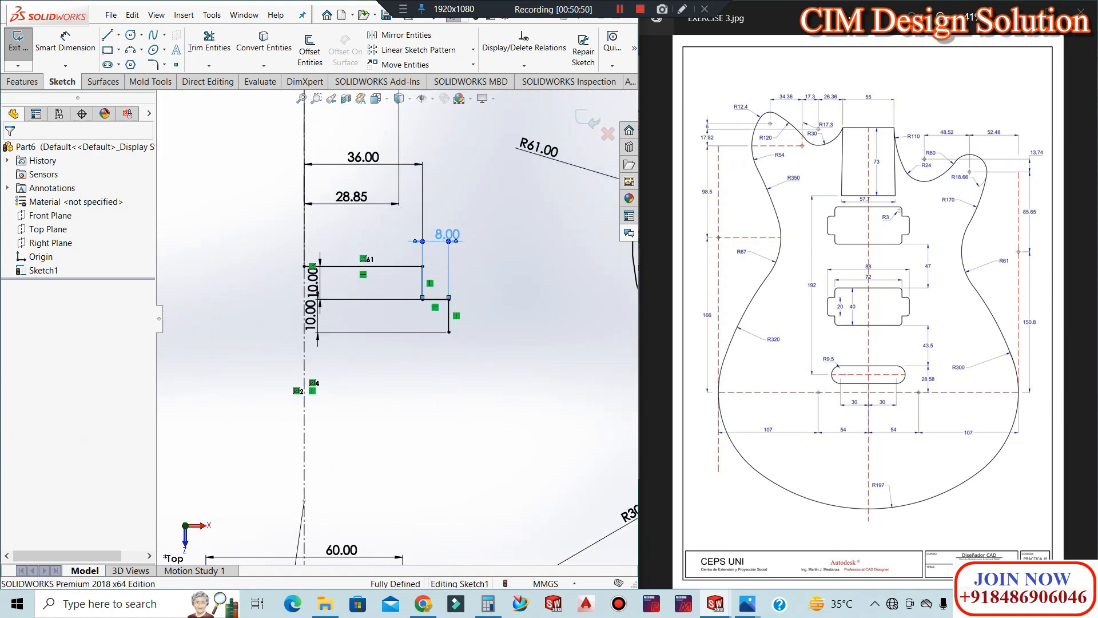
click(478, 356)
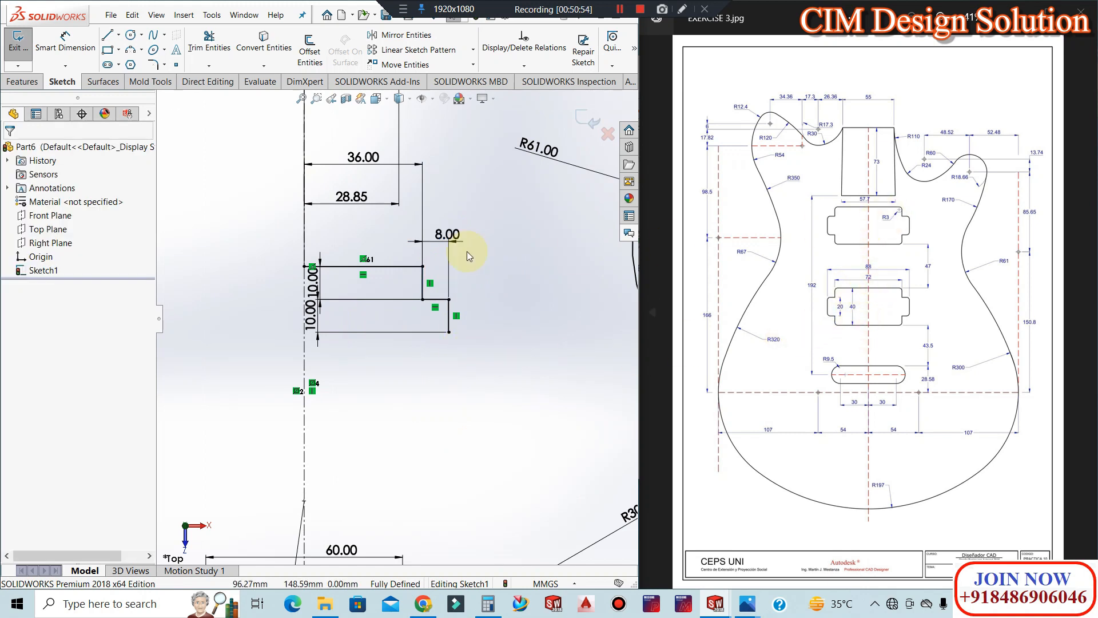
Fillet the corner between the cutout's 36 mm top edge and its short vertical edge with a 3 mm radius
click(152, 63)
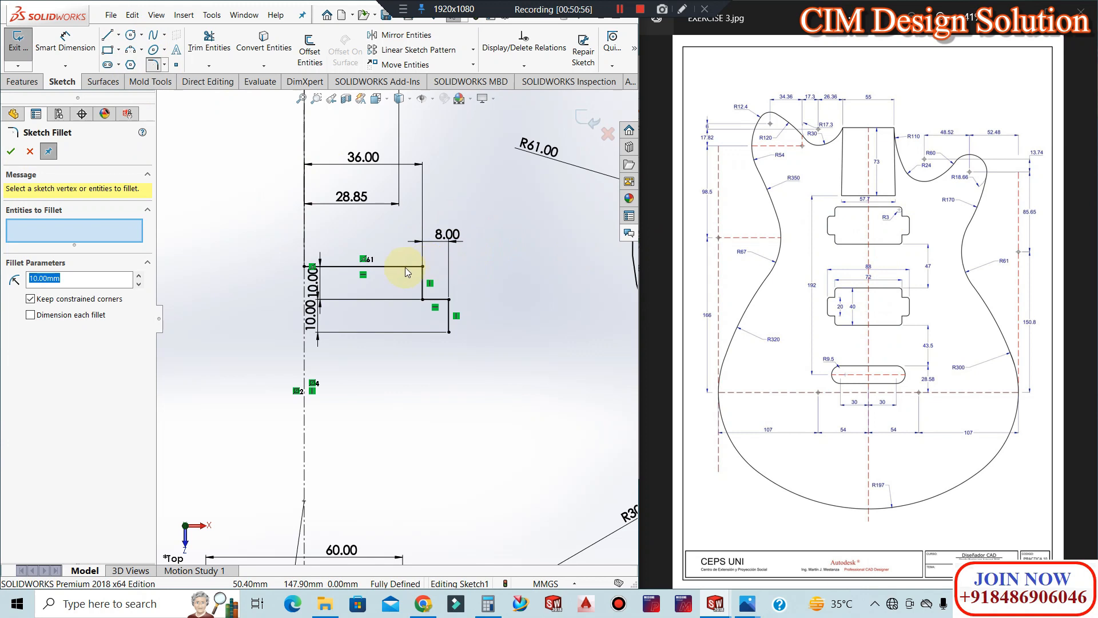
click(404, 266)
click(422, 280)
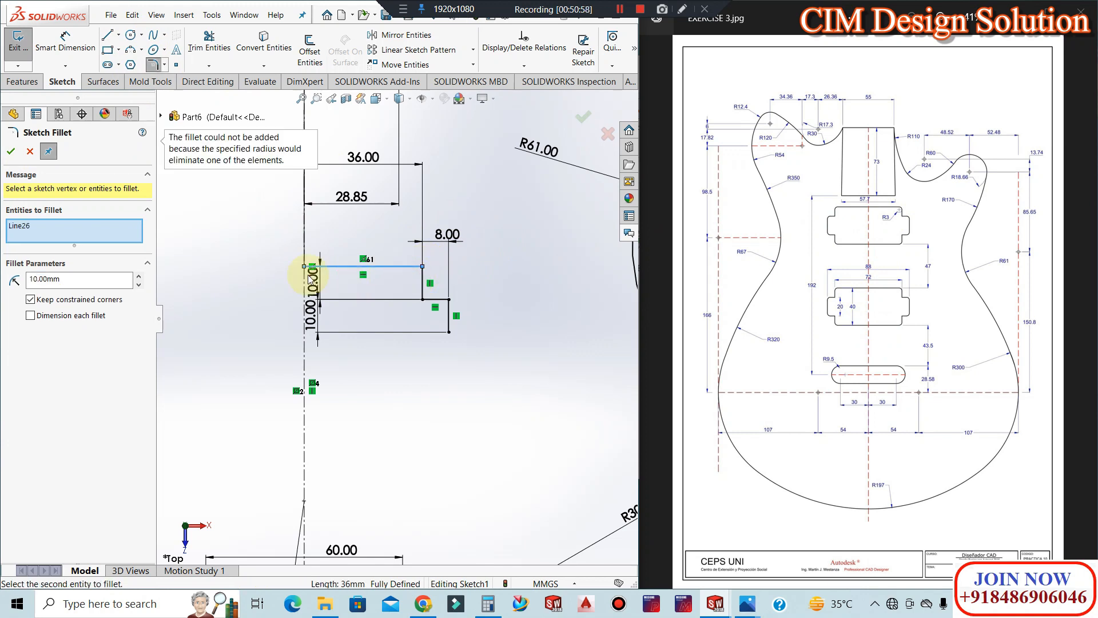
double_click(89, 279)
text(3)
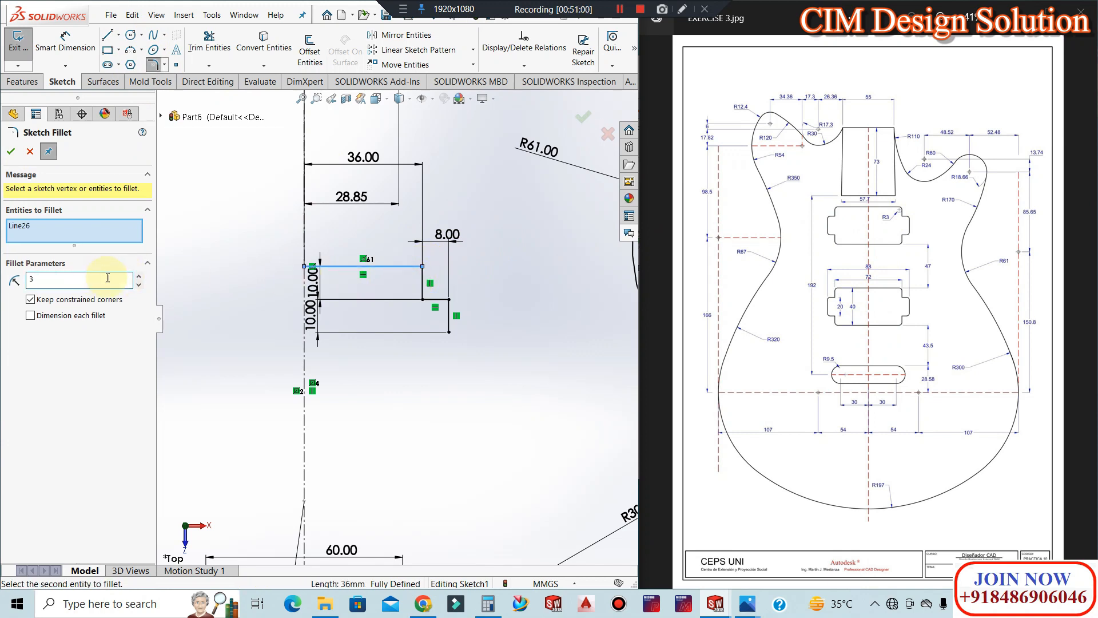
click(423, 281)
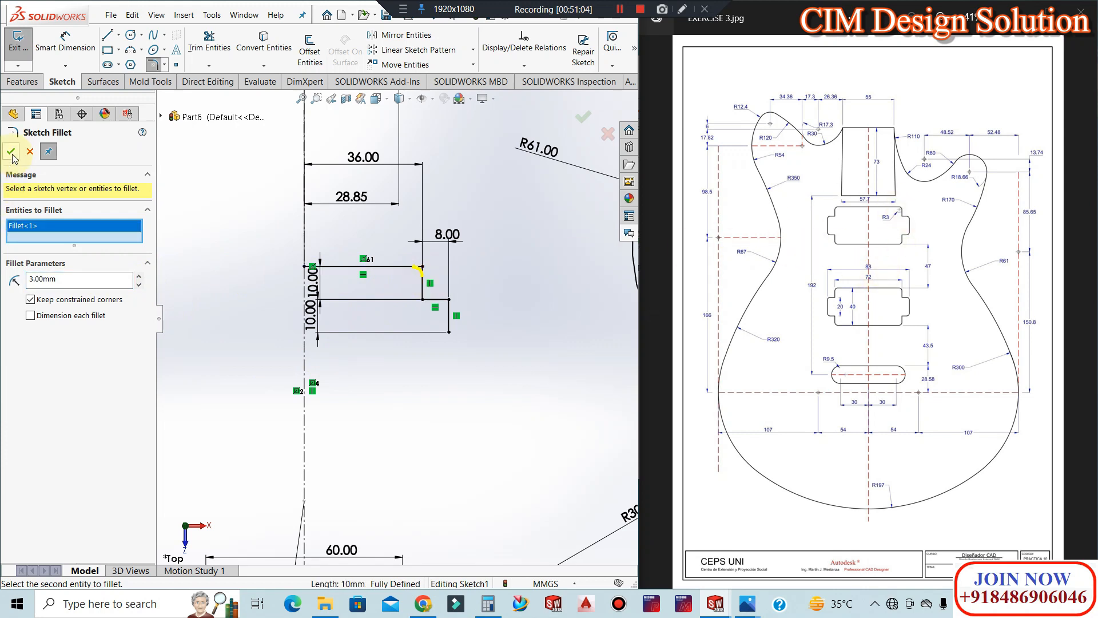
key(Return)
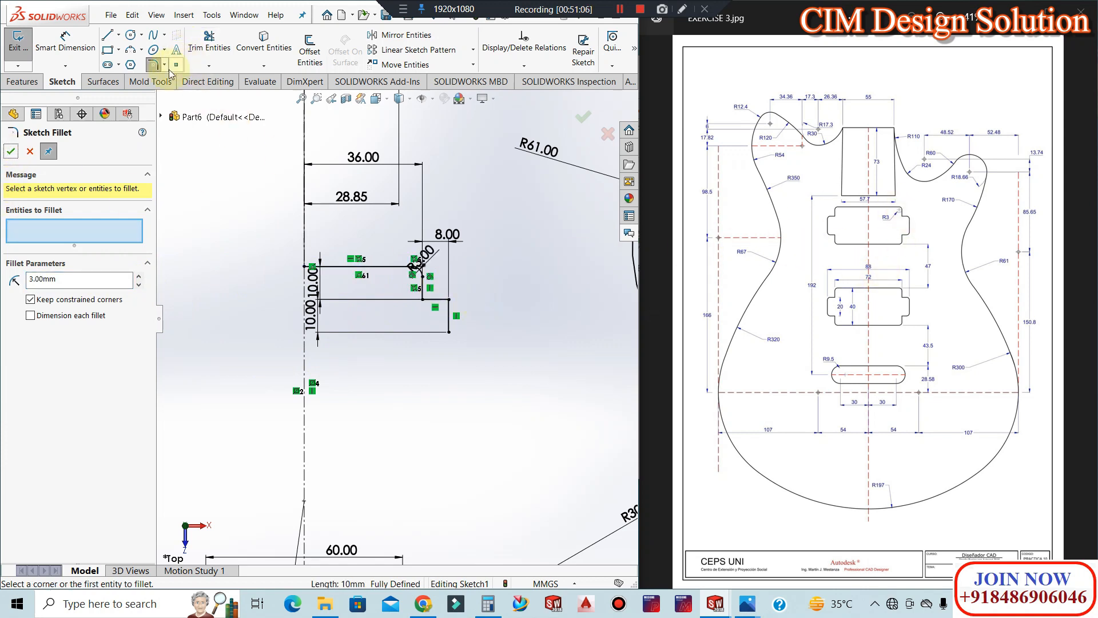
Fillet the outer corner between the shoulder line and the outer vertical edge with the 3 mm radius
click(442, 300)
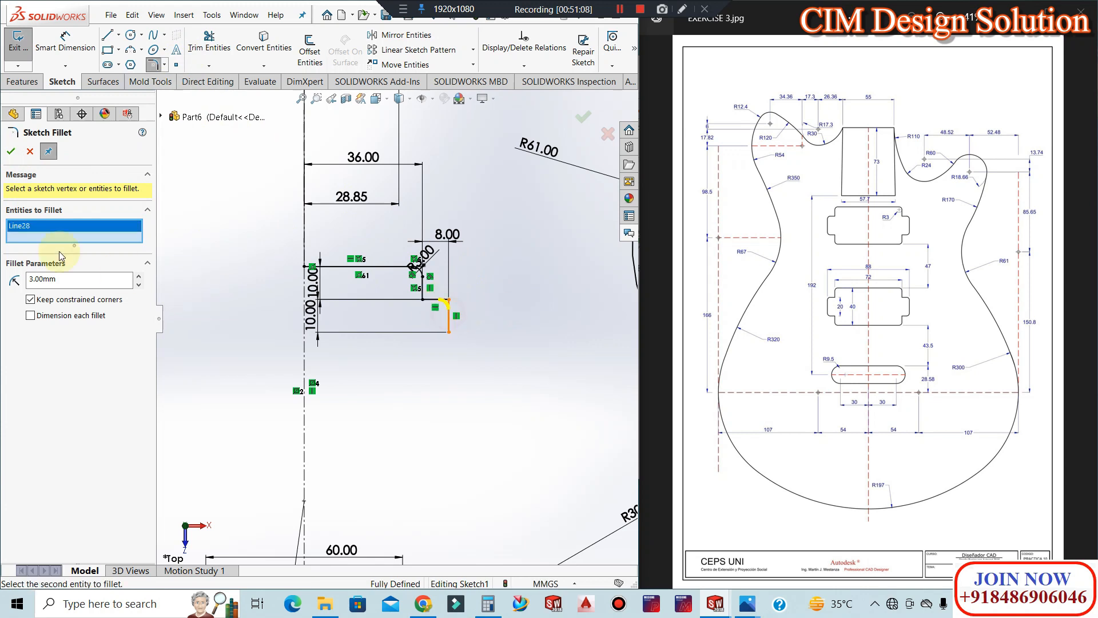
click(11, 150)
click(533, 267)
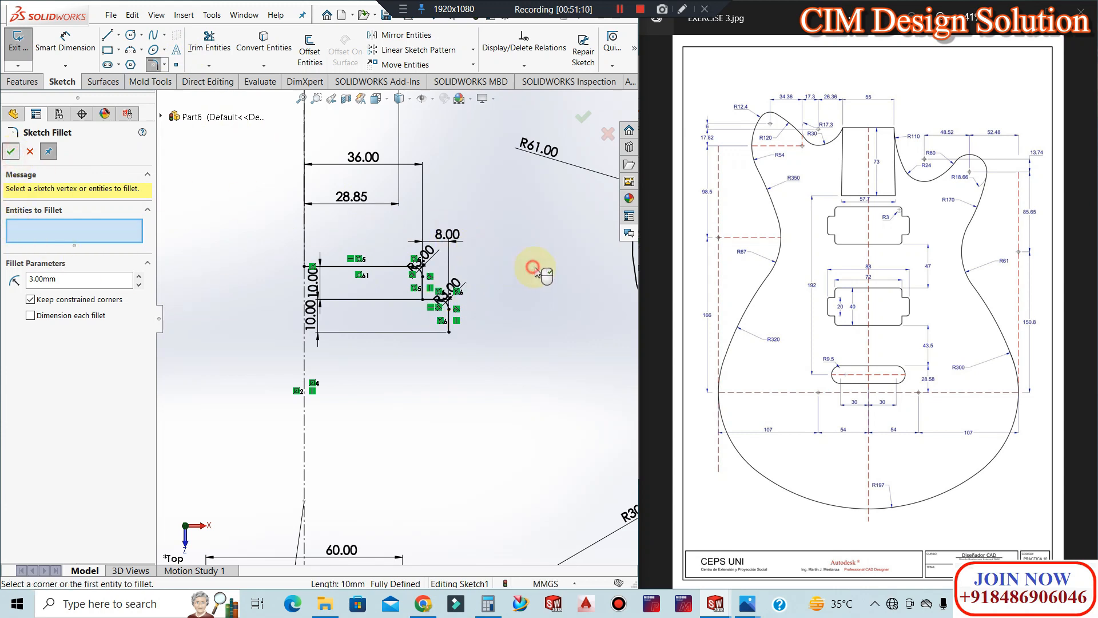
key(Escape)
Sketch a horizontal centreline from the lower end of the outer vertical edge leftward across the vertical centreline
click(118, 35)
click(139, 64)
click(448, 332)
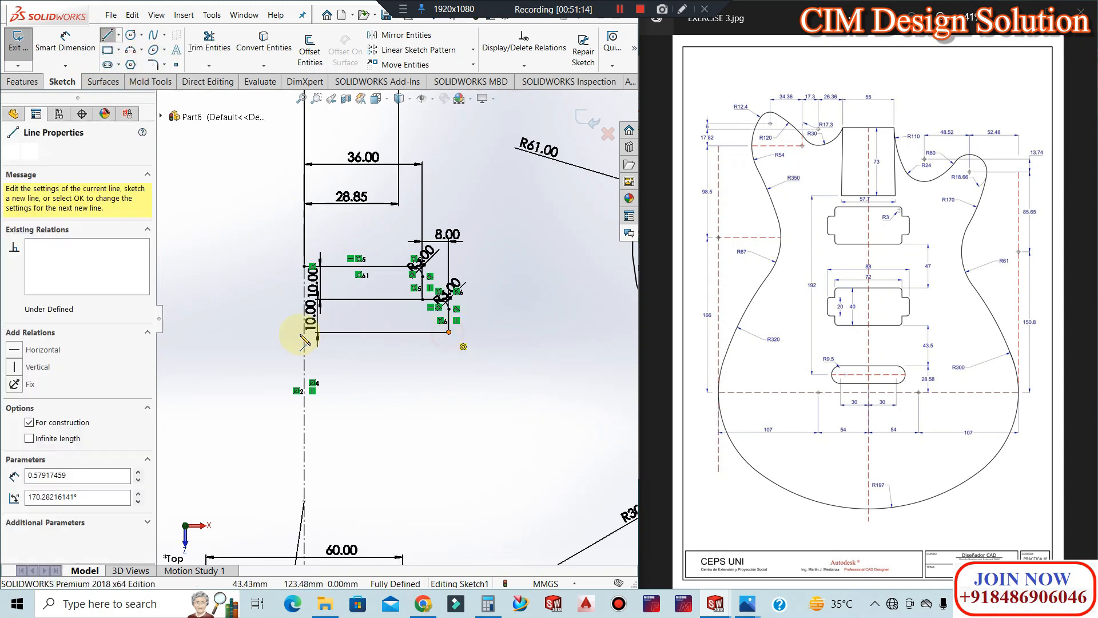
click(242, 332)
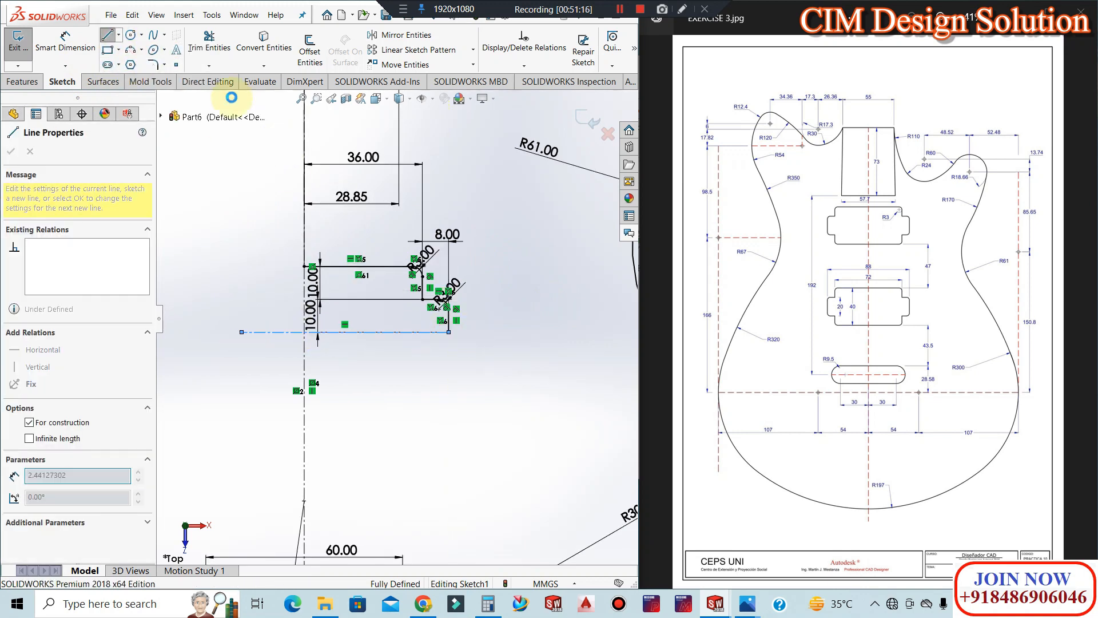
key(Escape)
Mirror the cutout profile's four lines and two fillet arcs about the vertical centreline, keeping the originals
click(399, 35)
click(375, 268)
click(419, 271)
click(423, 288)
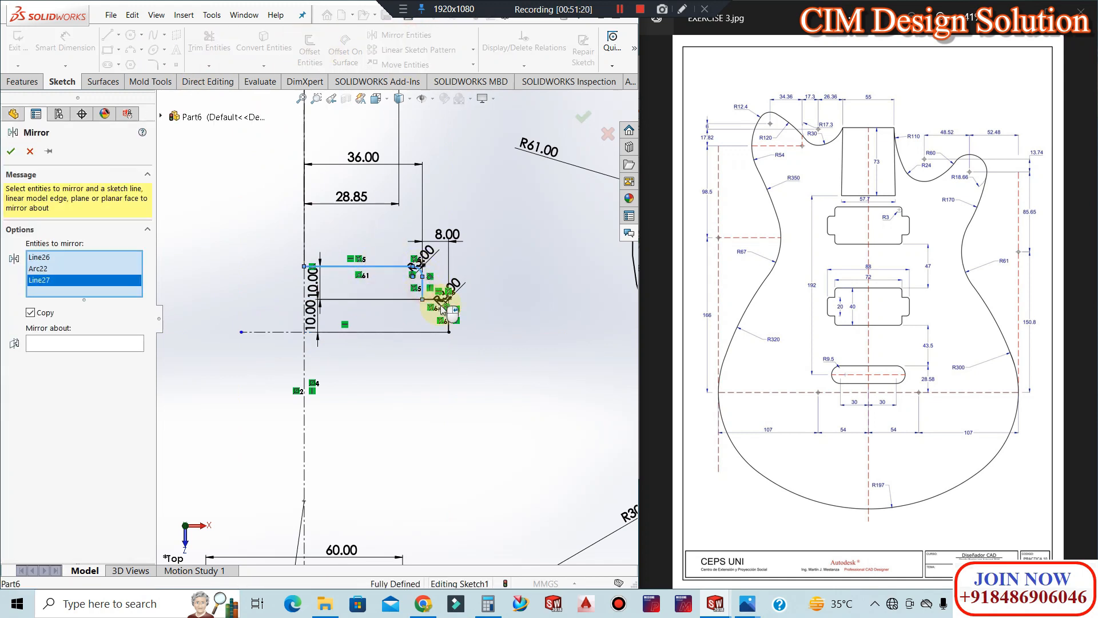
click(439, 299)
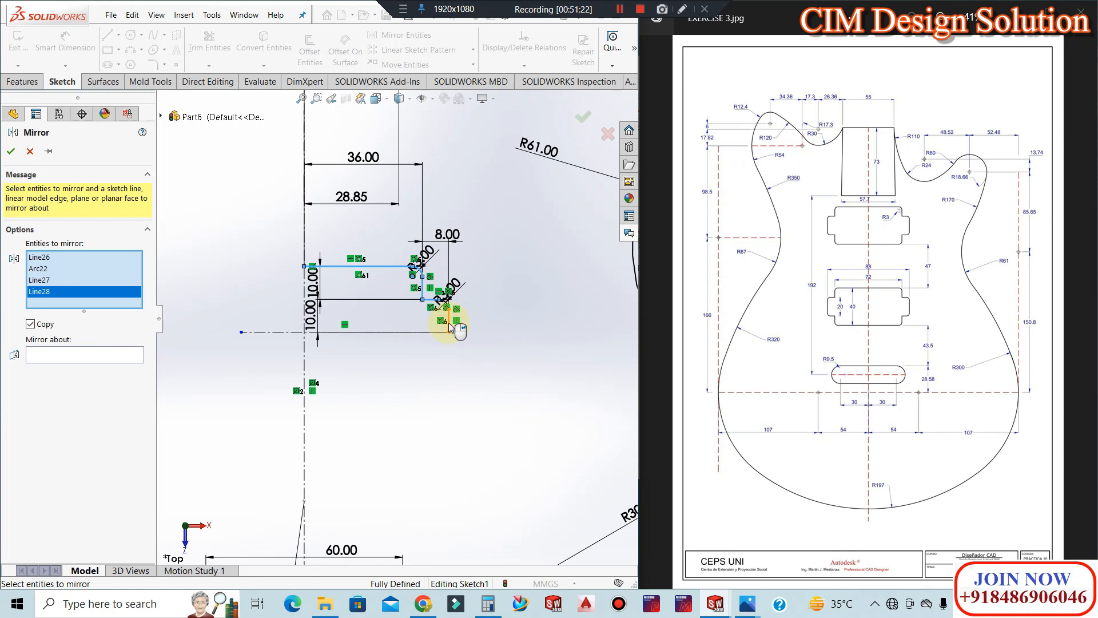
click(450, 325)
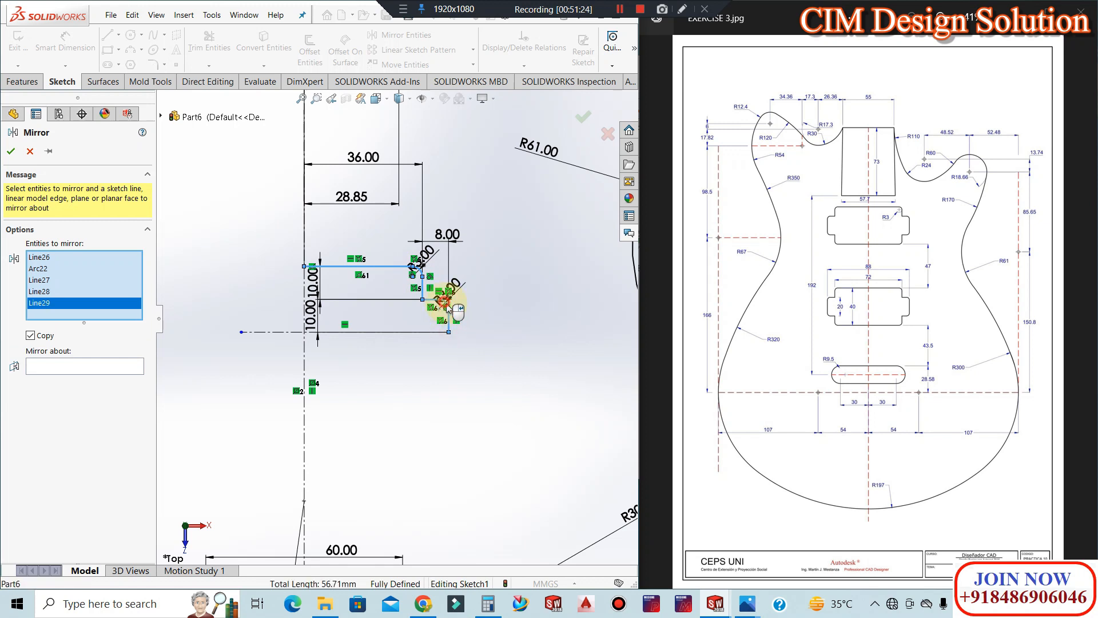
click(445, 302)
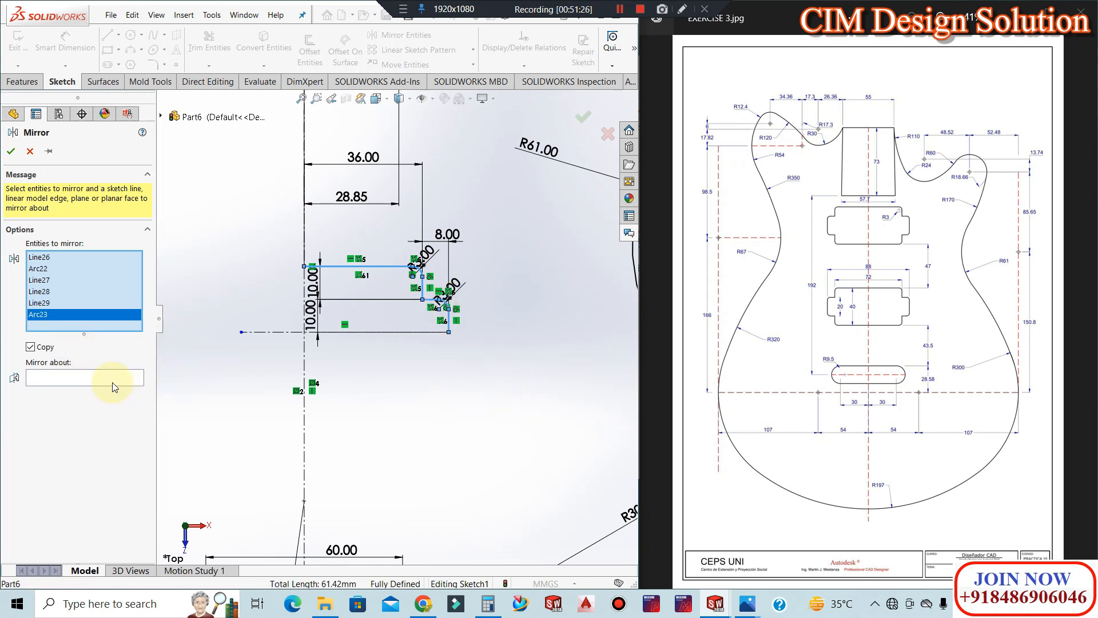
click(90, 380)
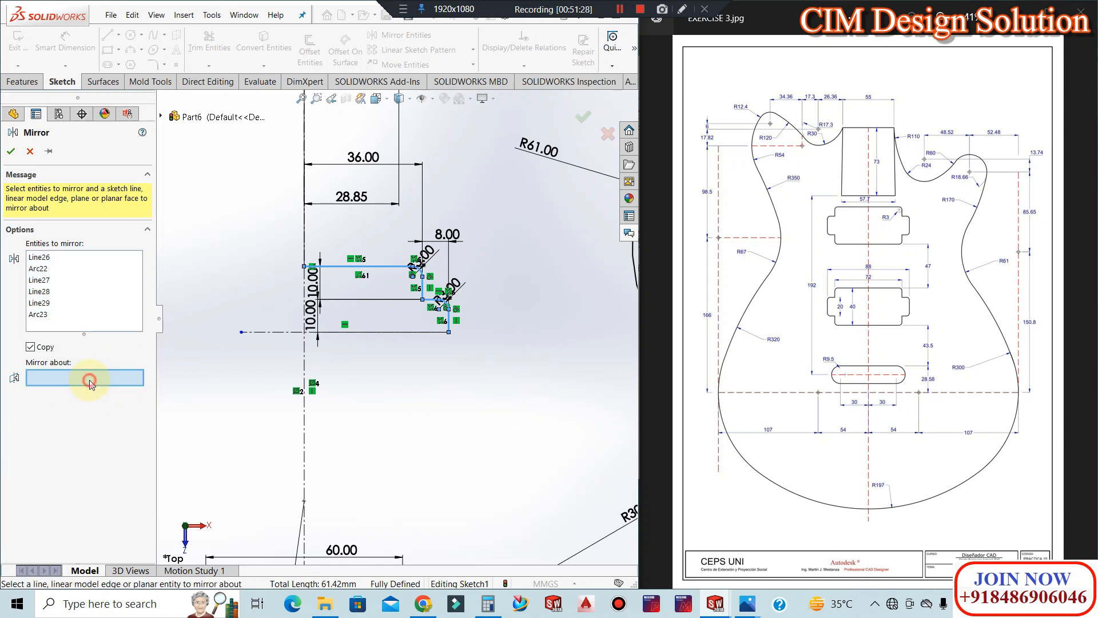
click(304, 300)
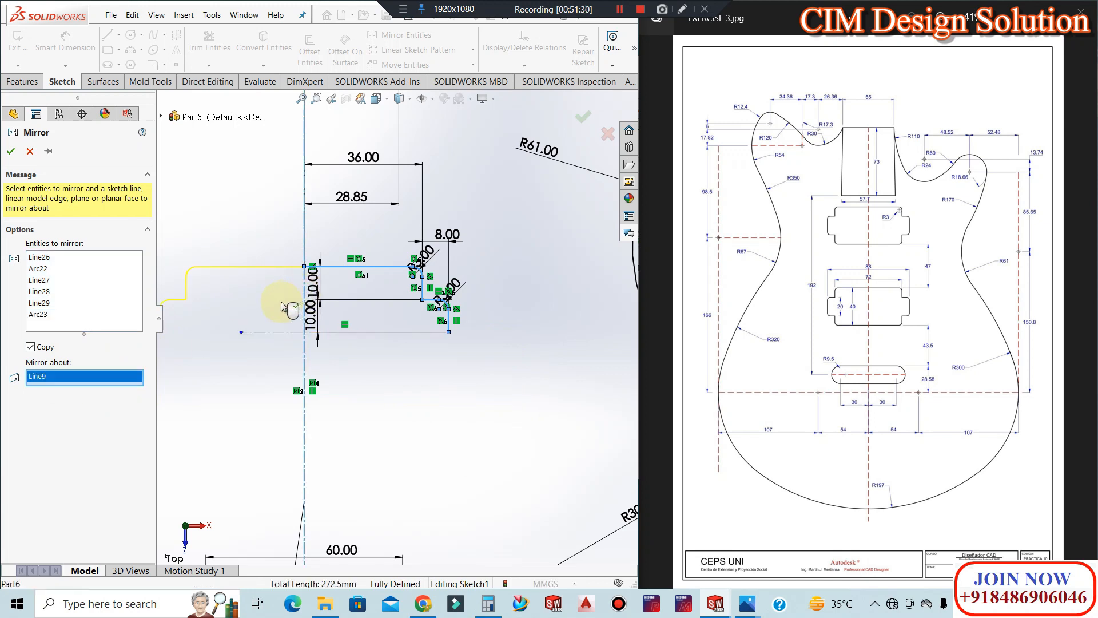
click(11, 152)
Dimension the vertical distance between the cutout's top edge and the slot's upper straight edge, adding it as a driven dimension
scroll(594, 342, up, 3)
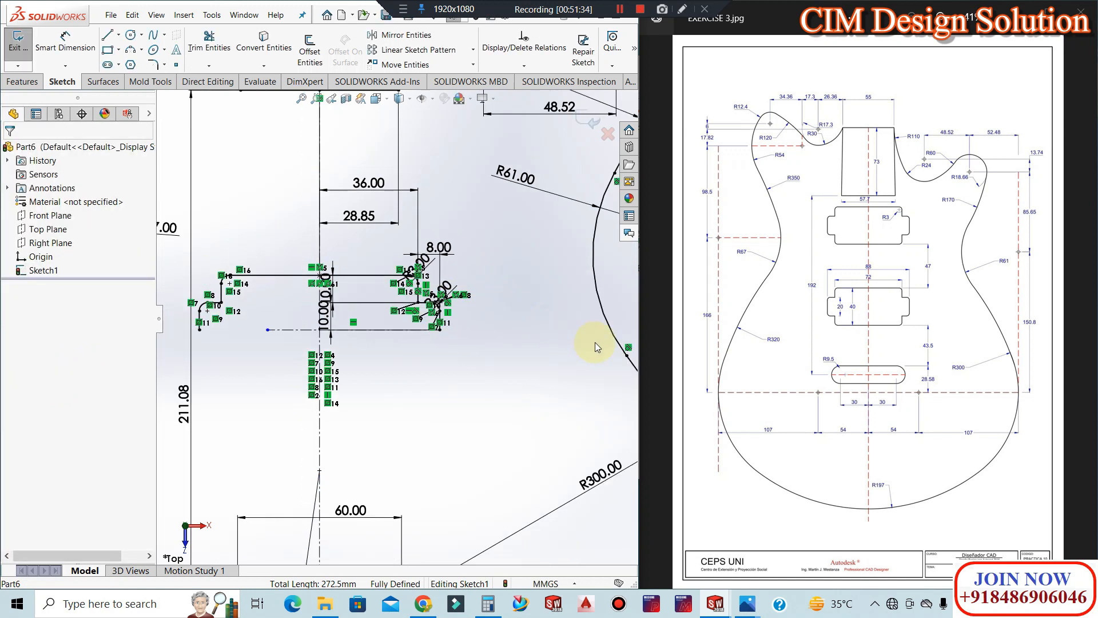
scroll(244, 314, down, 1)
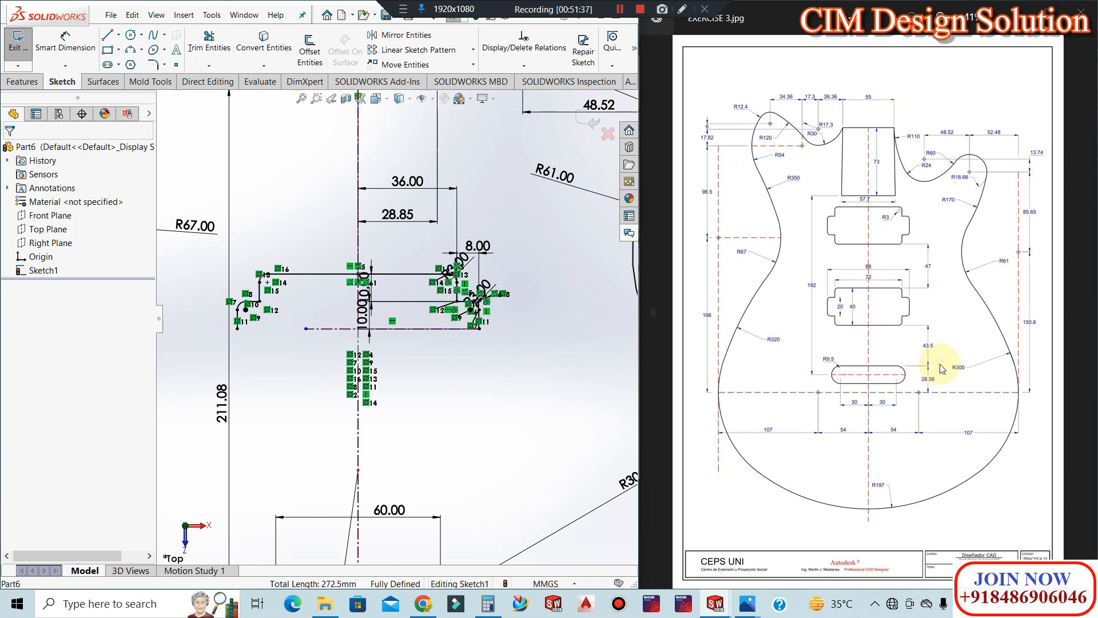
click(72, 51)
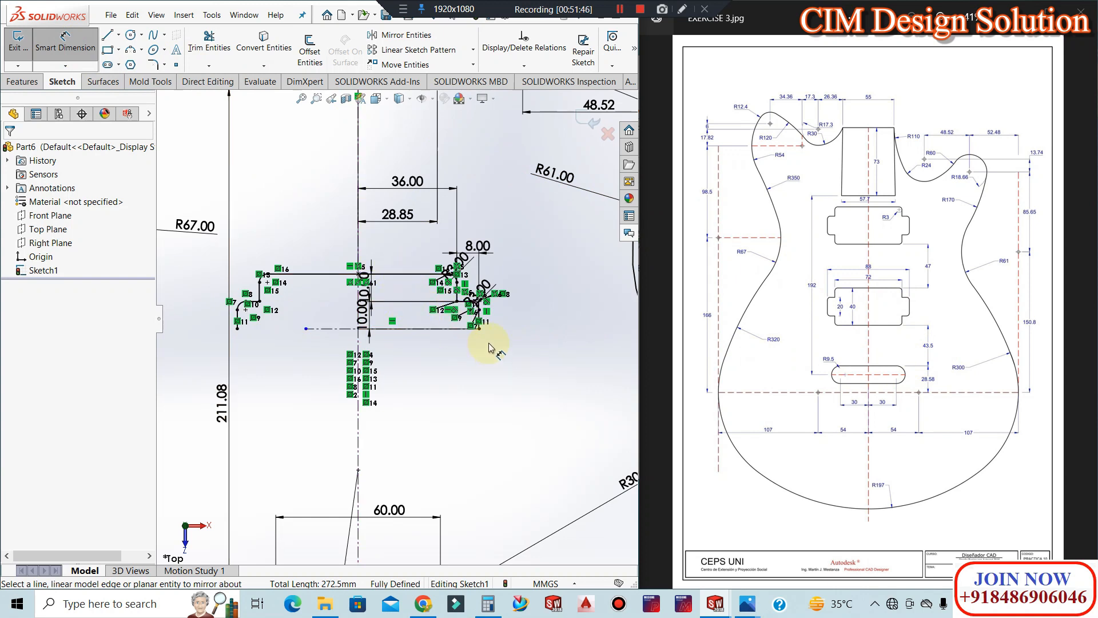
click(413, 275)
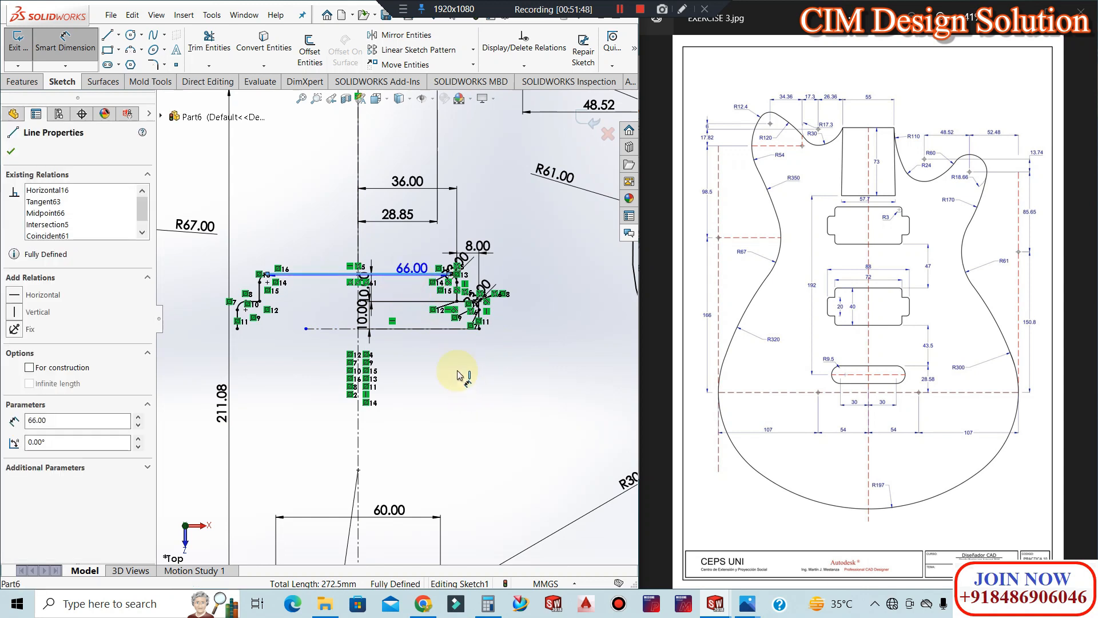
scroll(461, 386, up, 1)
click(397, 543)
click(524, 417)
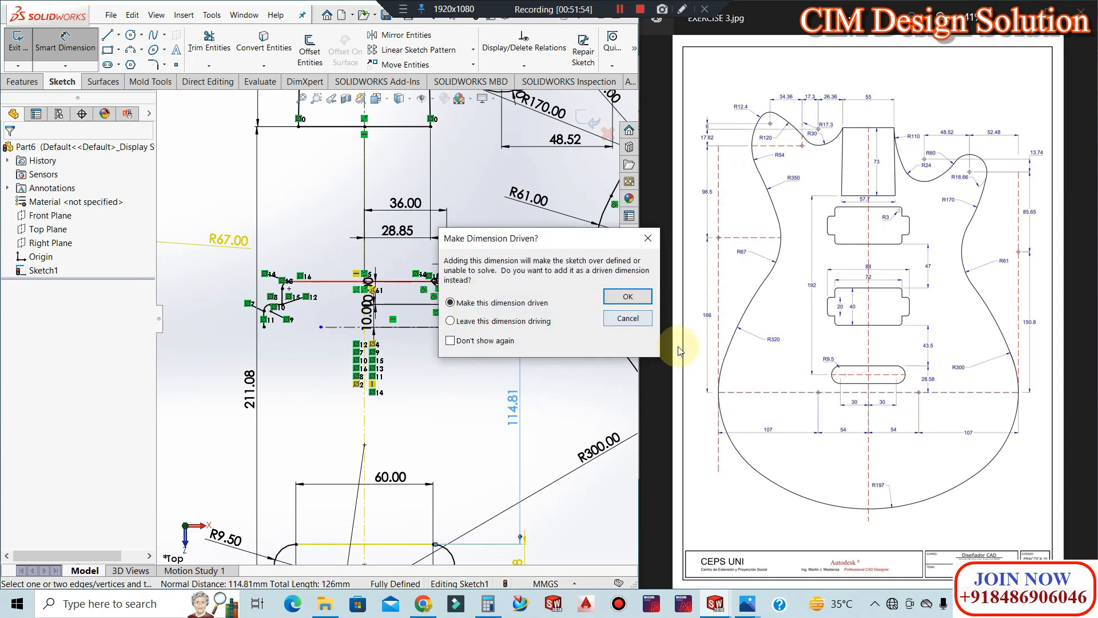
click(632, 302)
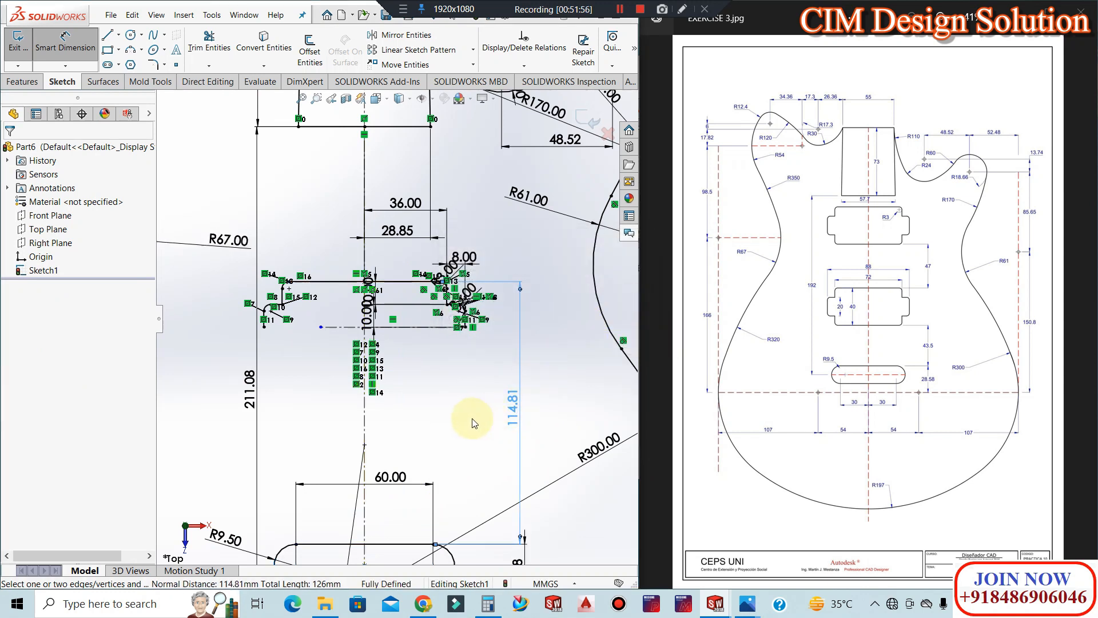
Turn off the driven state of the vertical dimension between the cutout's top edge and the slot so it becomes driving
double_click(514, 409)
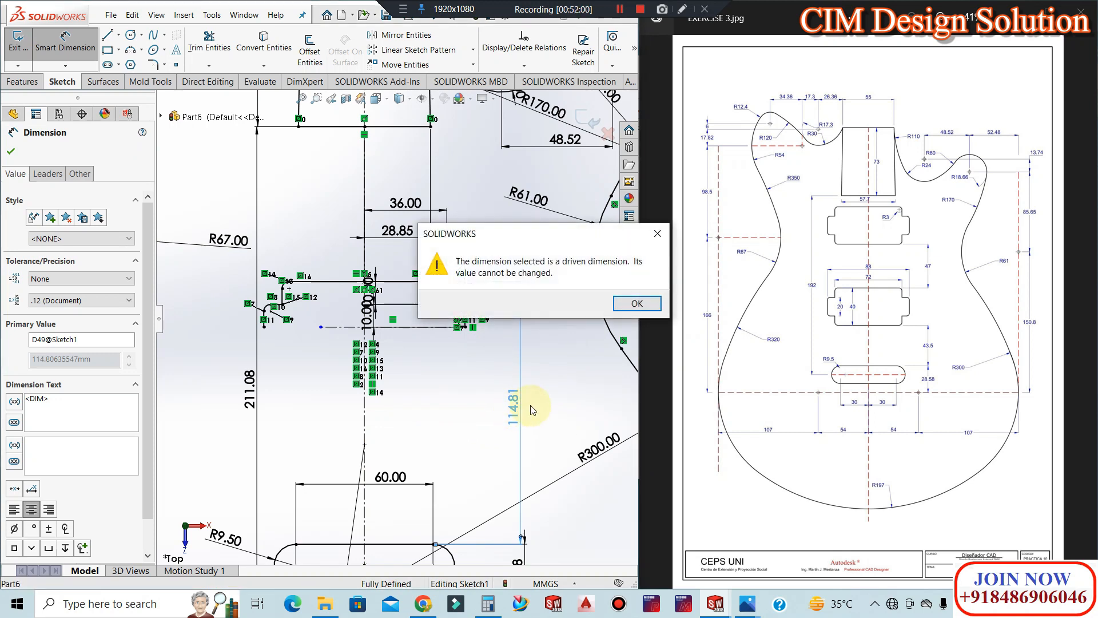
click(635, 303)
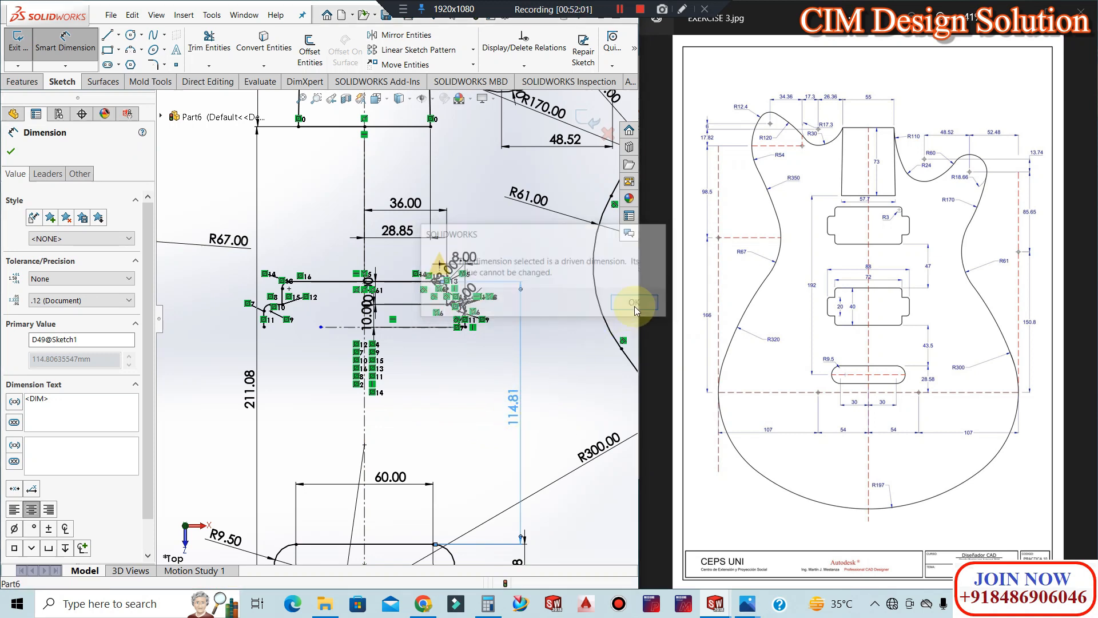
click(516, 407)
right_click(517, 407)
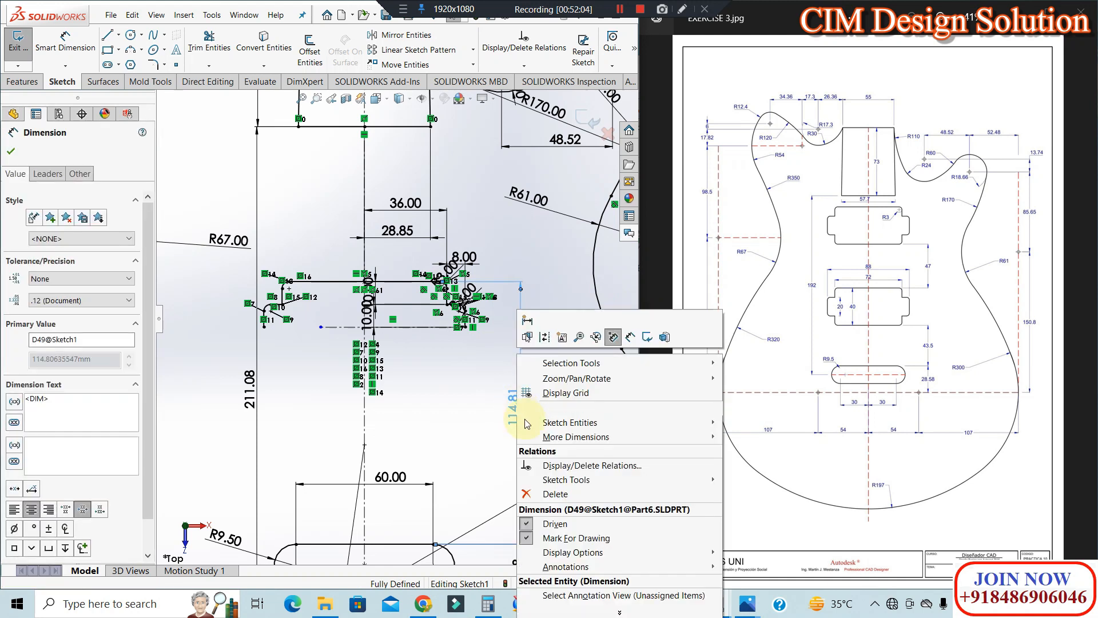
click(555, 525)
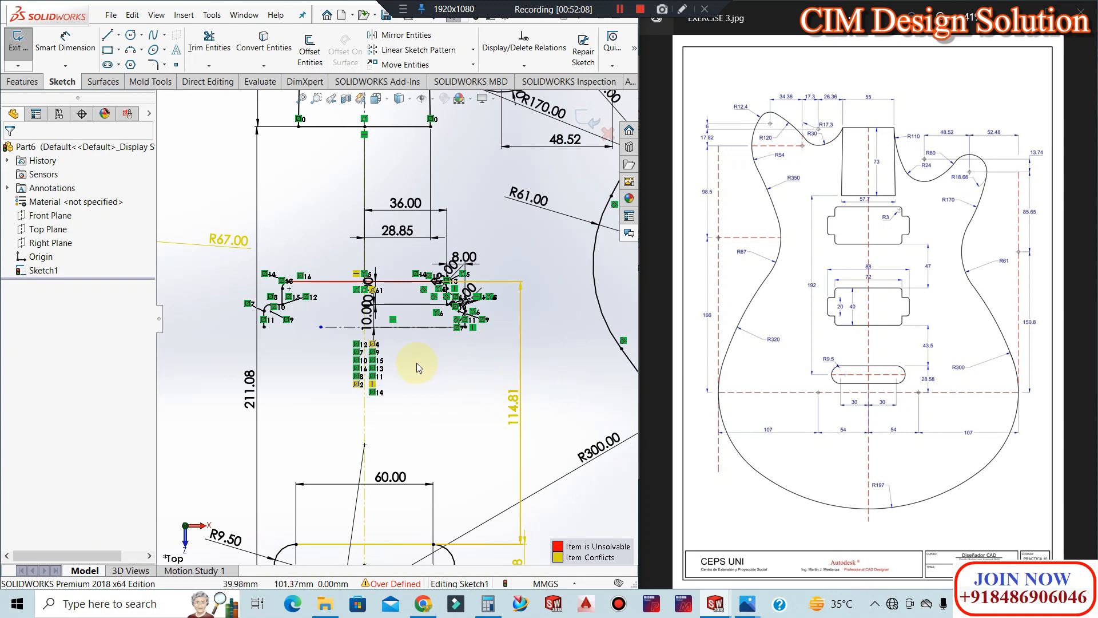
Delete the Coincident60 relation from the point at the middle of the cutout's top edge
scroll(400, 317, up, 2)
scroll(384, 317, down, 2)
scroll(369, 293, down, 4)
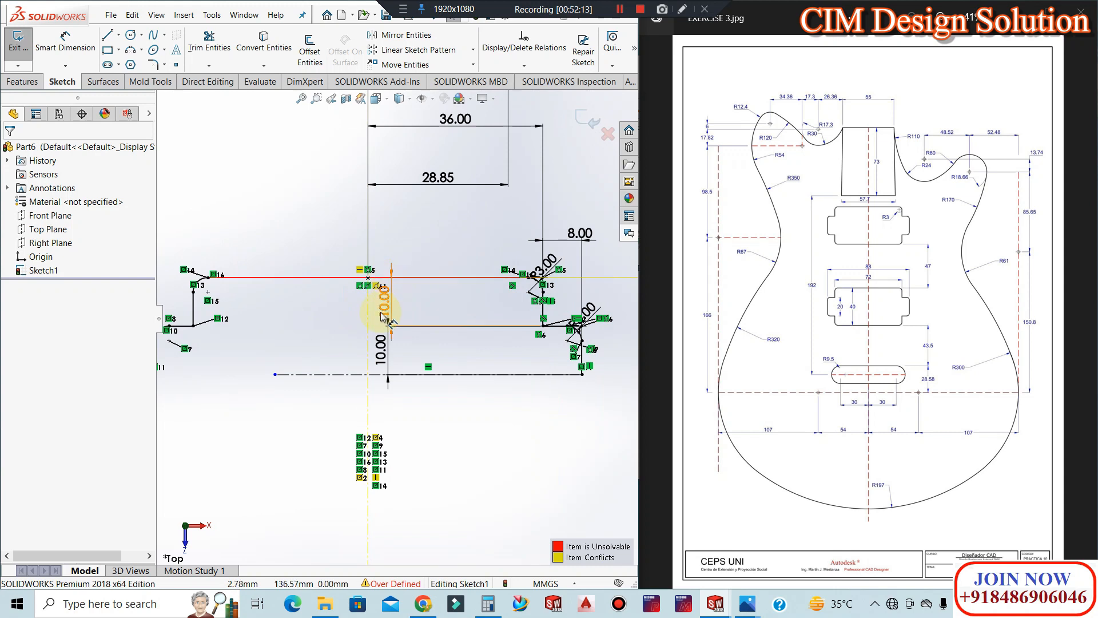
right_click(368, 279)
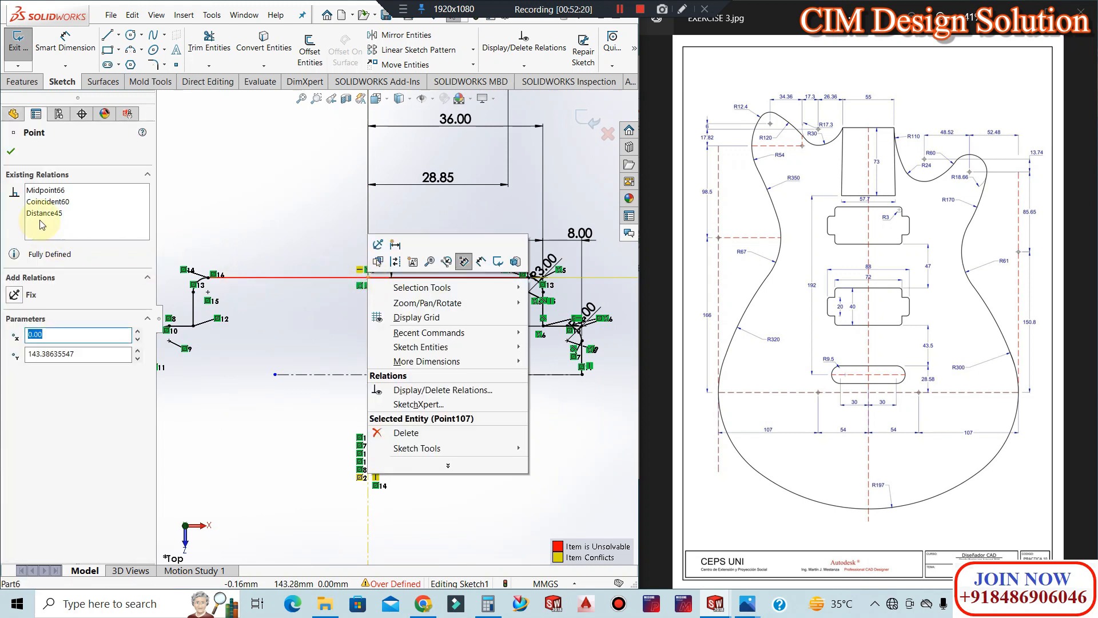
click(42, 200)
right_click(45, 202)
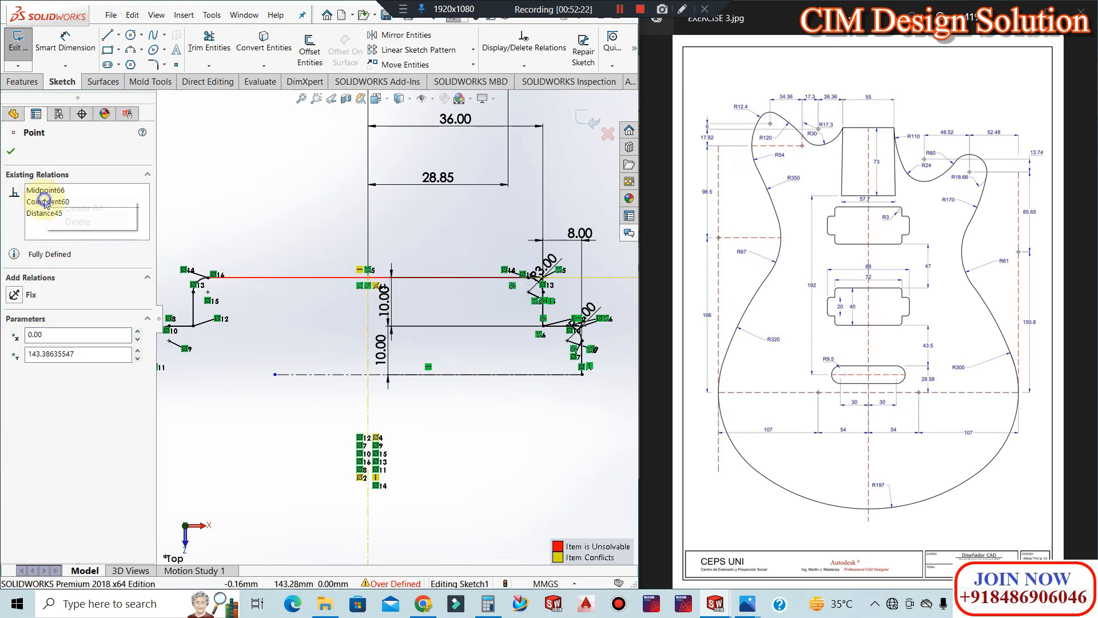
click(76, 222)
click(353, 279)
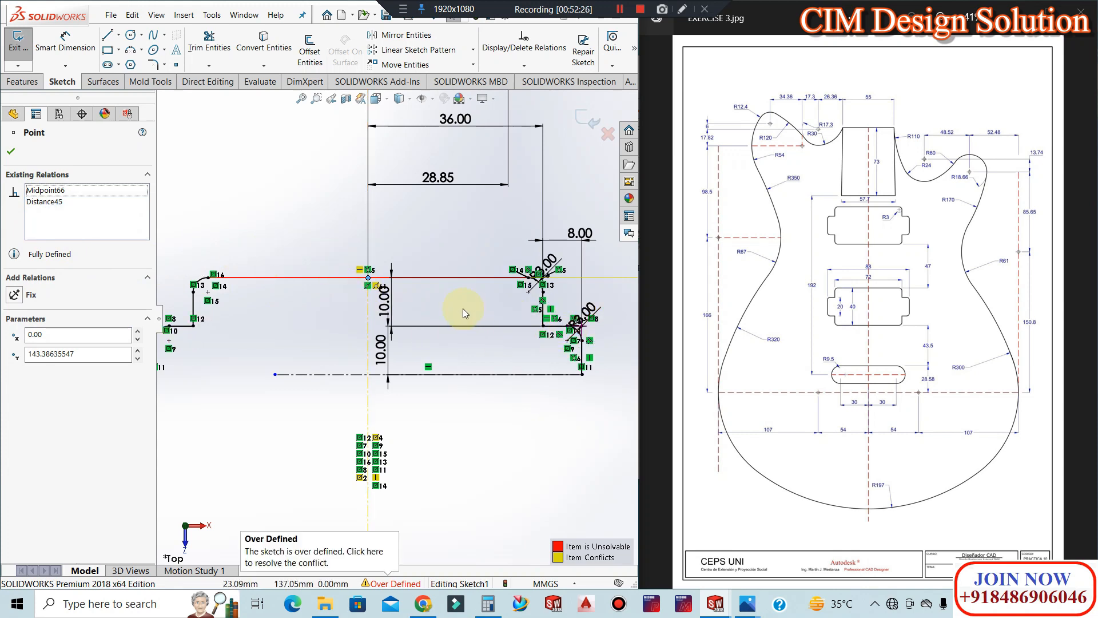
Delete the conflicting relation marked just below the middle of the cutout's top edge to resolve the over-defined sketch
scroll(404, 302, up, 3)
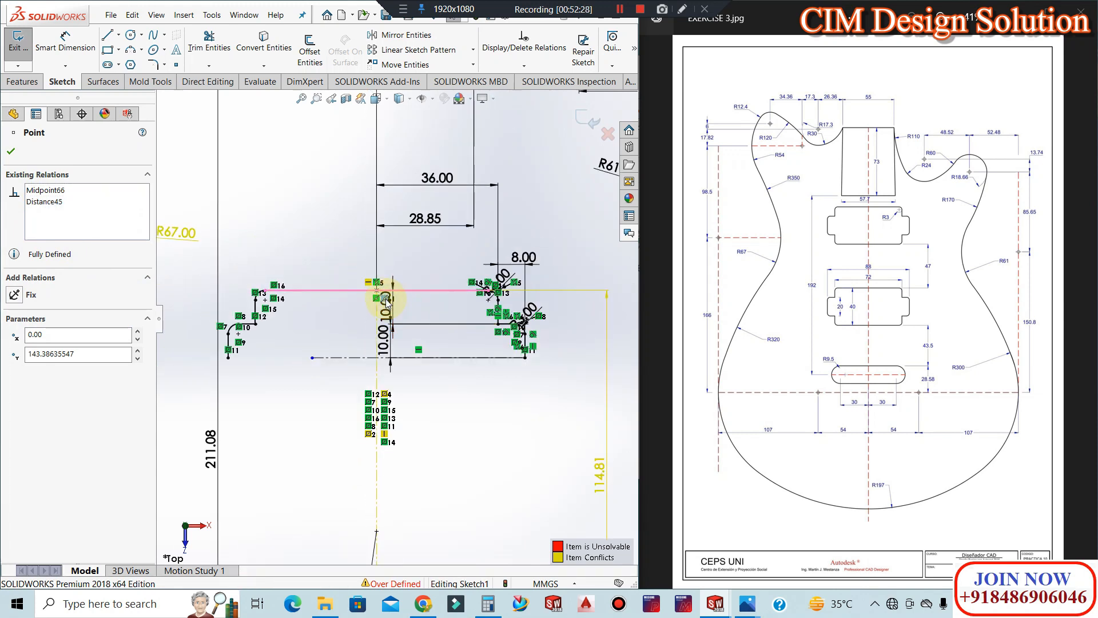
right_click(386, 298)
click(421, 455)
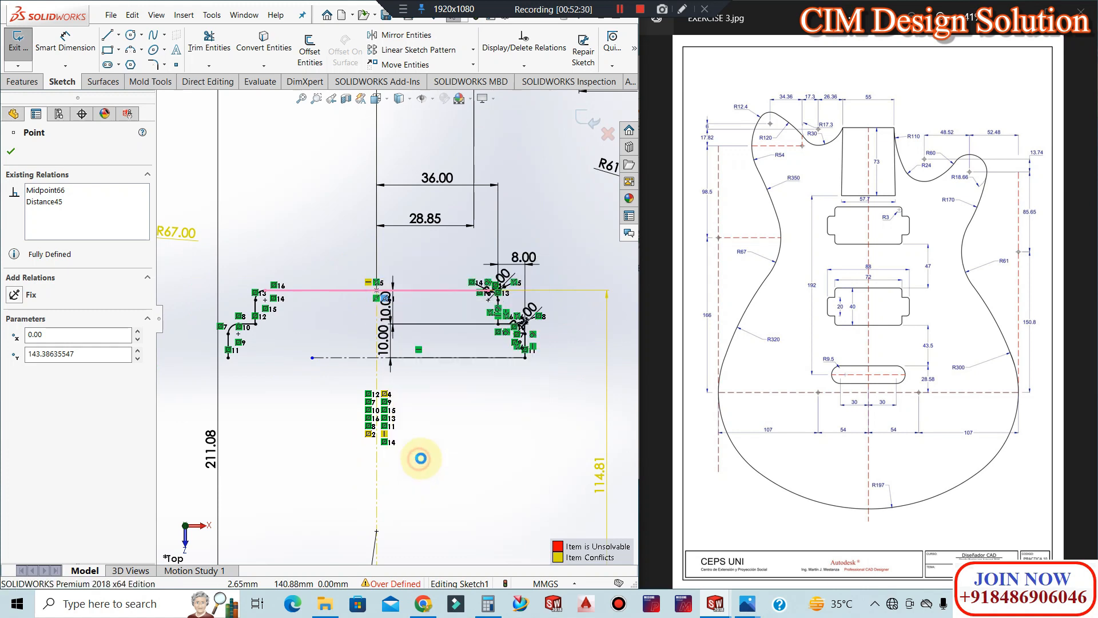
click(439, 470)
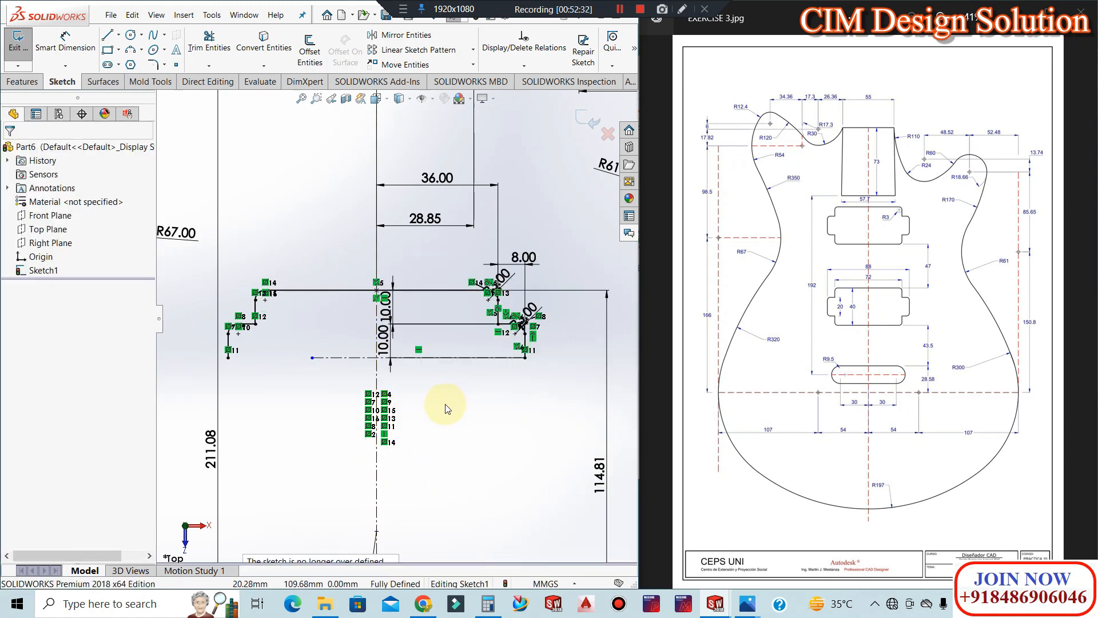
Set the vertical distance between the cutout's top edge and the slot's upper edge to 43.5+40 mm
click(598, 471)
double_click(598, 470)
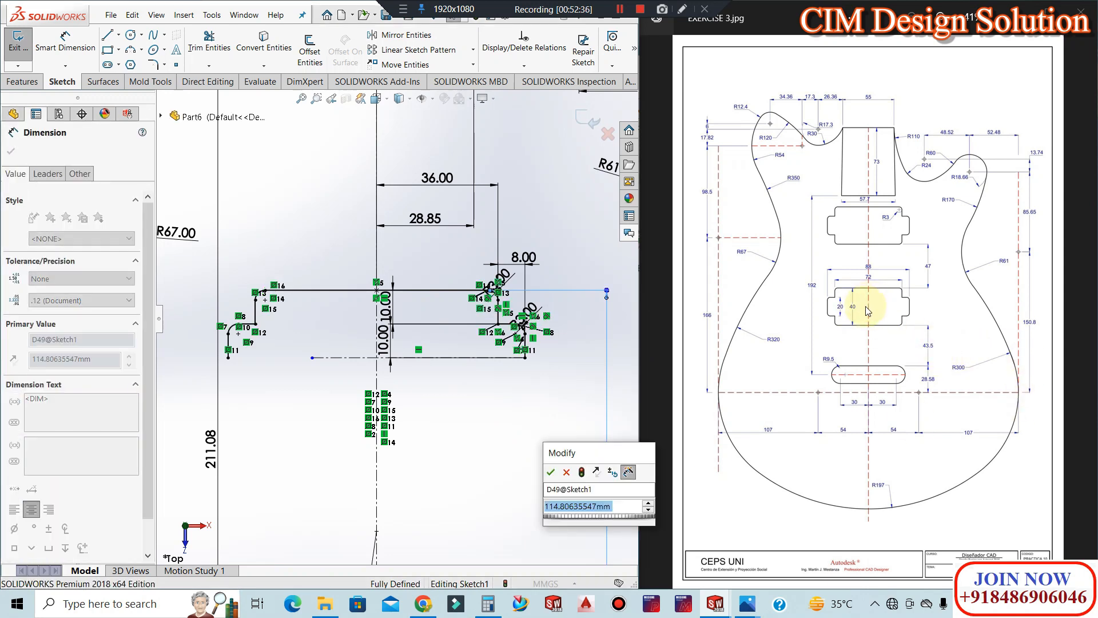
text(43.5+)
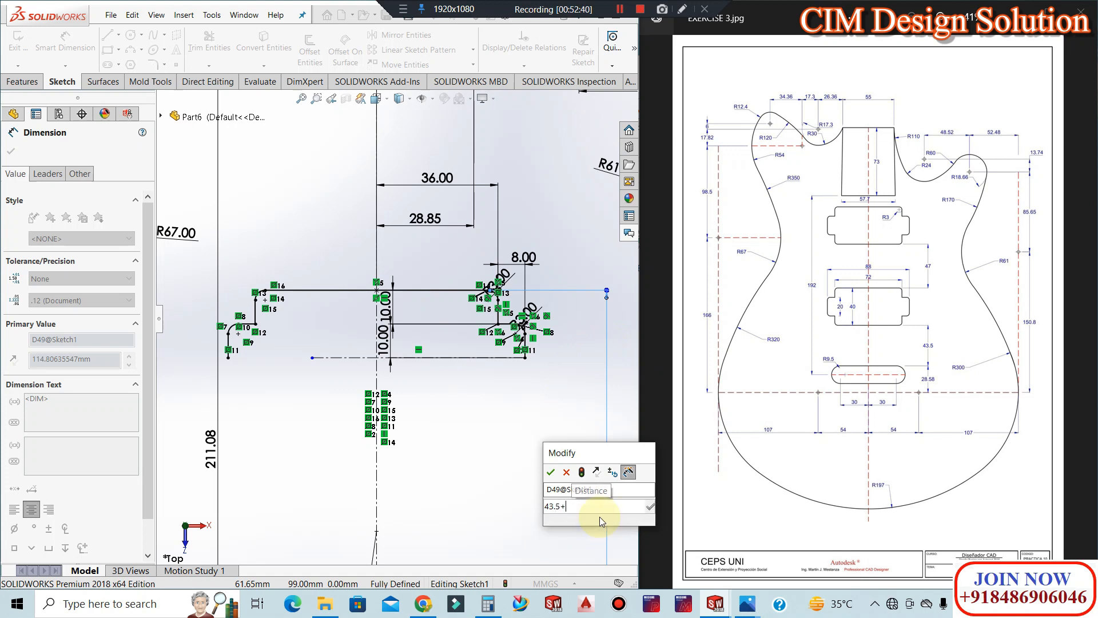
text(40)
key(Return)
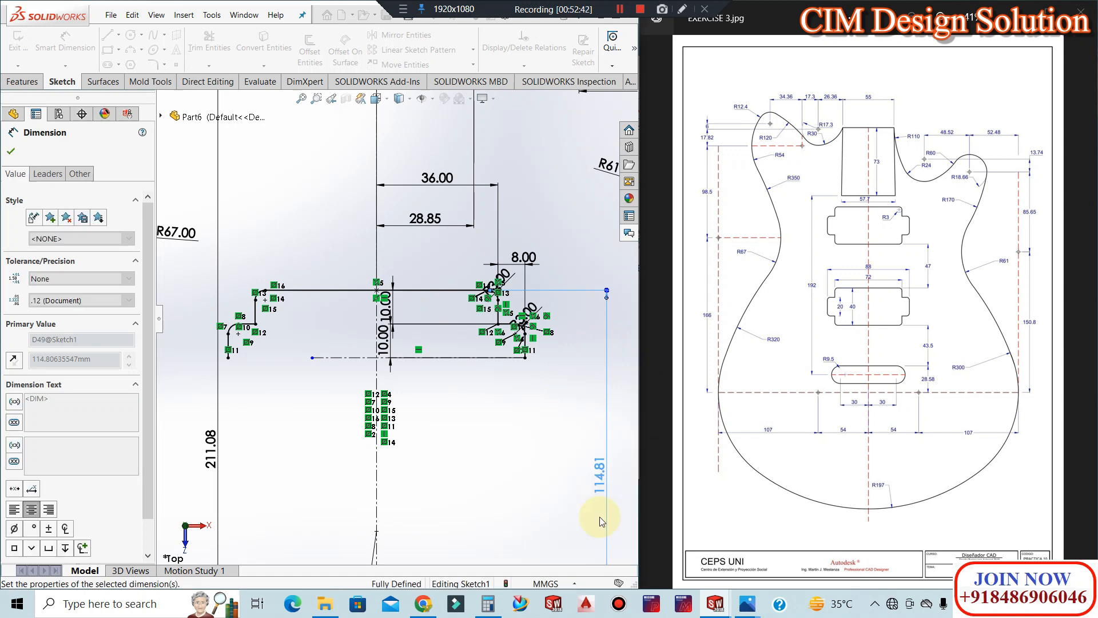
key(Escape)
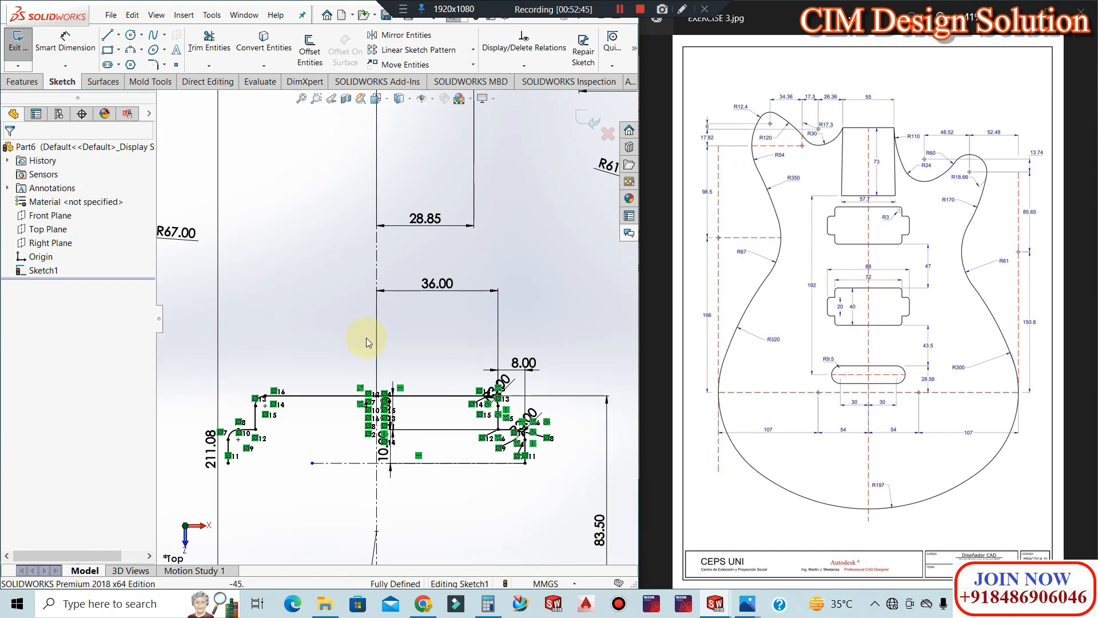
Mirror the cutout's complete upper profile, seven lines and four fillet arcs, about its horizontal centreline, keeping the originals
scroll(503, 310, up, 5)
scroll(372, 417, down, 3)
scroll(373, 394, down, 2)
click(420, 36)
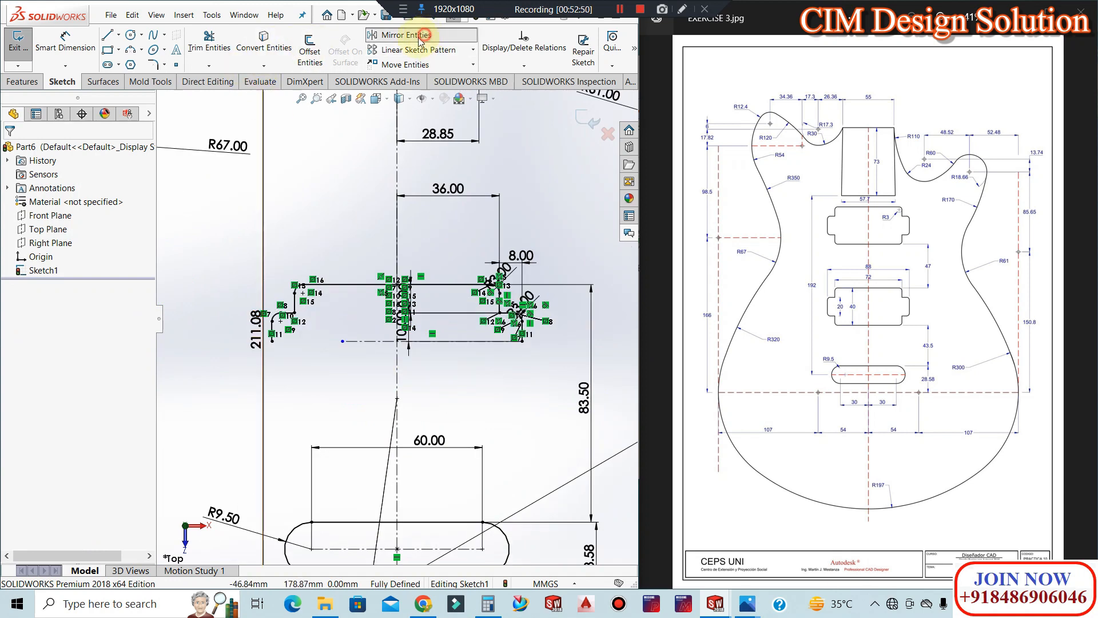
right_click(355, 284)
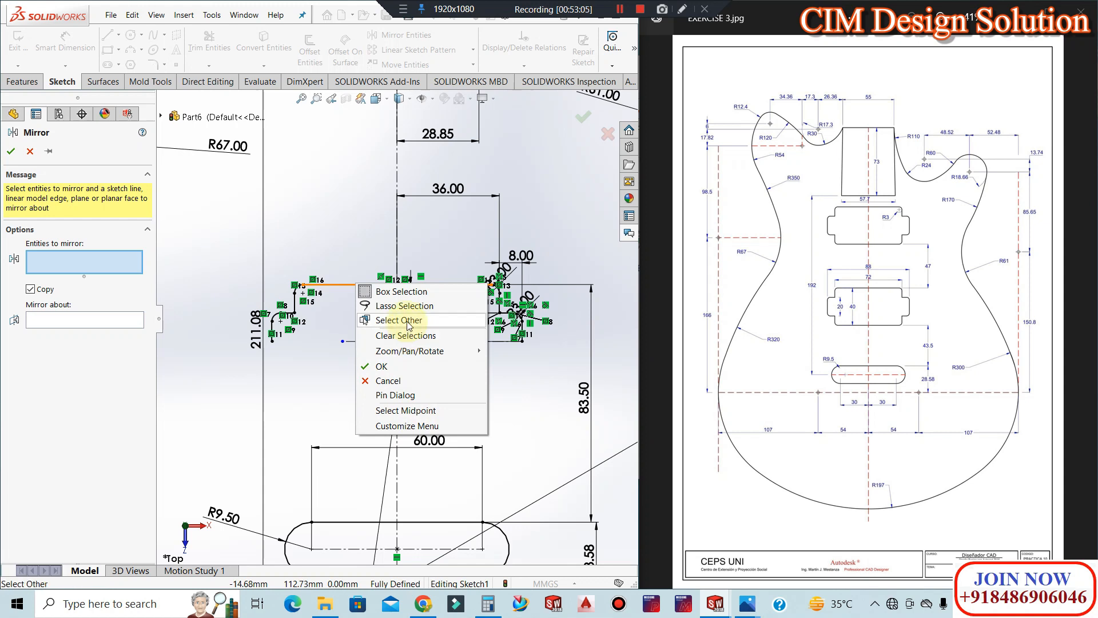
click(395, 291)
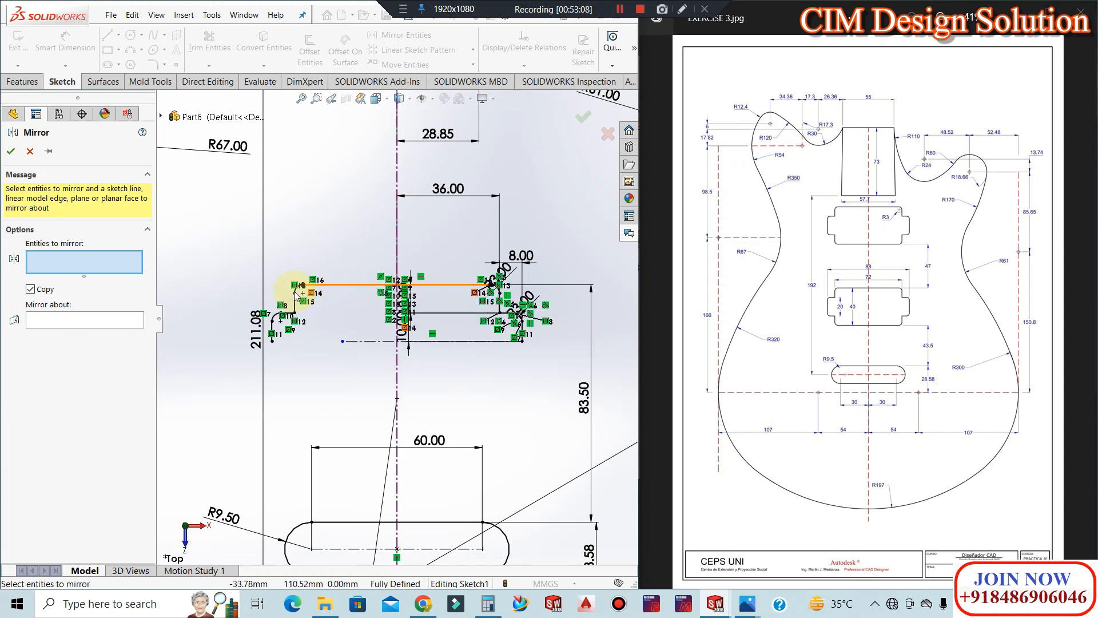
scroll(291, 339, down, 2)
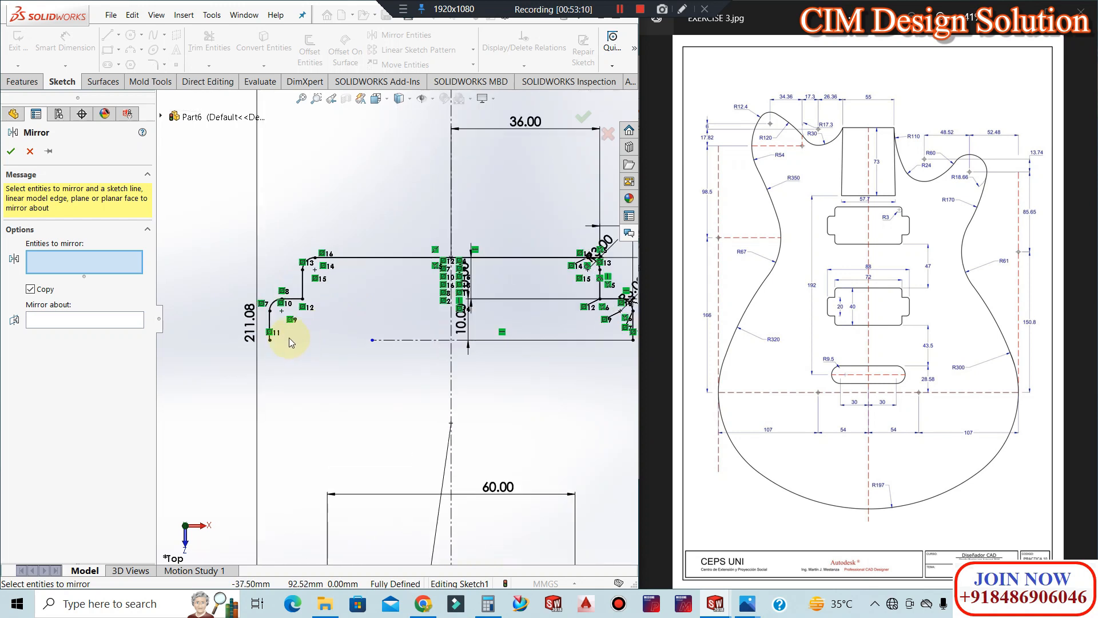
scroll(289, 342, down, 2)
click(270, 313)
click(275, 285)
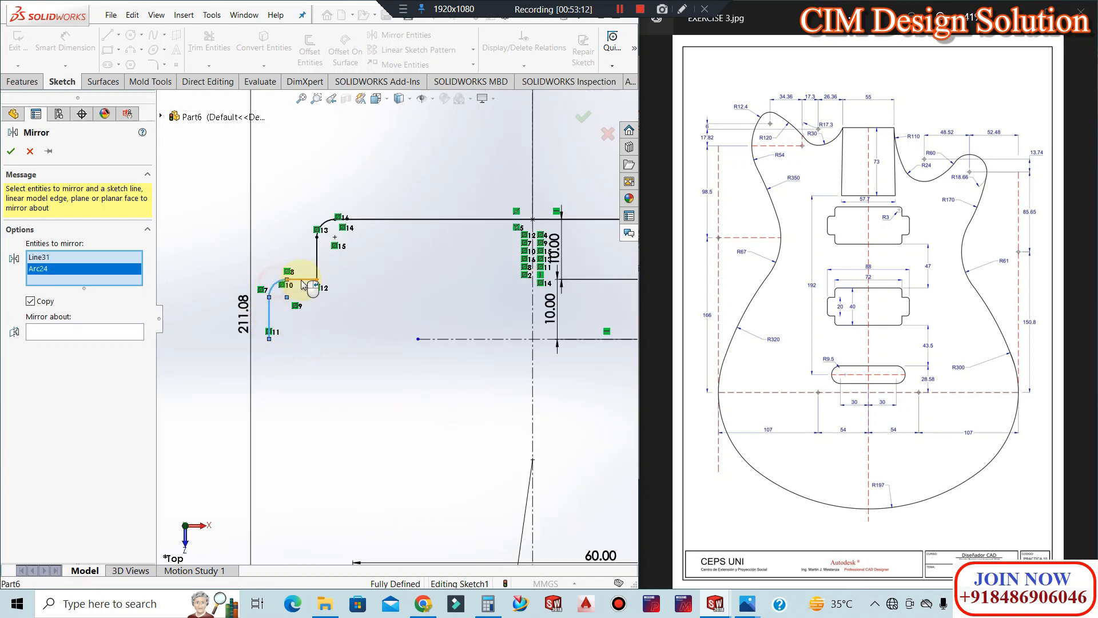
click(304, 280)
click(316, 249)
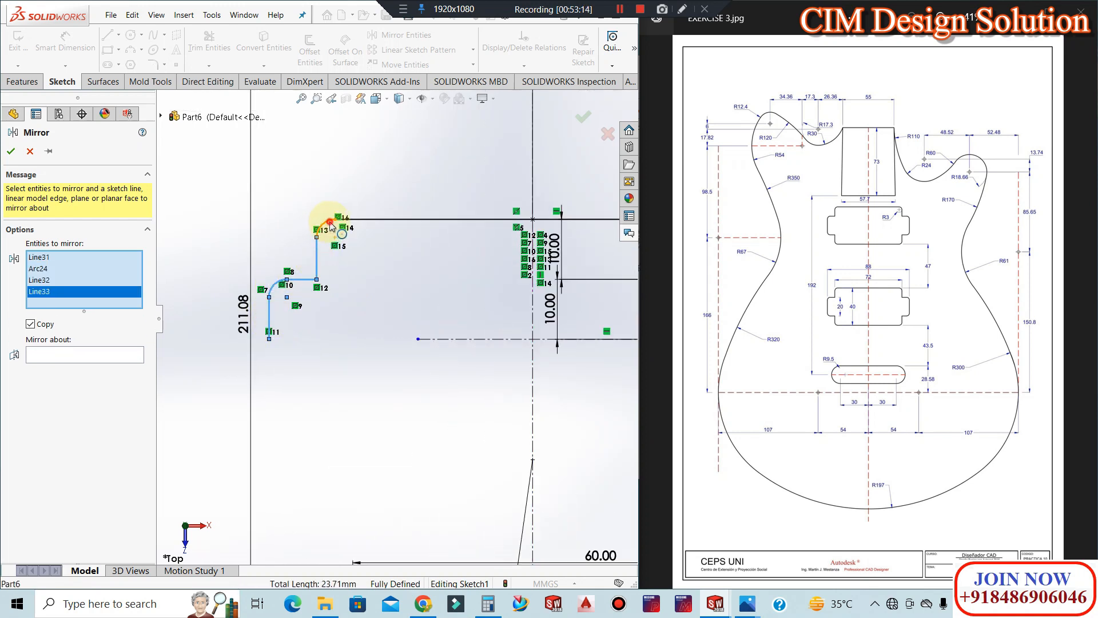
click(330, 224)
click(364, 219)
scroll(319, 226, up, 2)
scroll(318, 228, up, 2)
scroll(609, 289, down, 4)
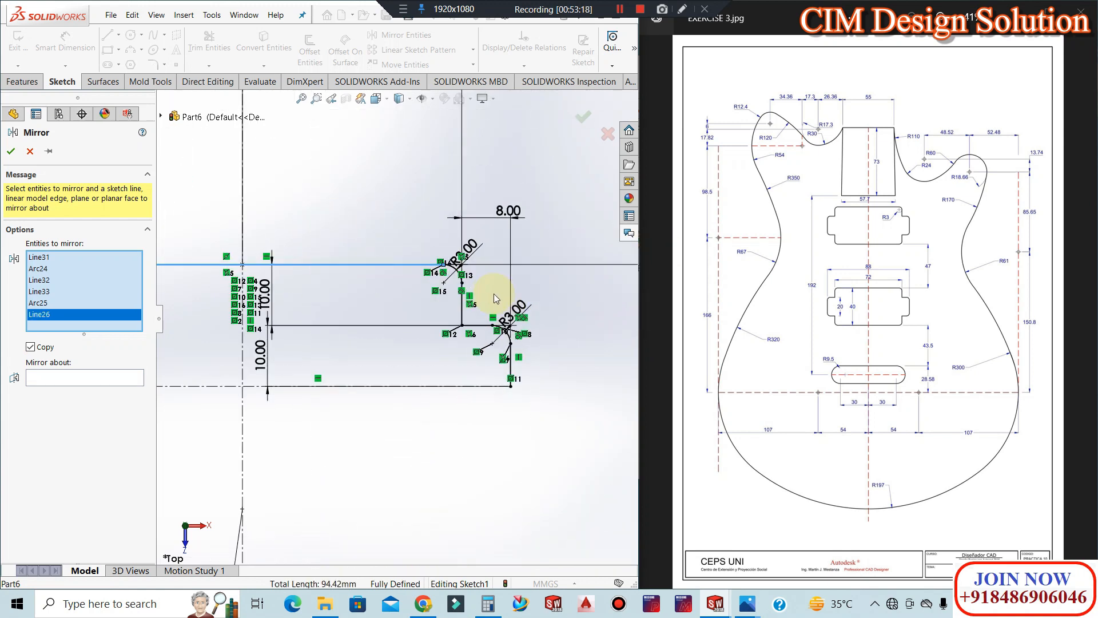
scroll(446, 274, down, 1)
click(421, 291)
click(422, 312)
click(457, 334)
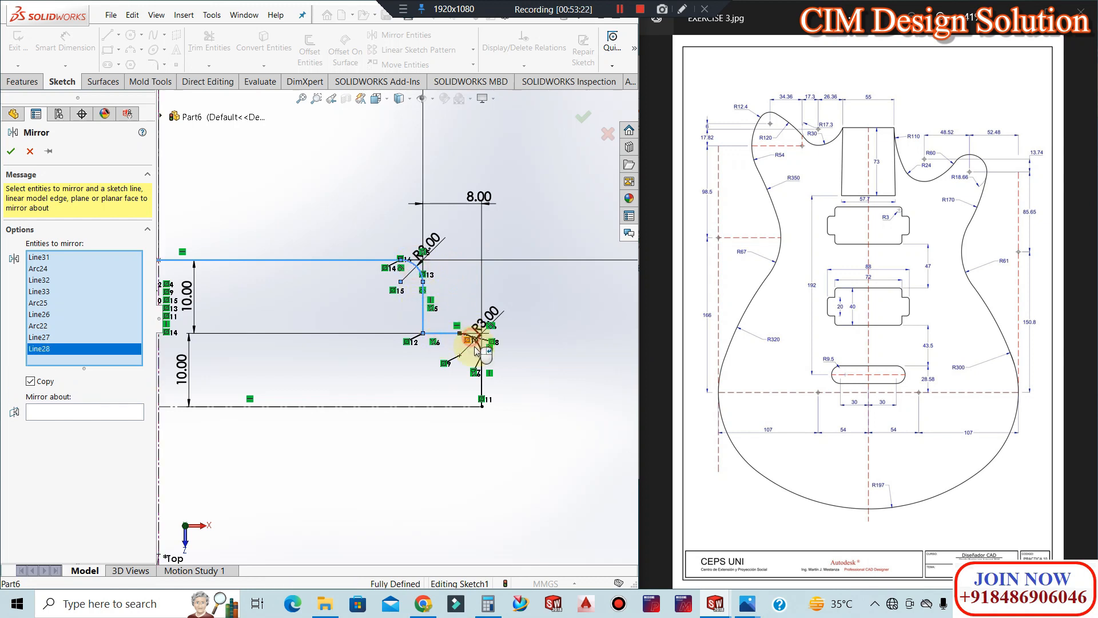
click(481, 358)
click(478, 346)
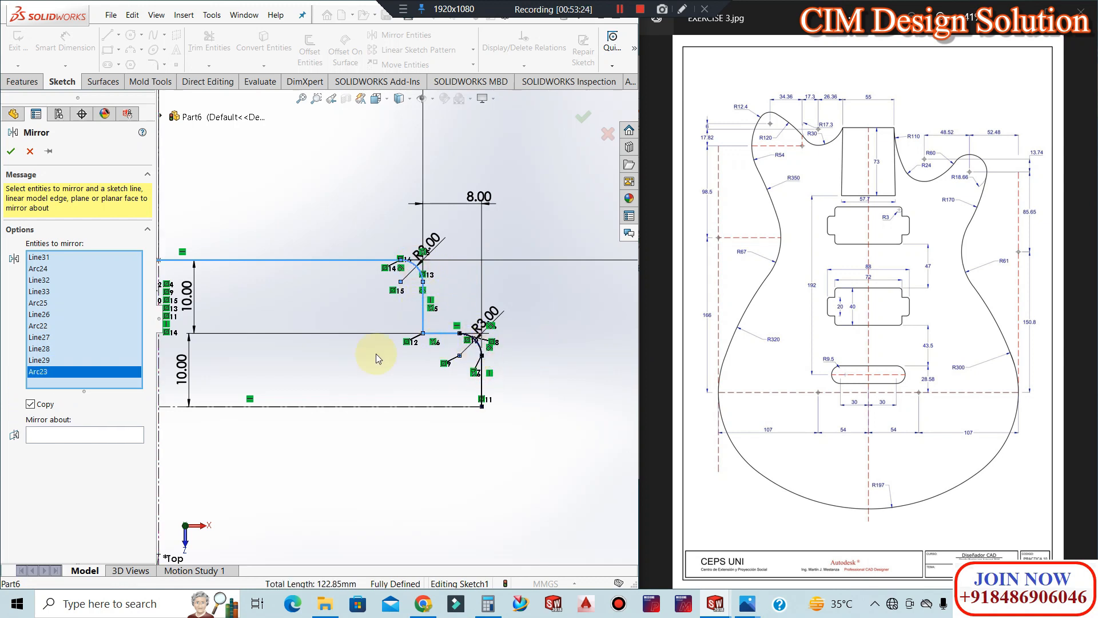
click(71, 434)
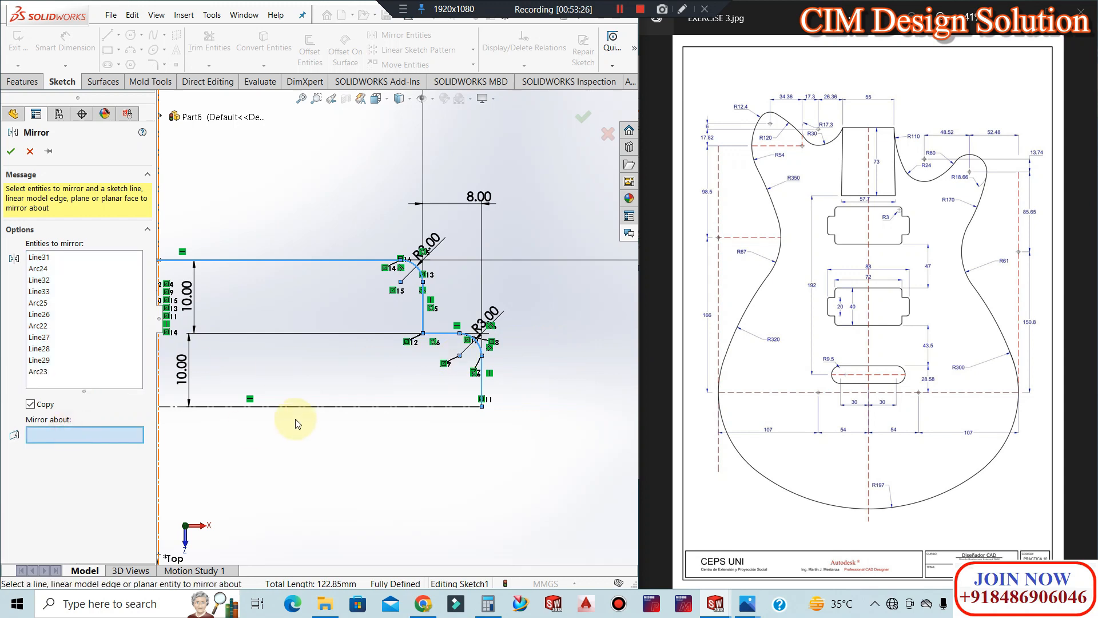
click(294, 406)
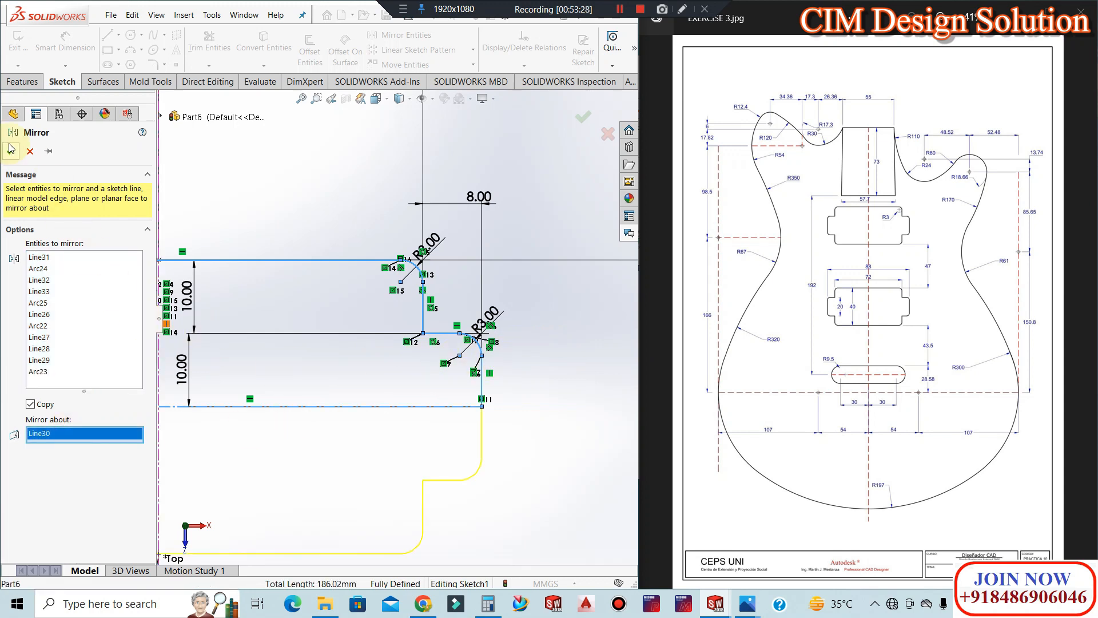
scroll(524, 260, up, 4)
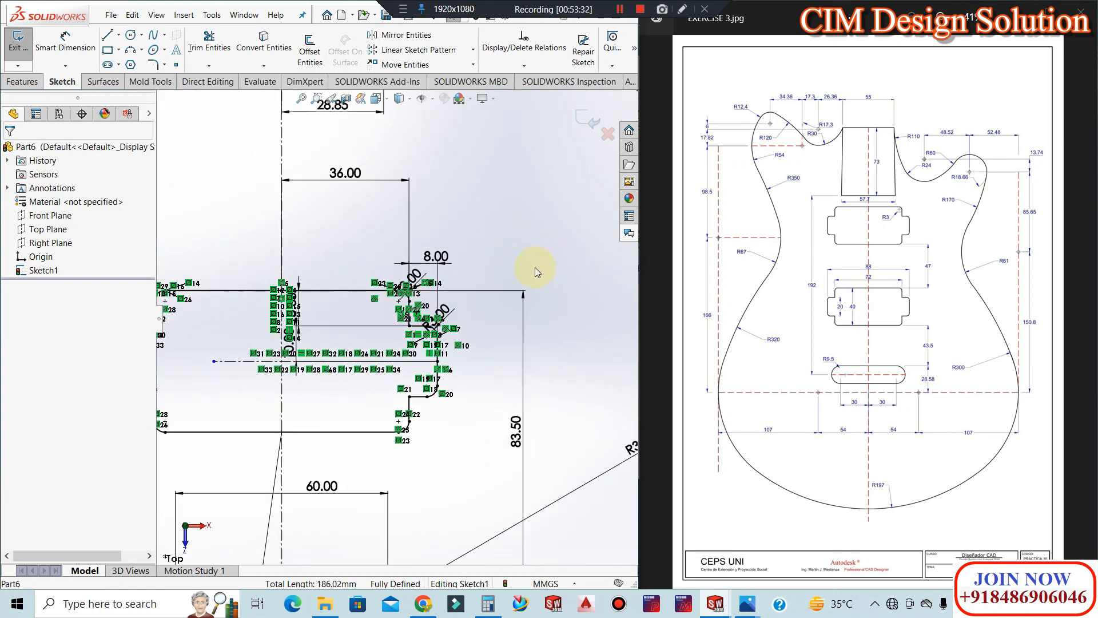
scroll(534, 266, up, 5)
scroll(548, 282, up, 5)
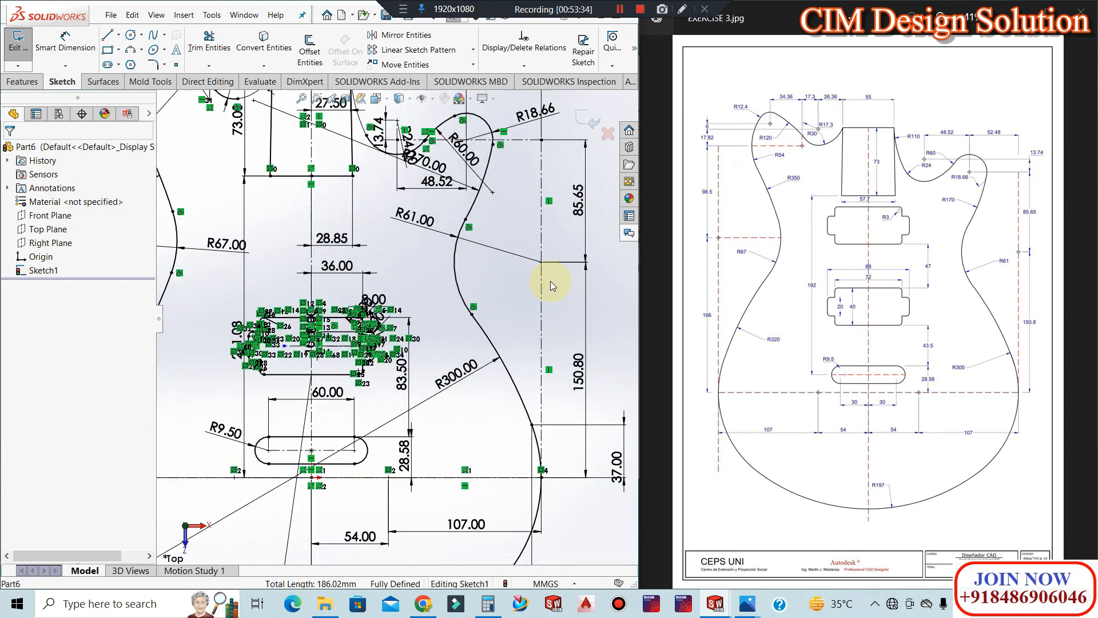
scroll(559, 287, up, 3)
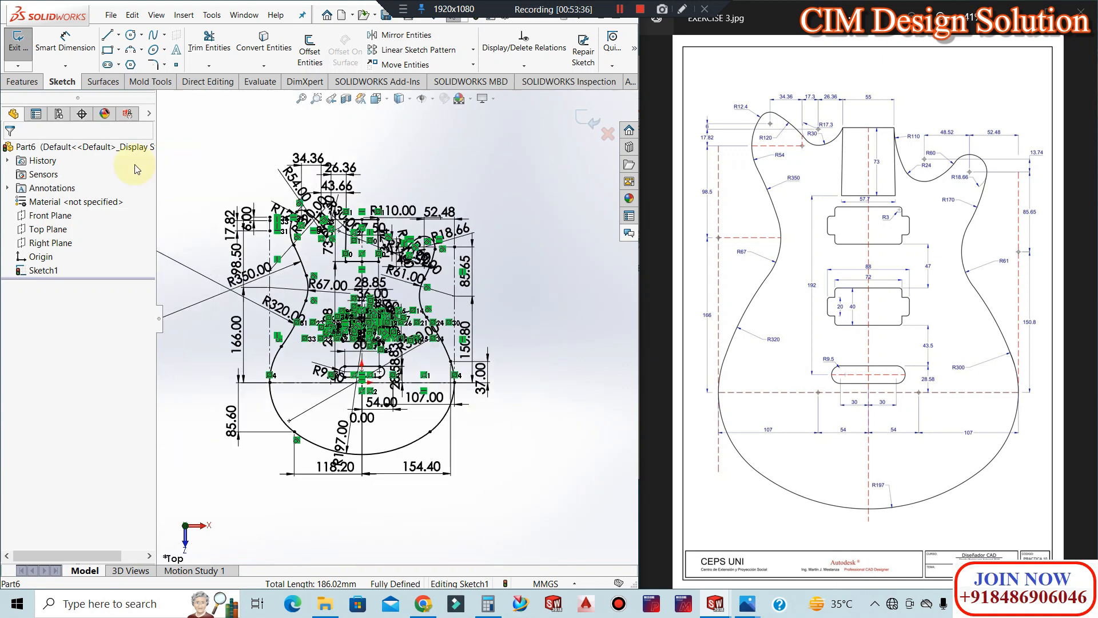
Exit the sketch and compare the guitar outline, cutout and slot with the reference drawing
click(18, 41)
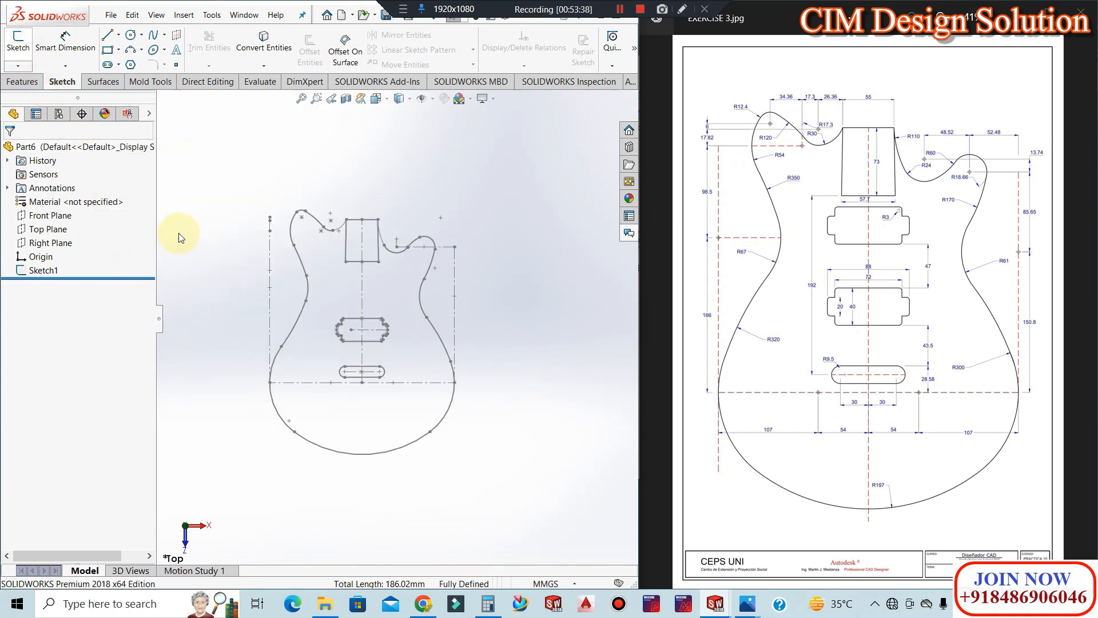
scroll(274, 338, down, 2)
scroll(502, 236, down, 3)
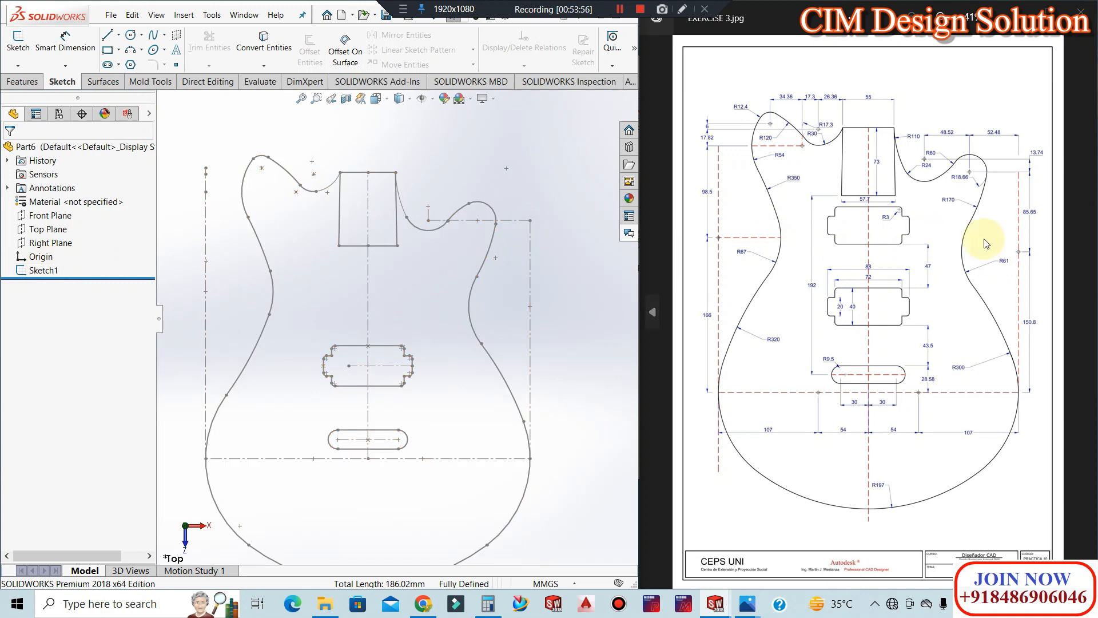
Reopen Sketch1 for editing and select the complete pickup cutout as the entities to copy, keeping relations
right_click(51, 269)
click(52, 232)
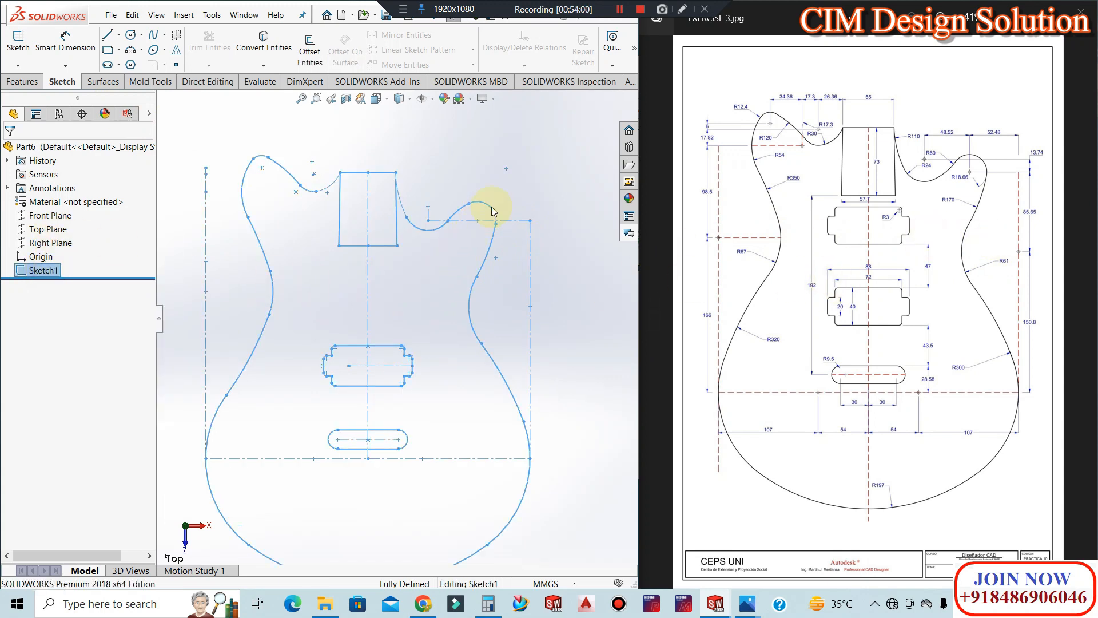
scroll(372, 403, down, 3)
scroll(309, 332, down, 3)
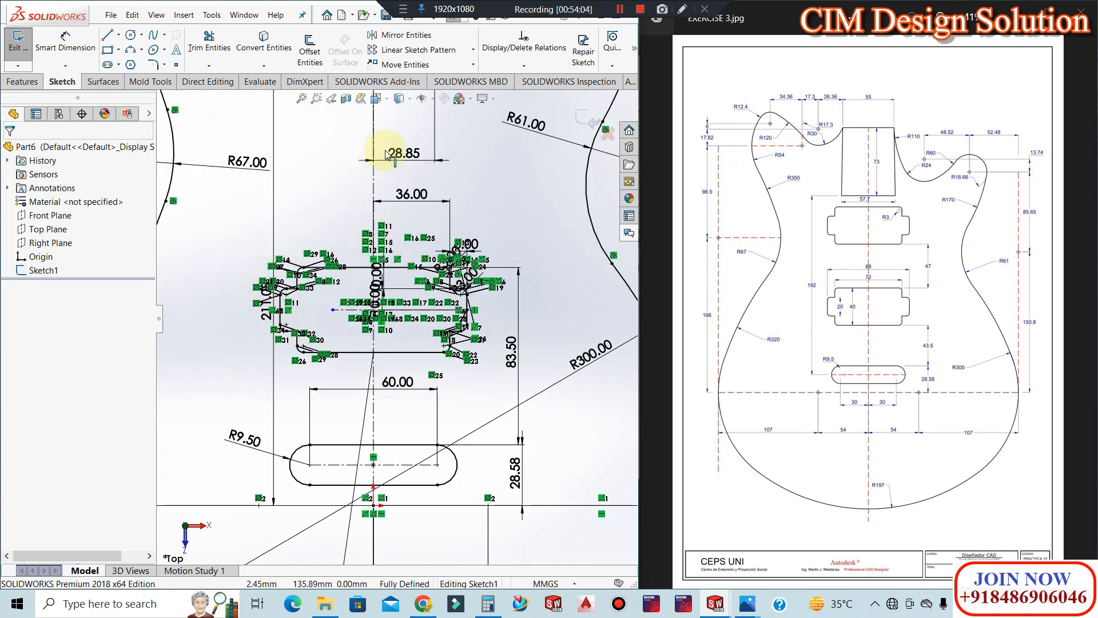
click(475, 67)
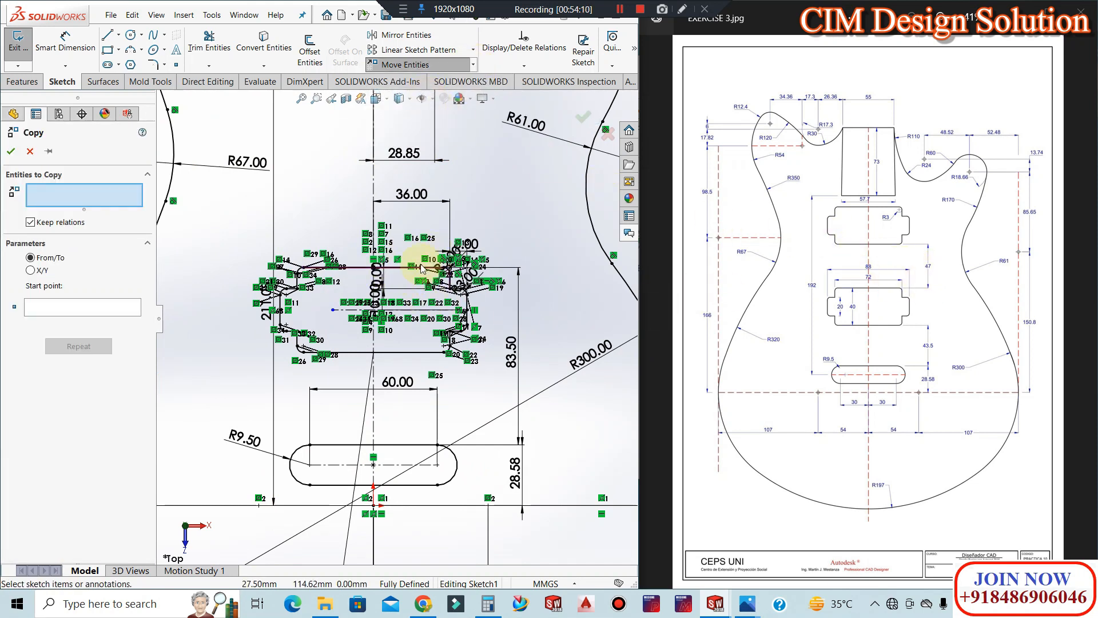
drag(498, 245, 262, 368)
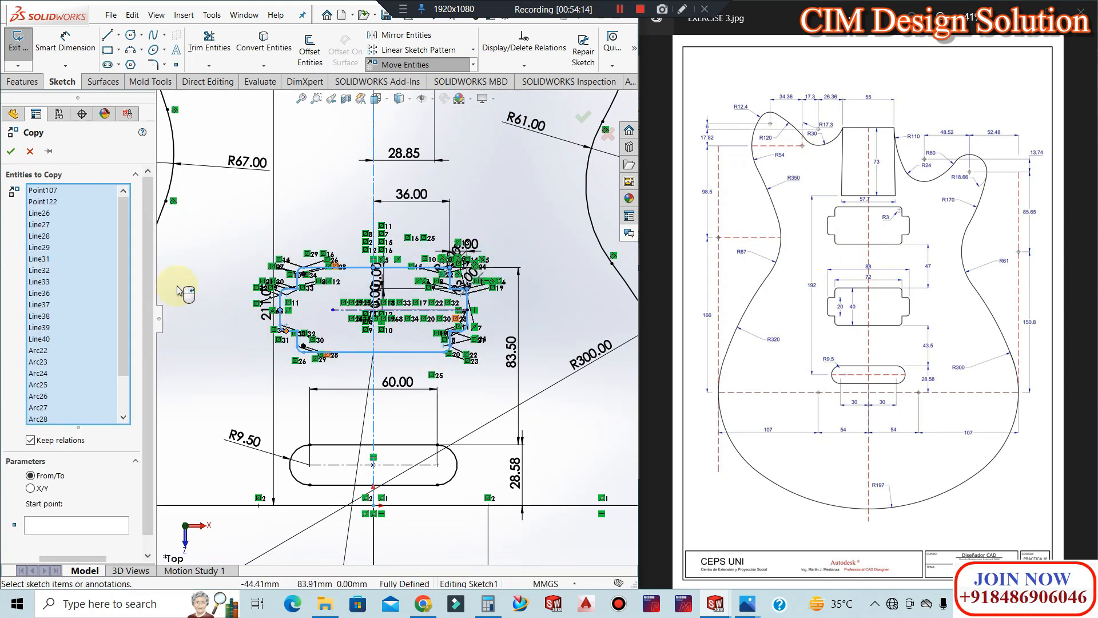
Define the copy by X/Y offset, with ΔX at 0 mm and ΔY at 47 mm
click(30, 488)
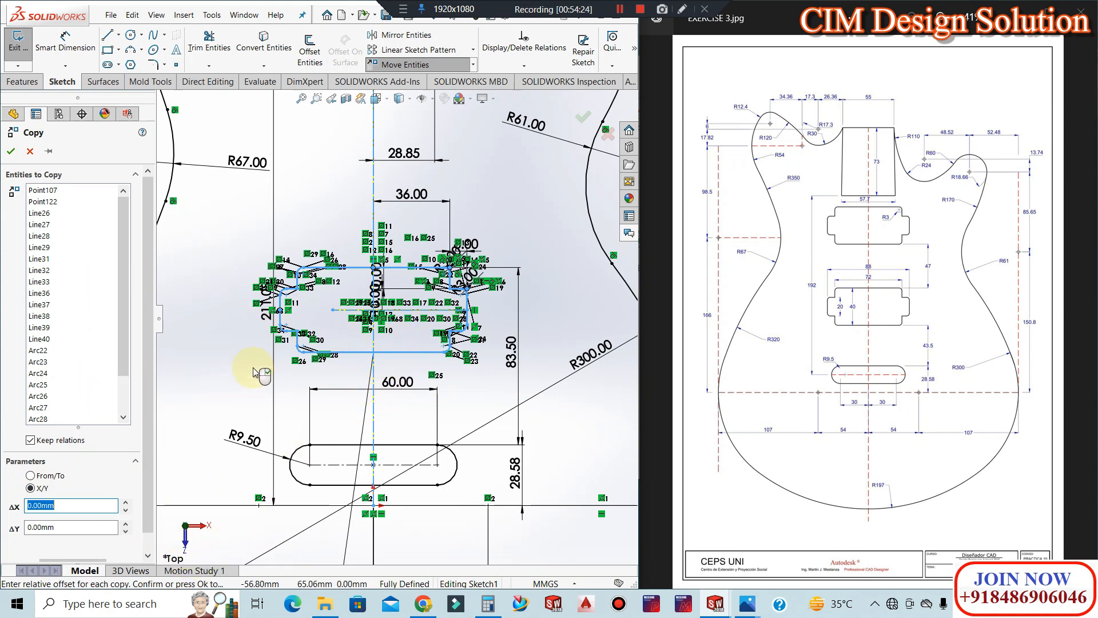
click(126, 503)
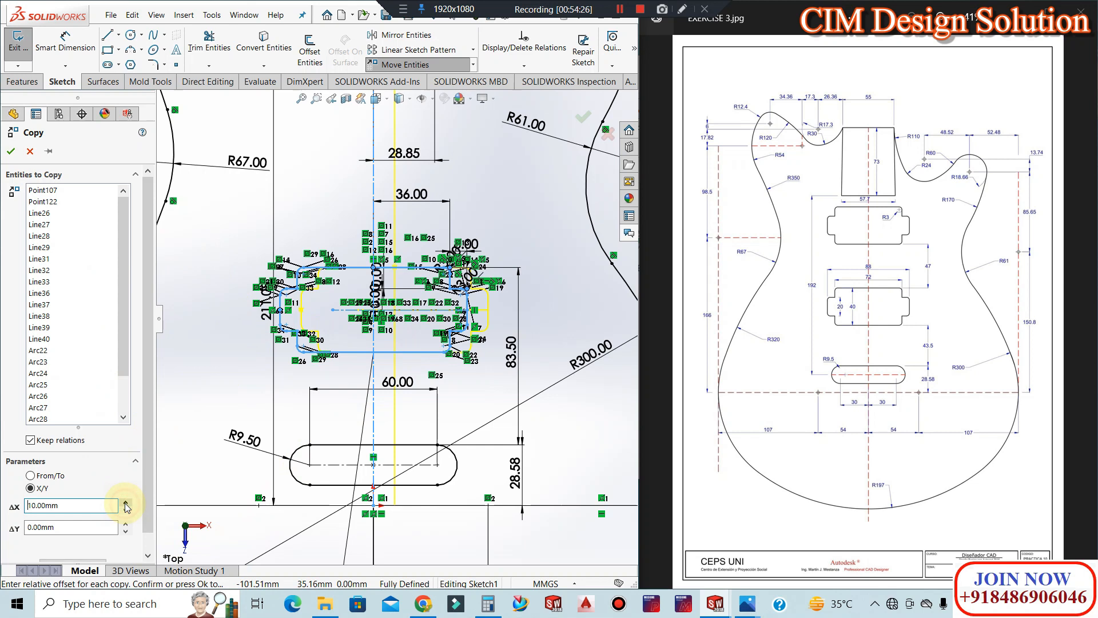
click(125, 510)
click(91, 526)
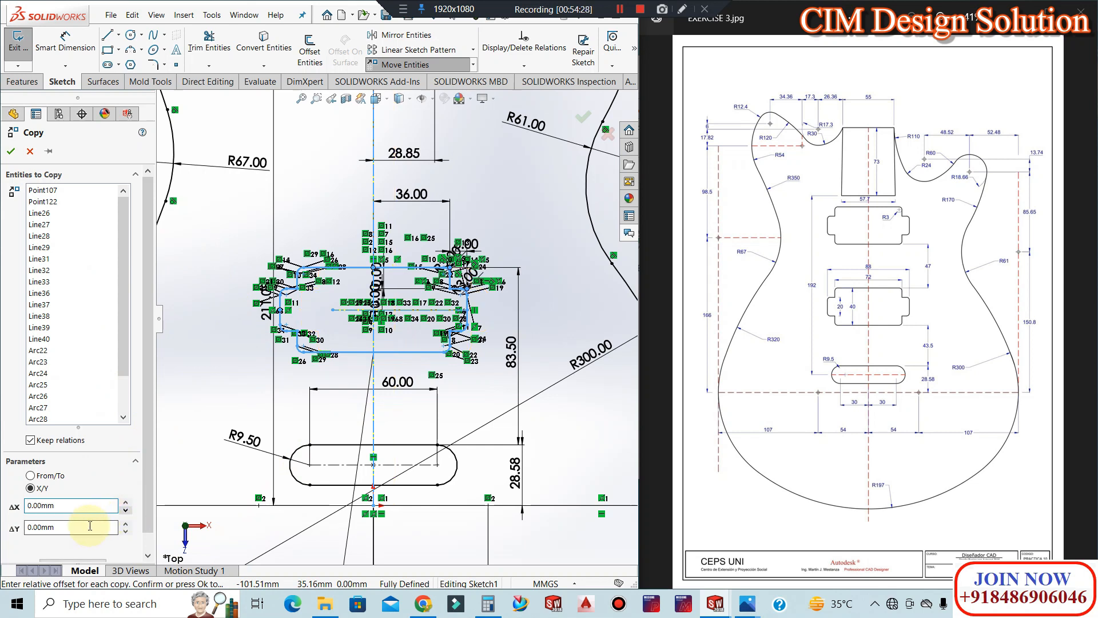
text(4)
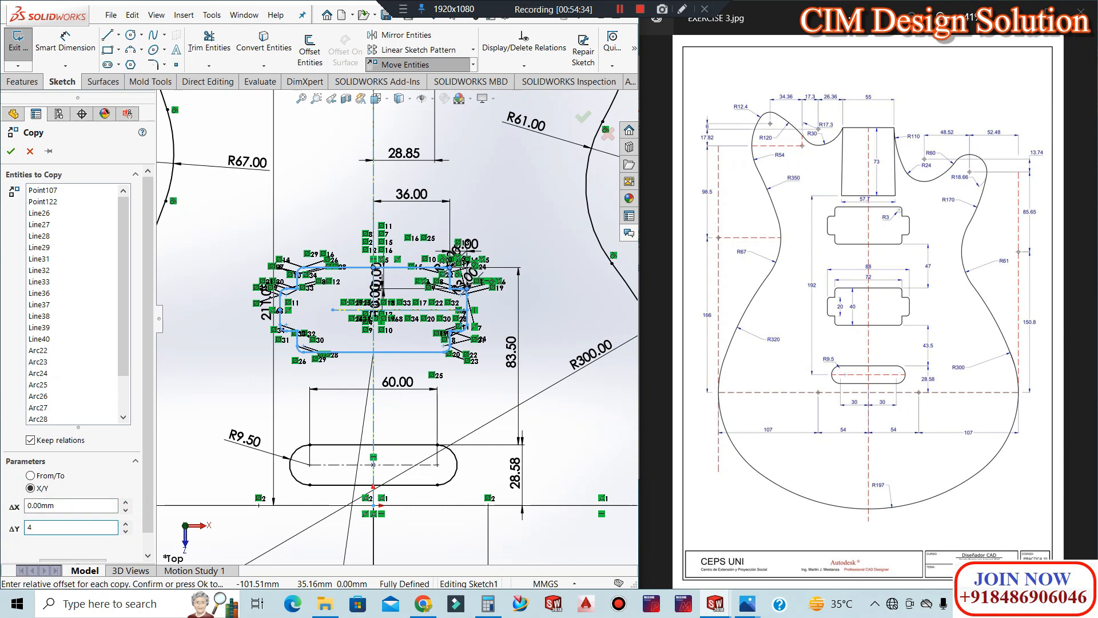
text(7)
key(Return)
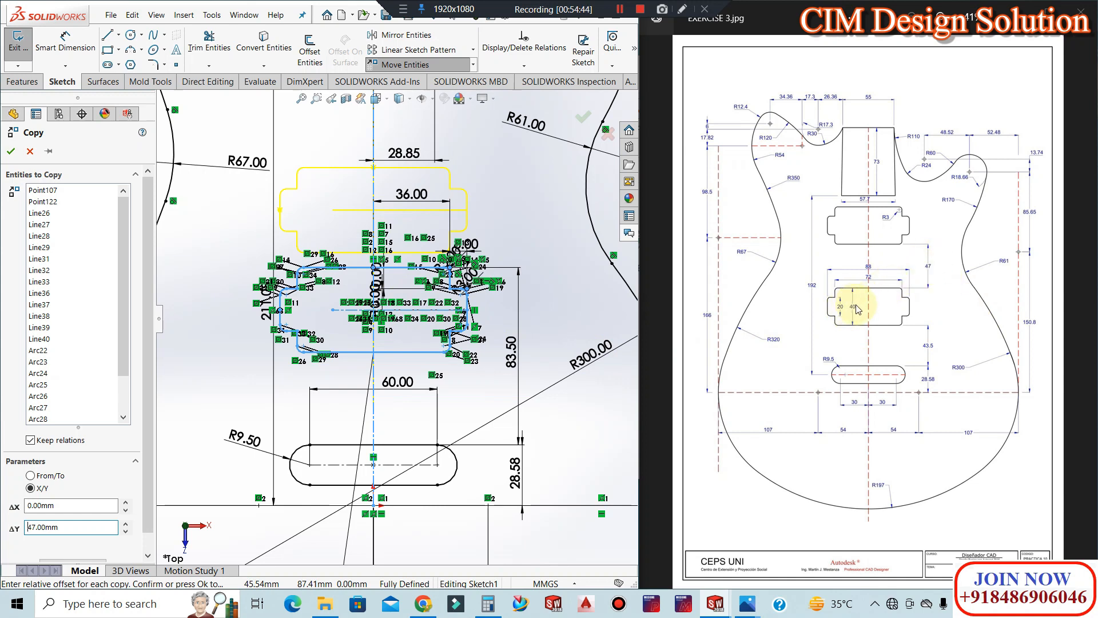
Extend the copy's ΔY offset to 47+40 mm and create the second pickup cutout above the first
click(70, 527)
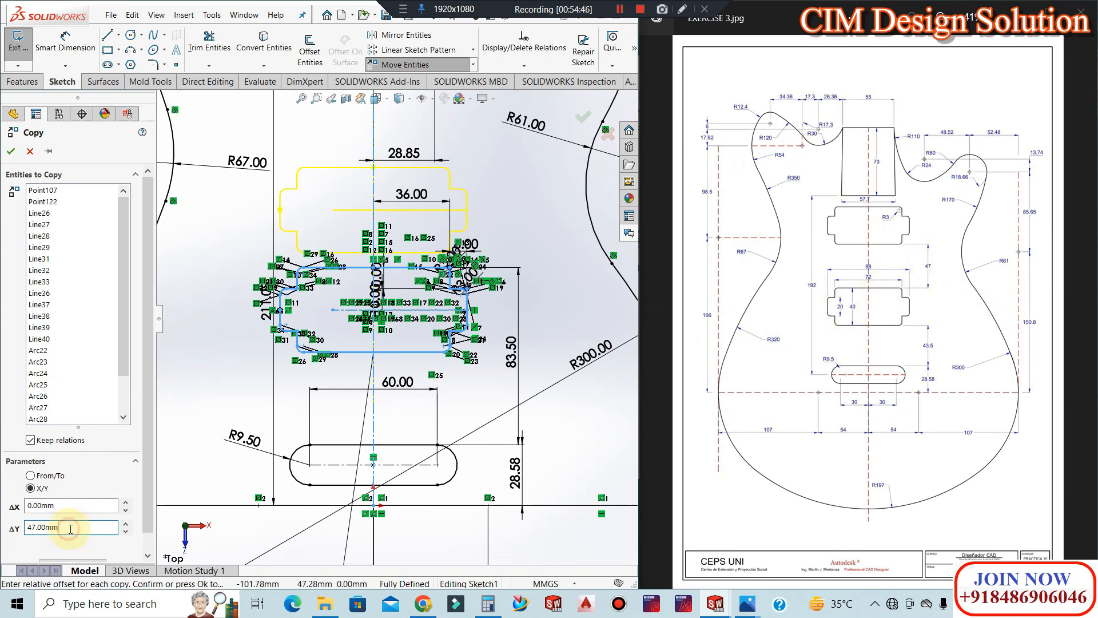
text(+40)
key(Return)
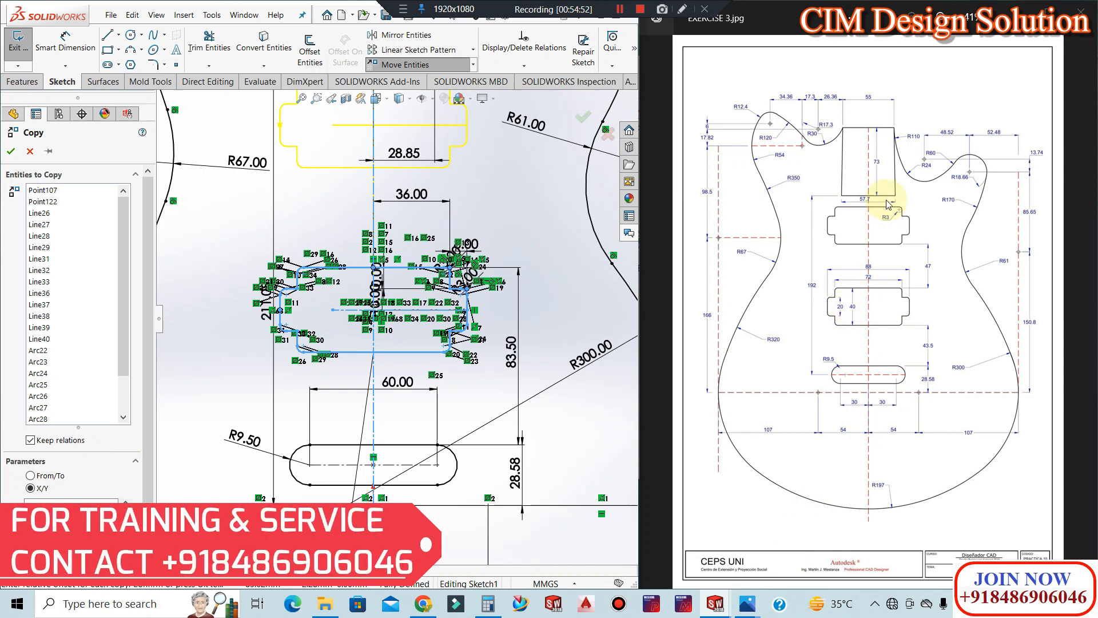
scroll(380, 343, up, 1)
scroll(380, 343, up, 3)
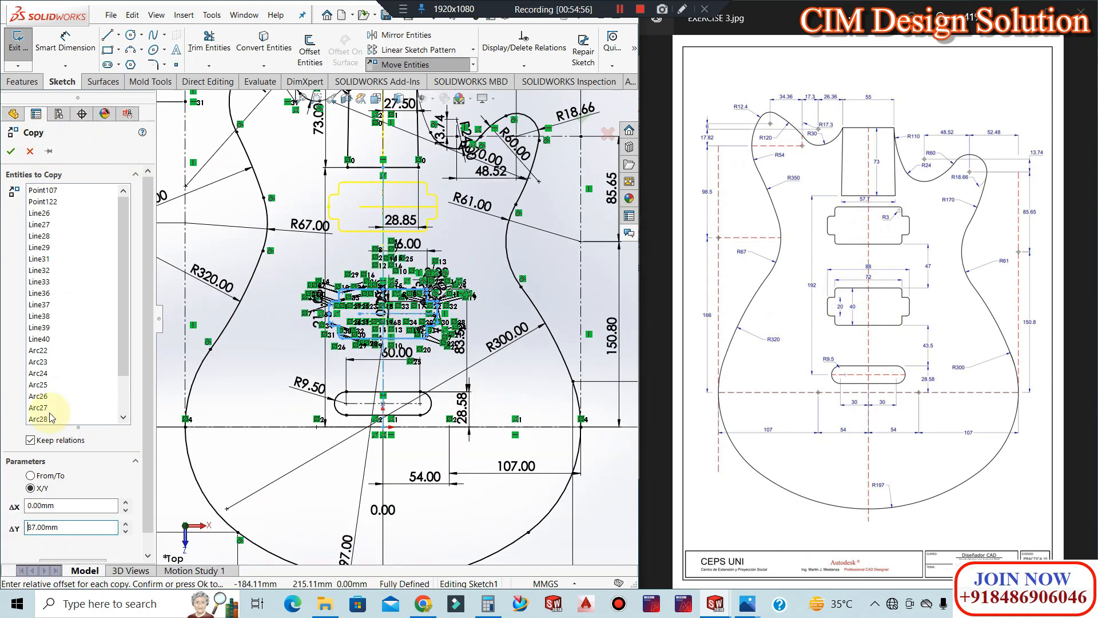
click(11, 151)
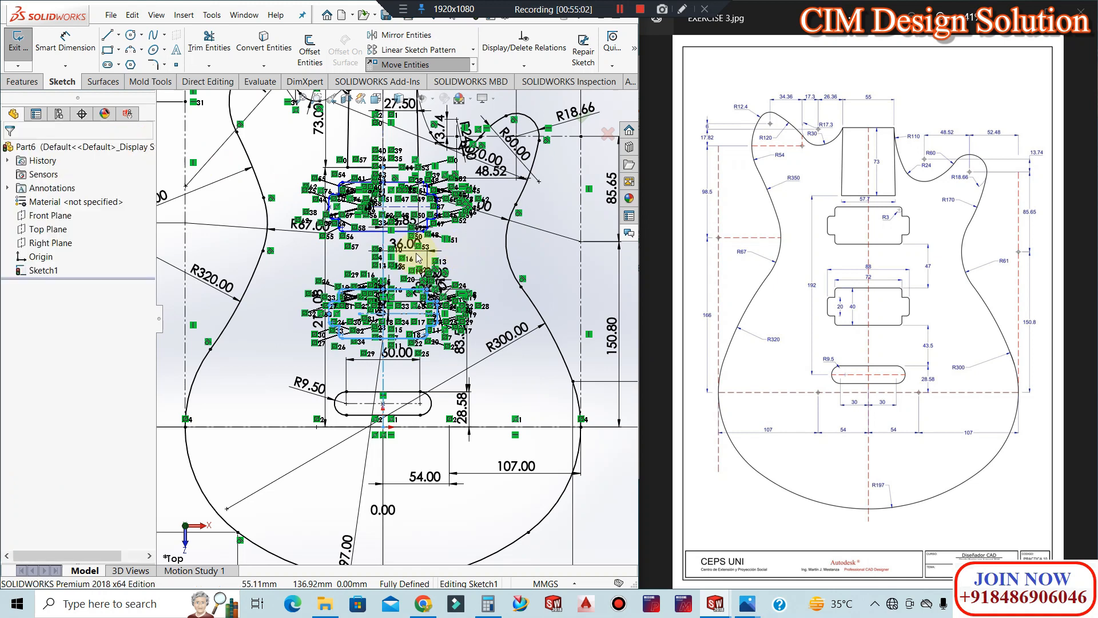
Exit the sketch and save the part as EXERCISE 3 in the LECTURE 2 EXERCISE folder
click(18, 46)
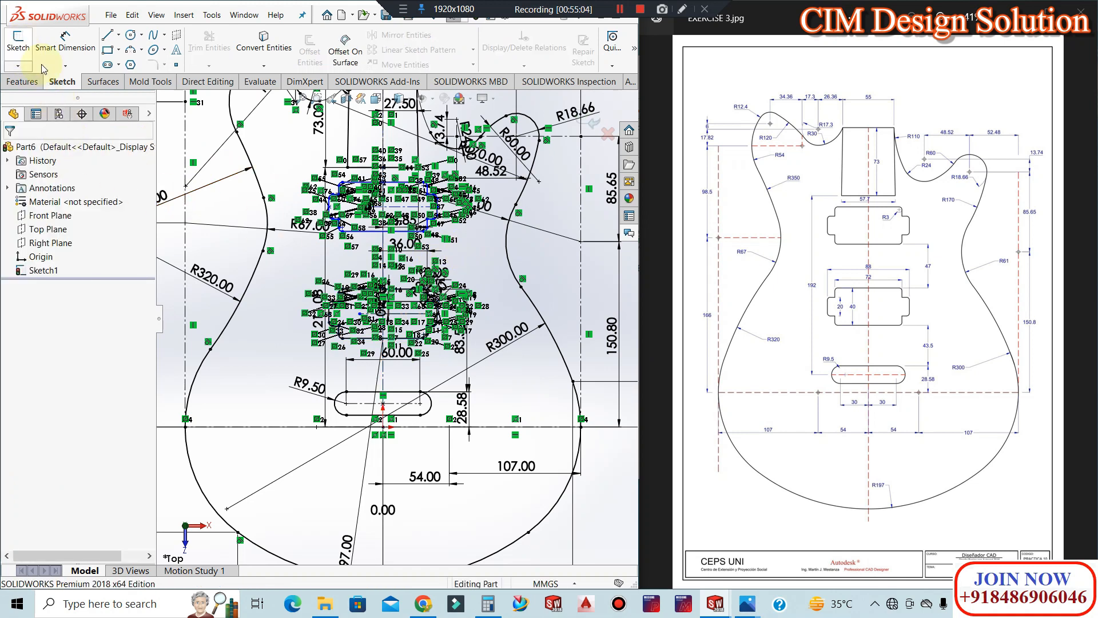
scroll(481, 276, up, 2)
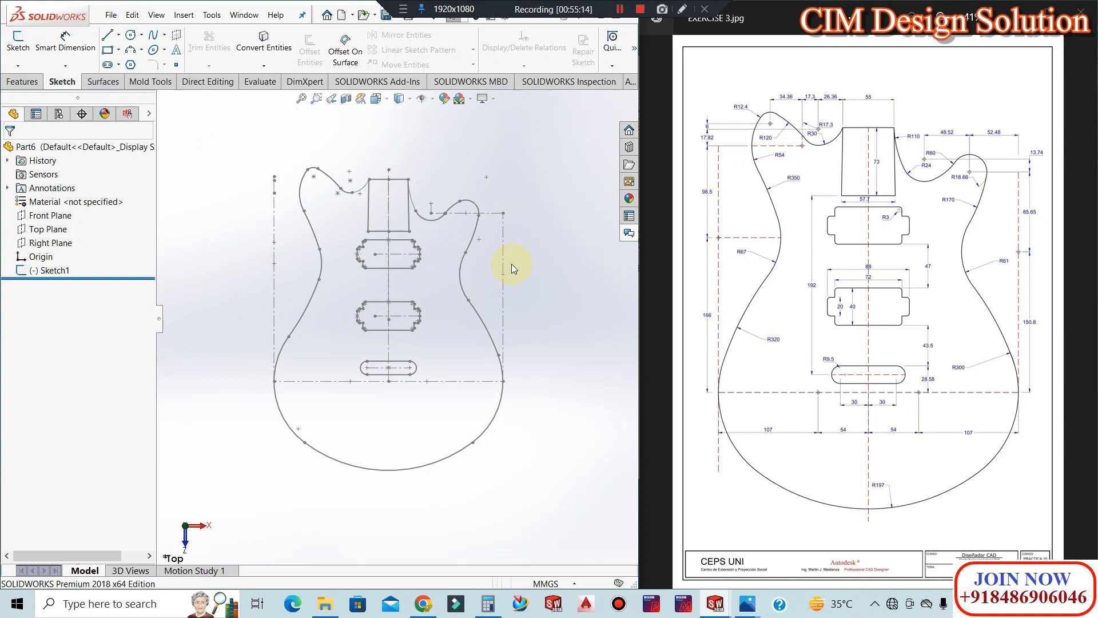
key(ctrl+s)
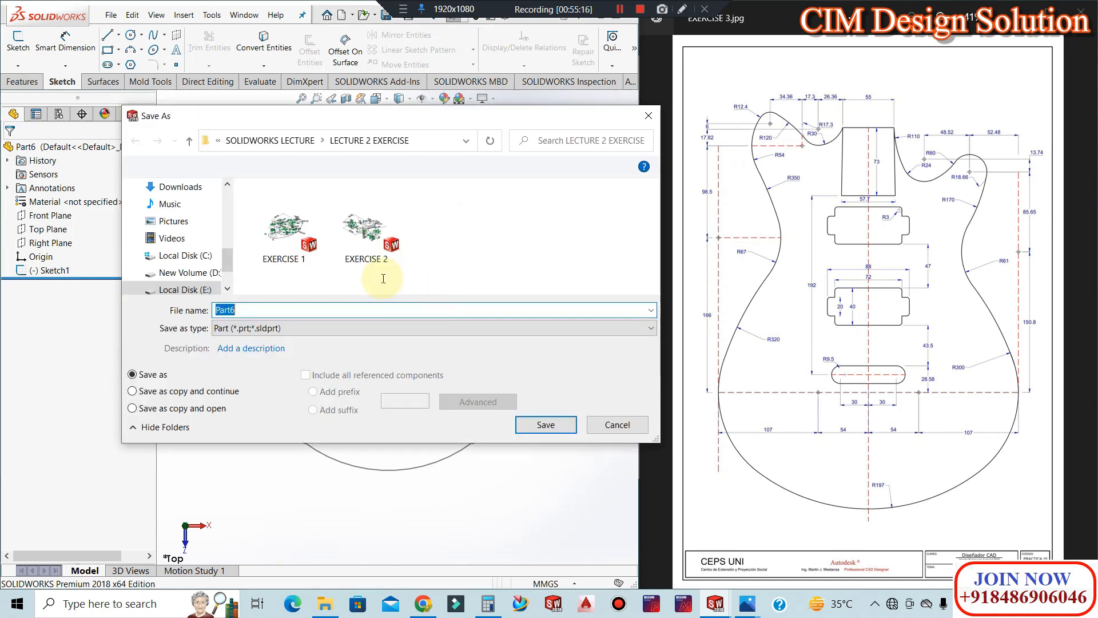
text(EXER)
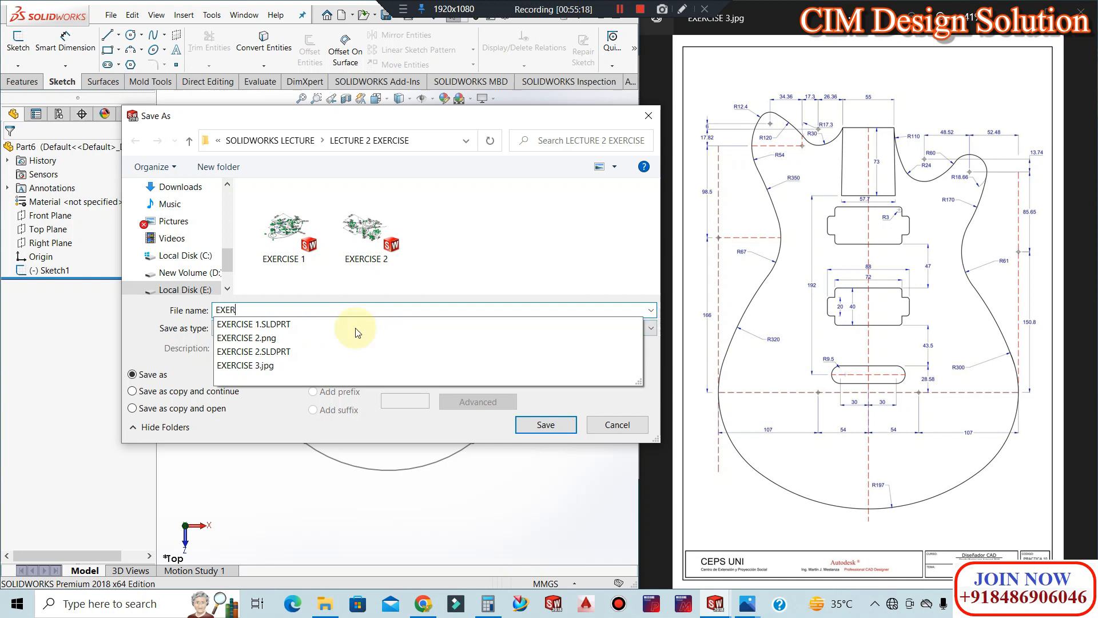
text(CISE 3)
key(Return)
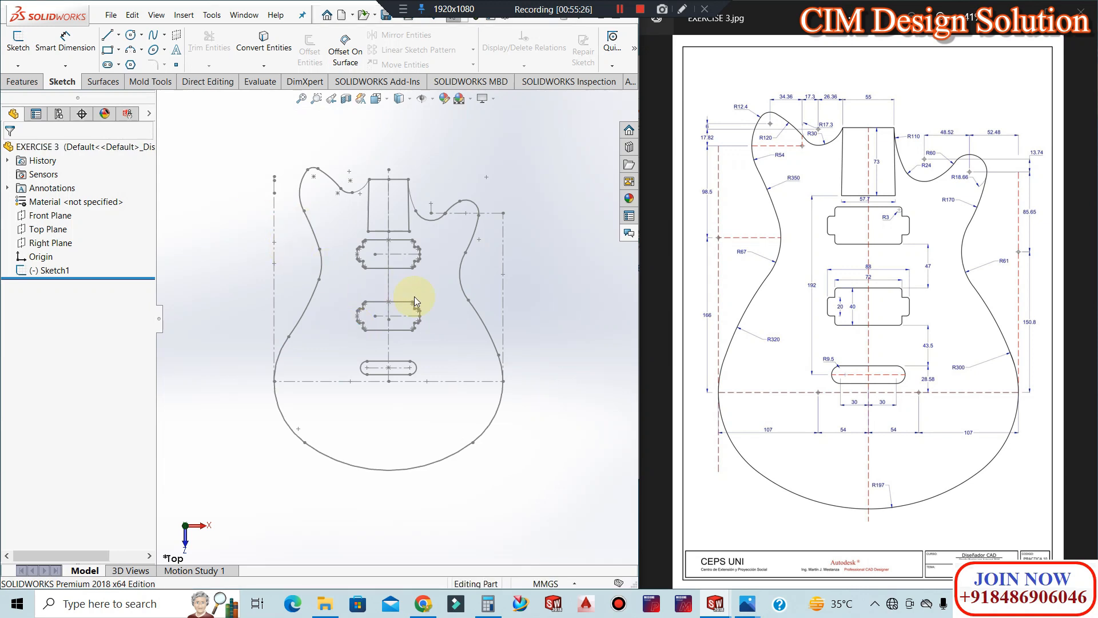
scroll(451, 324, down, 3)
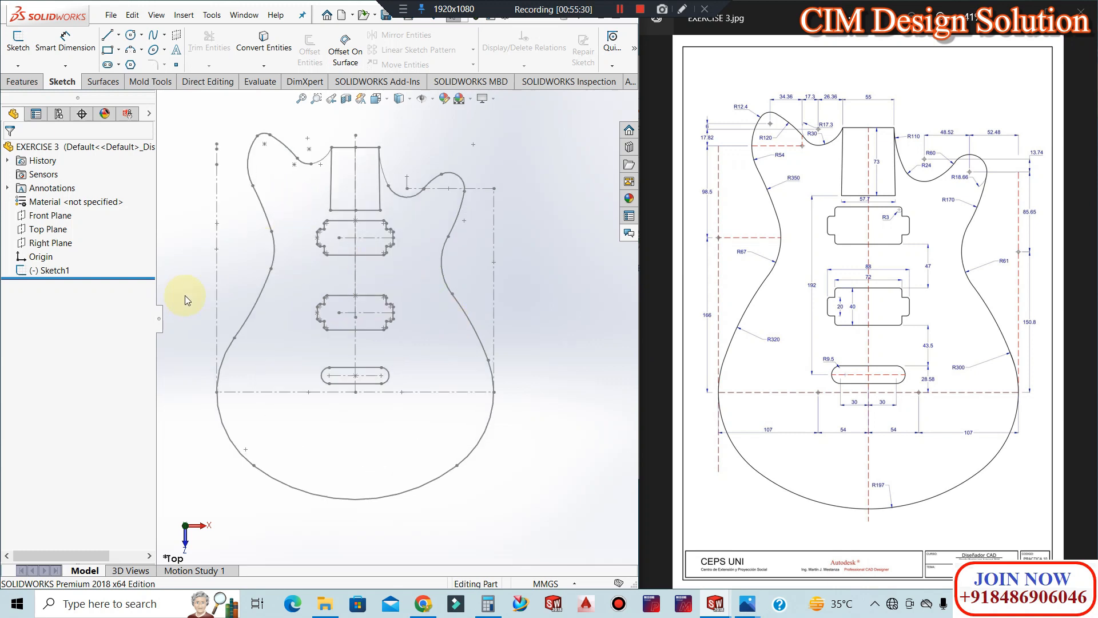
scroll(198, 283, down, 2)
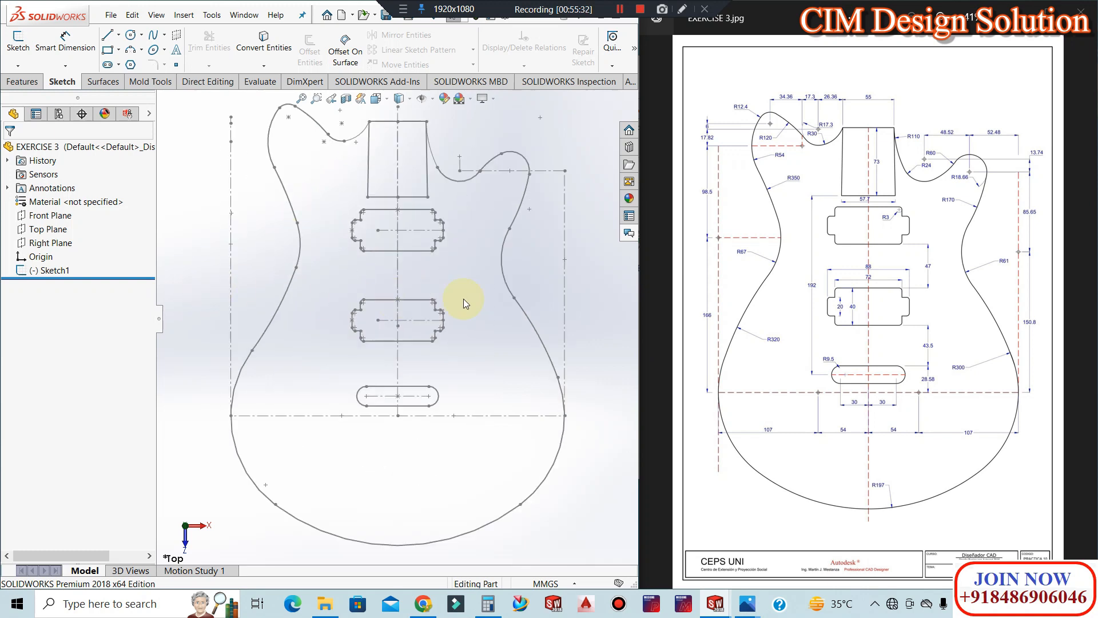